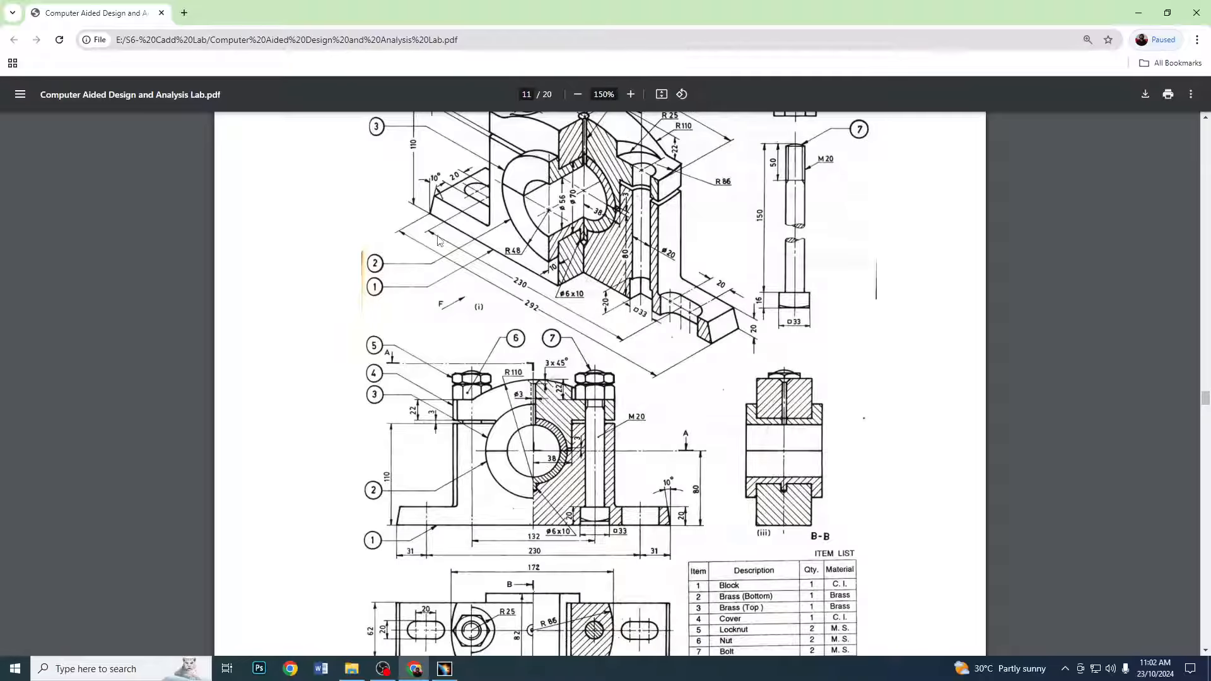
# Arrange the plummer block drawing beside the CATIA window, with its isometric and front views in sight
pyautogui.scroll(1, 435, 230)
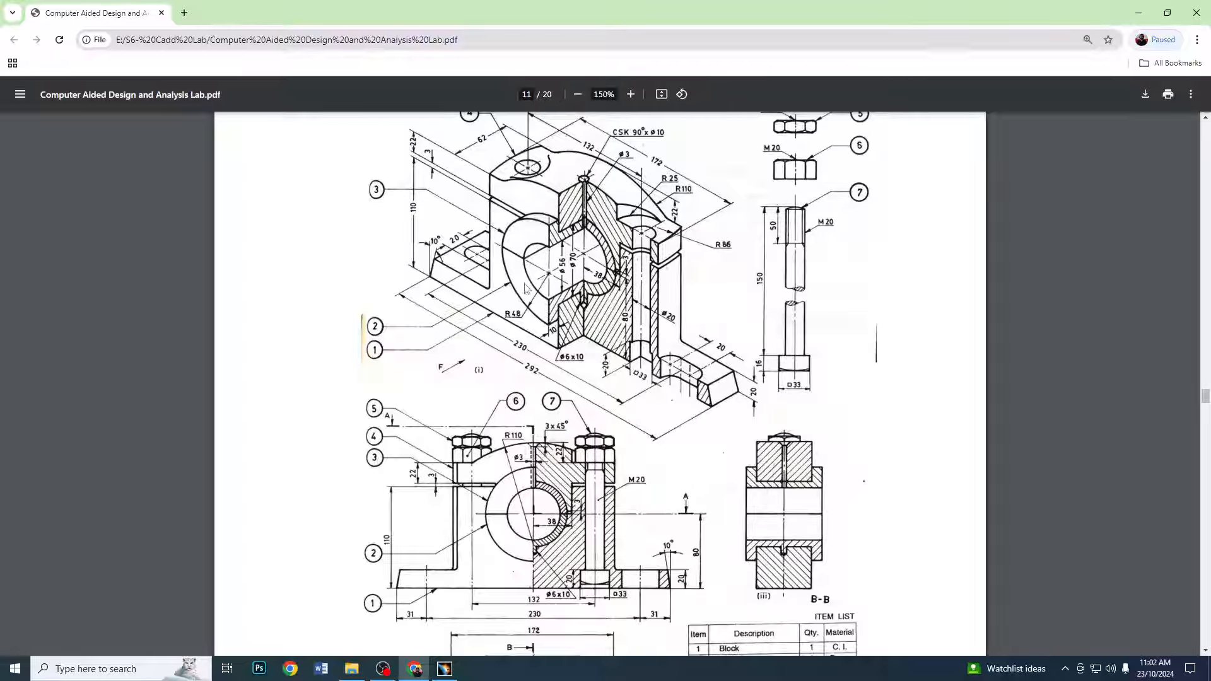
pyautogui.scroll(-2, 551, 290)
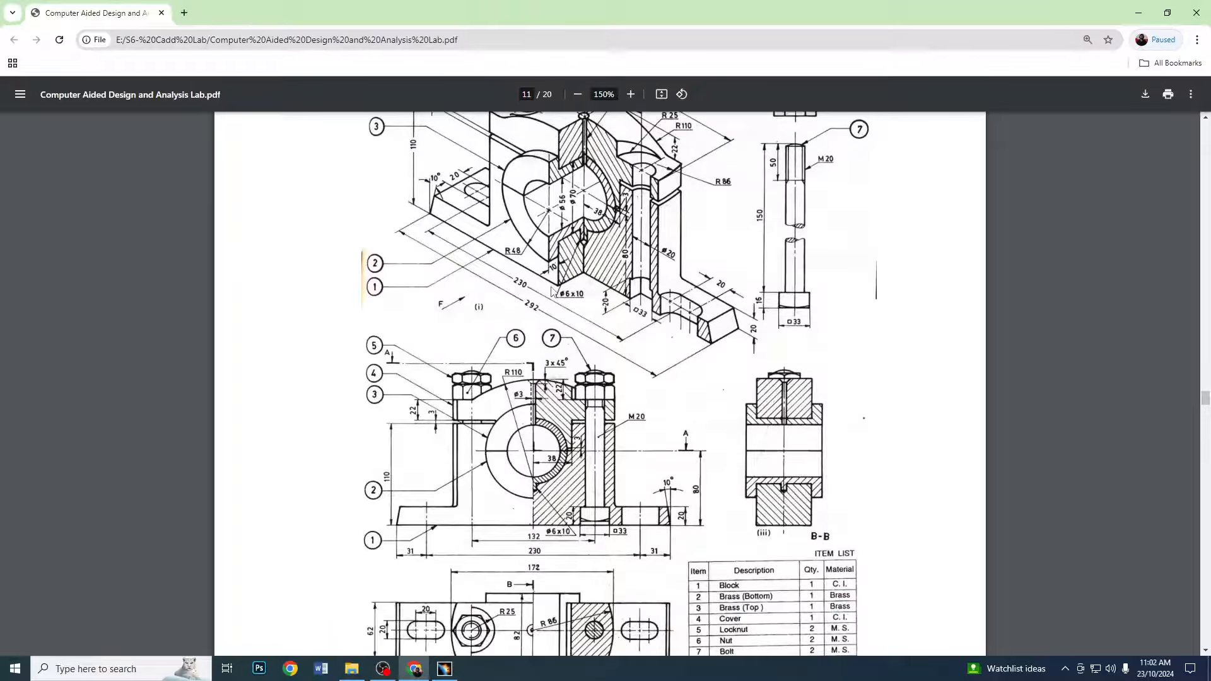
pyautogui.scroll(2, 521, 251)
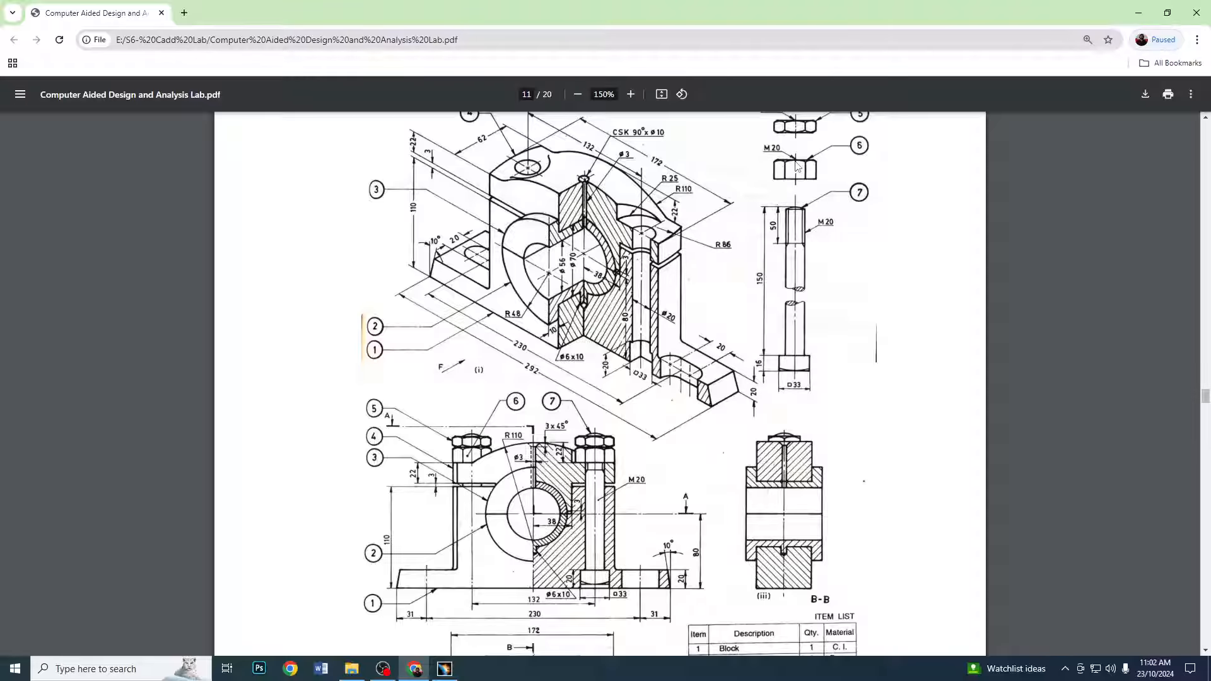
pyautogui.scroll(1, 796, 153)
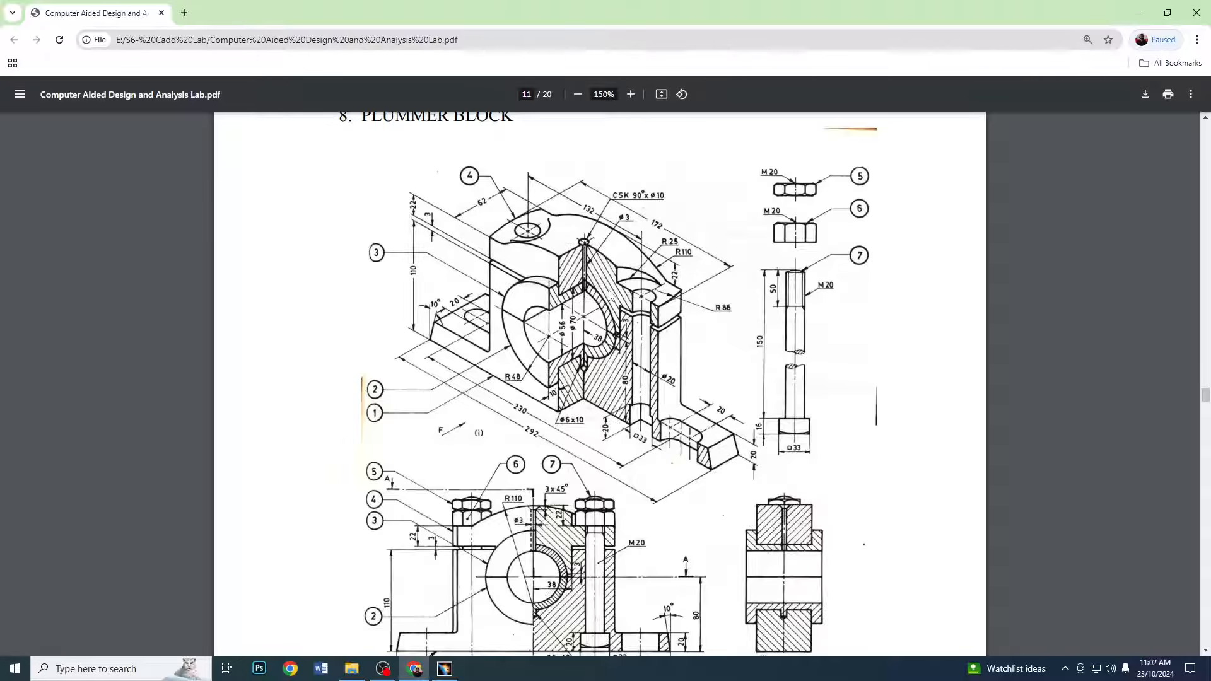
pyautogui.scroll(-1, 611, 294)
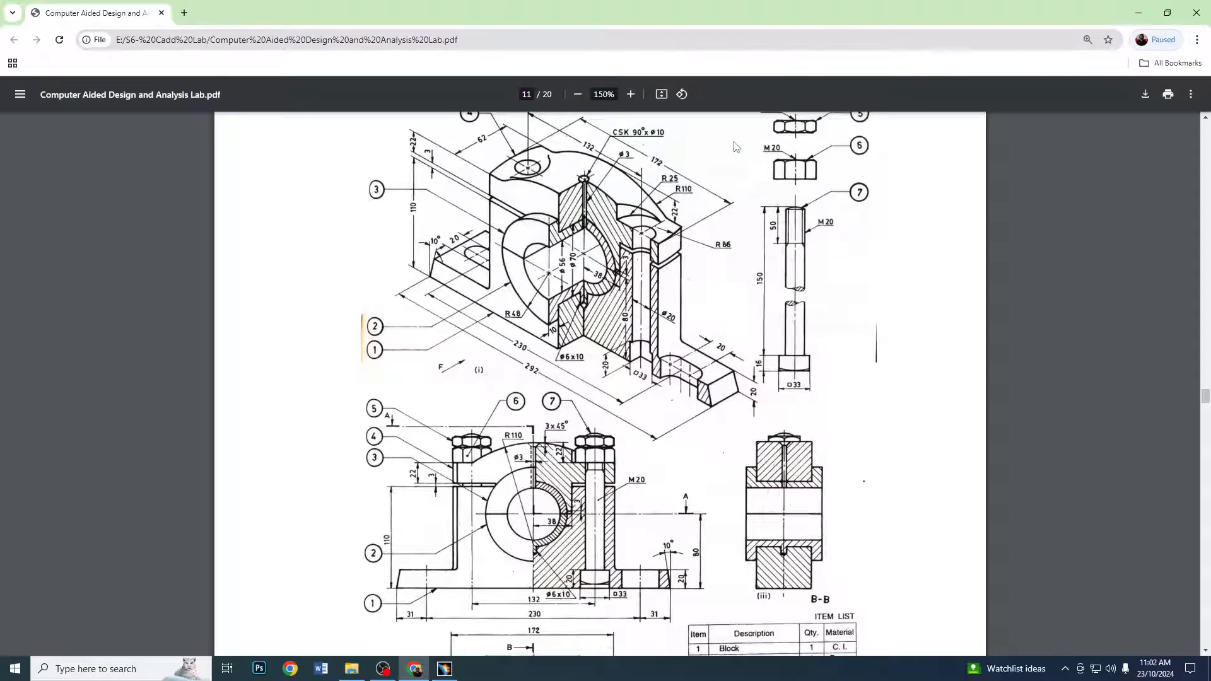
pyautogui.click(1168, 13)
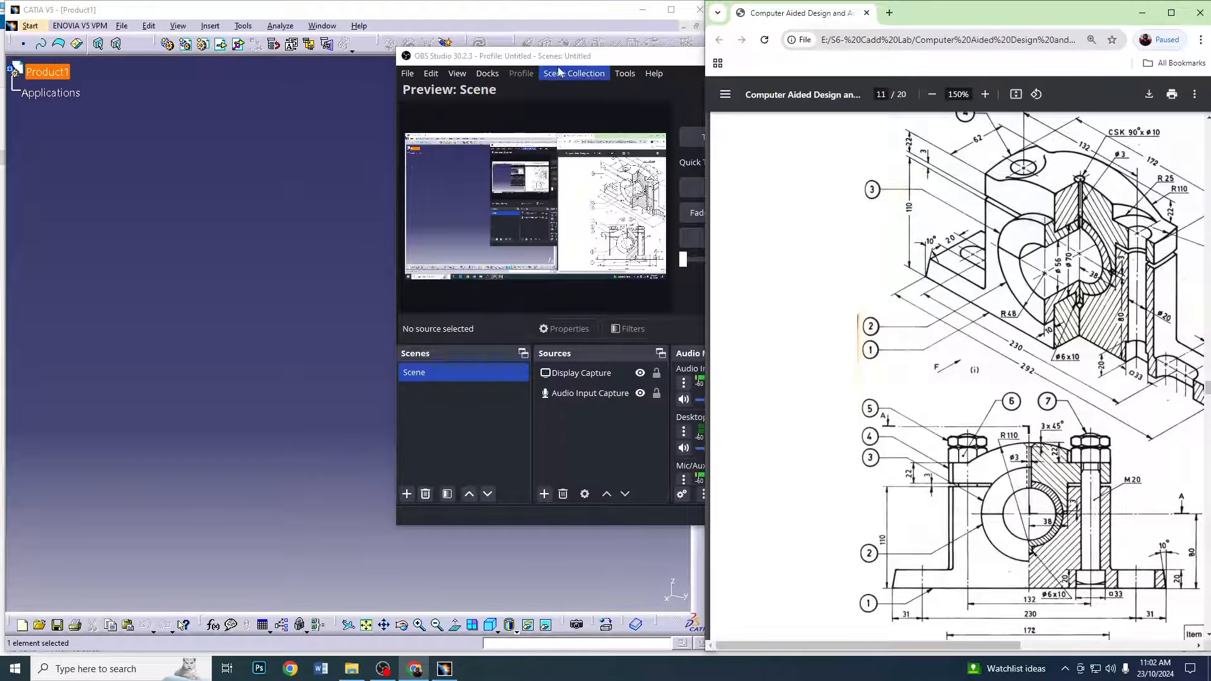
pyautogui.click(69, 74)
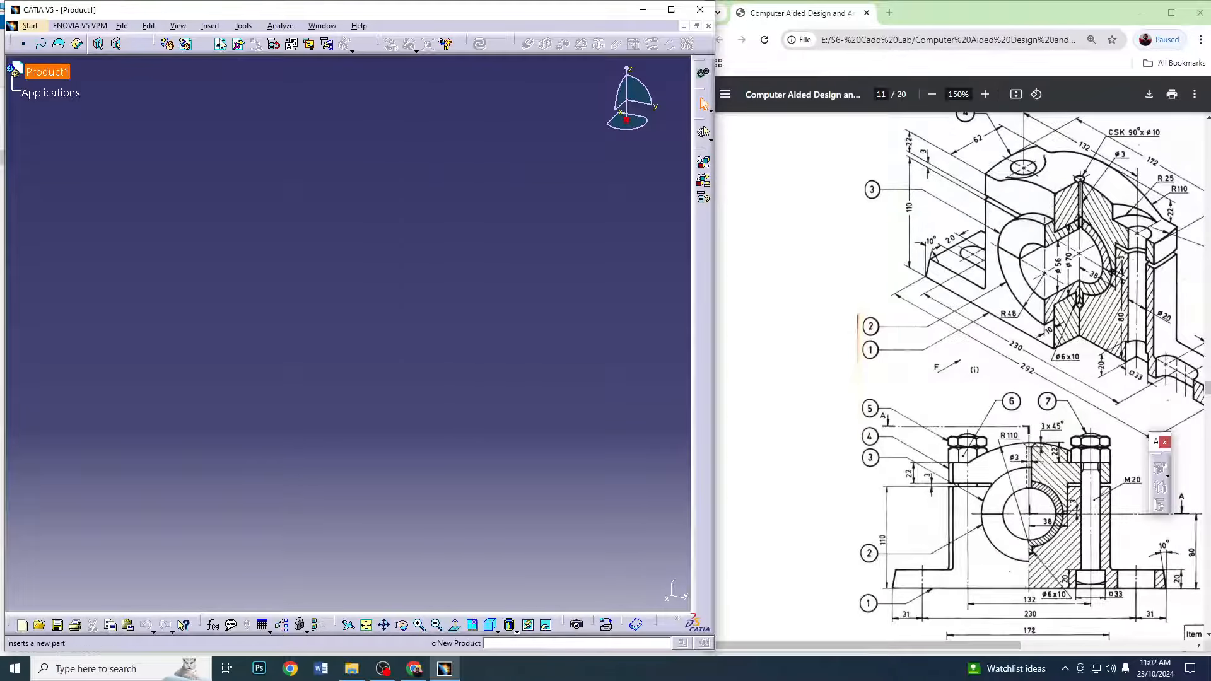
pyautogui.moveTo(377, 12); pyautogui.dragTo(371, 14)
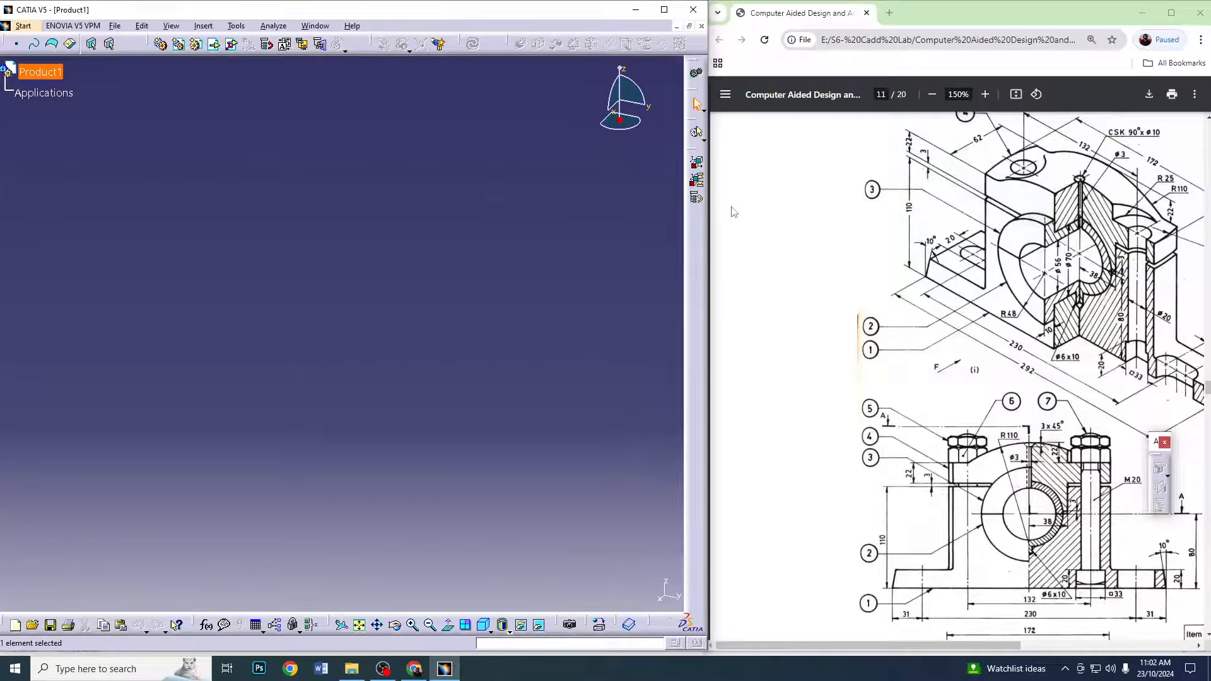
pyautogui.moveTo(965, 646); pyautogui.dragTo(1022, 648)
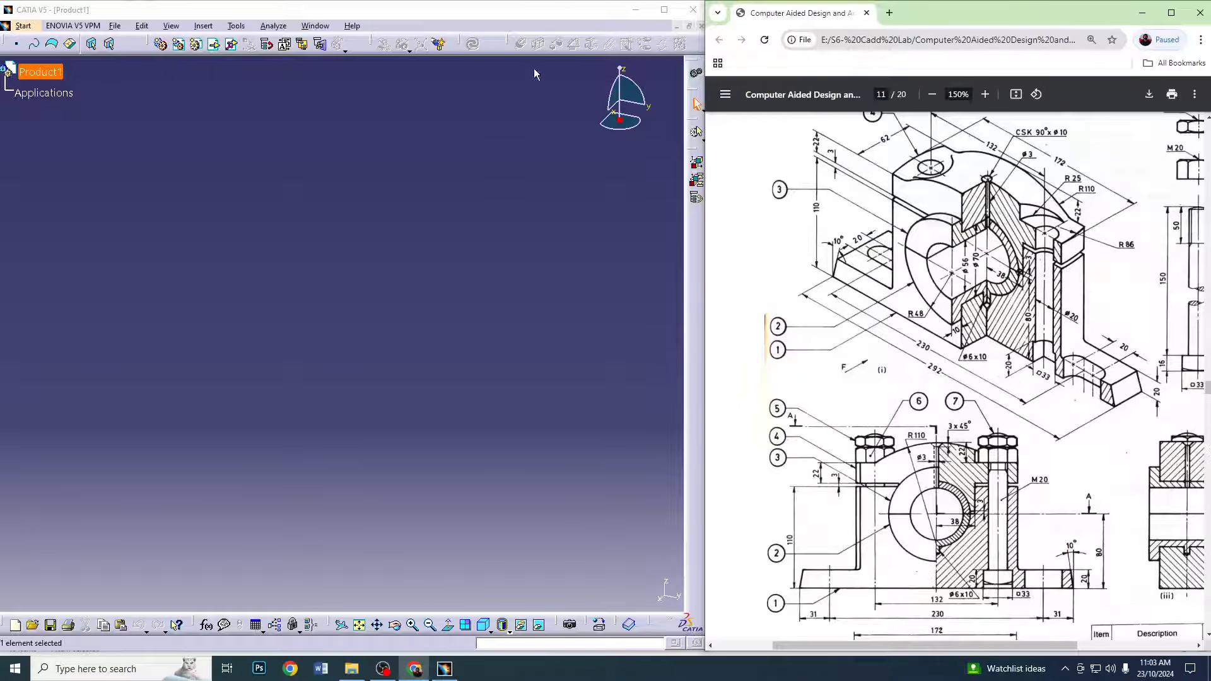
# Close the empty product in CATIA and create a new Part Design part named Block
pyautogui.click(589, 13)
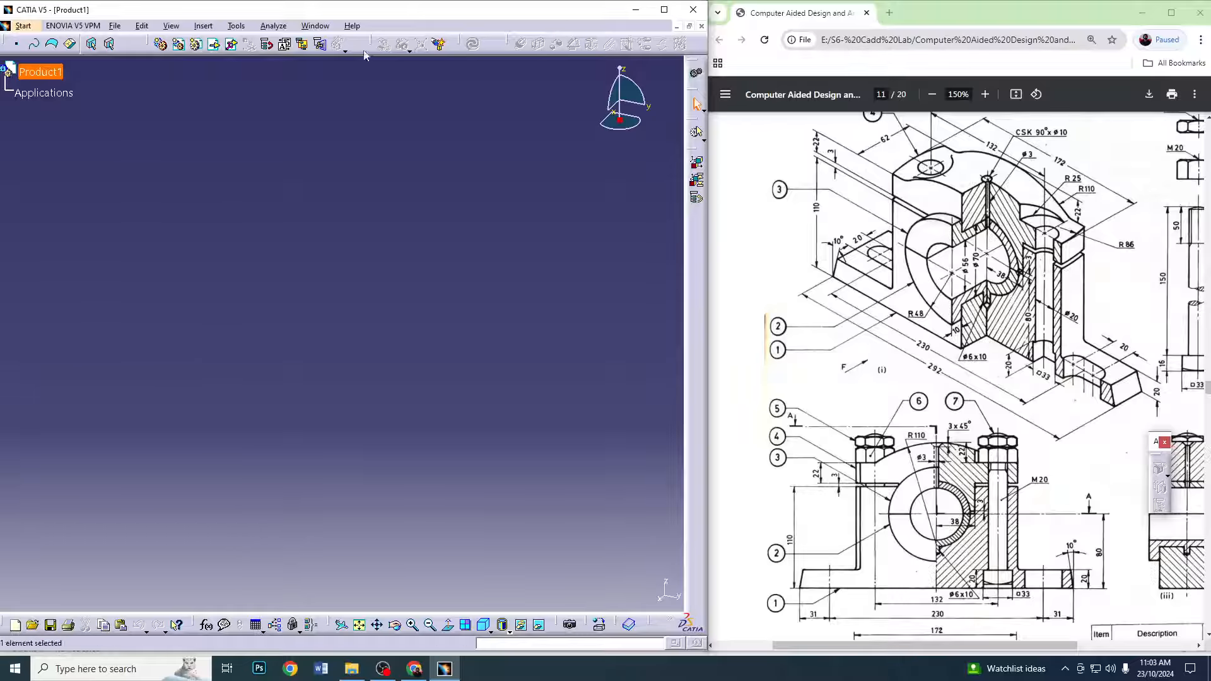
pyautogui.click(701, 27)
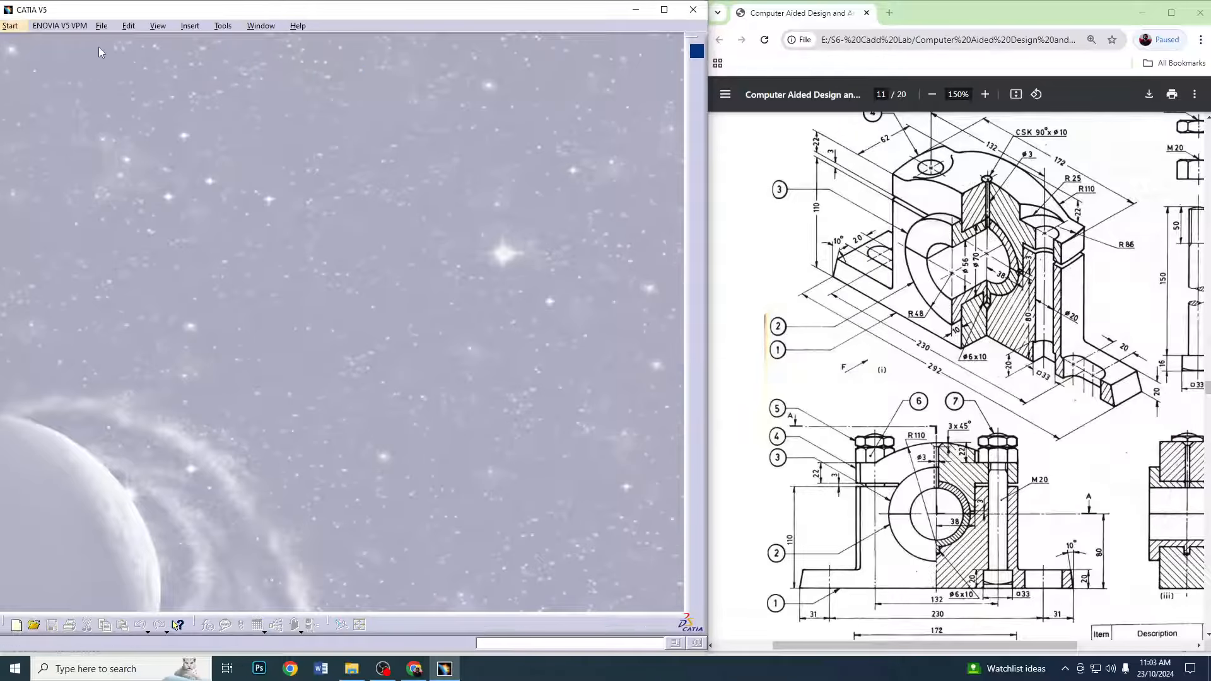
pyautogui.click(8, 28)
pyautogui.moveTo(127, 54)
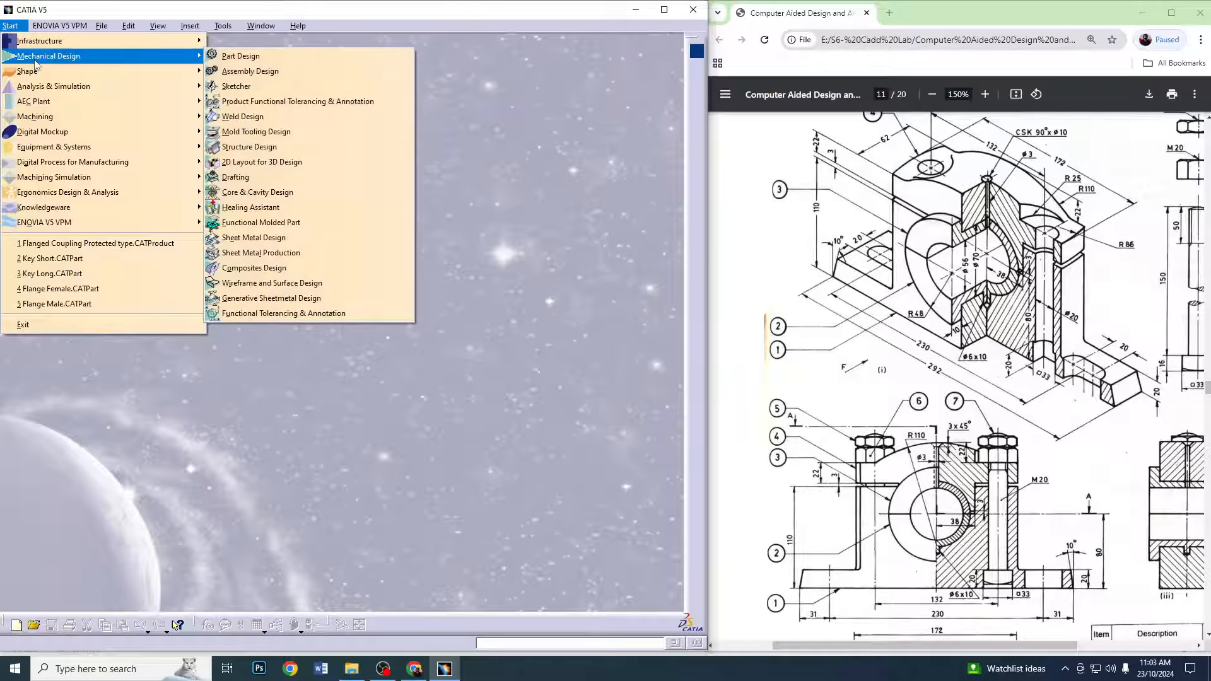
pyautogui.click(243, 55)
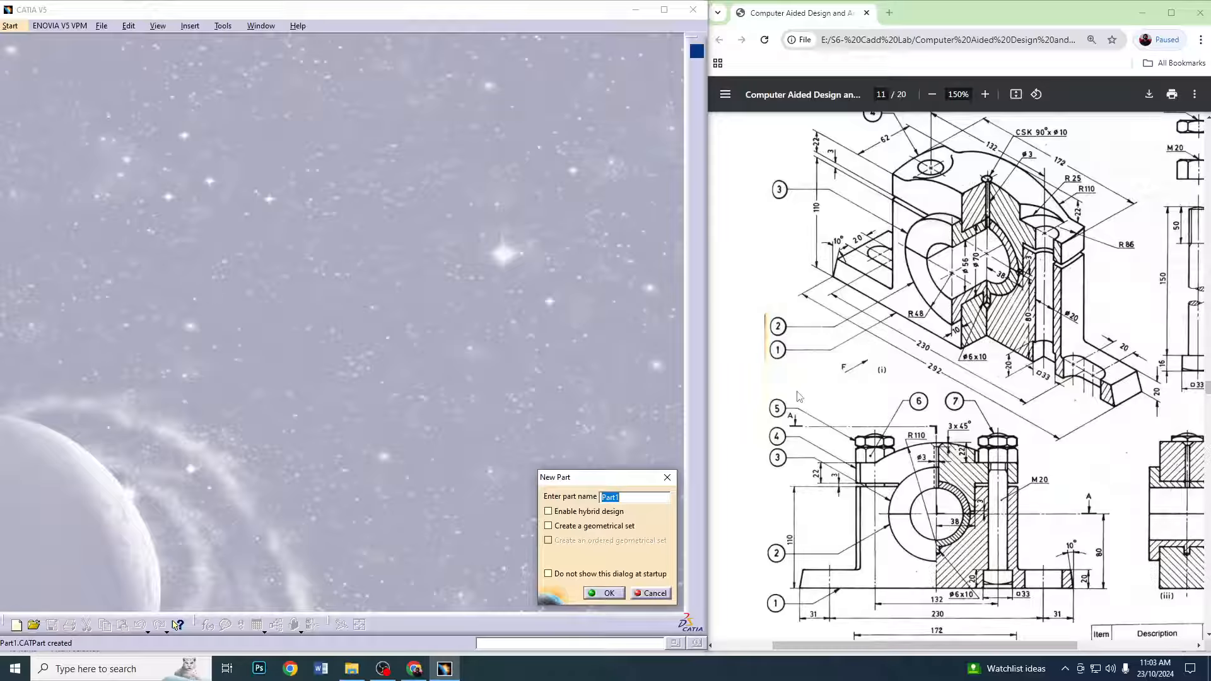
pyautogui.write('Block')
pyautogui.click(607, 594)
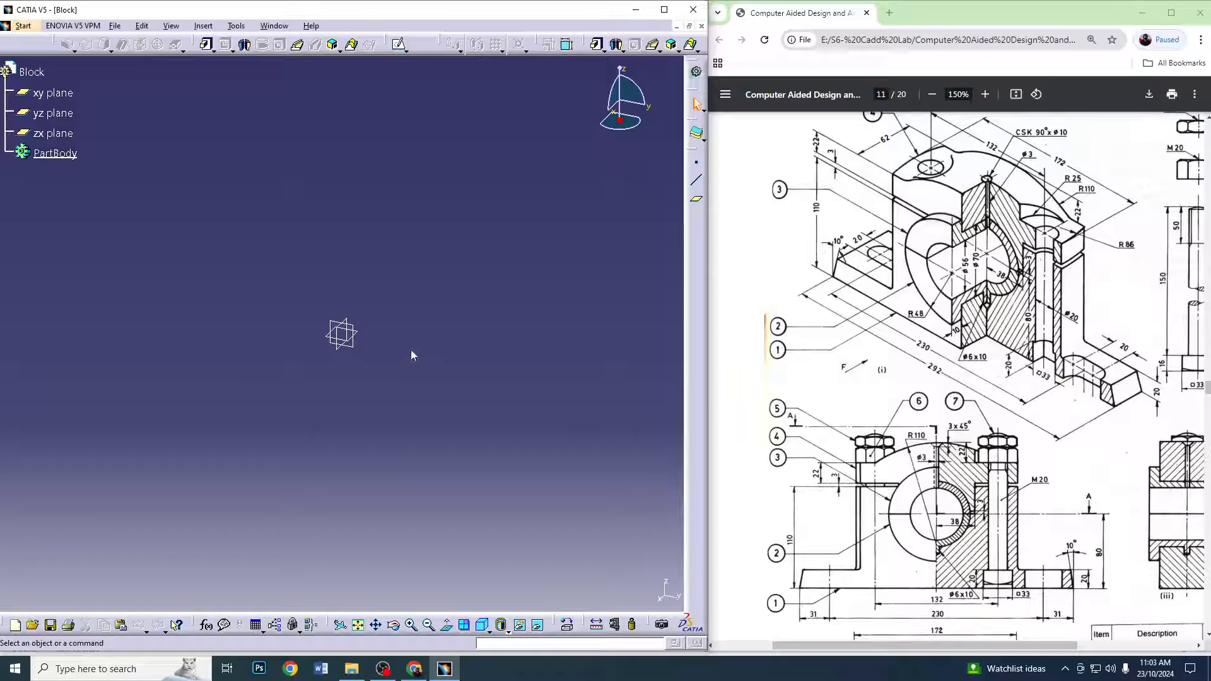
# Sketch the block's open right-half profile on the yz plane from the origin, with an about 133 mm base, slanted foot end, upright, top and inner recess
pyautogui.click(357, 332)
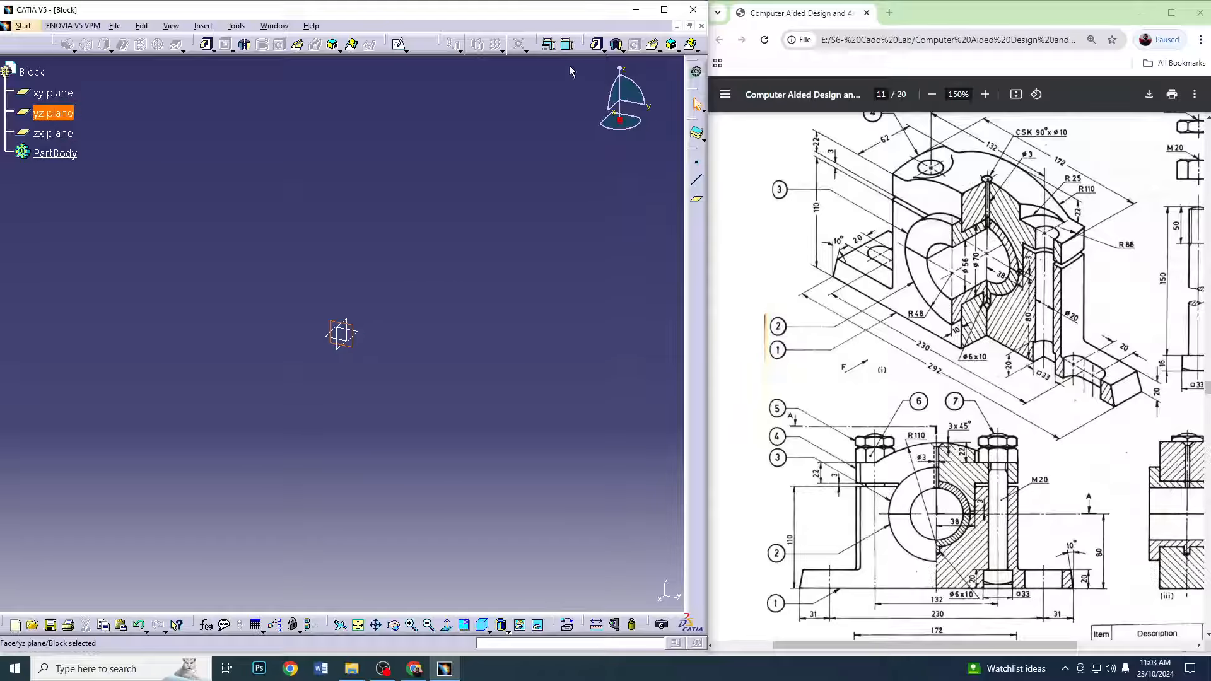
pyautogui.click(399, 44)
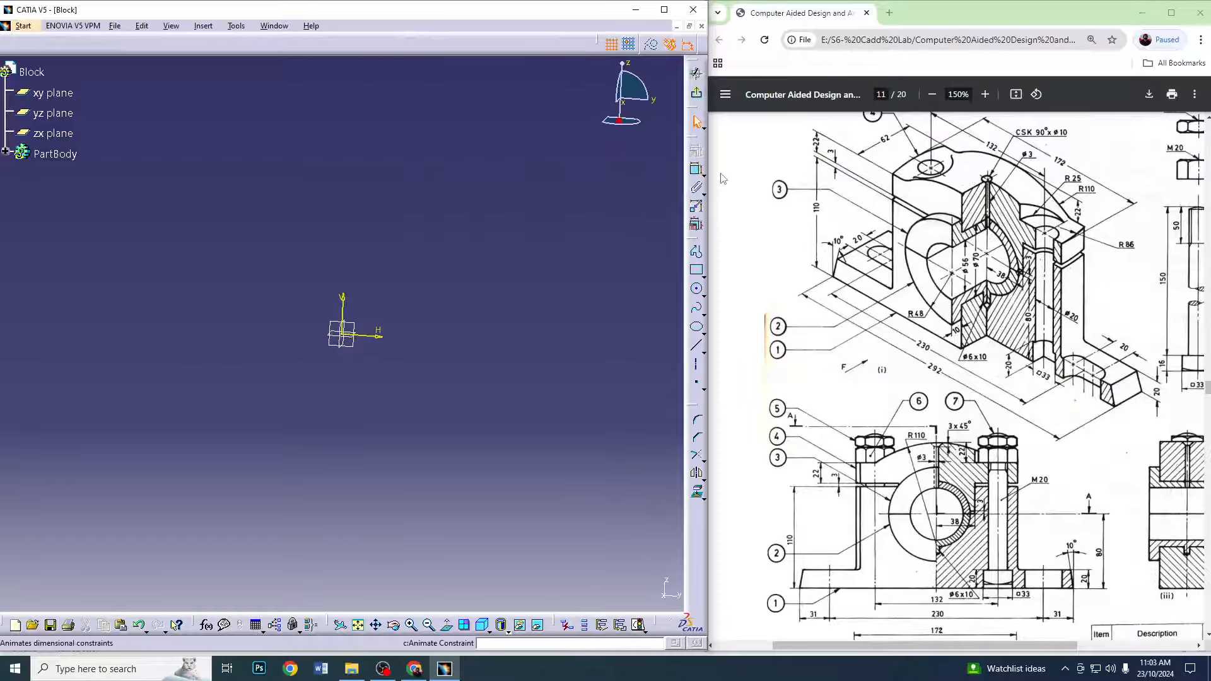
pyautogui.click(696, 251)
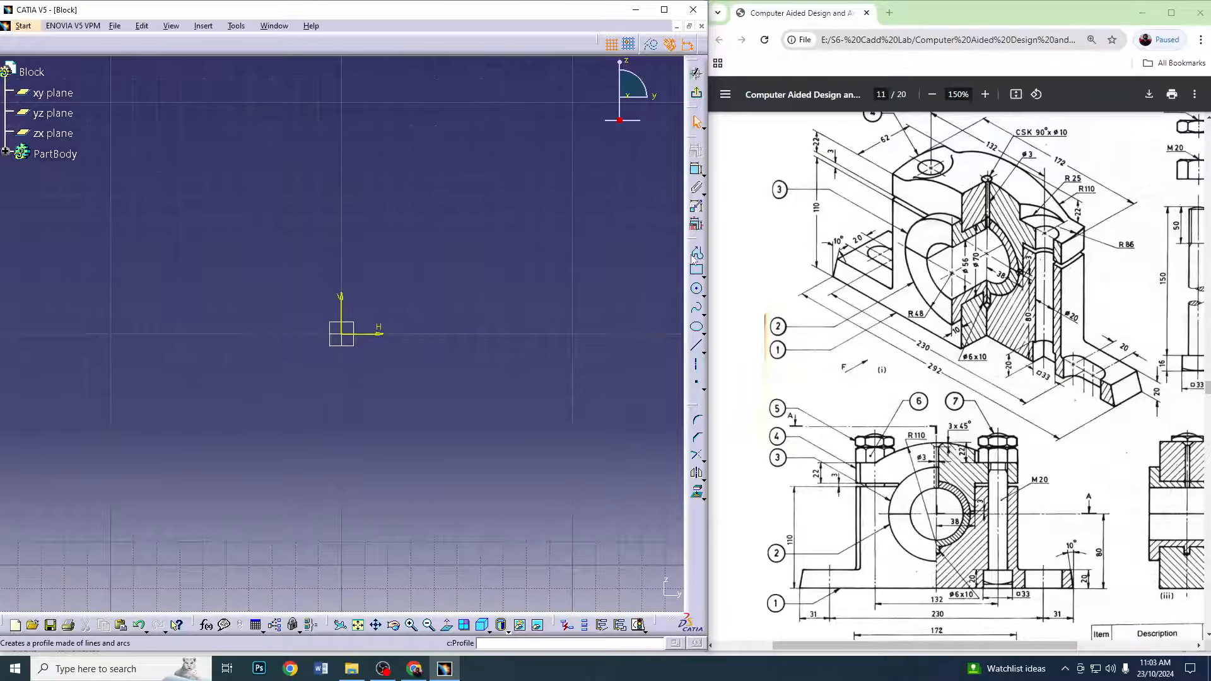
pyautogui.click(345, 337)
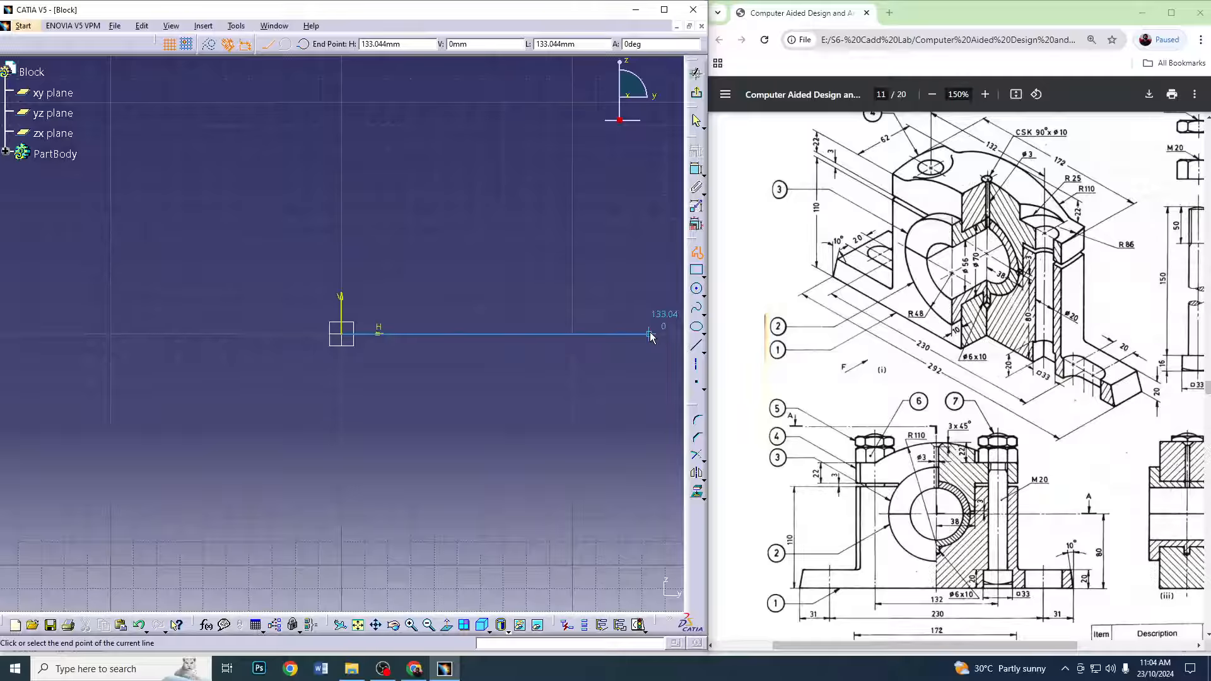
pyautogui.click(650, 335)
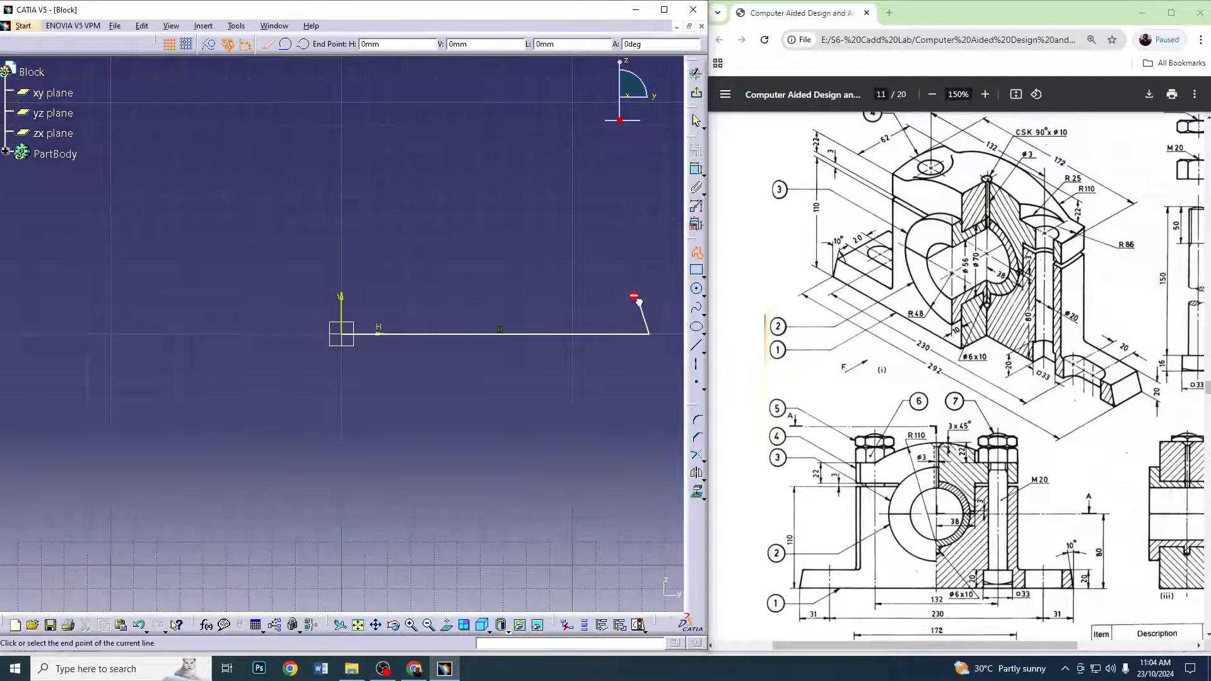
pyautogui.click(639, 300)
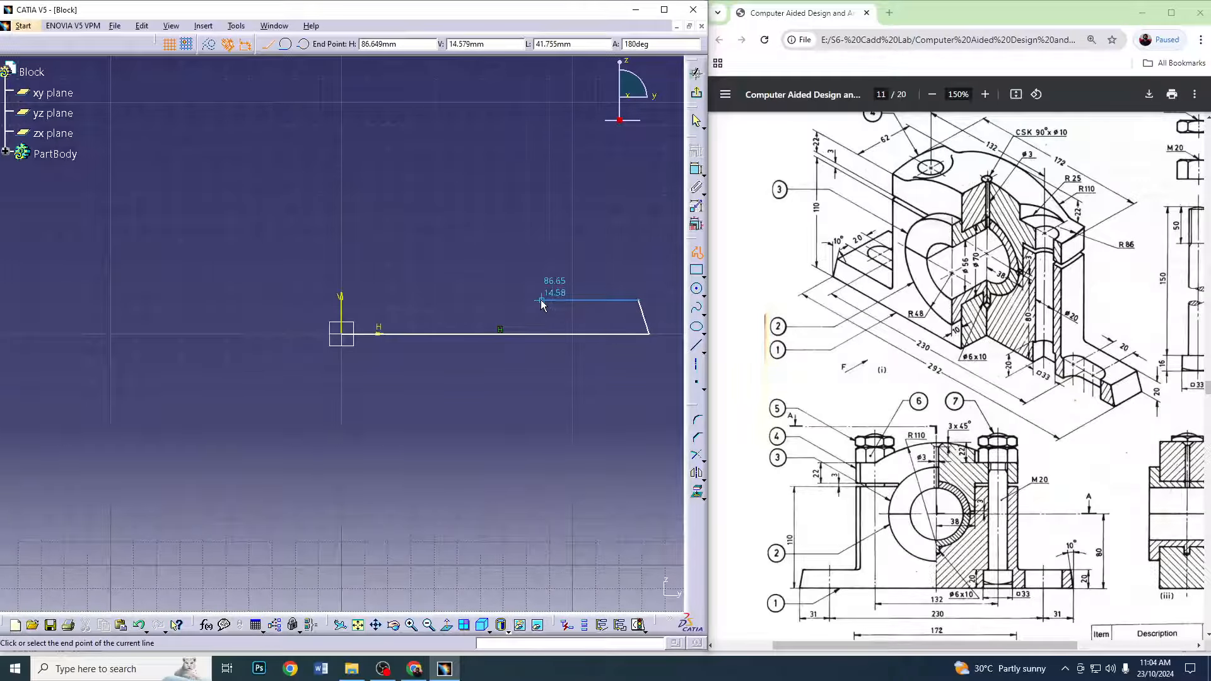
pyautogui.click(542, 301)
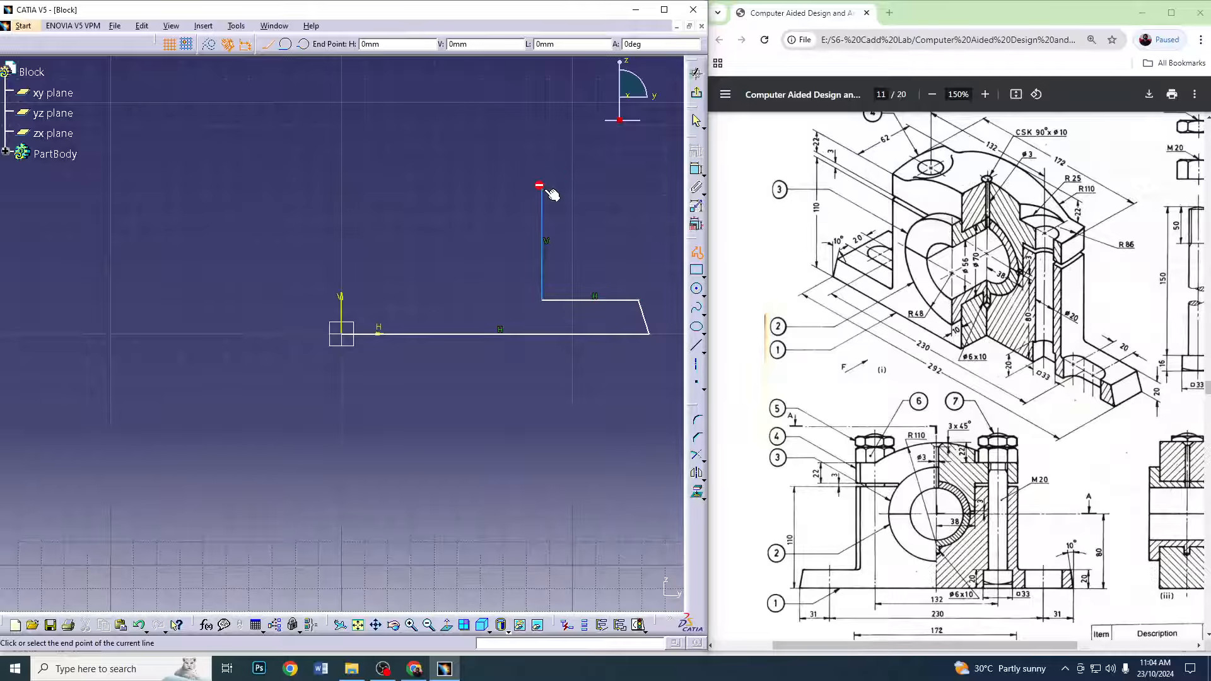
pyautogui.click(542, 190)
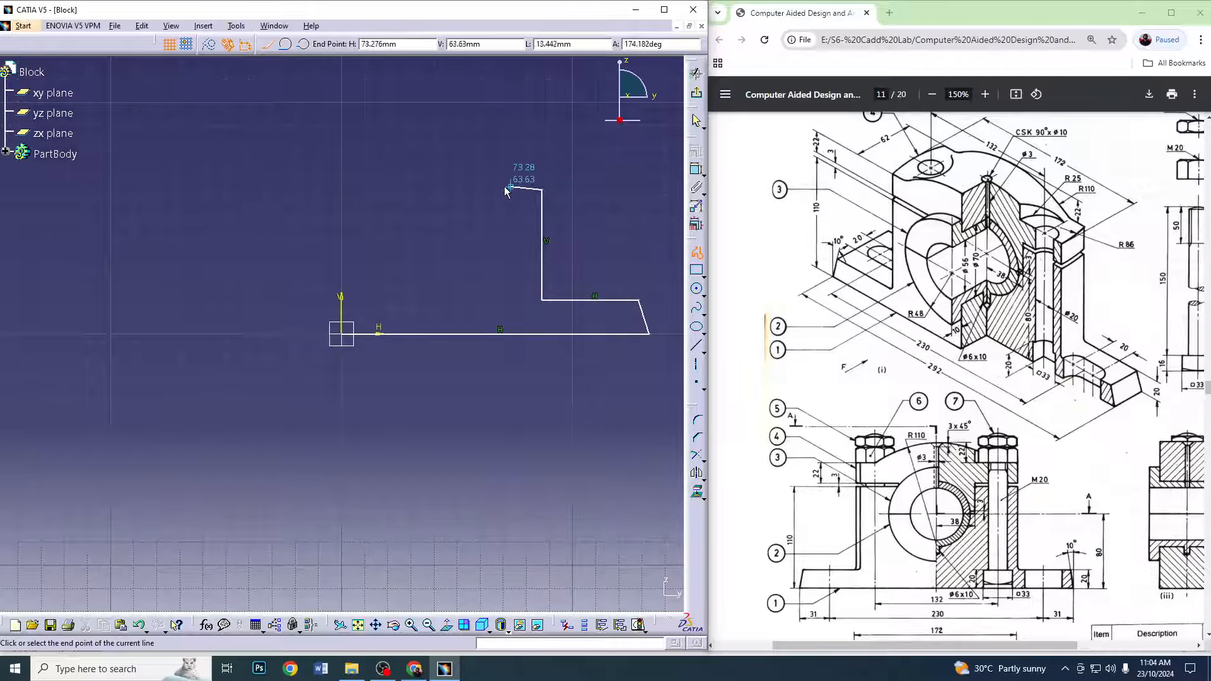
pyautogui.click(444, 190)
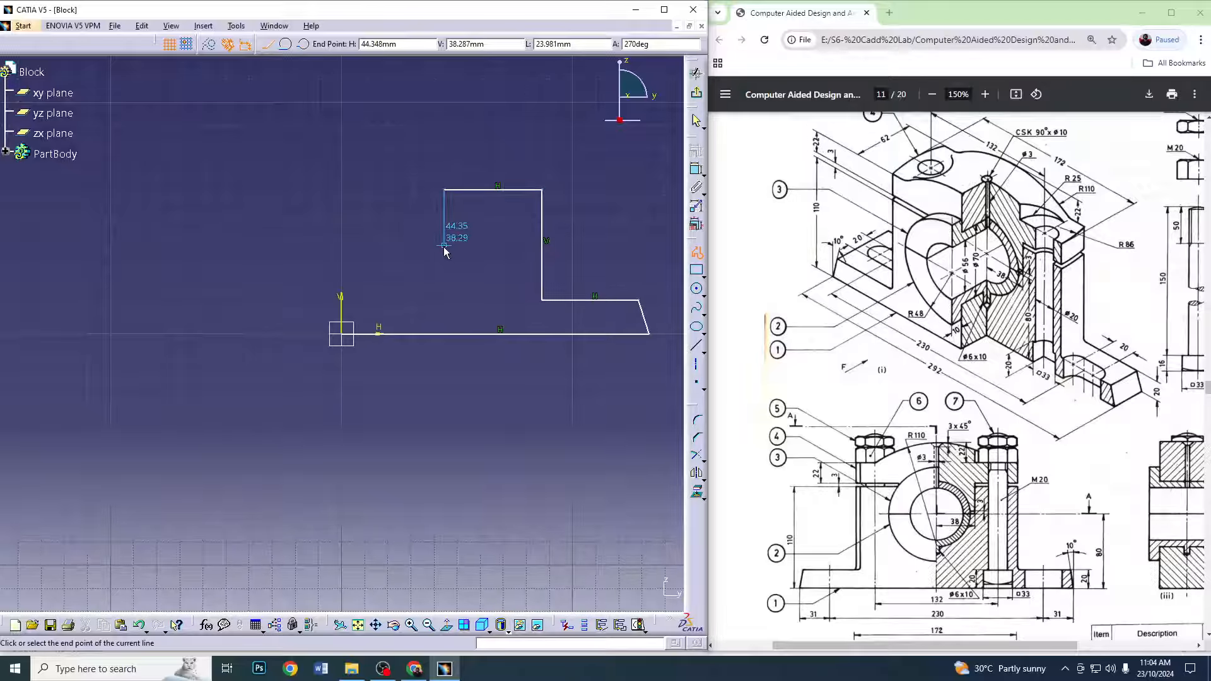
pyautogui.click(444, 245)
pyautogui.doubleClick(435, 245)
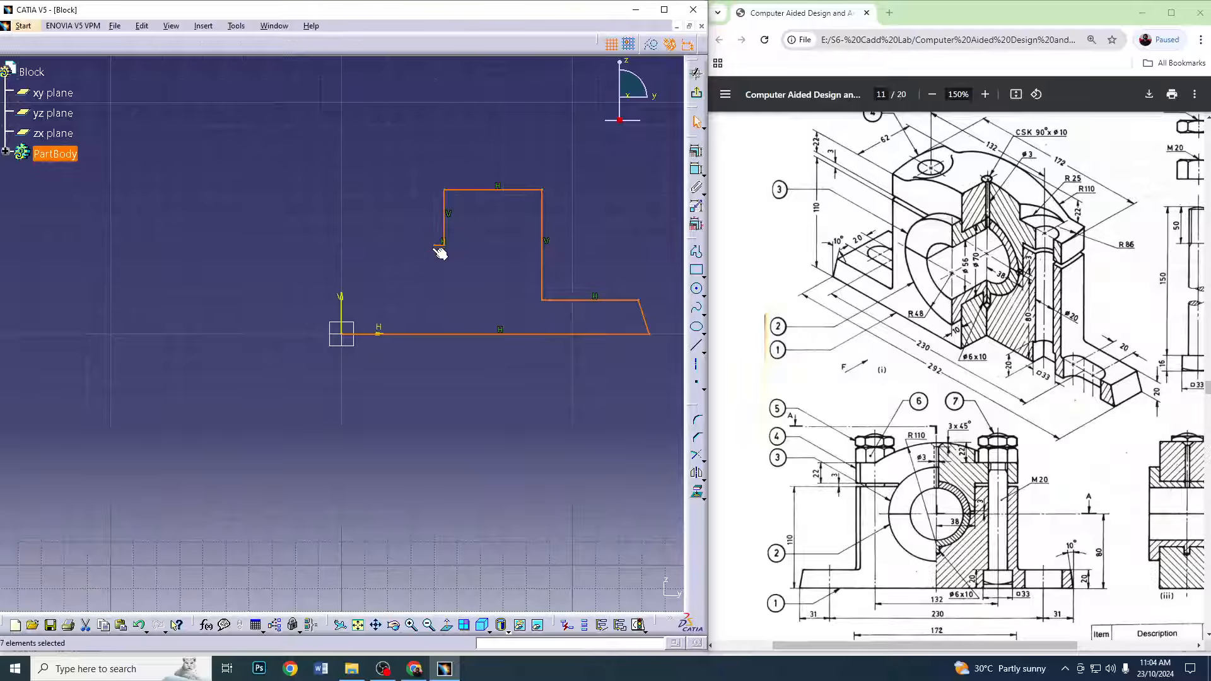
# Dimension the profile's base line and set its length to 292/2 mm
pyautogui.moveTo(576, 411); pyautogui.dragTo(453, 415, button='middle')
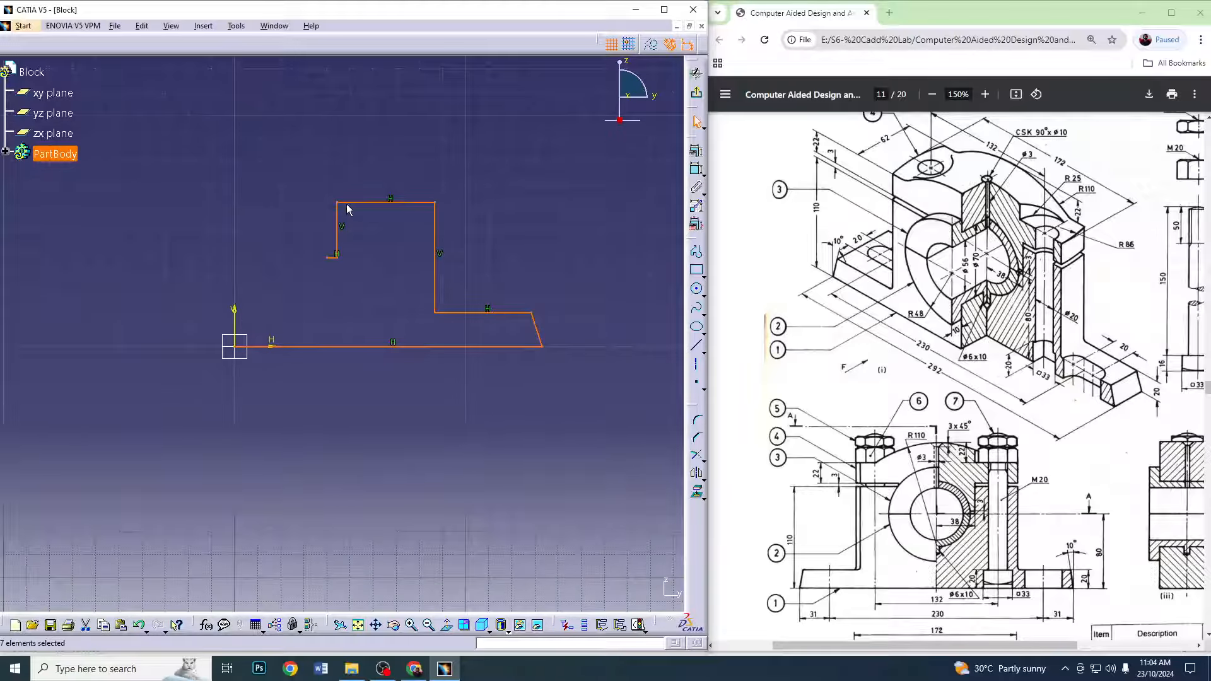
pyautogui.click(695, 172)
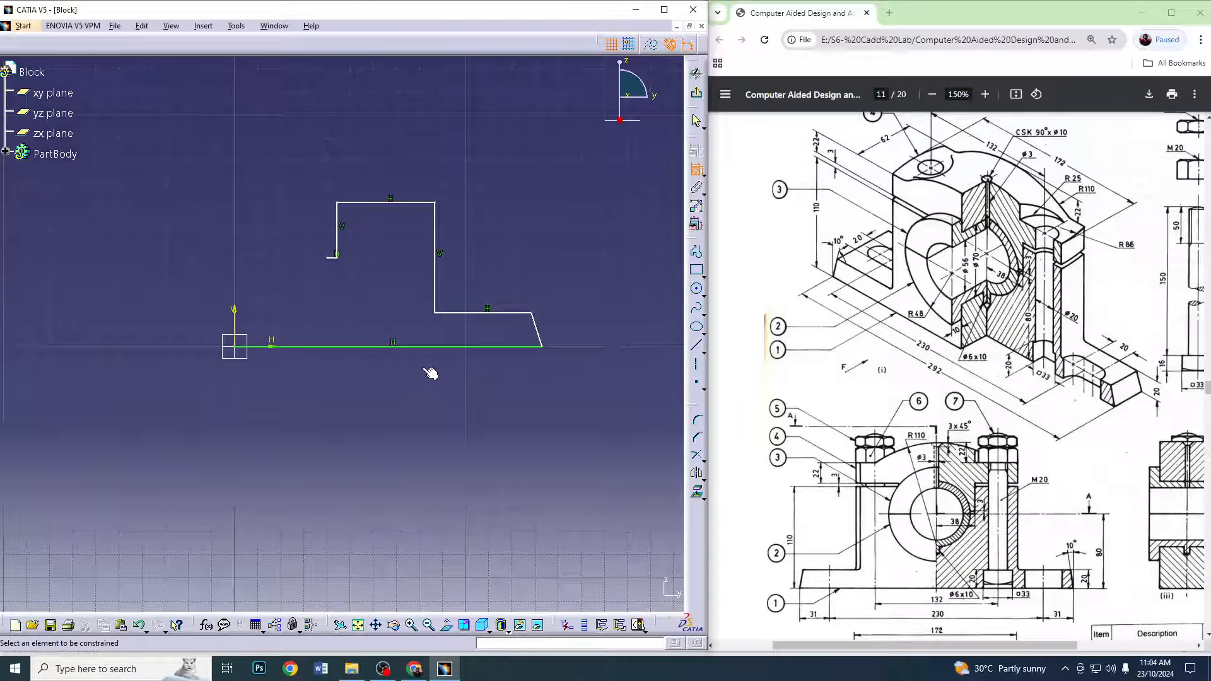
pyautogui.click(424, 347)
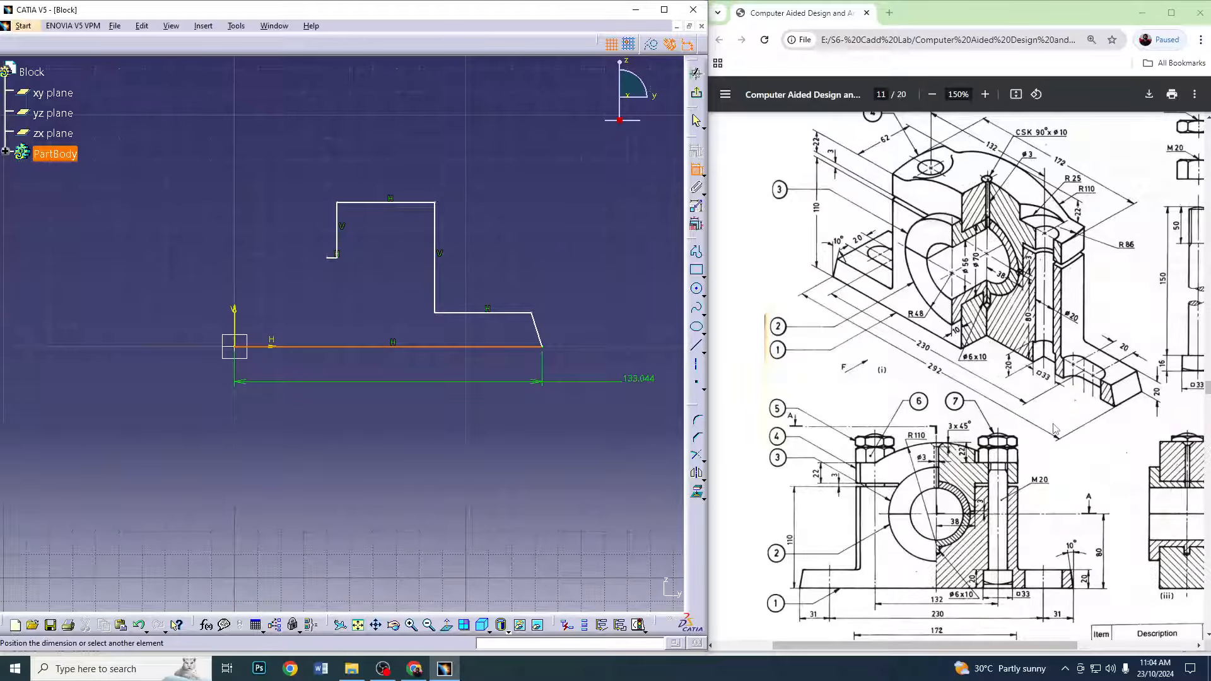
pyautogui.click(421, 397)
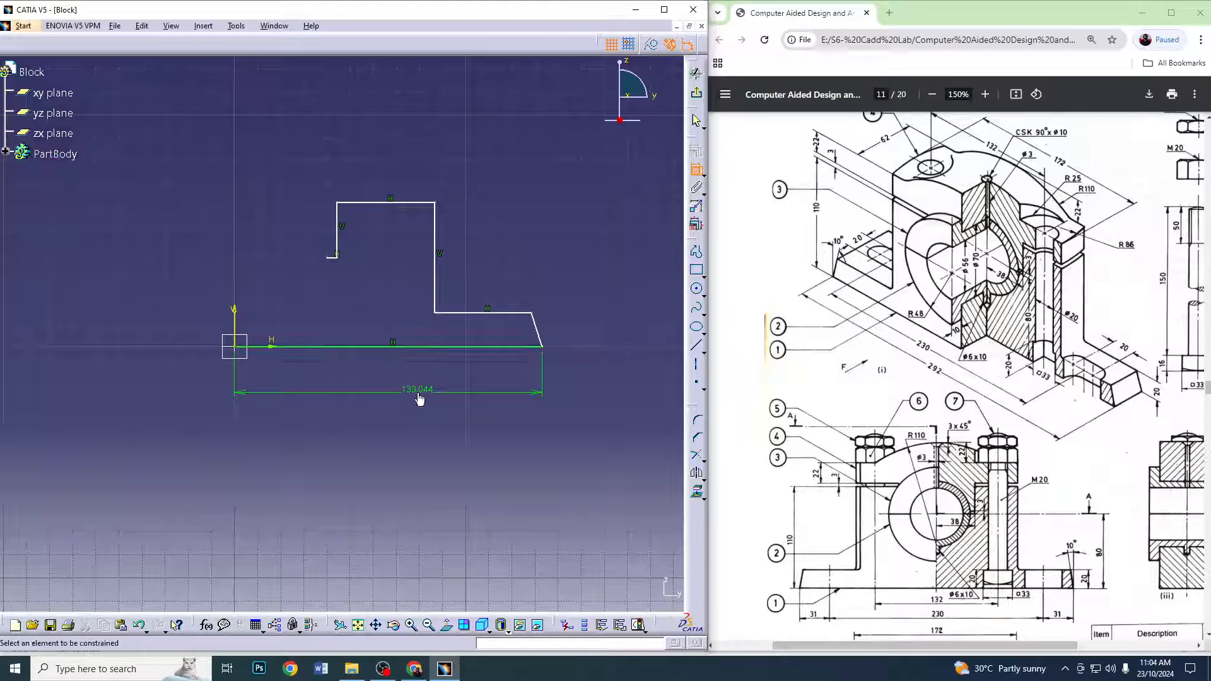
pyautogui.doubleClick(418, 391)
pyautogui.write('292/2')
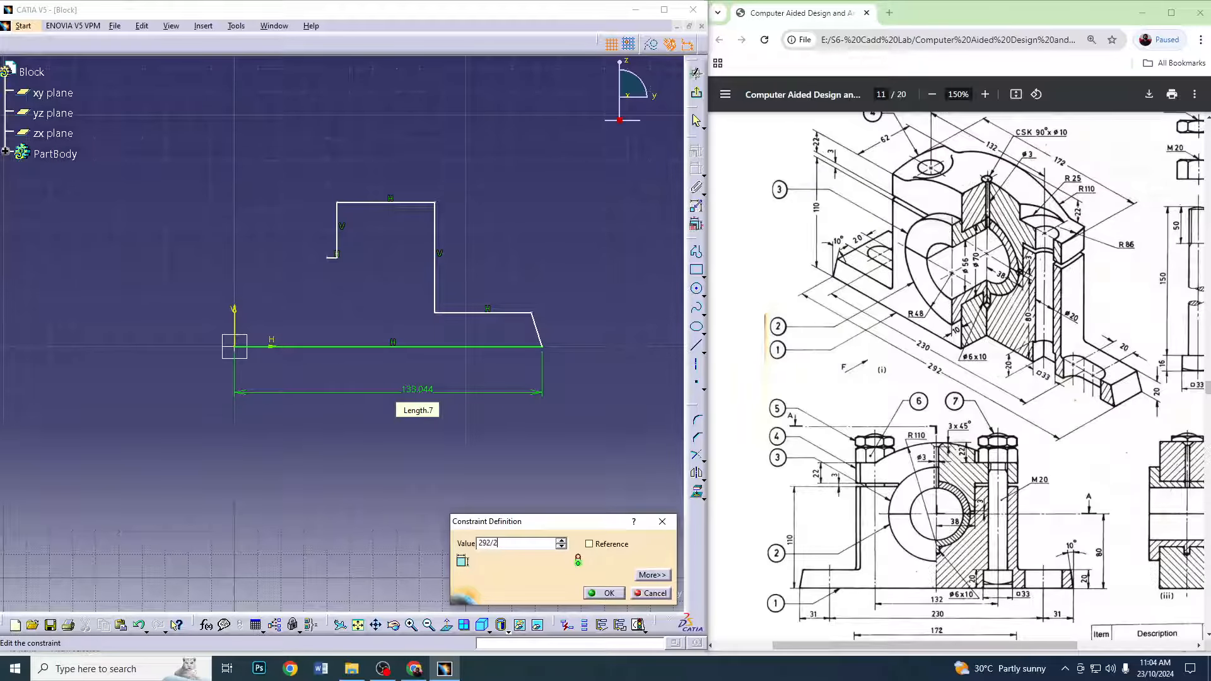
pyautogui.press('Return')
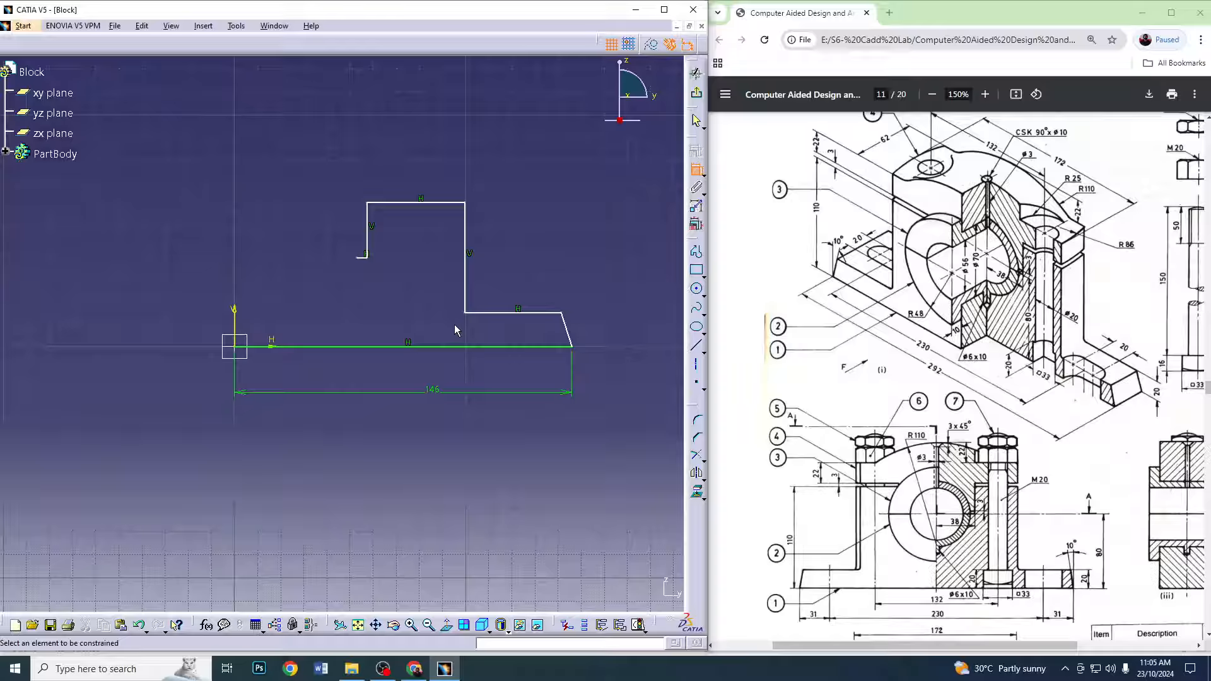
# Dimension the outer upright line's distance from the vertical axis and set it to 172/2 mm
pyautogui.click(465, 270)
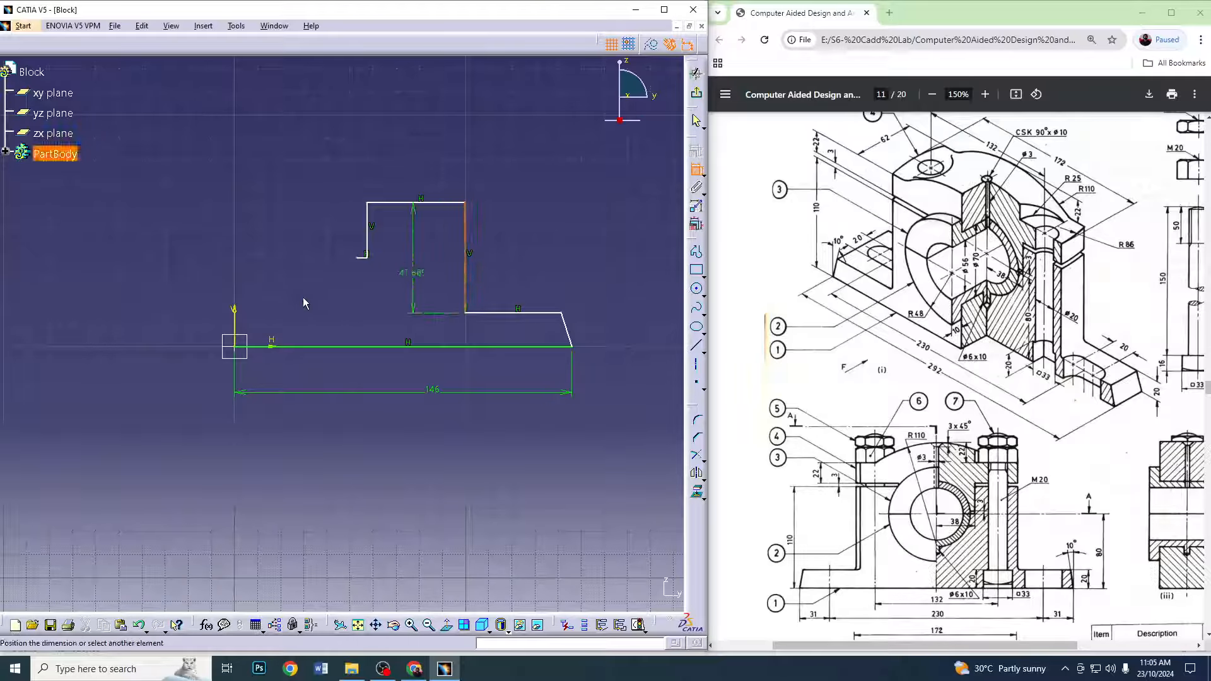
pyautogui.click(236, 319)
pyautogui.click(329, 149)
pyautogui.doubleClick(331, 149)
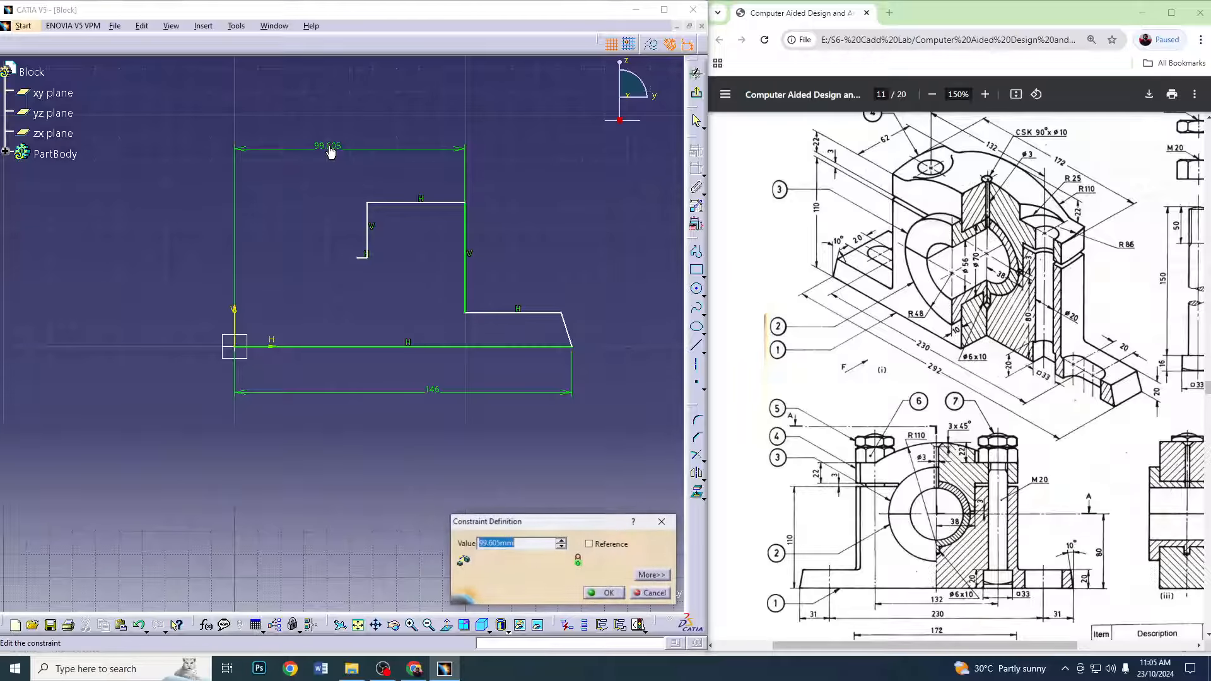
pyautogui.write('17')
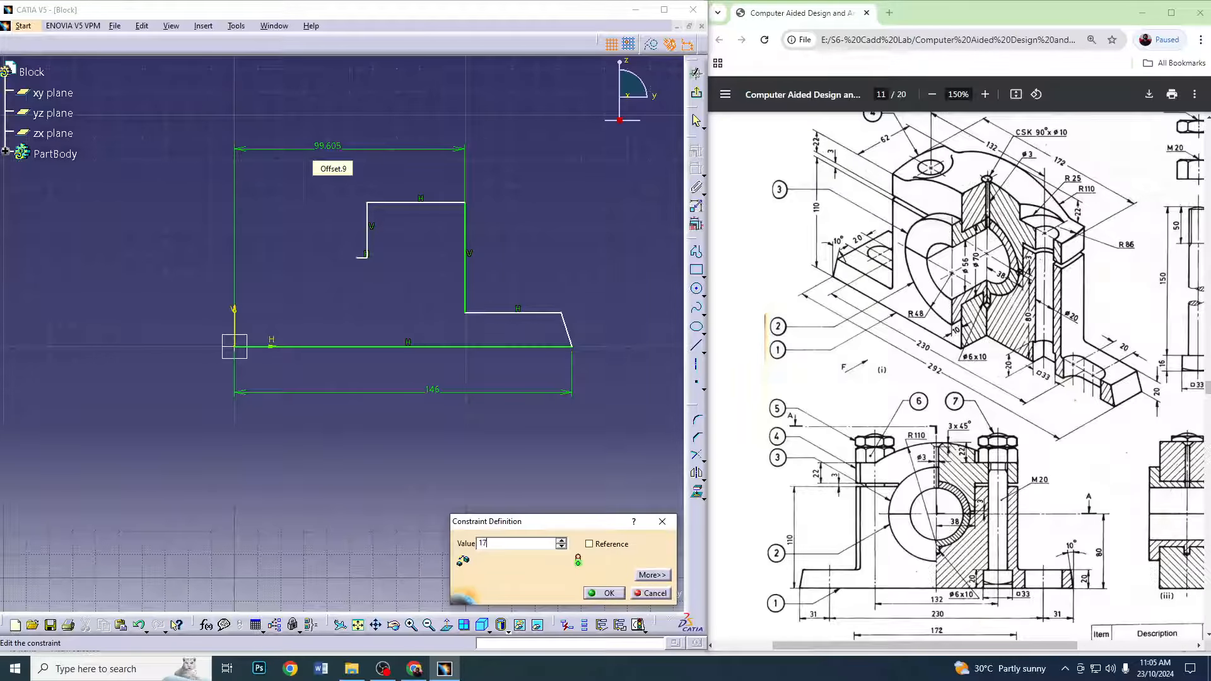
pyautogui.write('2/2')
pyautogui.press('Return')
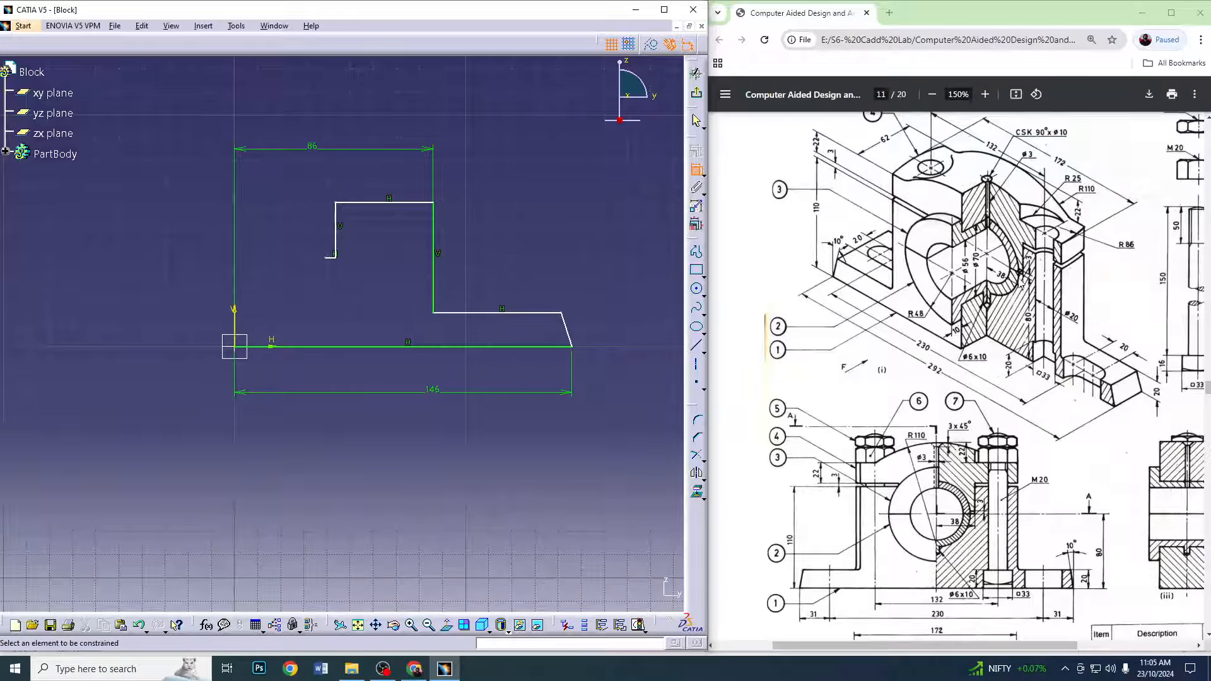
pyautogui.click(971, 508)
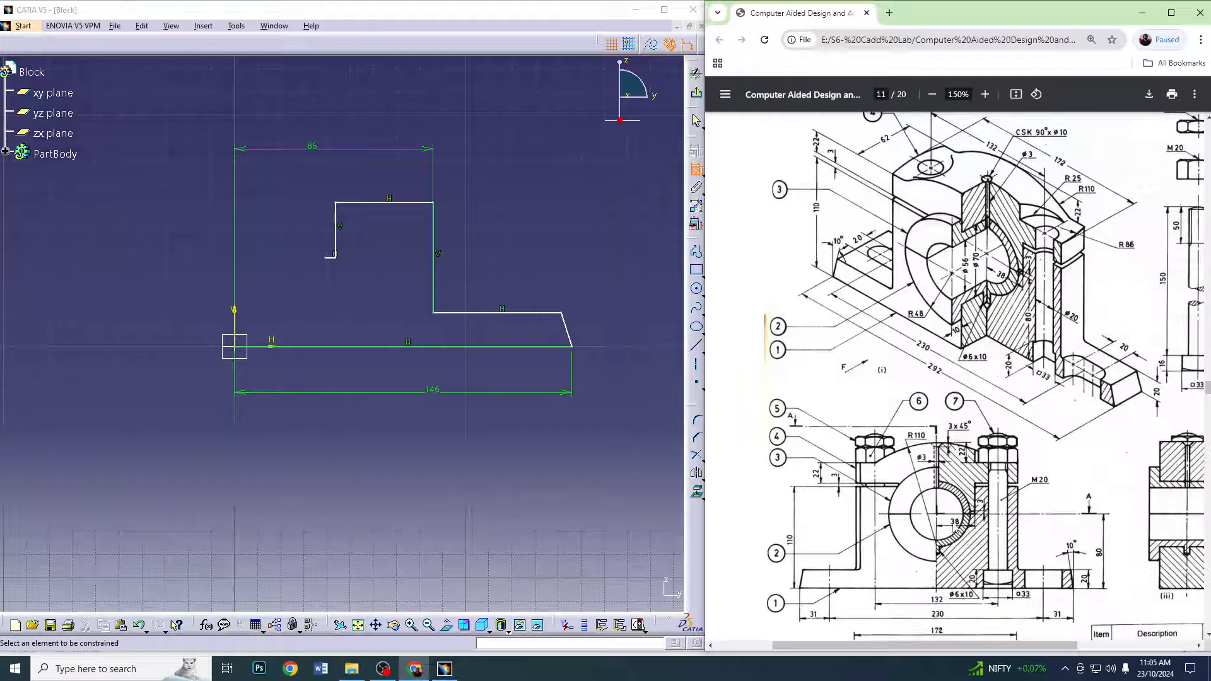
# Discard the extra dimension on the outer upright line and set its distance from the vertical axis to 172/2 mm
pyautogui.click(433, 259)
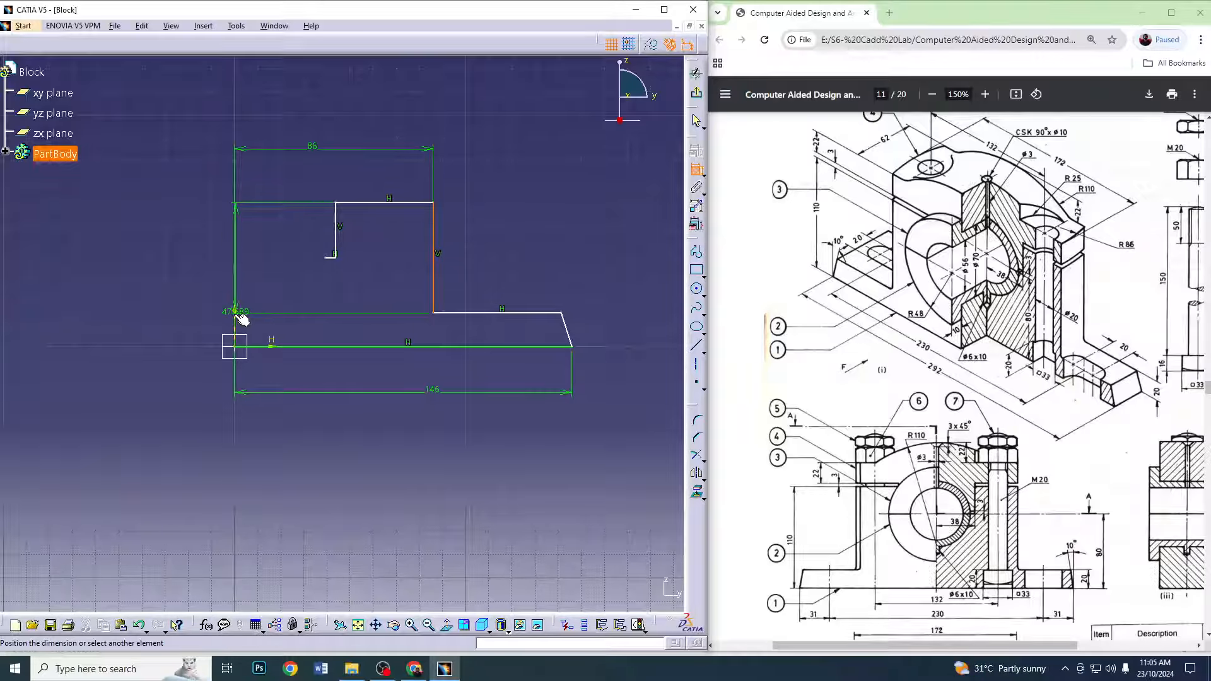
pyautogui.click(243, 320)
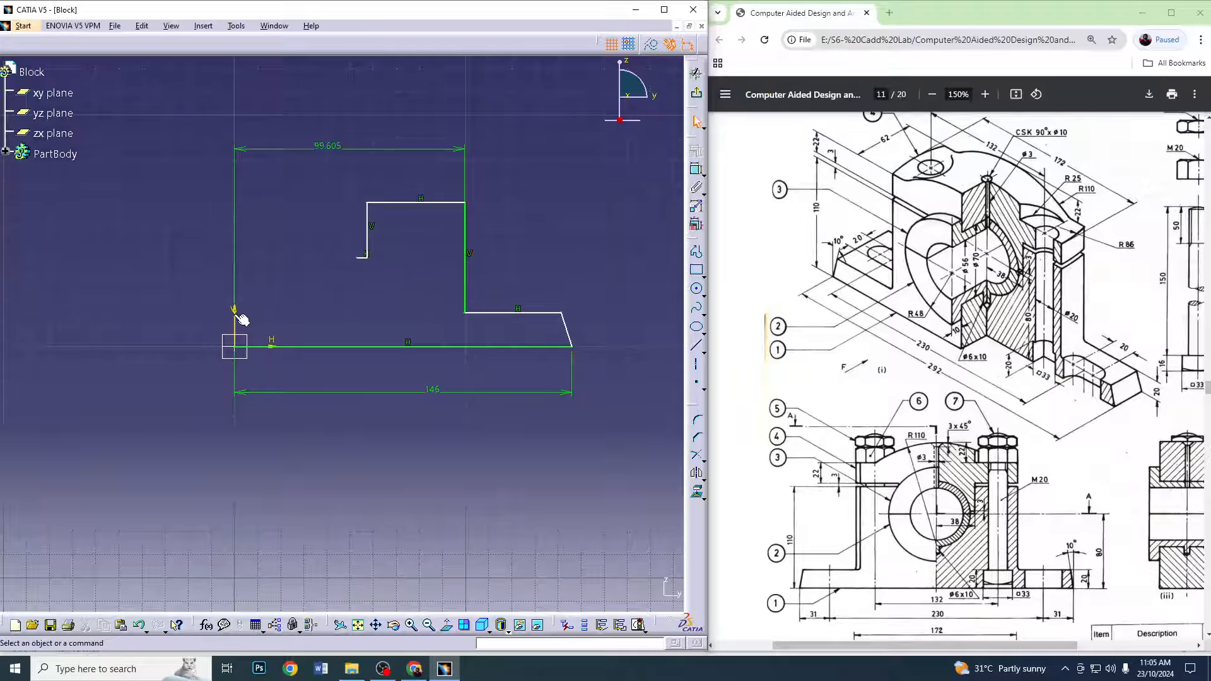
pyautogui.doubleClick(335, 146)
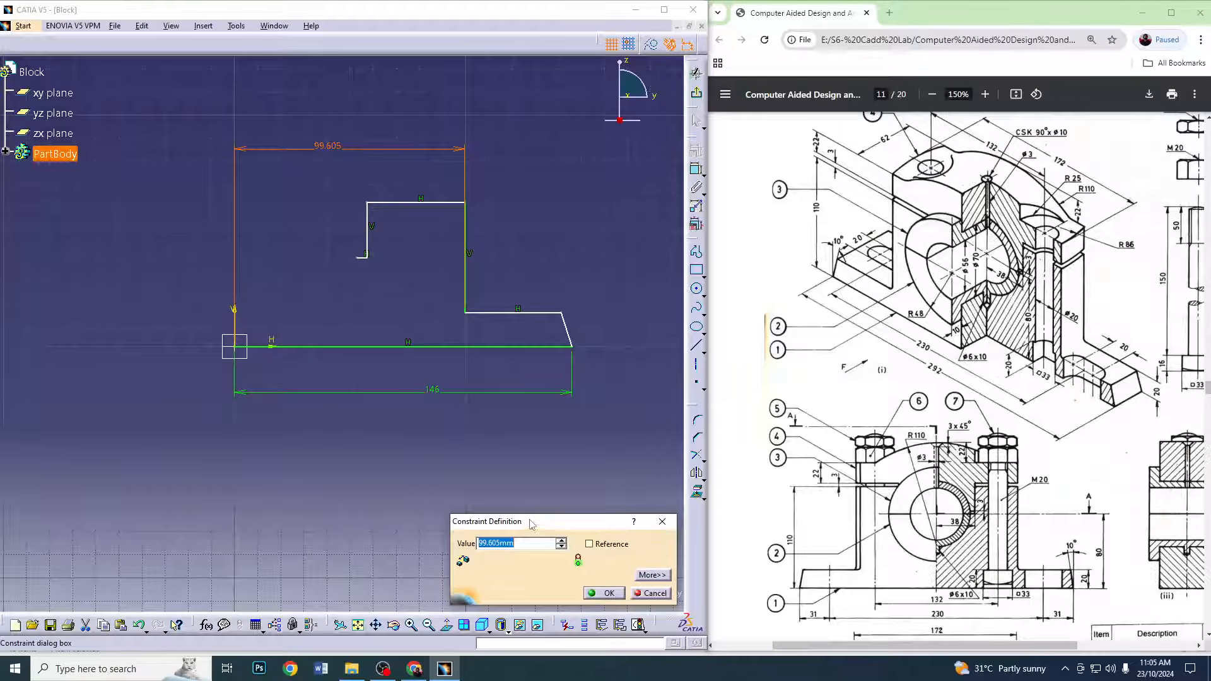
pyautogui.write('172/2')
pyautogui.press('Return')
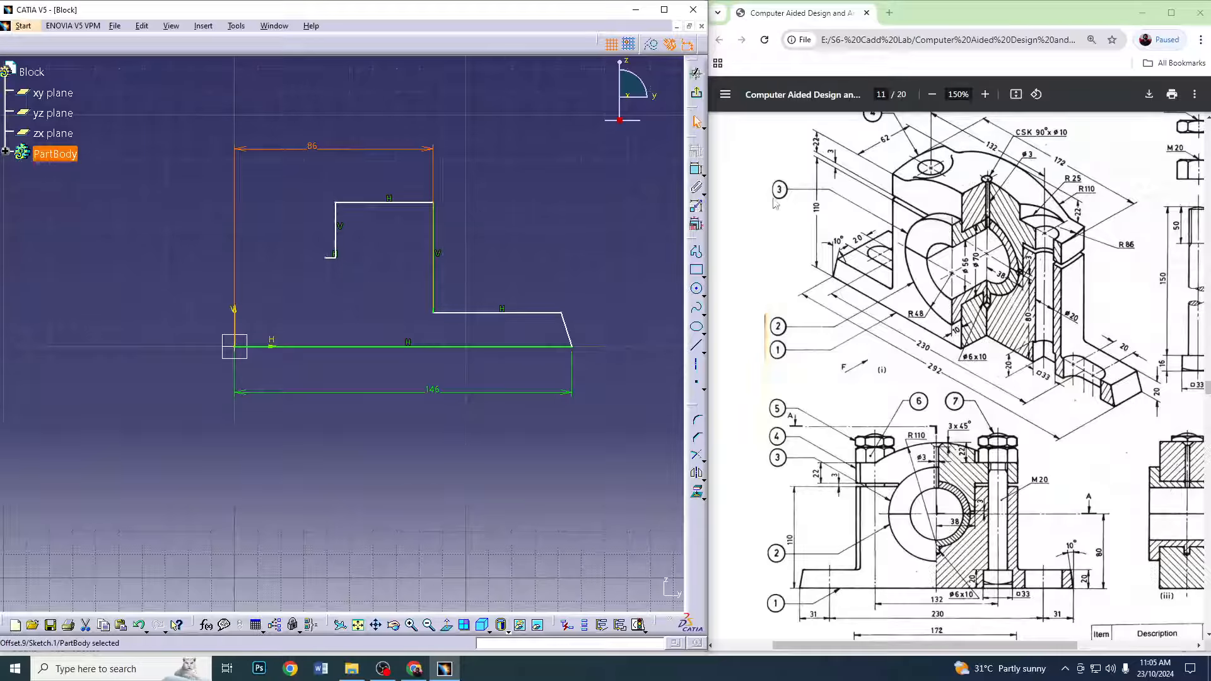
# Dimension the inner recess's vertical line from the vertical axis and set the distance to 38 mm
pyautogui.click(696, 169)
pyautogui.click(336, 243)
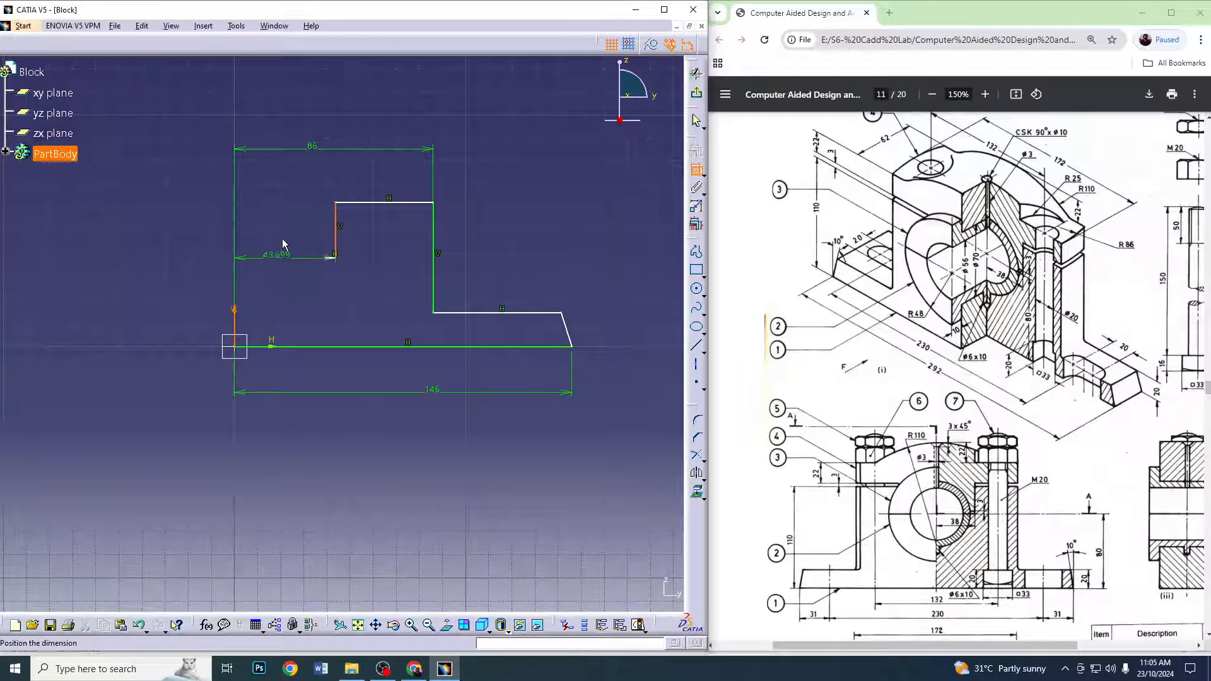
pyautogui.click(289, 169)
pyautogui.doubleClick(290, 169)
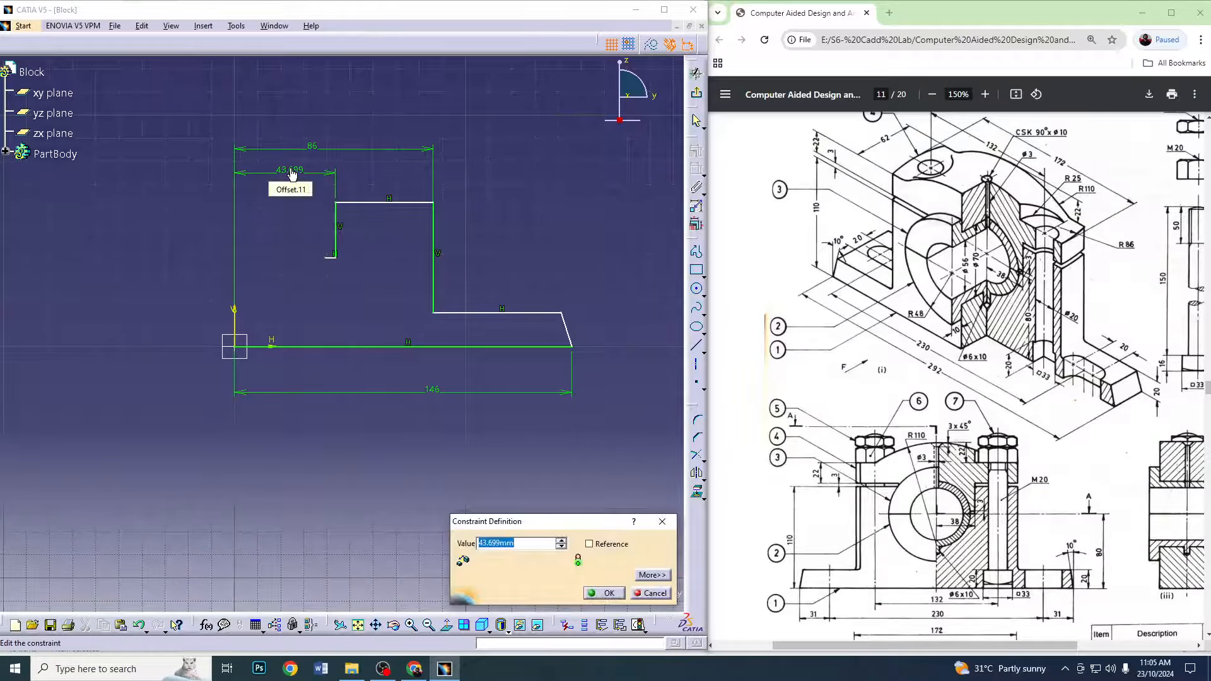
pyautogui.write('38')
pyautogui.press('Return')
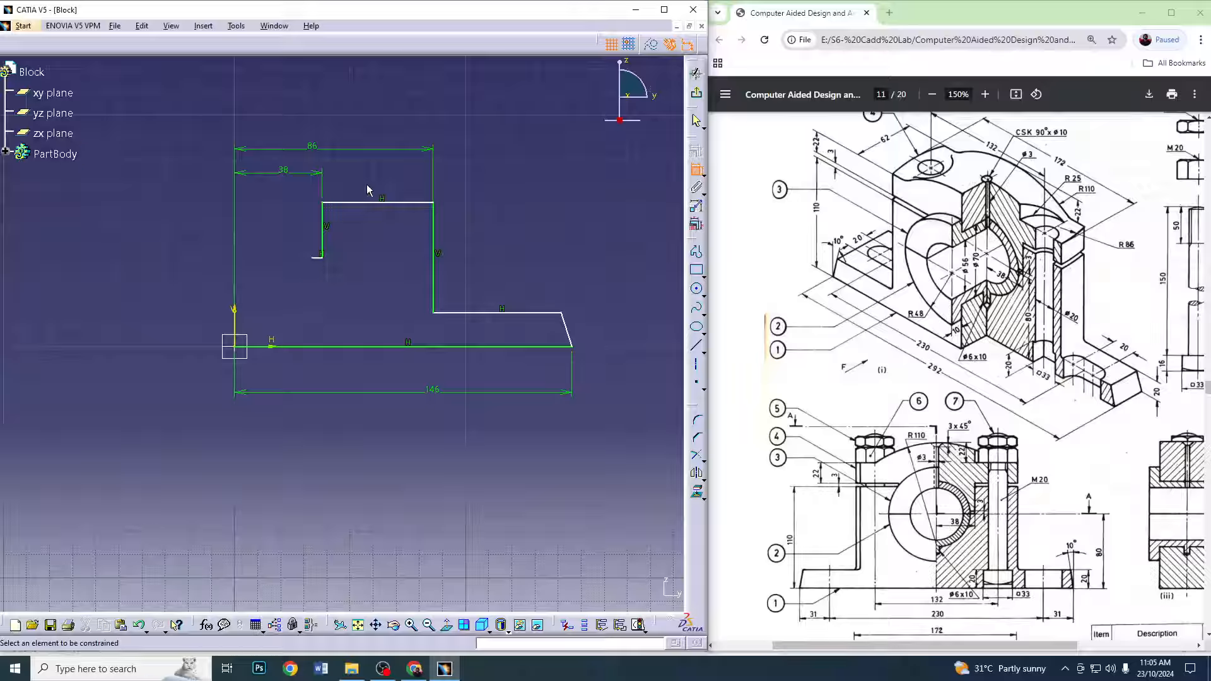
# Dimension the foot's thickness between the base line and the foot's upper line and set it to 20 mm
pyautogui.click(558, 346)
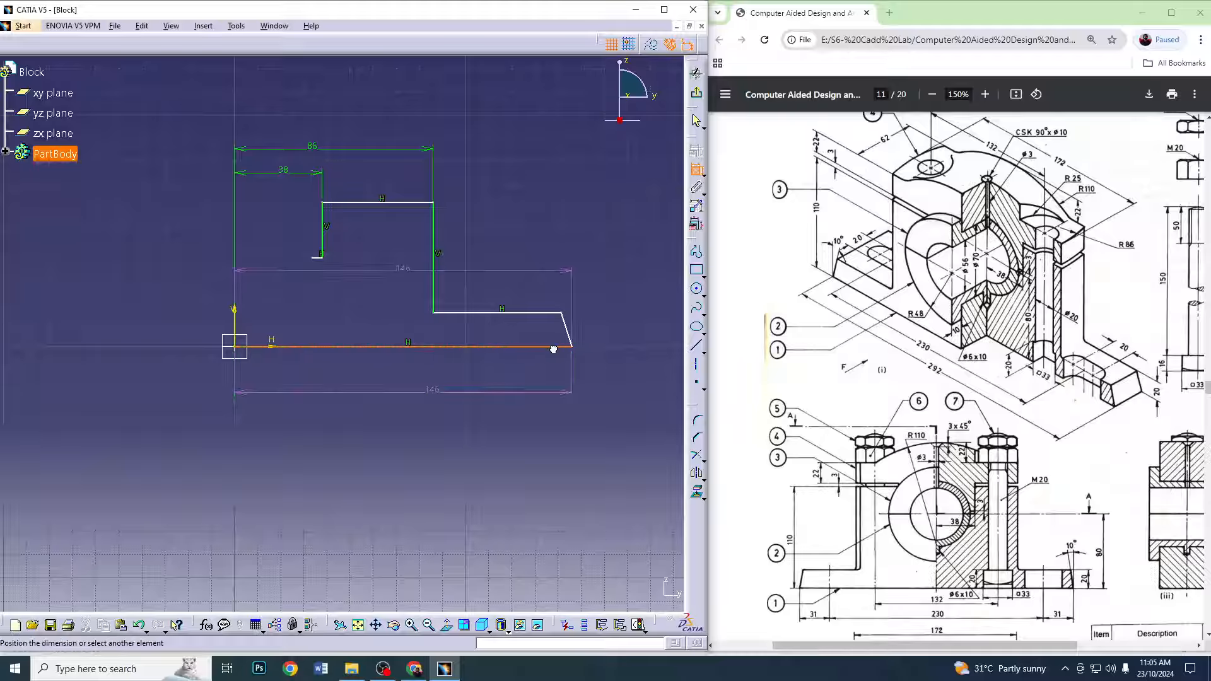
pyautogui.click(546, 312)
pyautogui.click(618, 332)
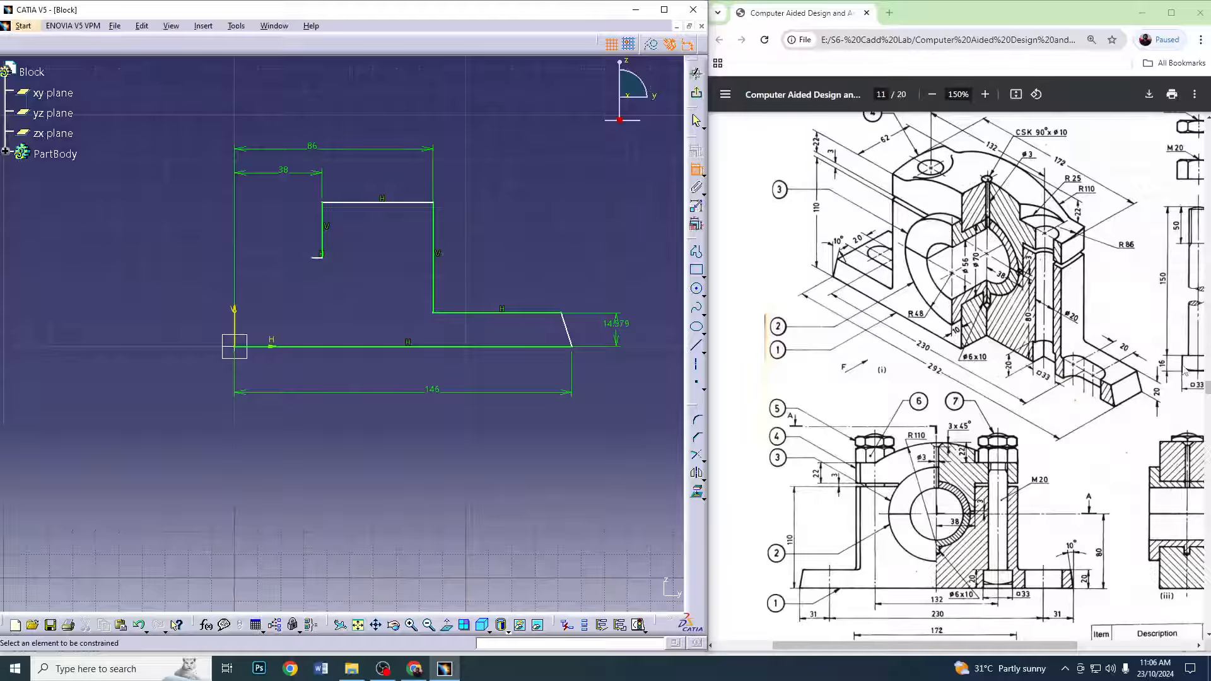
pyautogui.doubleClick(620, 323)
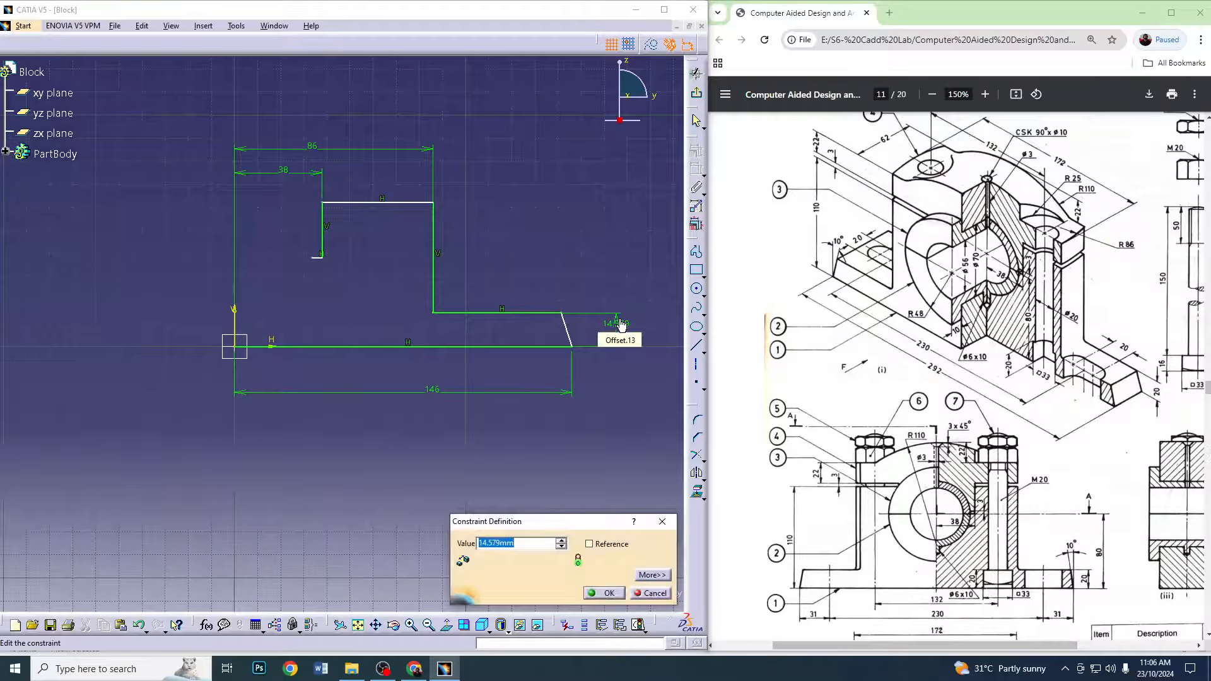
pyautogui.write('20')
pyautogui.press('Return')
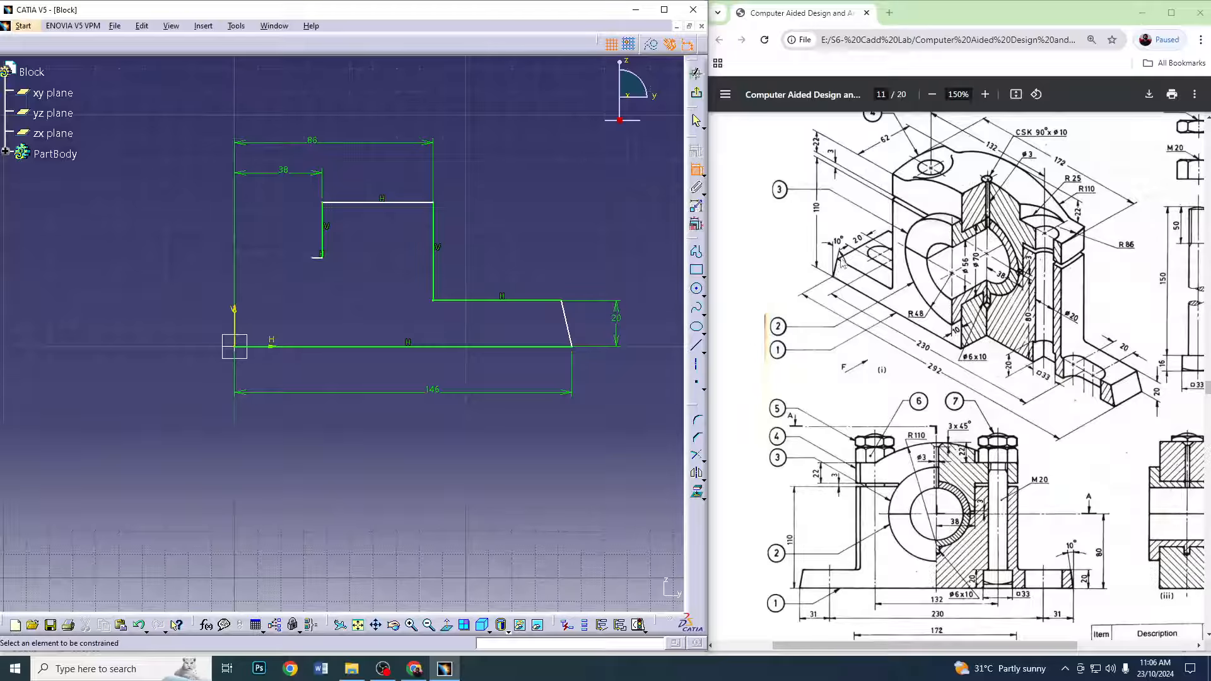
# Dimension the angle between the slanted foot end and the base line and set it to 80 degrees
pyautogui.click(568, 328)
pyautogui.click(559, 345)
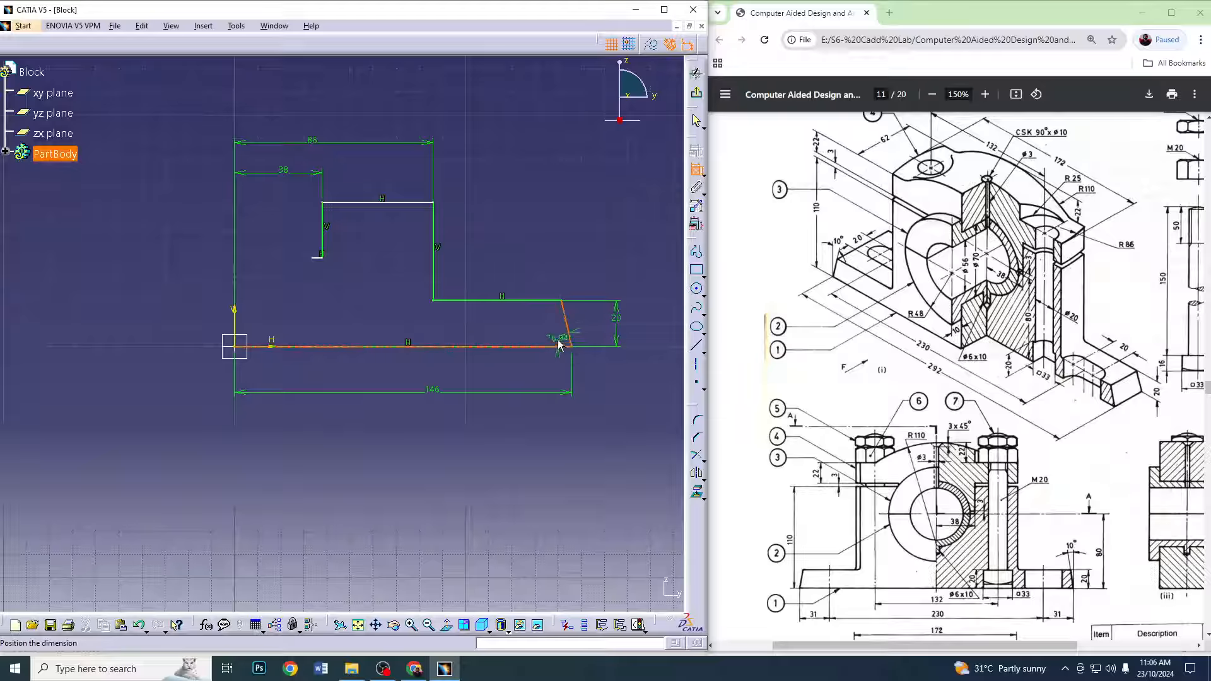
pyautogui.click(555, 340)
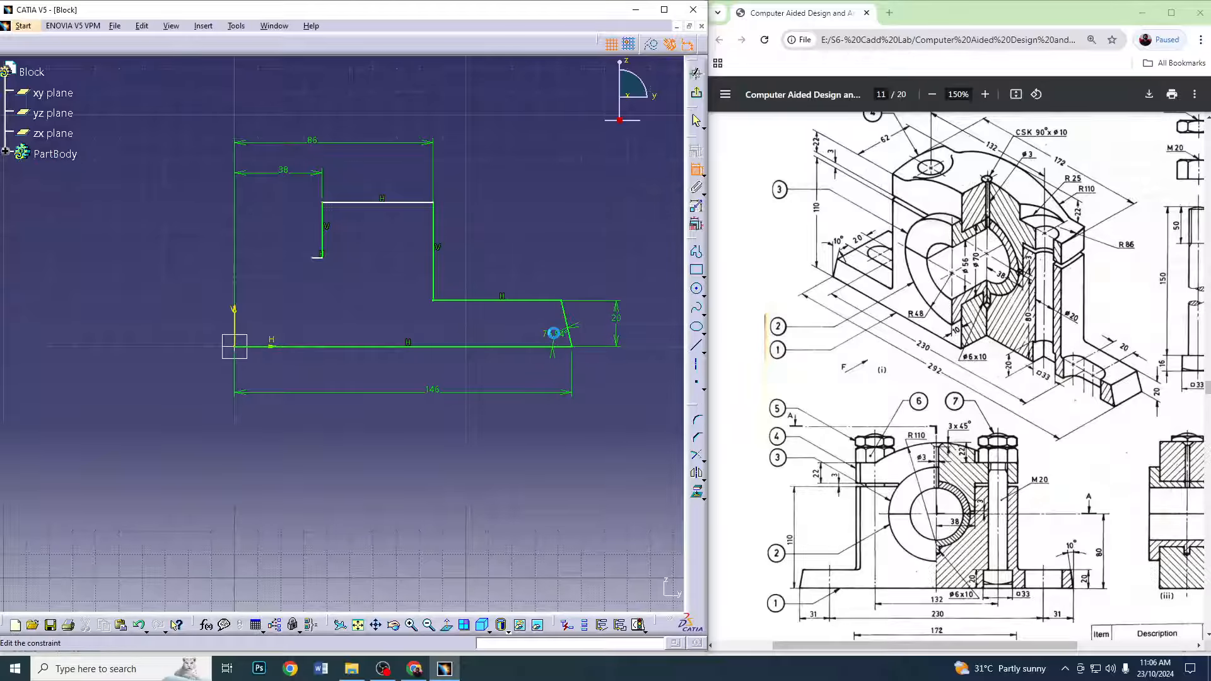
pyautogui.doubleClick(553, 333)
pyautogui.write('80')
pyautogui.press('Return')
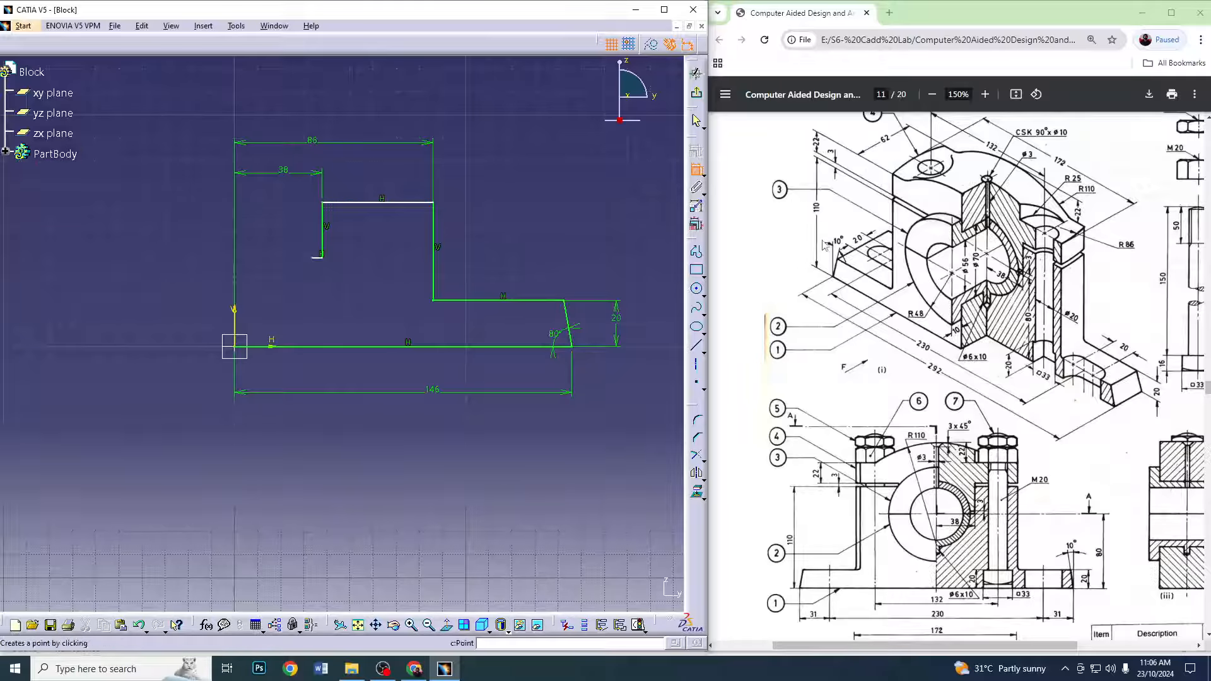
# Dimension the profile's top line from the base line and set the height to 110 mm
pyautogui.click(381, 203)
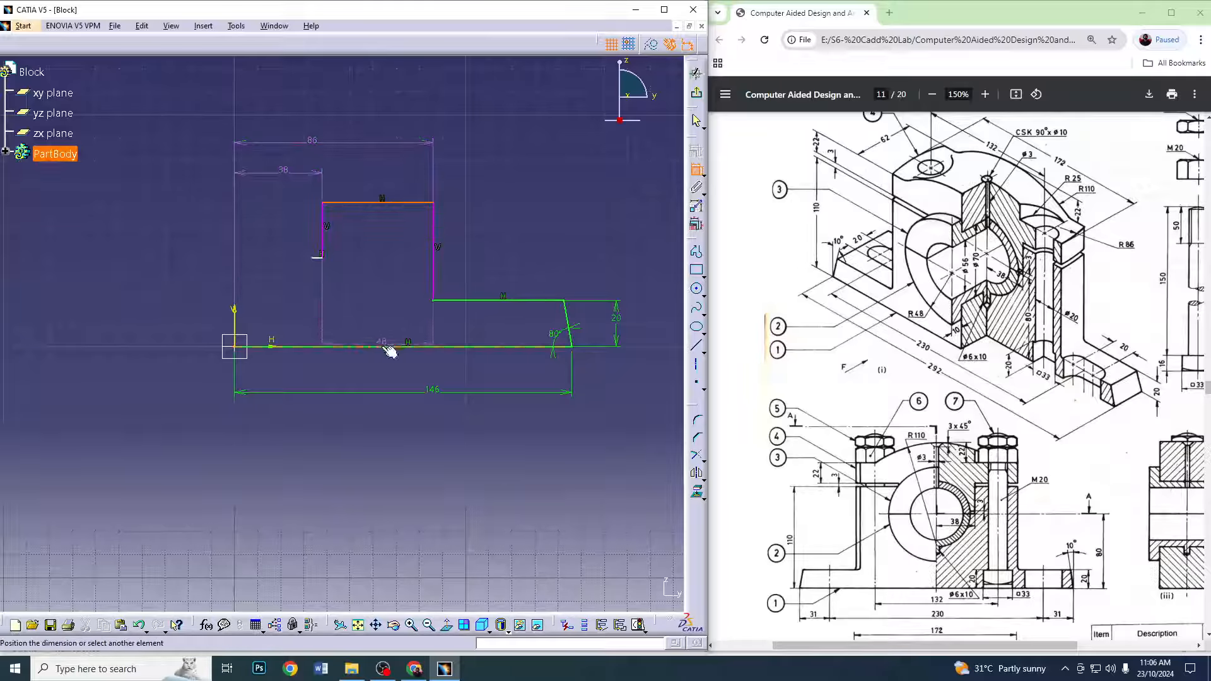
pyautogui.click(396, 347)
pyautogui.click(667, 288)
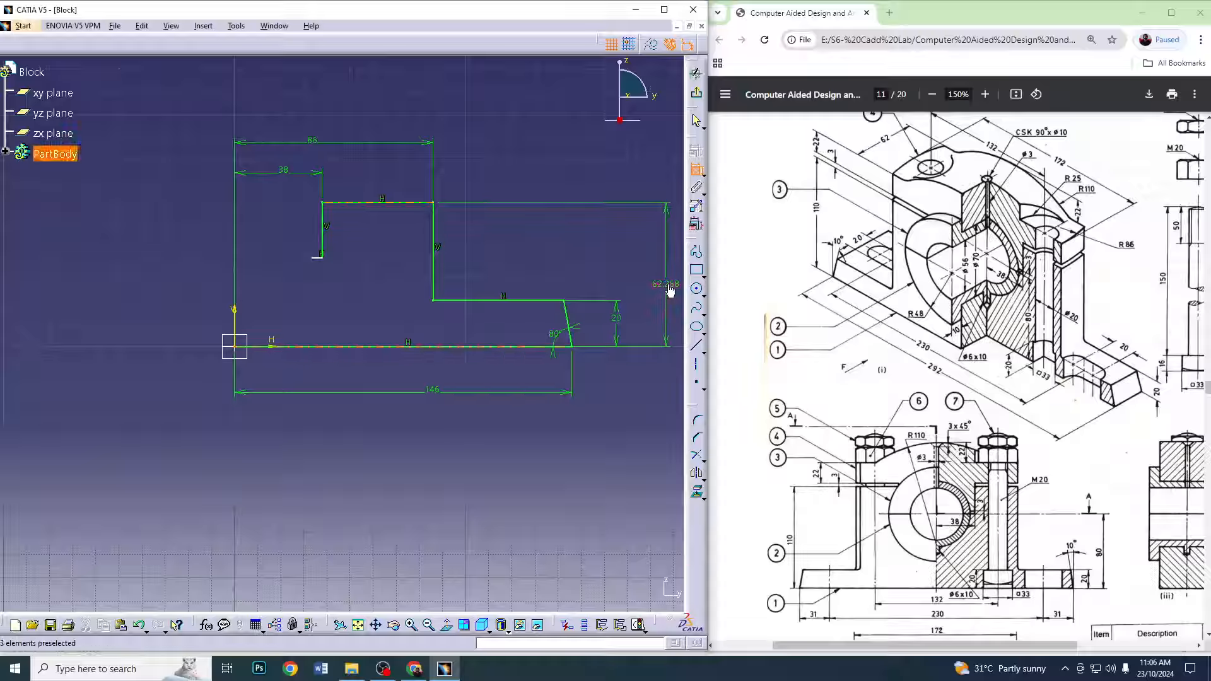
pyautogui.doubleClick(670, 289)
pyautogui.write('11')
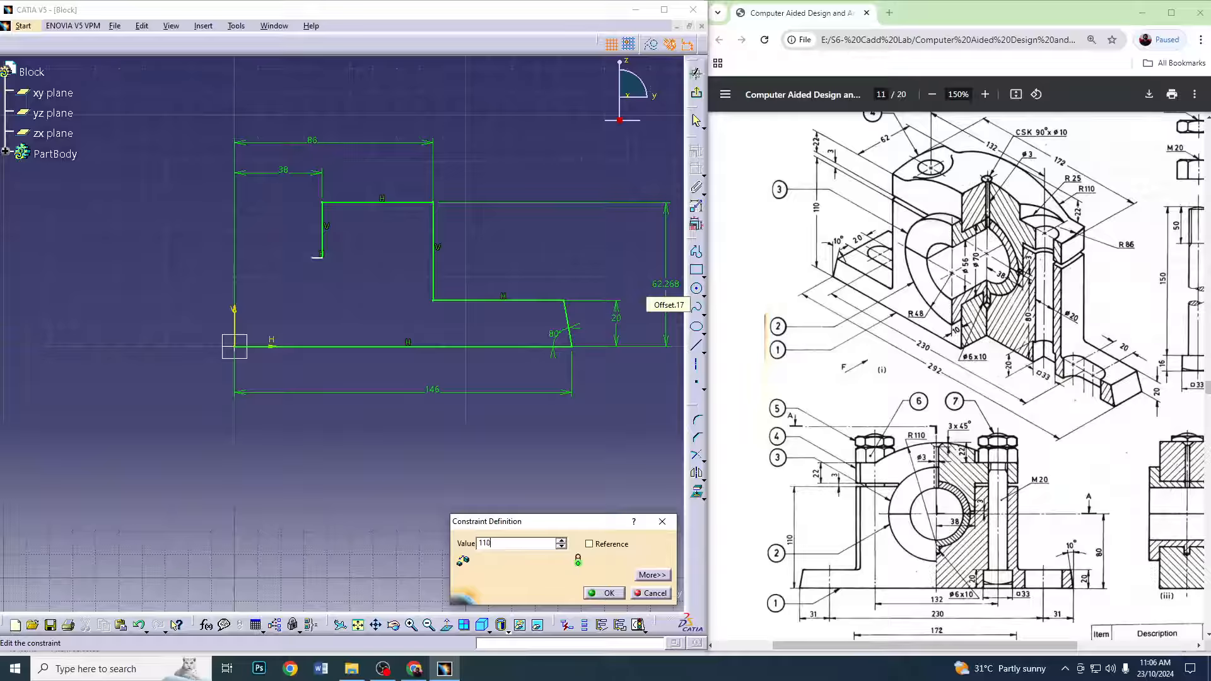
pyautogui.write('0')
pyautogui.press('Return')
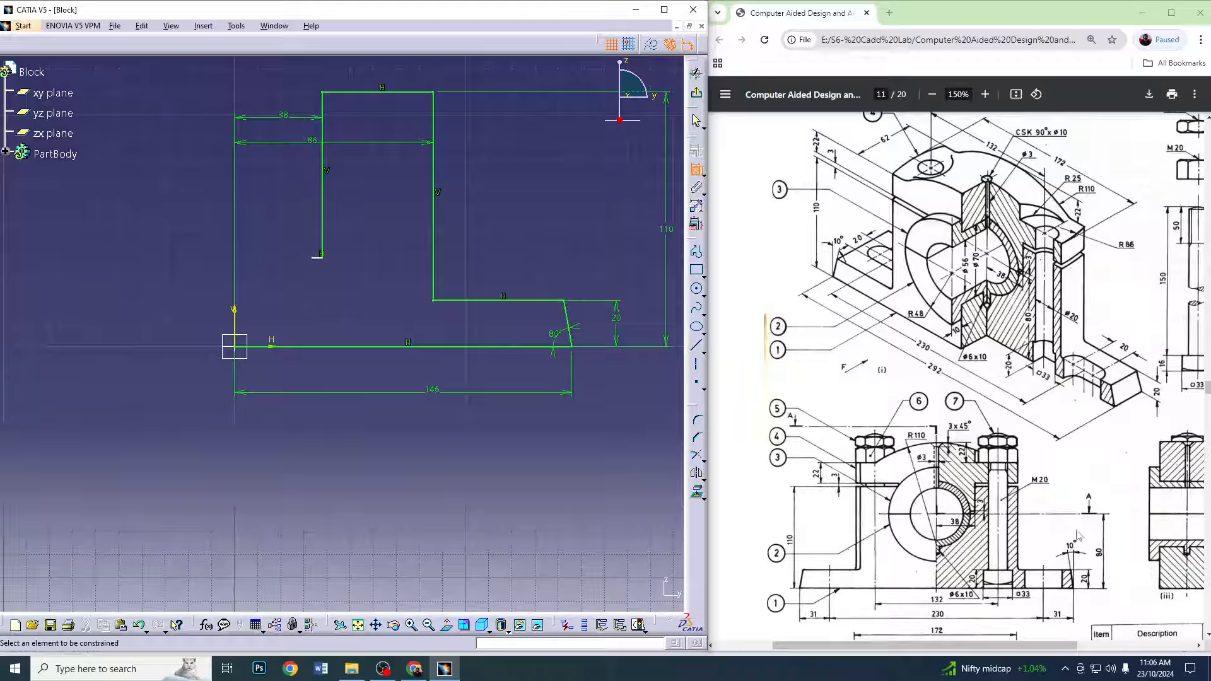
# Dimension the short recess ledge's height above the base line and set it to 80 mm
pyautogui.click(314, 259)
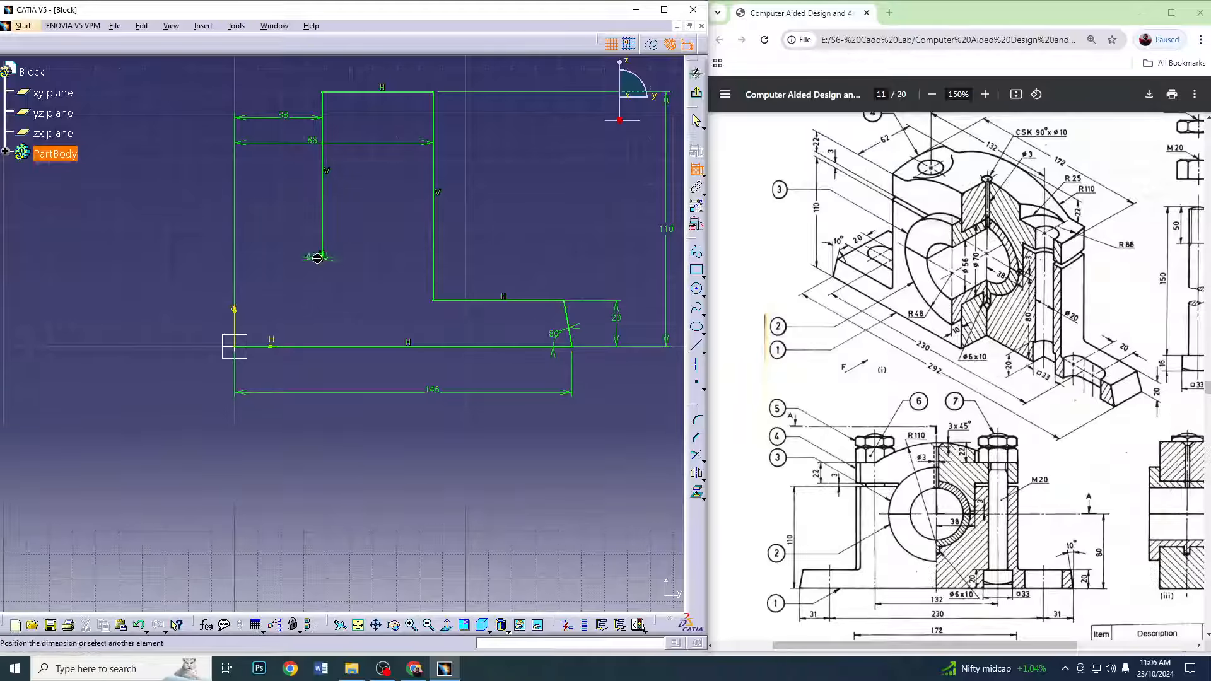
pyautogui.click(335, 346)
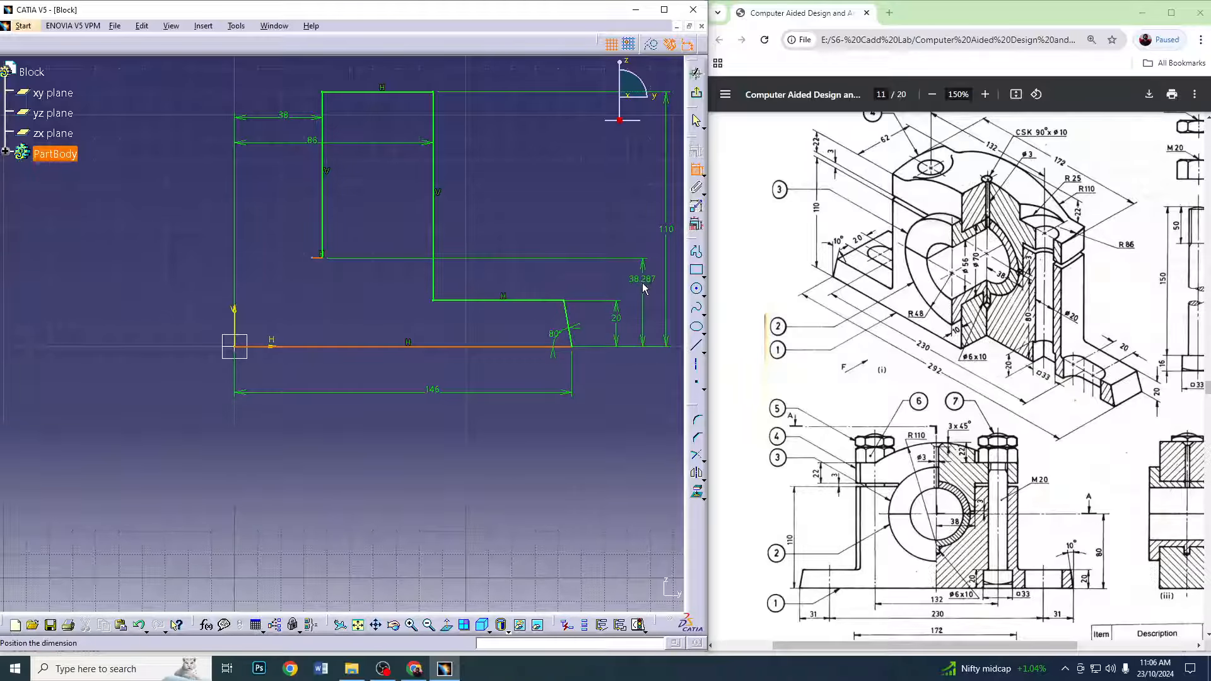
pyautogui.click(643, 285)
pyautogui.doubleClick(644, 286)
pyautogui.write('80')
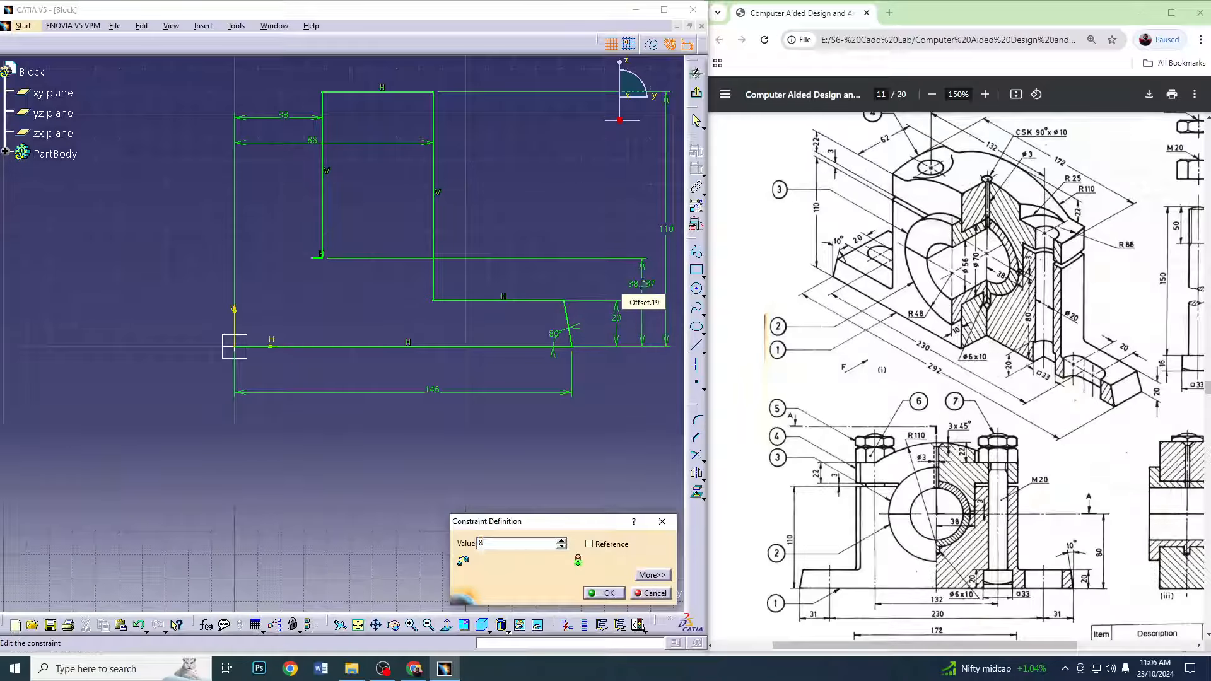
pyautogui.press('Return')
# Draw an arc of about 34 mm radius centred on the vertical axis at 80 mm height, from the ledge's free end down to the axis
pyautogui.click(696, 288)
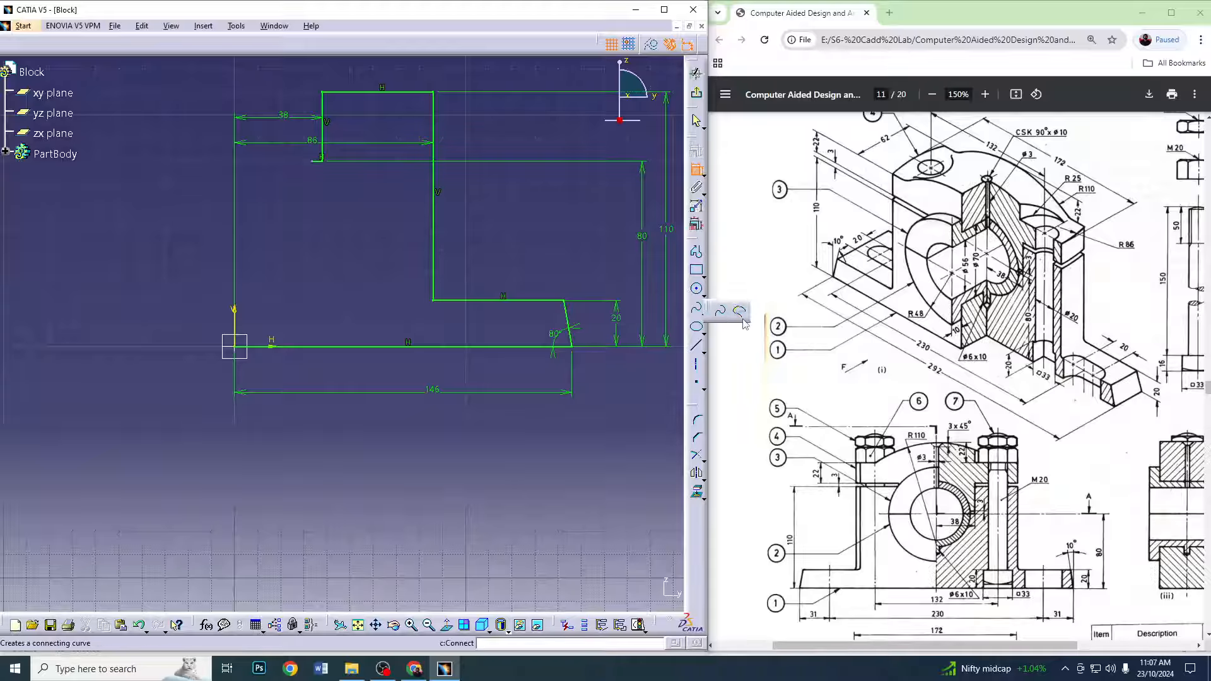
pyautogui.click(704, 295)
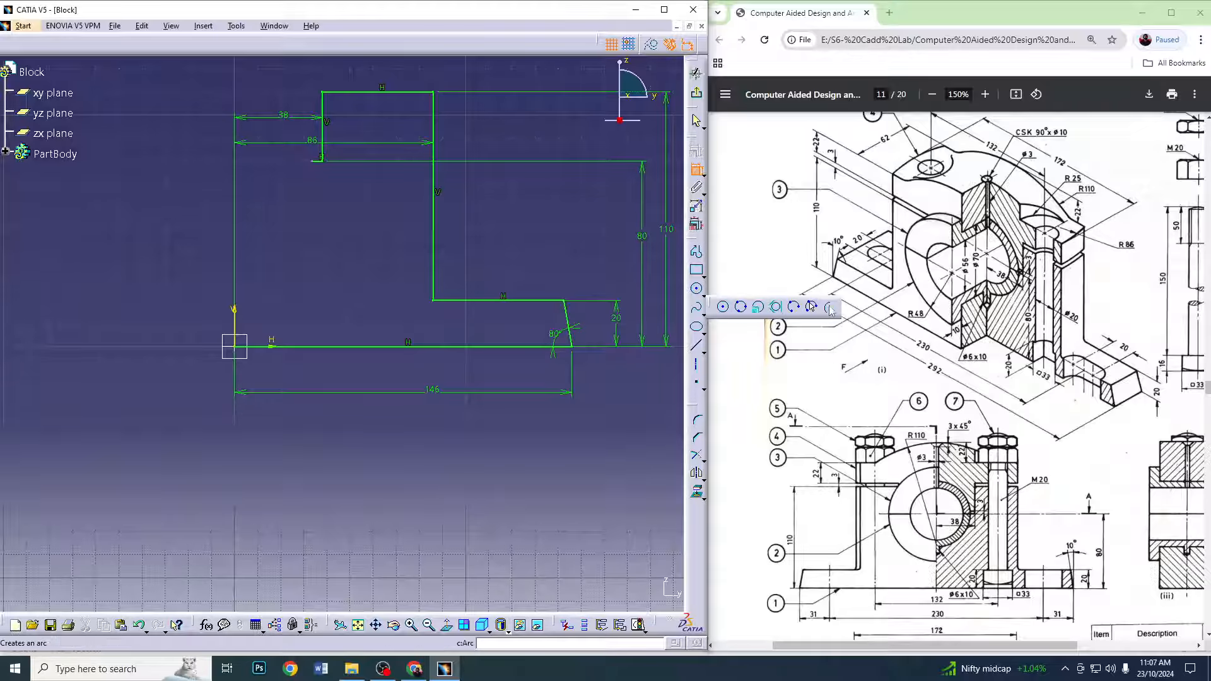
pyautogui.click(828, 307)
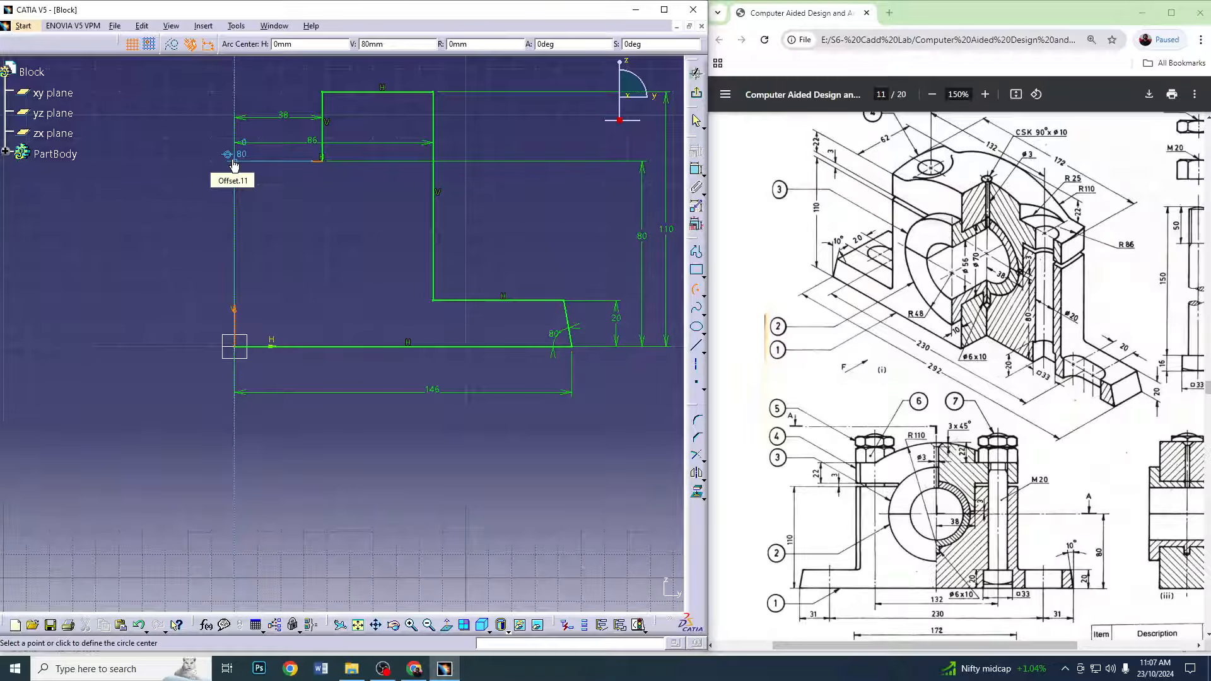
pyautogui.click(234, 161)
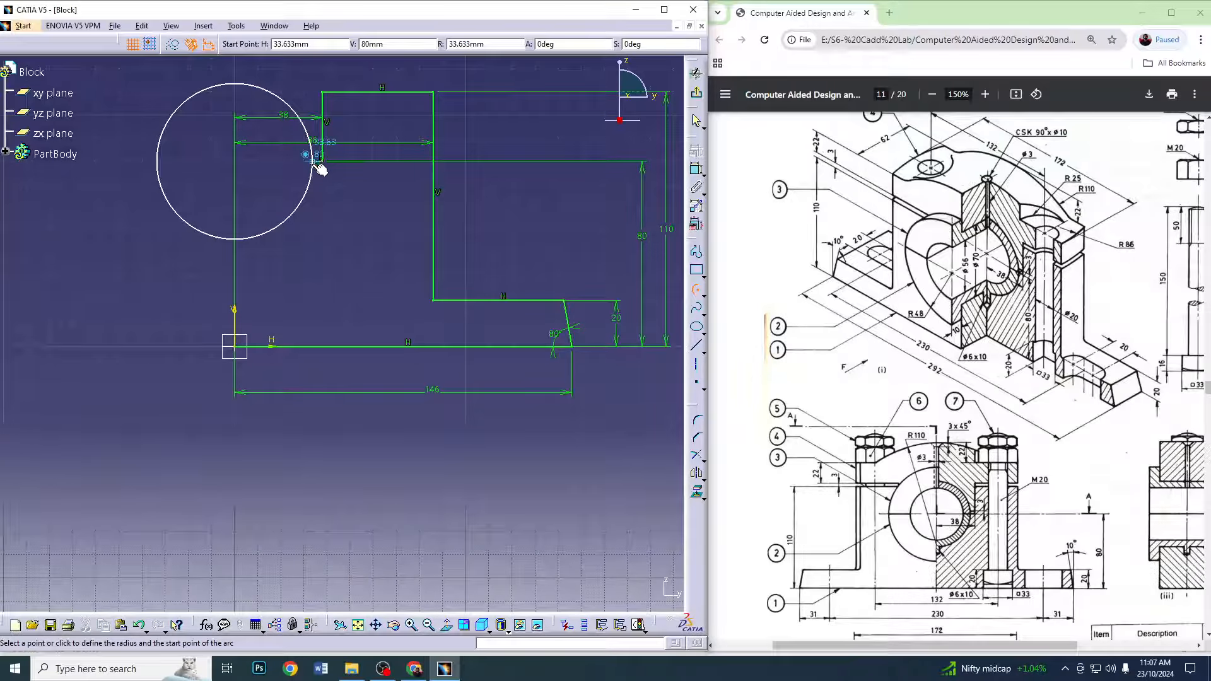
pyautogui.click(312, 163)
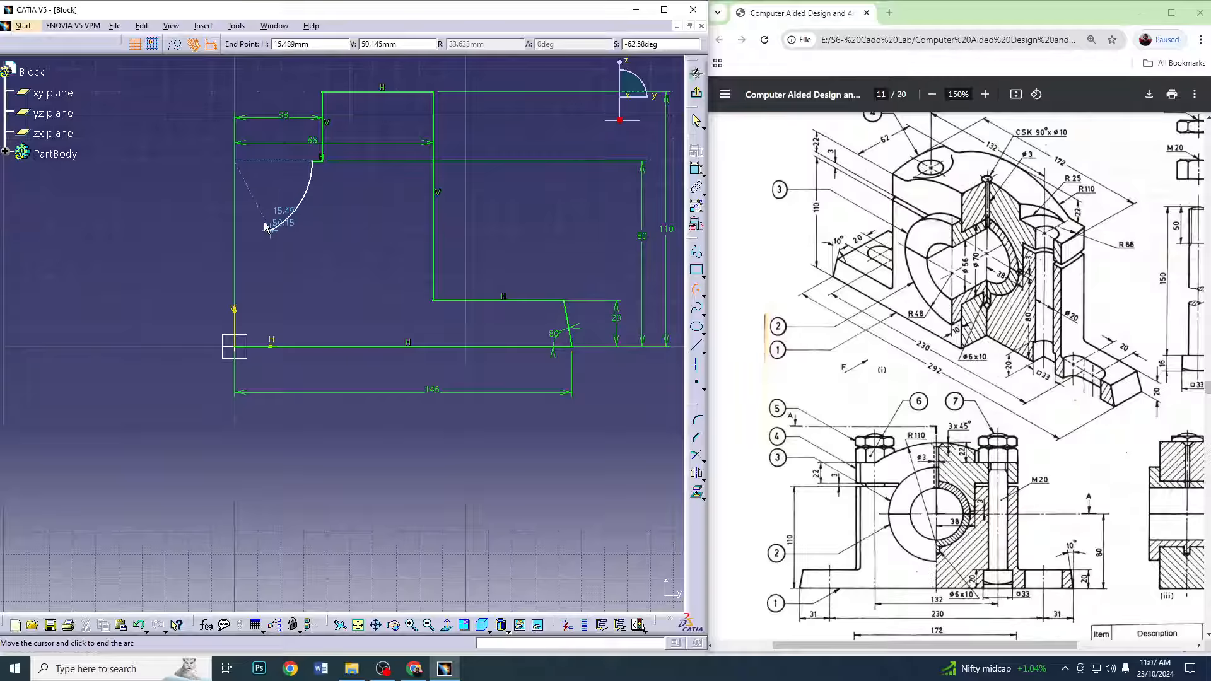
pyautogui.click(235, 246)
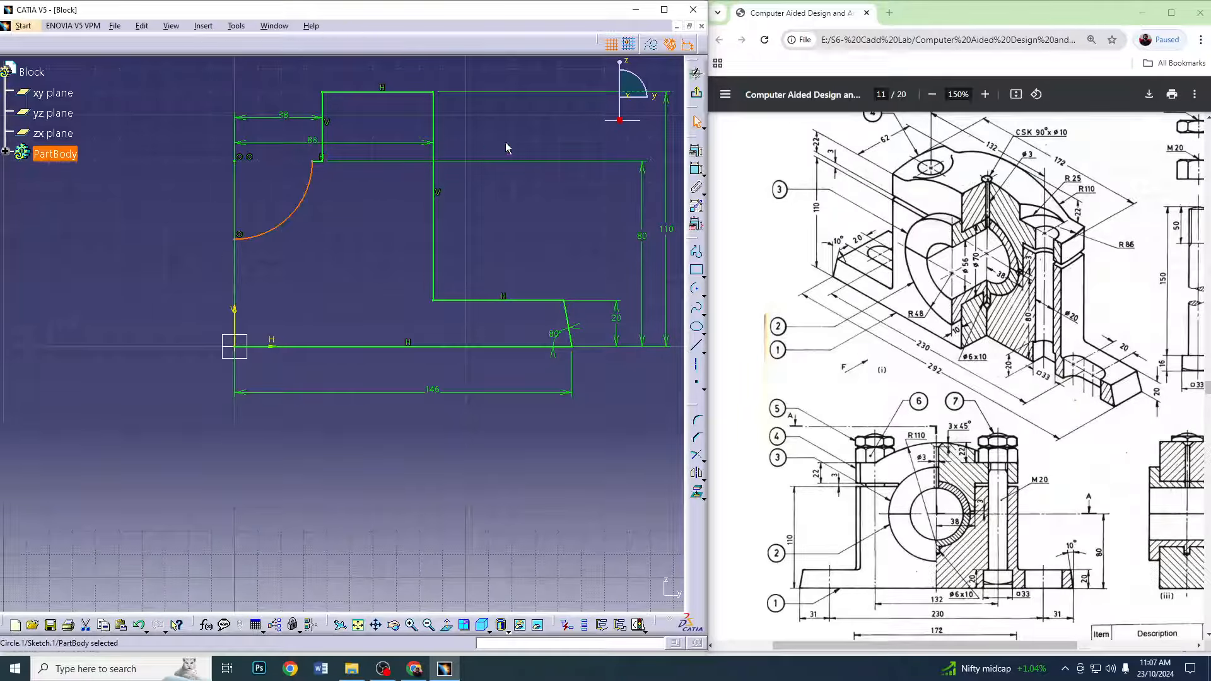
# Dimension the bearing seat arc and set its radius to 35 mm
pyautogui.click(696, 170)
pyautogui.click(293, 211)
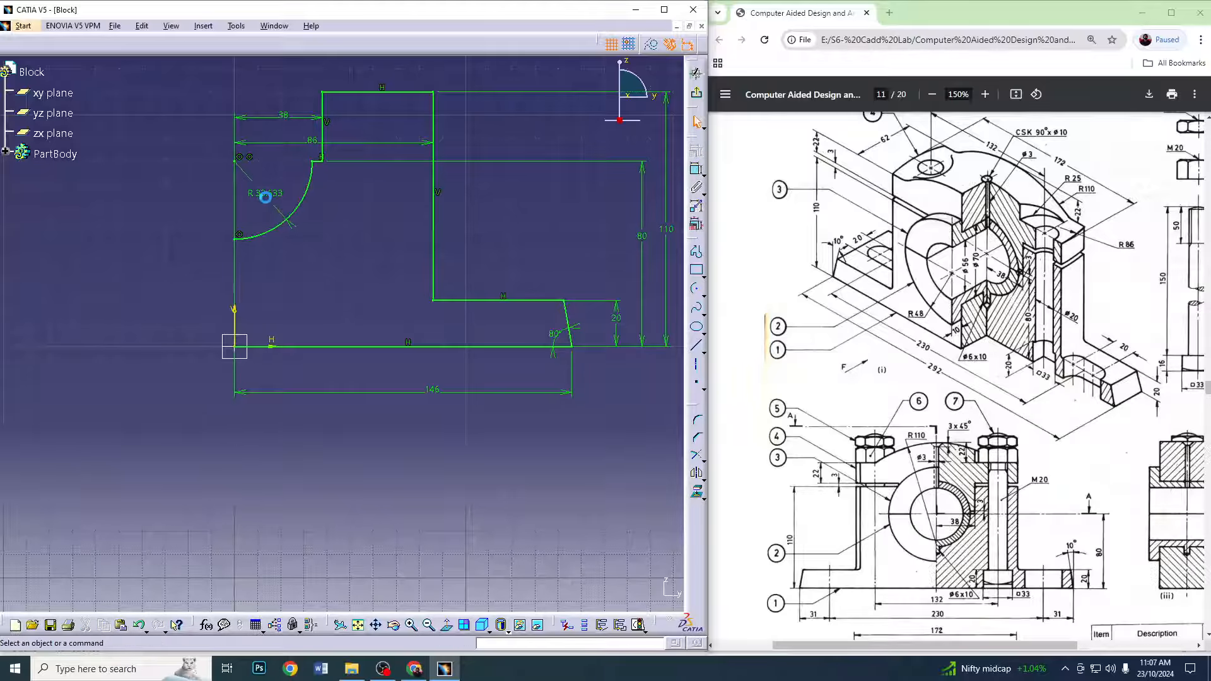
pyautogui.click(259, 193)
pyautogui.doubleClick(256, 192)
pyautogui.write('35')
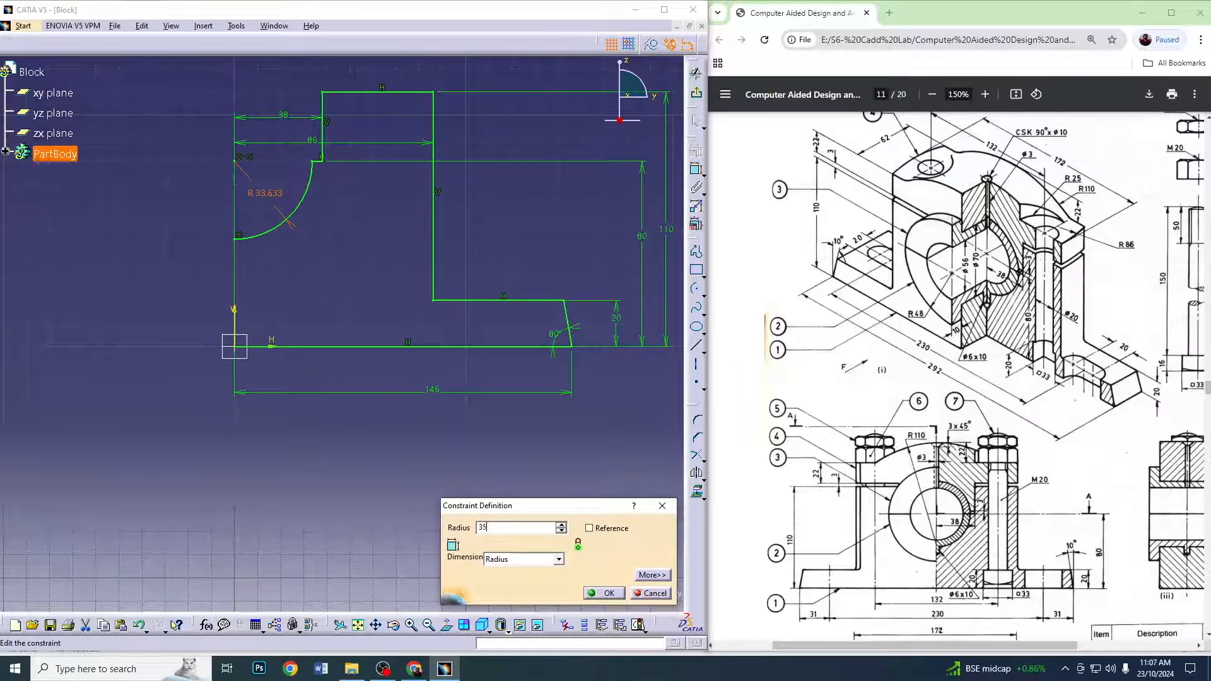
pyautogui.press('Return')
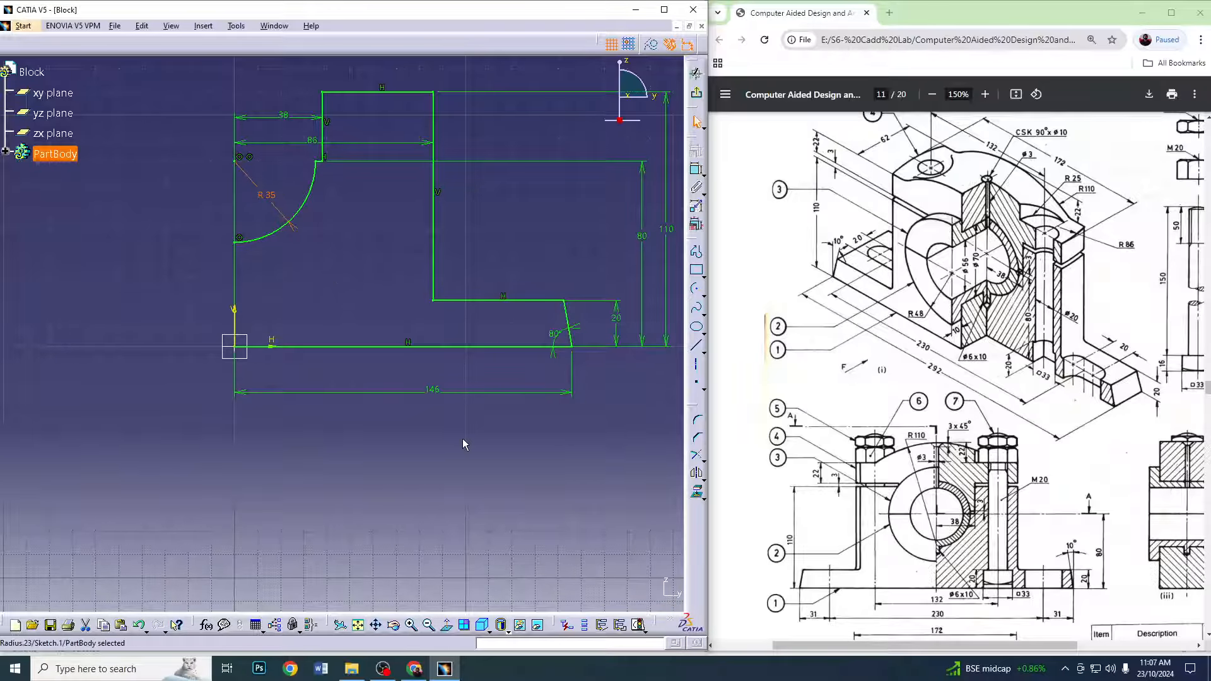
# Mirror the entire half profile about the vertical axis
pyautogui.moveTo(463, 445); pyautogui.dragTo(429, 488, button='middle')
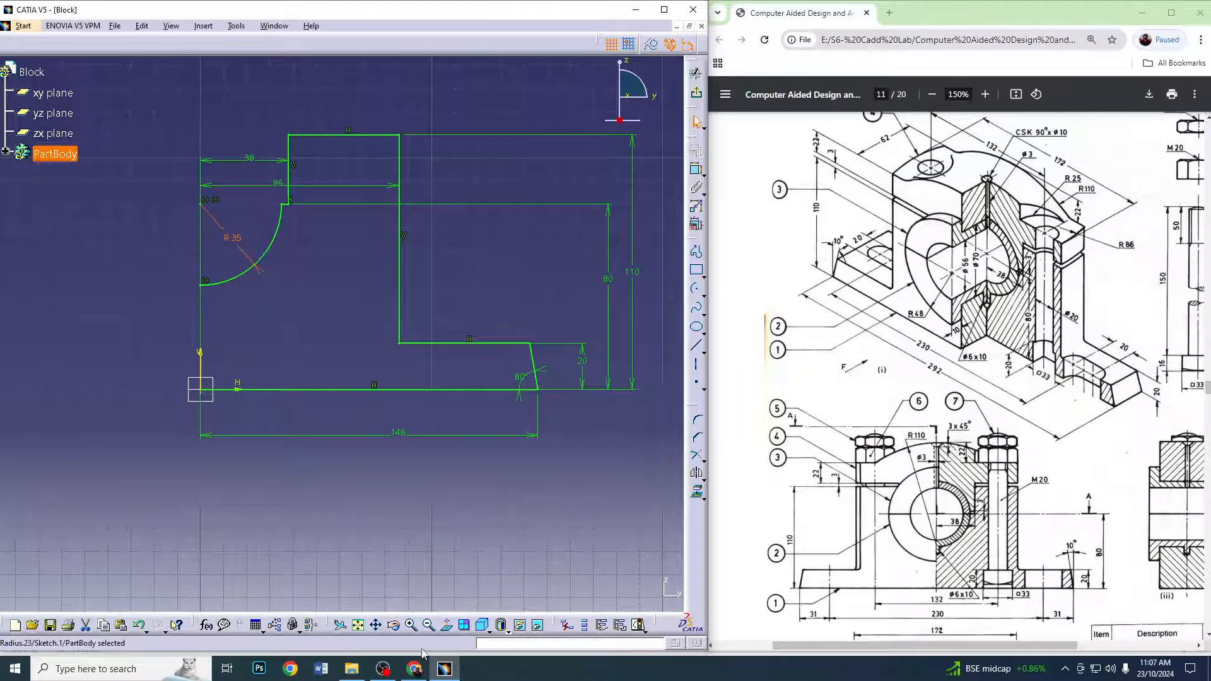
pyautogui.click(428, 624)
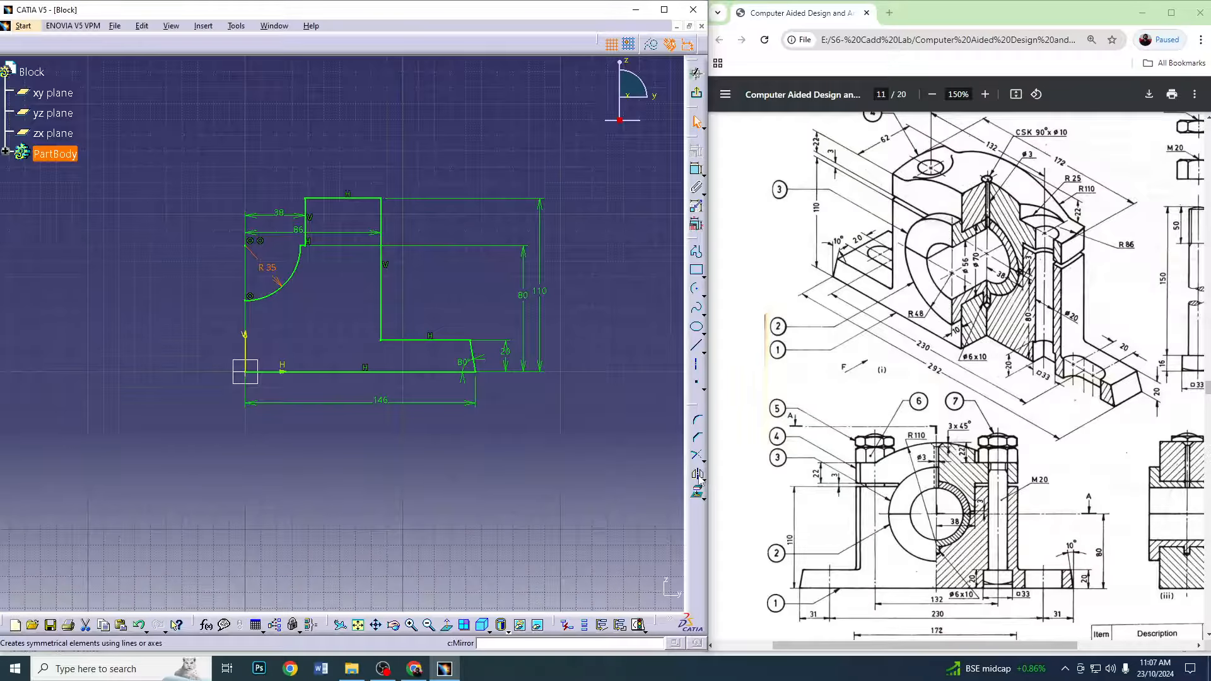
pyautogui.click(698, 475)
pyautogui.moveTo(583, 417)
pyautogui.mouseDown()
pyautogui.moveTo(331, 309)
pyautogui.moveTo(217, 142)
pyautogui.mouseUp()
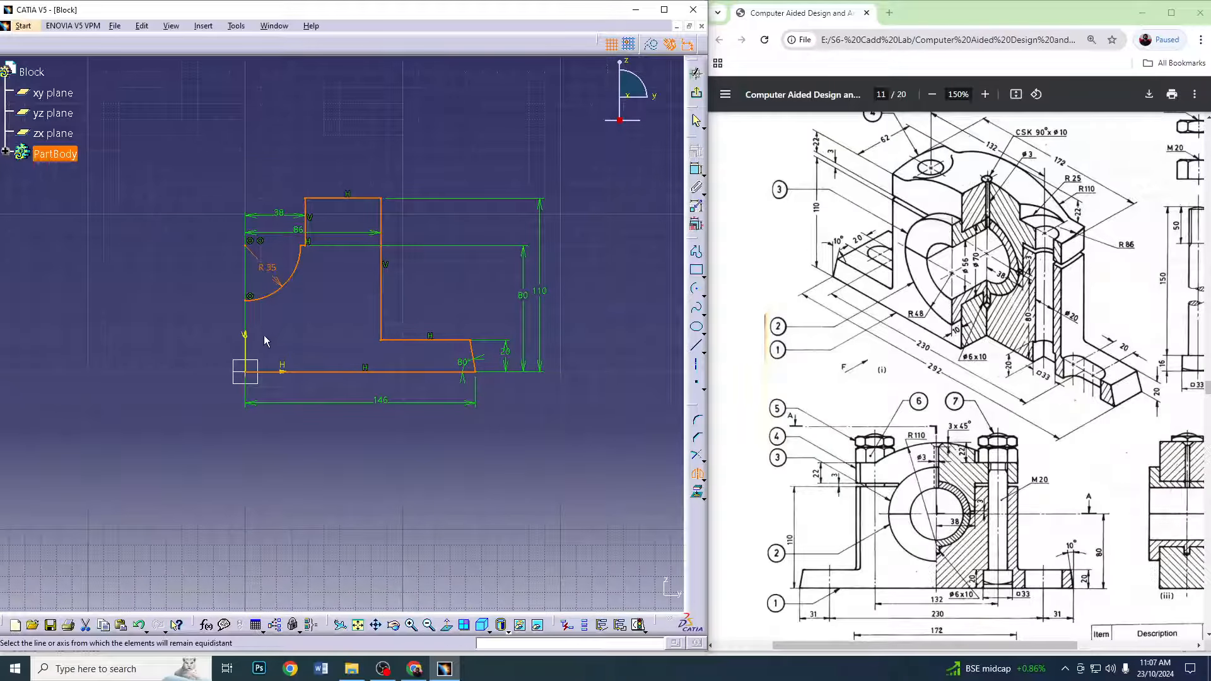
pyautogui.click(246, 348)
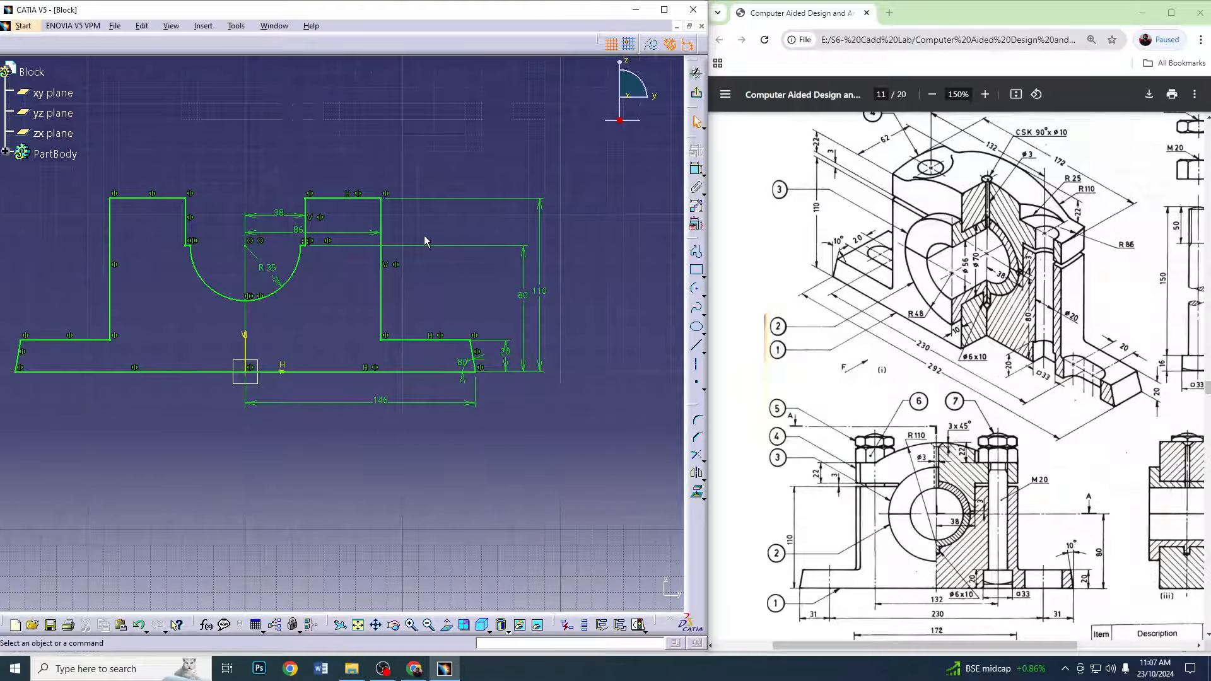
# Pad the block profile by 31 mm with mirrored extent, so that it extends equally on both sides of the sketch plane
pyautogui.click(697, 95)
pyautogui.click(206, 44)
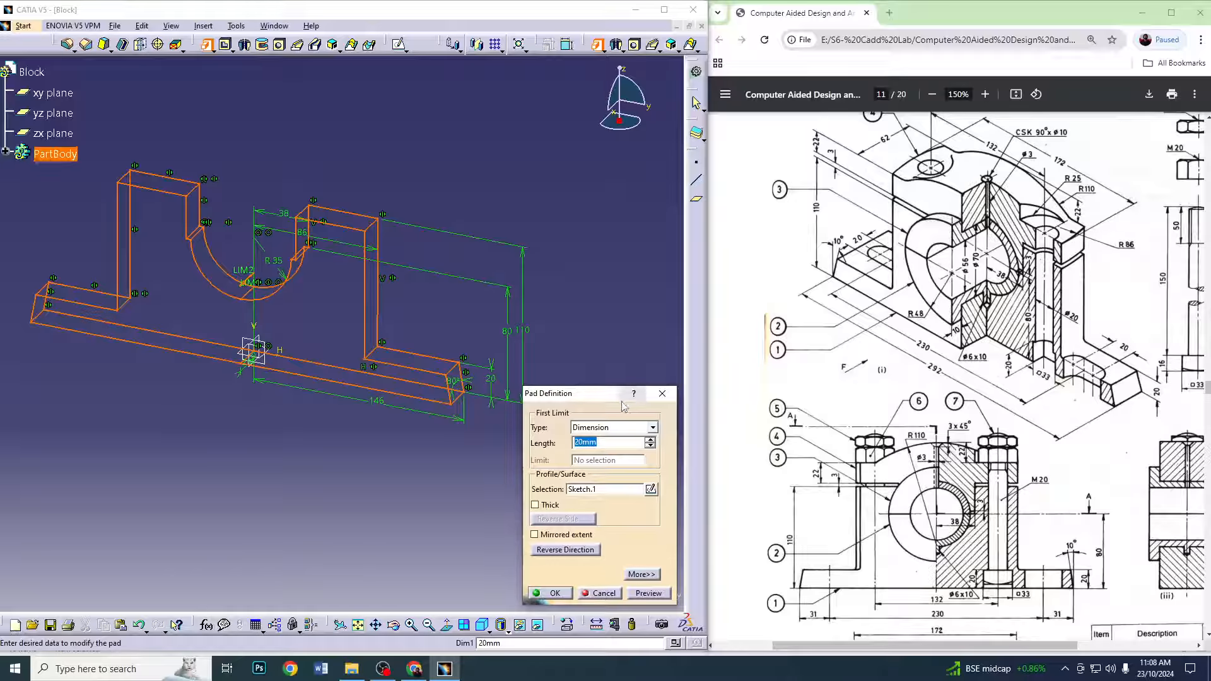
pyautogui.write('32')
pyautogui.click(549, 536)
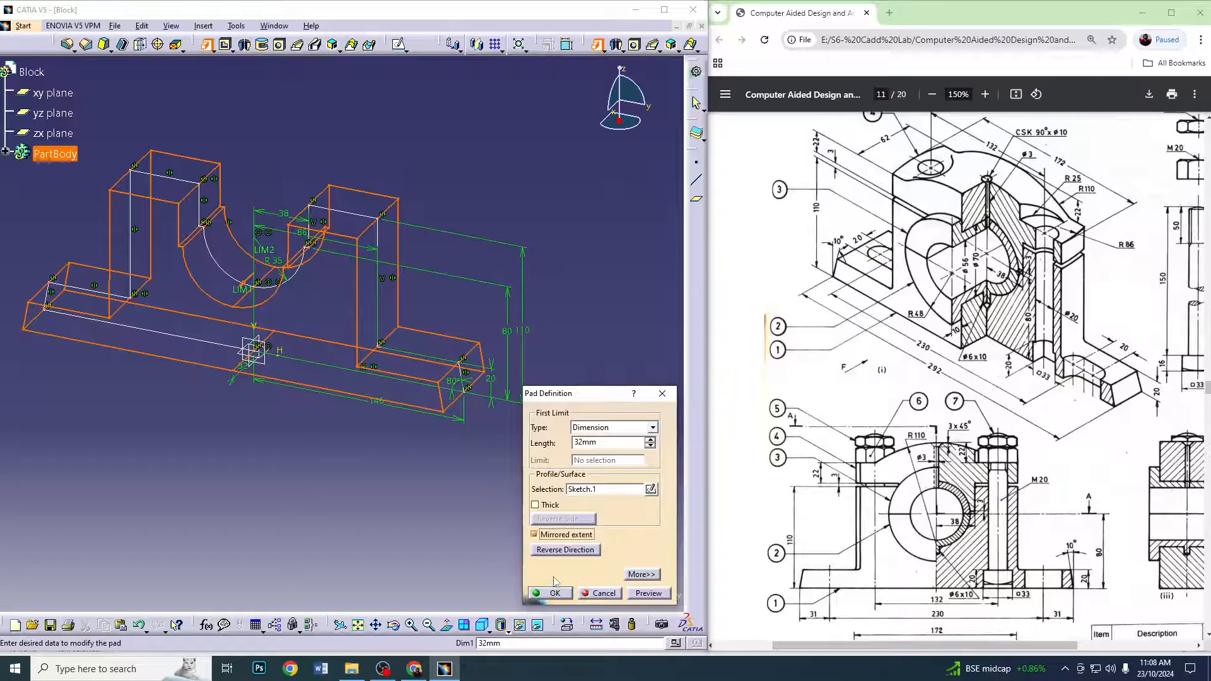
pyautogui.doubleClick(579, 441)
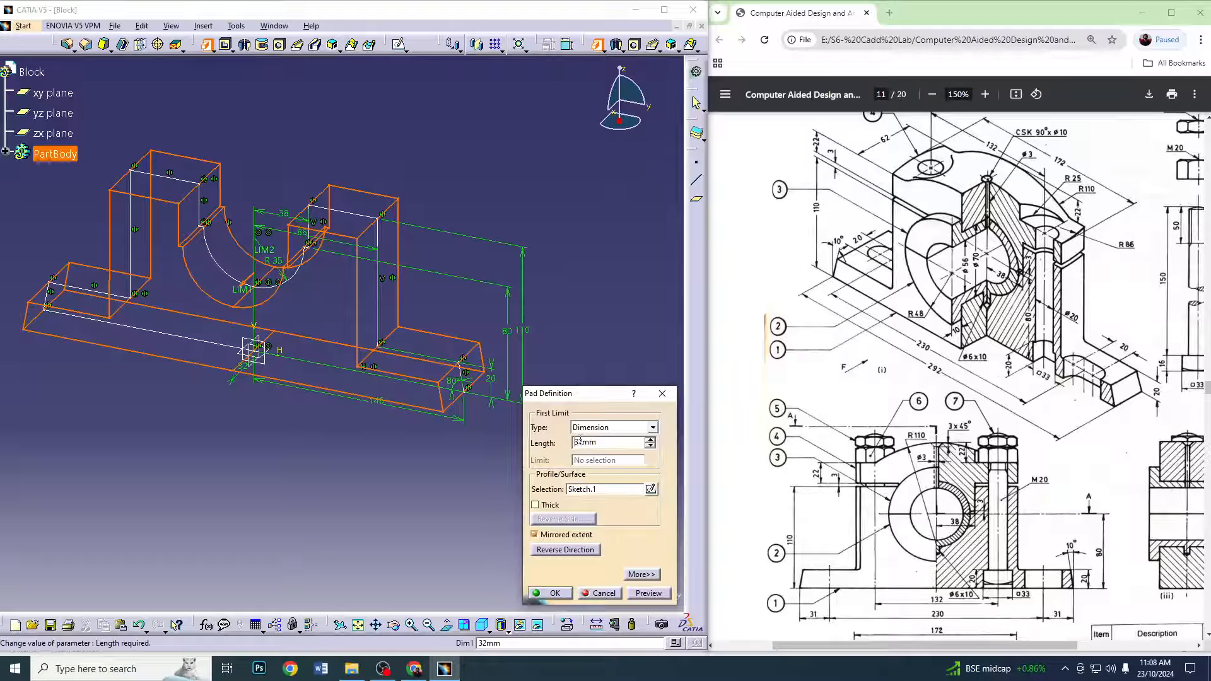
pyautogui.write('1')
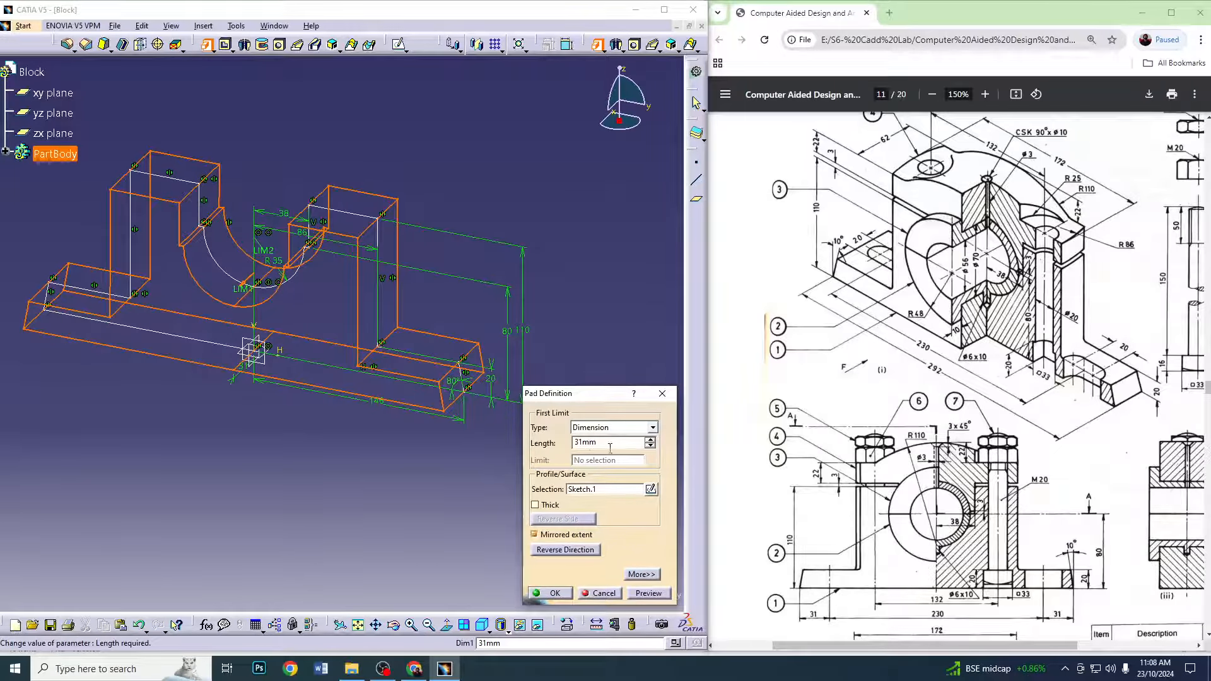
pyautogui.click(554, 596)
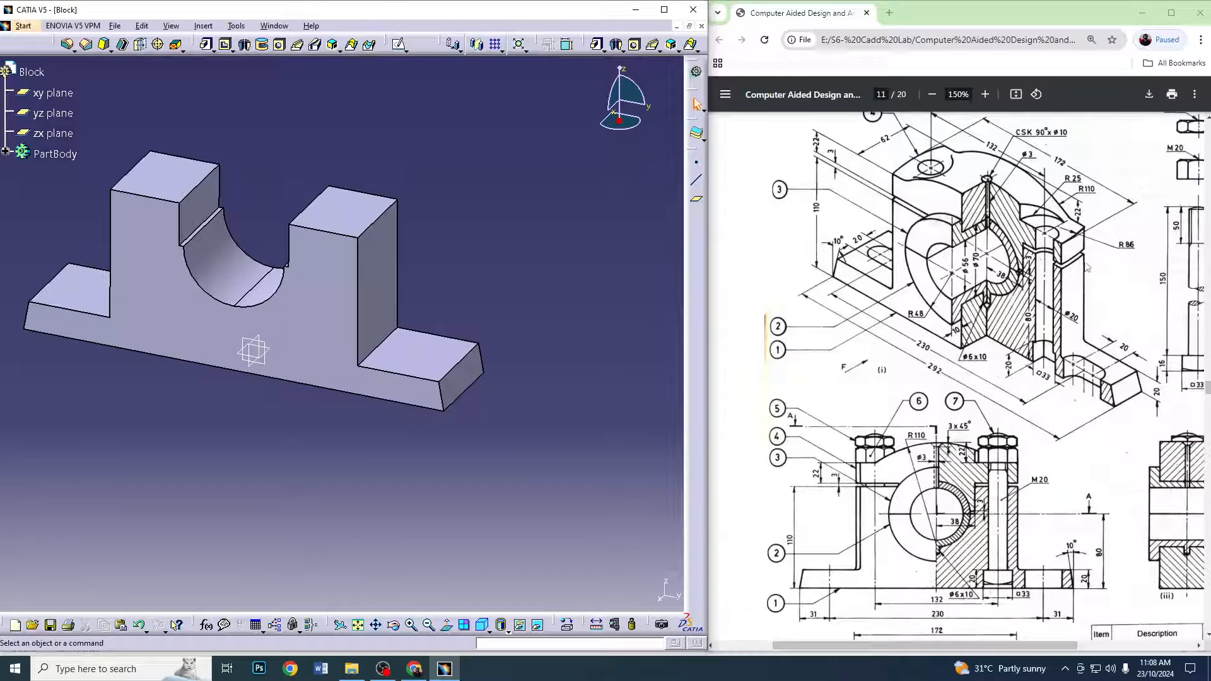
# Sketch an arc of about 55 mm radius on the upright's top face, centred on the vertical axis about 67 mm above the origin
pyautogui.click(383, 244)
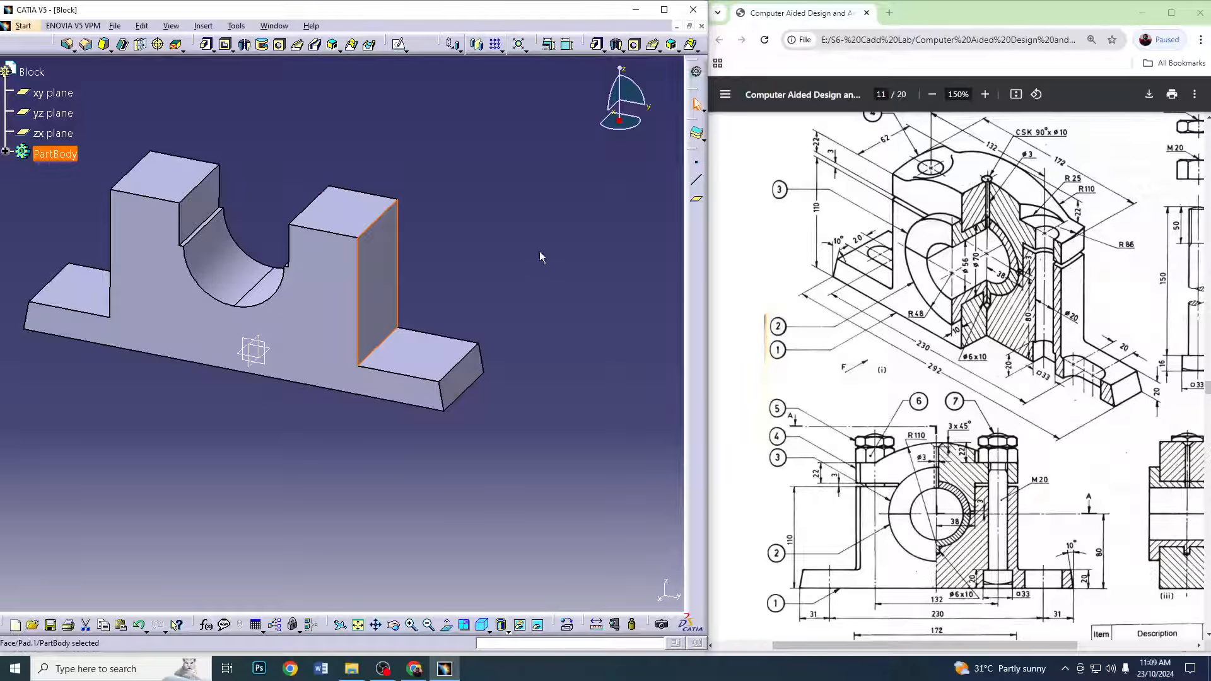
pyautogui.click(355, 211)
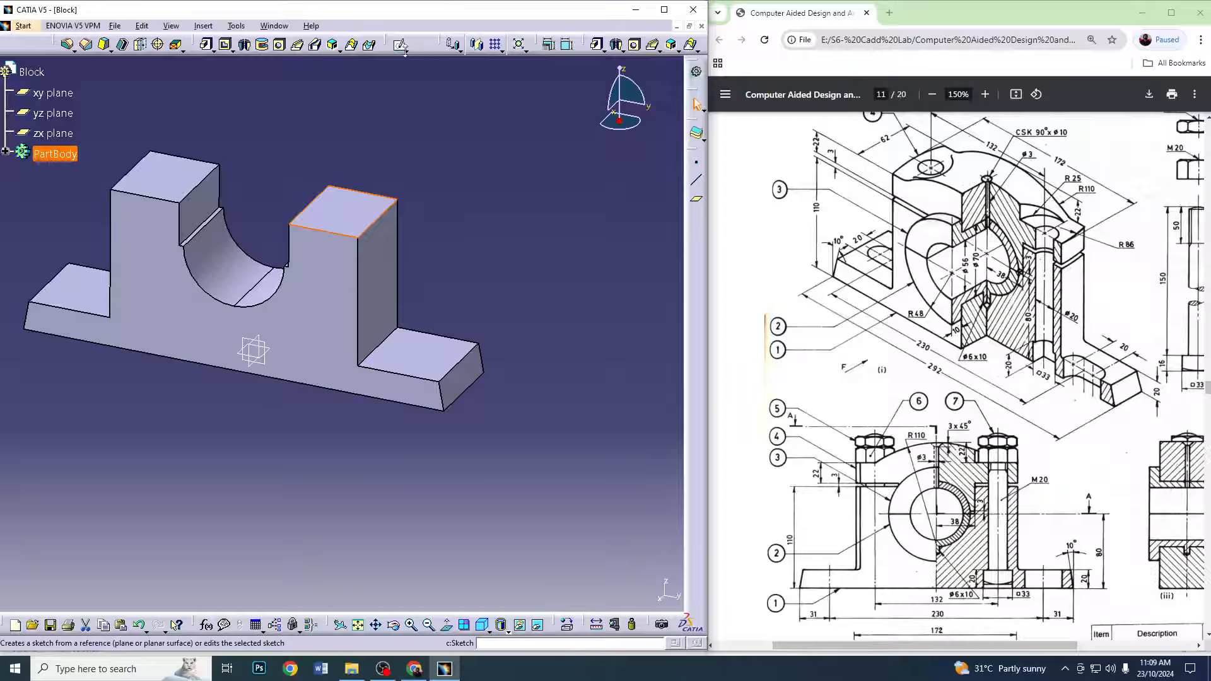
pyautogui.click(399, 45)
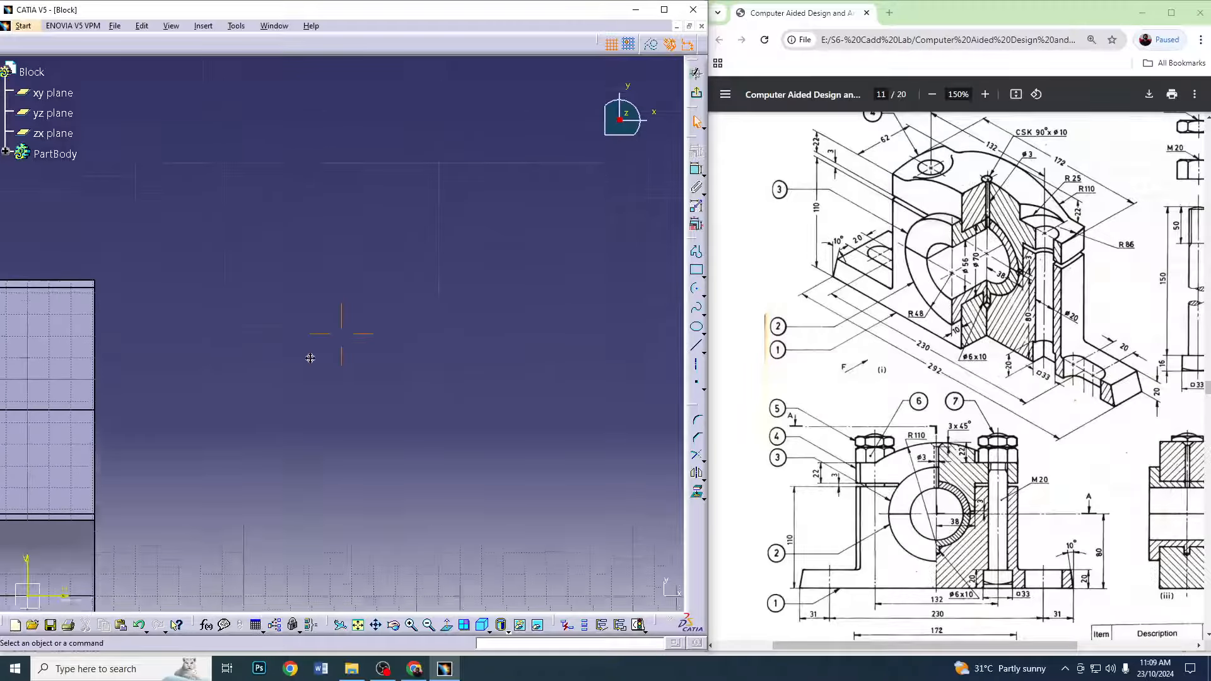
pyautogui.moveTo(514, 240); pyautogui.dragTo(517, 239, button='middle')
pyautogui.moveTo(404, 351); pyautogui.dragTo(411, 270, button='middle')
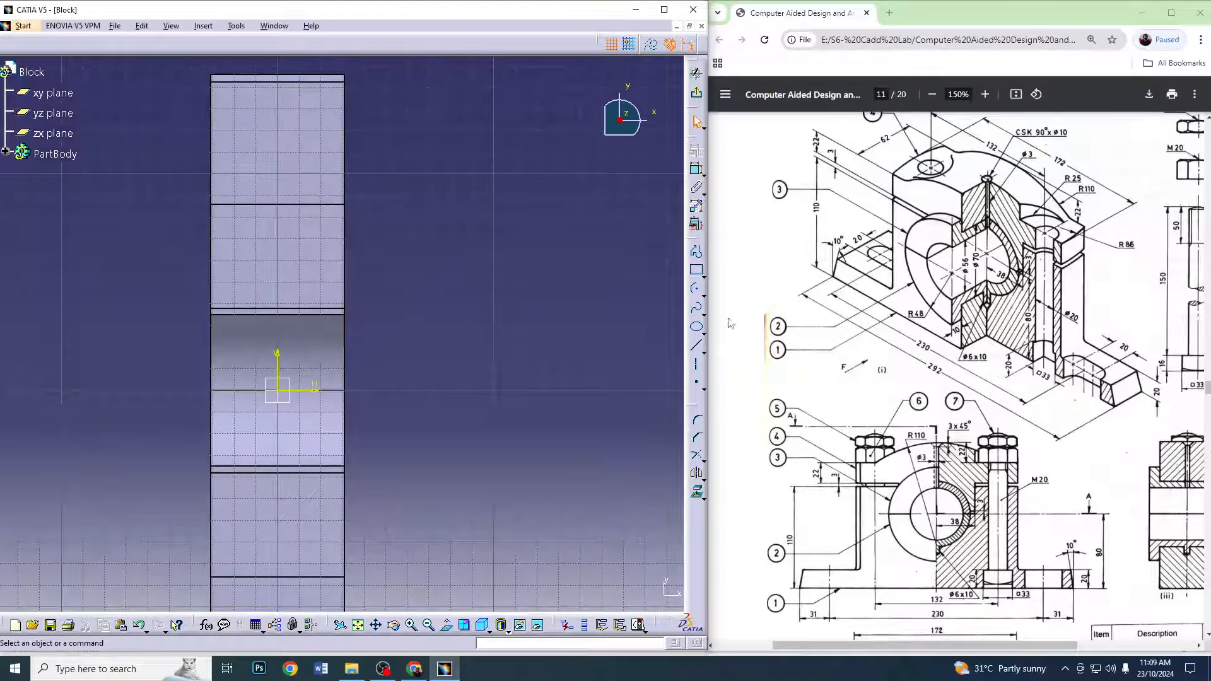
pyautogui.click(697, 291)
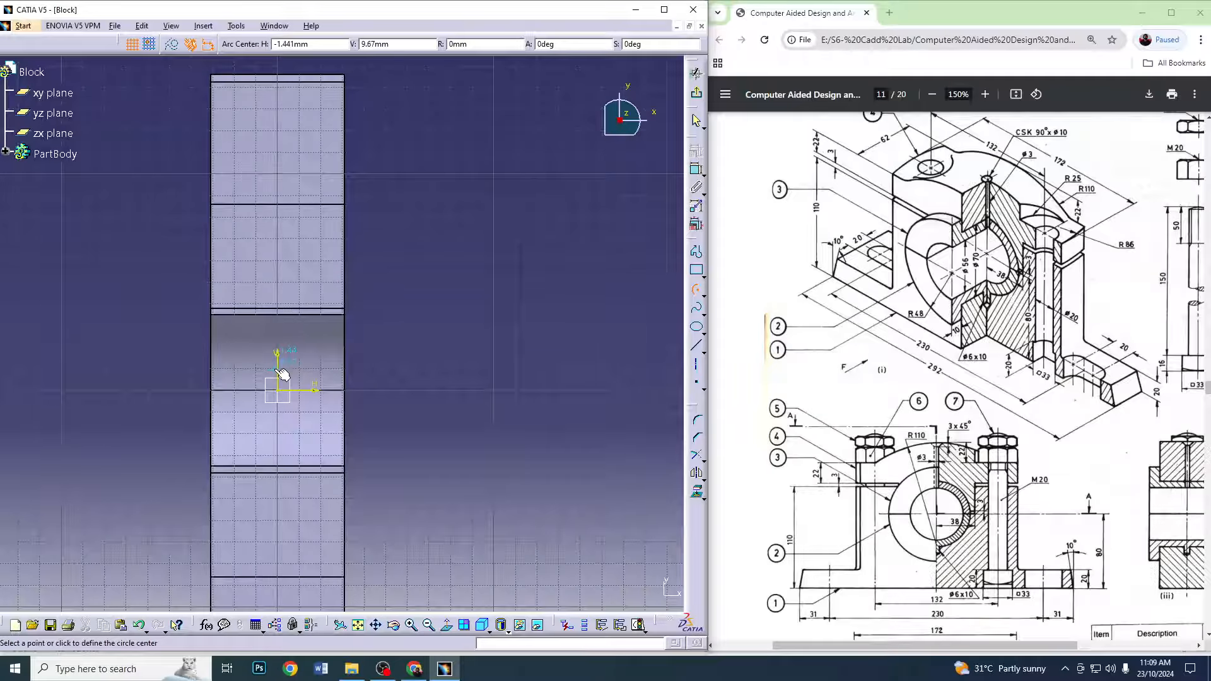
pyautogui.click(280, 244)
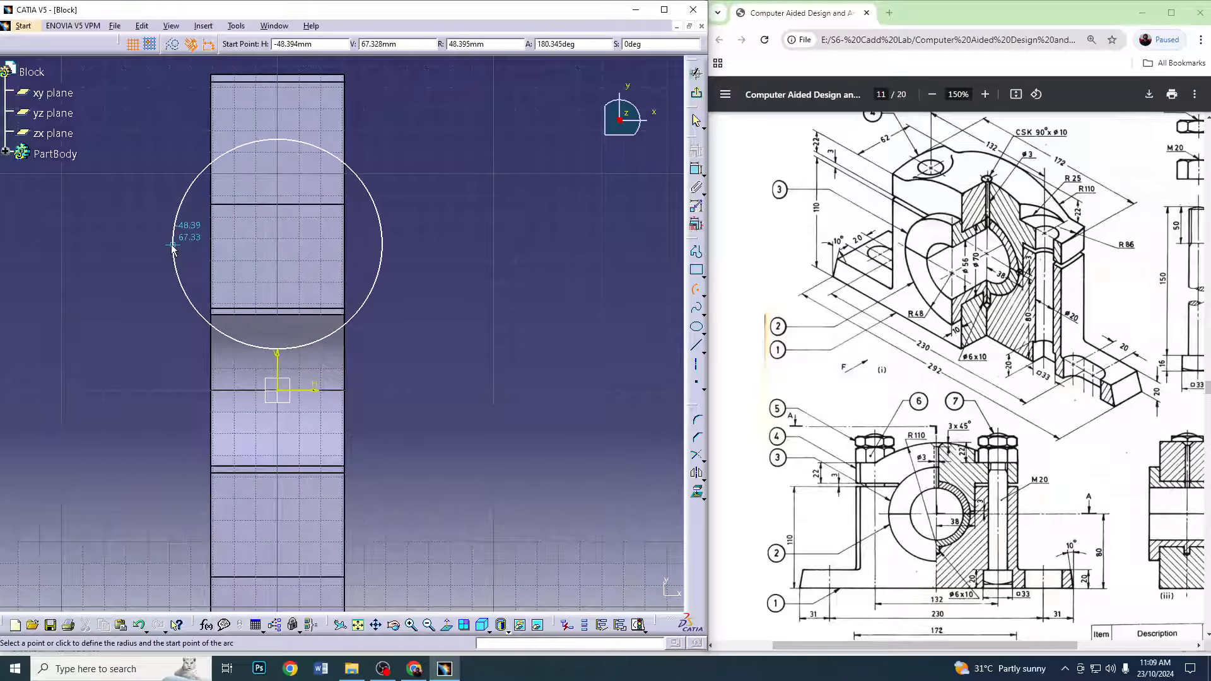
pyautogui.click(173, 244)
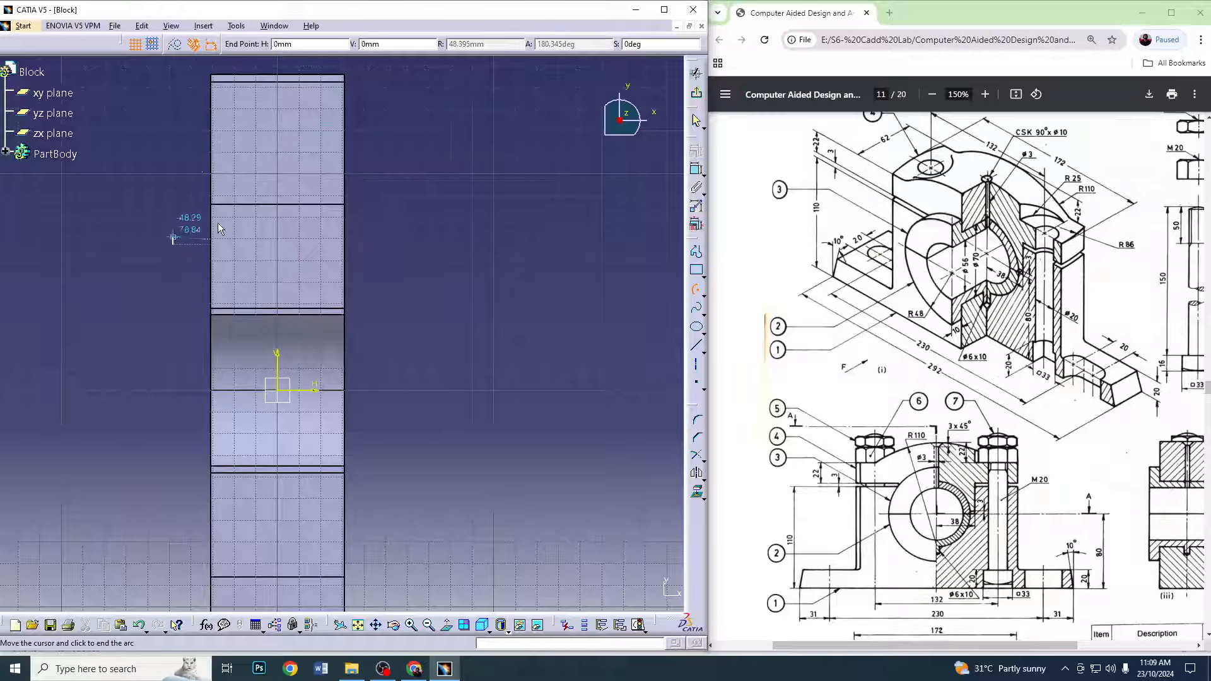
pyautogui.click(376, 207)
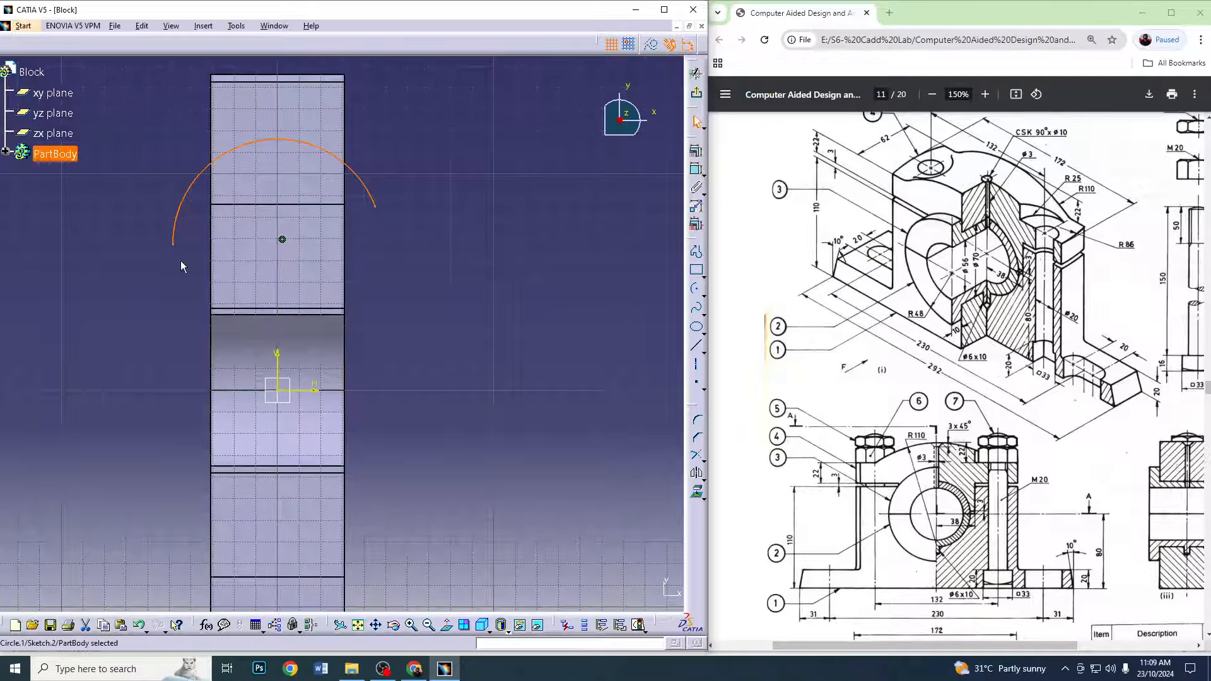
pyautogui.moveTo(173, 245); pyautogui.dragTo(171, 195)
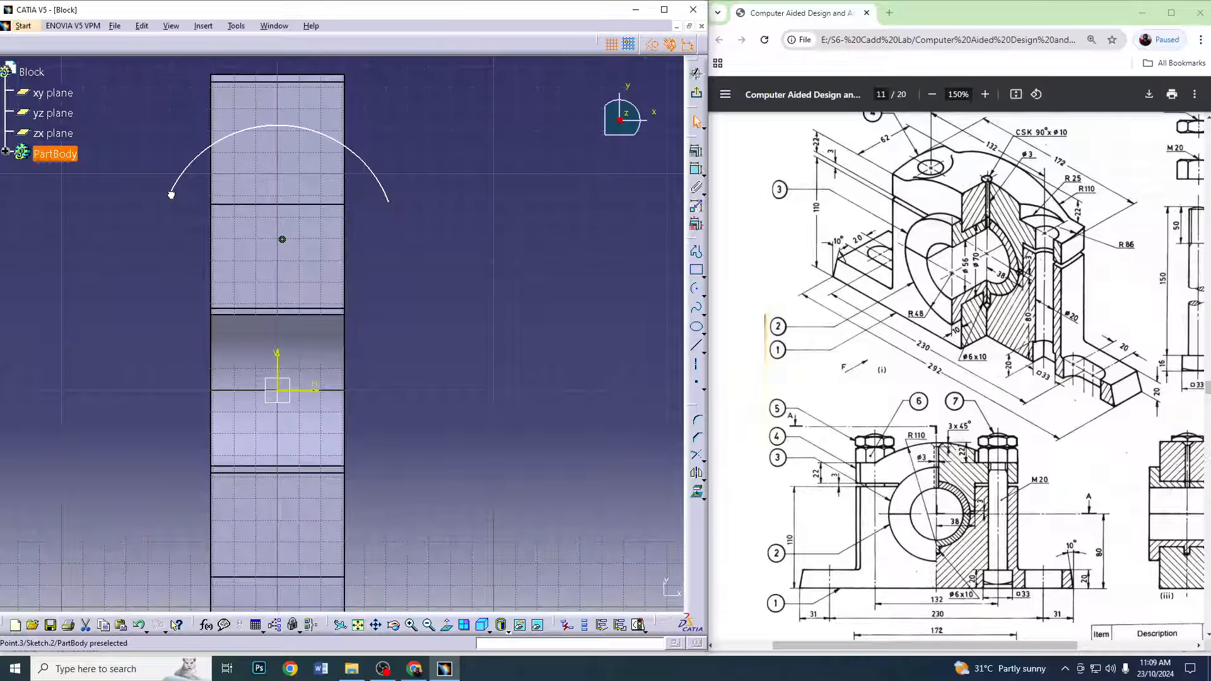
# Dimension the arc on the upright's top face and set its radius to 86 mm
pyautogui.click(696, 169)
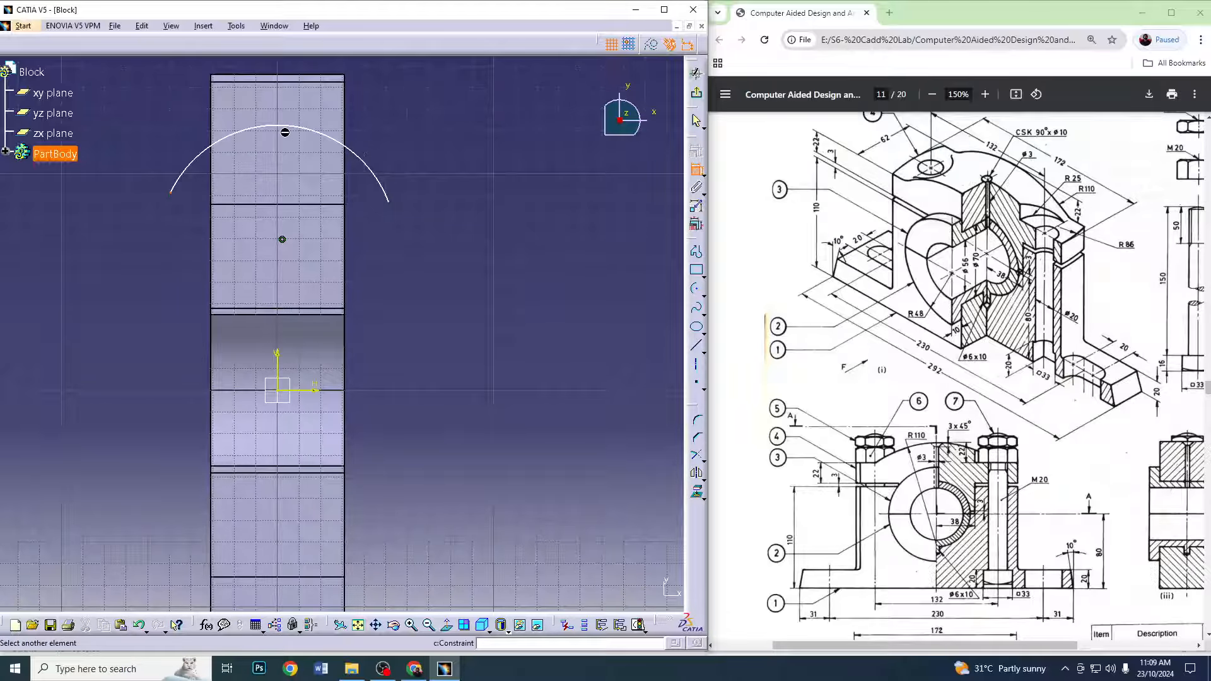
pyautogui.press('Escape')
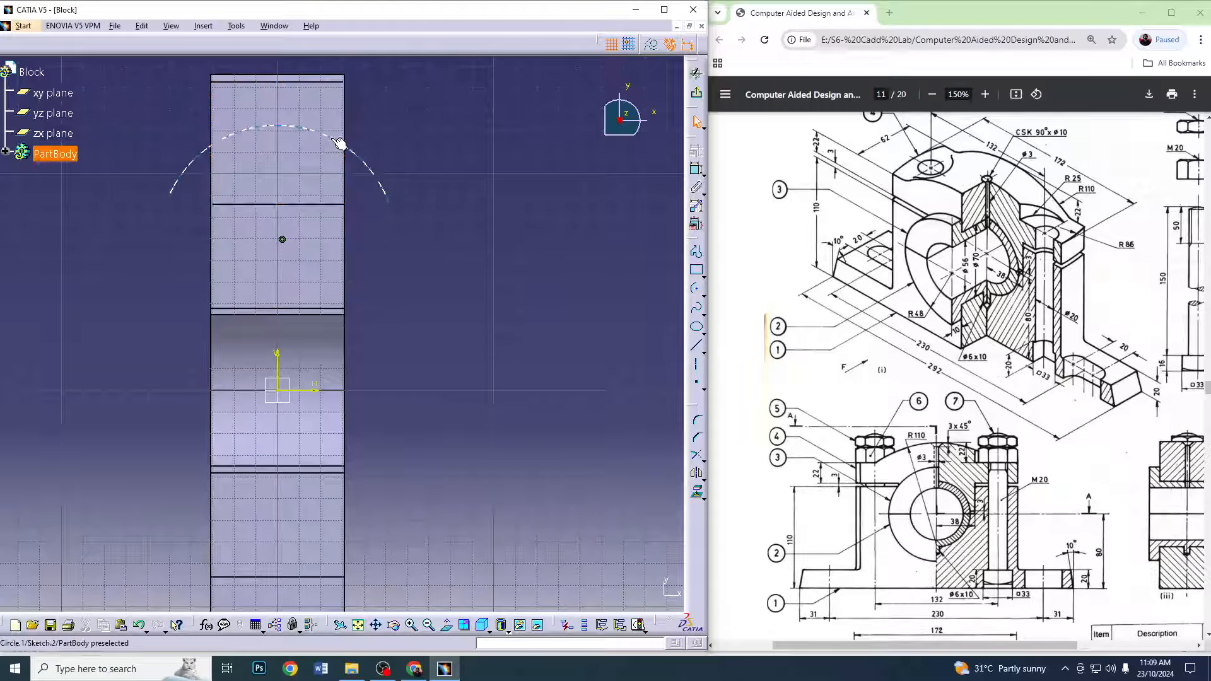
pyautogui.click(339, 143)
pyautogui.click(696, 170)
pyautogui.click(357, 166)
pyautogui.click(429, 126)
pyautogui.doubleClick(432, 129)
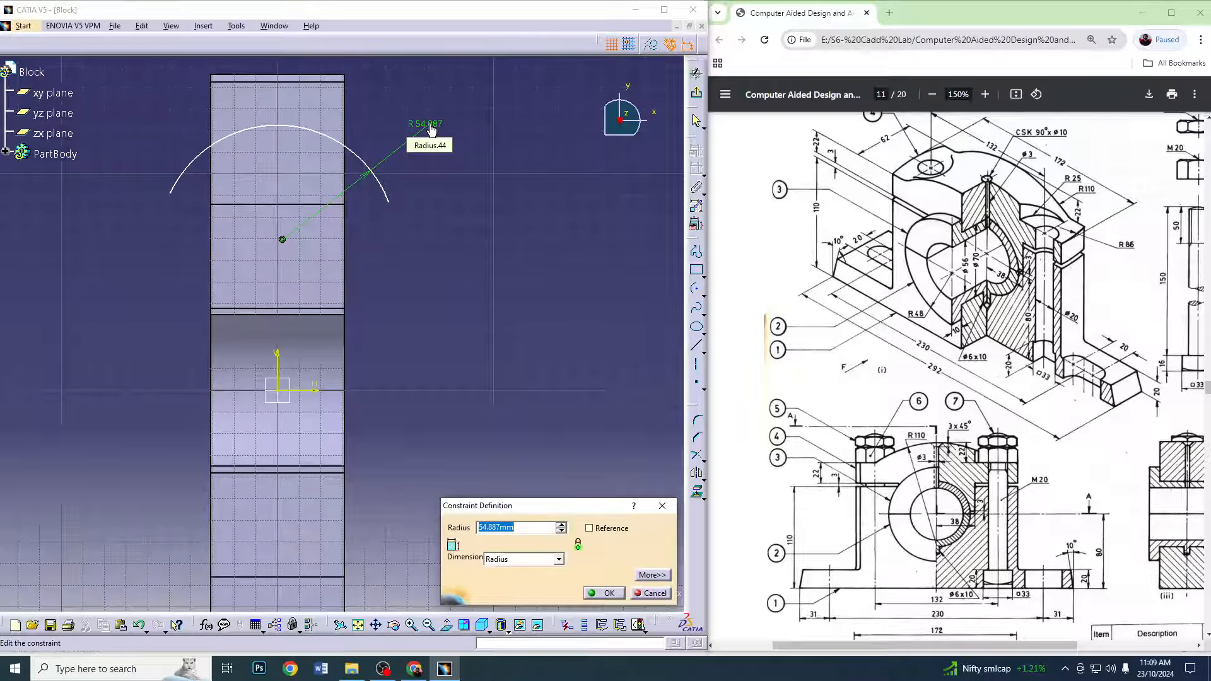
pyautogui.write('86')
pyautogui.press('Return')
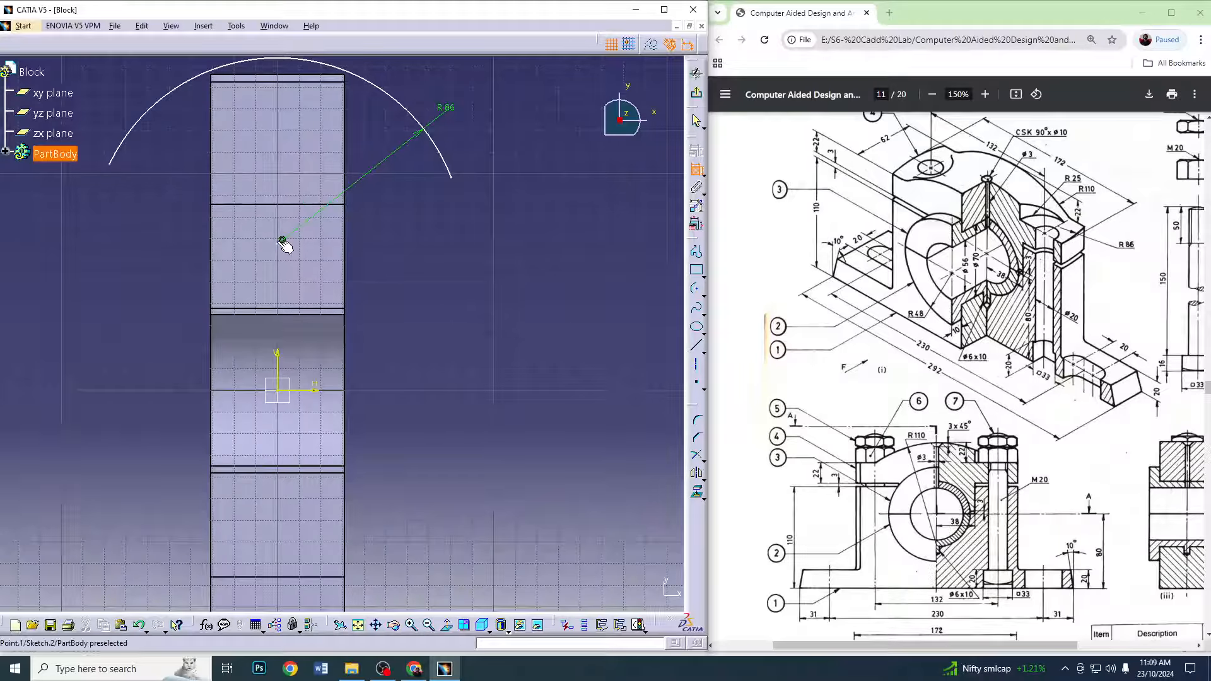
# Dimension the distance from the arc's centre to the horizontal axis and set it to 0 mm
pyautogui.click(282, 241)
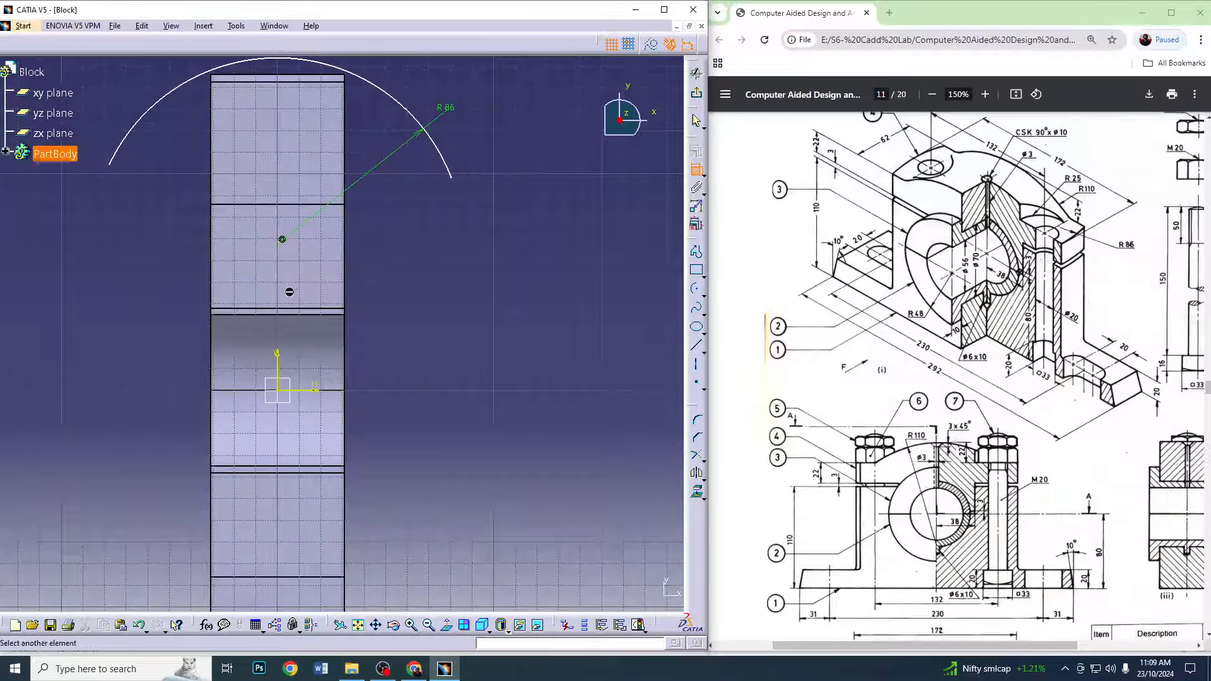
pyautogui.click(313, 390)
pyautogui.click(411, 340)
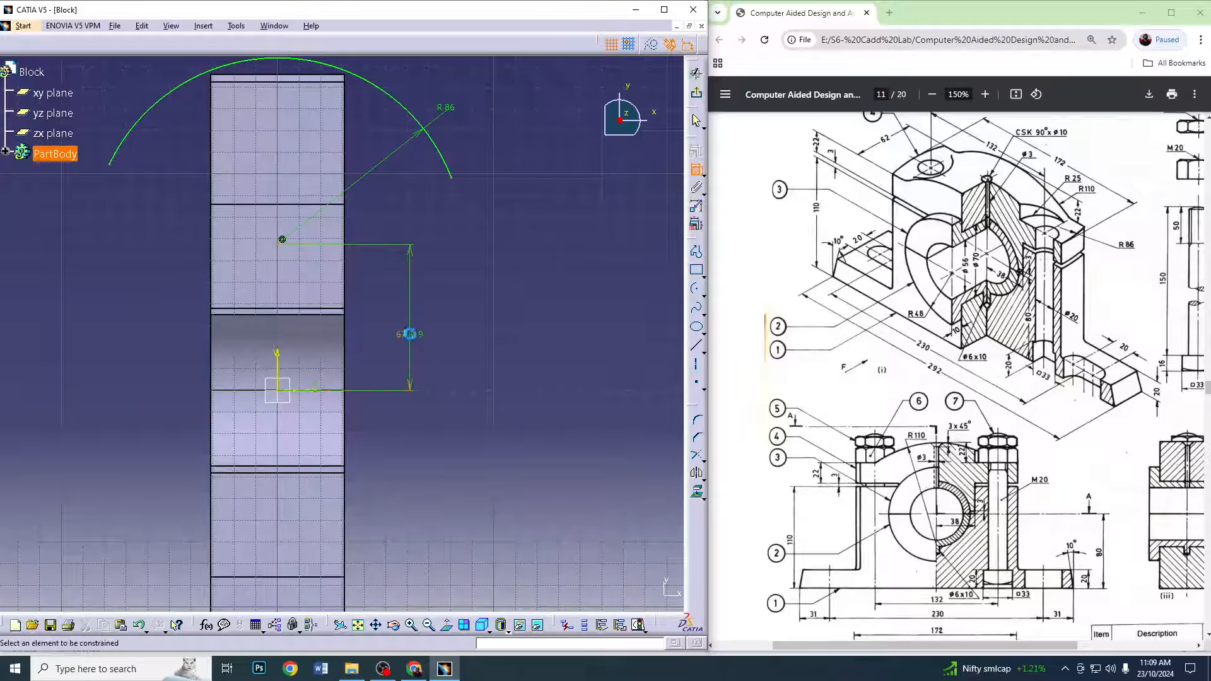
pyautogui.doubleClick(410, 338)
pyautogui.write('0')
pyautogui.press('Return')
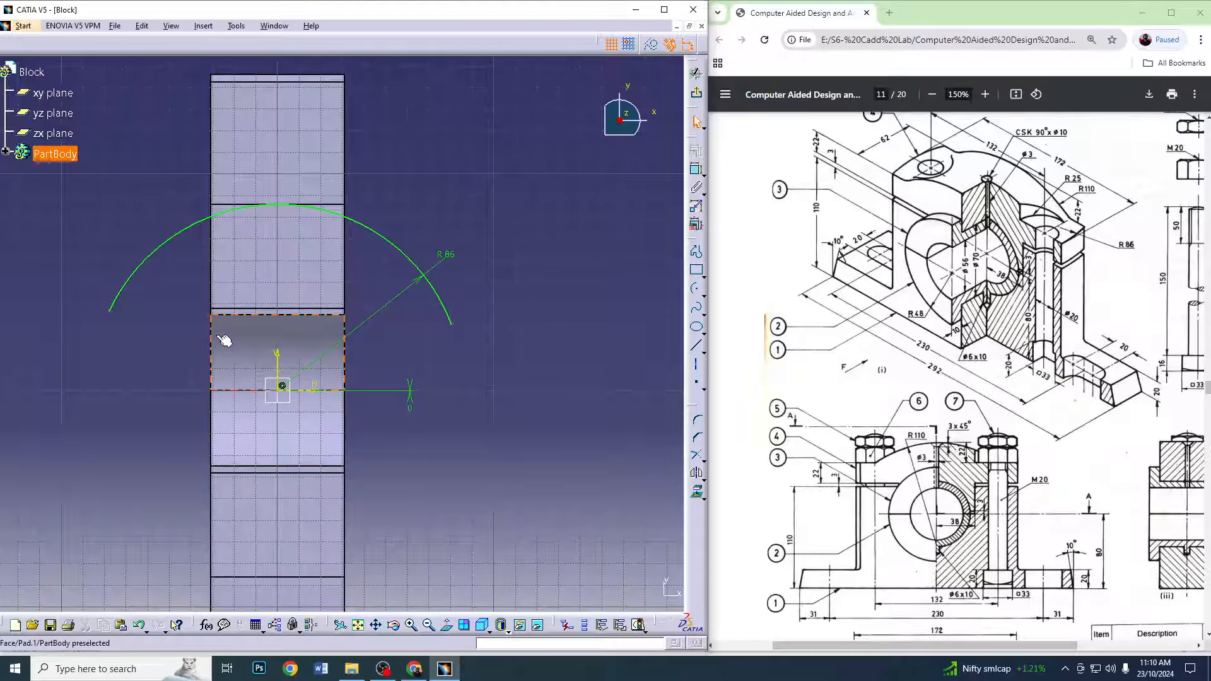
# Close the profile above the arc with three connected lines between its ends, the upper line about 96 mm above the horizontal axis
pyautogui.click(697, 252)
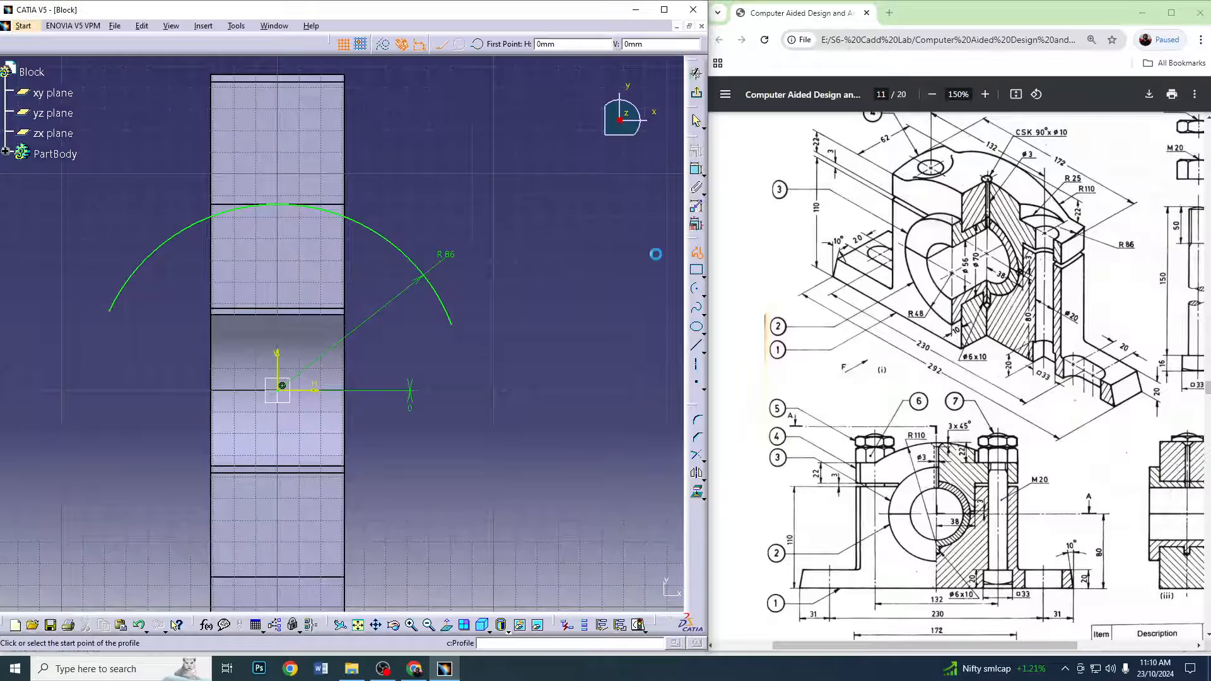
pyautogui.click(110, 311)
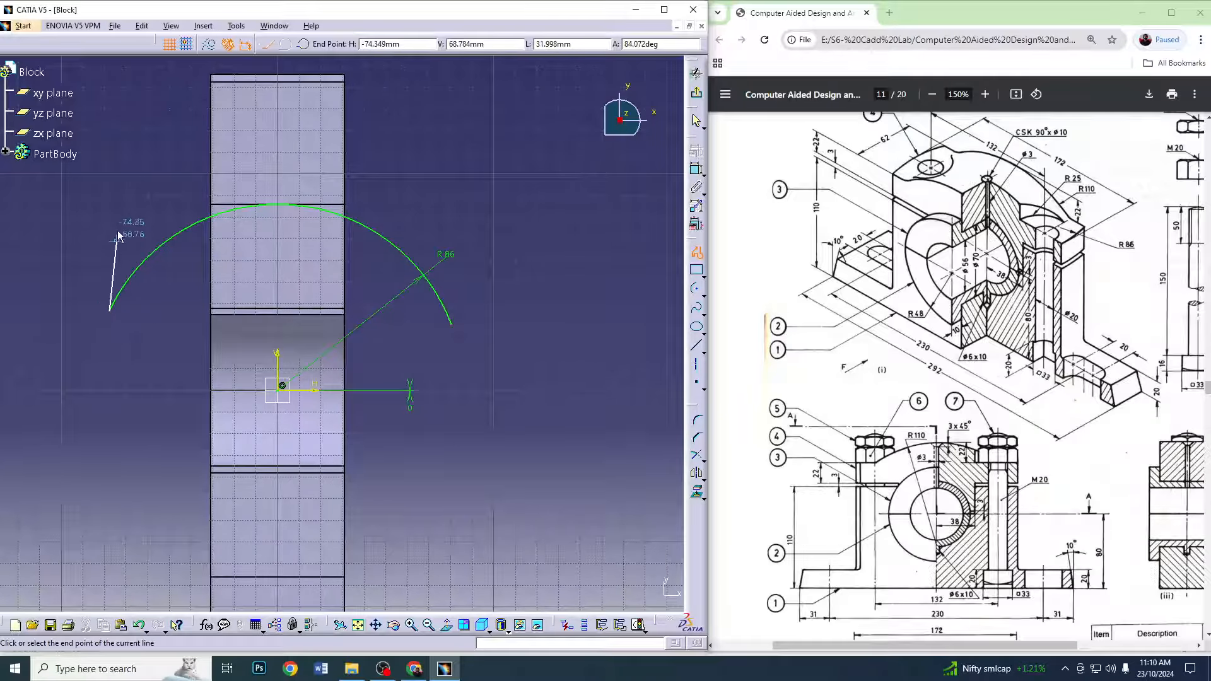
pyautogui.click(110, 179)
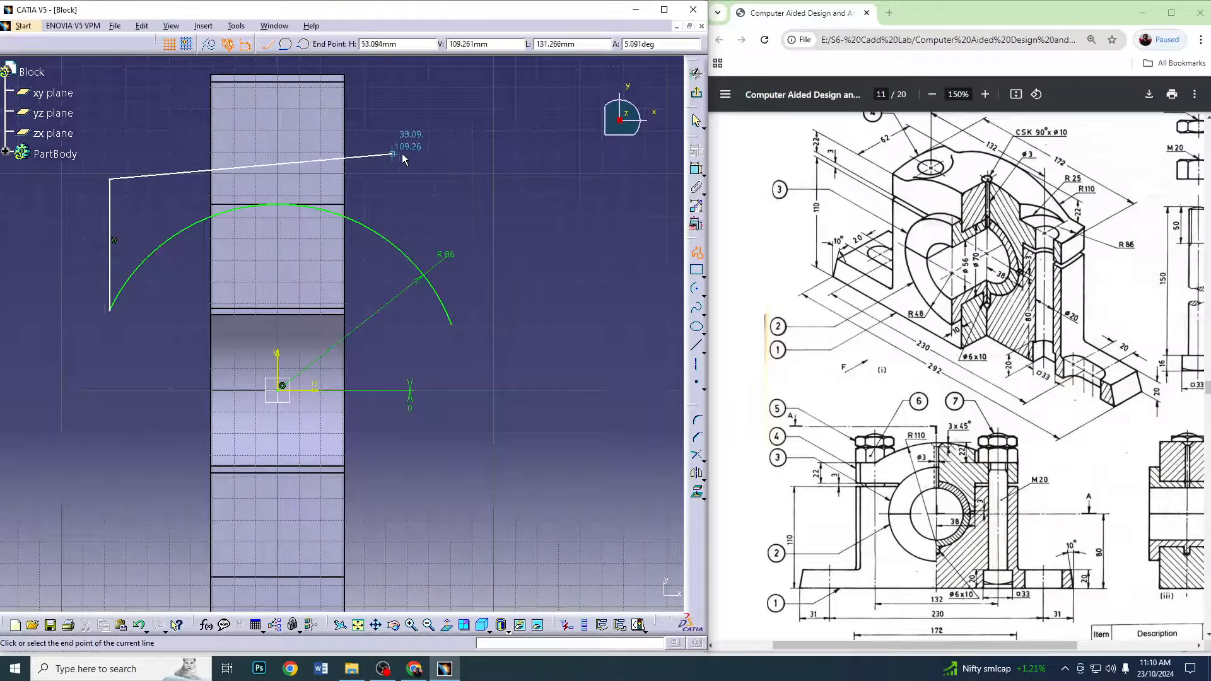
pyautogui.click(466, 184)
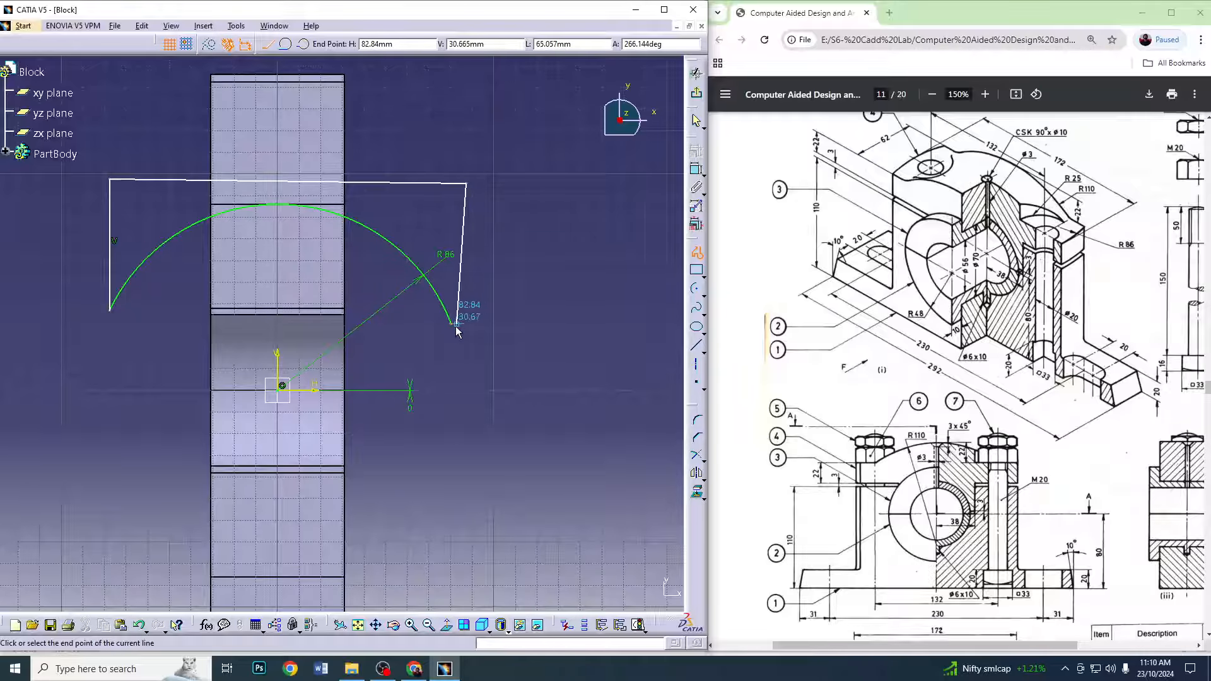
pyautogui.click(452, 323)
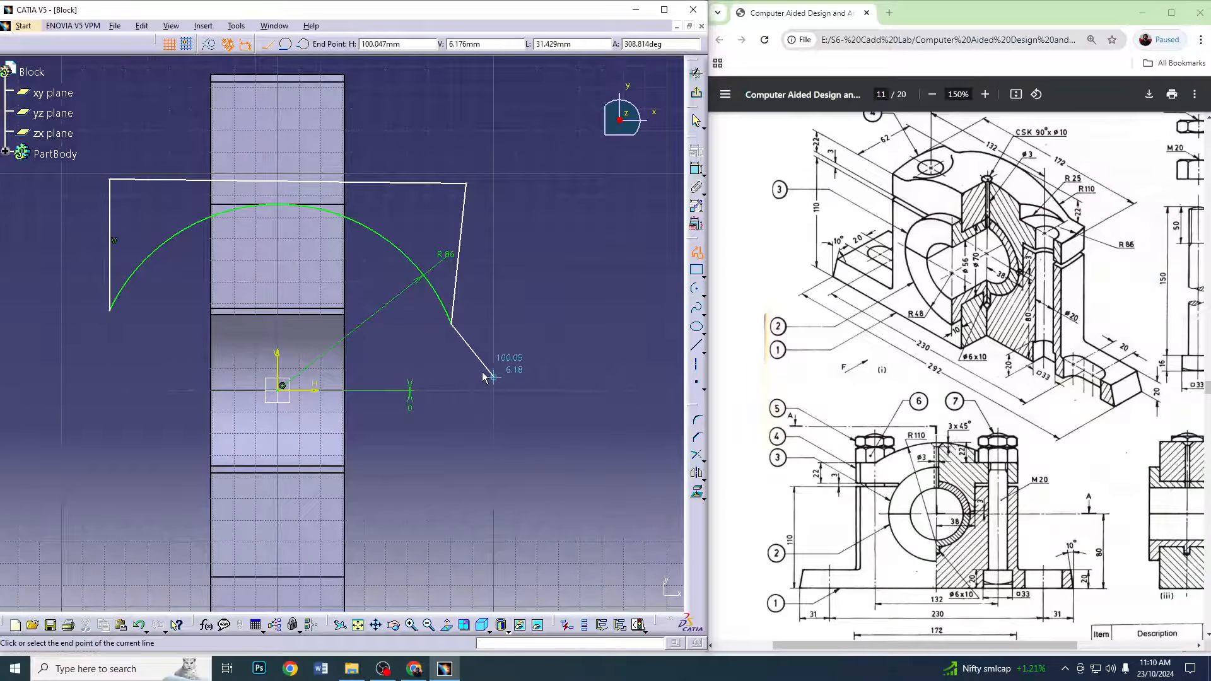
pyautogui.press('Escape')
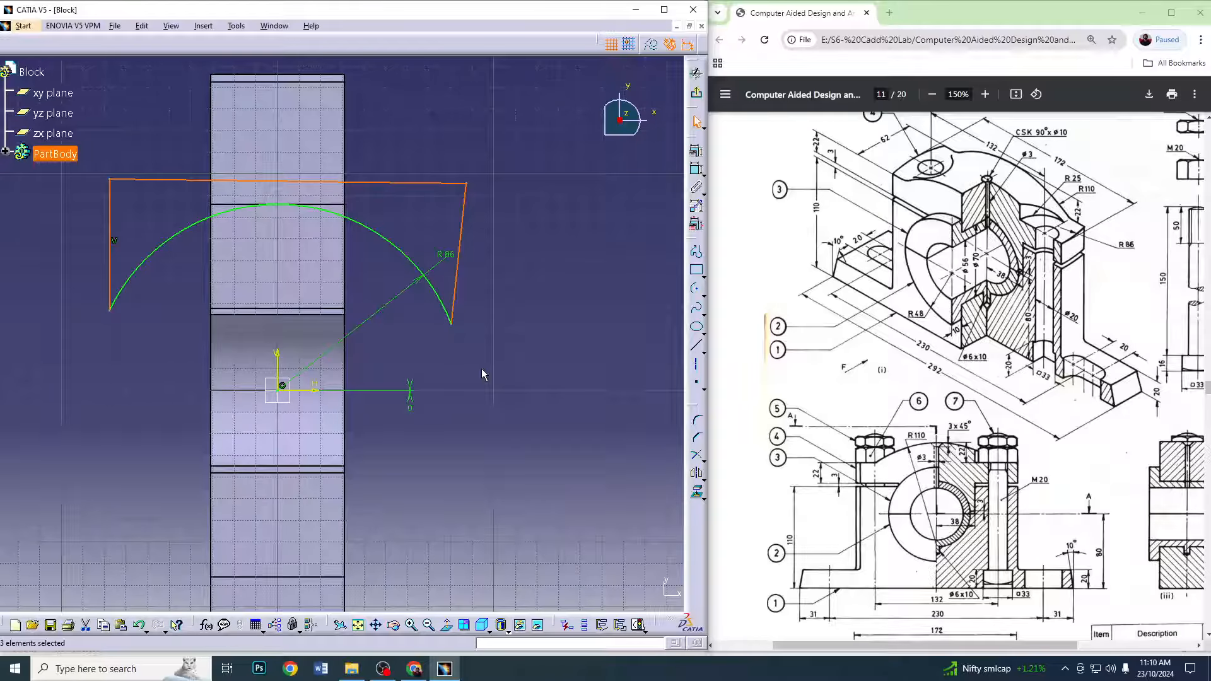
# Draw a circle of about 13 mm diameter inside the arc, centred on the vertical axis about 65 mm above the origin
pyautogui.click(701, 297)
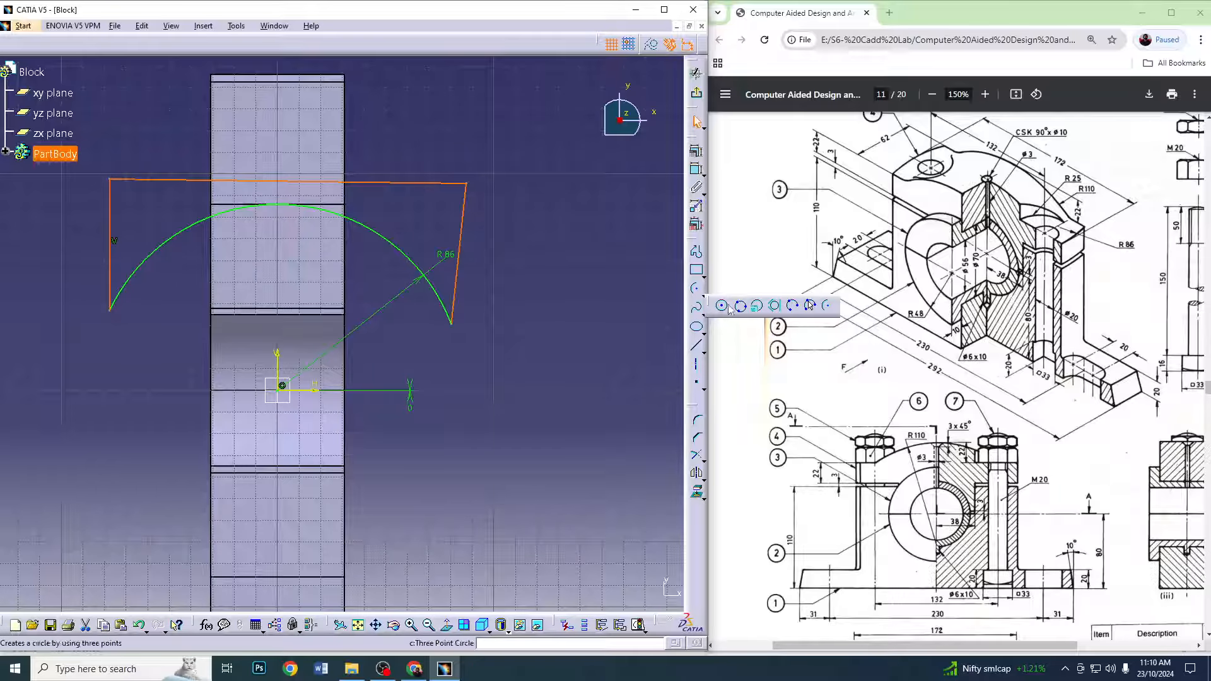
pyautogui.click(722, 306)
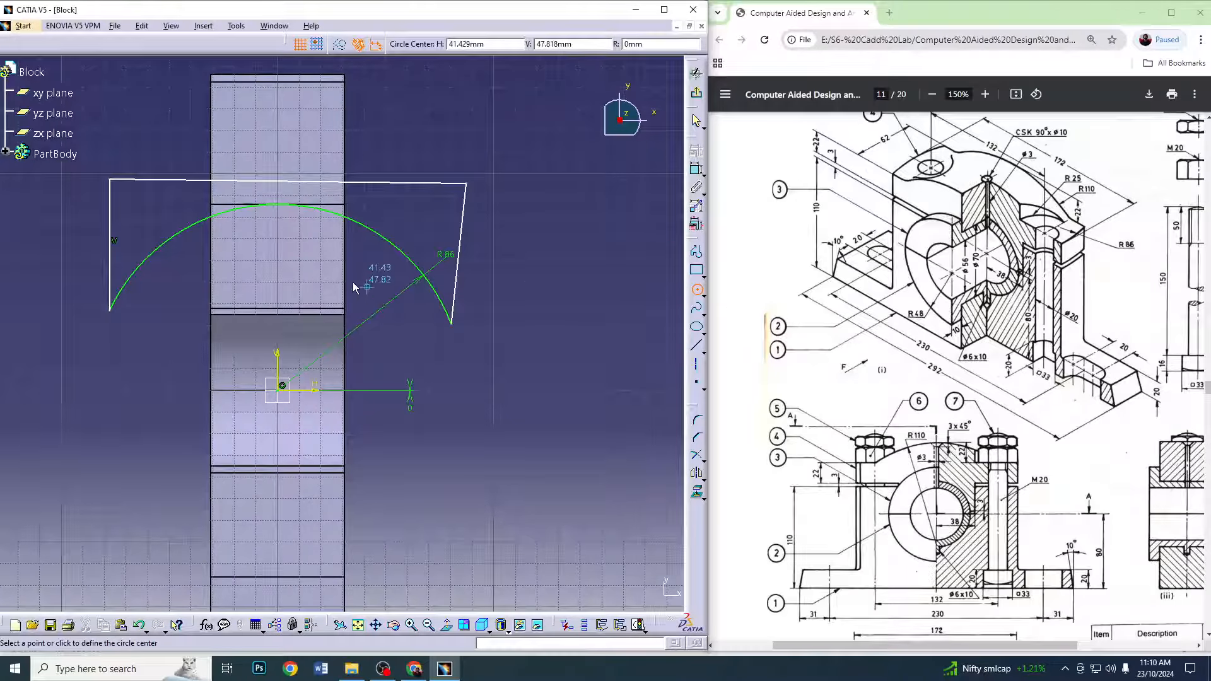
pyautogui.click(278, 250)
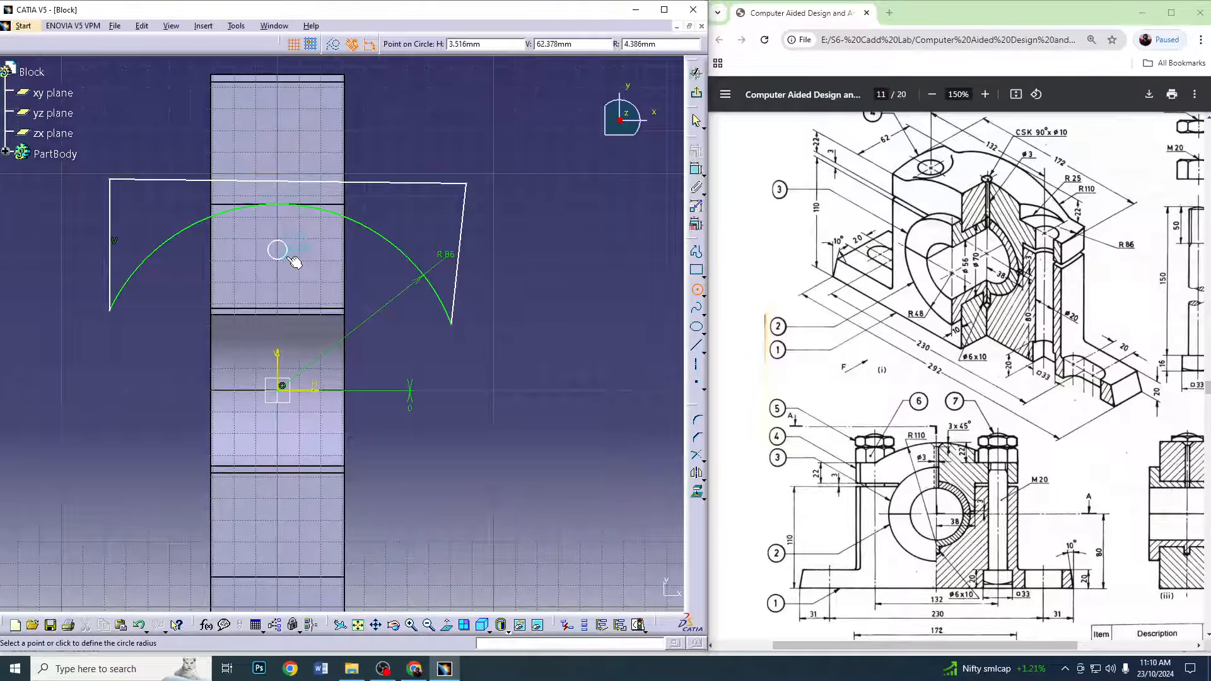
pyautogui.click(292, 251)
# Dimension the bolt hole circle and set its diameter to 20 mm
pyautogui.click(696, 151)
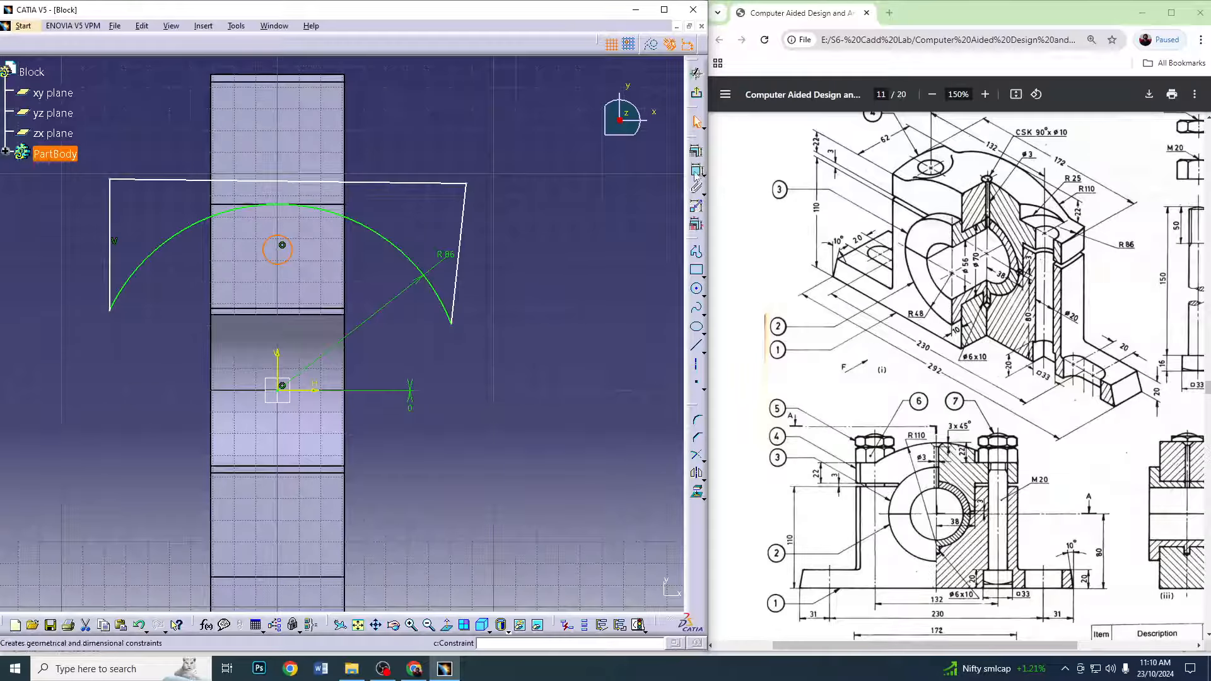
pyautogui.click(292, 250)
pyautogui.click(471, 159)
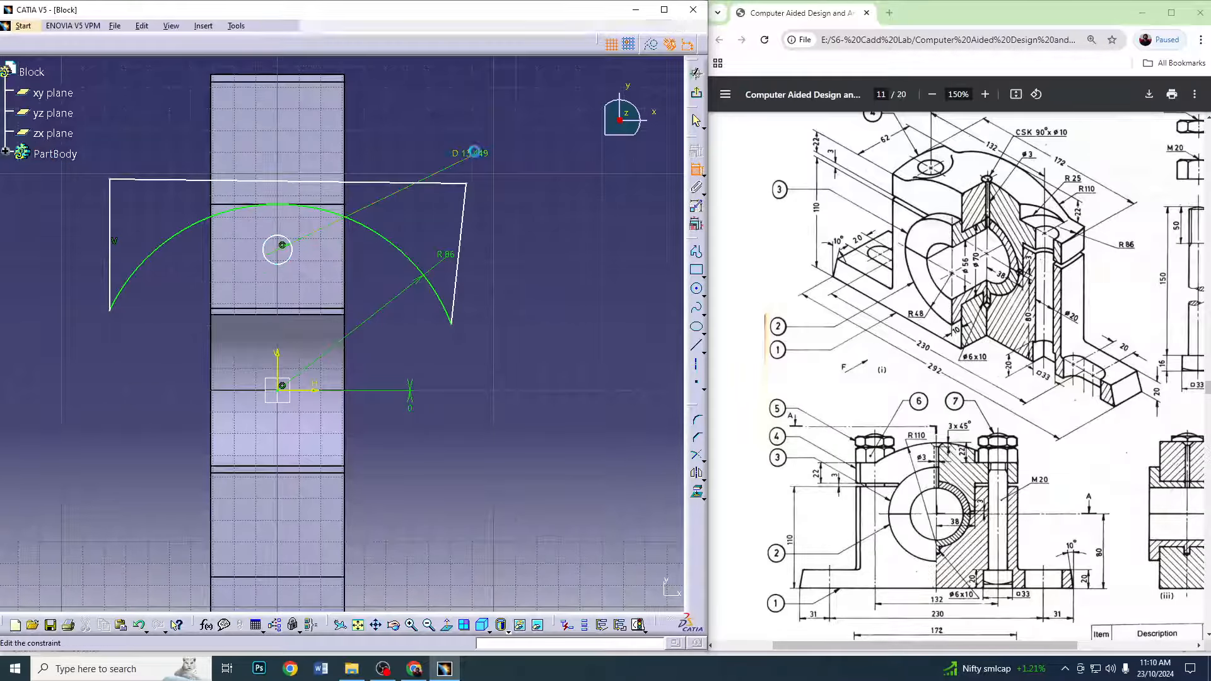
pyautogui.doubleClick(471, 154)
pyautogui.write('20')
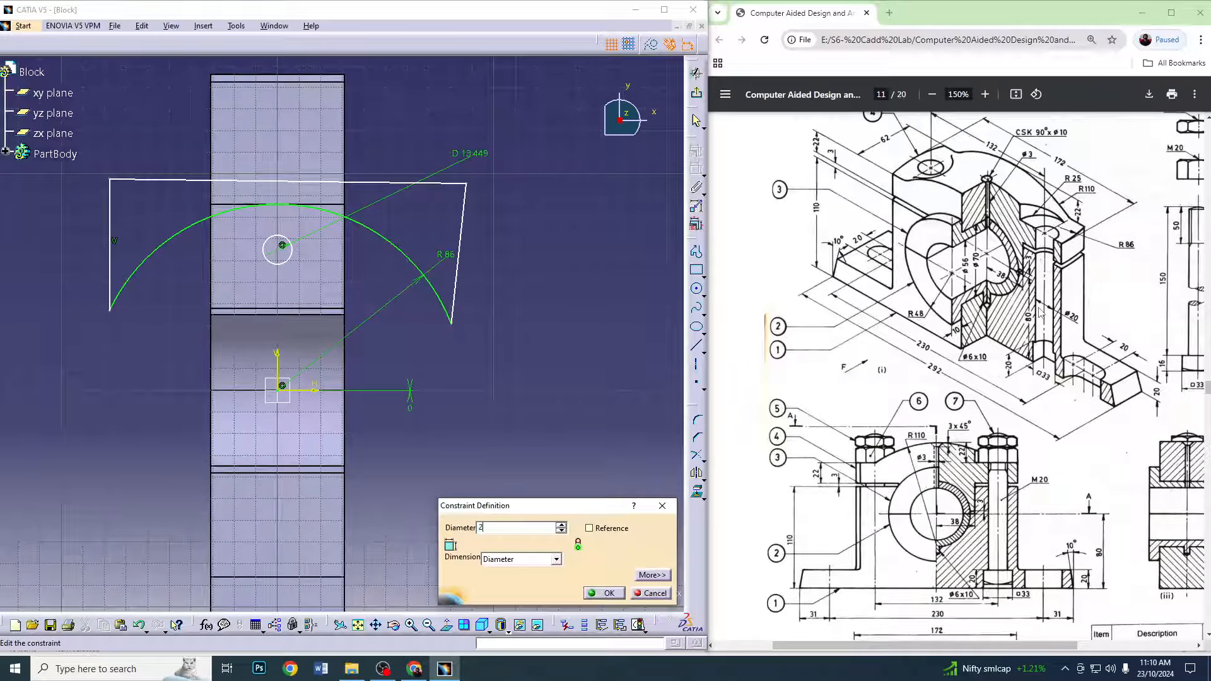
pyautogui.press('Return')
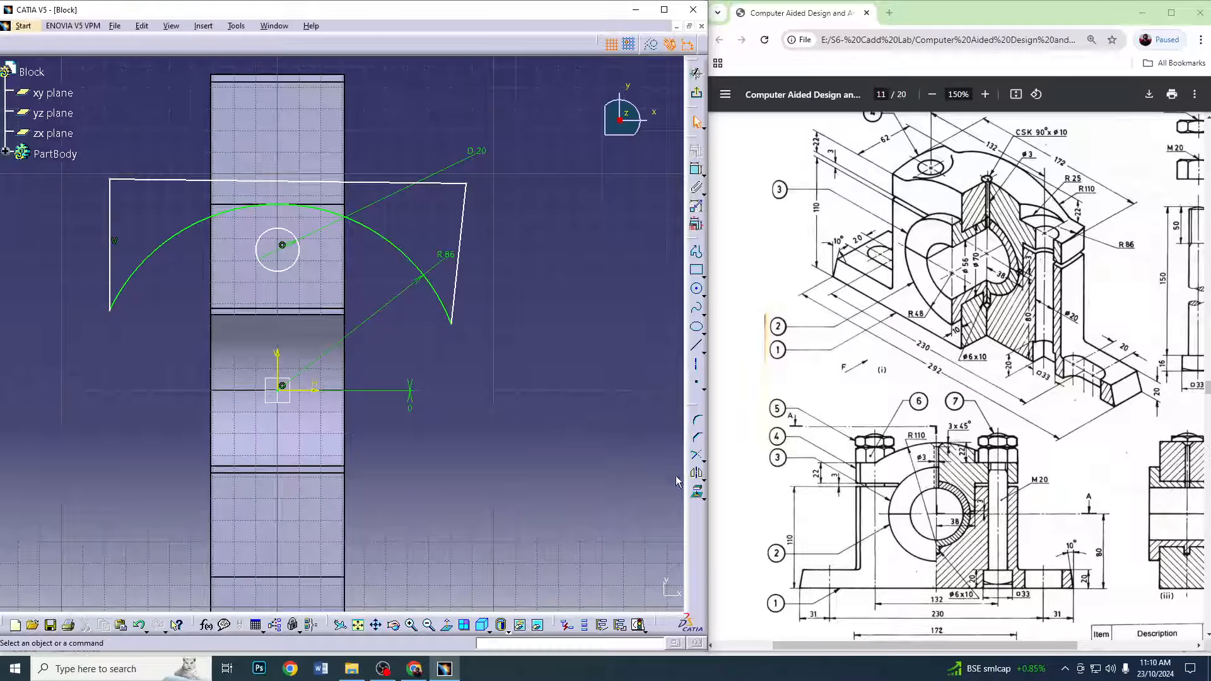
# Mirror the R86 end-cut profile and the bolt hole circle about the horizontal axis, and exit the sketch
pyautogui.click(703, 478)
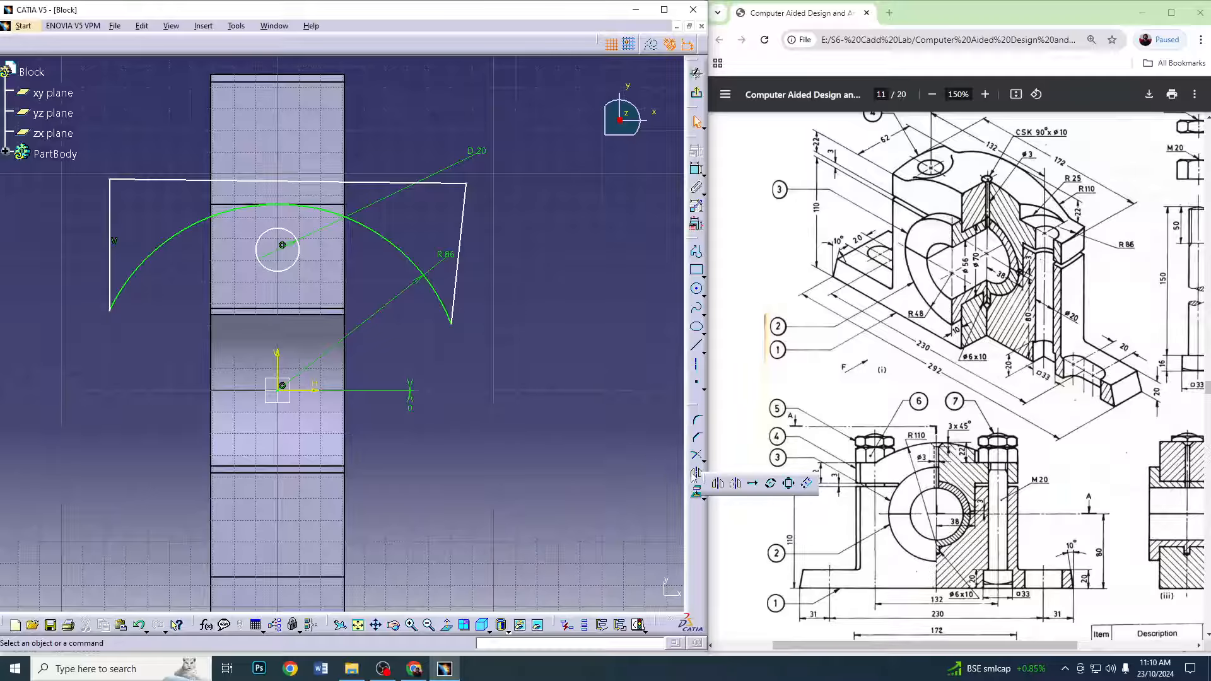
pyautogui.click(694, 474)
pyautogui.moveTo(591, 355)
pyautogui.mouseDown()
pyautogui.moveTo(211, 276)
pyautogui.moveTo(74, 145)
pyautogui.moveTo(71, 121)
pyautogui.mouseUp()
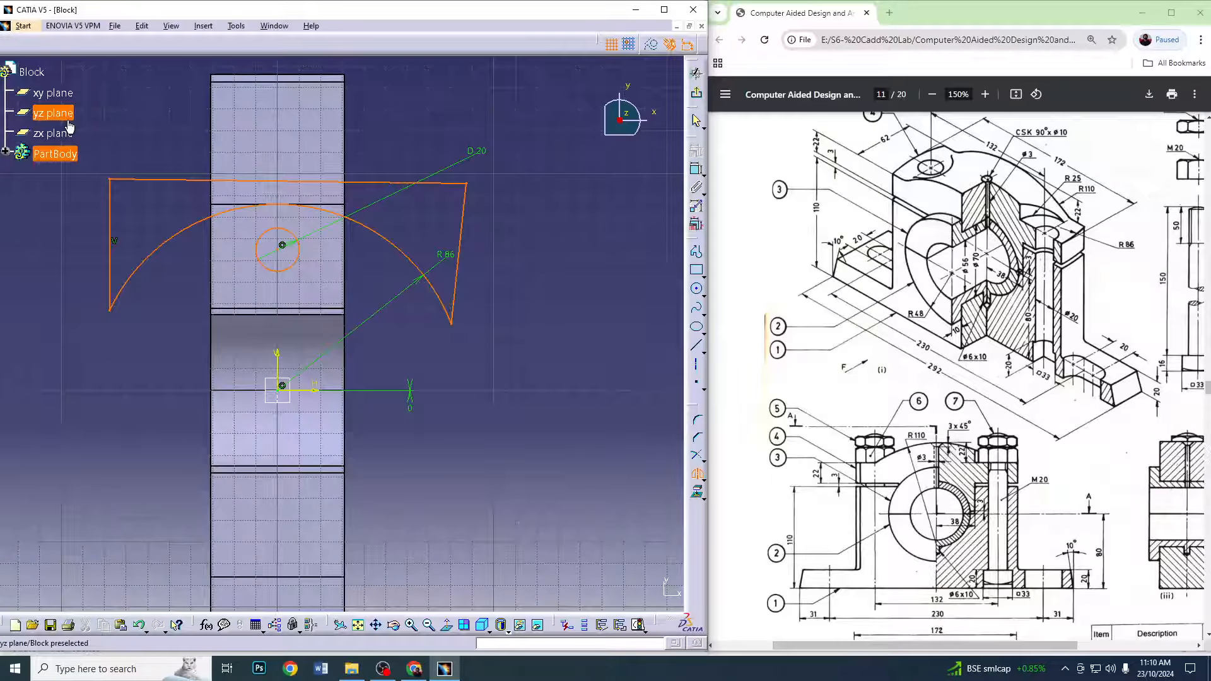
pyautogui.click(323, 395)
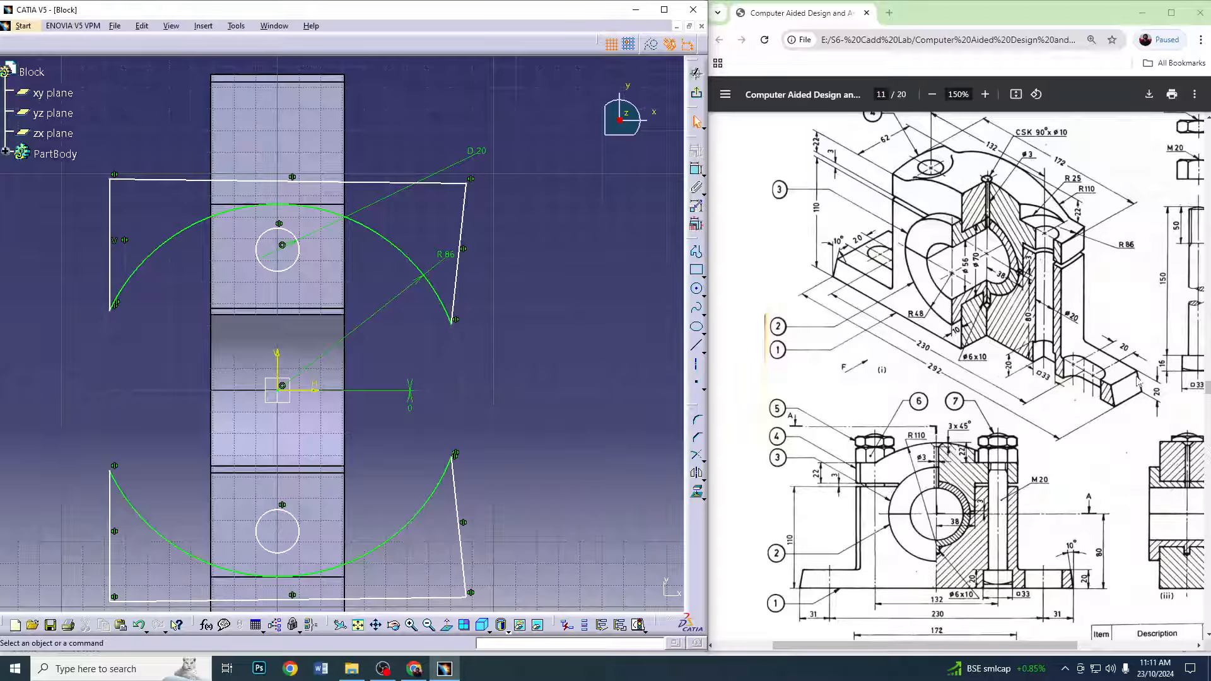
pyautogui.click(696, 73)
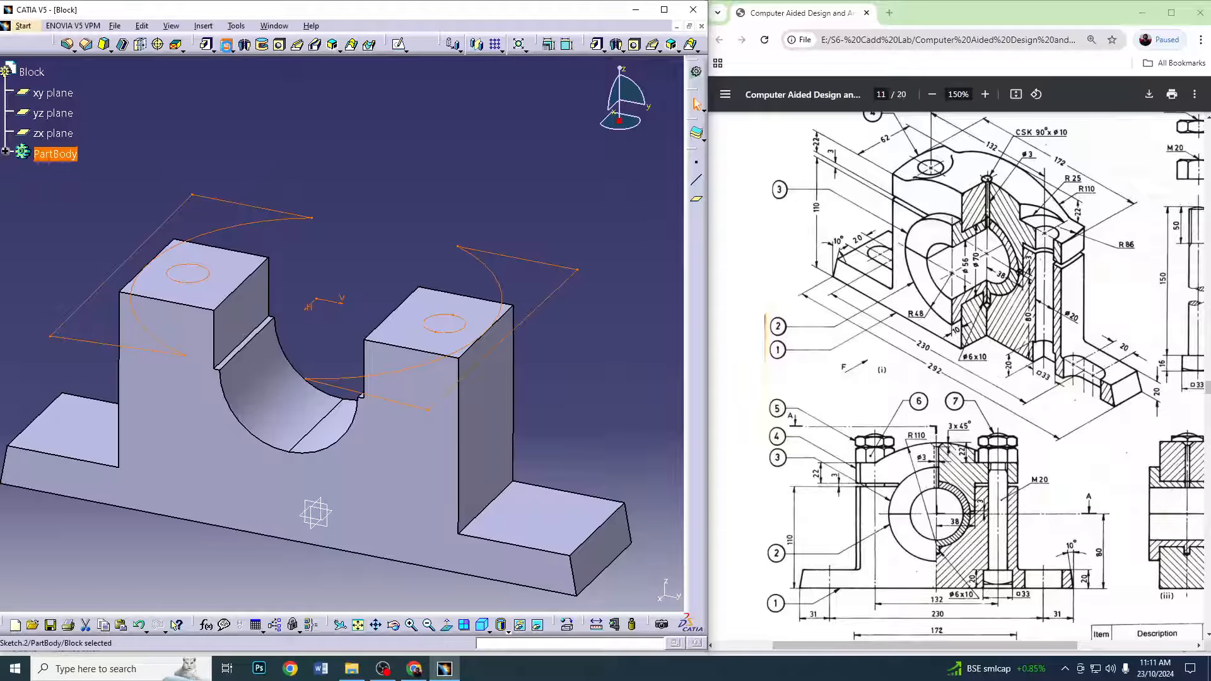
# Pocket the end cuts and bolt holes down into the block to a depth of 110-20 mm
pyautogui.click(226, 44)
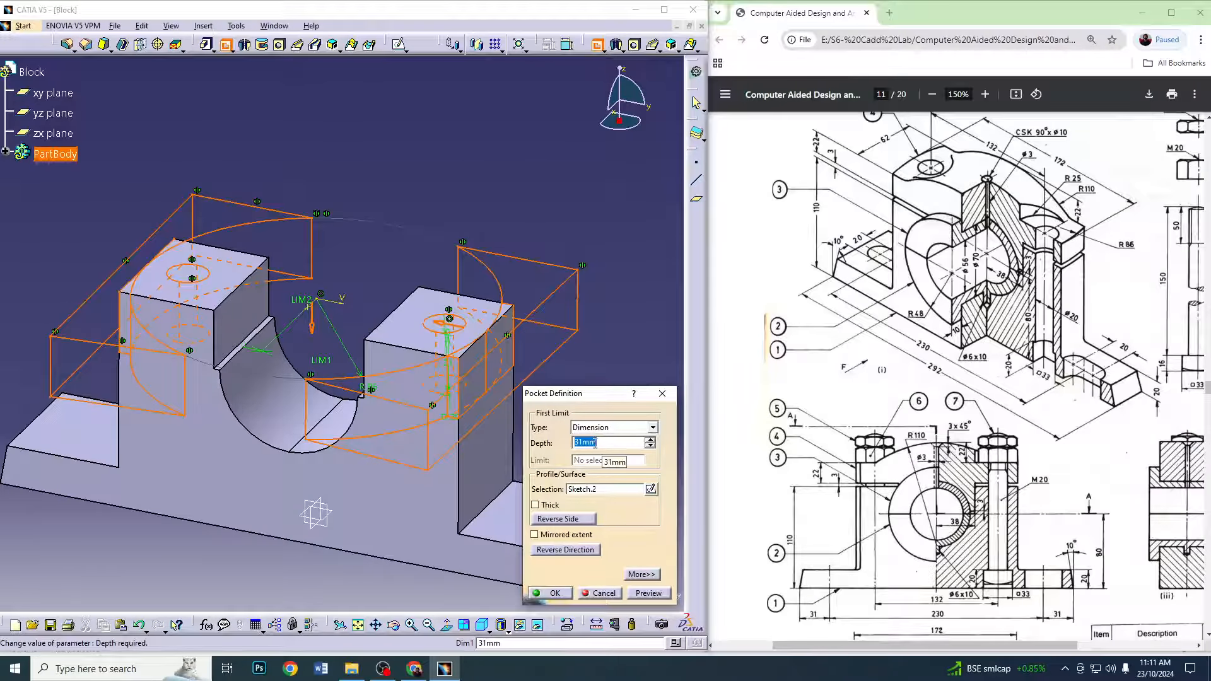
pyautogui.write('110-20')
pyautogui.press('Return')
pyautogui.click(578, 404)
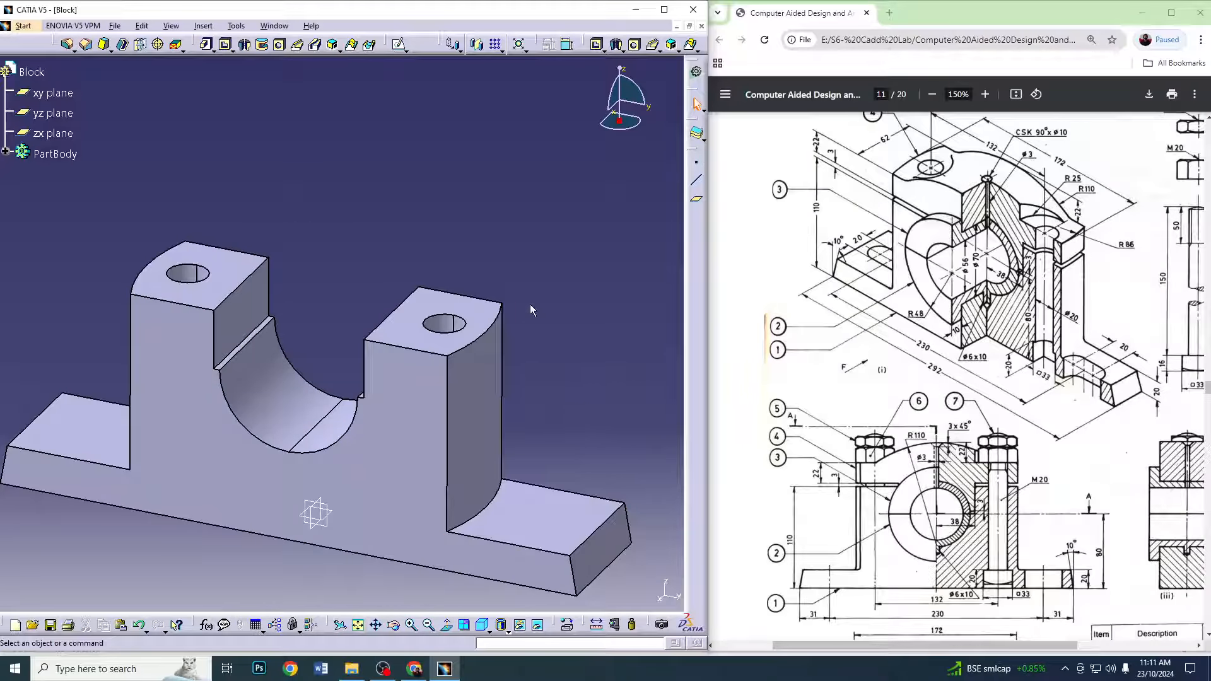
pyautogui.moveTo(512, 271); pyautogui.dragTo(504, 207, button='middle')
pyautogui.moveTo(535, 316); pyautogui.dragTo(489, 267, button='middle')
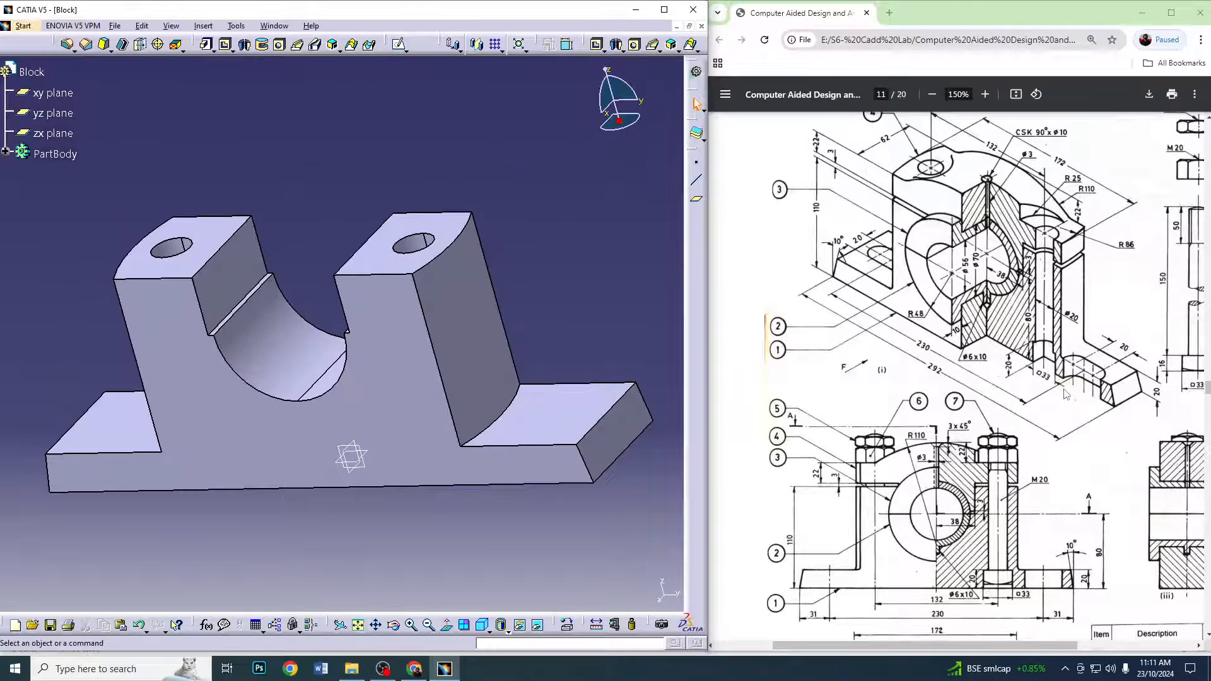
pyautogui.moveTo(448, 502); pyautogui.dragTo(498, 505, button='middle')
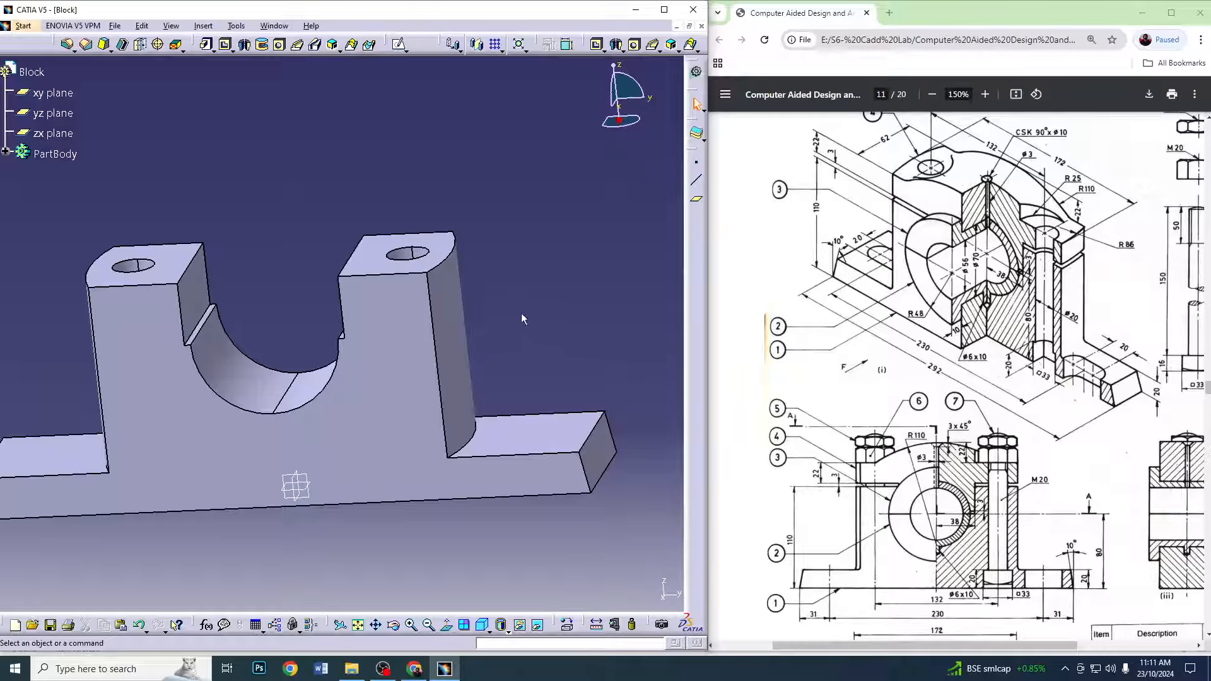
# Reopen the pocket's sketch, dimension the bolt hole centre's distance from the horizontal axis as 66 mm, half of 132, and exit the sketch
pyautogui.click(5, 154)
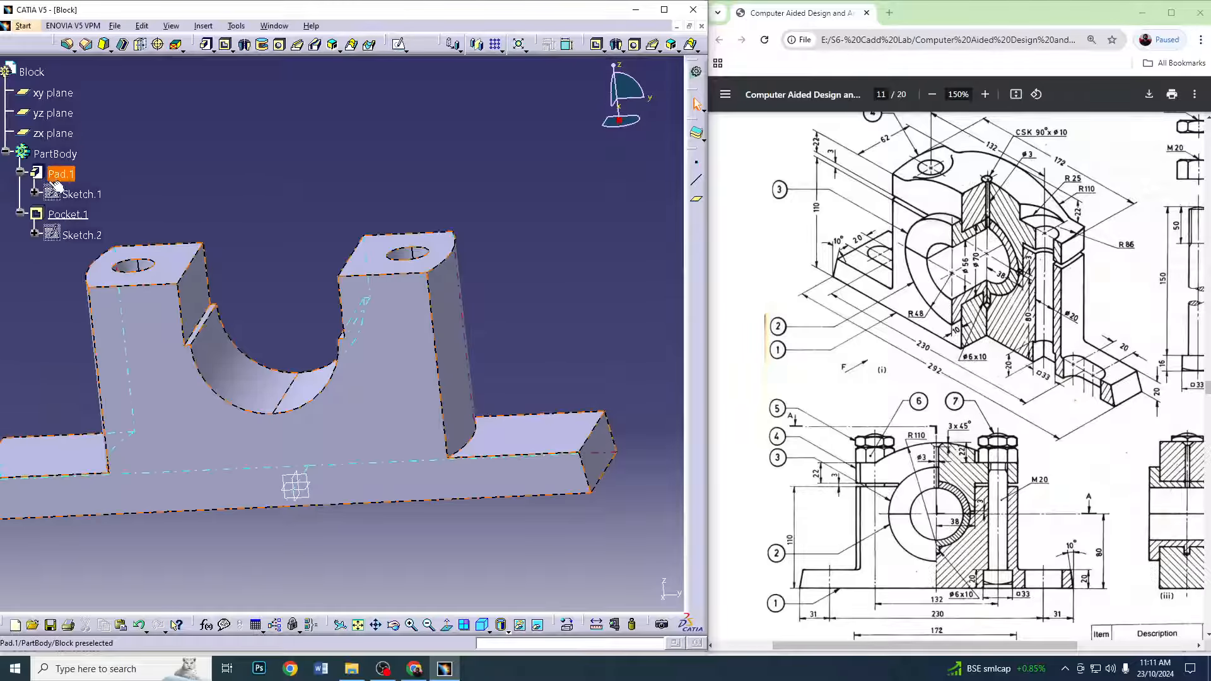
pyautogui.doubleClick(82, 235)
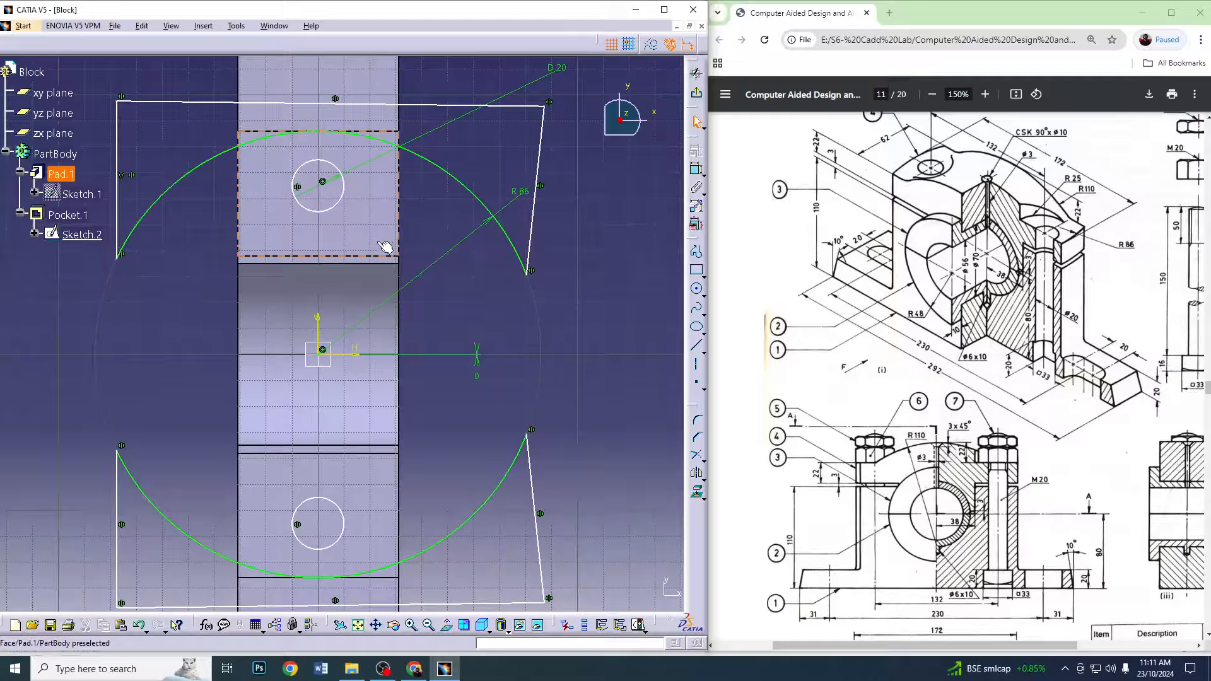
pyautogui.click(352, 355)
pyautogui.click(697, 187)
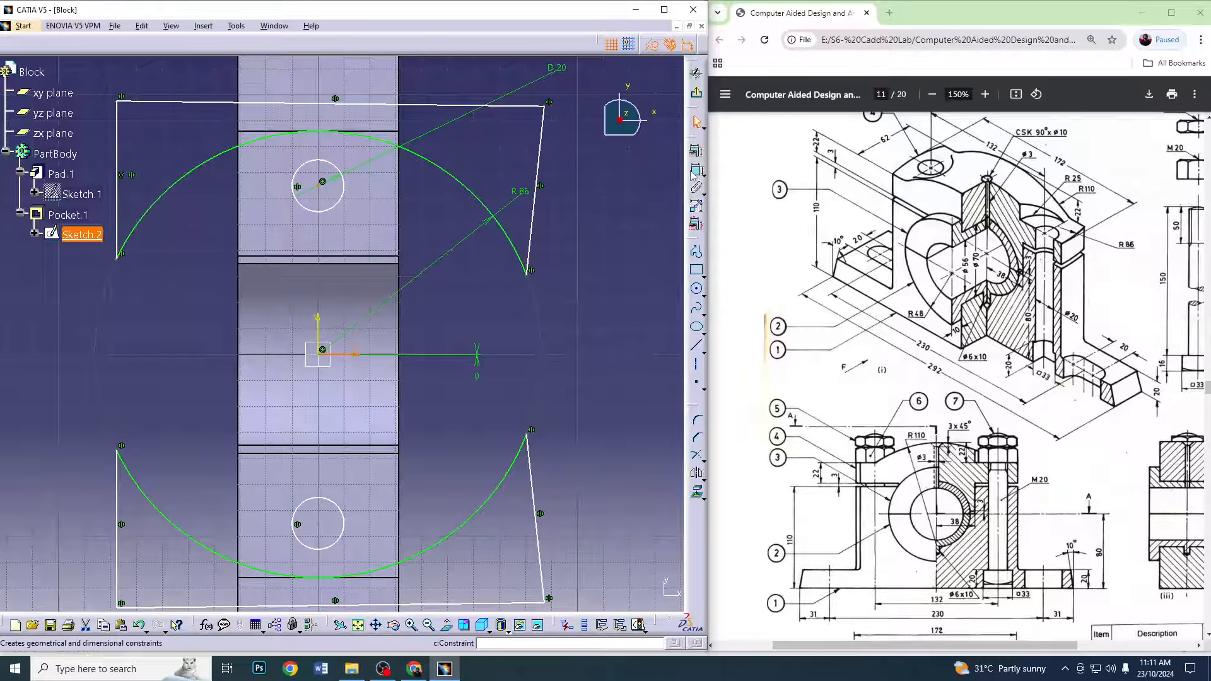
pyautogui.click(564, 269)
pyautogui.doubleClick(563, 266)
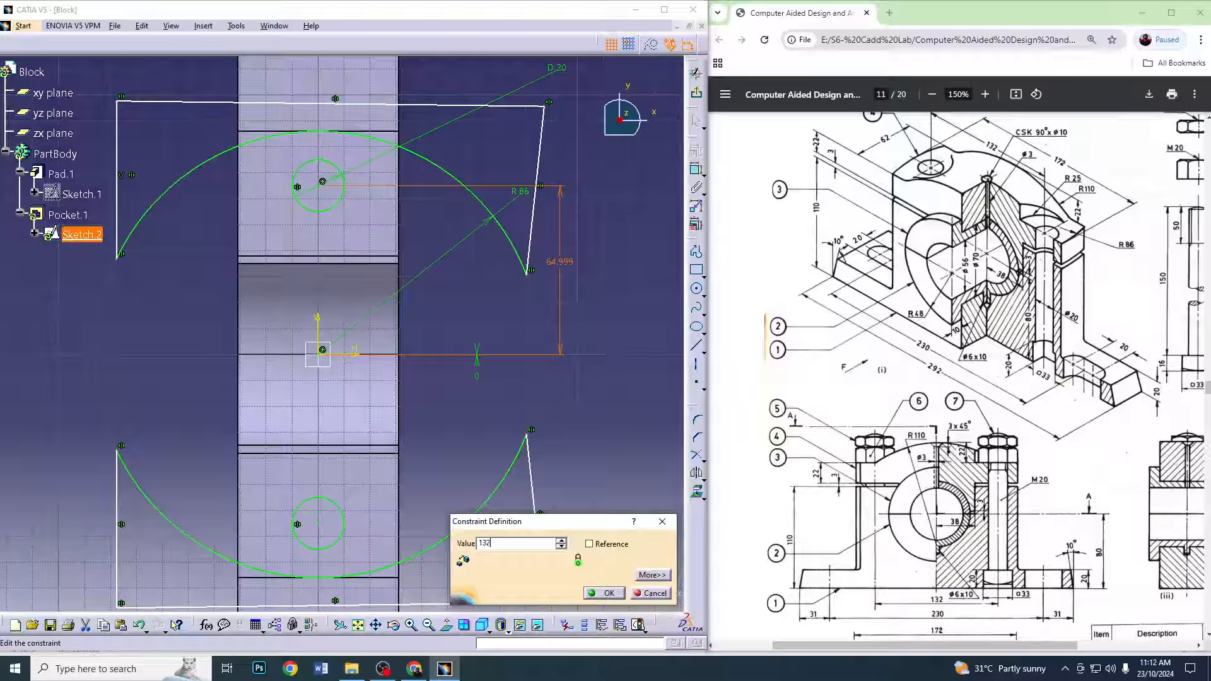
pyautogui.press('Return')
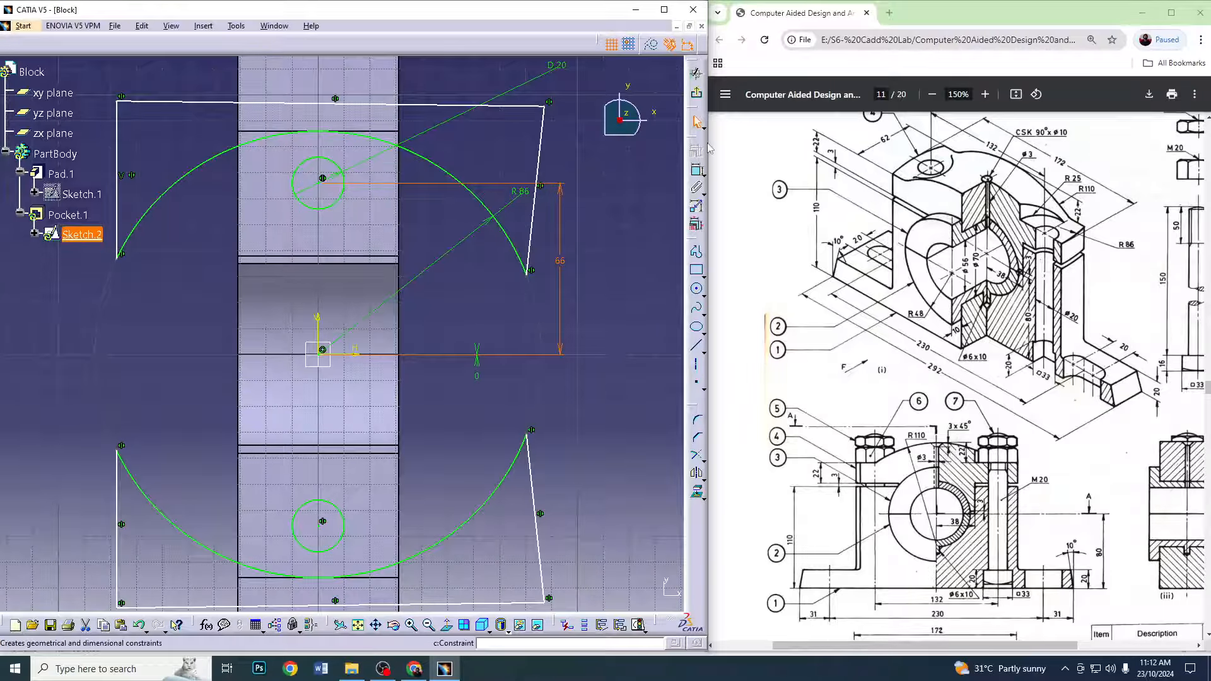
pyautogui.click(696, 73)
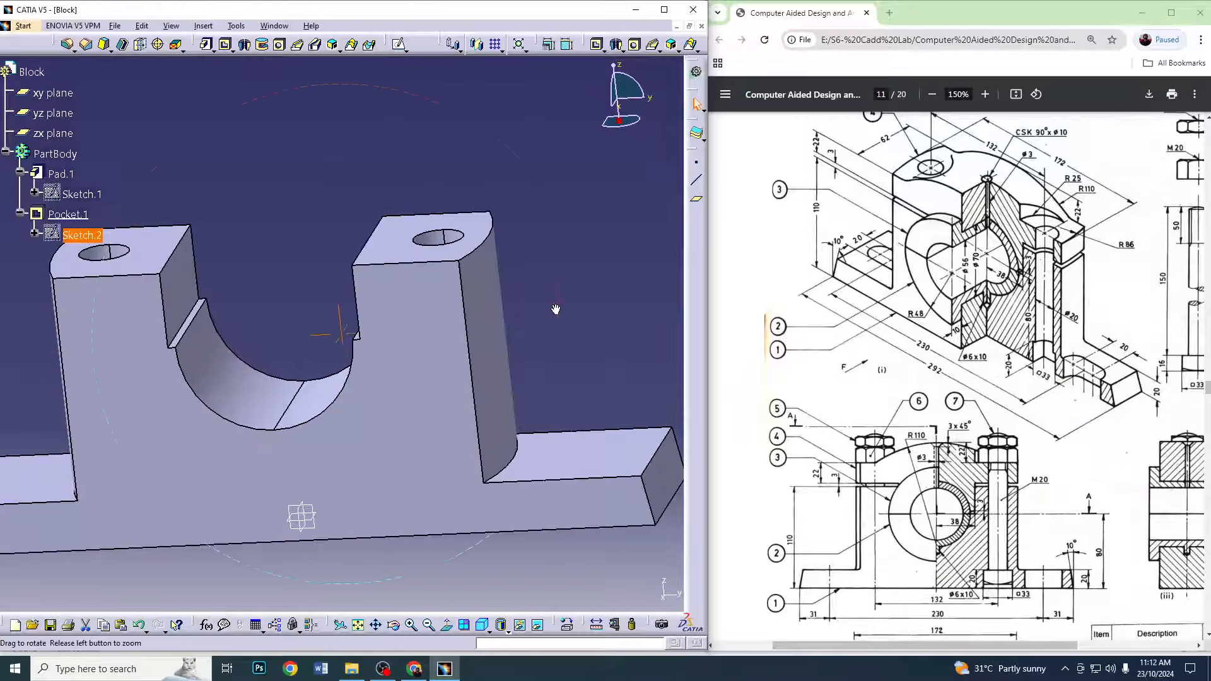
# On the foot's upper face, sketch an elongated hole along the vertical axis, about 21 mm between centres with a radius of about 17 mm
pyautogui.moveTo(579, 296)
pyautogui.mouseDown(button='middle')
pyautogui.moveTo(513, 323)
pyautogui.moveTo(596, 286)
pyautogui.mouseUp(button='middle')
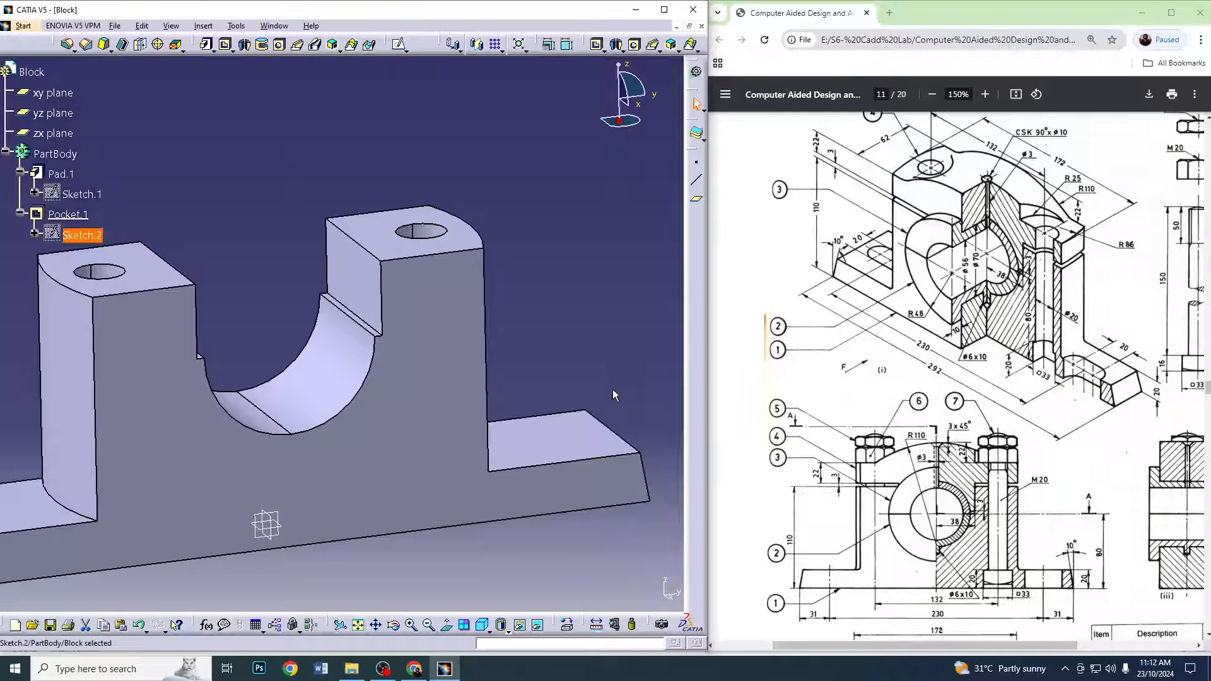
pyautogui.click(570, 432)
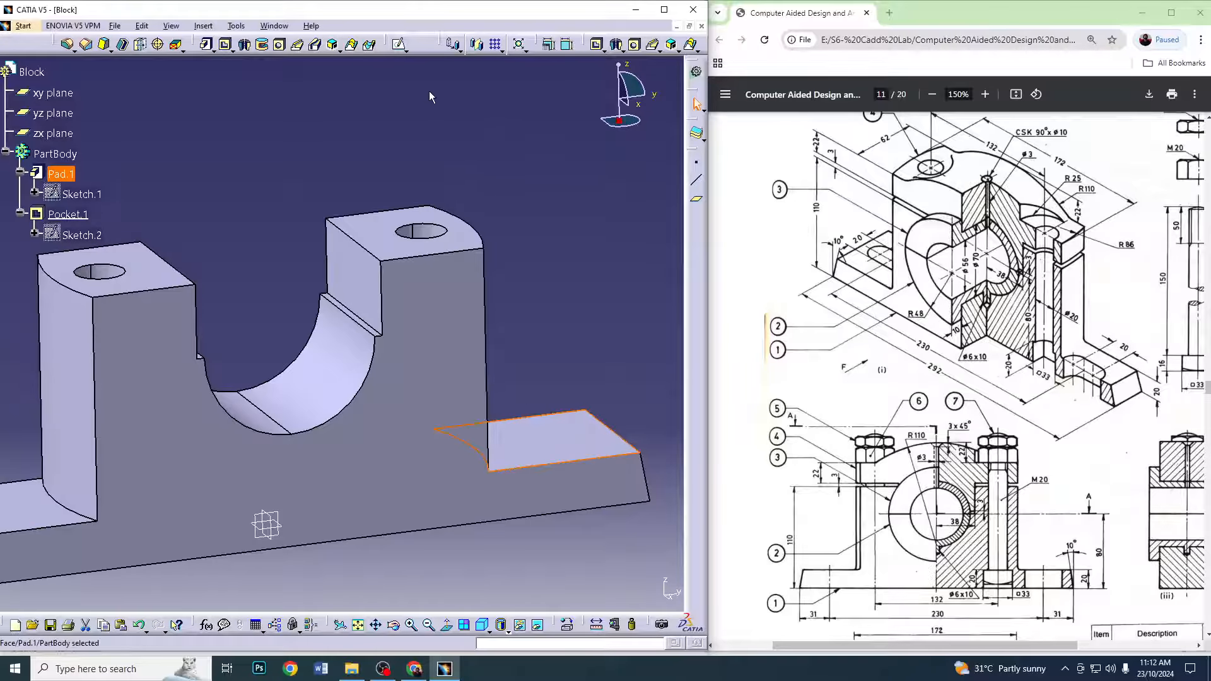
pyautogui.click(398, 43)
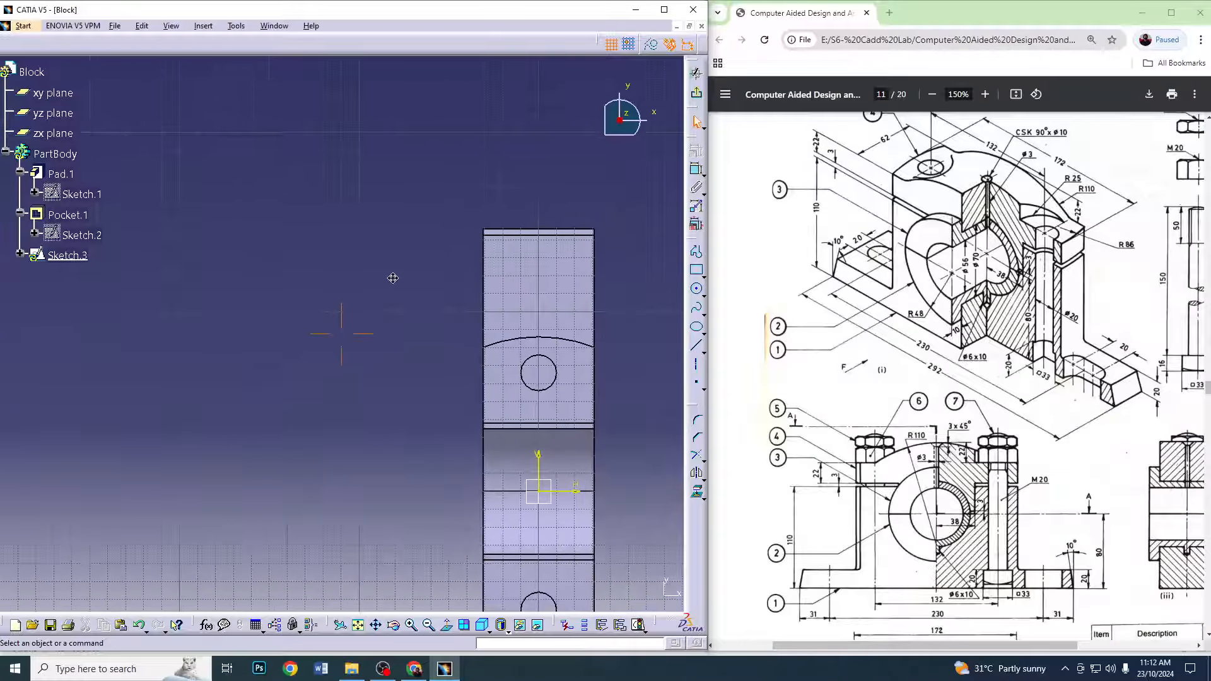
pyautogui.click(704, 275)
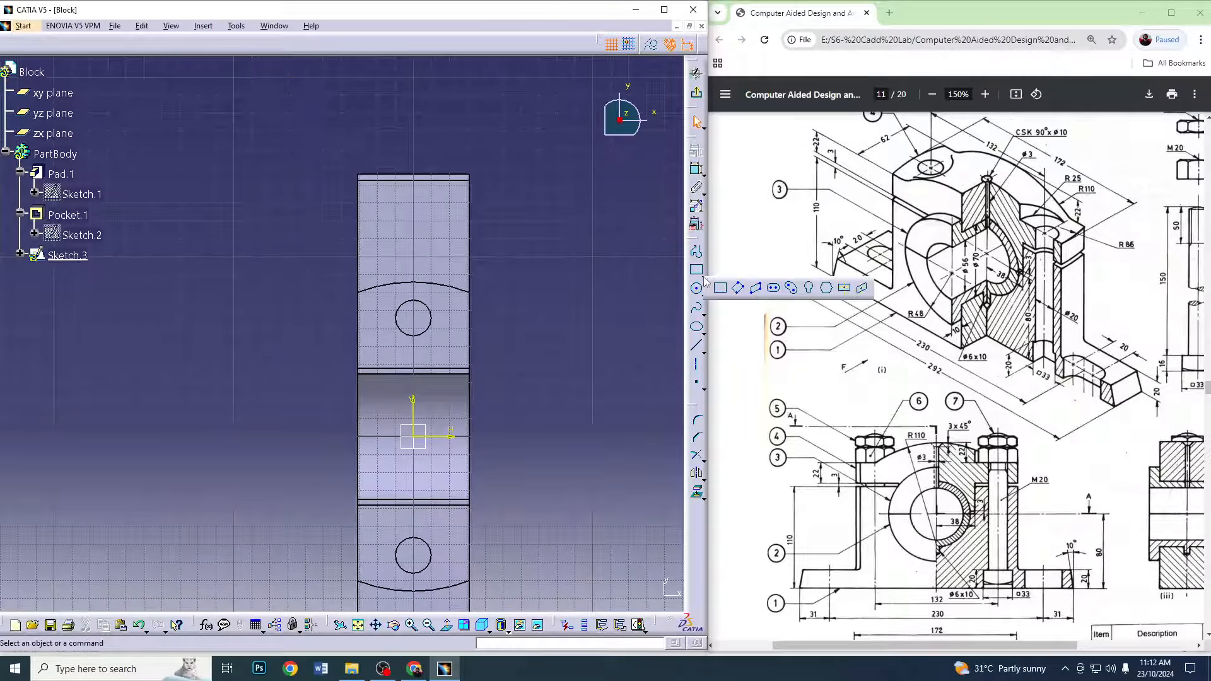
pyautogui.click(774, 288)
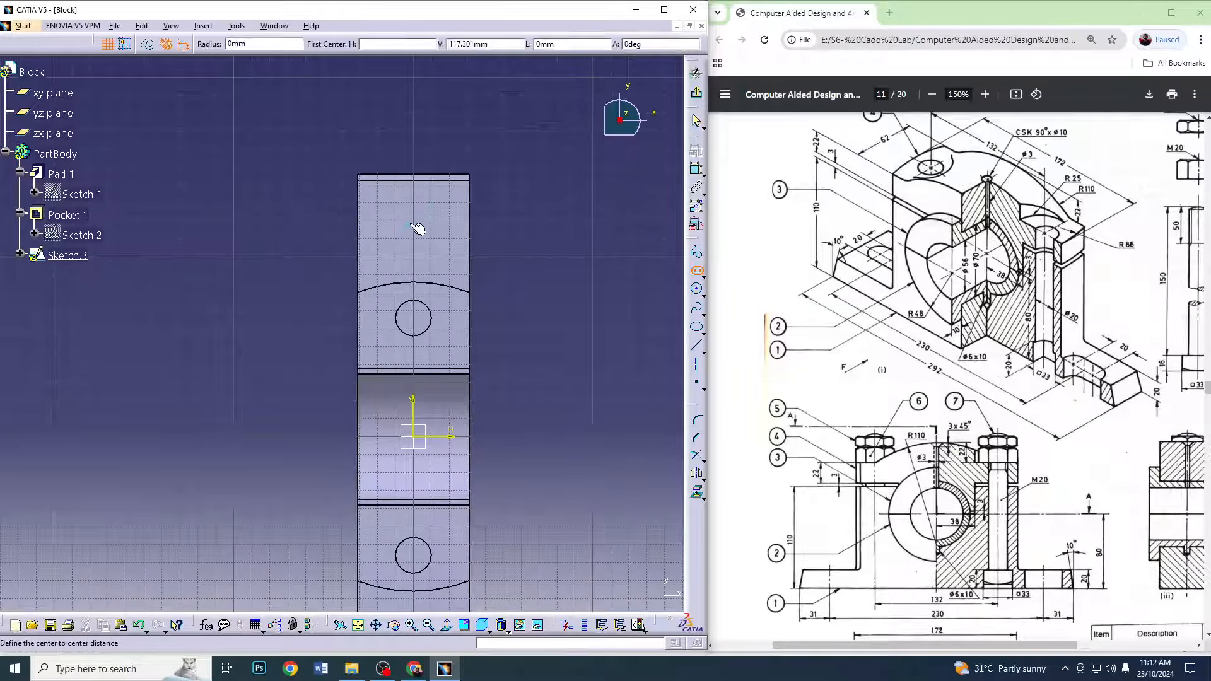
pyautogui.click(416, 206)
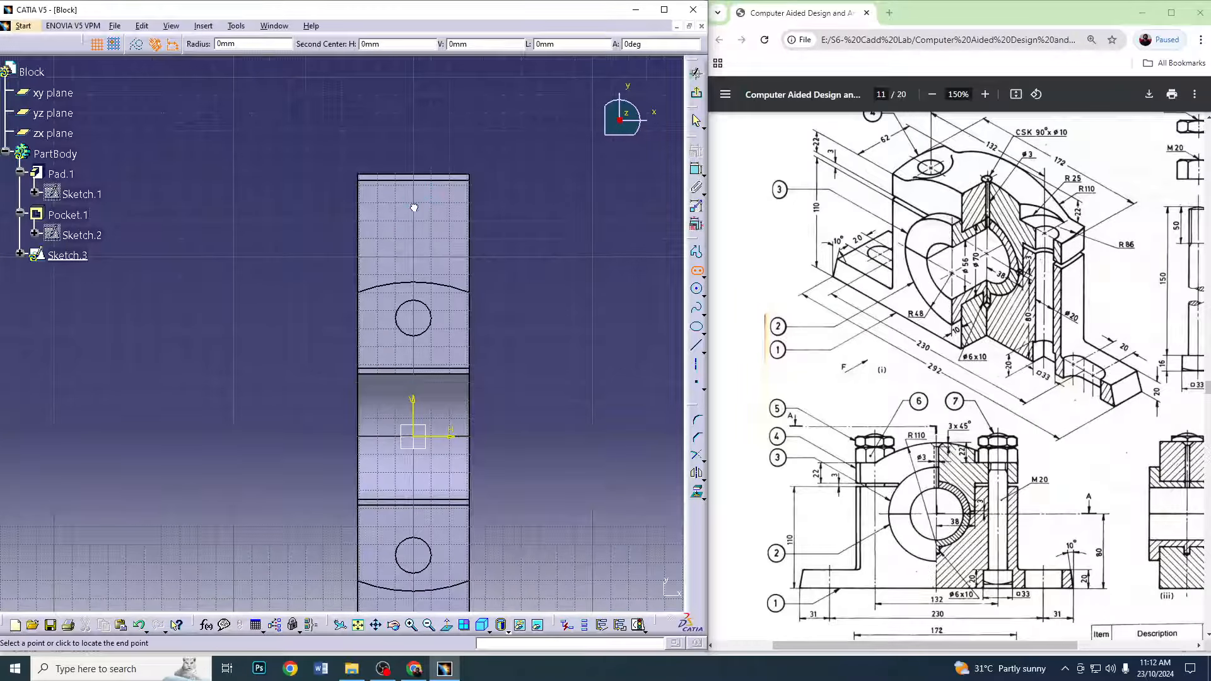
pyautogui.click(420, 245)
pyautogui.click(449, 242)
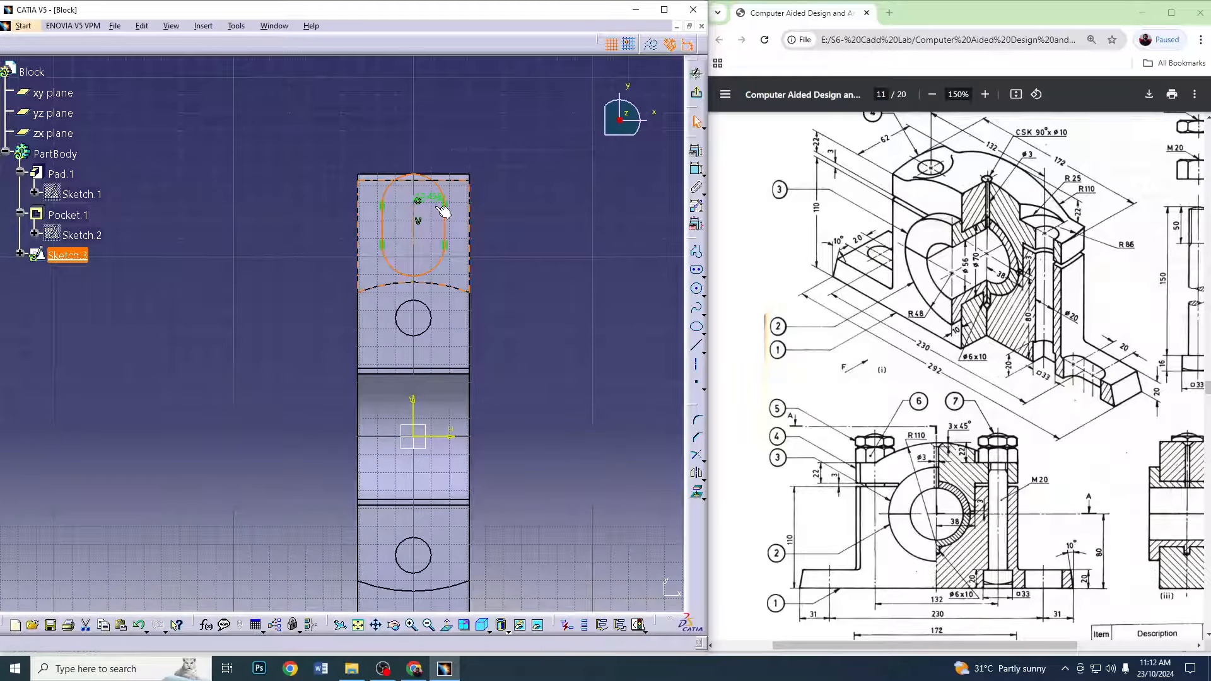
# Dimension the elongated hole's straight side as 20 mm and set the hole's radius to 10 mm
pyautogui.click(696, 168)
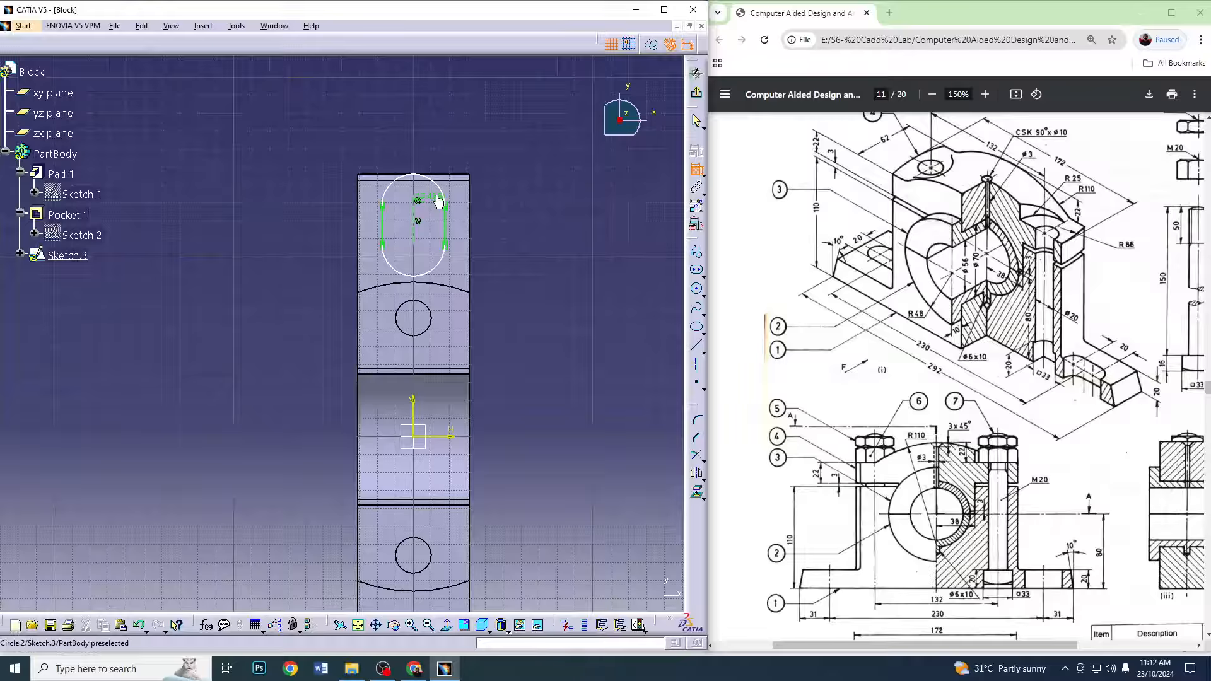
pyautogui.click(454, 230)
pyautogui.click(514, 221)
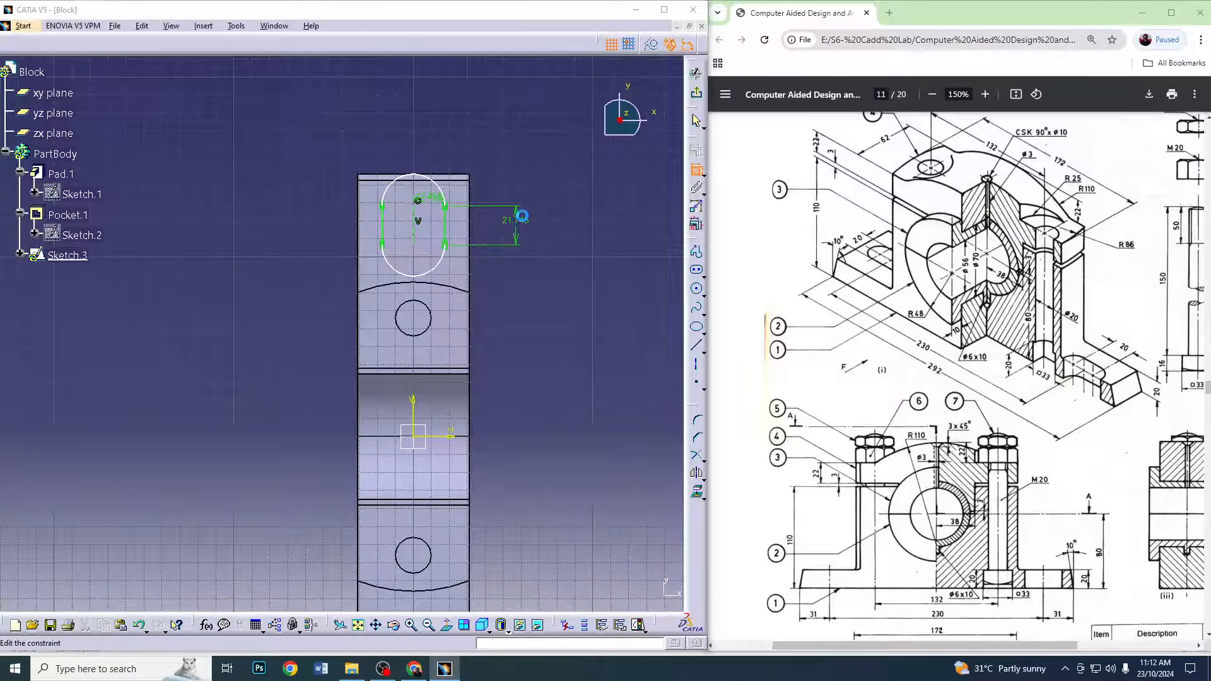
pyautogui.doubleClick(514, 221)
pyautogui.write('20')
pyautogui.press('Return')
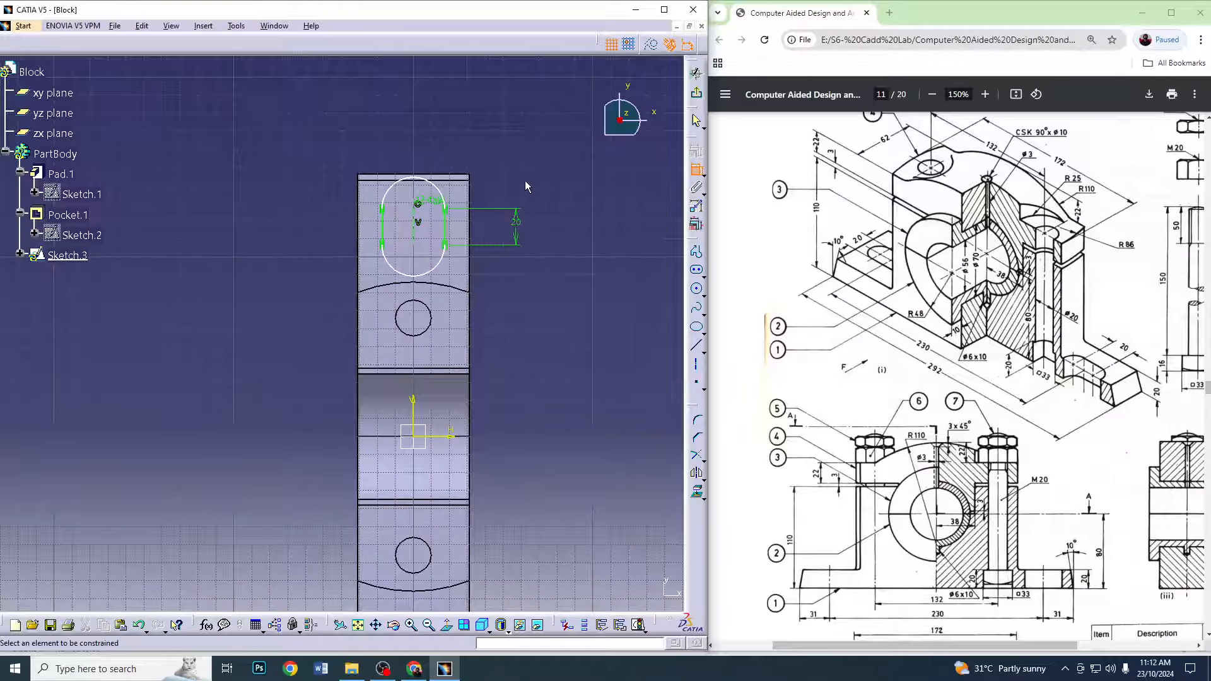
pyautogui.doubleClick(436, 208)
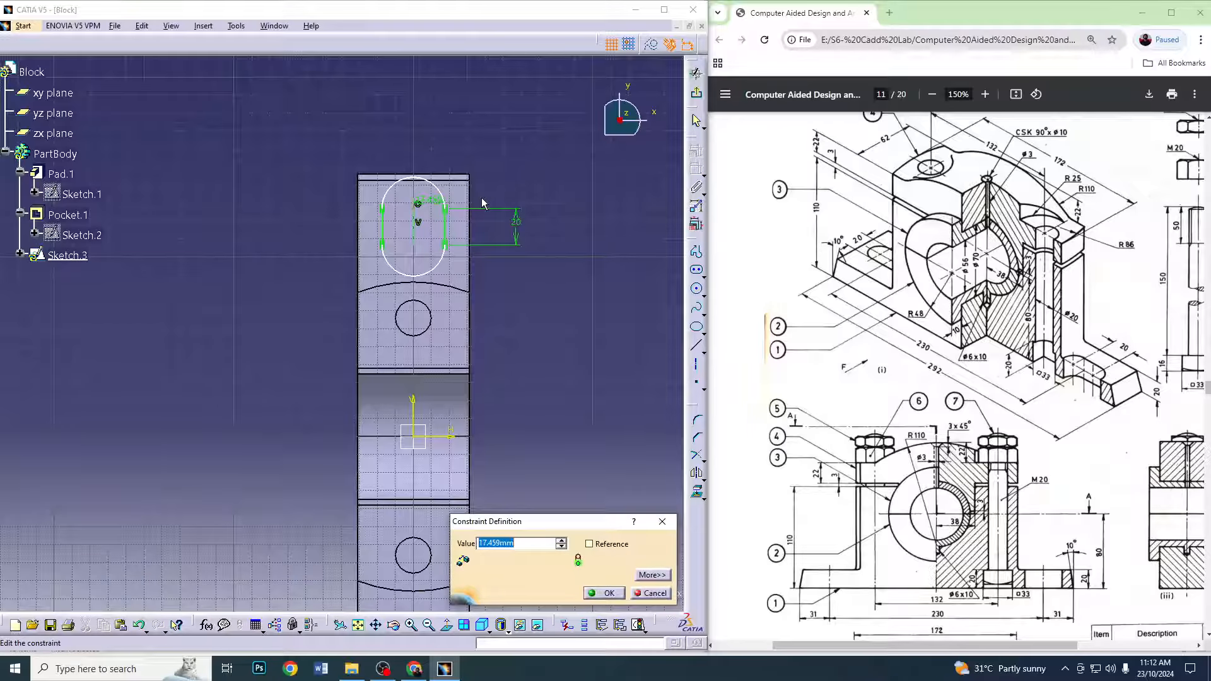
pyautogui.write('10')
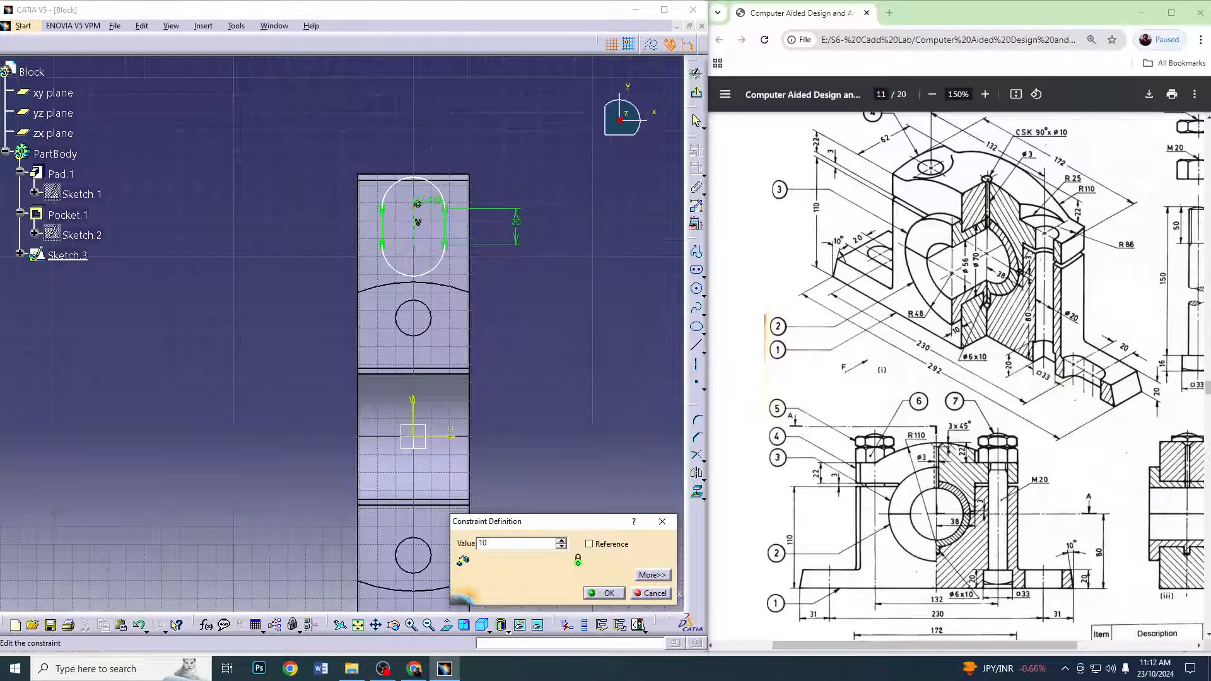
pyautogui.press('Return')
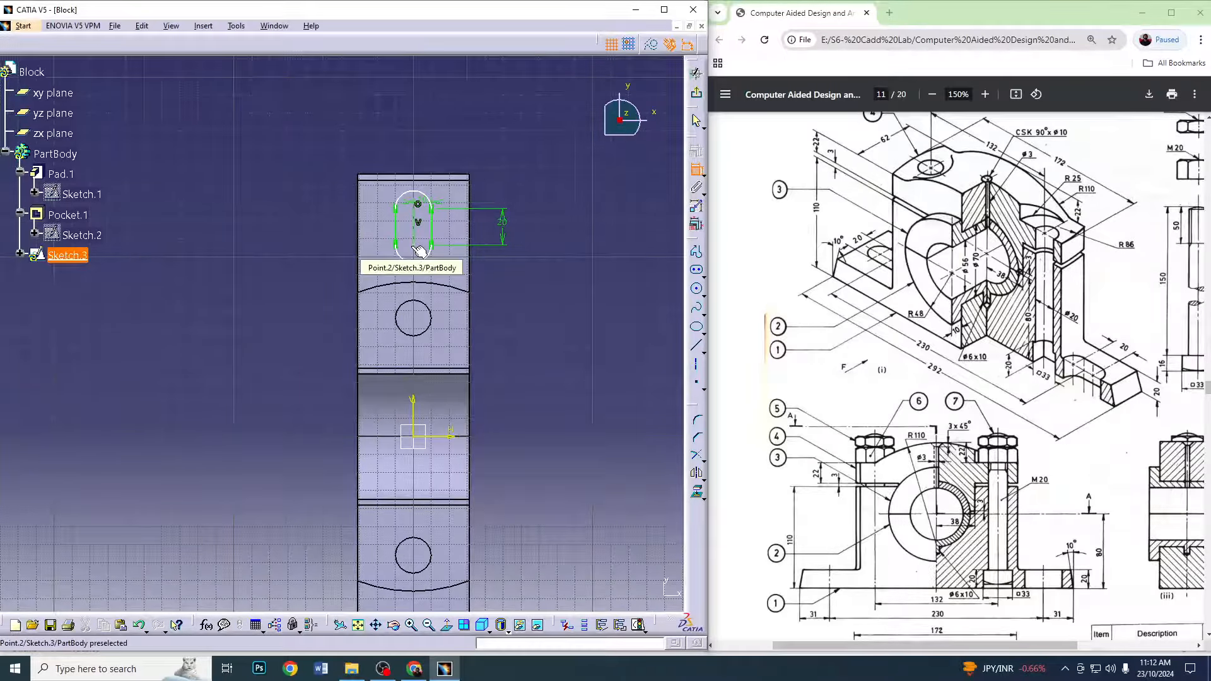
# Dimension the distance from the elongated hole's inner arc centre to the horizontal axis and set it to 105 mm
pyautogui.click(435, 436)
pyautogui.click(527, 338)
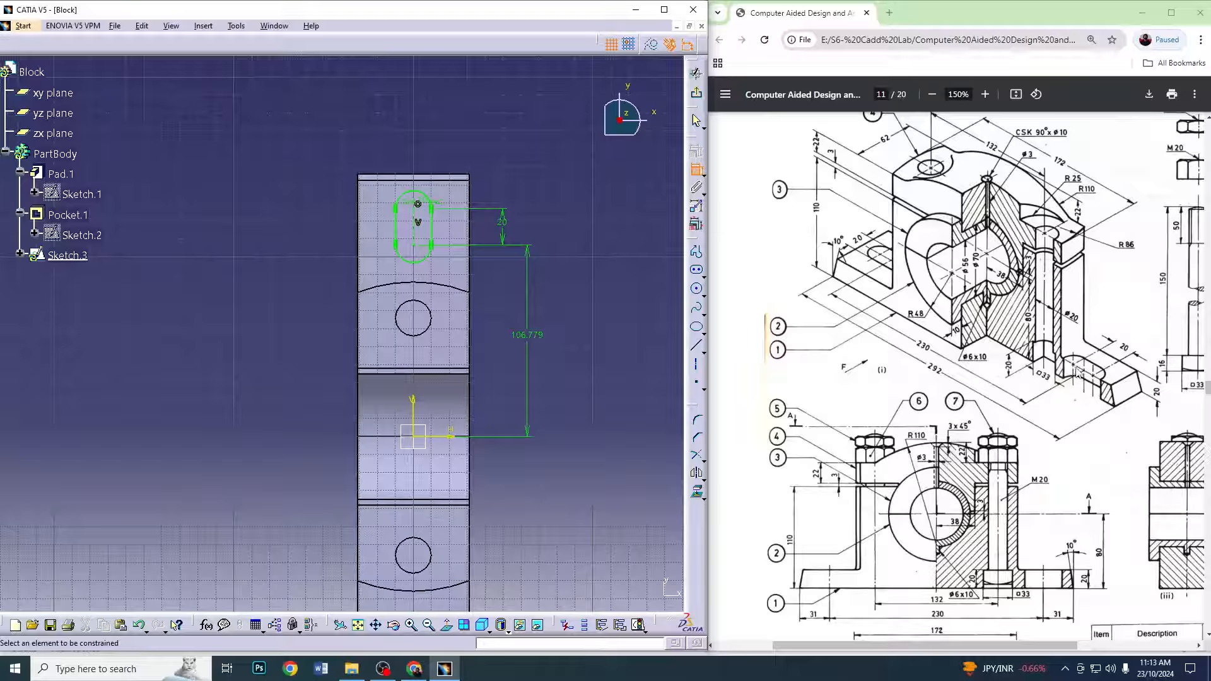
pyautogui.doubleClick(529, 335)
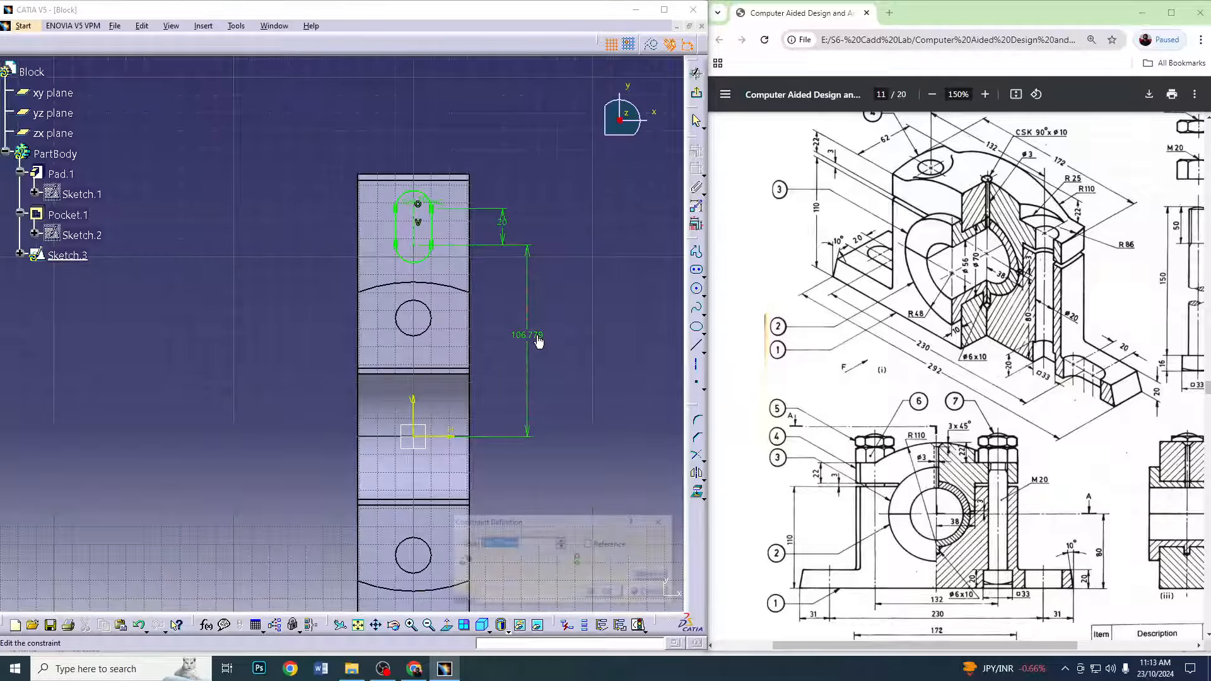
pyautogui.write('105')
pyautogui.press('Return')
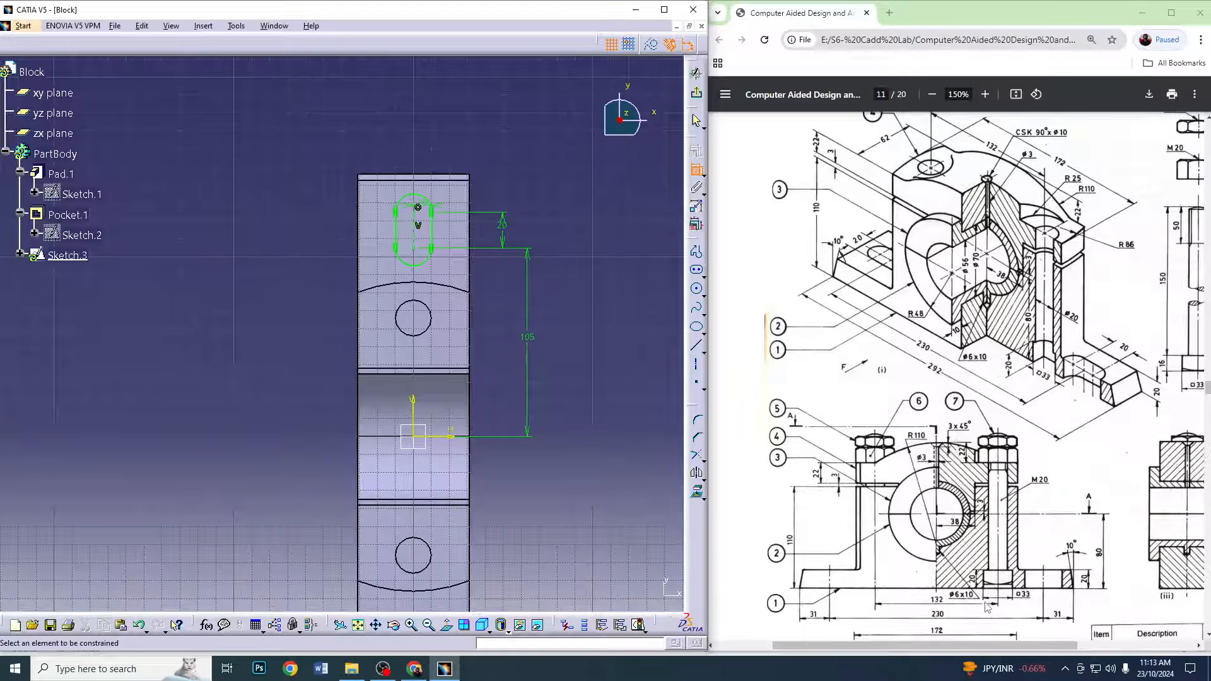
# Draw a centred rectangle about 20 mm wide and 11.5 mm high on the vertical axis, about 85 mm above the horizontal axis
pyautogui.click(702, 274)
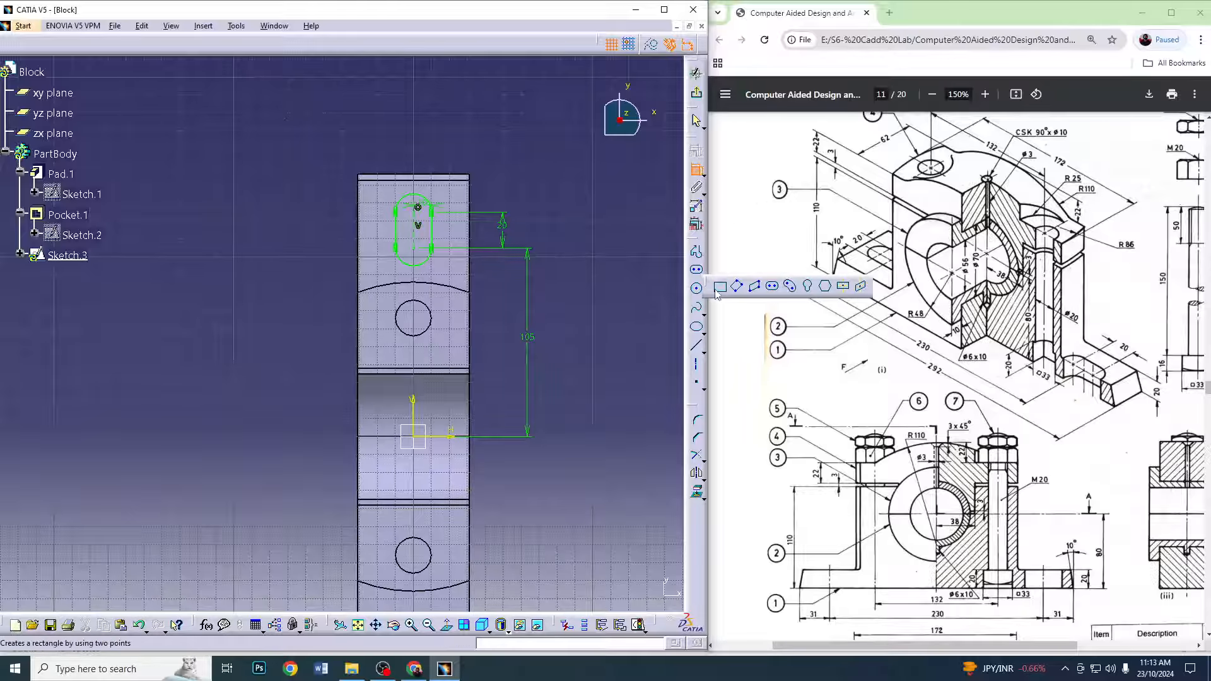
pyautogui.click(845, 288)
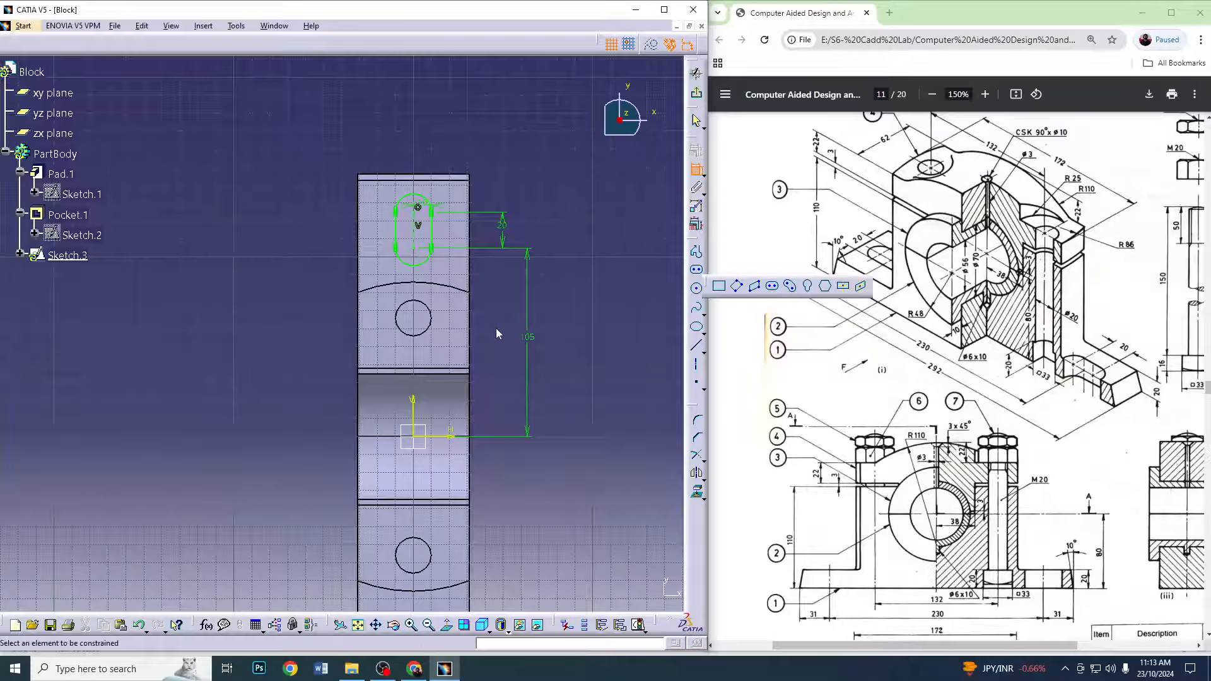
pyautogui.click(415, 284)
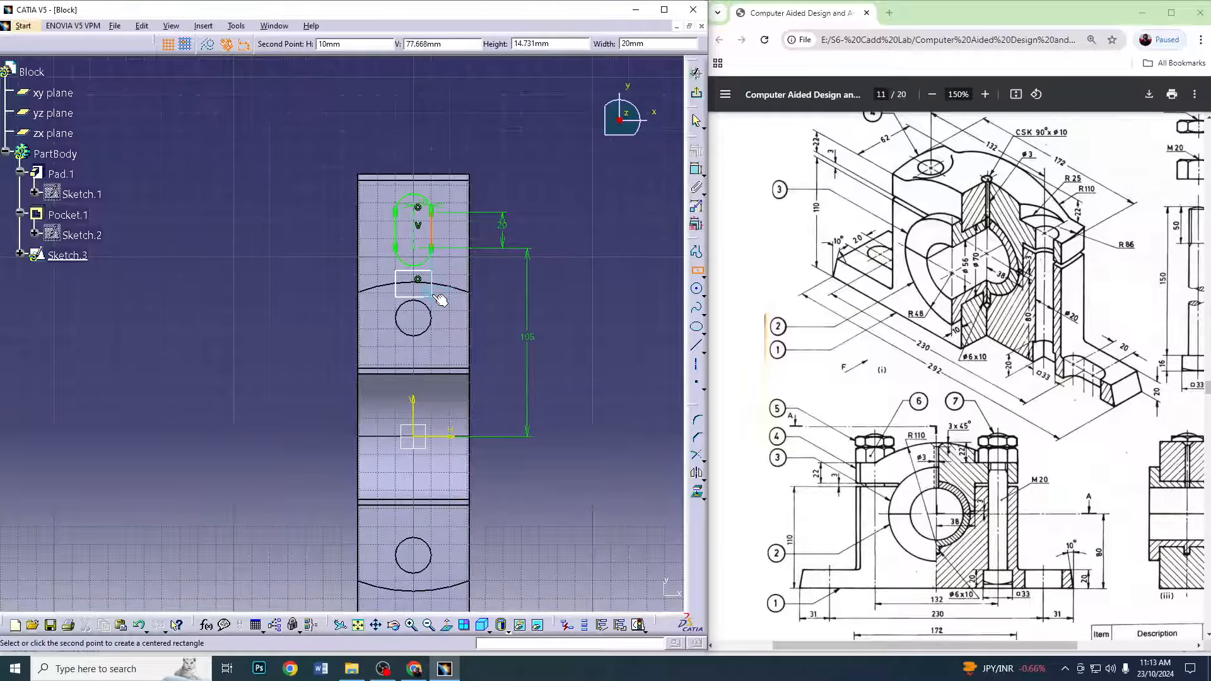
pyautogui.click(432, 294)
# Dimension the rectangle's height and set it to 33 mm
pyautogui.click(683, 201)
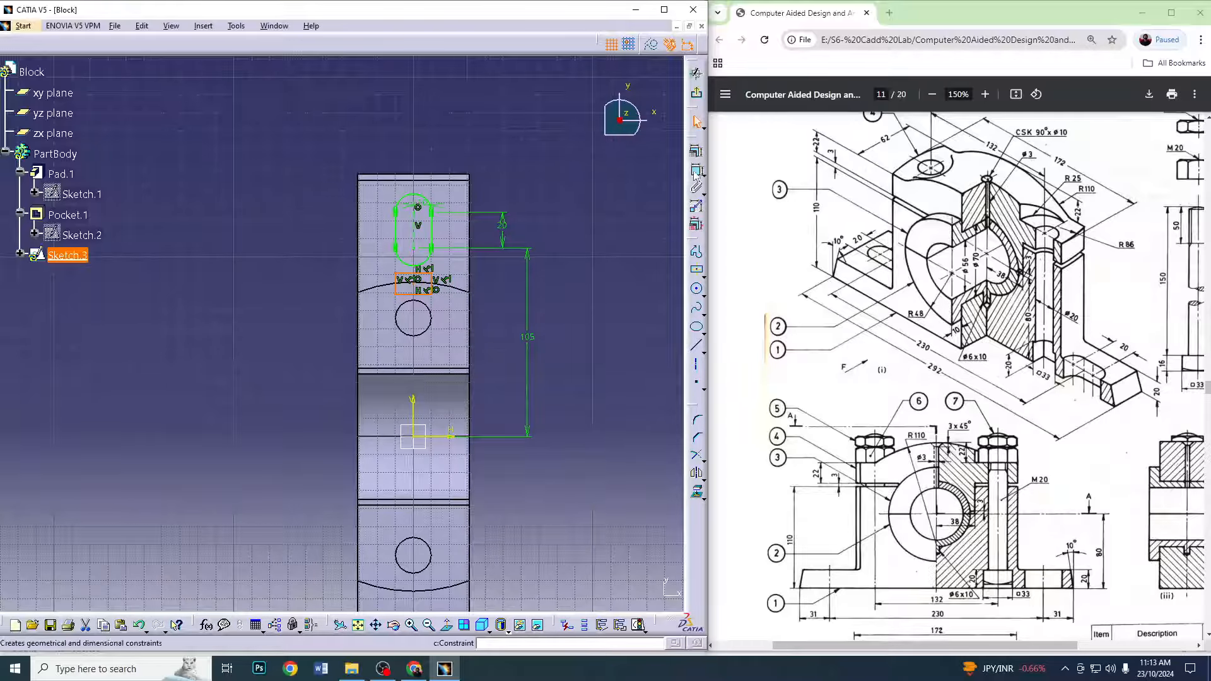
pyautogui.click(395, 284)
pyautogui.click(305, 274)
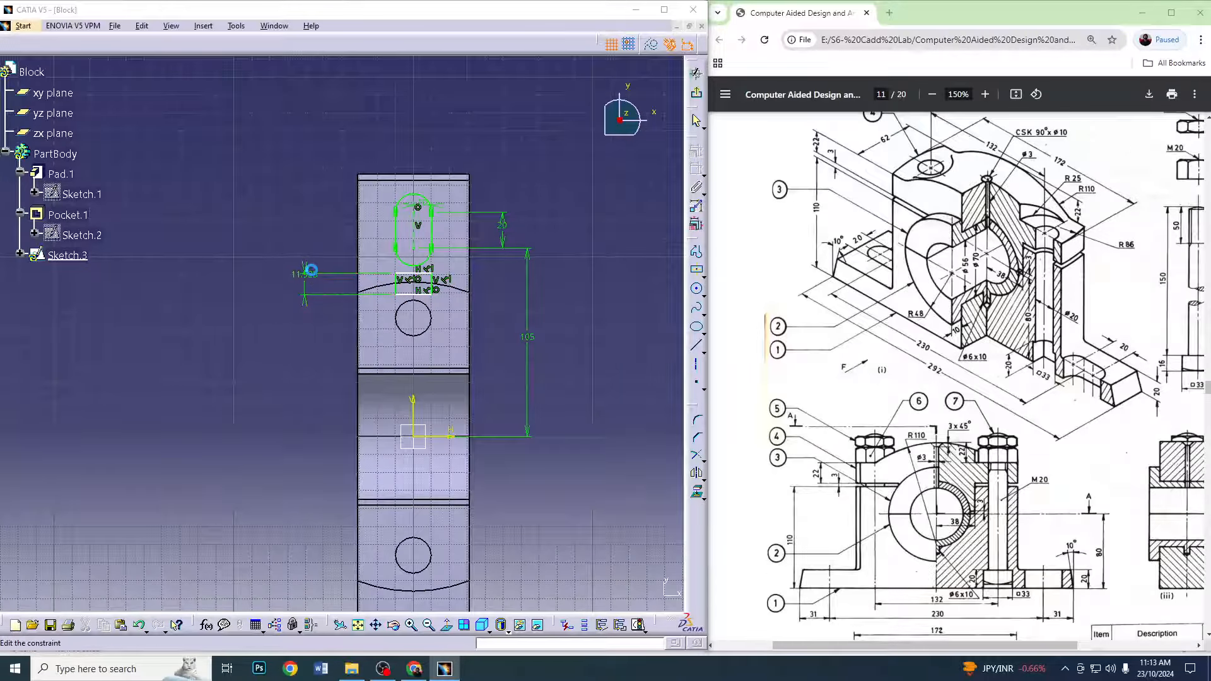
pyautogui.doubleClick(323, 266)
pyautogui.write('33')
pyautogui.press('Return')
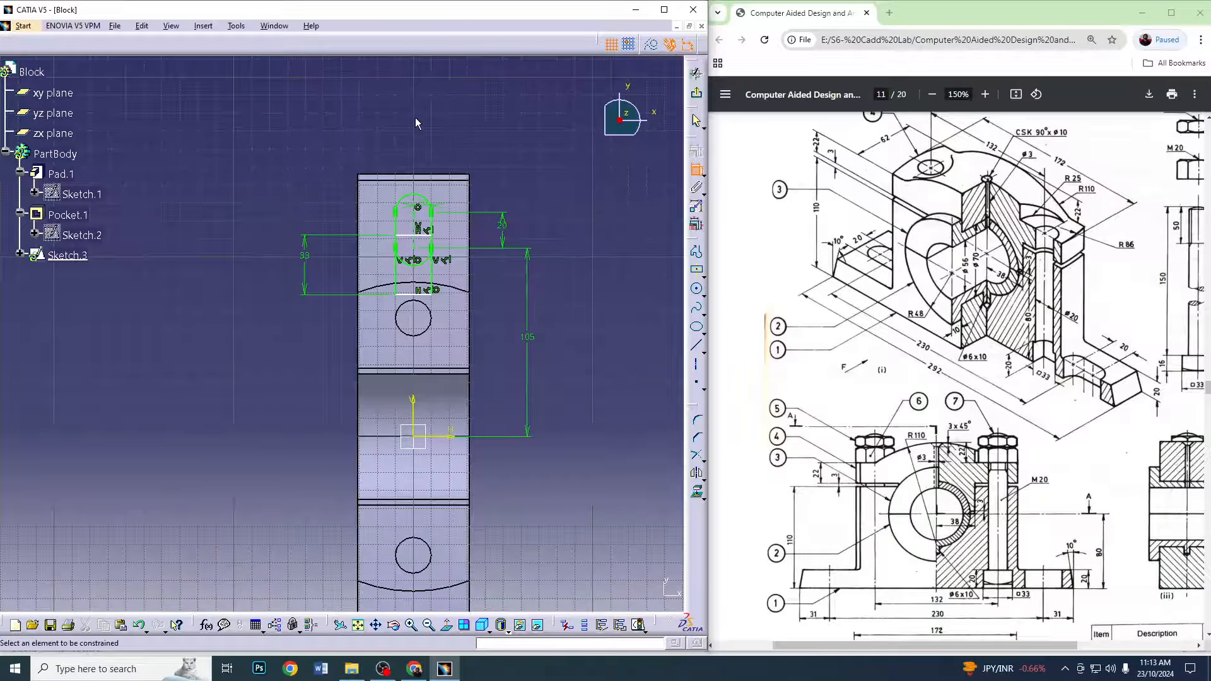
# Set the rectangle's width to 33 mm and delete the coincidence constraint tying its side to the elongated hole
pyautogui.click(421, 293)
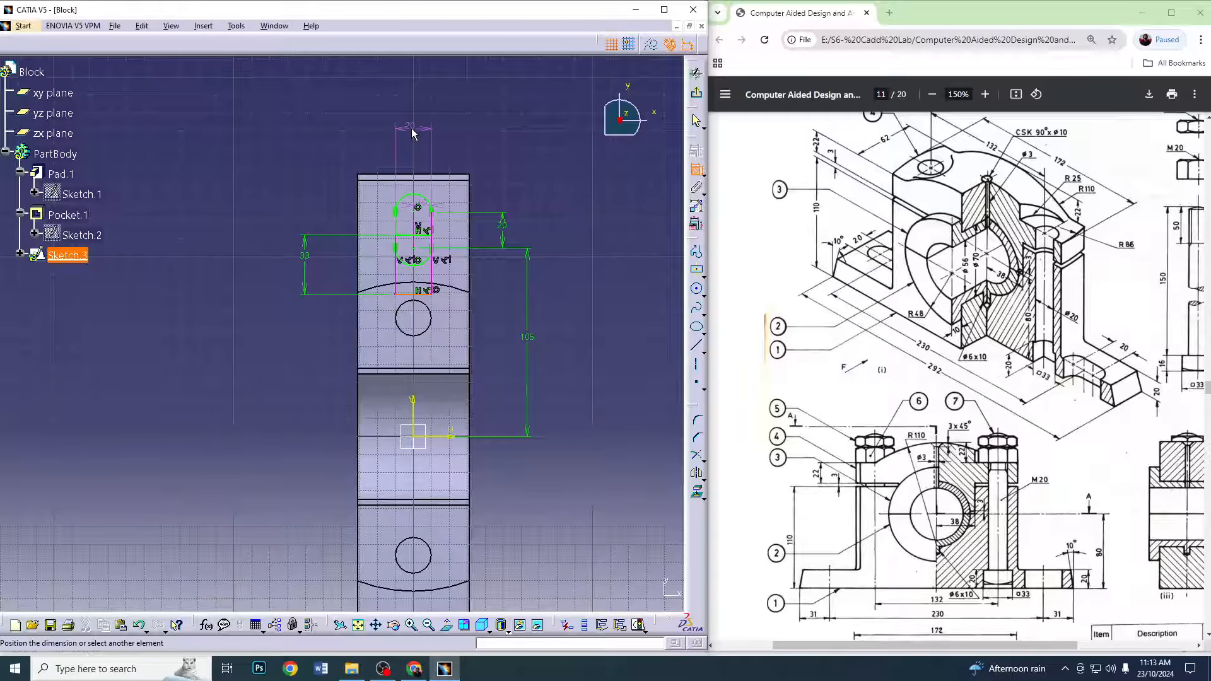
pyautogui.click(413, 132)
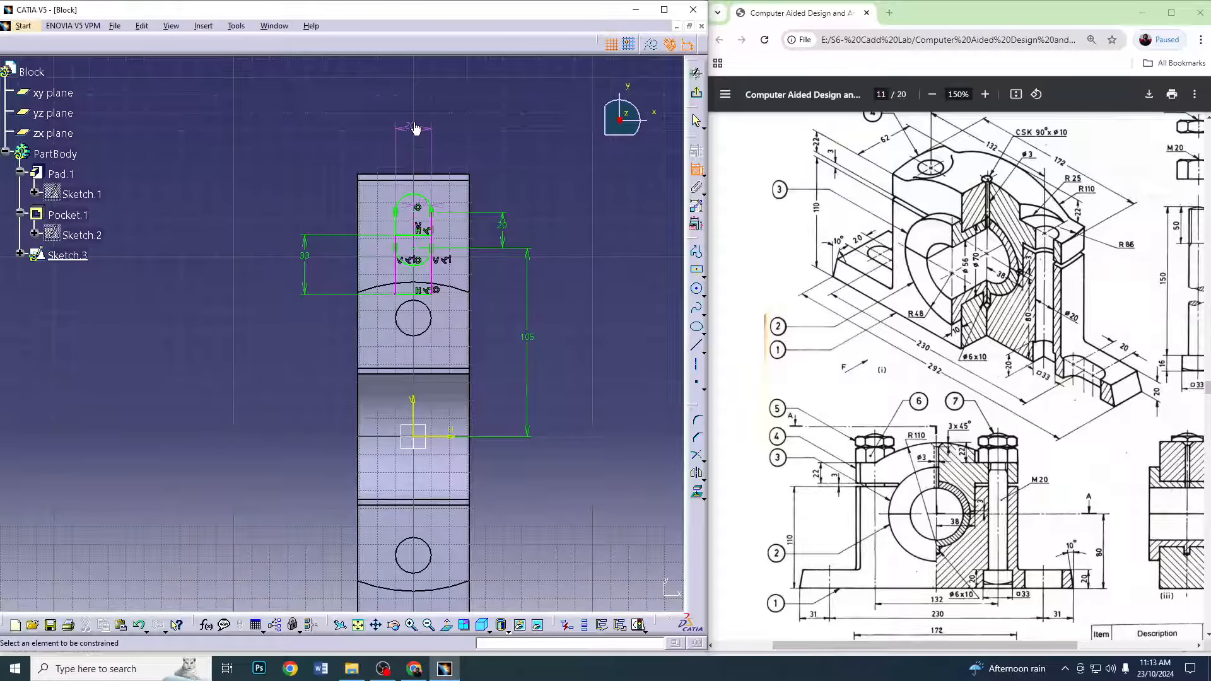
pyautogui.doubleClick(414, 123)
pyautogui.write('33')
pyautogui.press('Return')
pyautogui.click(436, 290)
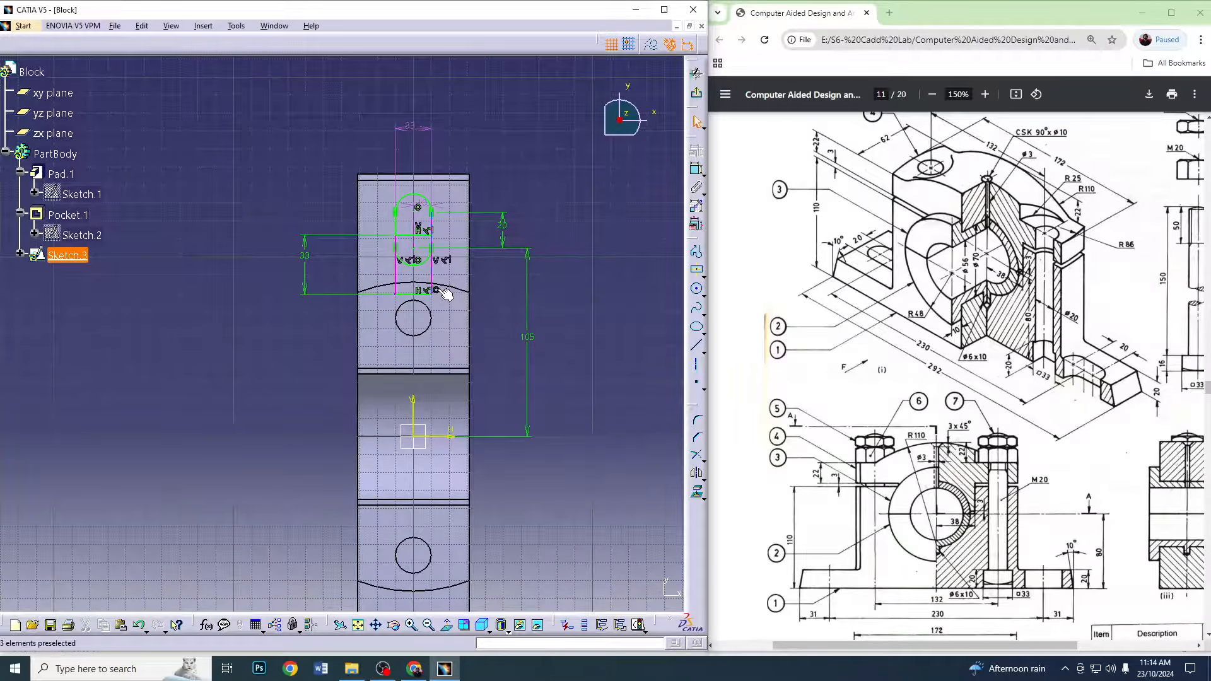
pyautogui.press('Delete')
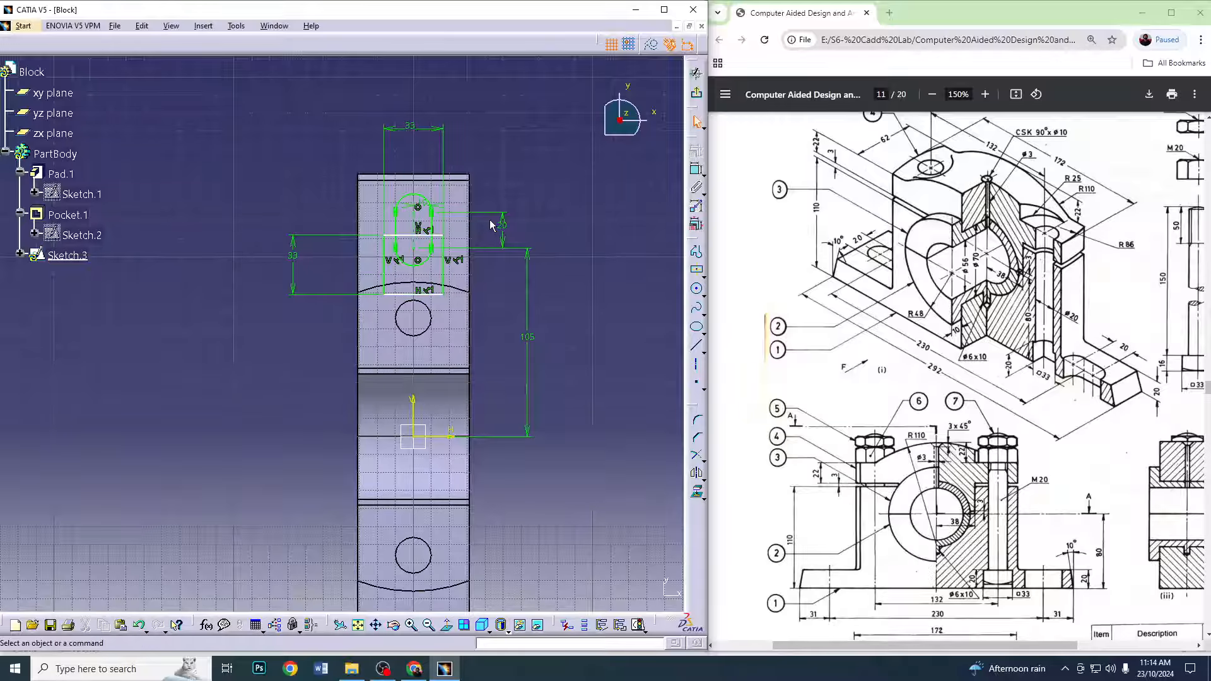
# Dimension the distance from the square's centre to the horizontal axis and set it to 66 mm
pyautogui.click(697, 170)
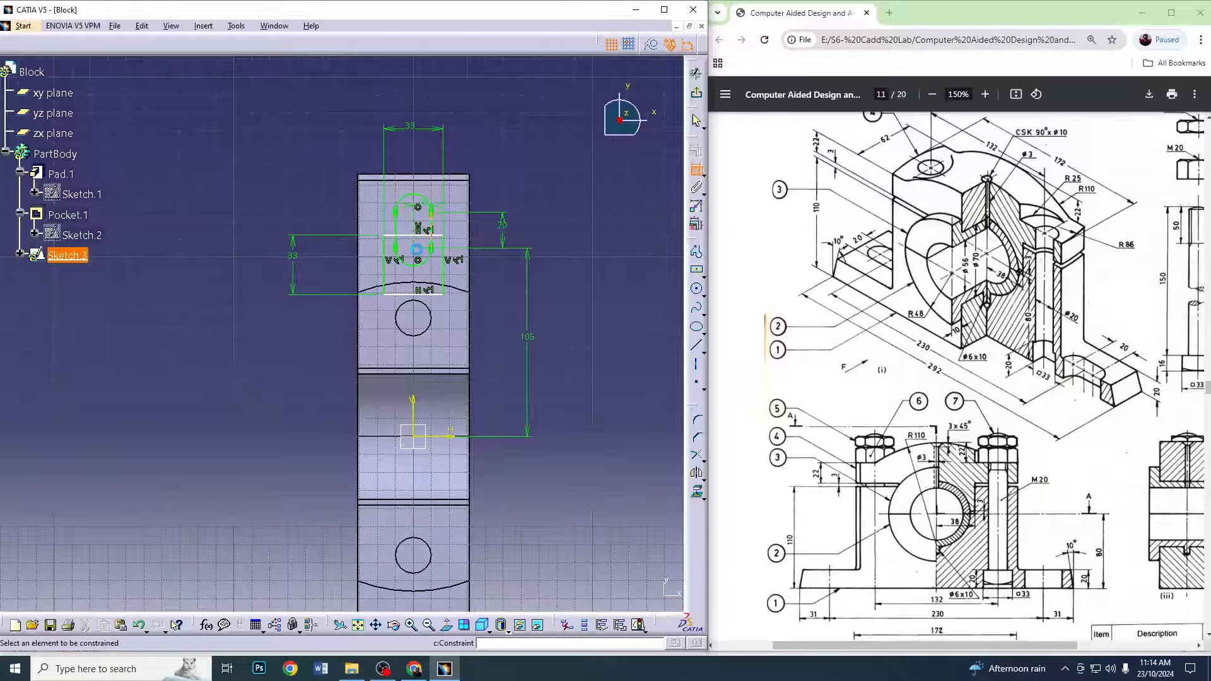
pyautogui.click(419, 264)
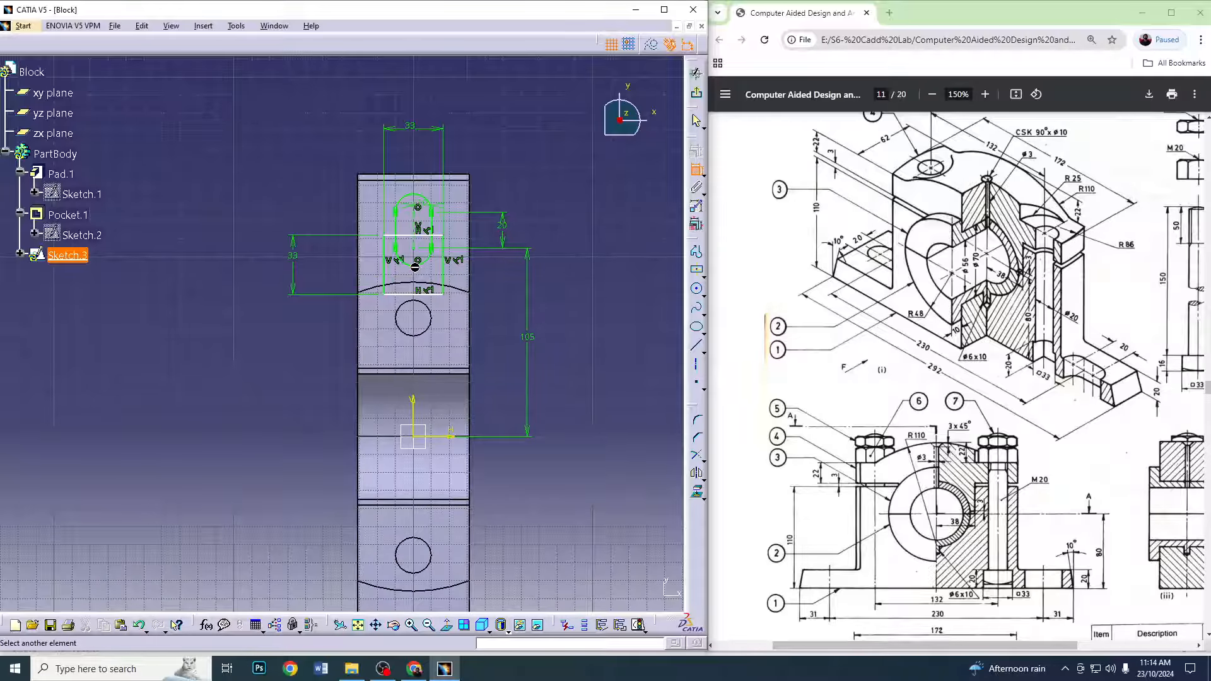
pyautogui.click(440, 436)
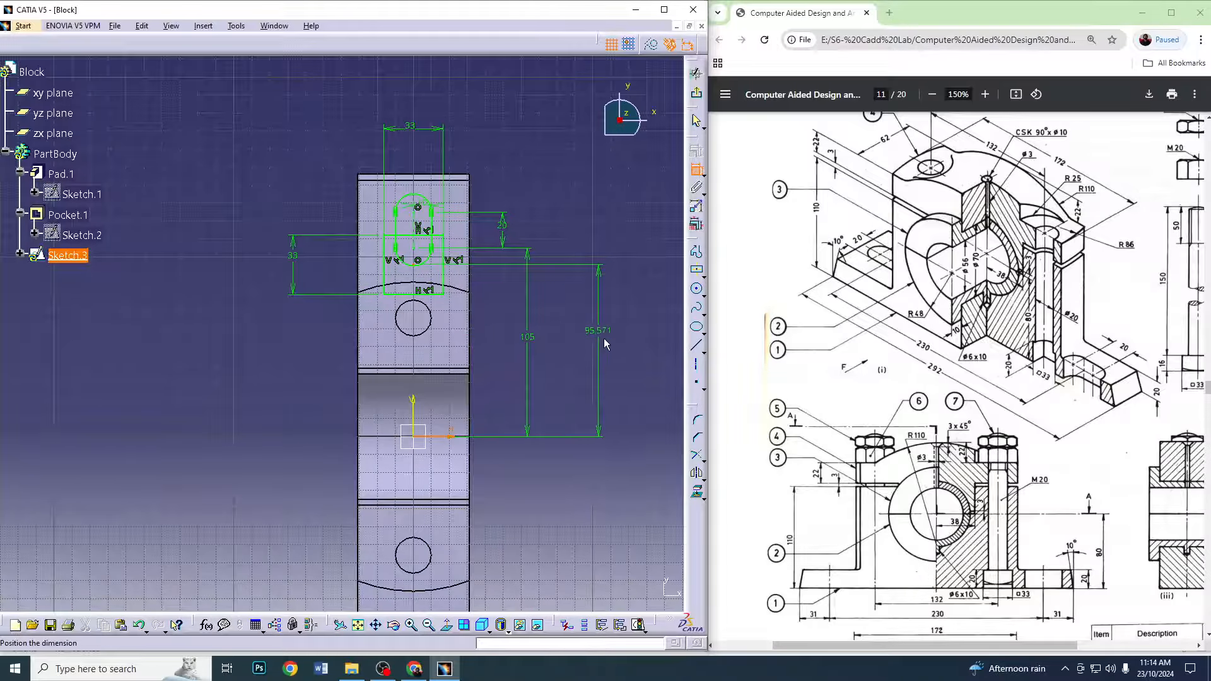
pyautogui.click(607, 350)
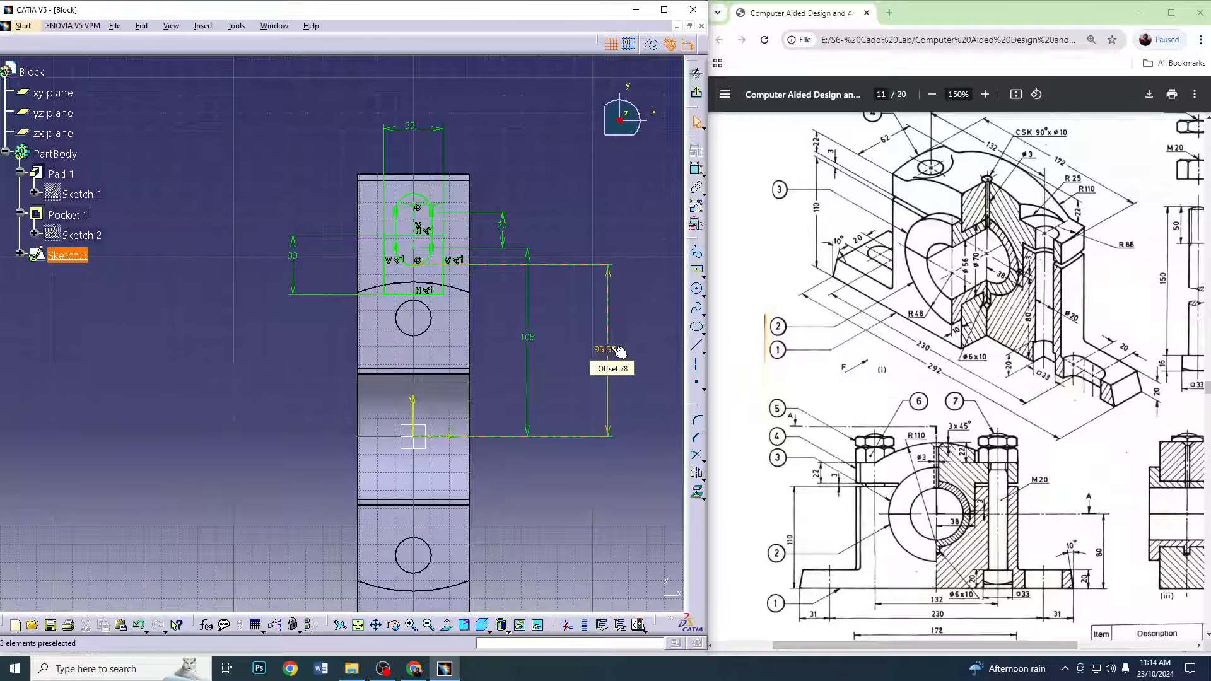
pyautogui.doubleClick(619, 352)
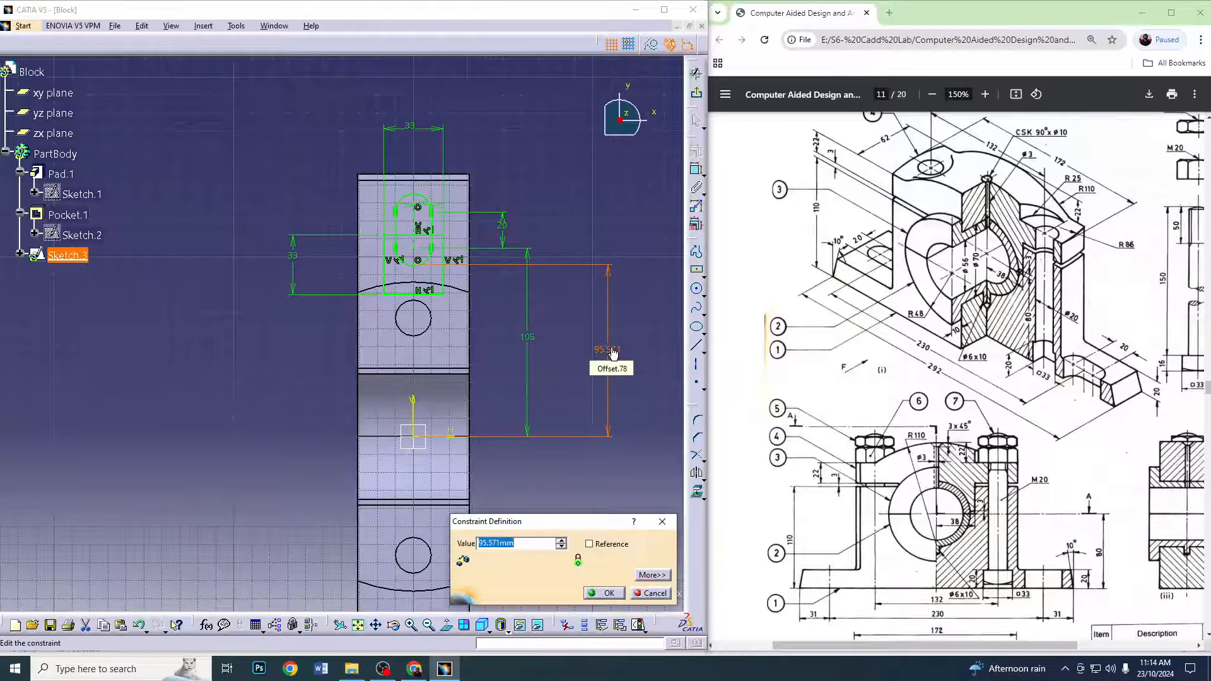
pyautogui.write('66')
pyautogui.press('Return')
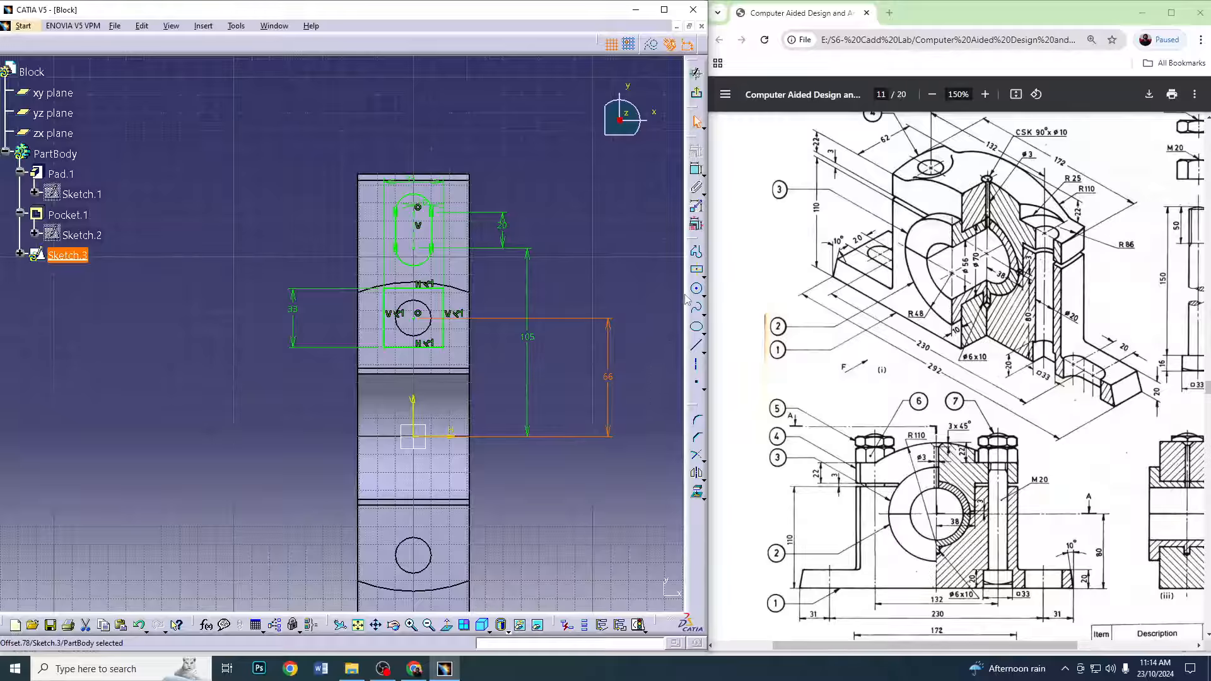
# Mirror the elongated hole and the 33 mm square about the horizontal axis, and finish the sketch
pyautogui.click(696, 473)
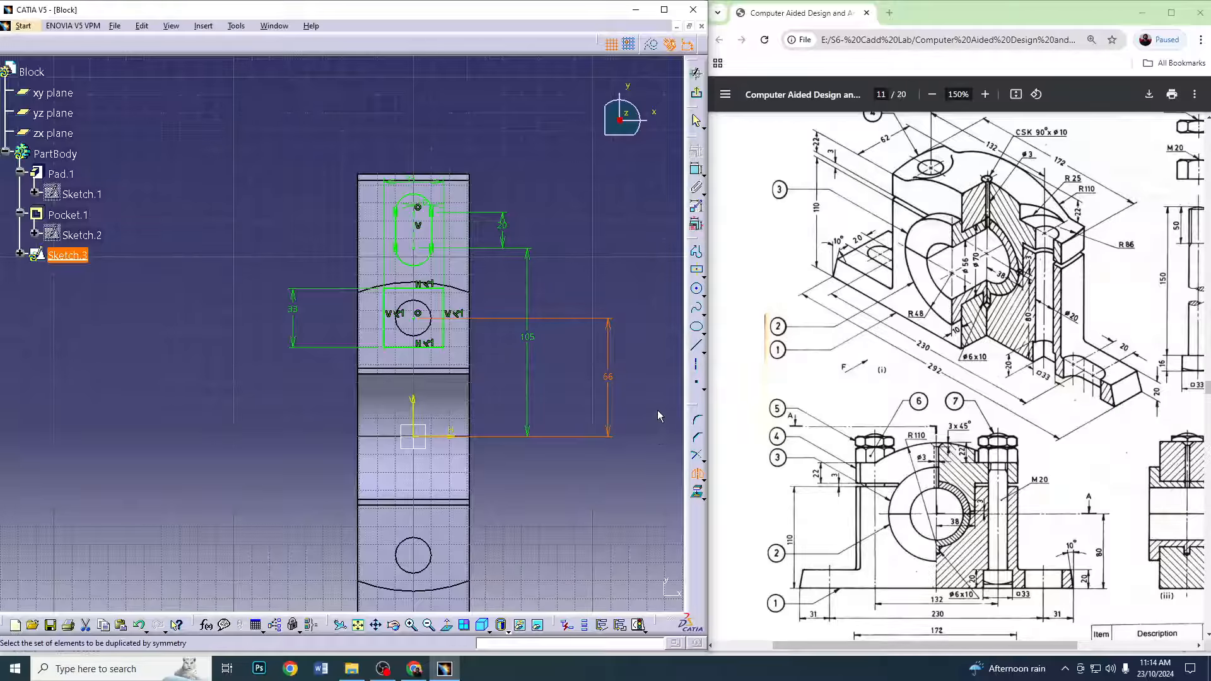
pyautogui.moveTo(659, 138); pyautogui.dragTo(286, 290)
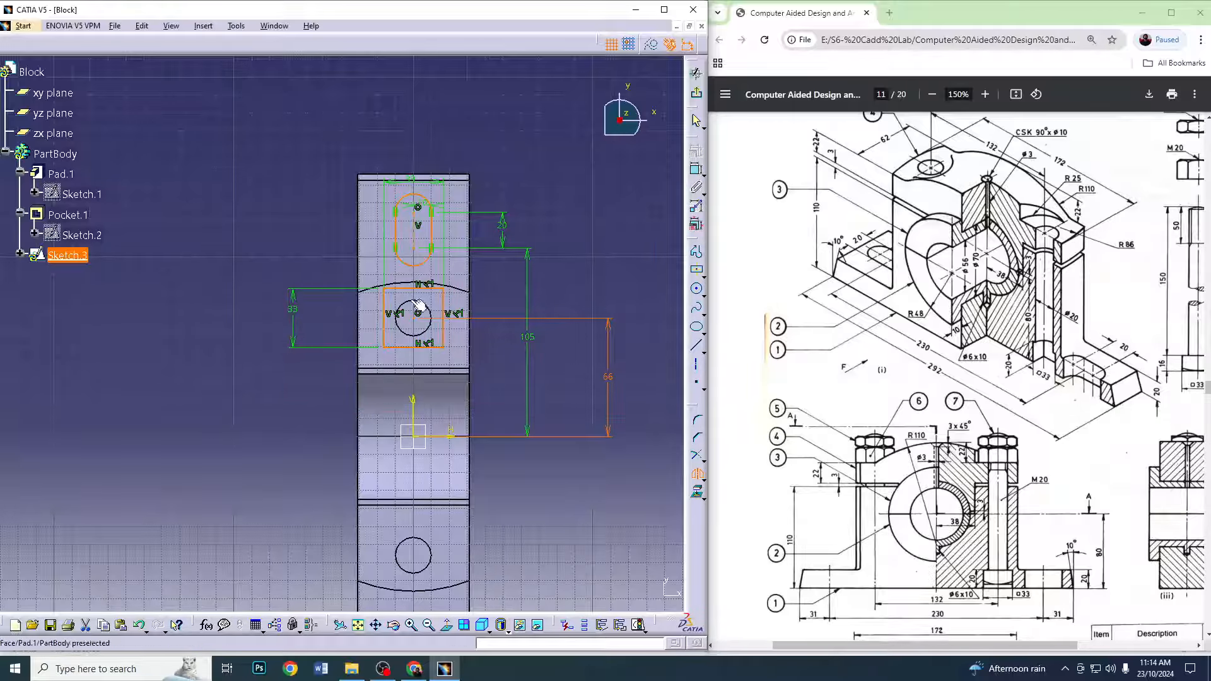
pyautogui.click(445, 435)
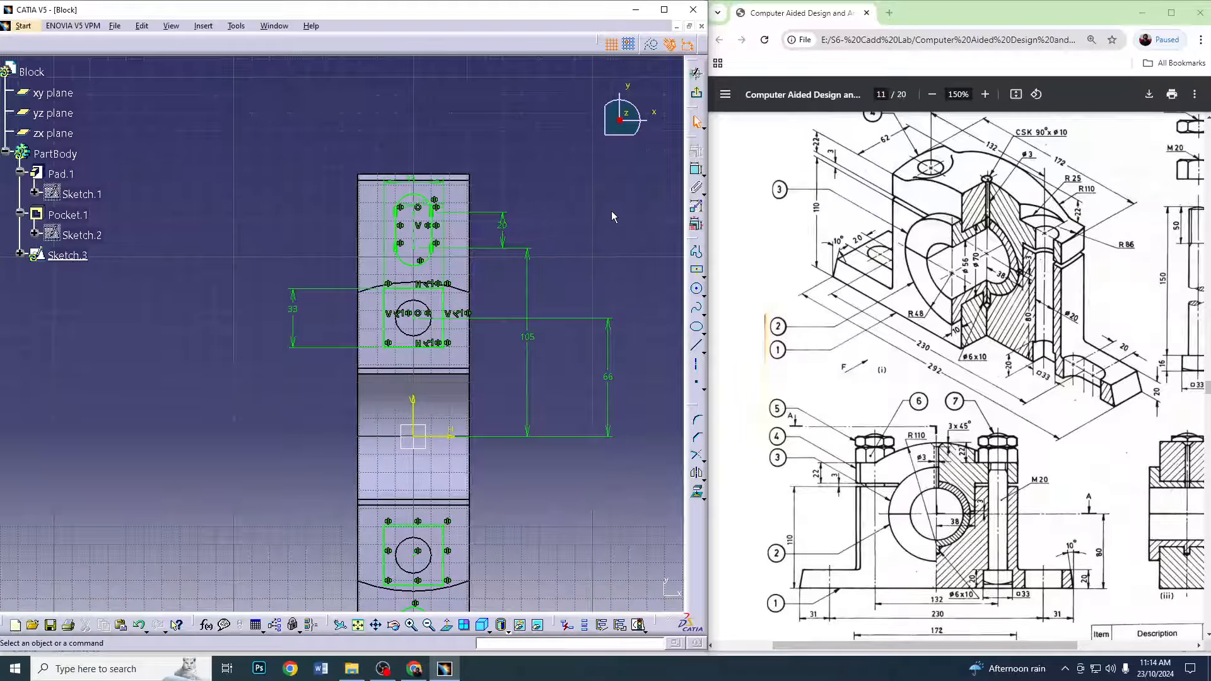
pyautogui.click(696, 73)
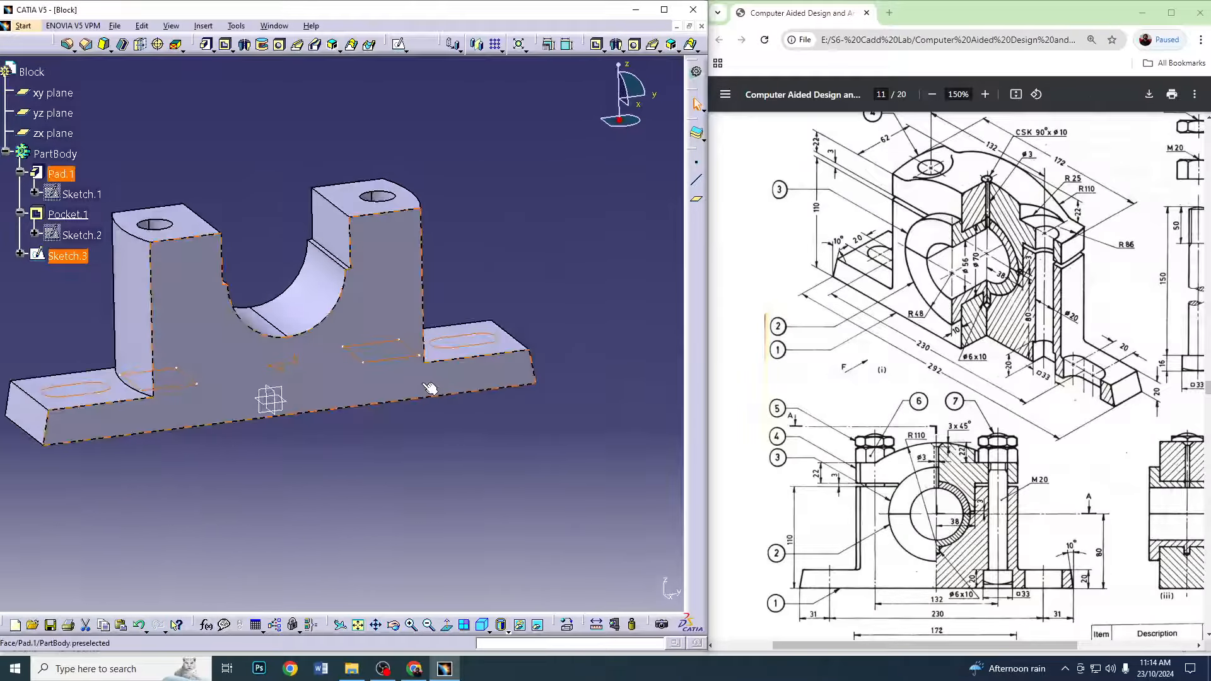
# Pocket the slot and square profiles through the base with the Up to last limit
pyautogui.click(225, 44)
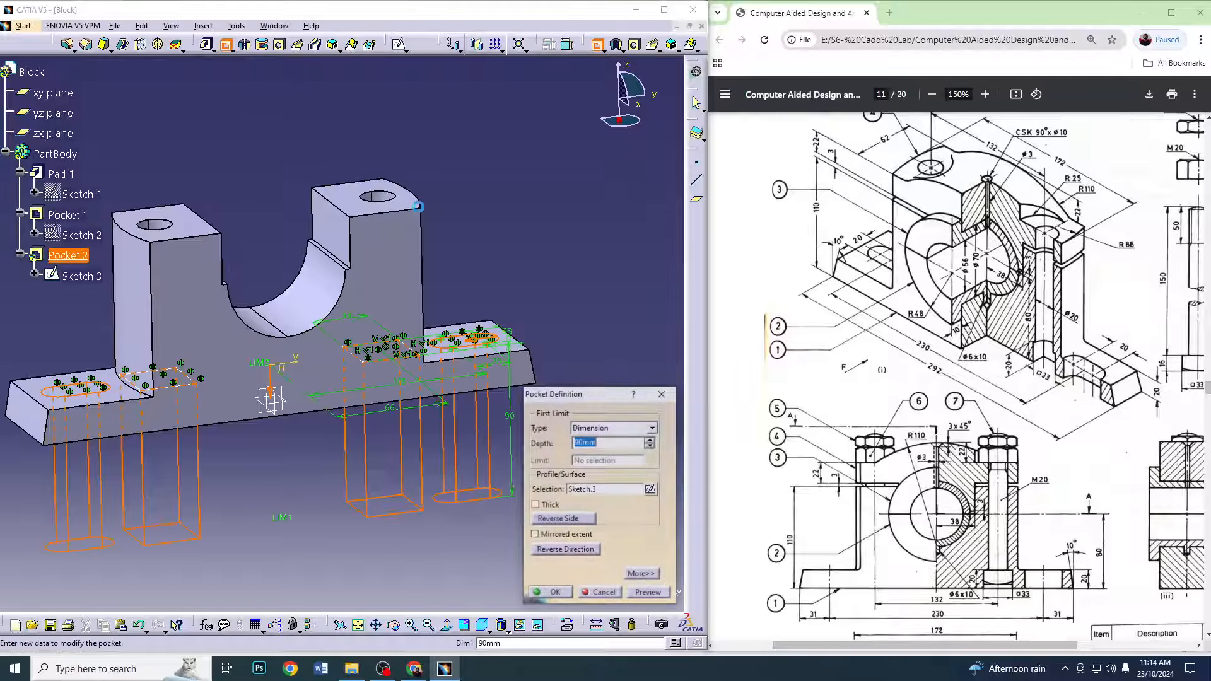
pyautogui.click(609, 429)
pyautogui.click(587, 459)
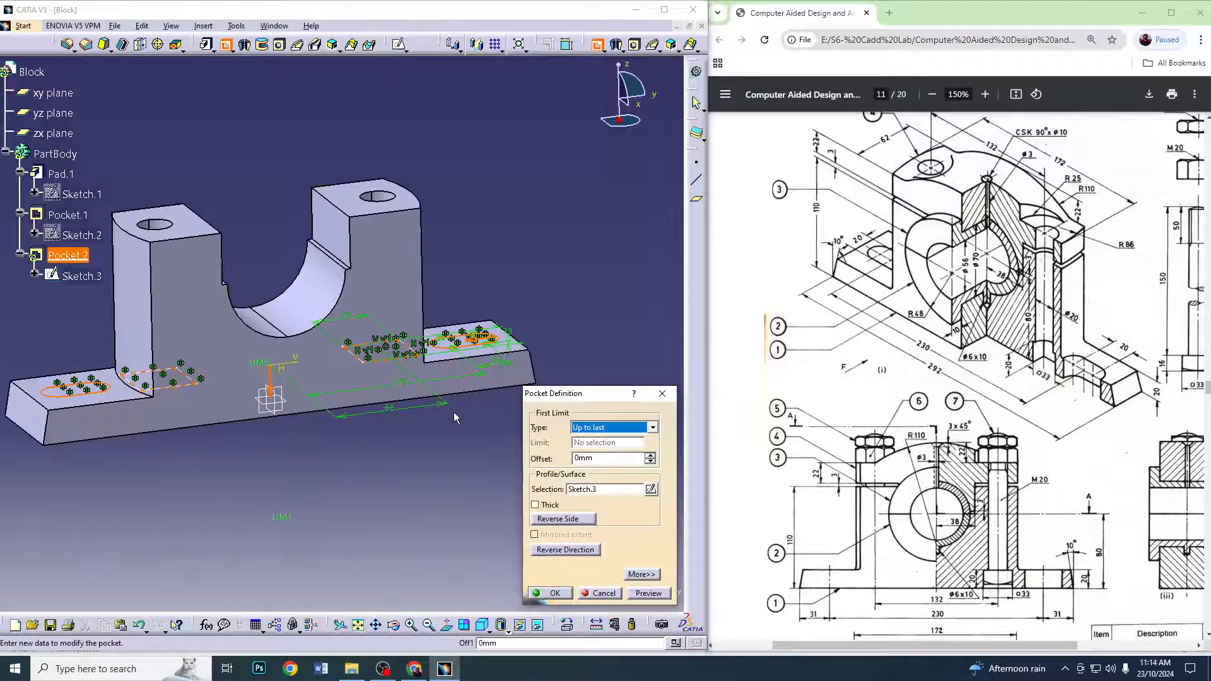
pyautogui.moveTo(410, 379); pyautogui.dragTo(316, 187, button='middle')
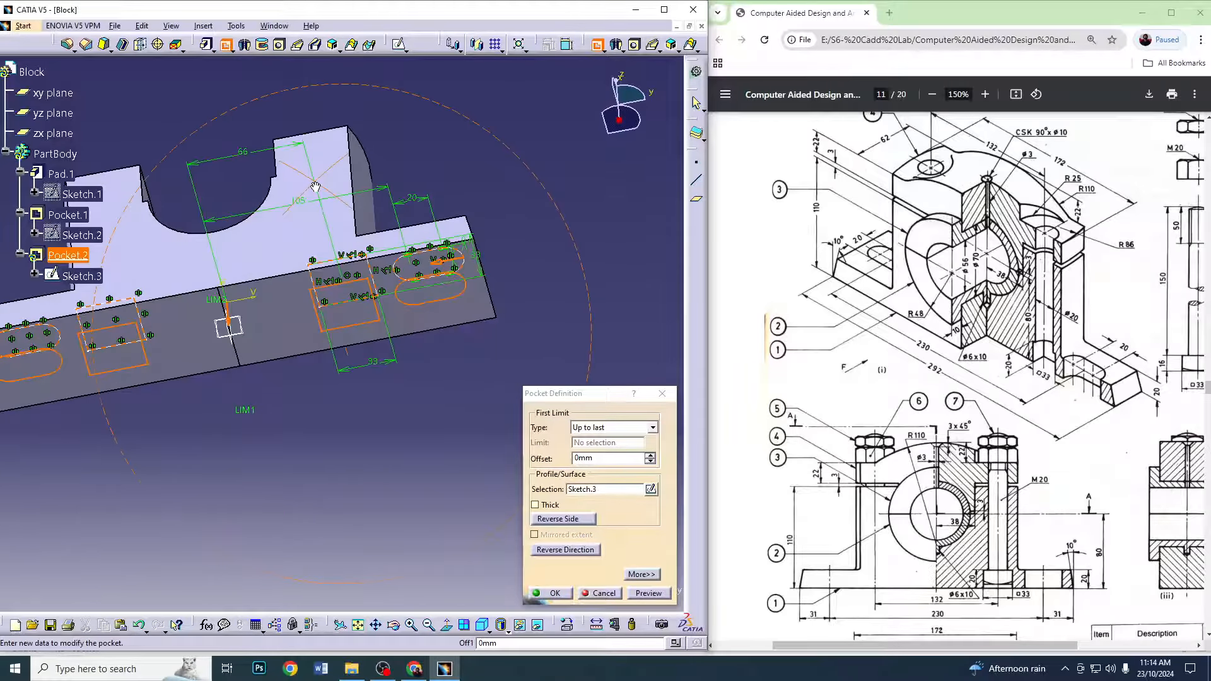
pyautogui.click(554, 593)
# Round the curved edge where one upright meets its foot with a 5 mm edge fillet
pyautogui.moveTo(415, 440); pyautogui.dragTo(404, 602, button='middle')
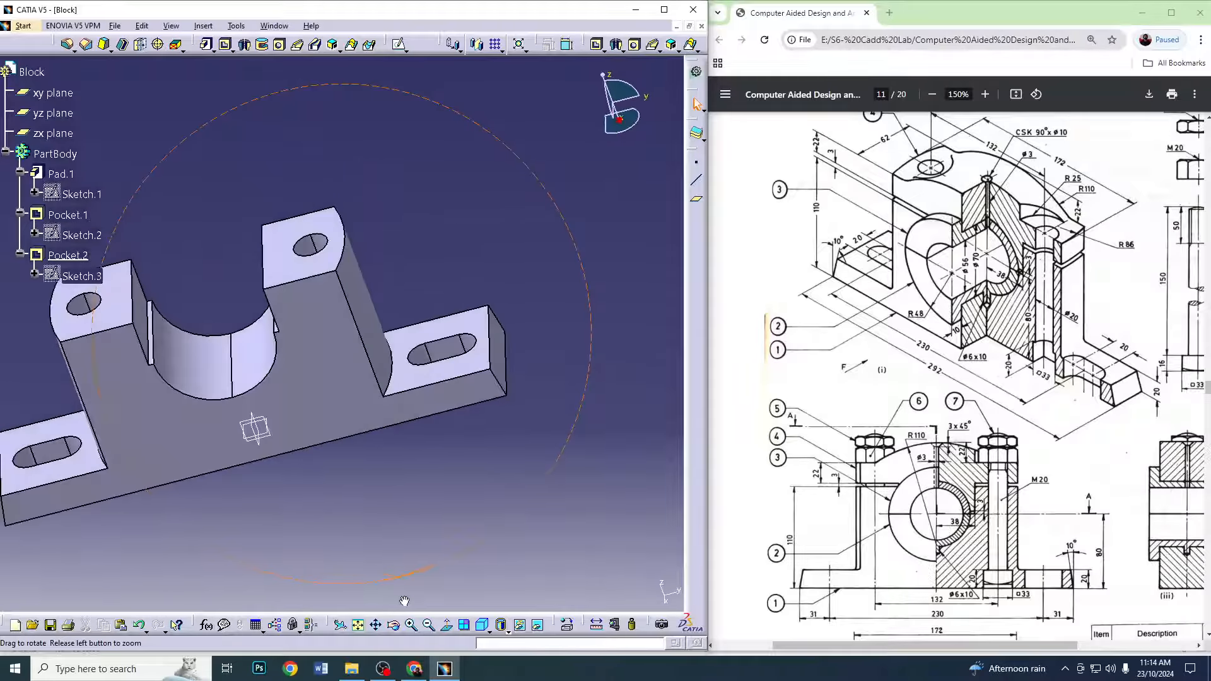
pyautogui.moveTo(217, 221); pyautogui.dragTo(365, 206, button='middle')
pyautogui.moveTo(124, 334); pyautogui.dragTo(422, 158, button='middle')
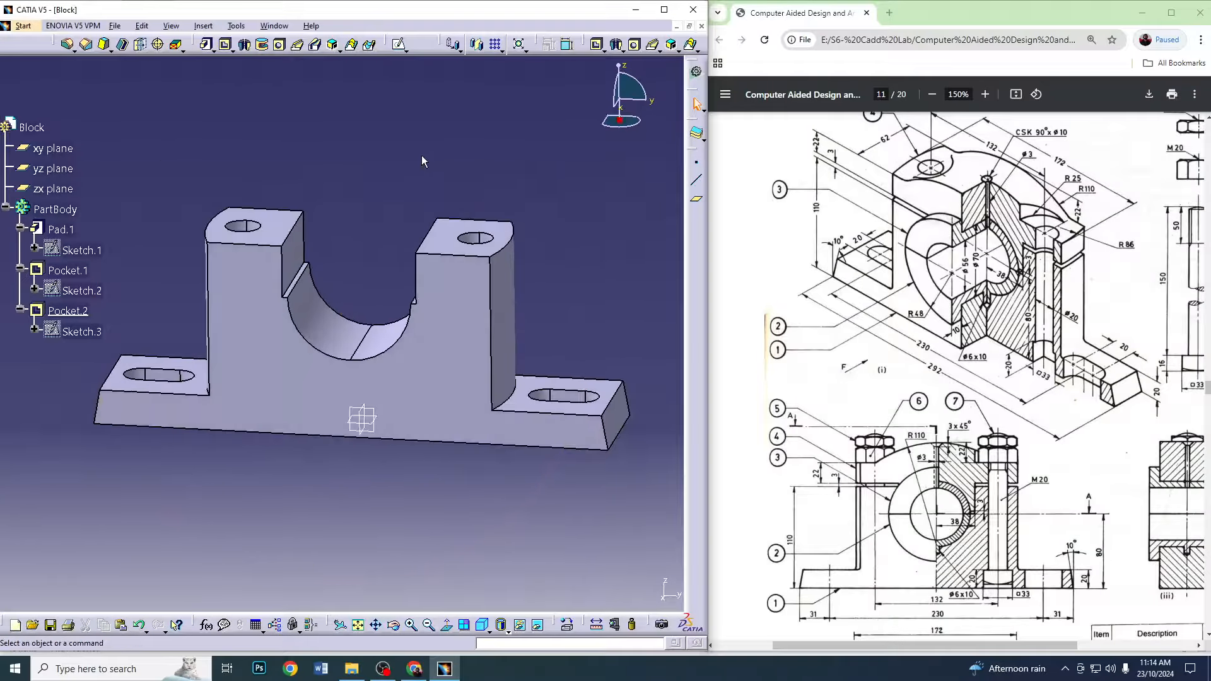
pyautogui.moveTo(544, 500); pyautogui.dragTo(419, 498, button='middle')
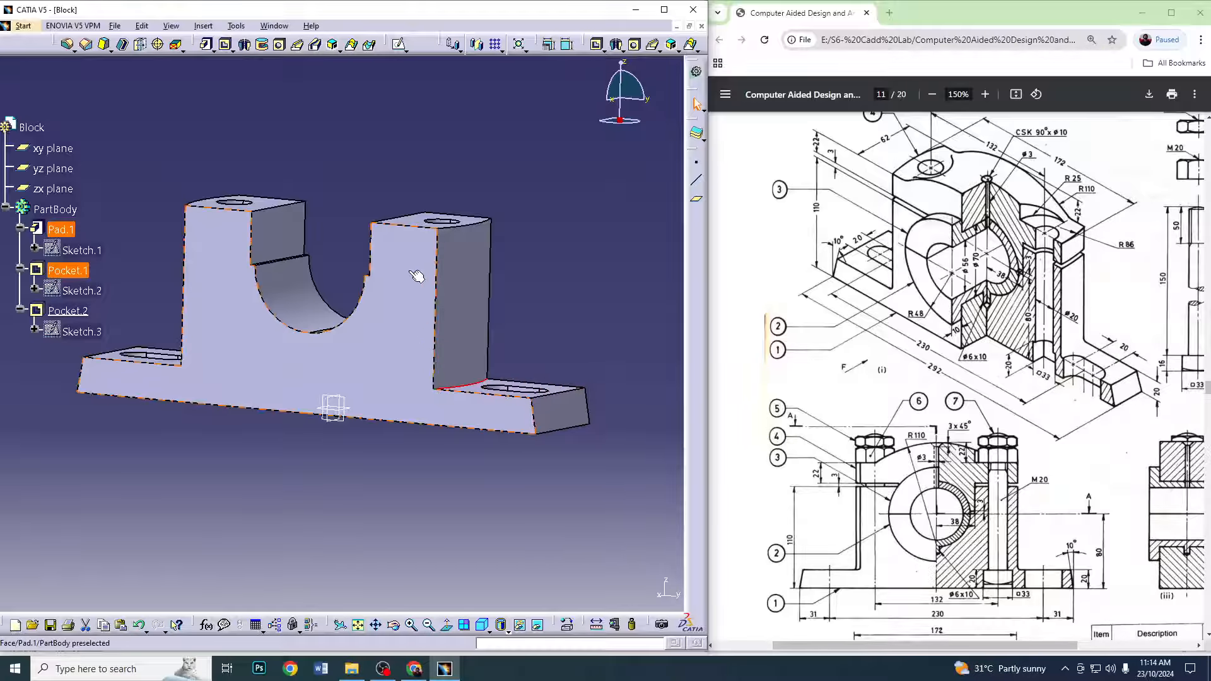
pyautogui.click(69, 46)
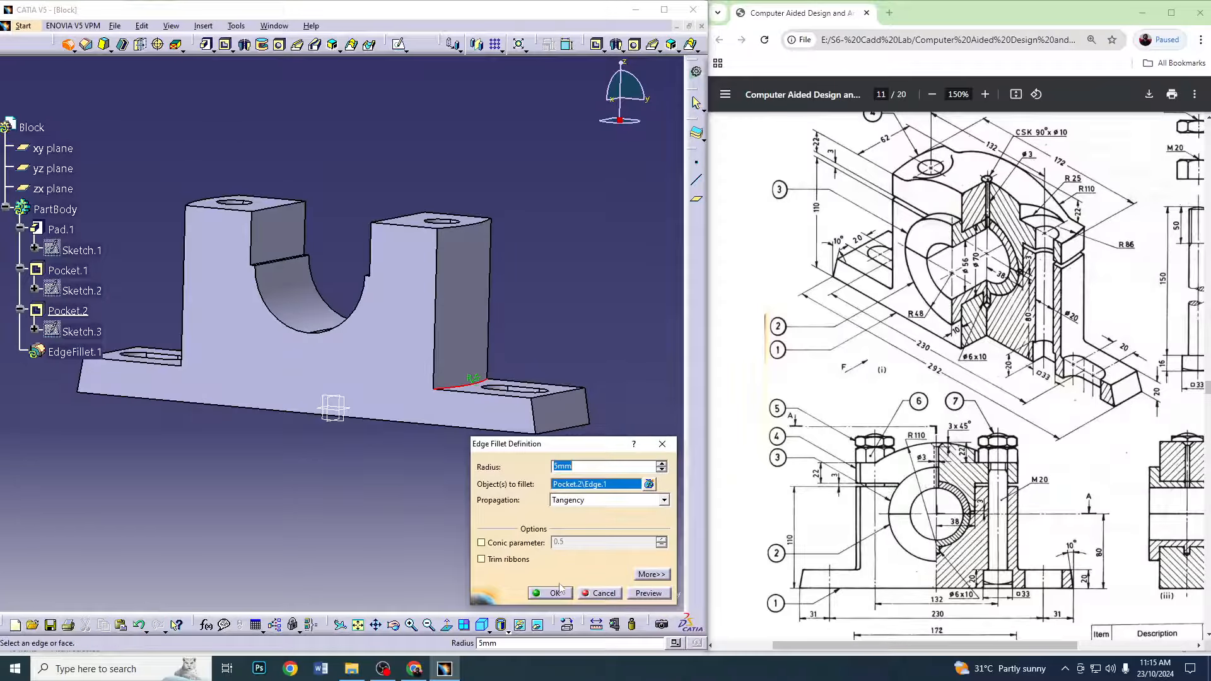
pyautogui.click(560, 588)
# Apply a matching 5 mm edge fillet where the opposite upright meets its foot
pyautogui.moveTo(285, 427)
pyautogui.mouseDown(button='middle')
pyautogui.moveTo(359, 459)
pyautogui.moveTo(265, 413)
pyautogui.mouseUp(button='middle')
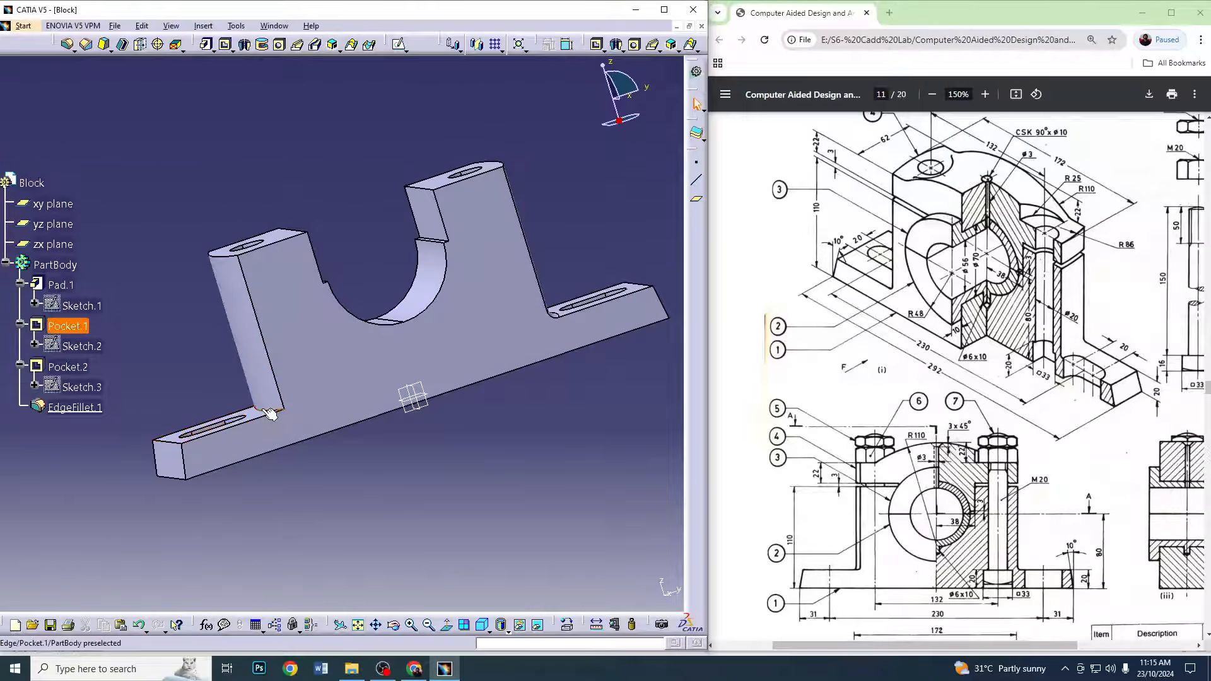
pyautogui.click(269, 413)
pyautogui.click(70, 45)
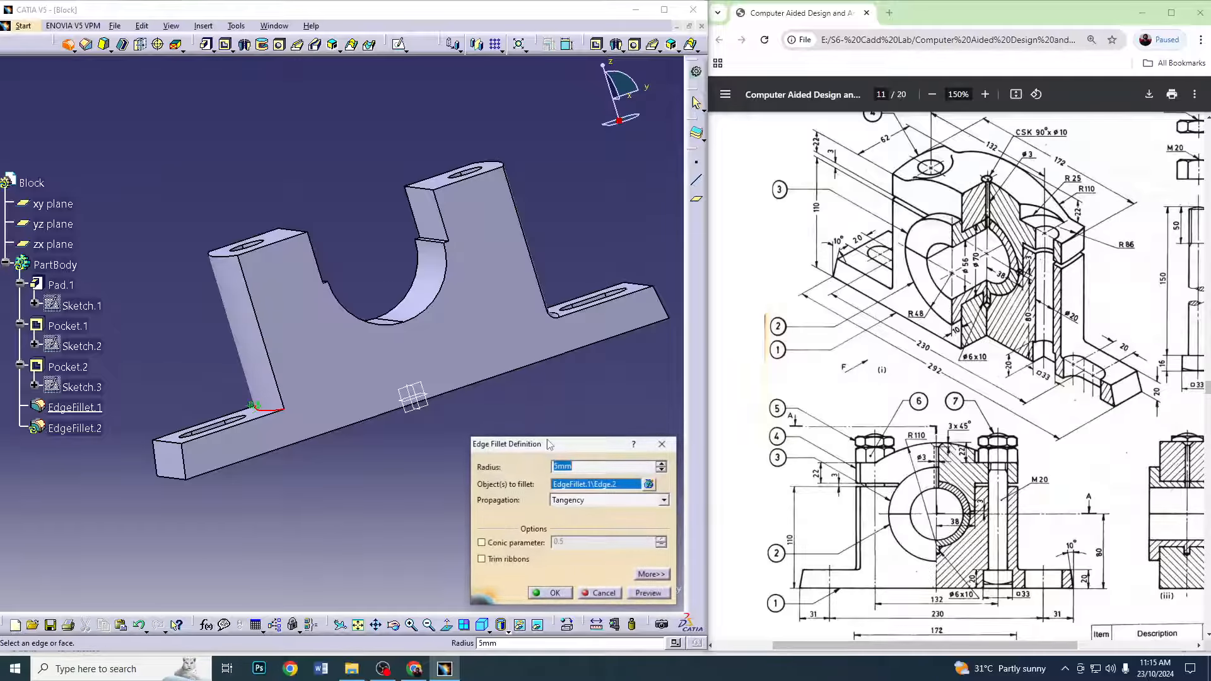
pyautogui.click(551, 593)
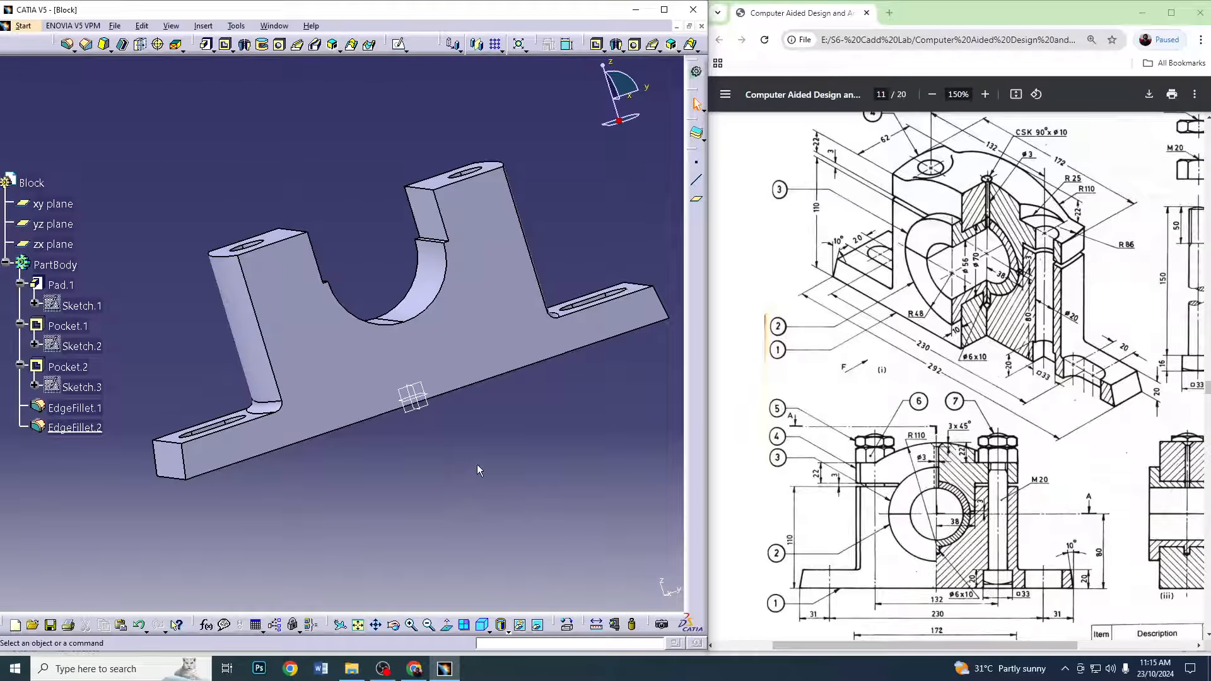
# On the yz plane, sketch a narrow closed rectangle along the vertical axis across the bore's lowest point, starting about 38 mm above the horizontal axis
pyautogui.moveTo(477, 464); pyautogui.dragTo(447, 494, button='middle')
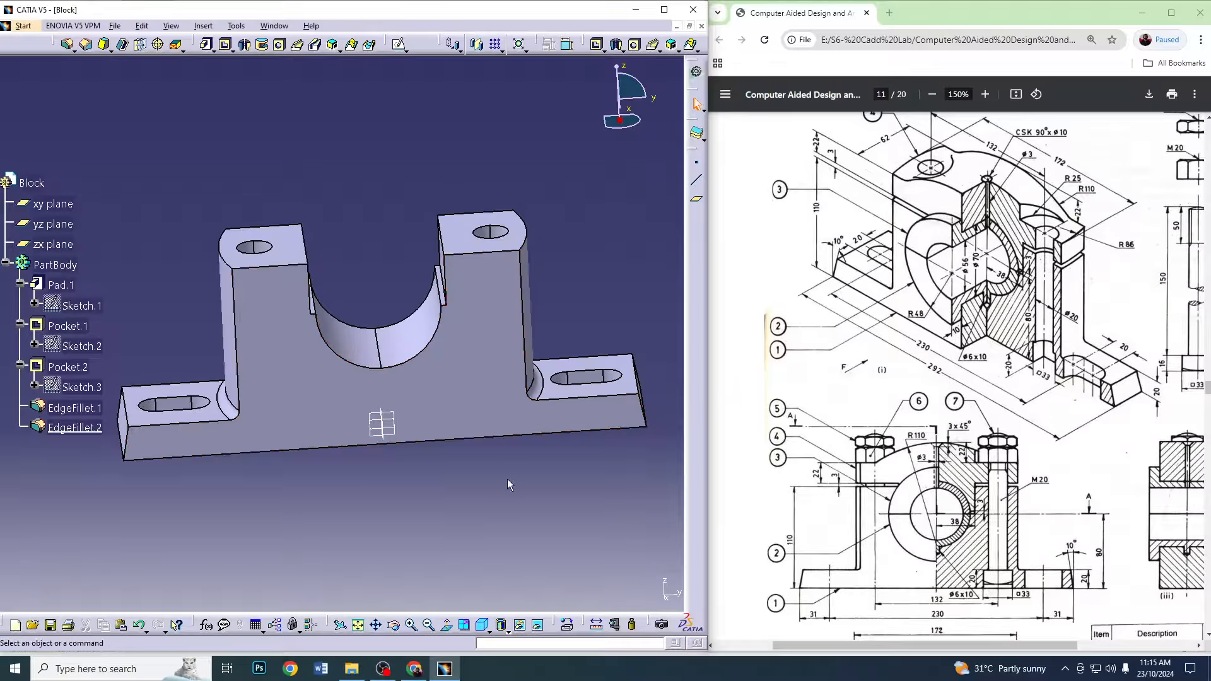
pyautogui.moveTo(507, 479); pyautogui.dragTo(431, 417, button='middle')
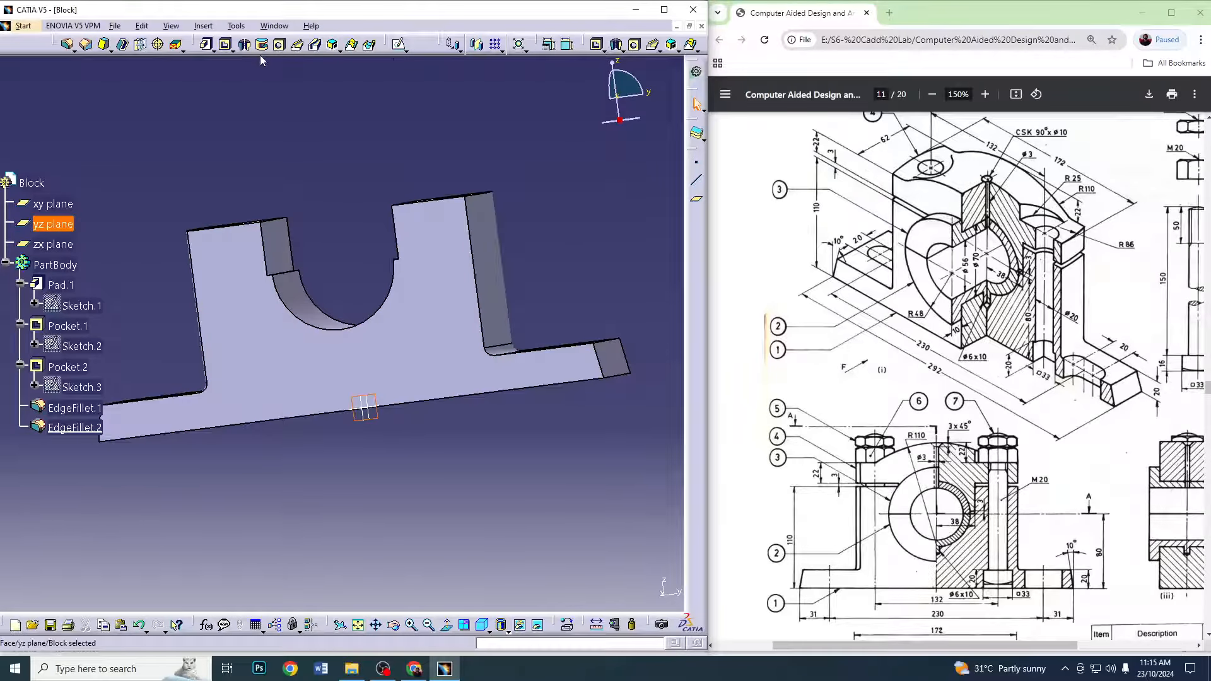
pyautogui.click(398, 44)
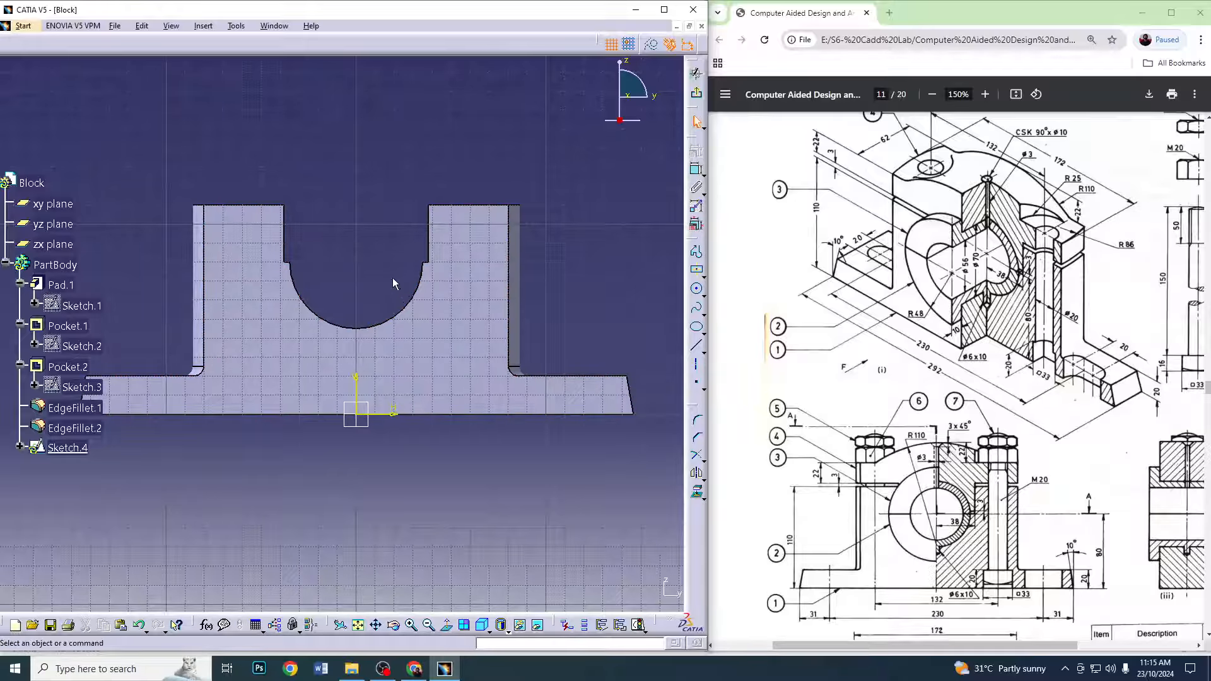
pyautogui.click(697, 252)
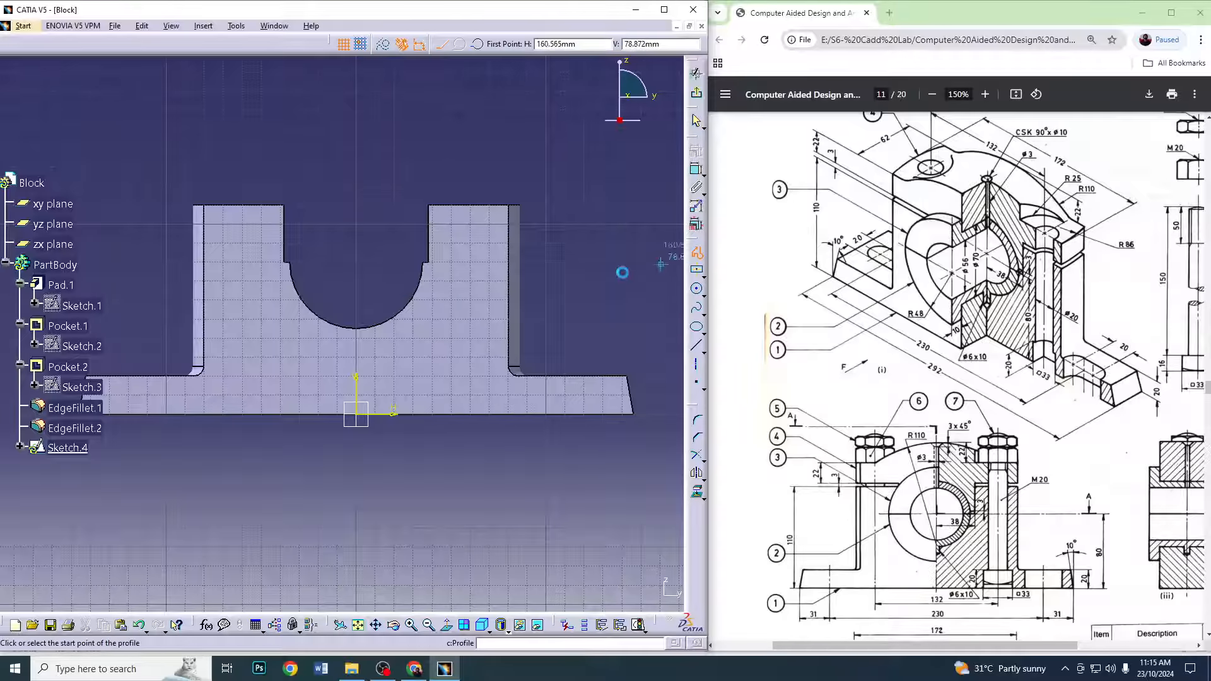
pyautogui.click(357, 338)
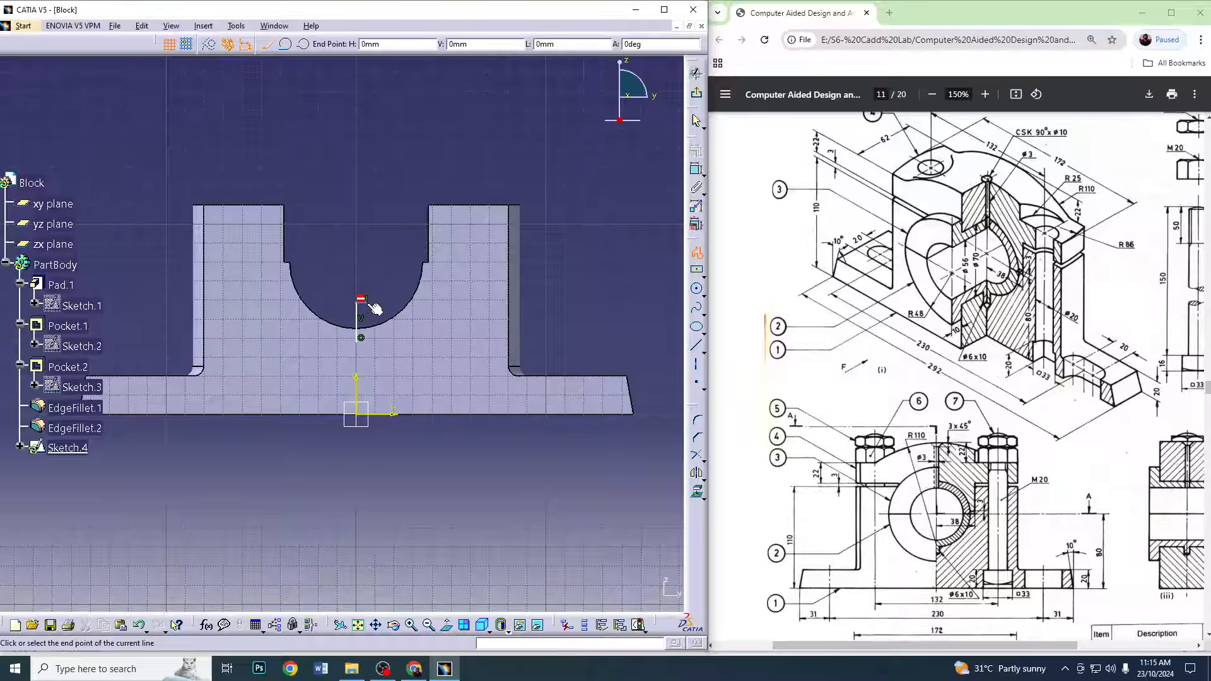
pyautogui.click(361, 302)
pyautogui.click(364, 330)
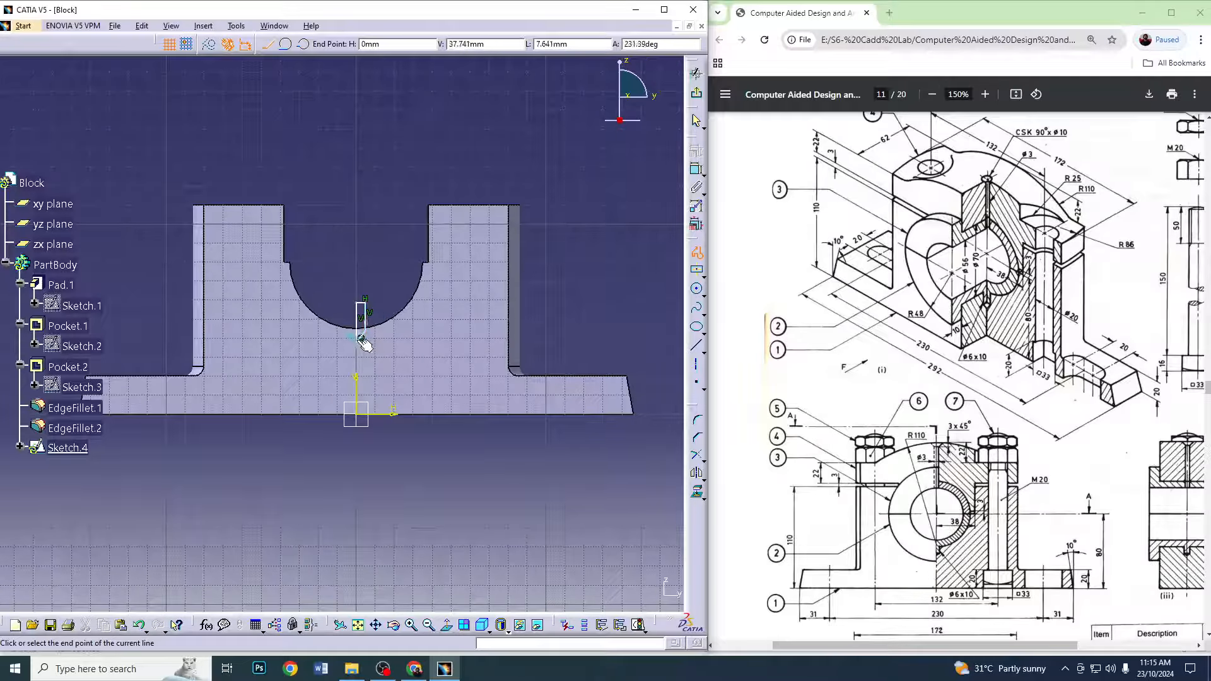
pyautogui.click(360, 339)
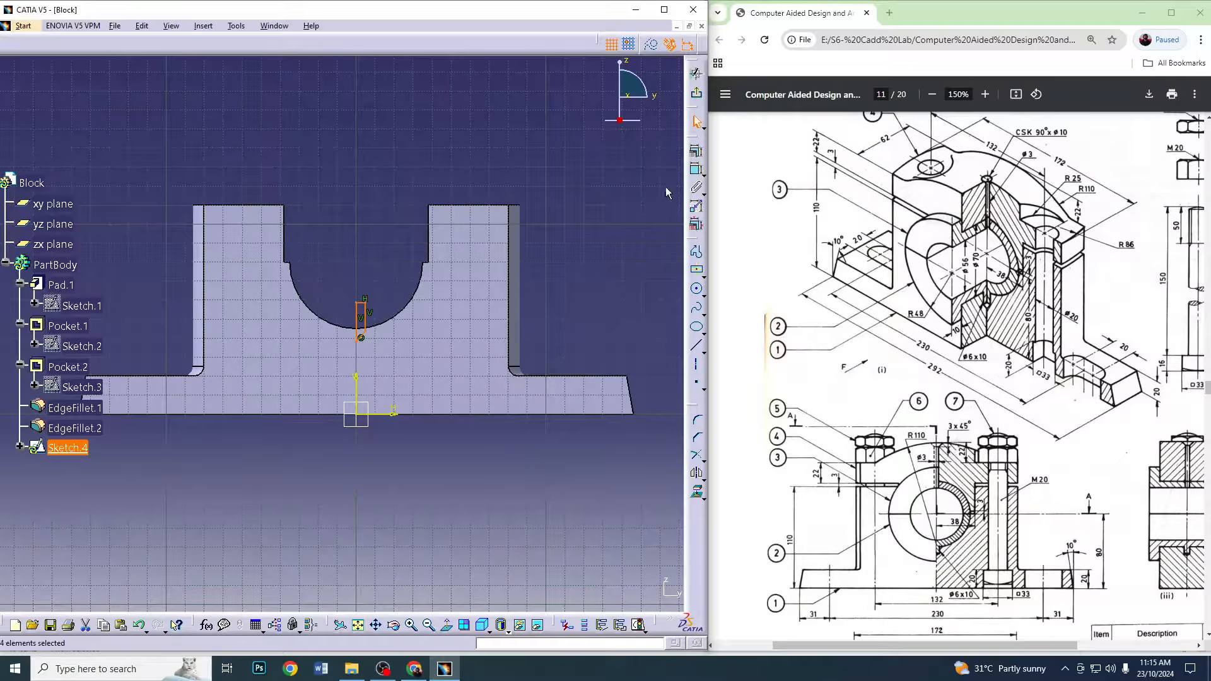
# Dimension the narrow rectangle's width below the bore and set it to 3 mm
pyautogui.click(697, 170)
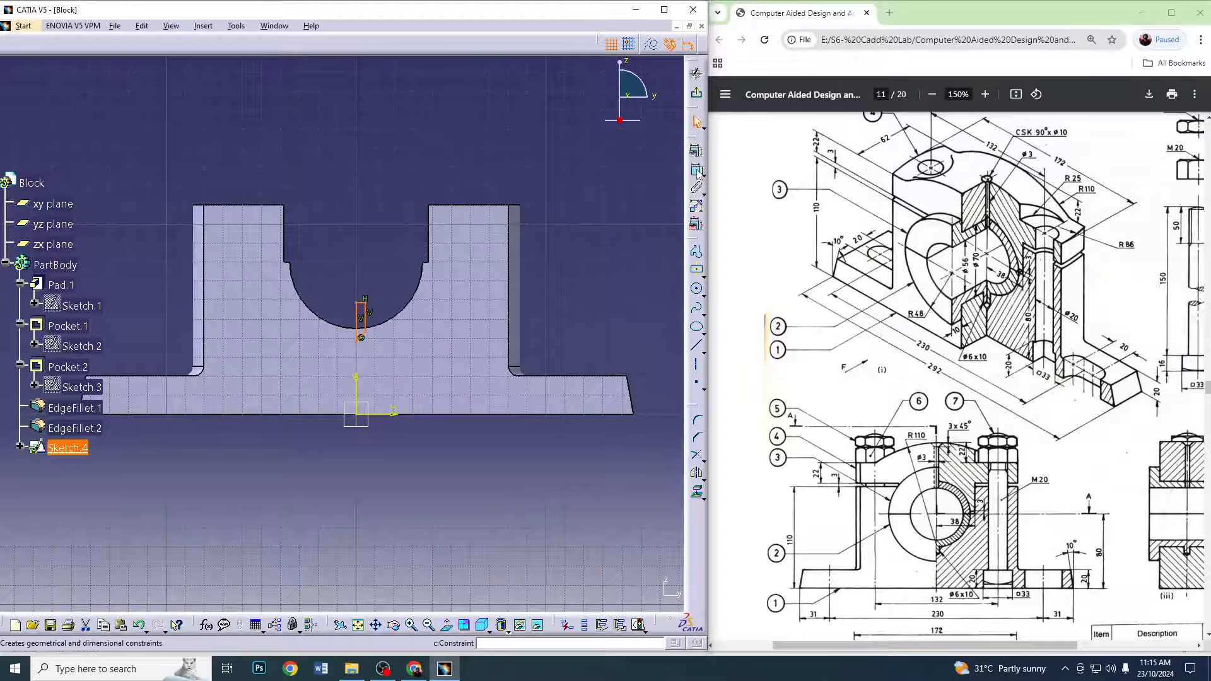
pyautogui.click(358, 315)
pyautogui.doubleClick(378, 221)
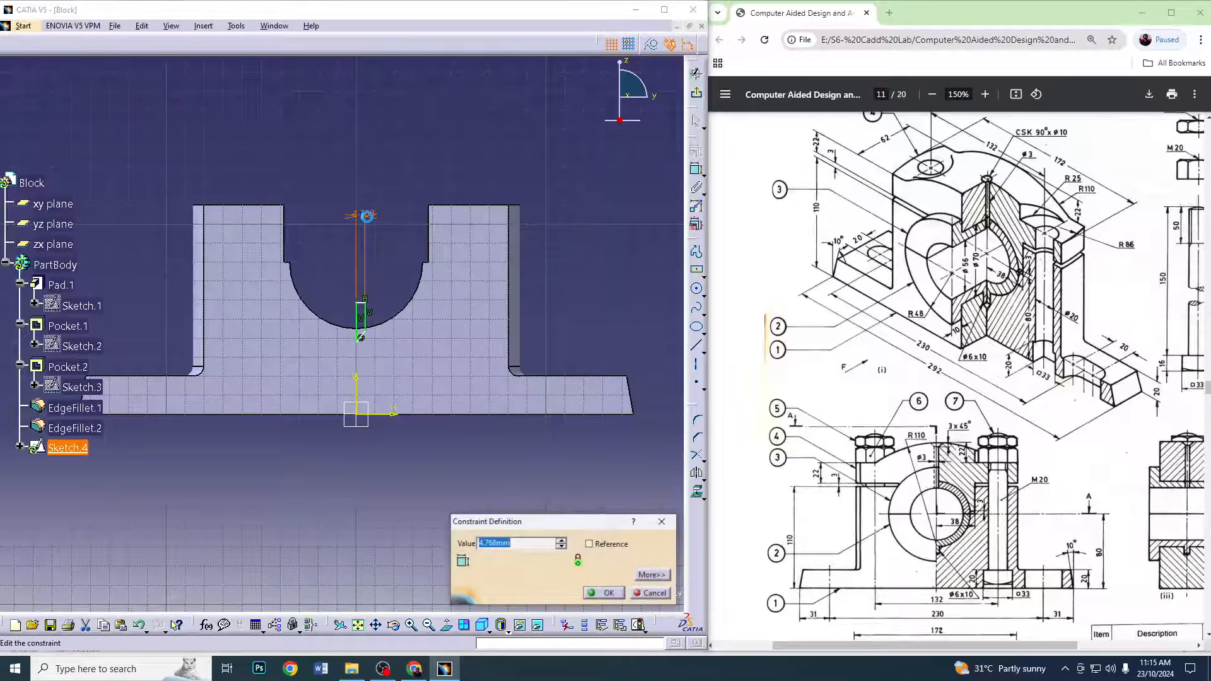
pyautogui.write('3mm')
pyautogui.press('Return')
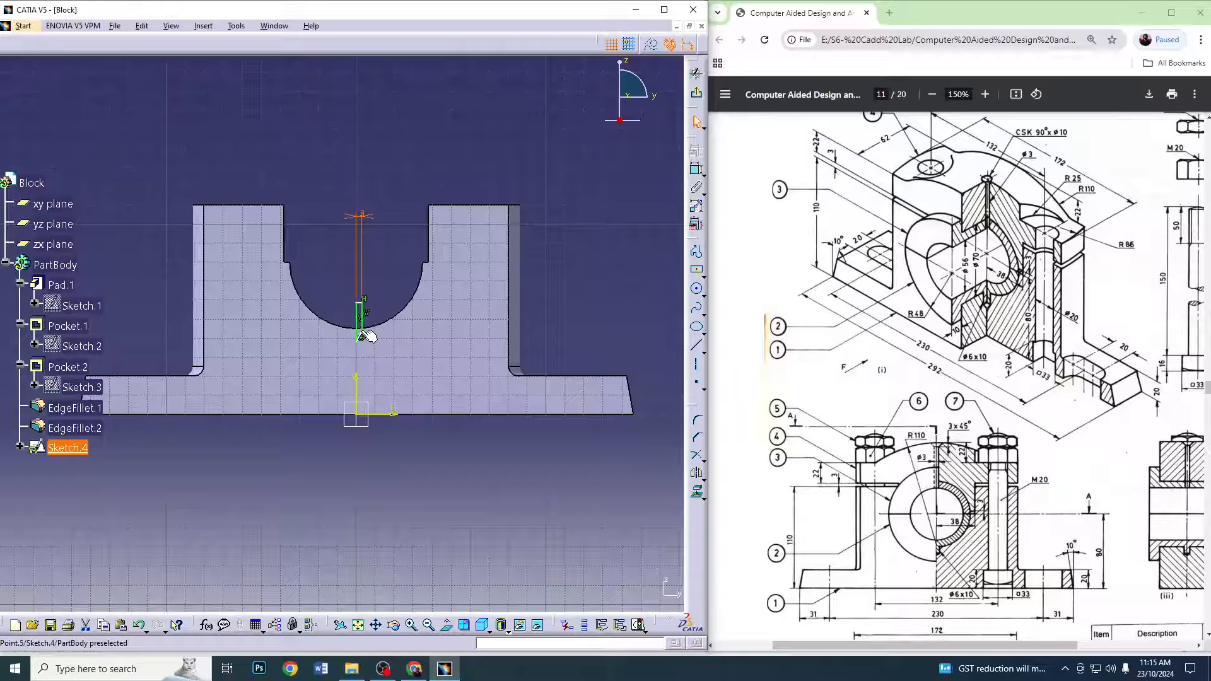
# Constrain the rectangle's lower corner to the horizontal axis with a height of 35 mm
pyautogui.click(362, 331)
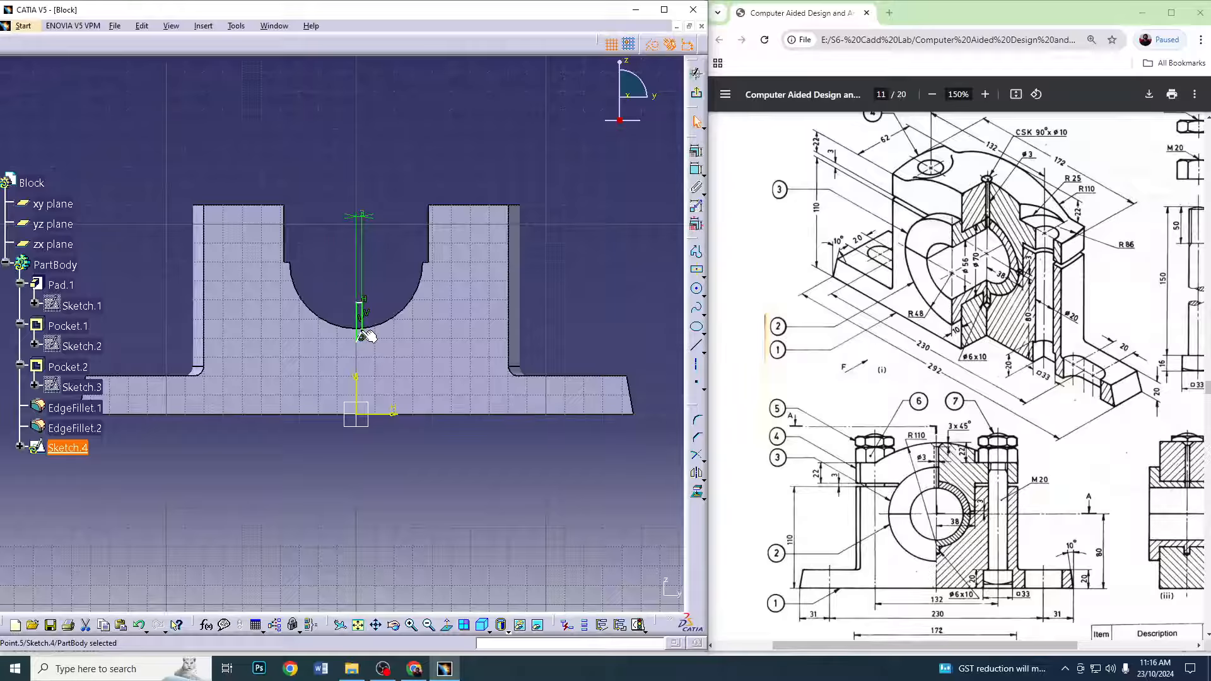
pyautogui.keyDown('ctrl'); pyautogui.click(386, 414); pyautogui.keyUp('ctrl')
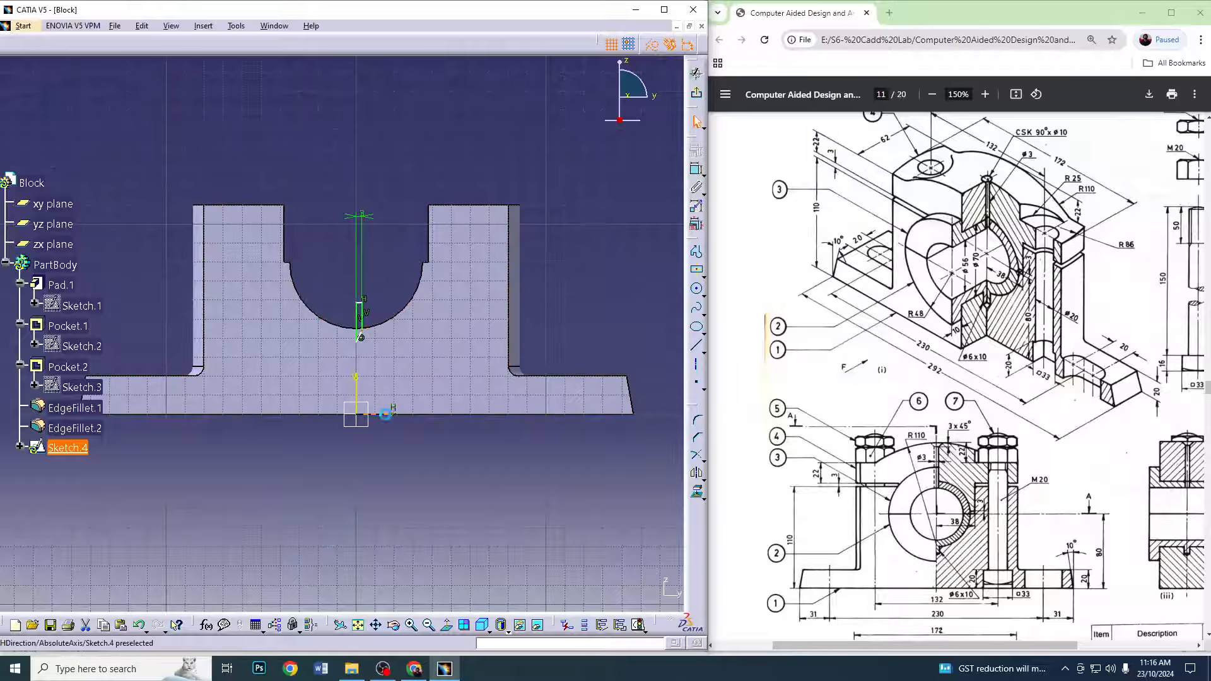
pyautogui.keyDown('ctrl'); pyautogui.click(363, 331); pyautogui.keyUp('ctrl')
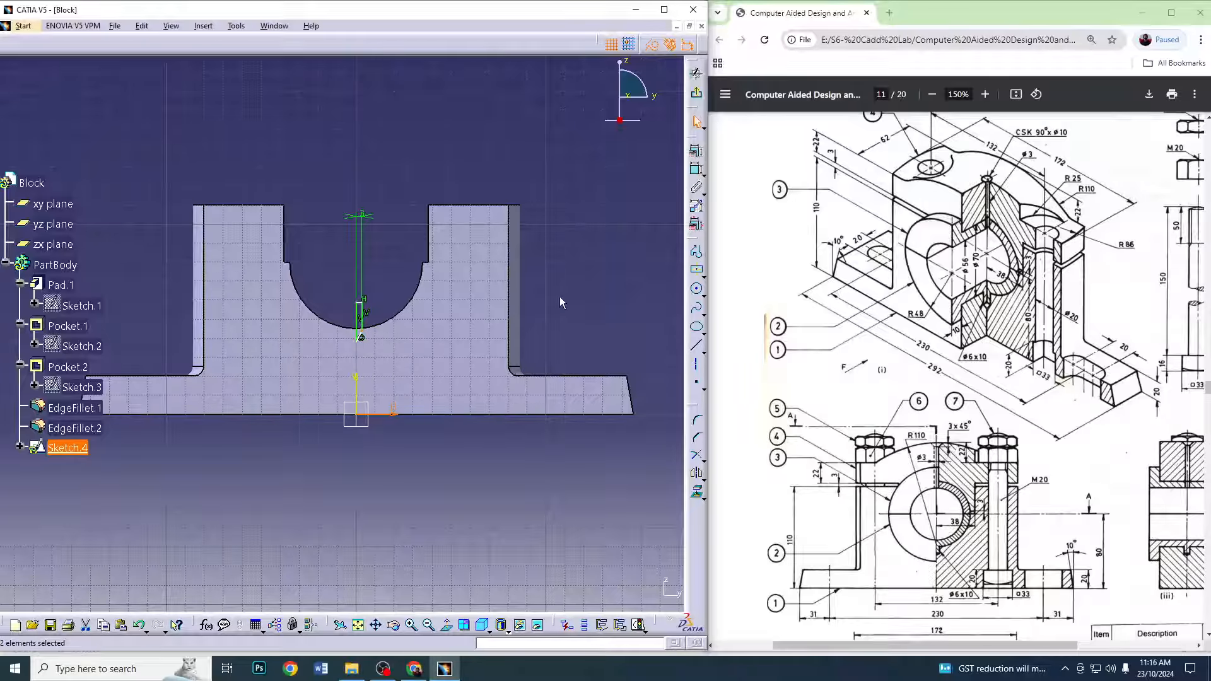
pyautogui.click(696, 170)
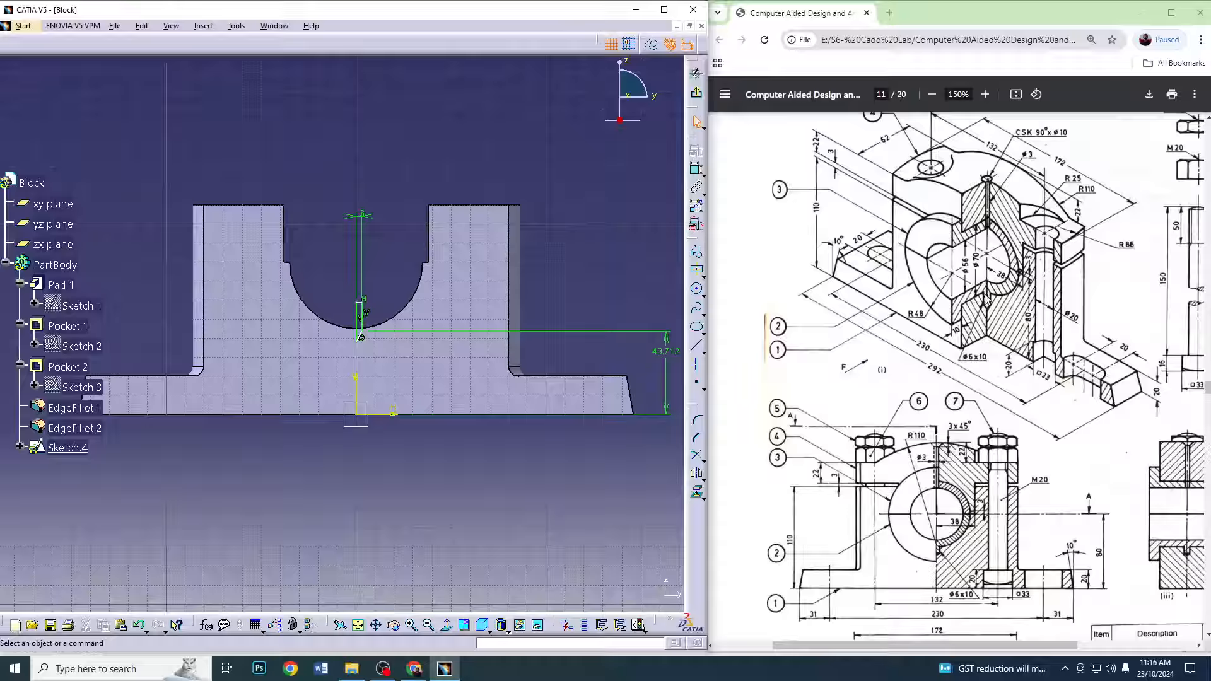
pyautogui.doubleClick(670, 364)
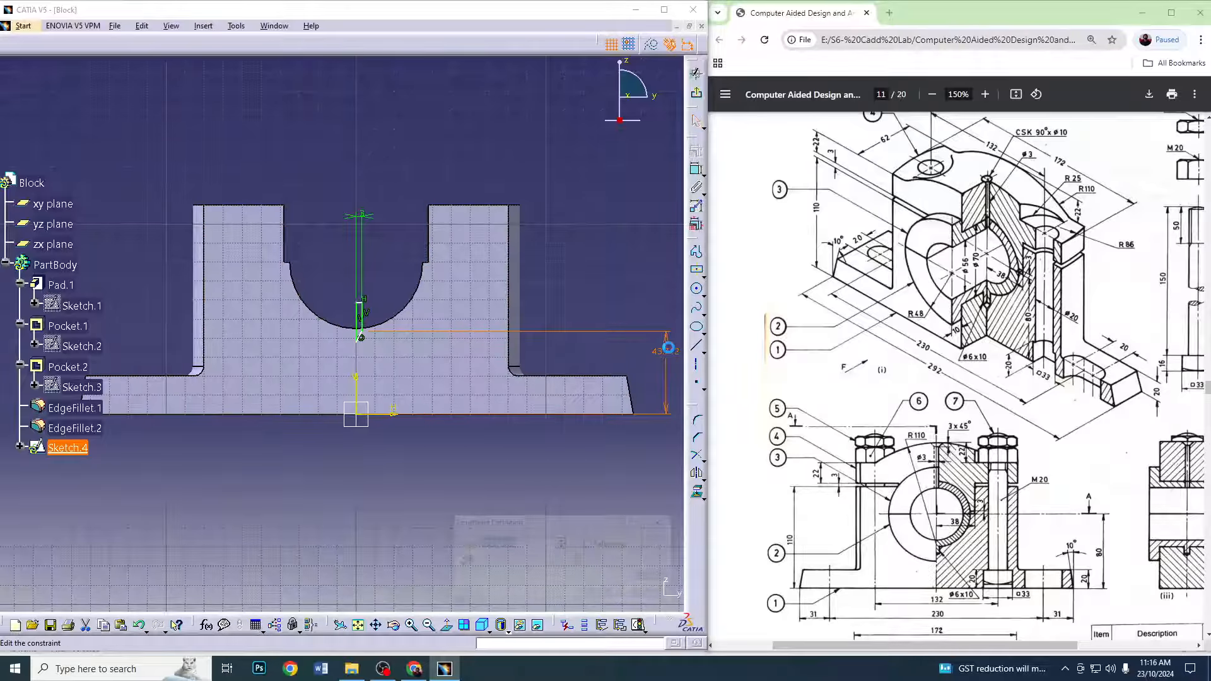
pyautogui.write('80-4')
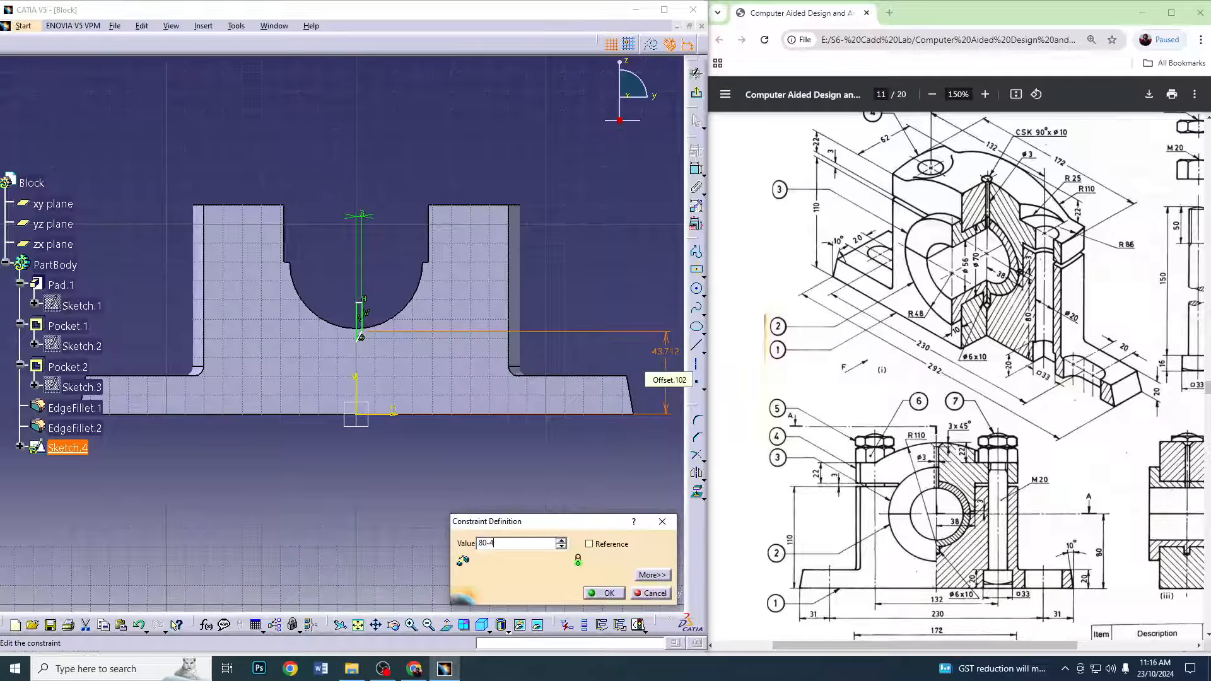
pyautogui.write('4')
pyautogui.press('Return')
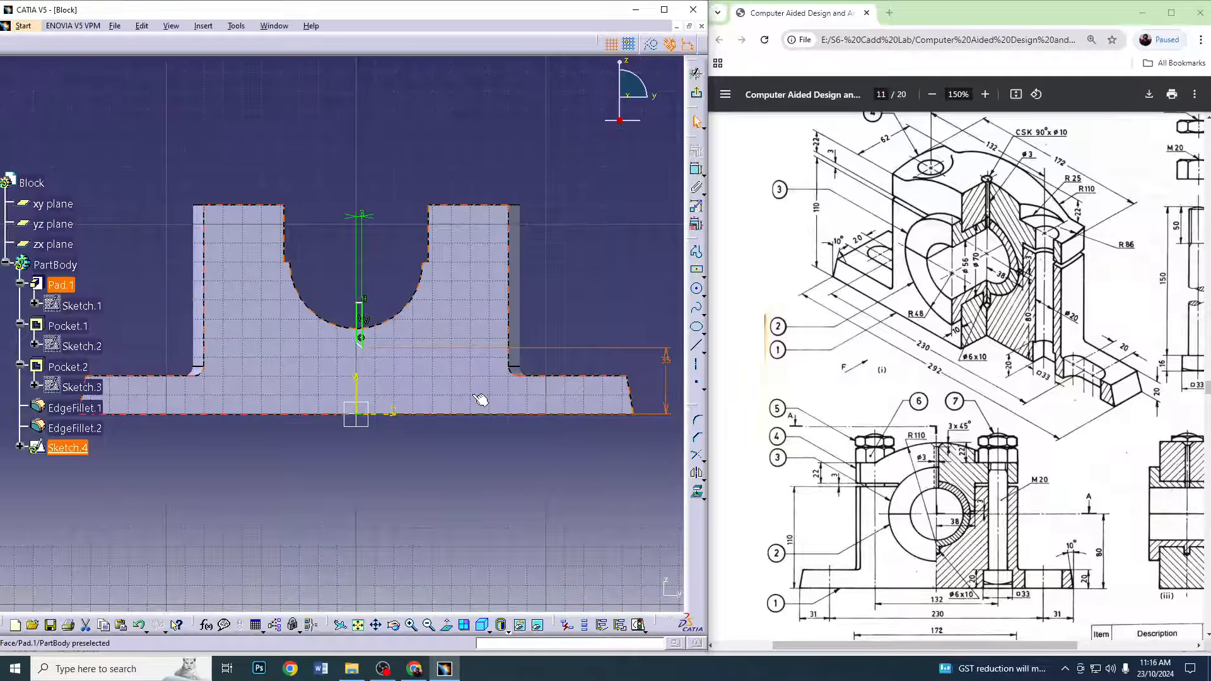
# Slope the rectangle's lower edge at 45° to its long side and pull its upper edge down towards the bore's lowest point
pyautogui.moveTo(364, 347); pyautogui.dragTo(357, 360)
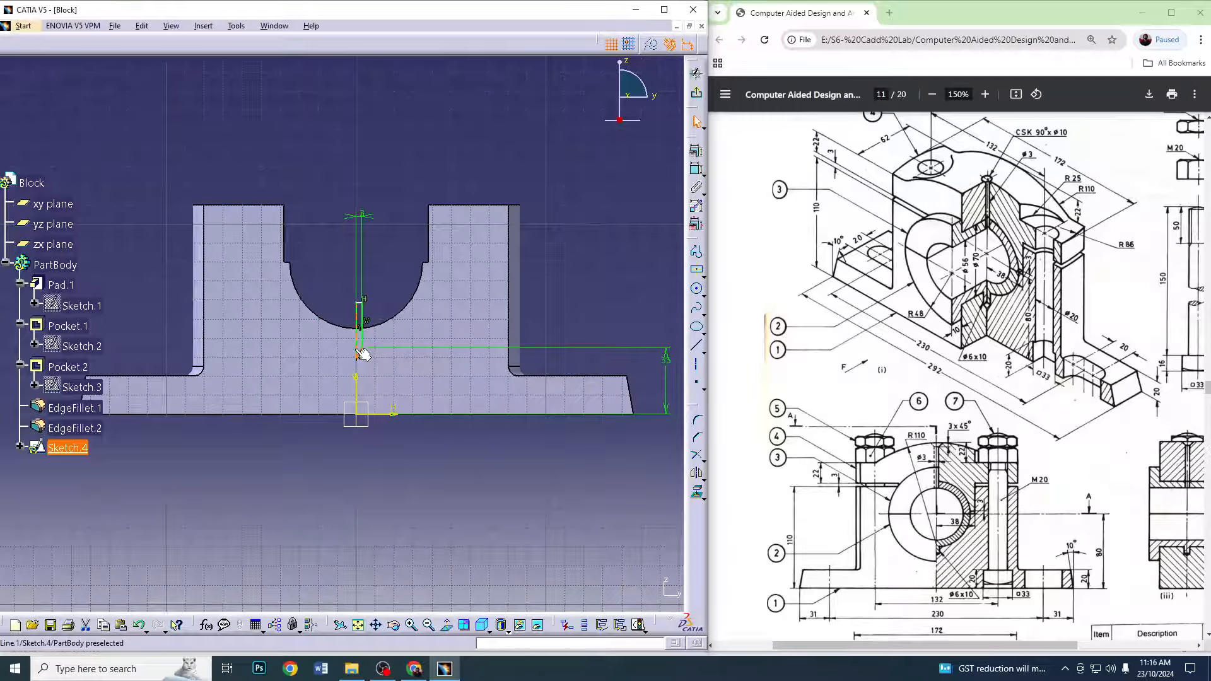
pyautogui.click(696, 169)
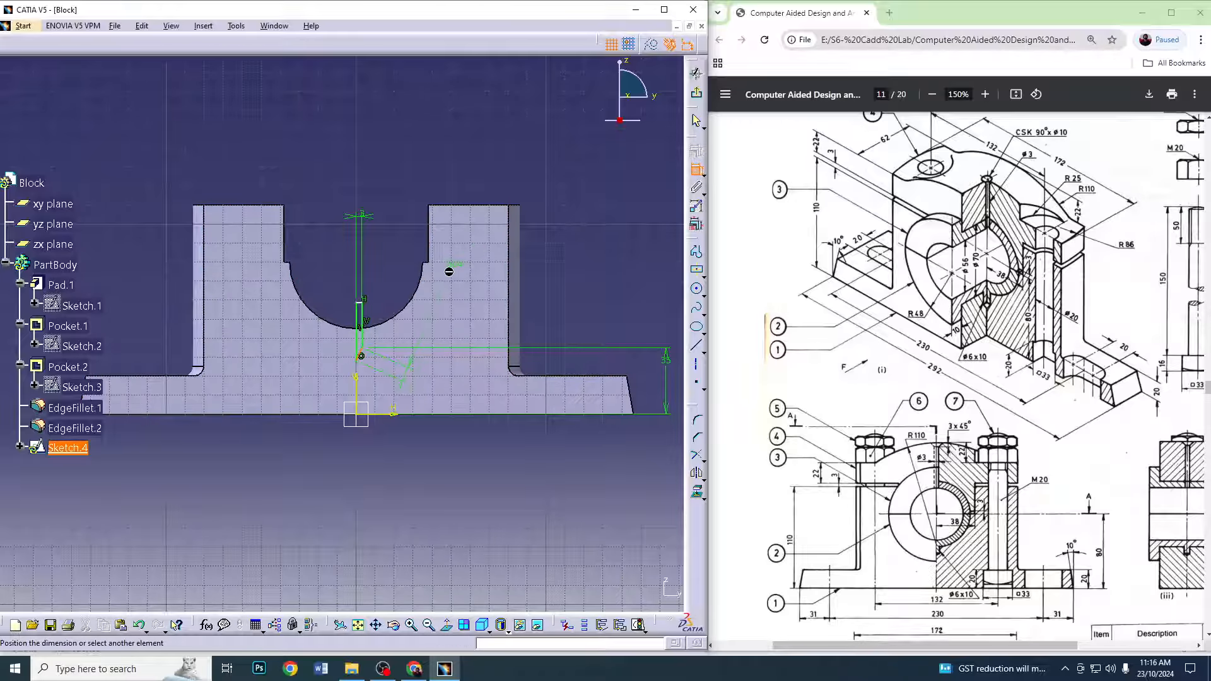
pyautogui.click(363, 345)
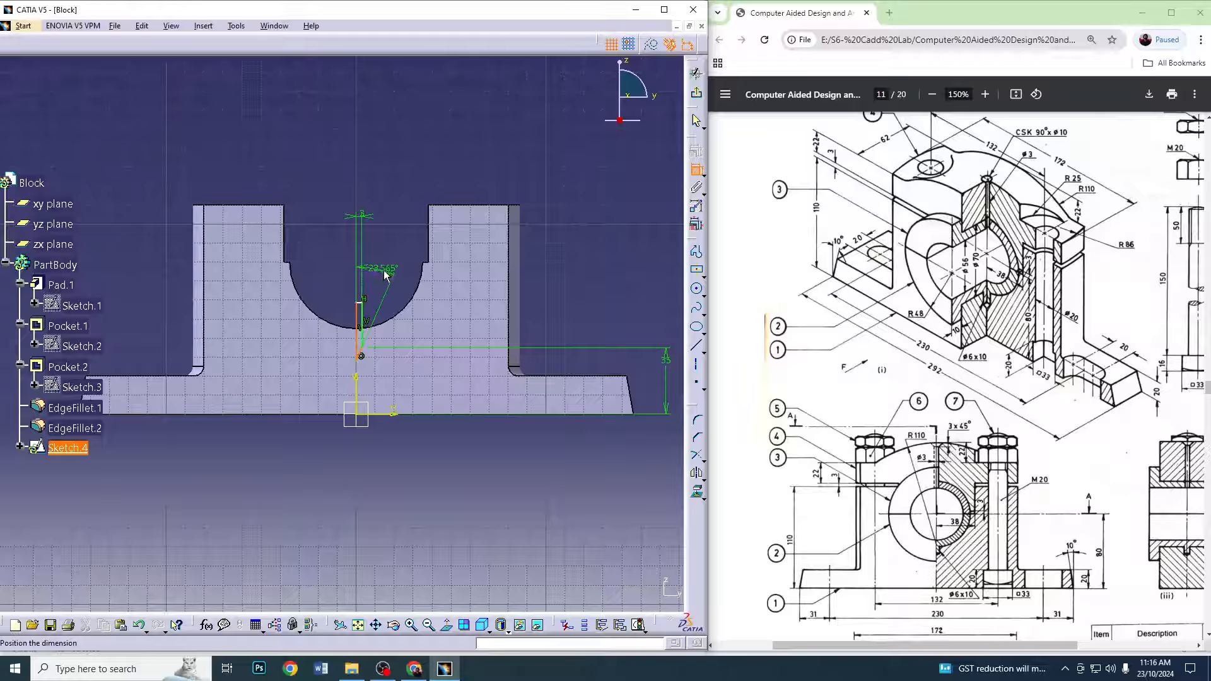
pyautogui.doubleClick(386, 263)
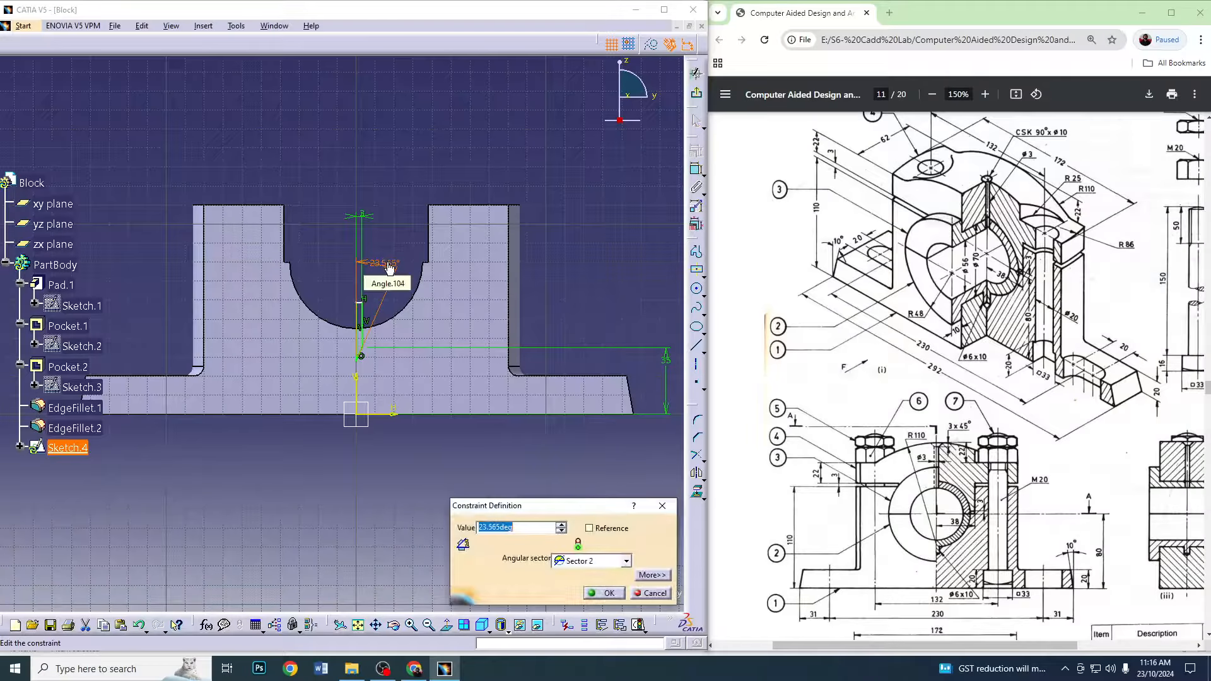
pyautogui.press('Return')
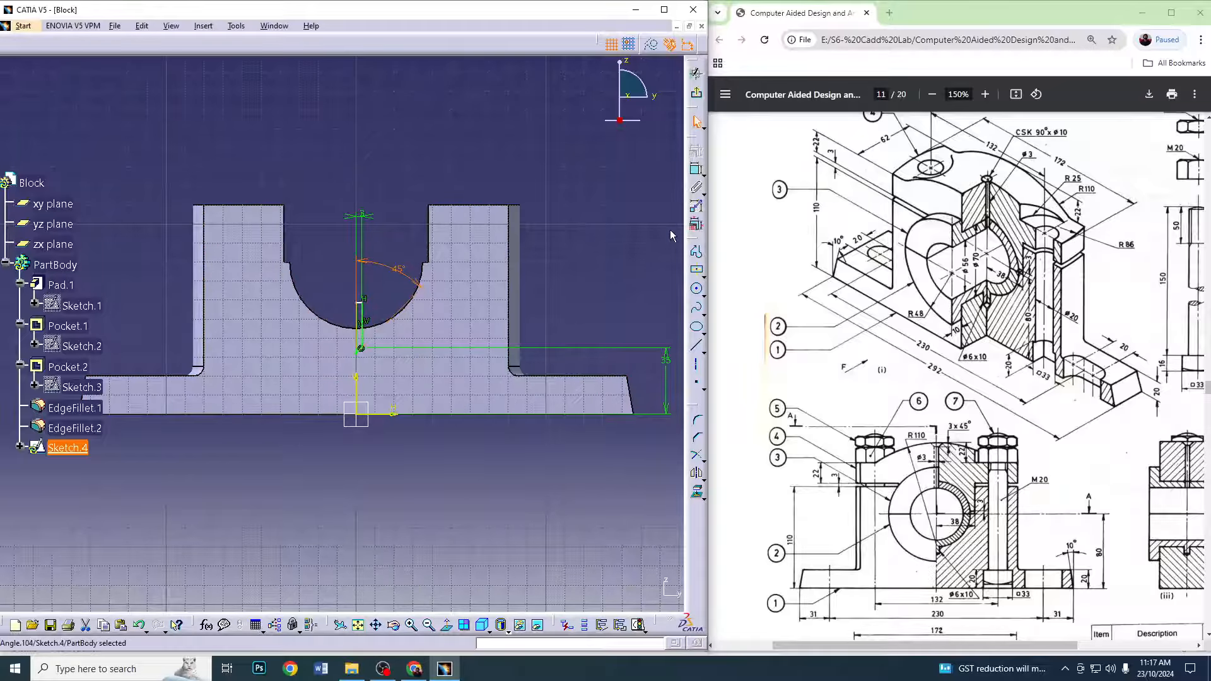
pyautogui.moveTo(363, 313); pyautogui.dragTo(362, 327)
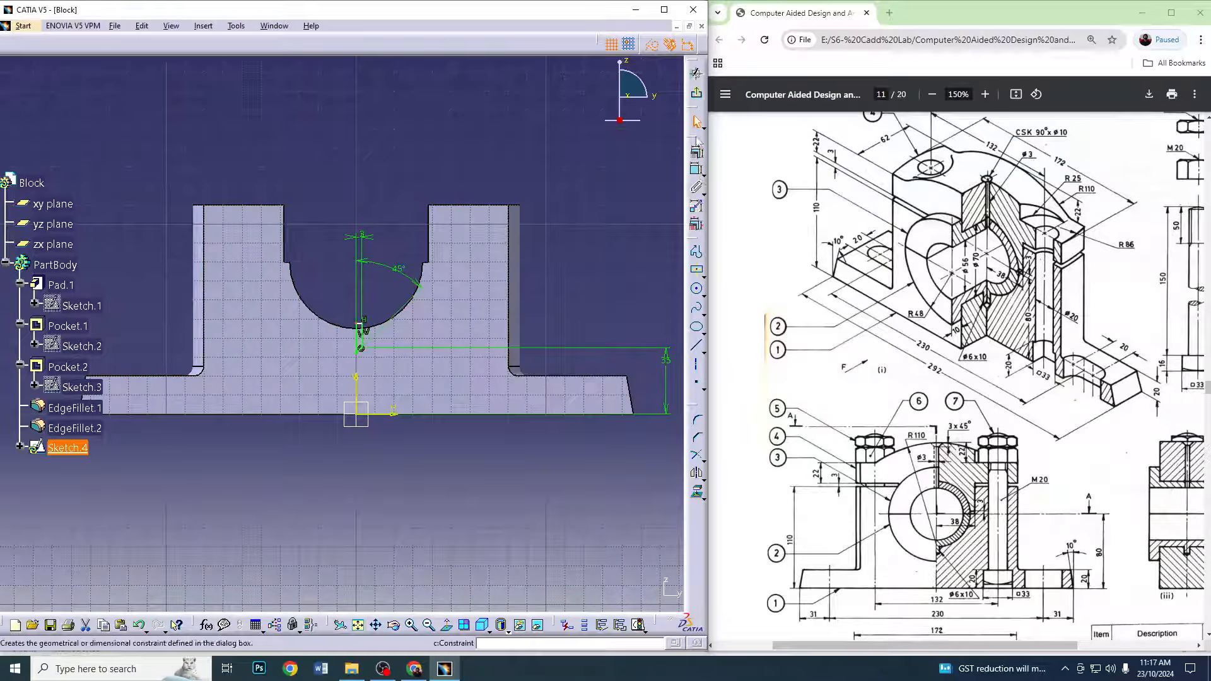
# Finish the sketch and cut a 360° groove with the pointed profile, using its long vertical edge as the axis
pyautogui.click(696, 72)
pyautogui.moveTo(480, 285); pyautogui.dragTo(441, 296, button='middle')
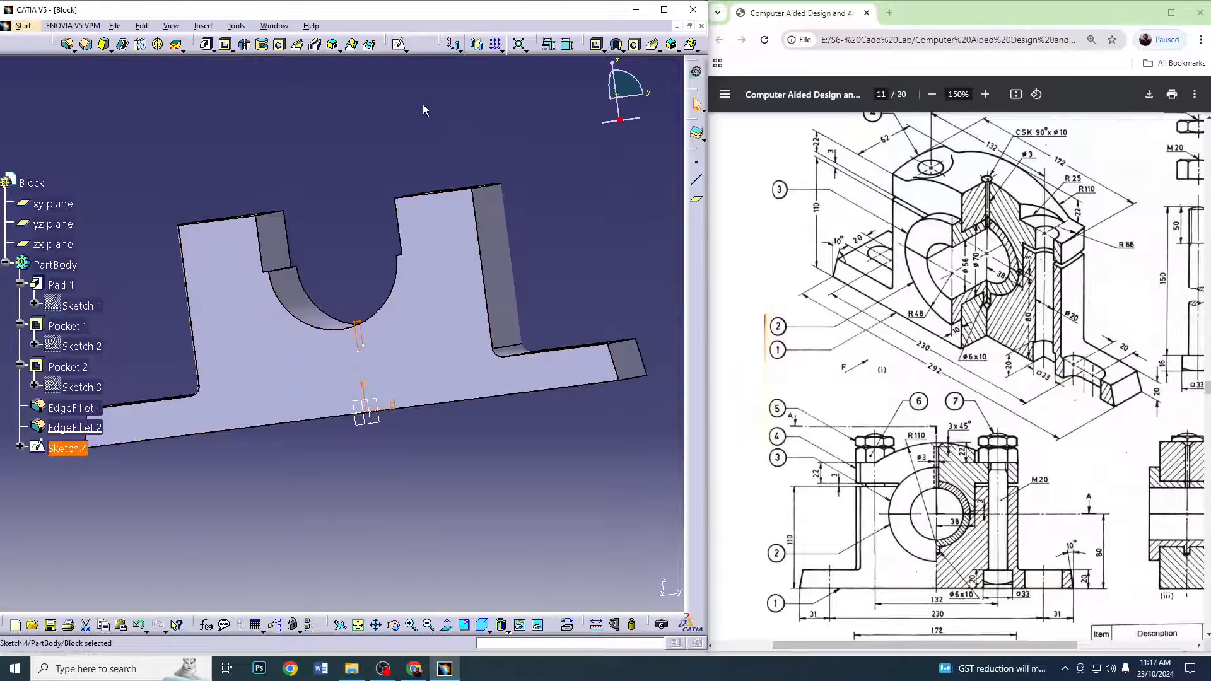
pyautogui.click(262, 45)
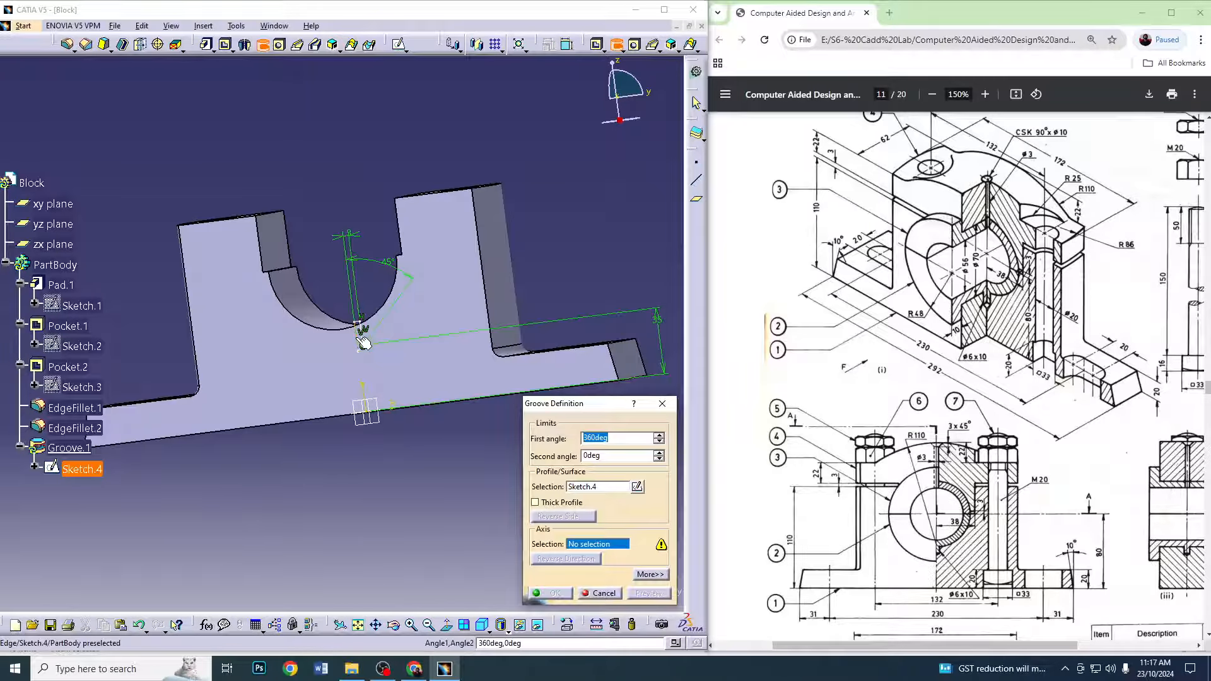
pyautogui.click(364, 343)
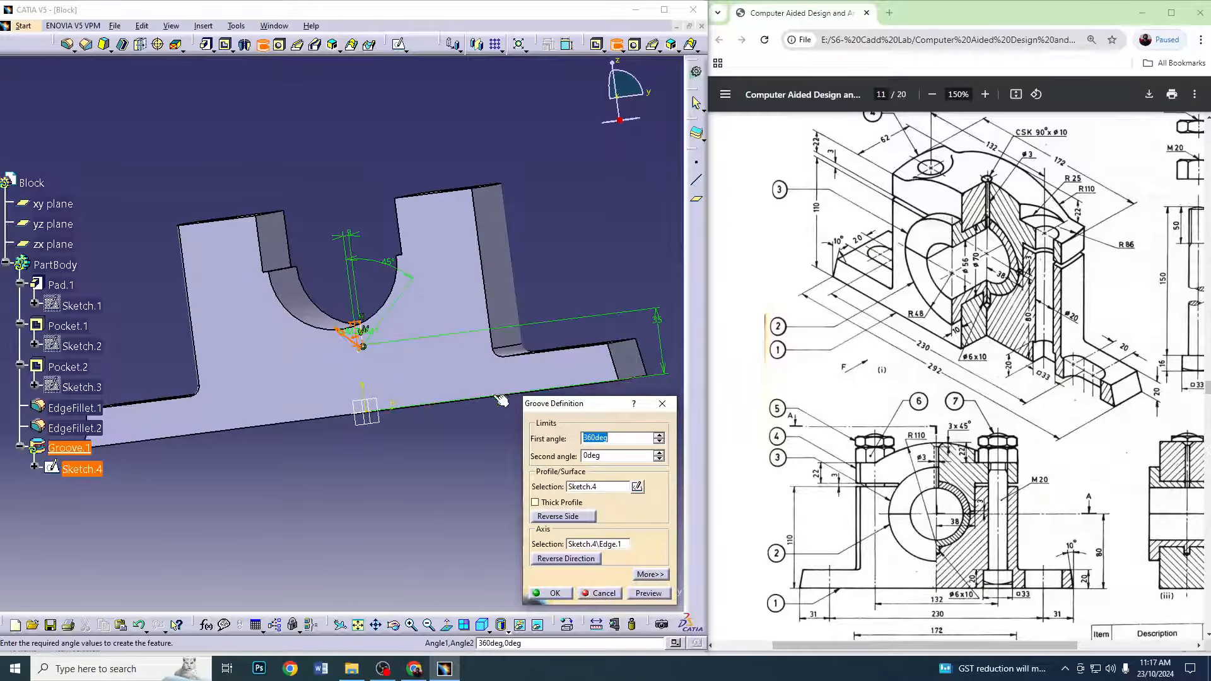
pyautogui.click(567, 596)
pyautogui.moveTo(332, 189); pyautogui.dragTo(460, 271, button='middle')
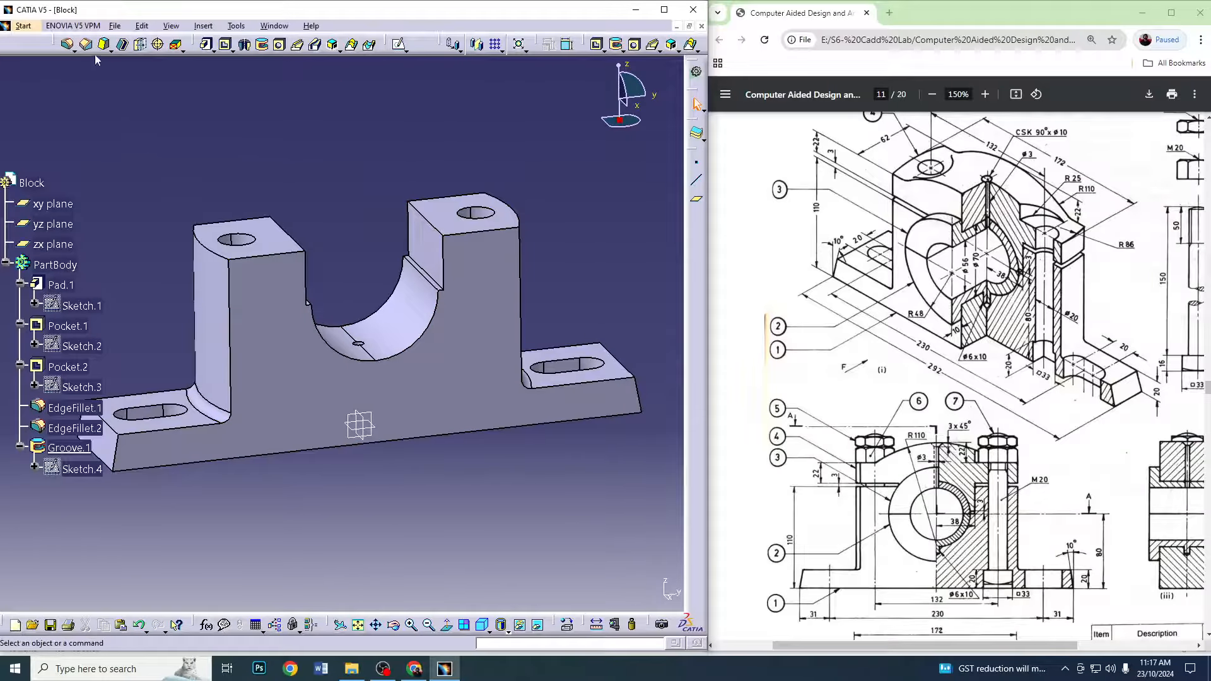
# Save the part as a CATPart named Block in a new Plummer Block folder on New Volume (E:)
pyautogui.click(115, 26)
pyautogui.click(161, 122)
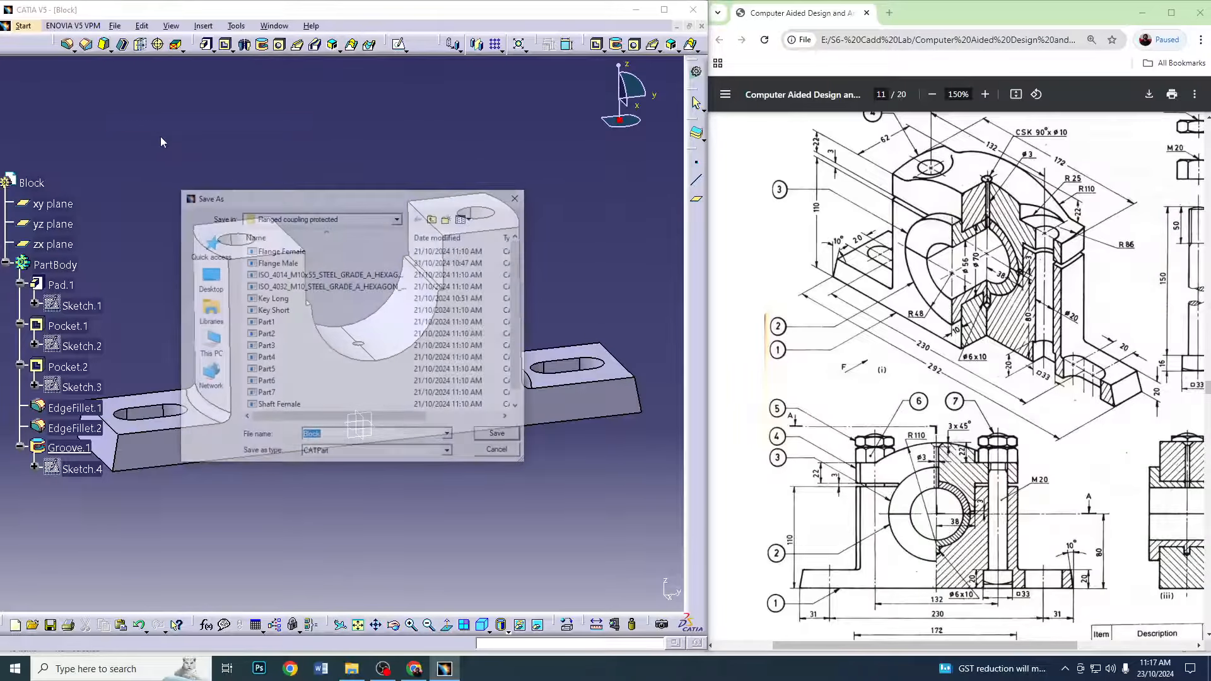
pyautogui.click(433, 218)
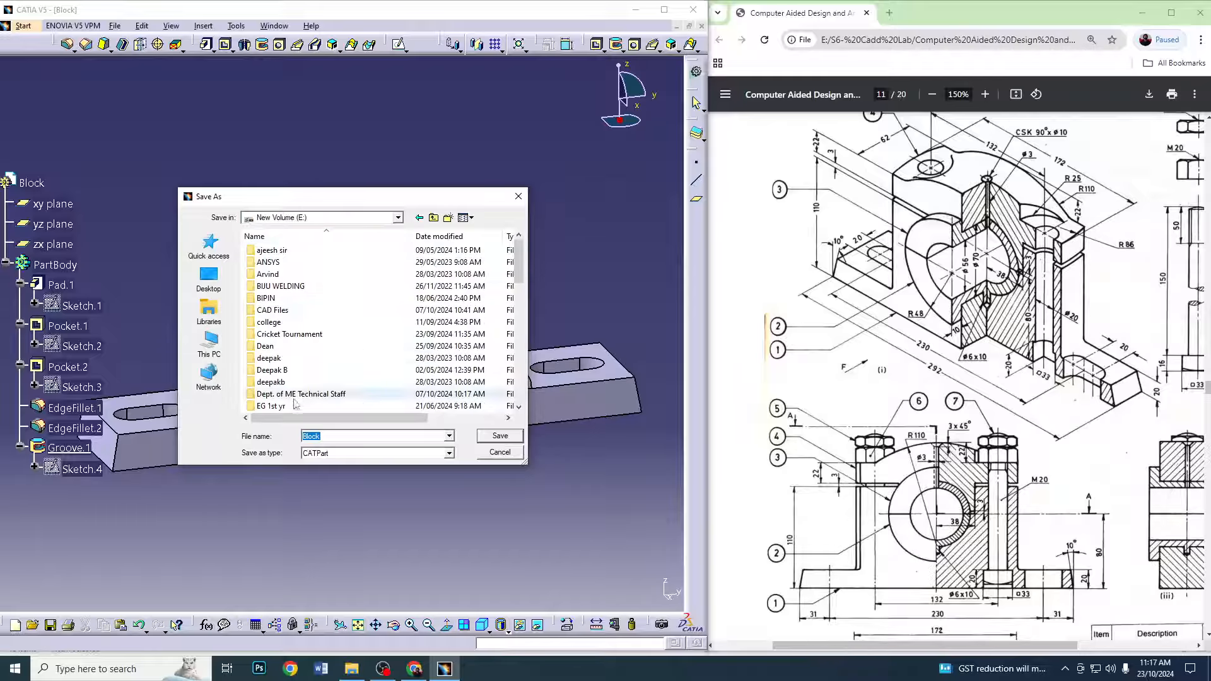
pyautogui.rightClick(243, 368)
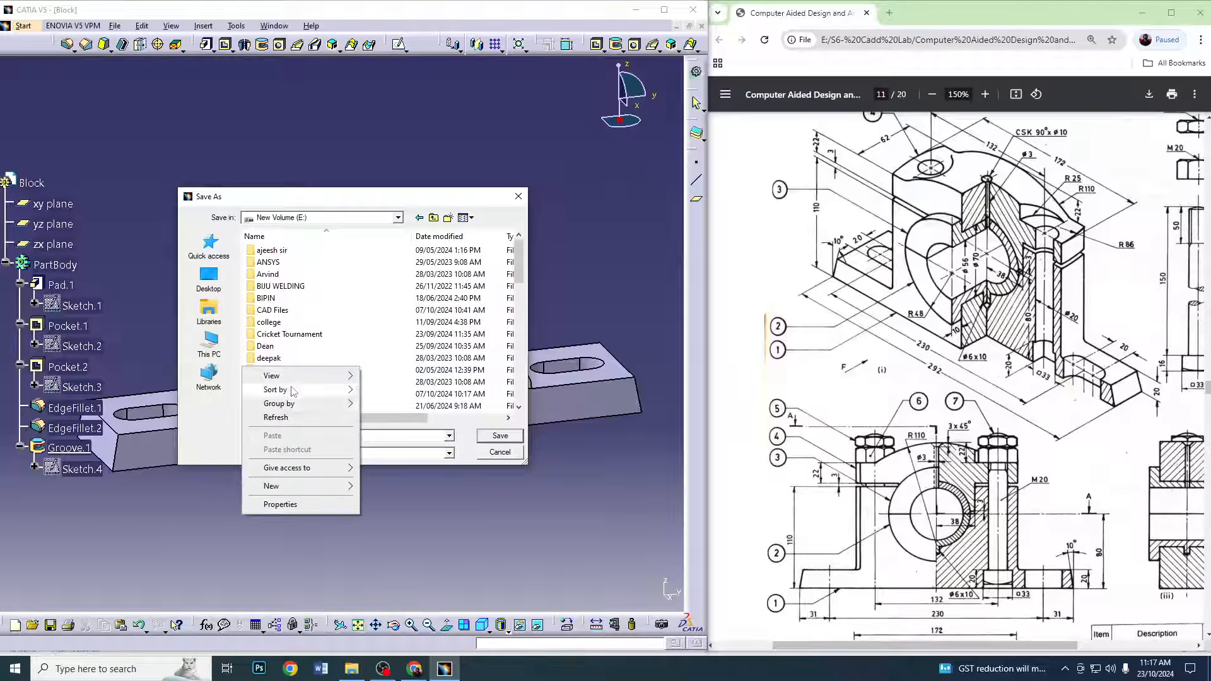
pyautogui.moveTo(322, 487)
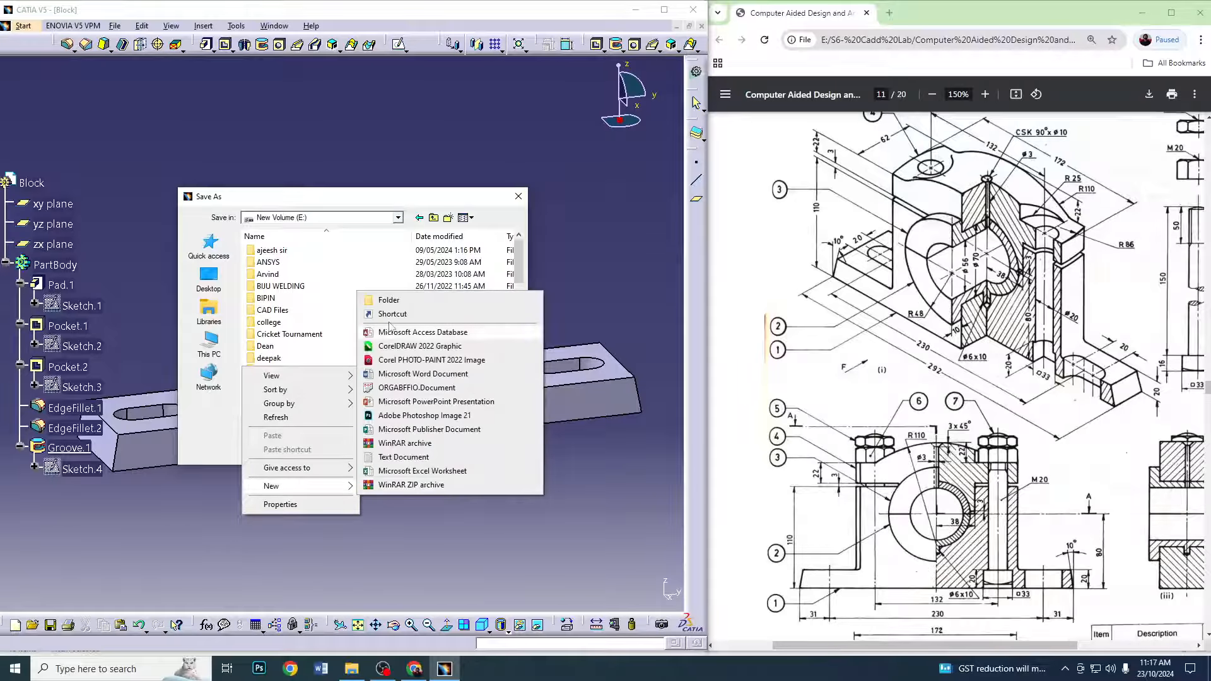
pyautogui.click(389, 299)
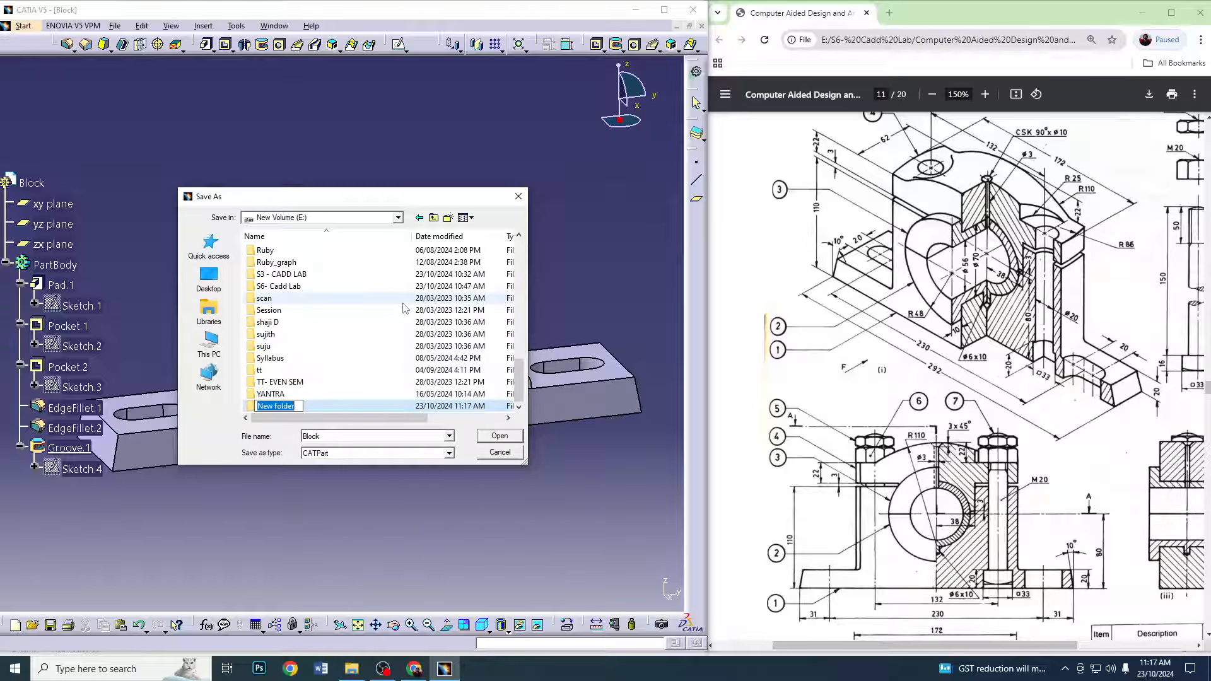
pyautogui.write('Plummer Block')
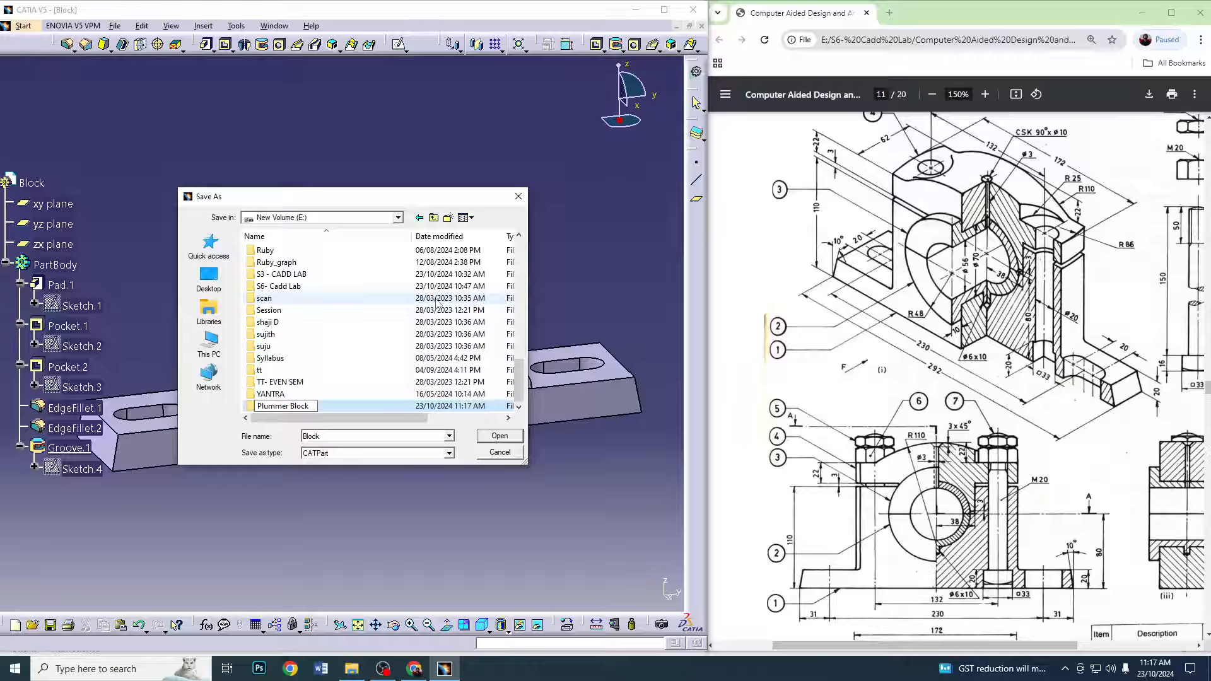
pyautogui.press('Return')
pyautogui.press('Return')
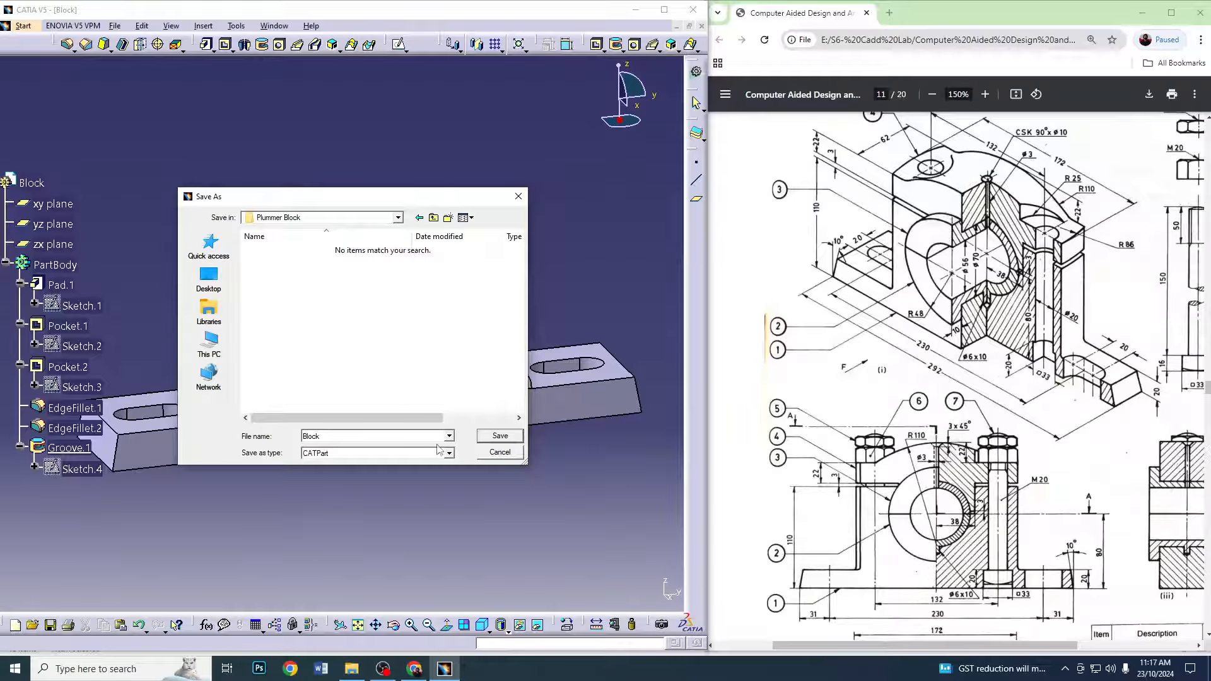
pyautogui.click(500, 436)
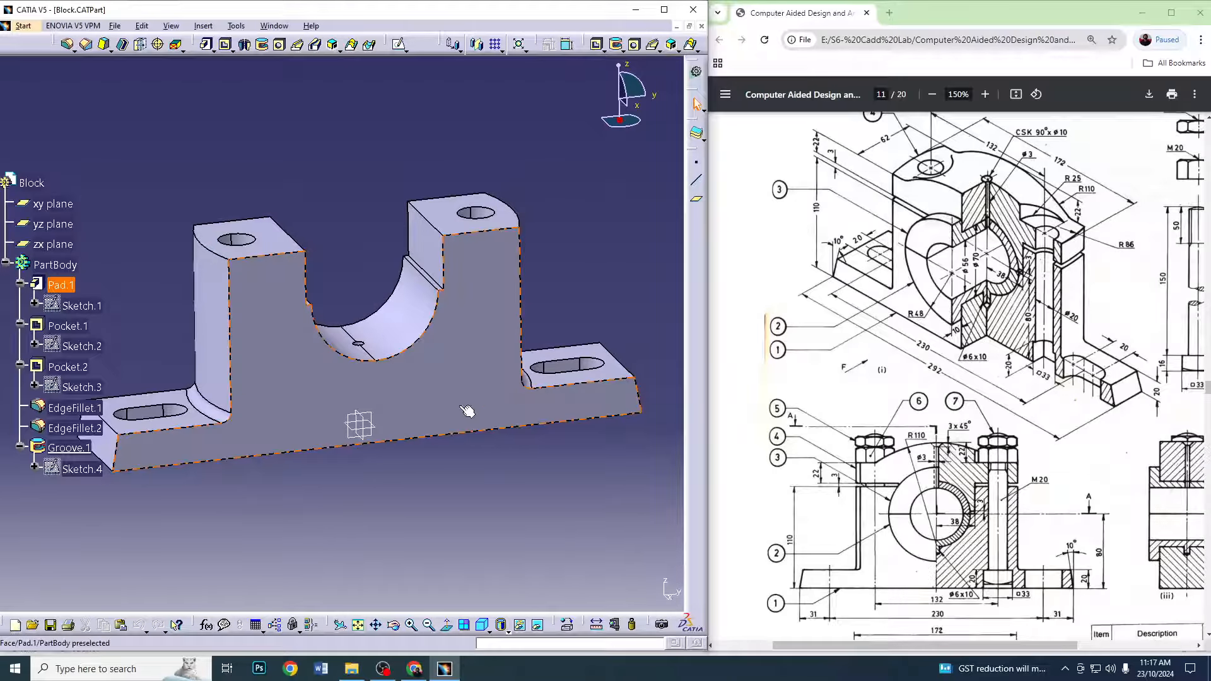
# Close the finished block and create a new part named Cover
pyautogui.click(701, 27)
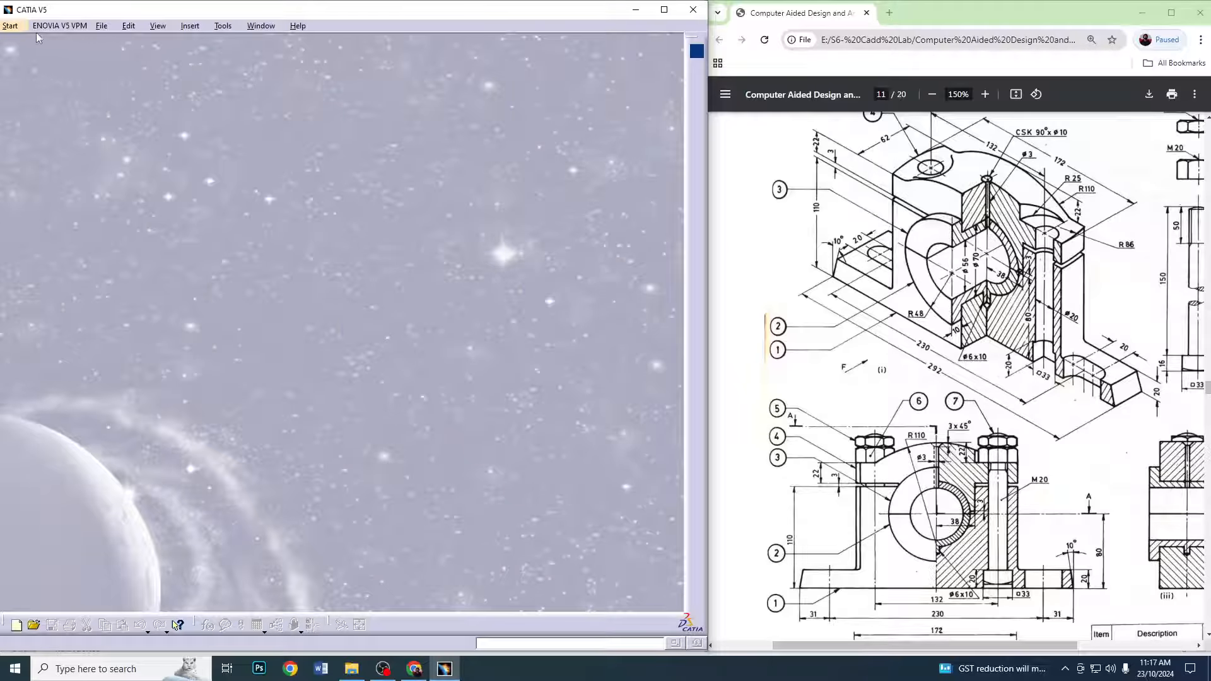
pyautogui.click(19, 27)
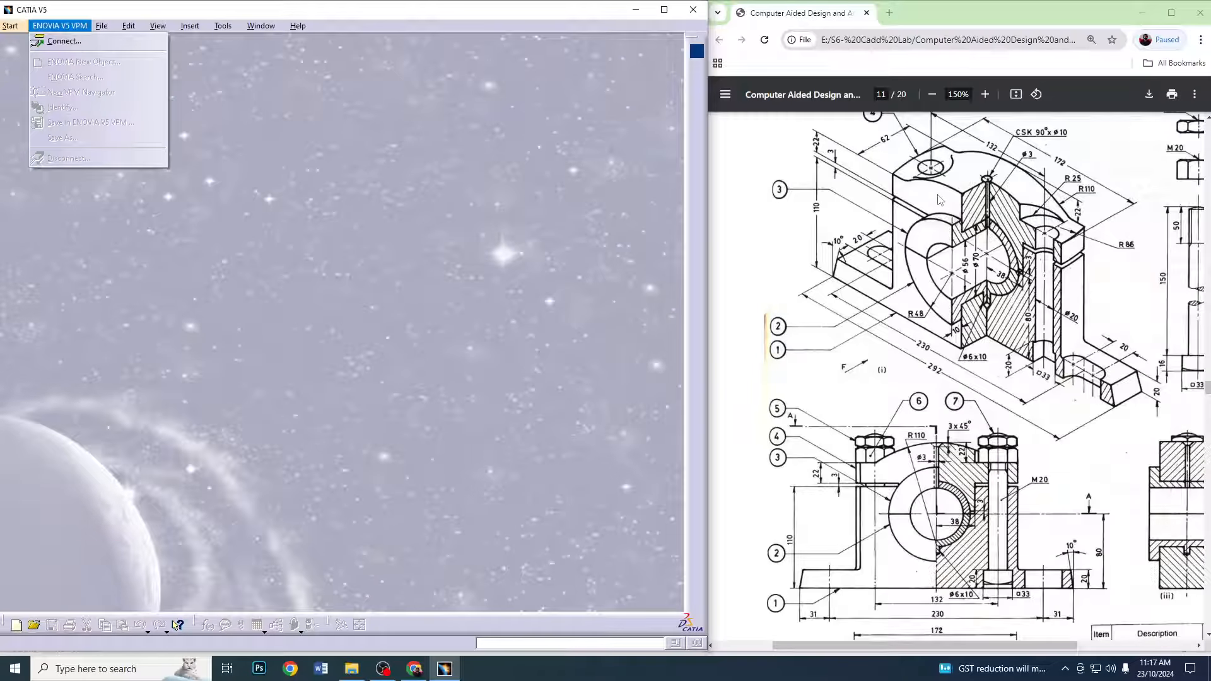
pyautogui.click(10, 25)
pyautogui.moveTo(94, 55)
pyautogui.click(255, 58)
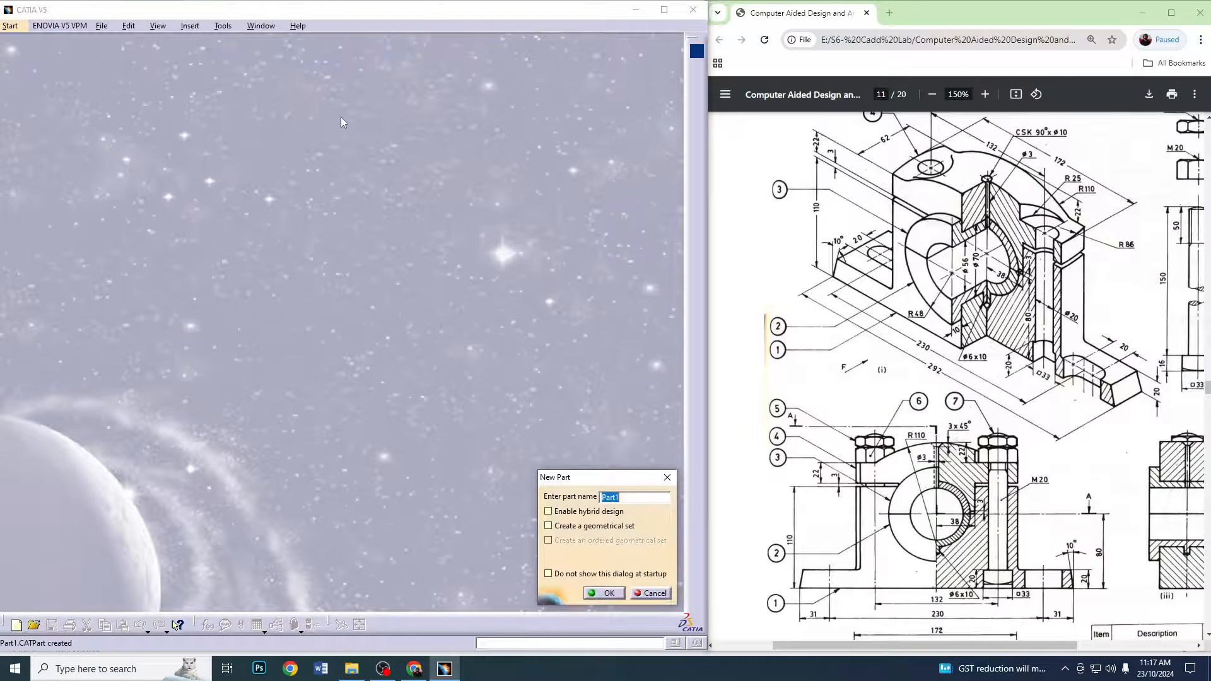
pyautogui.write('Cover')
pyautogui.press('Return')
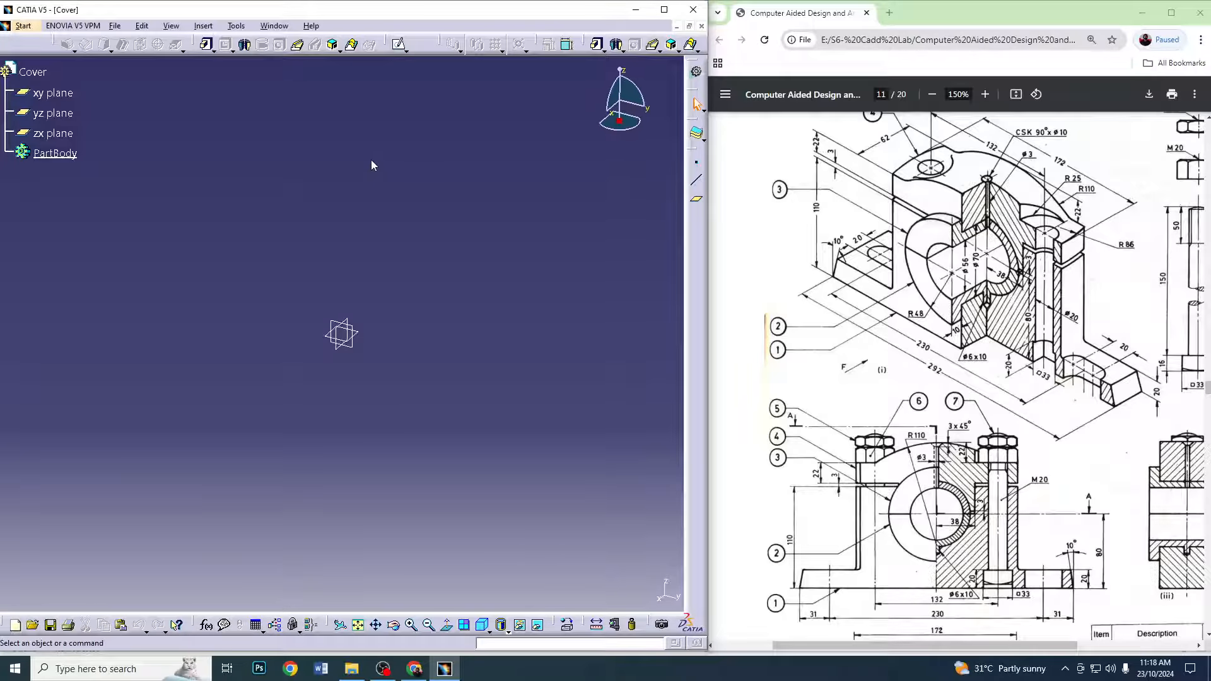
# On the yz plane, sketch an open five-line stepped profile about 38 mm wide and 40 mm high on the vertical axis's positive side
pyautogui.click(357, 331)
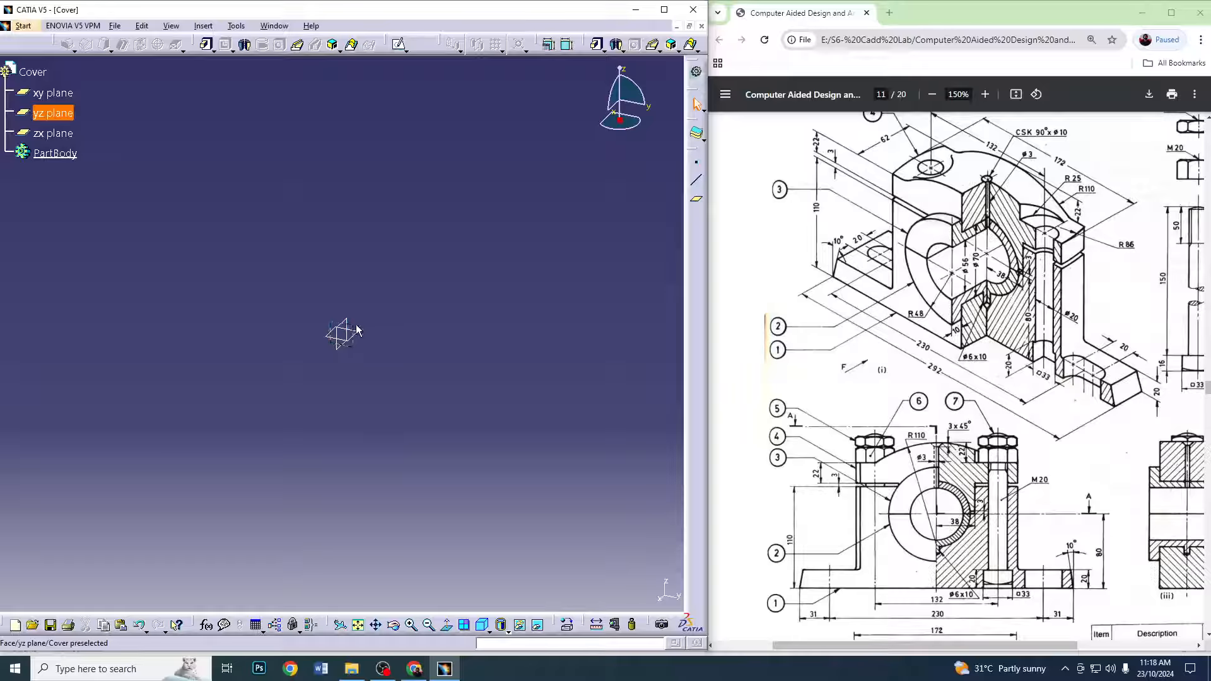
pyautogui.click(400, 45)
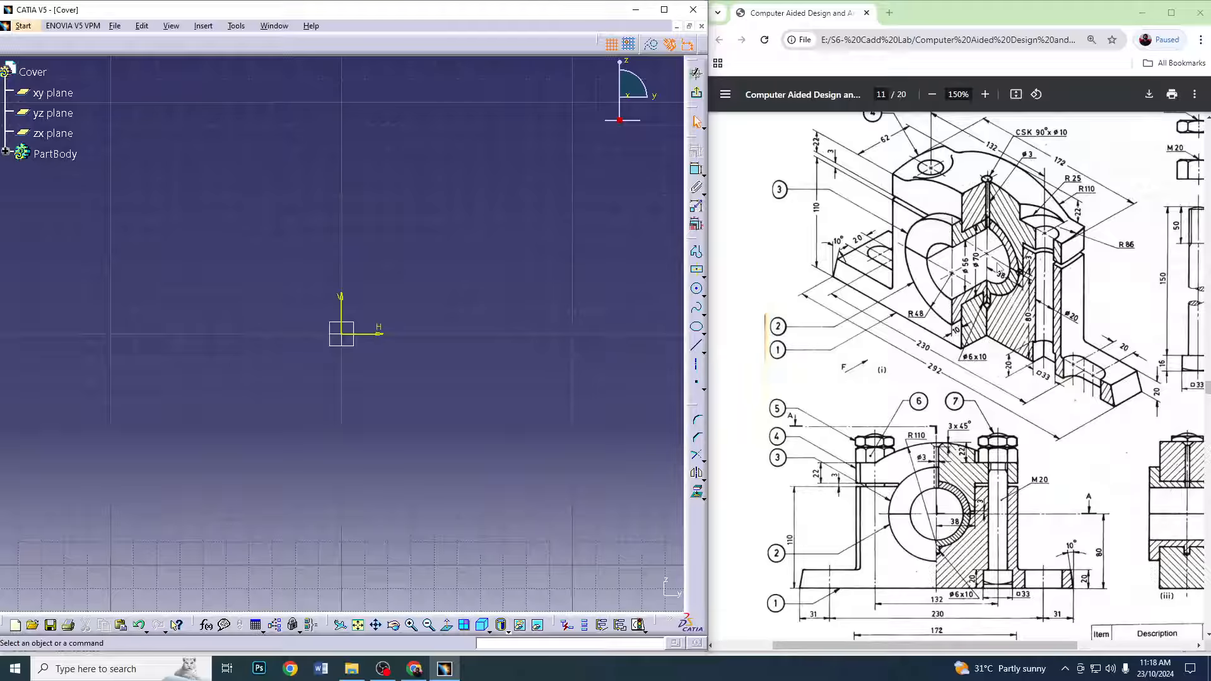
pyautogui.click(697, 252)
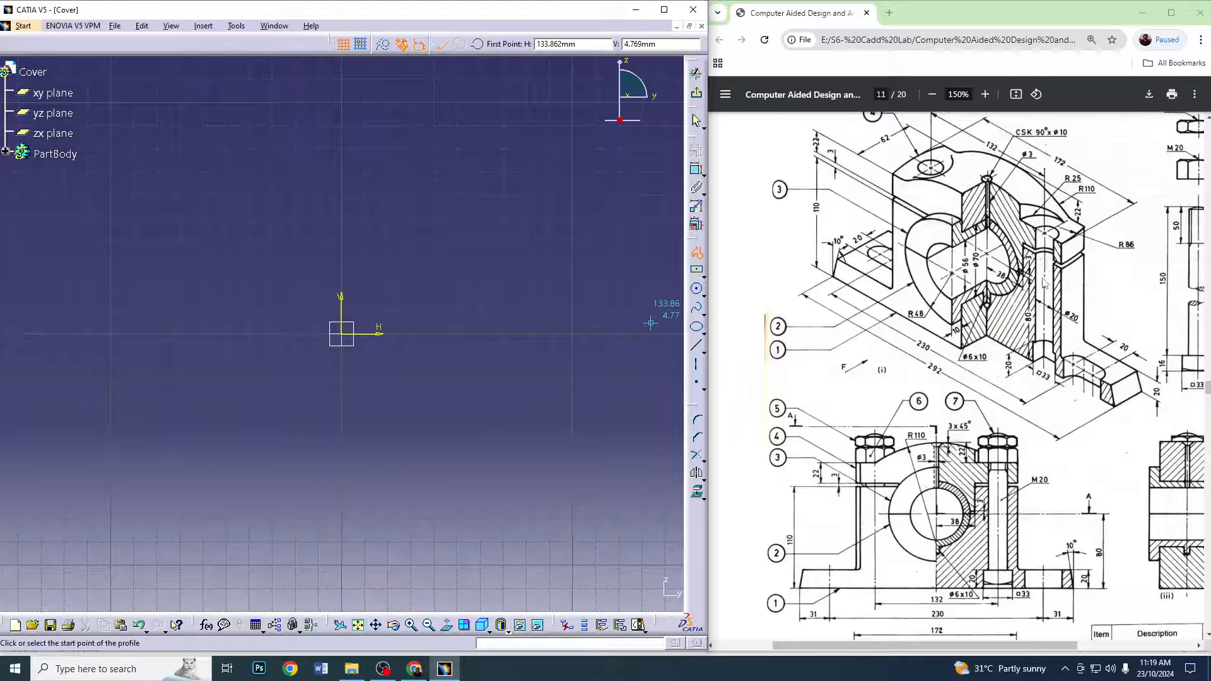
pyautogui.click(397, 325)
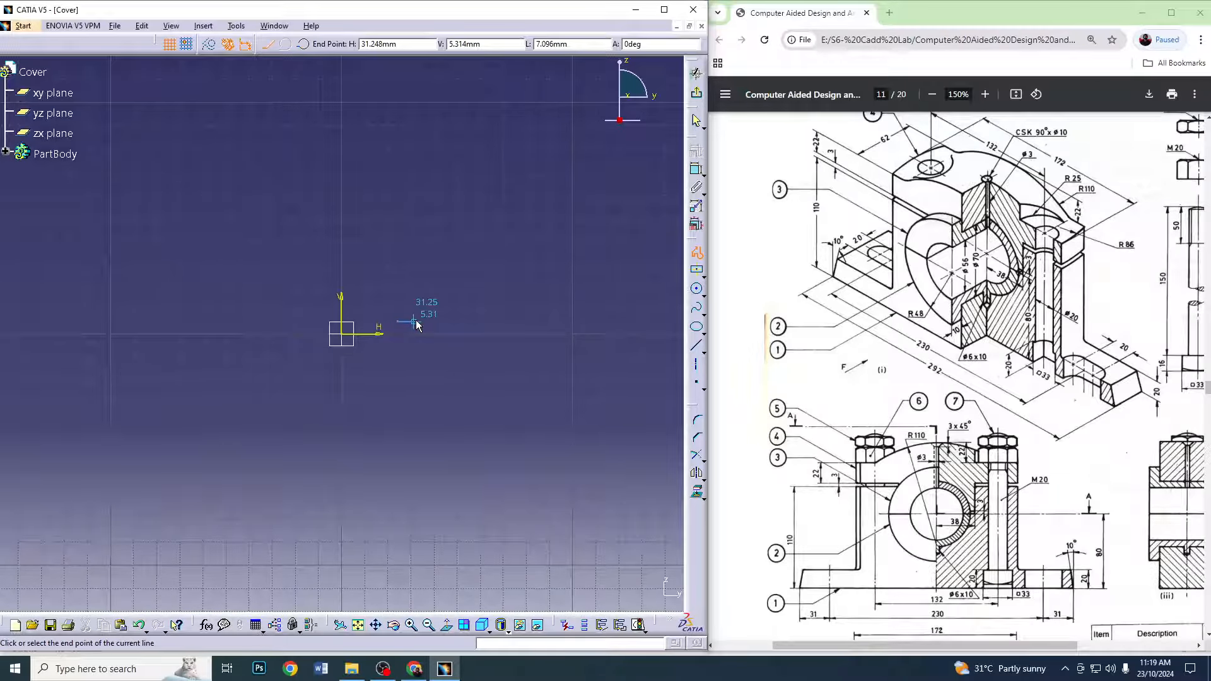
pyautogui.click(410, 321)
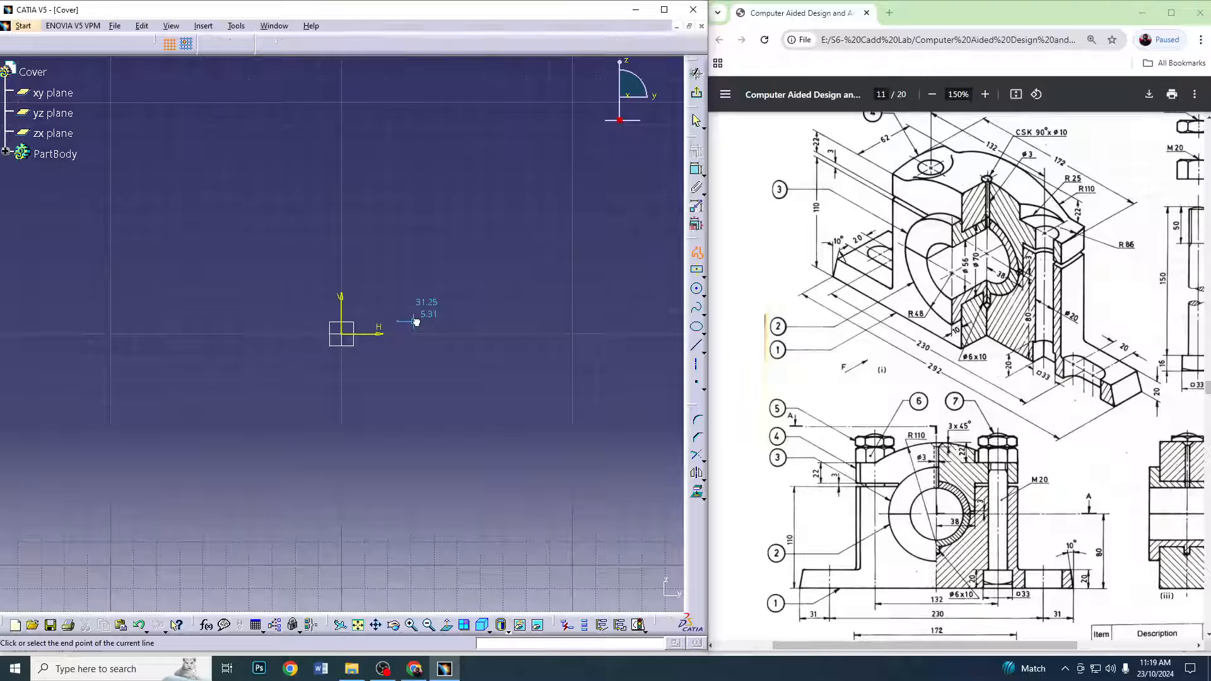
pyautogui.click(414, 262)
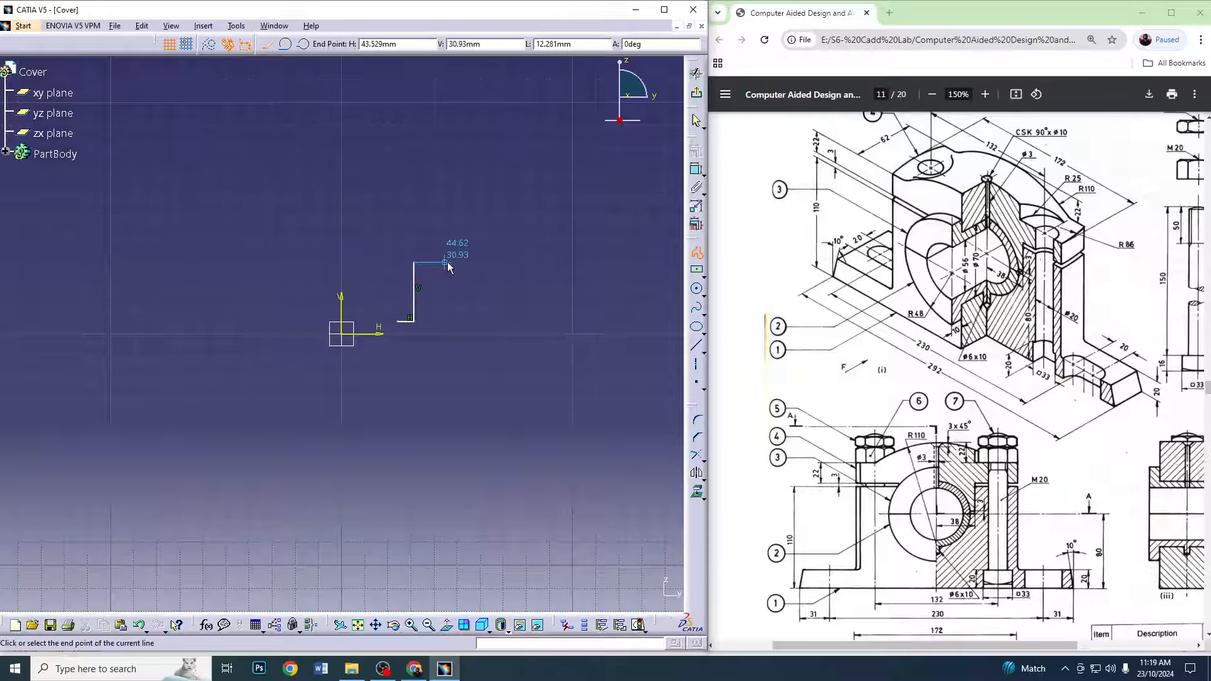
pyautogui.click(487, 263)
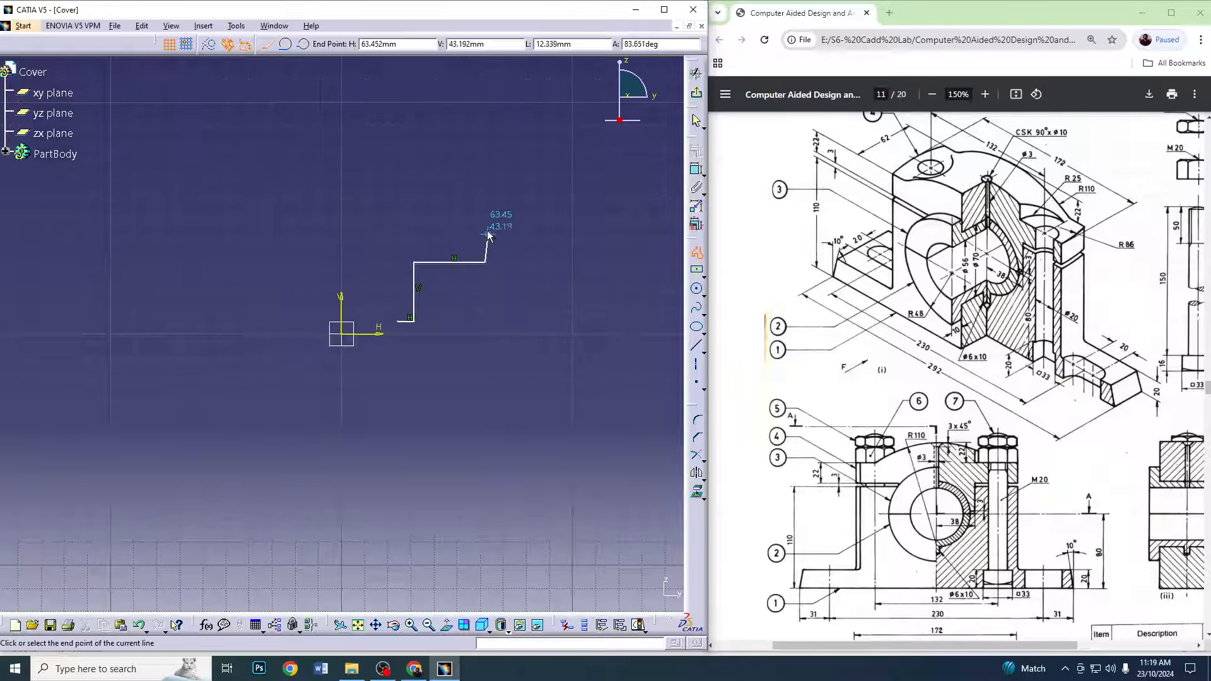
pyautogui.click(486, 228)
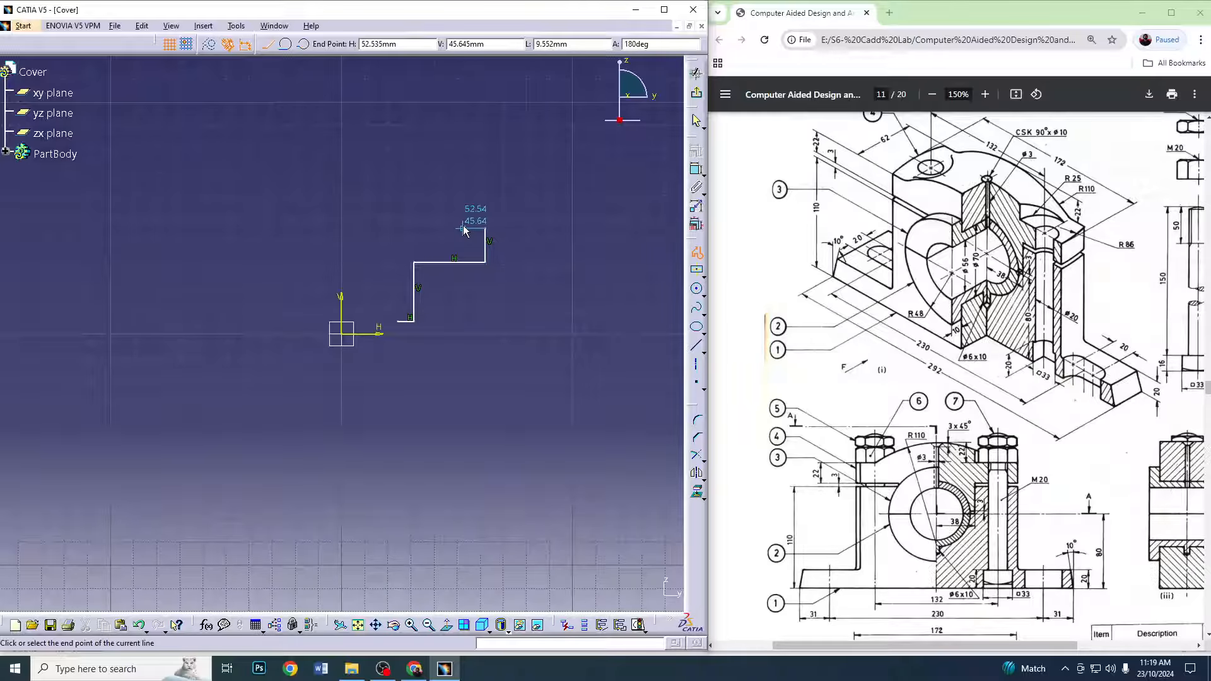
pyautogui.doubleClick(463, 226)
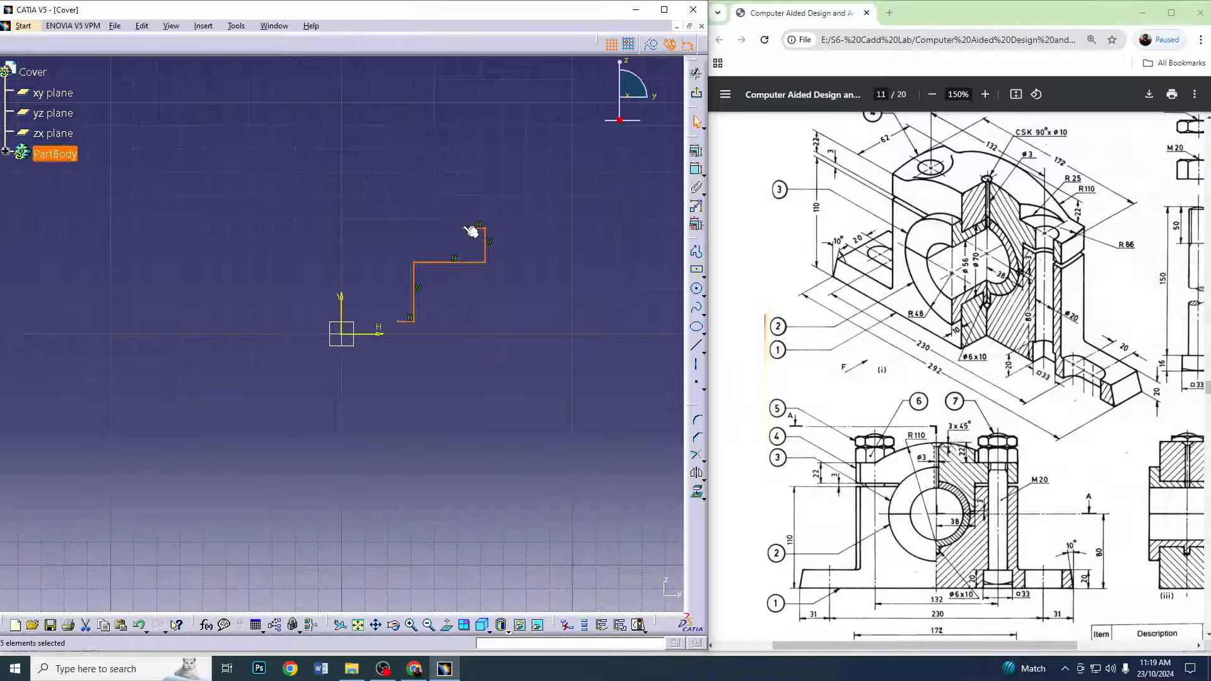
# Constrain the profile's outermost vertical line to 172/2 mm from the vertical axis
pyautogui.click(697, 171)
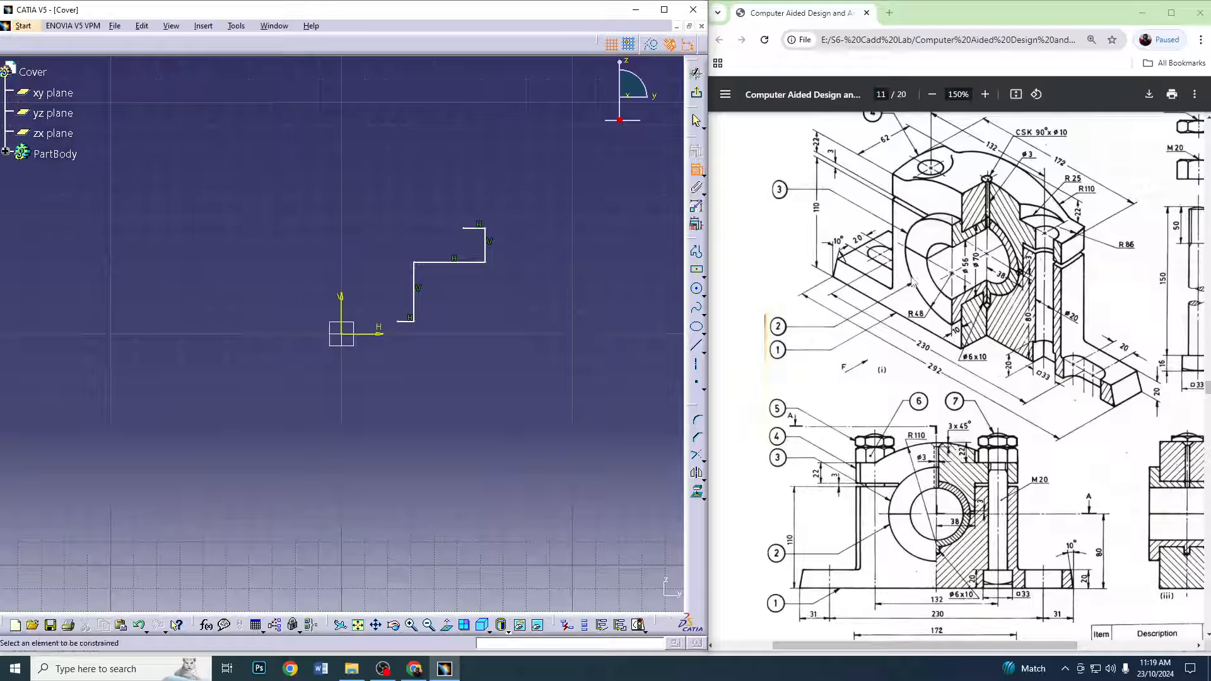
pyautogui.click(486, 247)
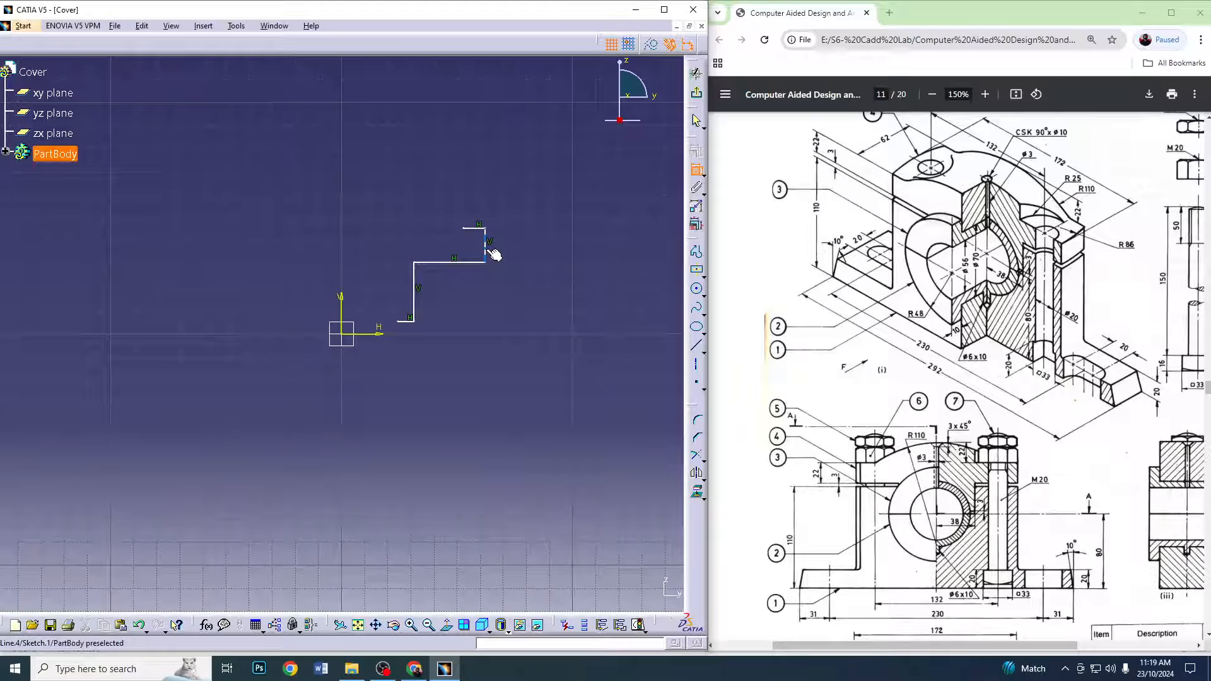
pyautogui.click(341, 312)
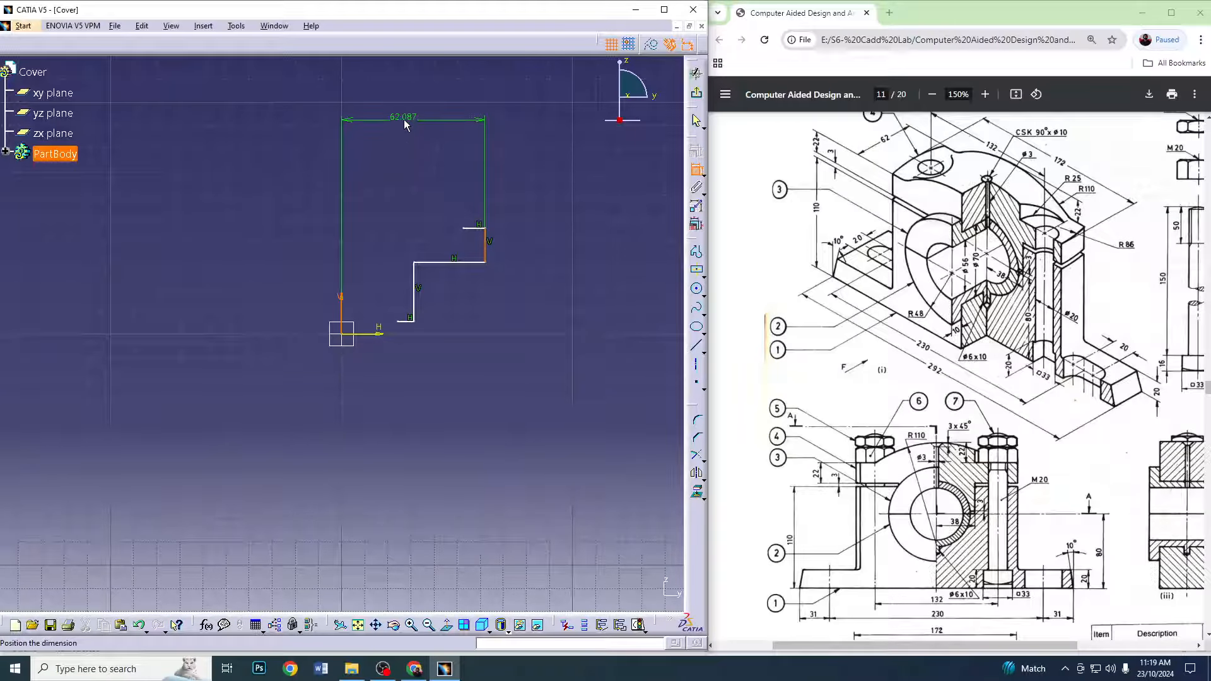
pyautogui.click(404, 123)
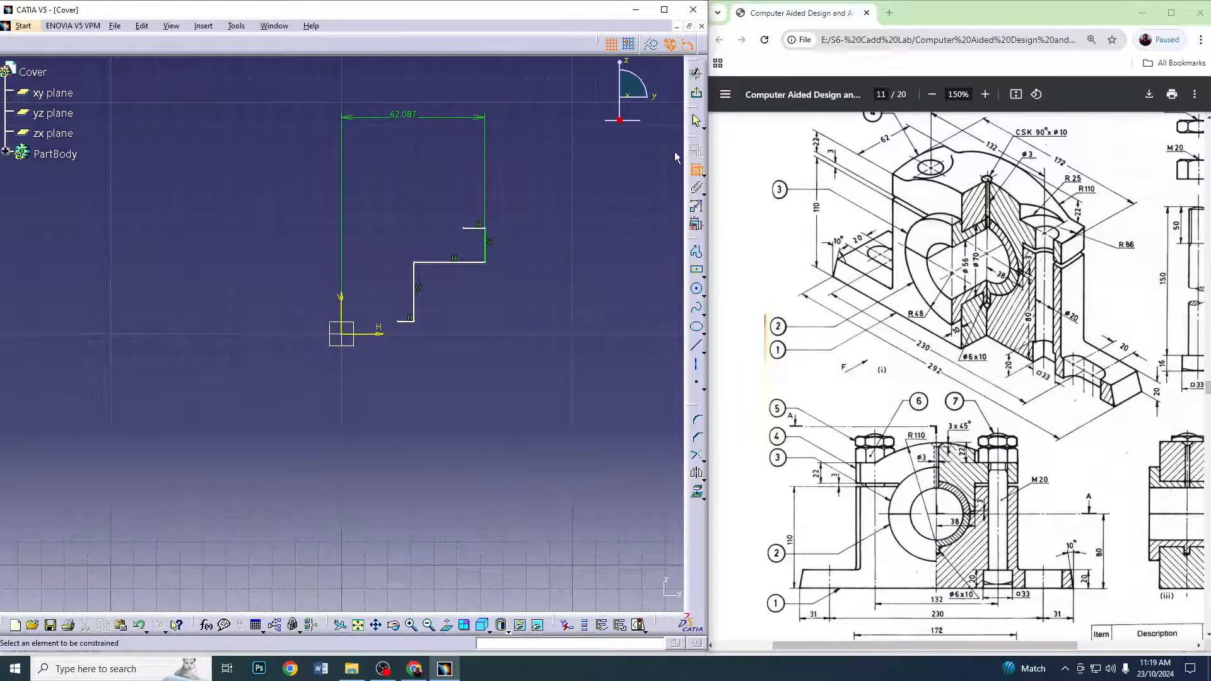
pyautogui.doubleClick(396, 121)
pyautogui.write('172/2')
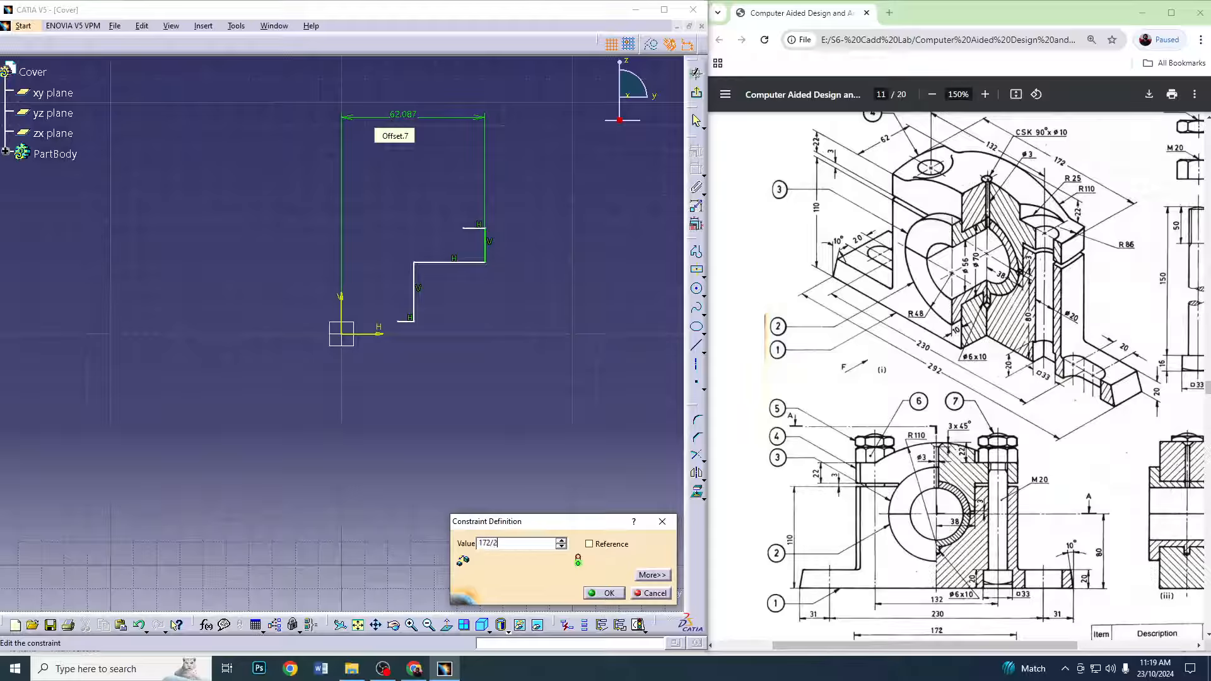
pyautogui.press('Return')
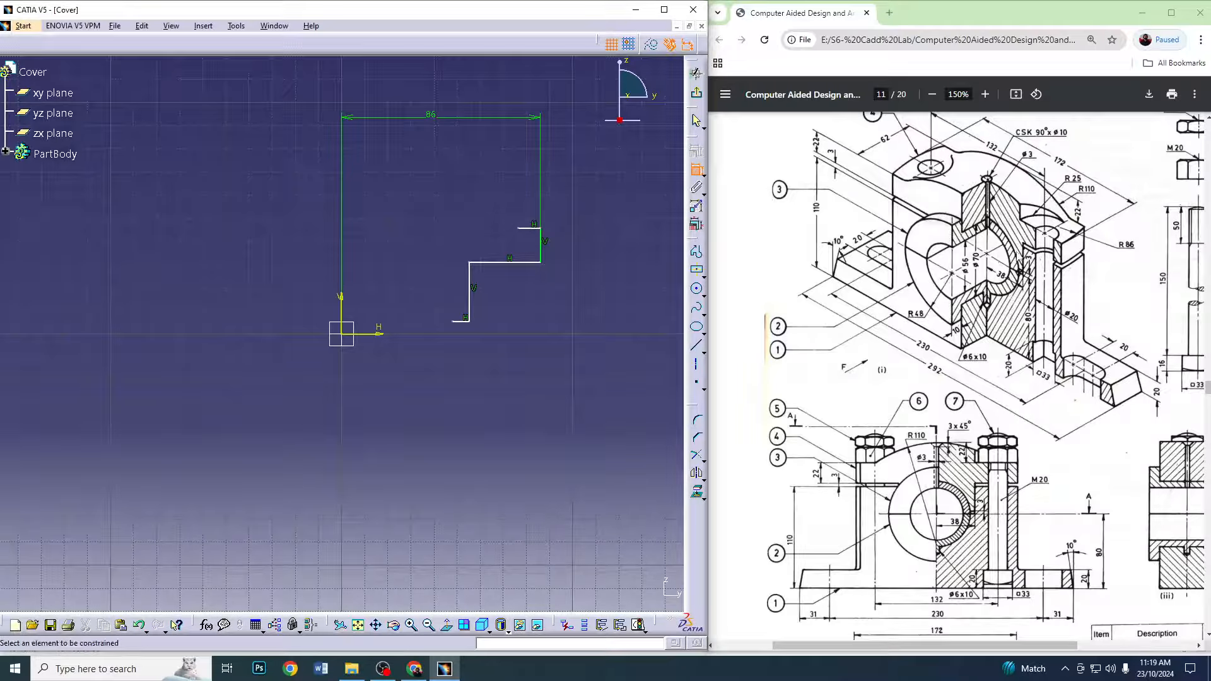
# Constrain the profile's inner vertical line to 38 mm from the vertical axis
pyautogui.click(469, 293)
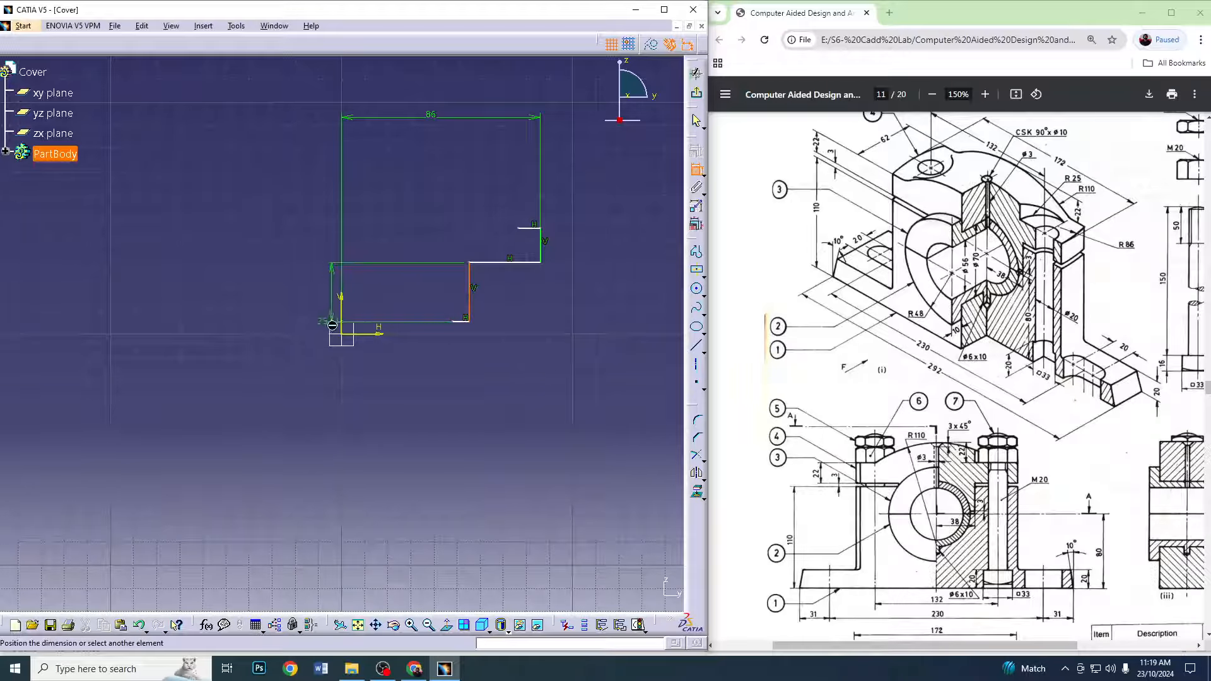
pyautogui.click(341, 314)
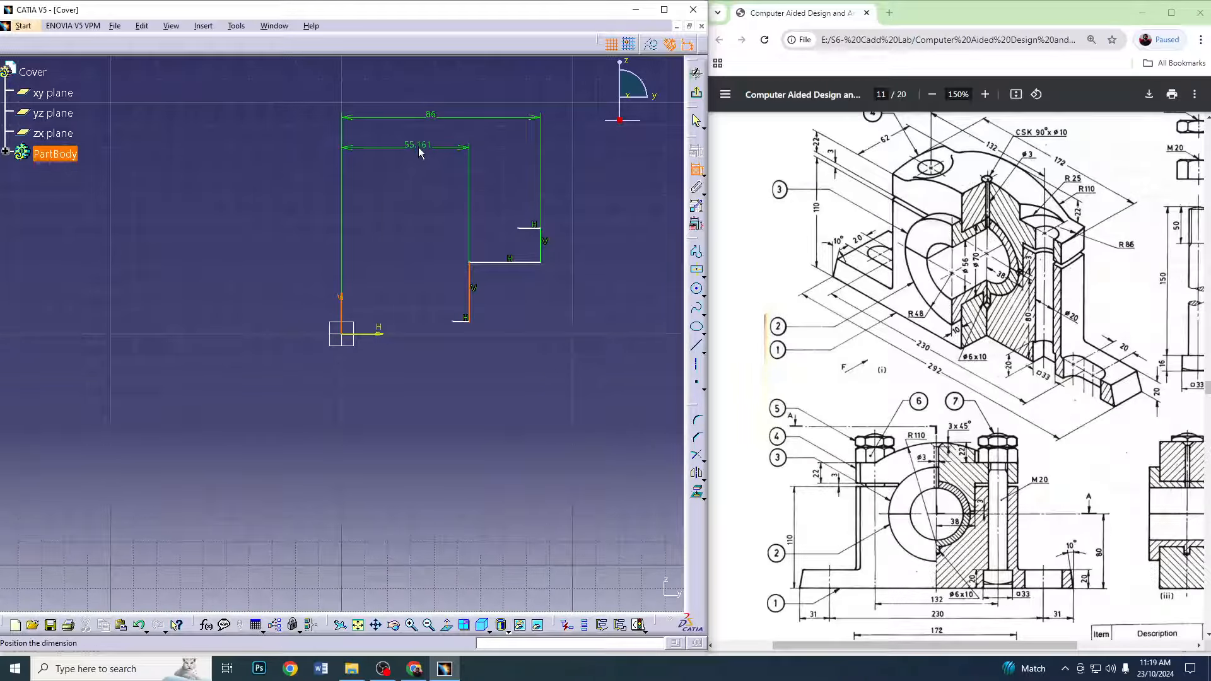
pyautogui.click(419, 150)
pyautogui.doubleClick(418, 147)
pyautogui.write('3')
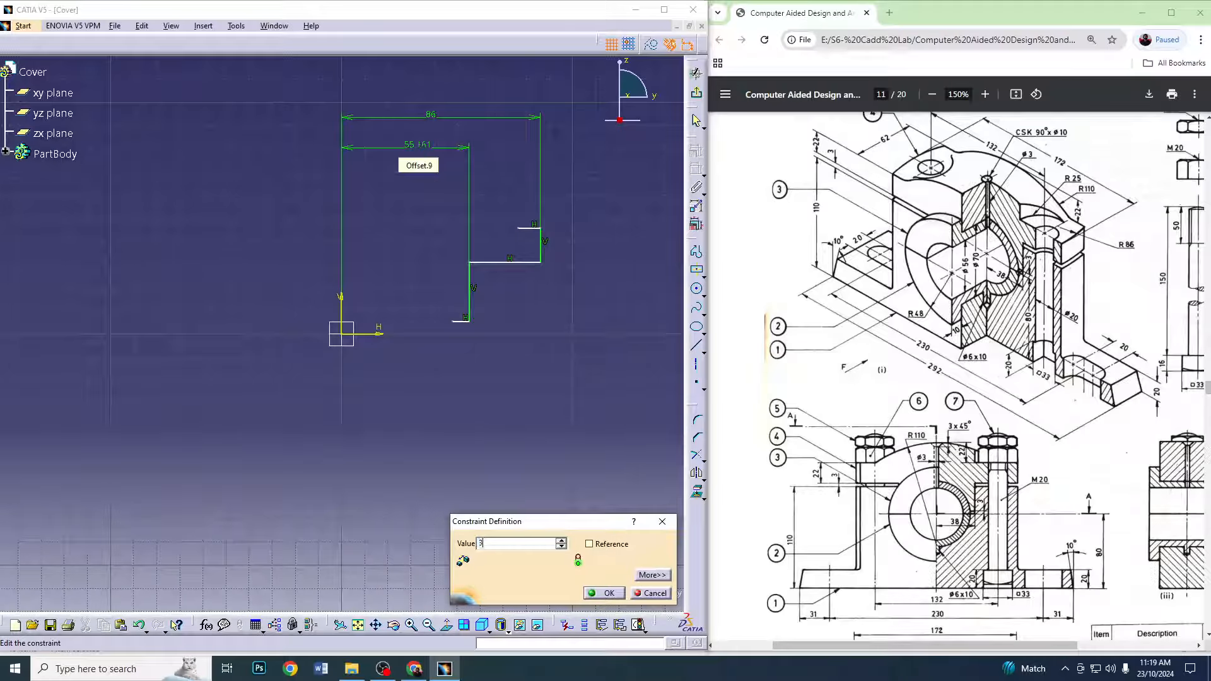
pyautogui.write('8mm')
pyautogui.press('Return')
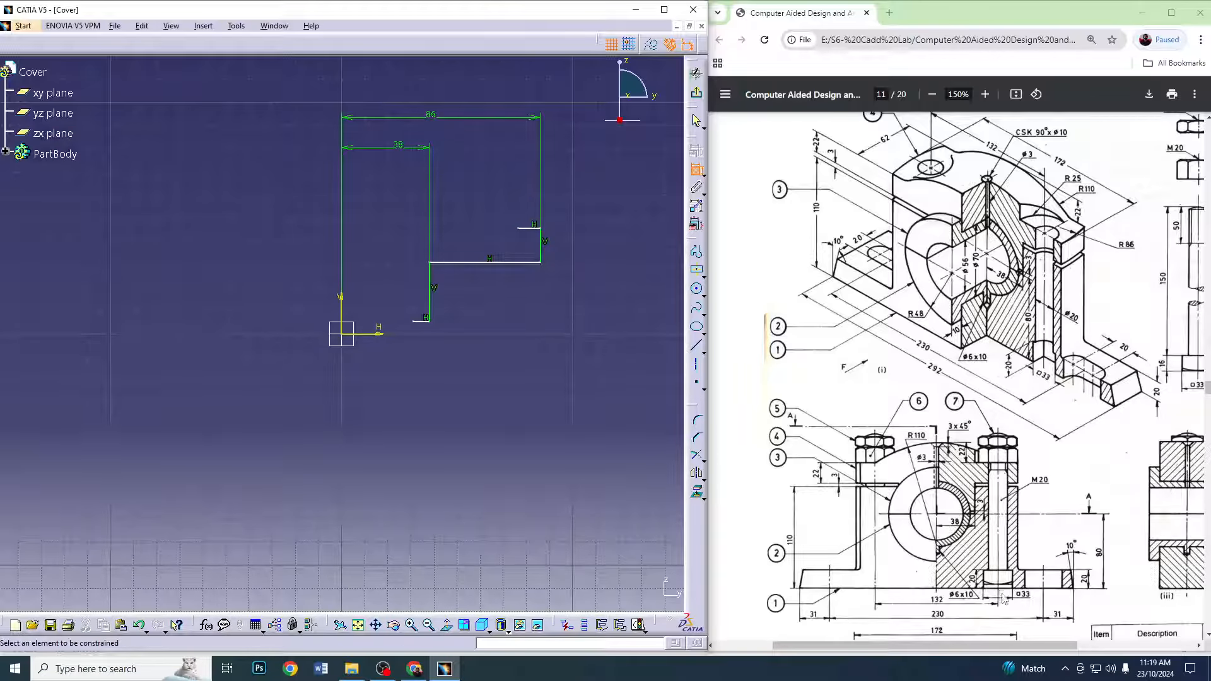
# Constrain the free end of the profile's uppermost line to 132/2 mm from the vertical axis
pyautogui.click(517, 226)
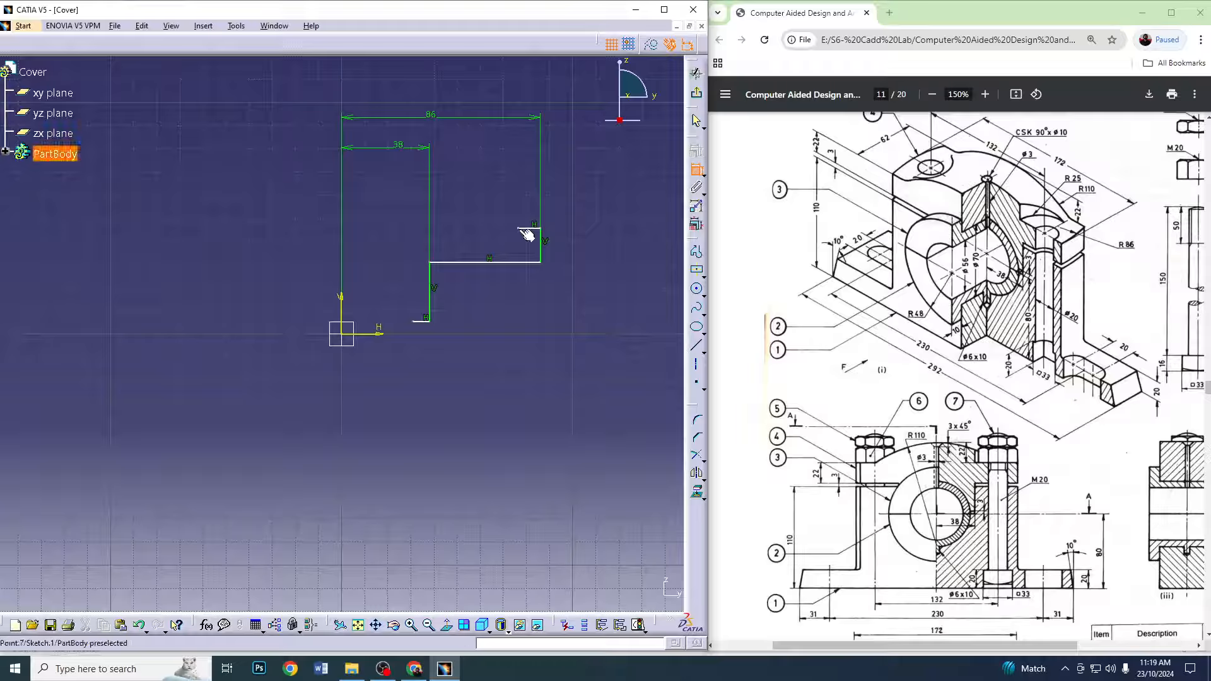
pyautogui.click(348, 317)
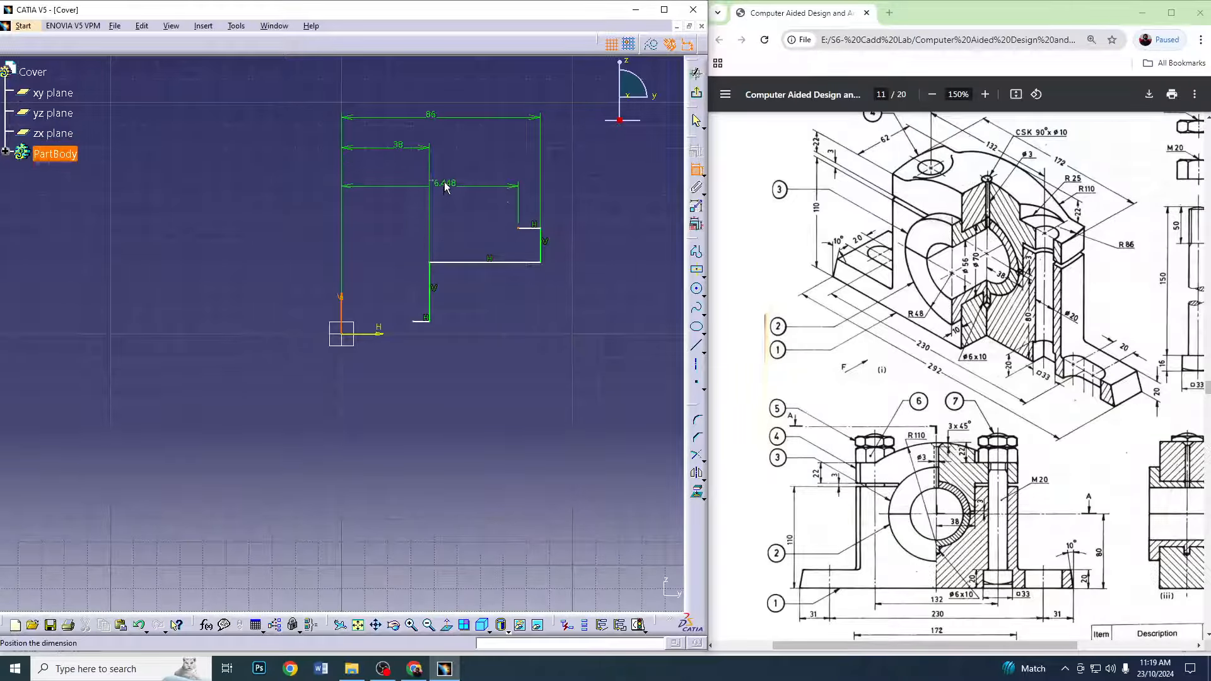
pyautogui.click(447, 180)
pyautogui.doubleClick(453, 180)
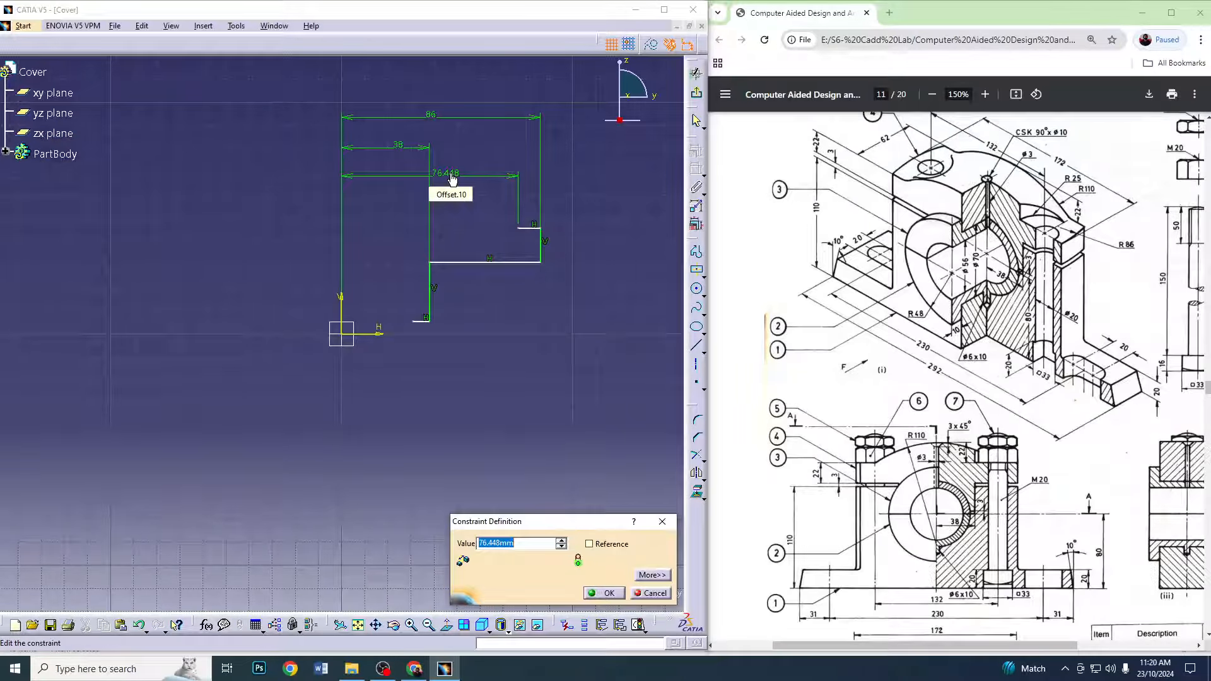
pyautogui.write('132/2')
pyautogui.press('Return')
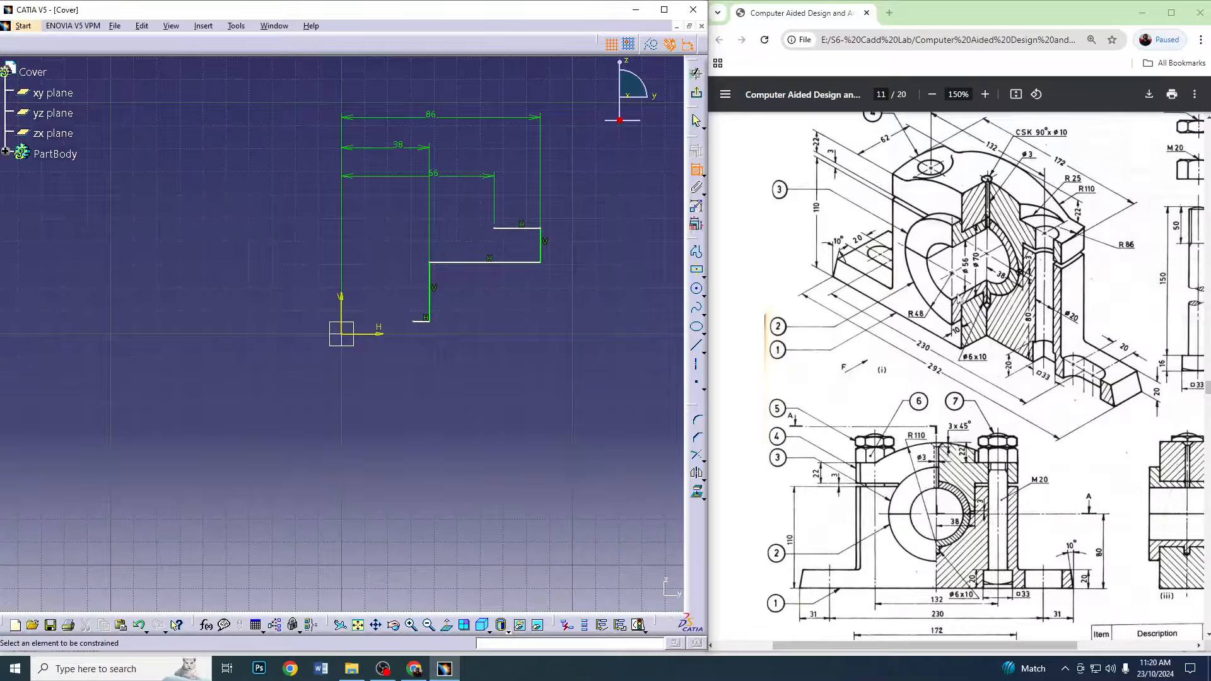
# Constrain the profile's lowest short horizontal line to 3 mm above the horizontal axis
pyautogui.click(420, 321)
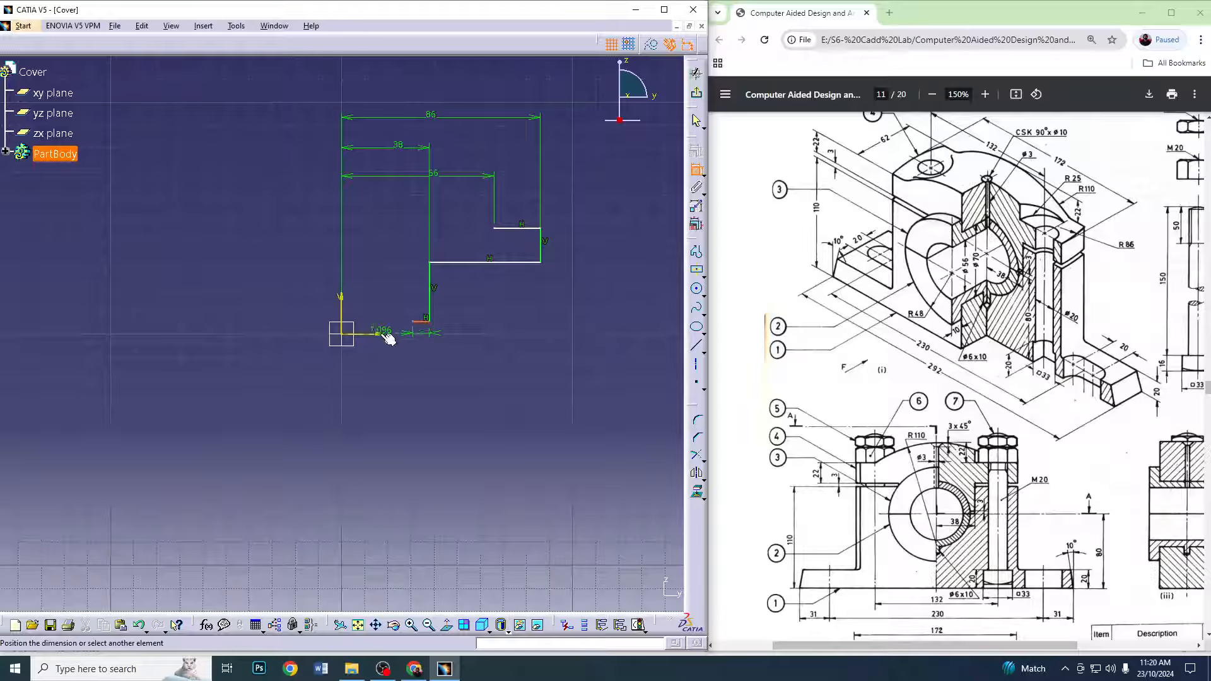
pyautogui.click(513, 334)
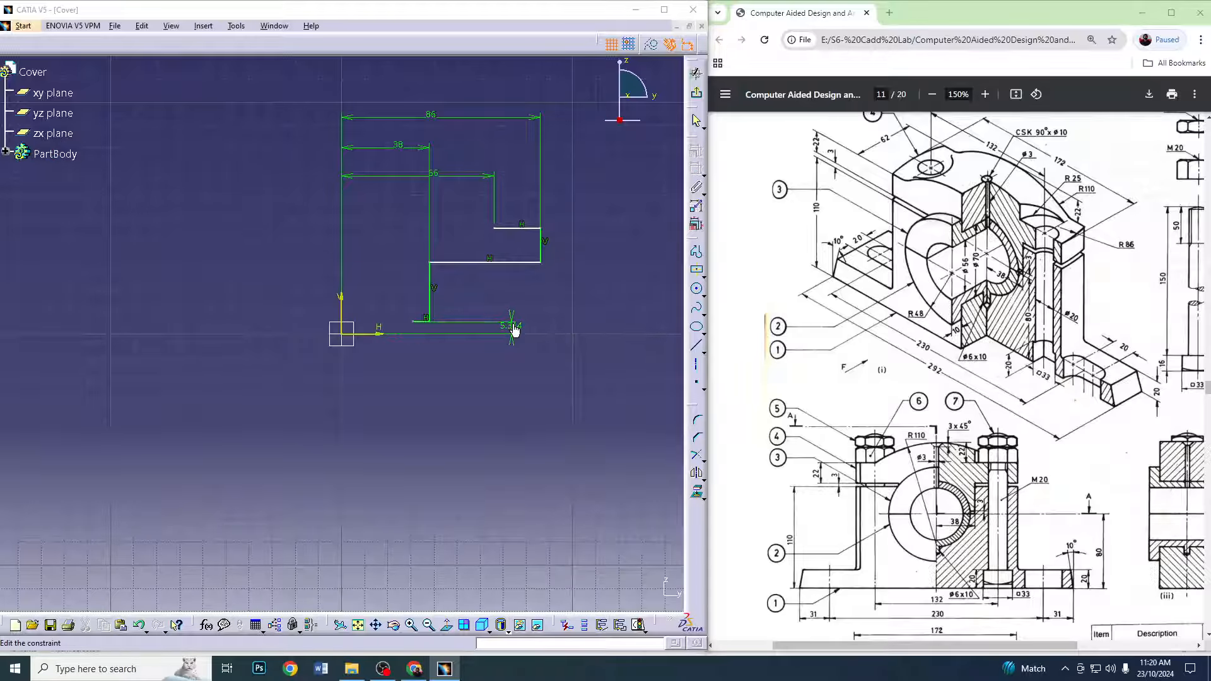
pyautogui.doubleClick(511, 325)
pyautogui.write('3')
pyautogui.press('Return')
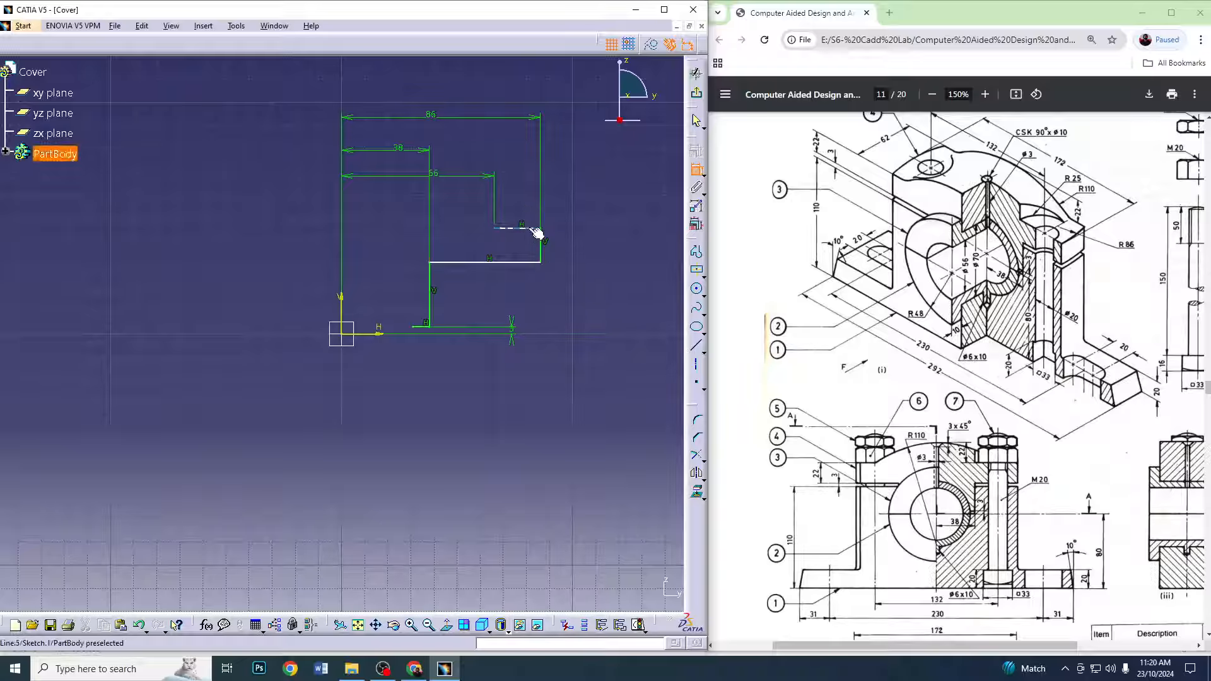
# Try a height dimension between the profile's uppermost line and the horizontal axis, and delete it
pyautogui.click(530, 263)
pyautogui.click(383, 334)
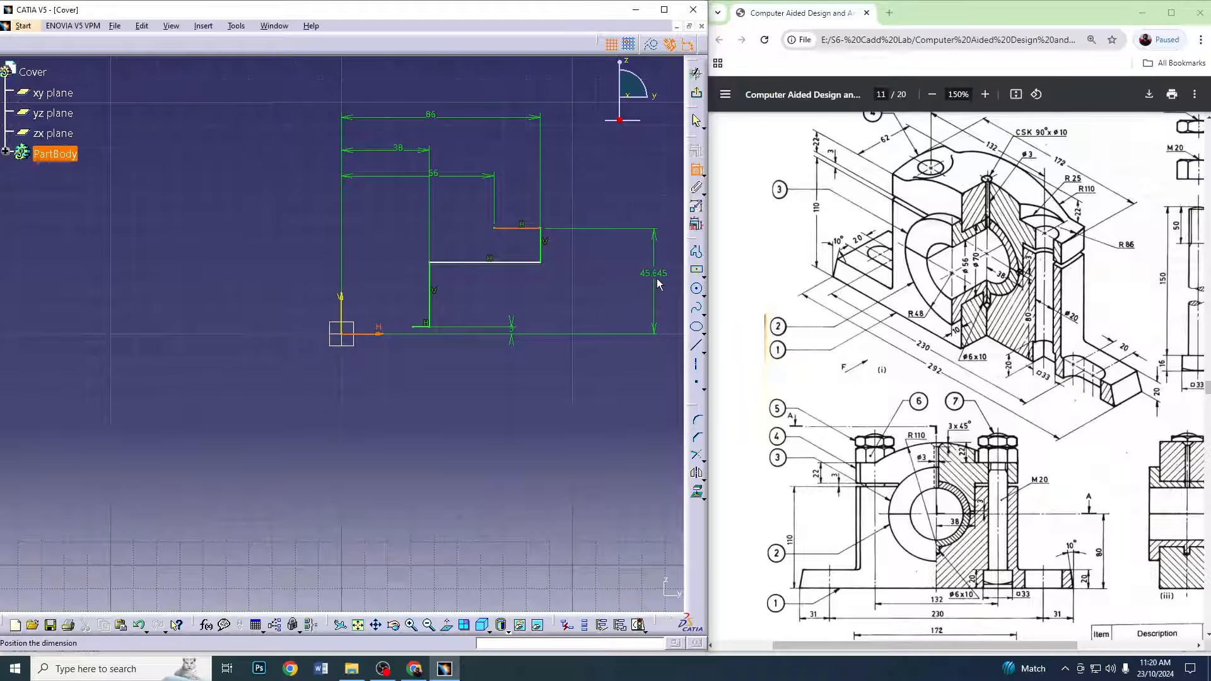
pyautogui.click(654, 288)
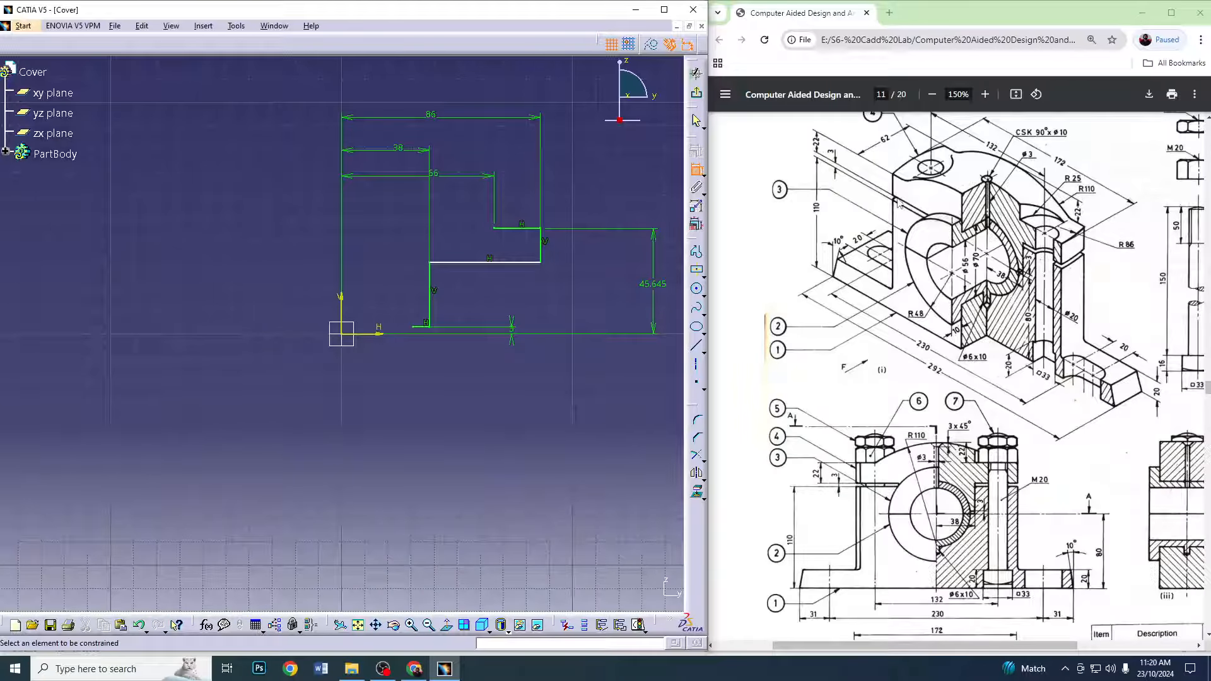
pyautogui.press('Escape')
pyautogui.click(653, 286)
pyautogui.press('Delete')
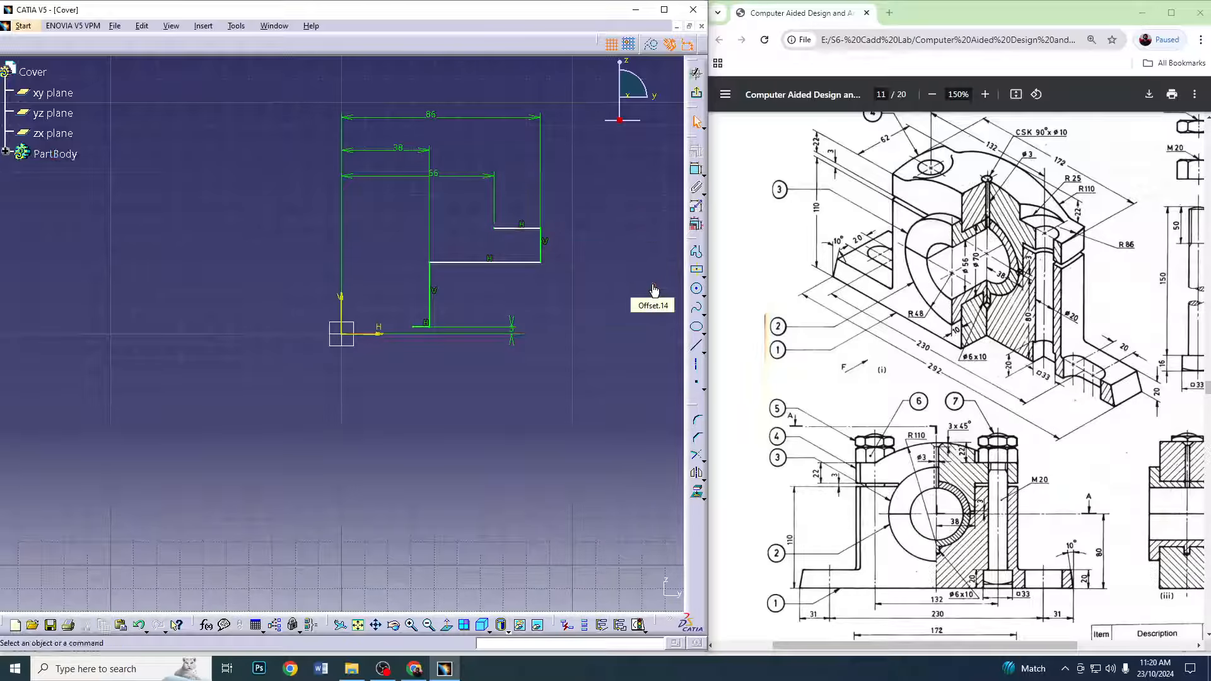
# Constrain the length of the profile's outermost vertical line to 22 mm
pyautogui.click(696, 169)
pyautogui.click(541, 244)
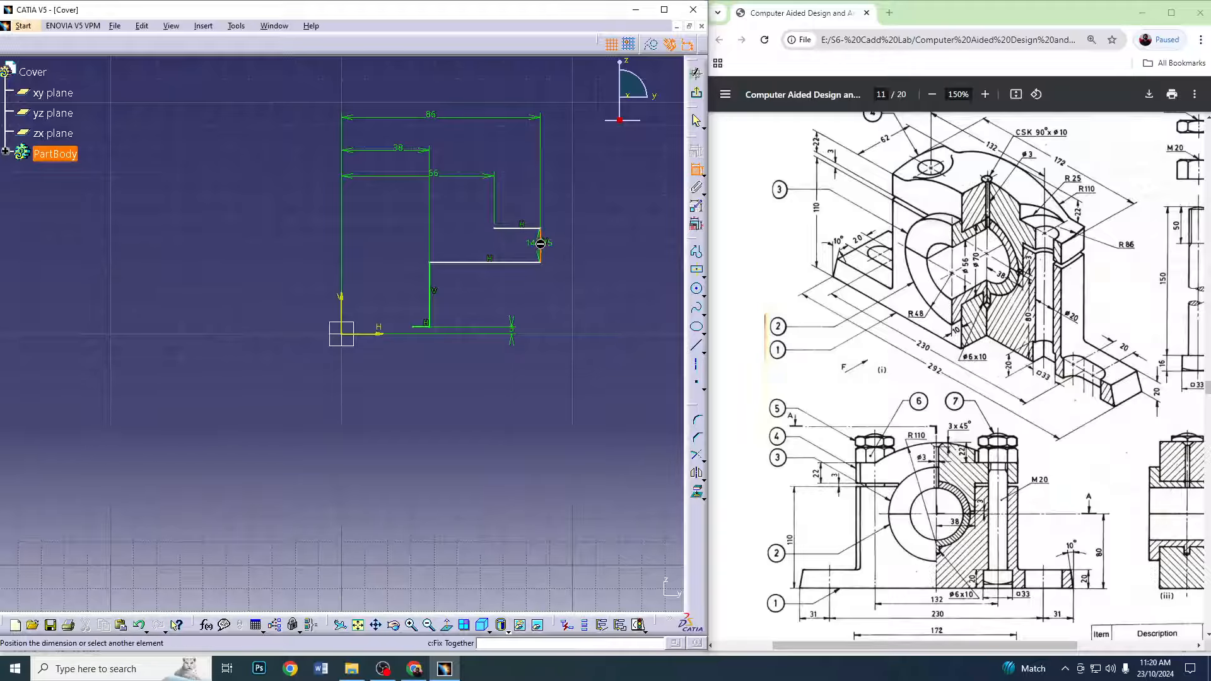
pyautogui.click(604, 246)
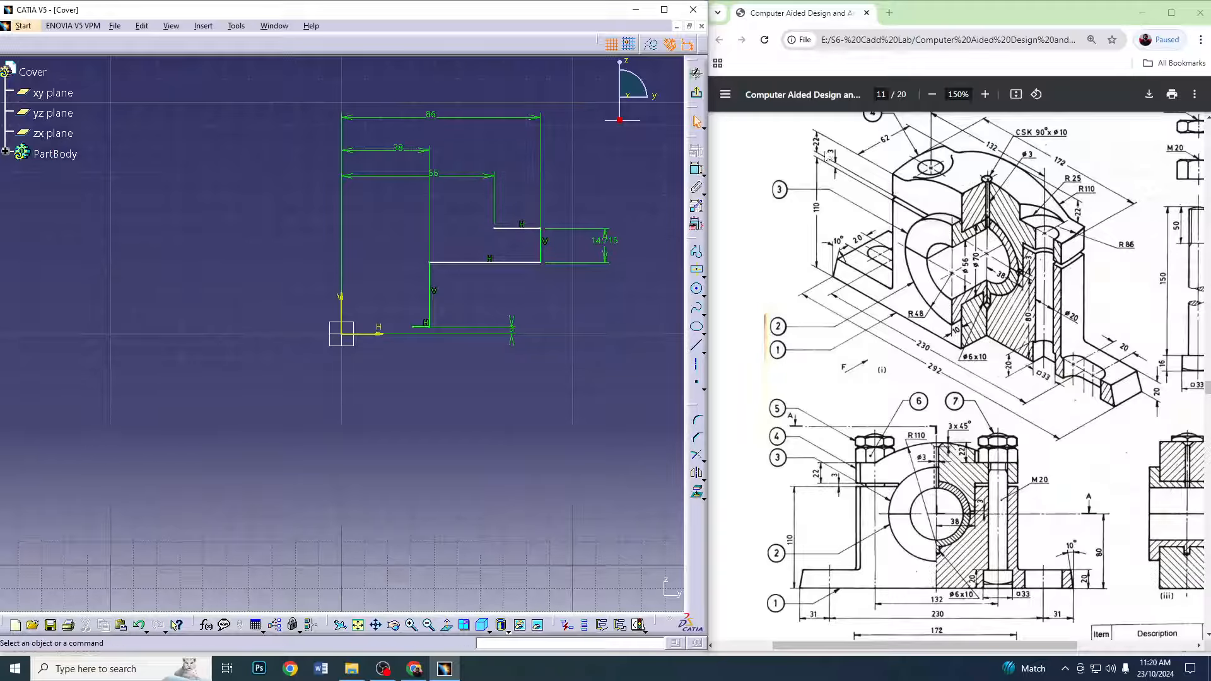
pyautogui.doubleClick(601, 246)
pyautogui.write('22mm')
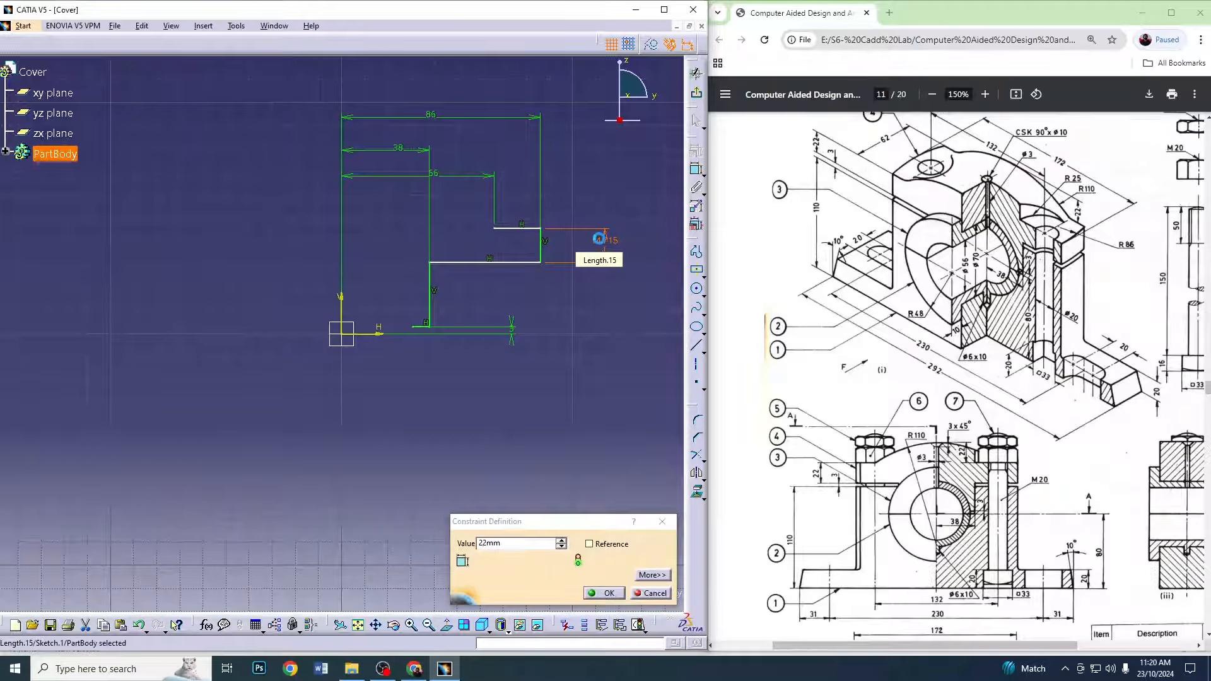
pyautogui.press('Return')
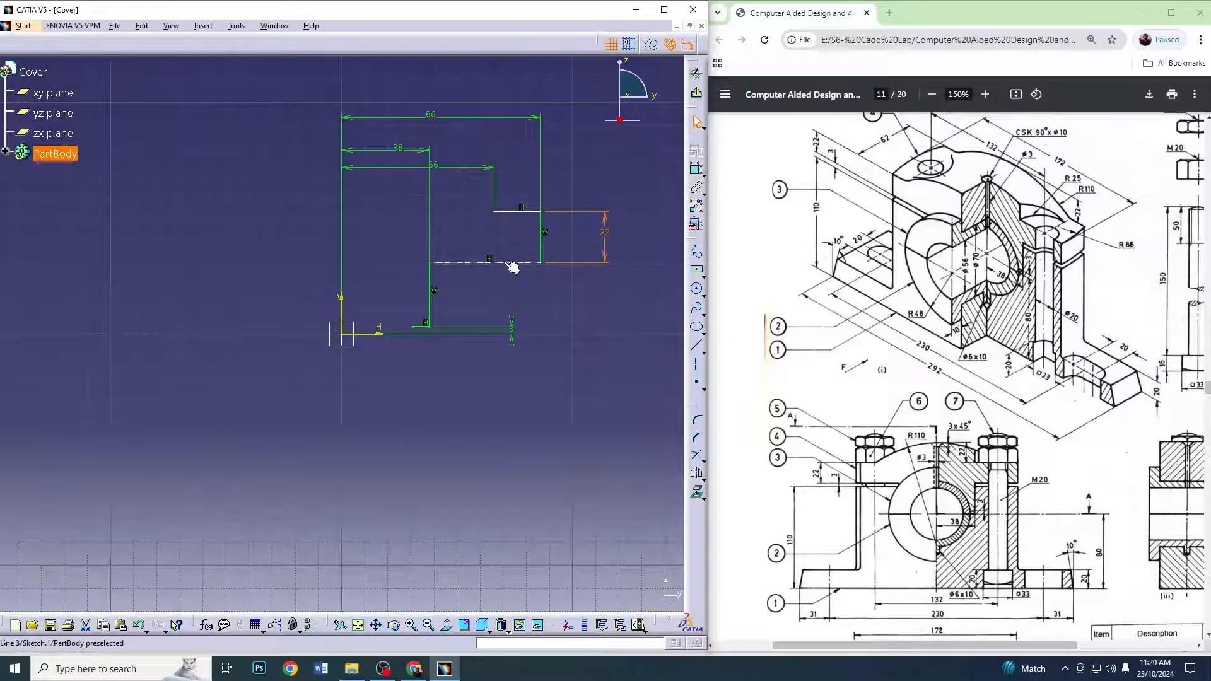
# Constrain the profile's long middle horizontal line to 110-83 mm above the horizontal axis
pyautogui.click(471, 261)
pyautogui.click(696, 169)
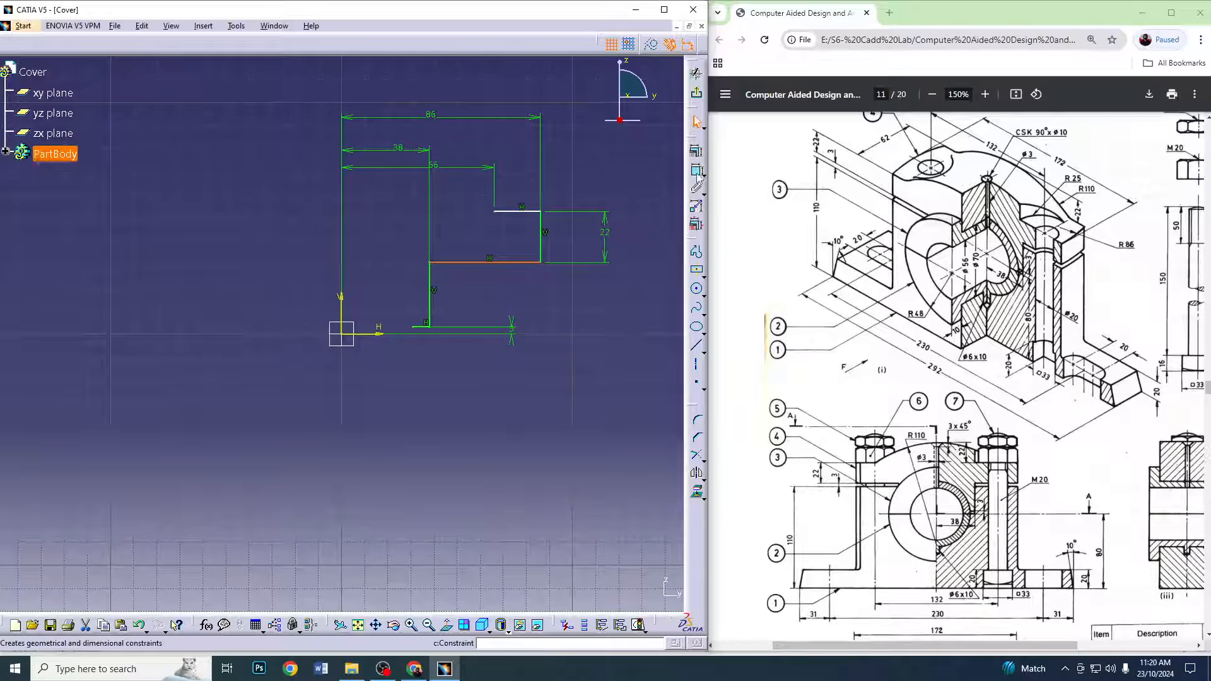
pyautogui.click(410, 334)
pyautogui.click(604, 309)
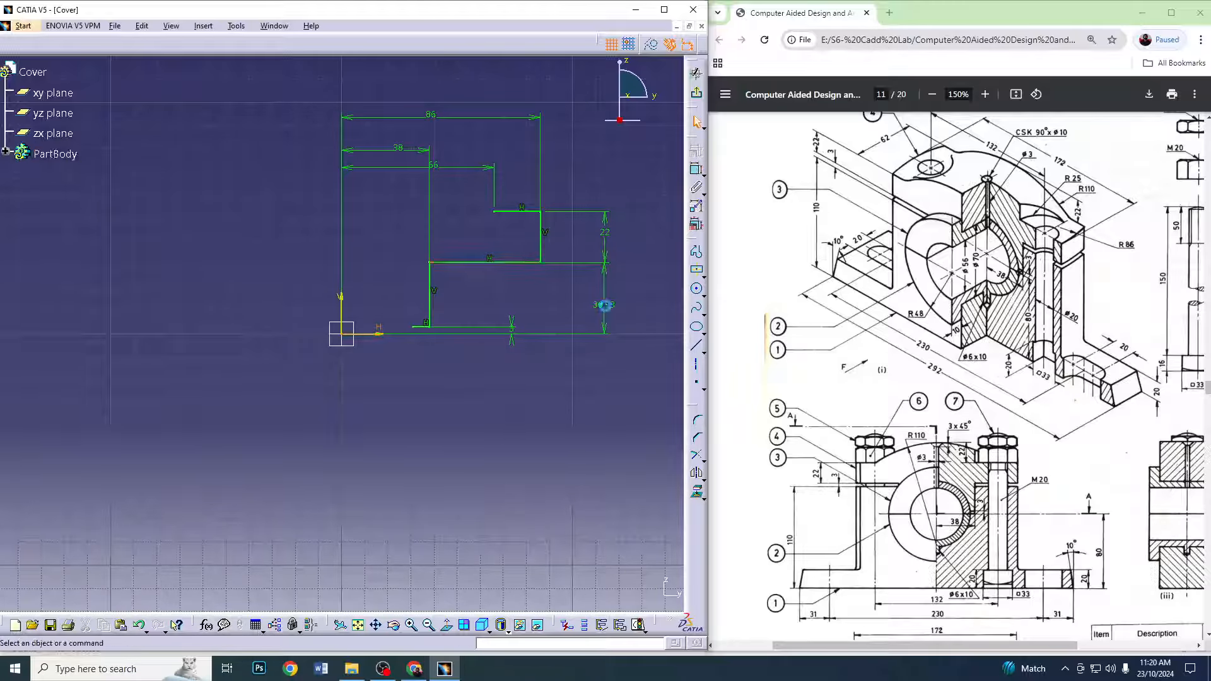
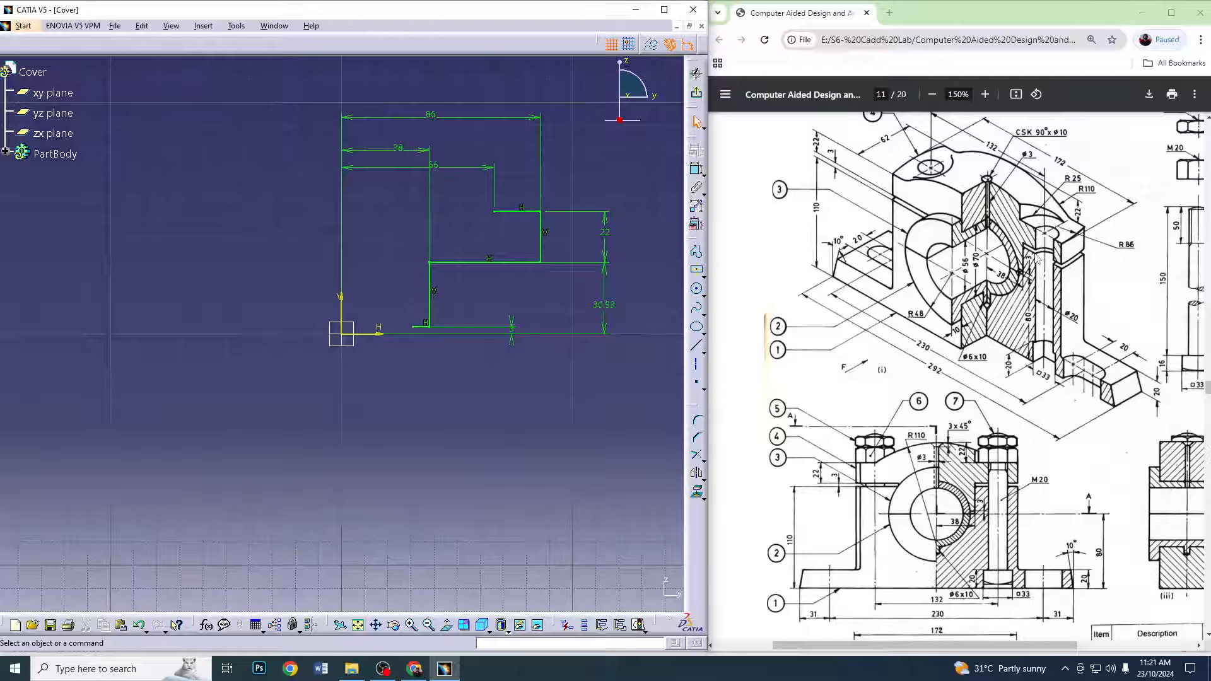
pyautogui.doubleClick(604, 305)
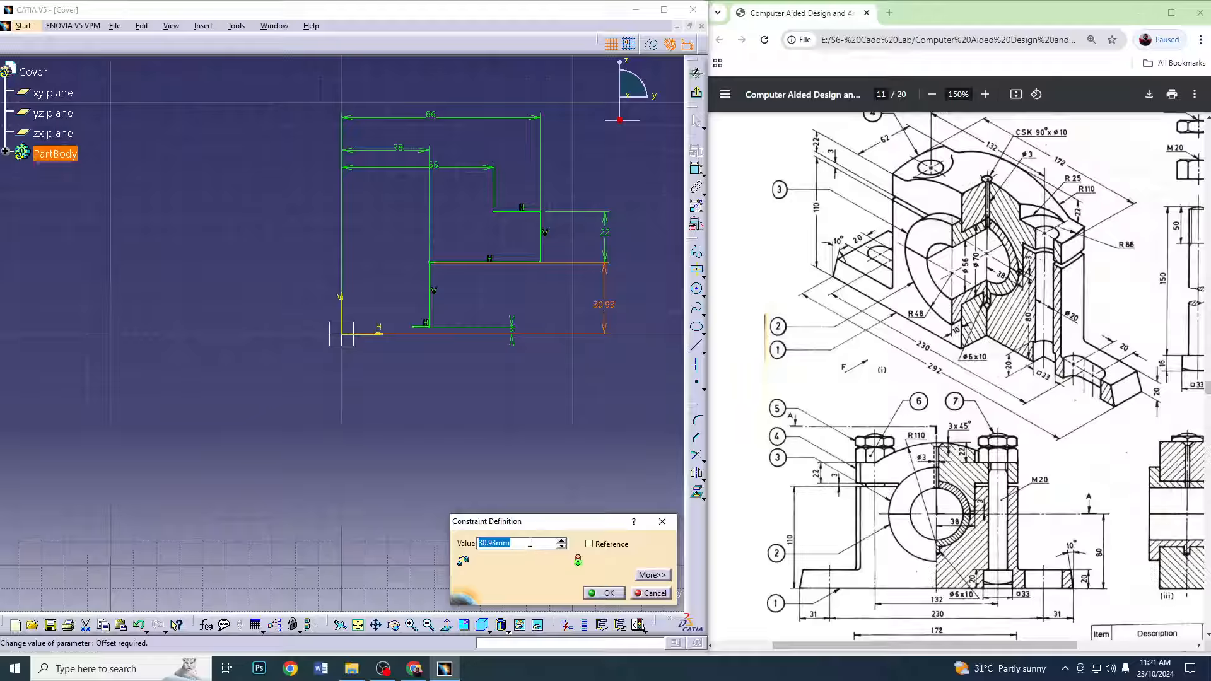
pyautogui.write('110-83')
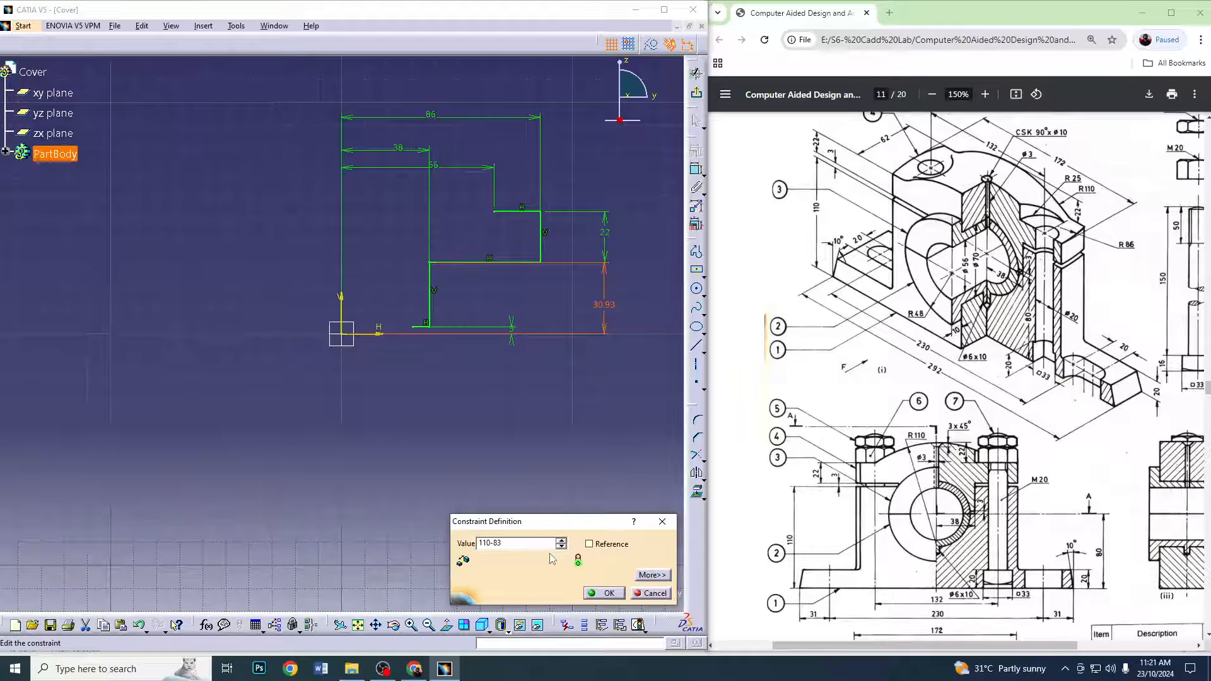
pyautogui.press('Tab')
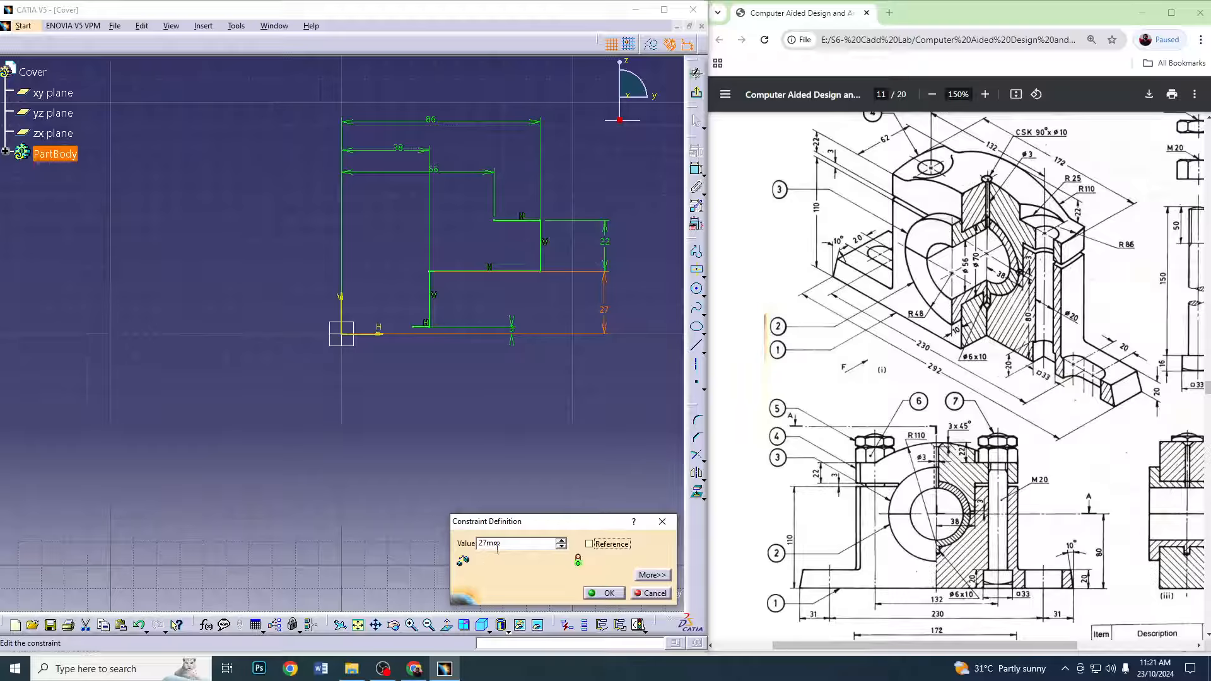
# Set the middle horizontal line's height above the horizontal axis to 30 mm, and then correct it to 33 mm
pyautogui.moveTo(509, 544); pyautogui.dragTo(418, 543)
pyautogui.write('30')
pyautogui.press('Return')
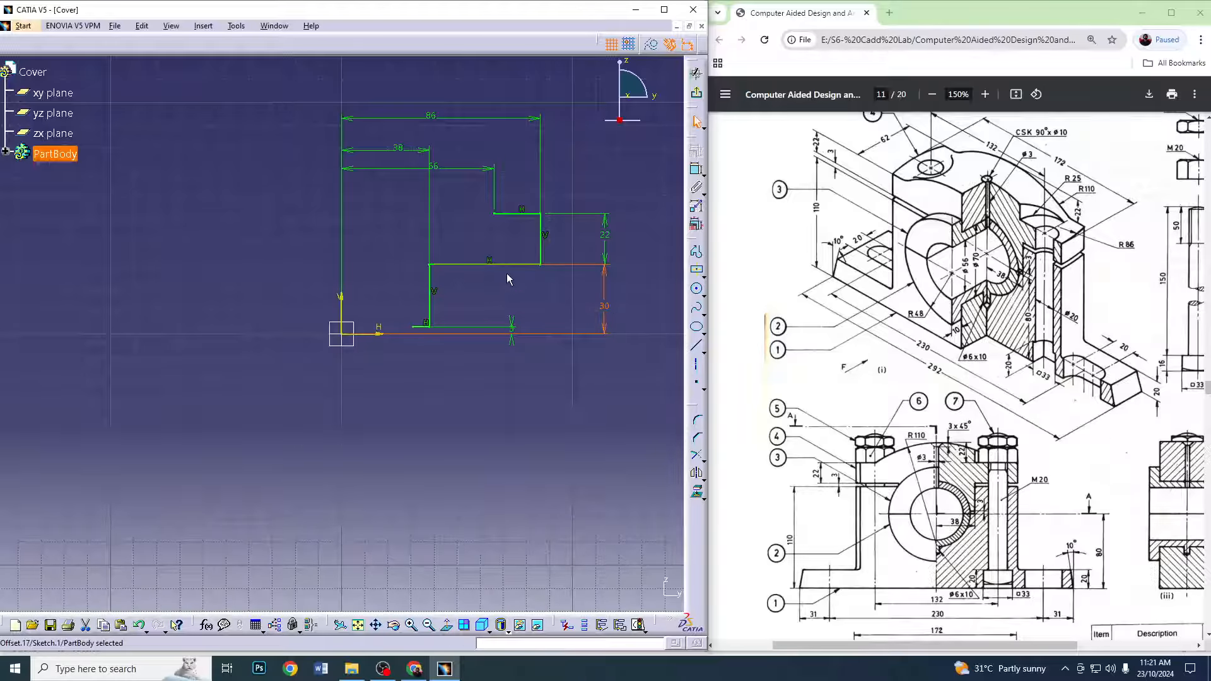
pyautogui.doubleClick(607, 309)
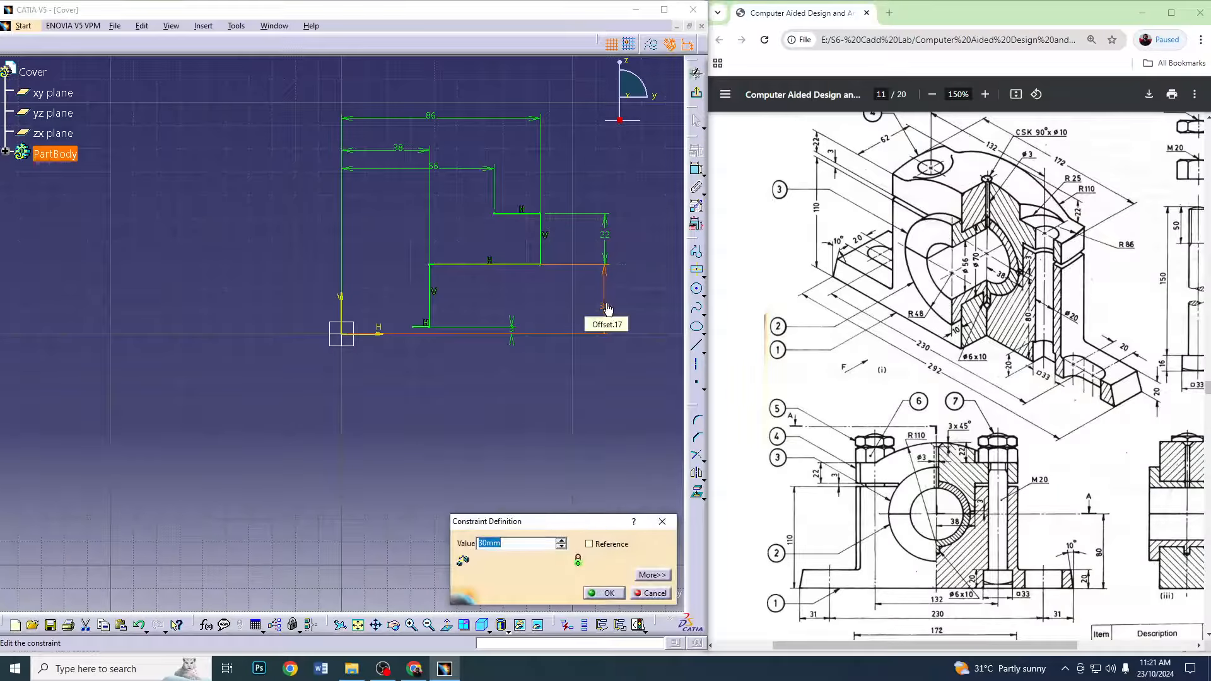
pyautogui.press('Return')
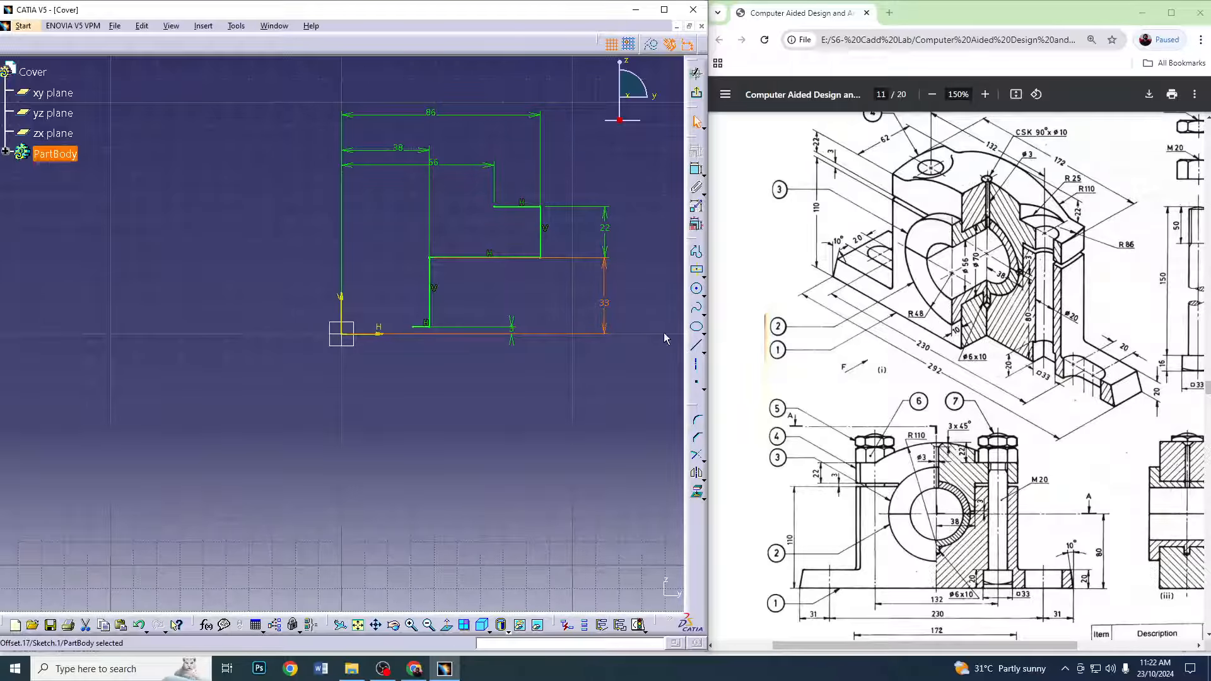
pyautogui.click(464, 264)
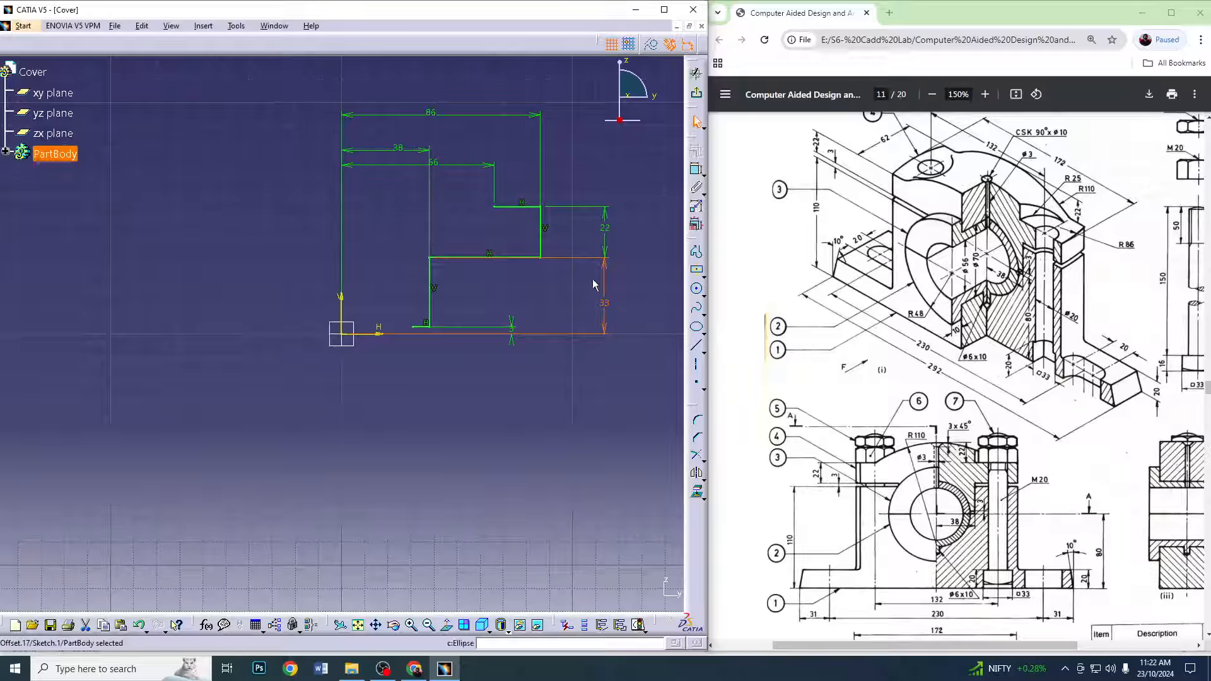
# Sketch an arc of about 31 mm radius centred on the origin, from the lowest short line's free end to the vertical axis
pyautogui.click(703, 294)
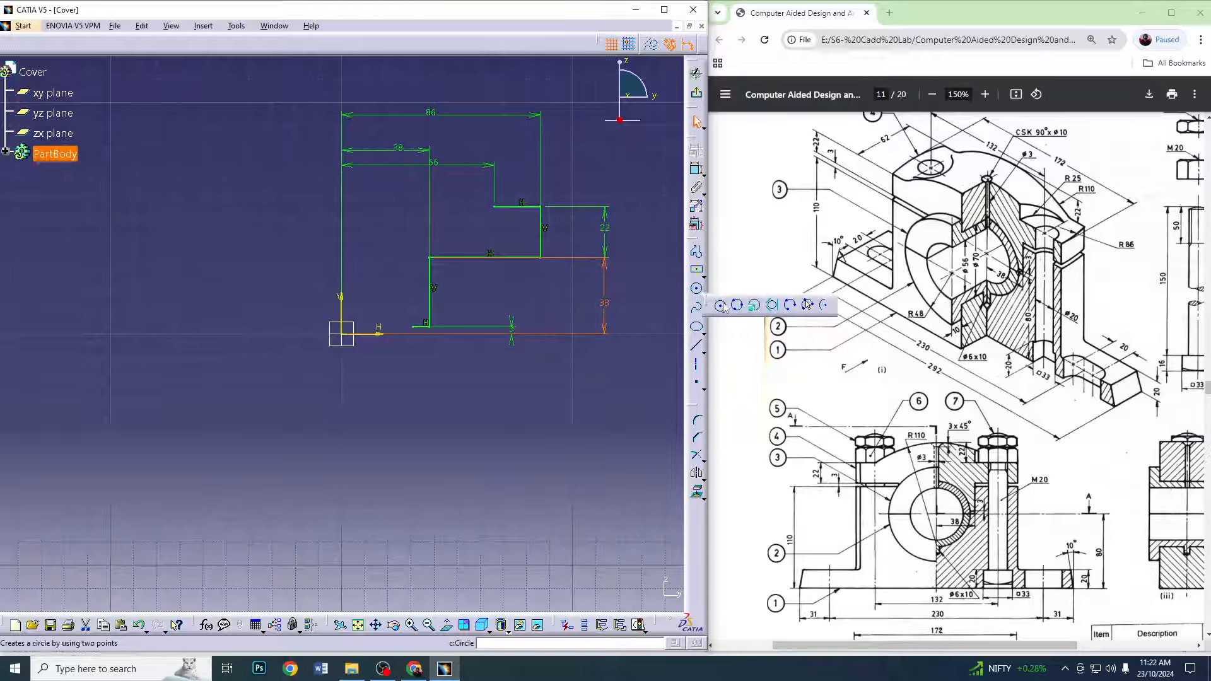
pyautogui.click(823, 305)
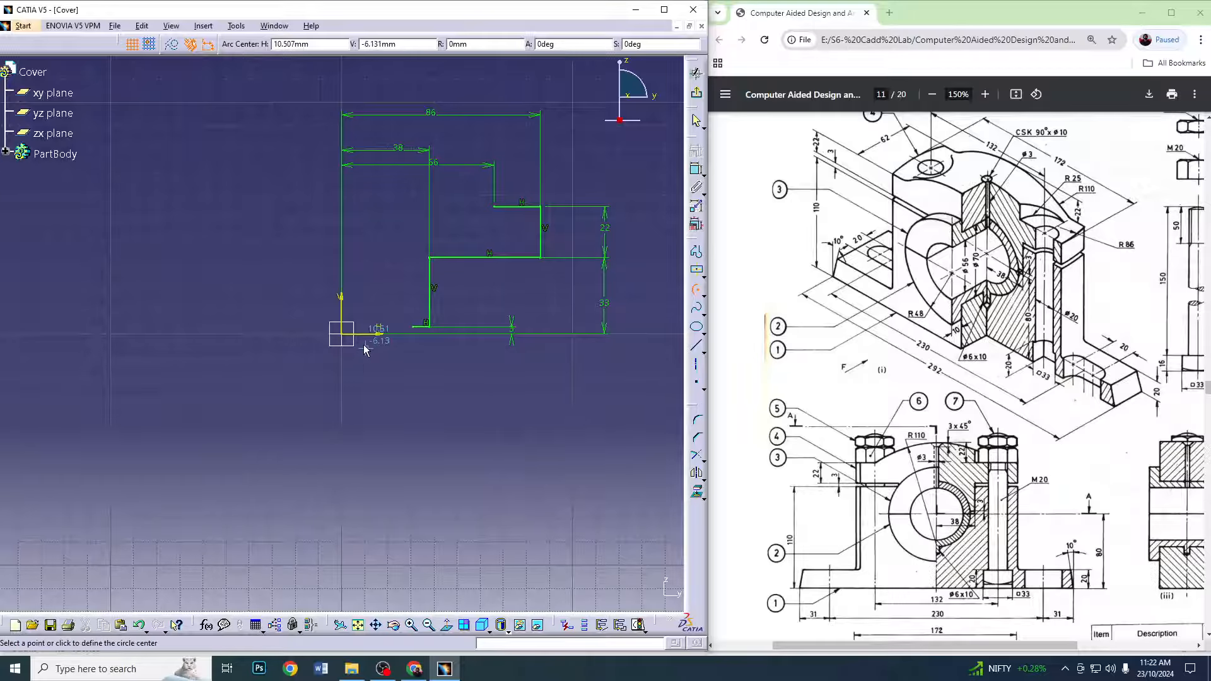
pyautogui.click(341, 334)
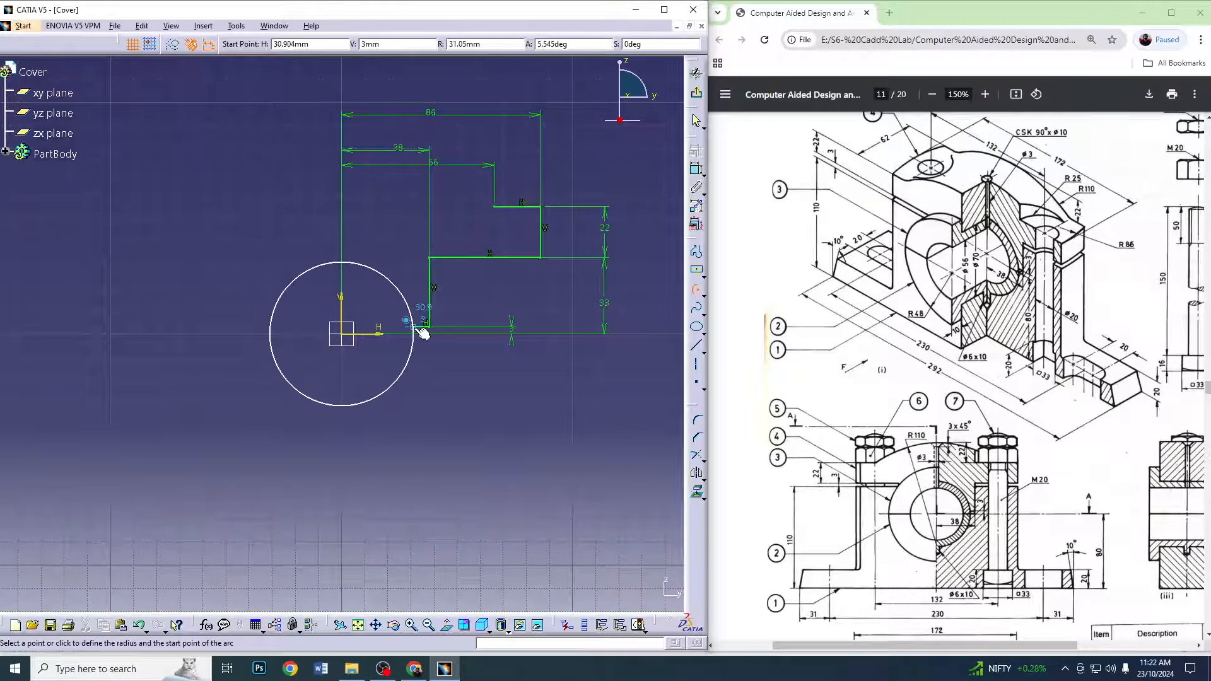
pyautogui.click(415, 328)
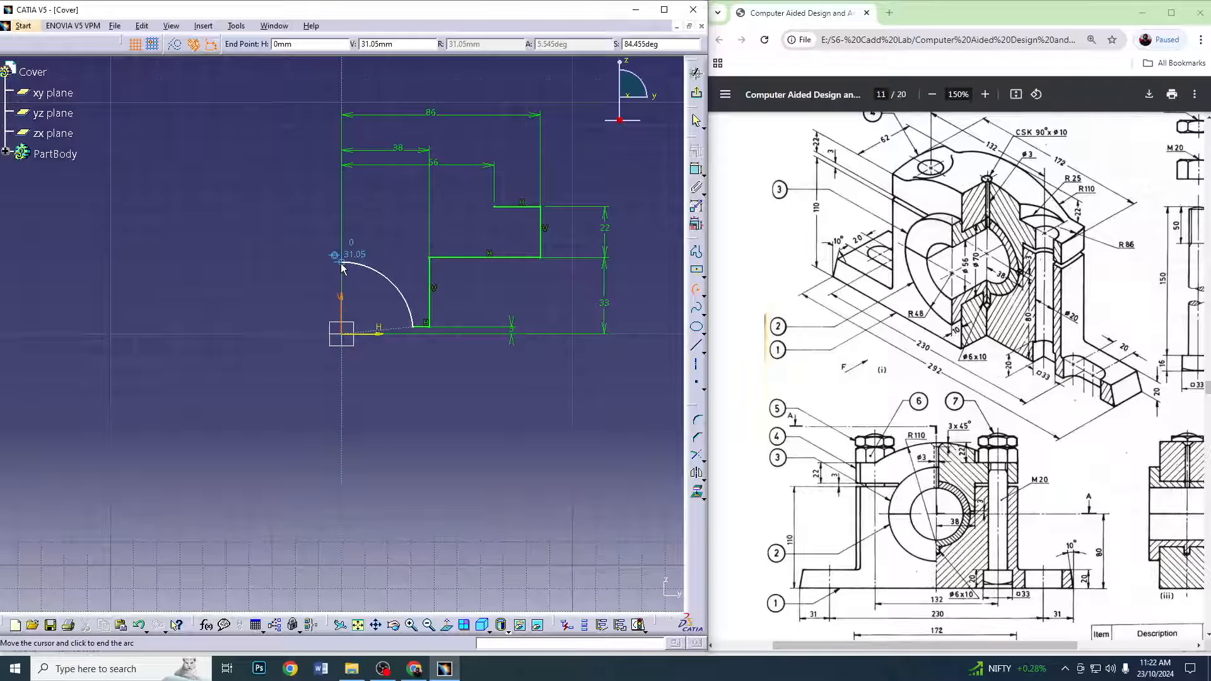
pyautogui.click(341, 265)
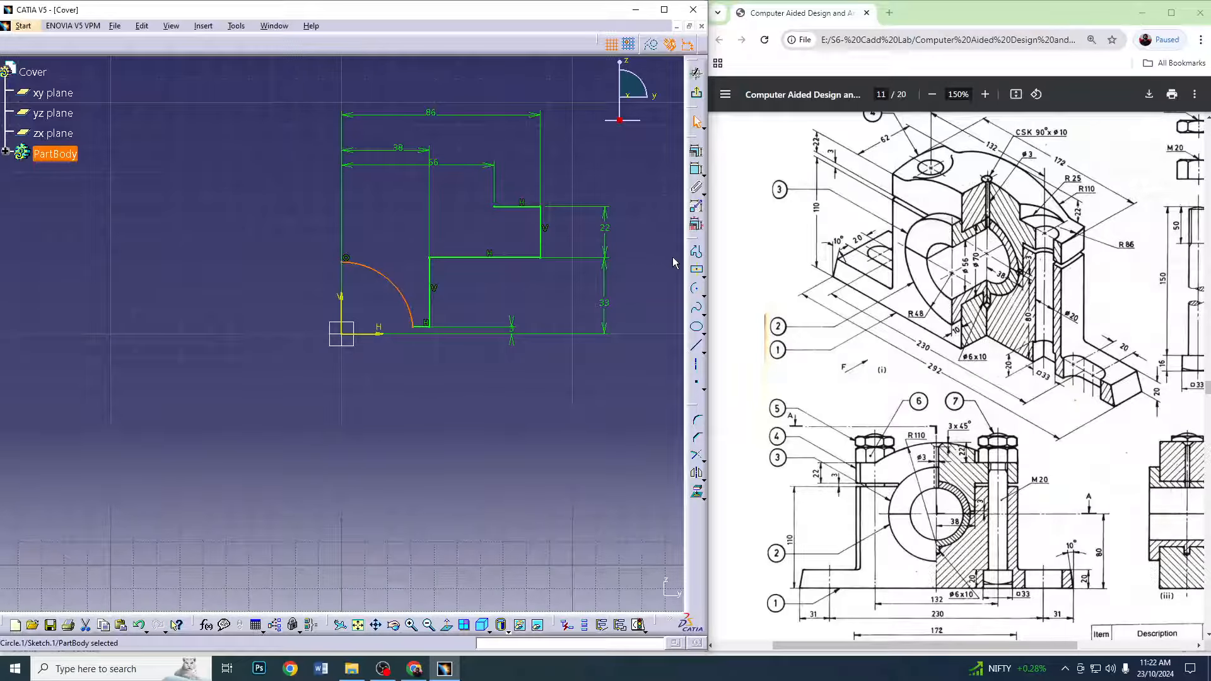
# Constrain the radius of the arc centred on the origin to 35 mm
pyautogui.click(696, 168)
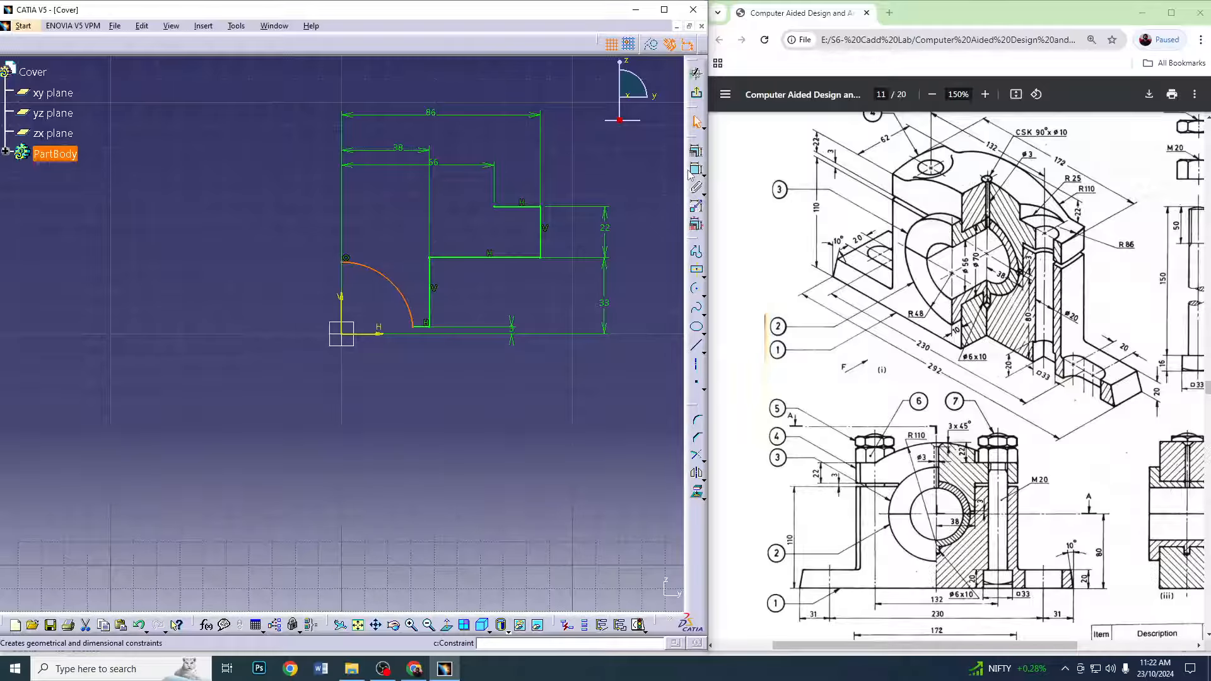
pyautogui.click(376, 319)
pyautogui.doubleClick(376, 319)
pyautogui.write('3')
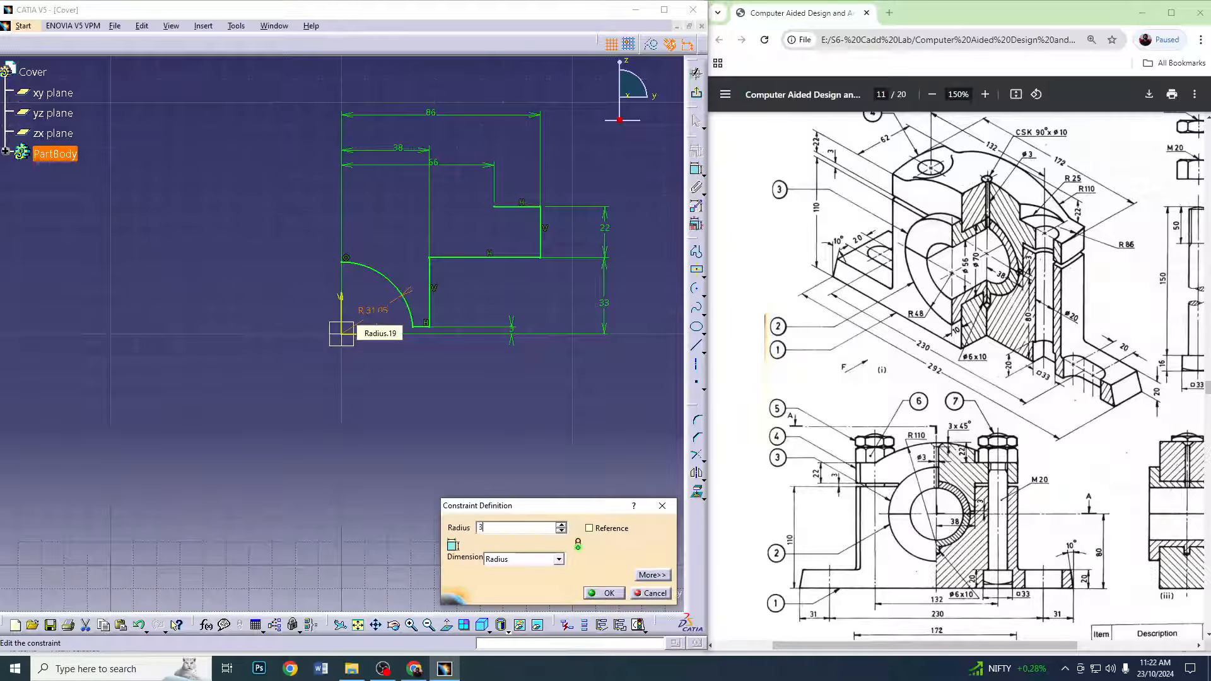
pyautogui.write('5')
pyautogui.press('Return')
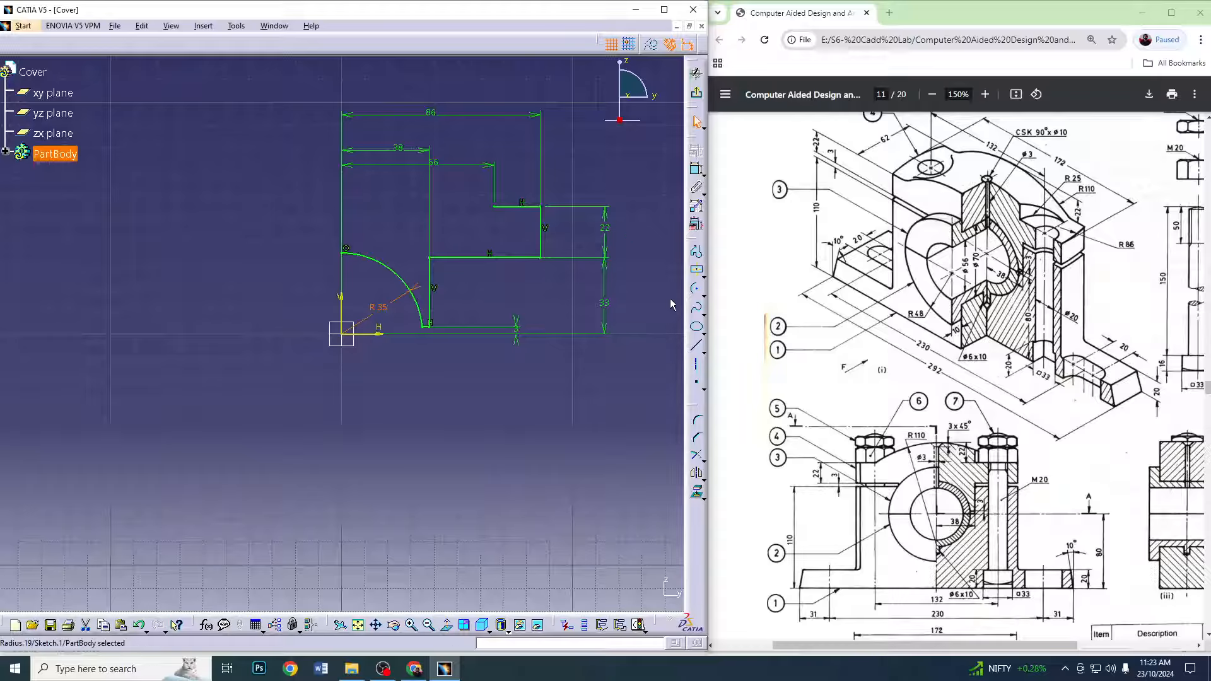
# Sketch an arc of about 106 mm radius centred on the vertical axis below the origin, from the uppermost line's free end to that axis
pyautogui.click(695, 289)
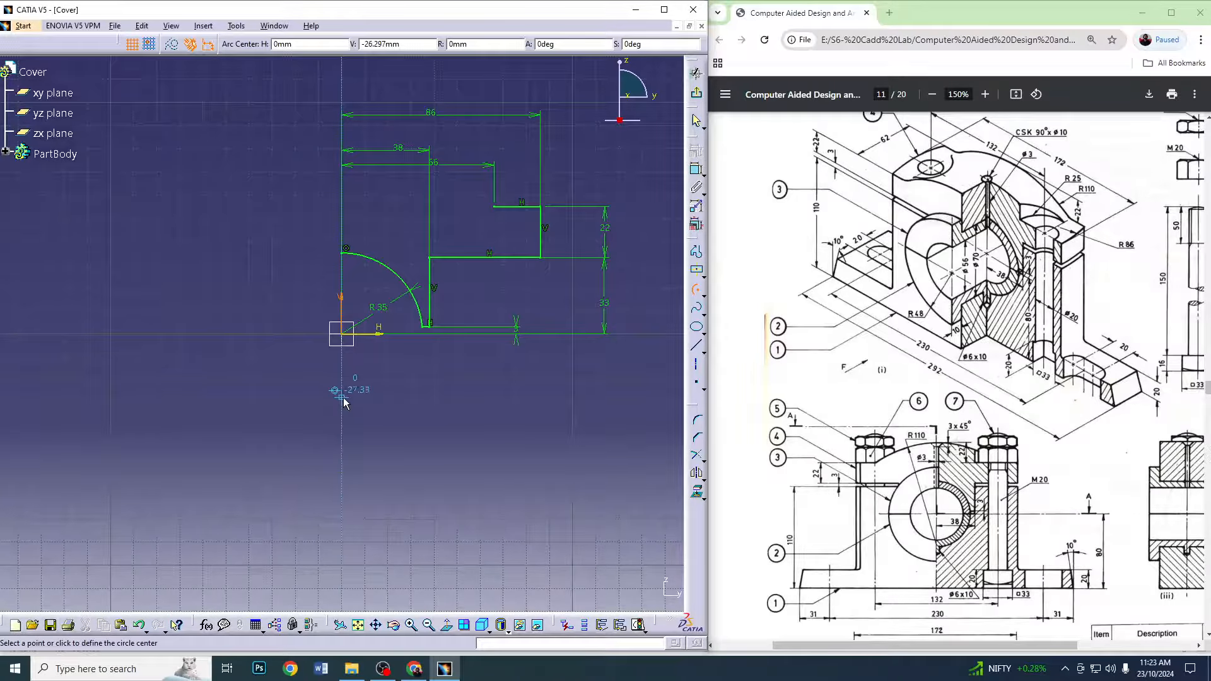
pyautogui.click(342, 398)
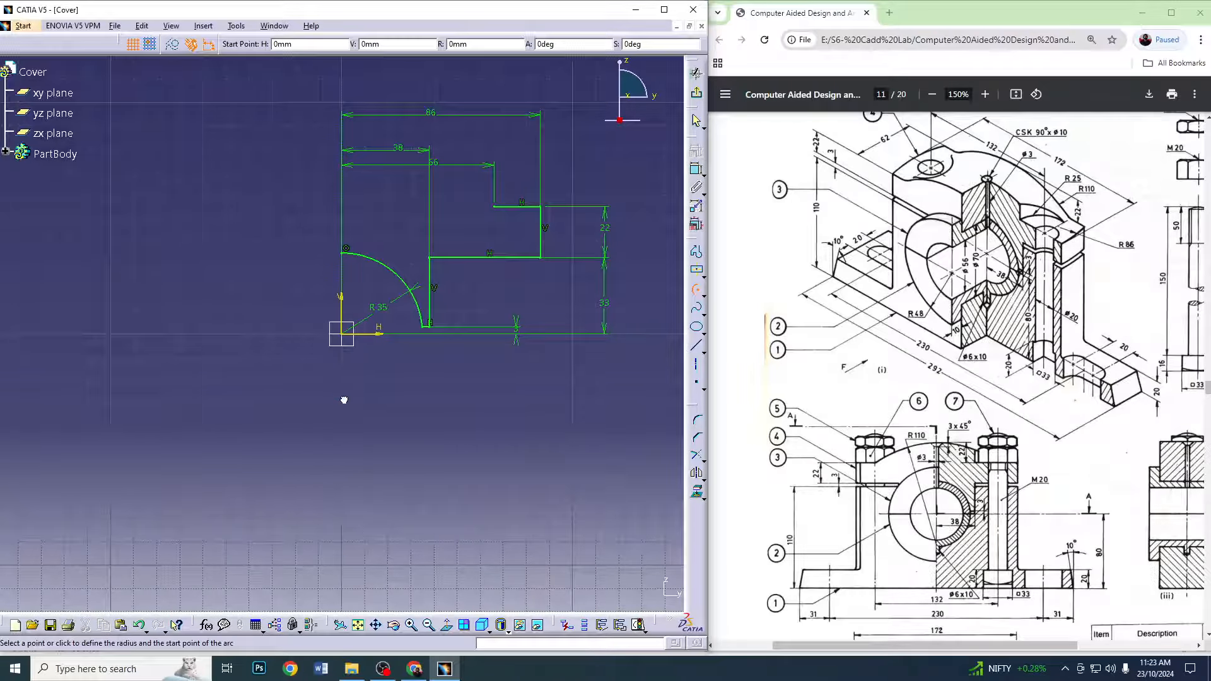
pyautogui.click(493, 206)
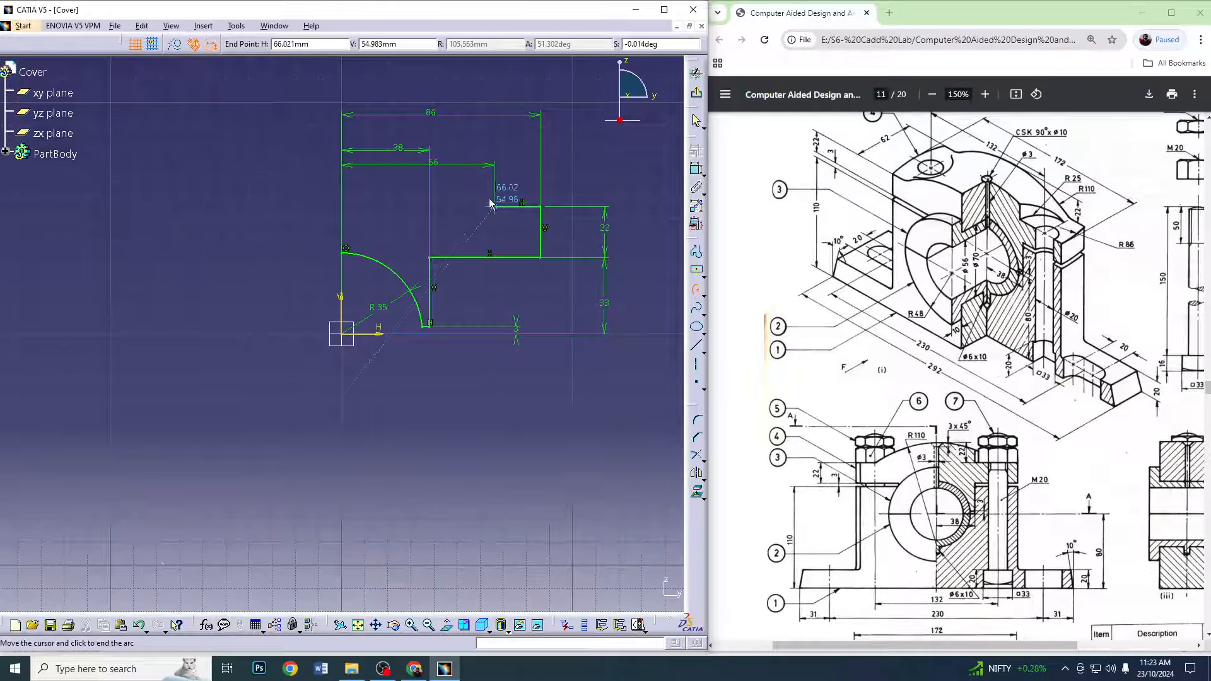
pyautogui.click(343, 154)
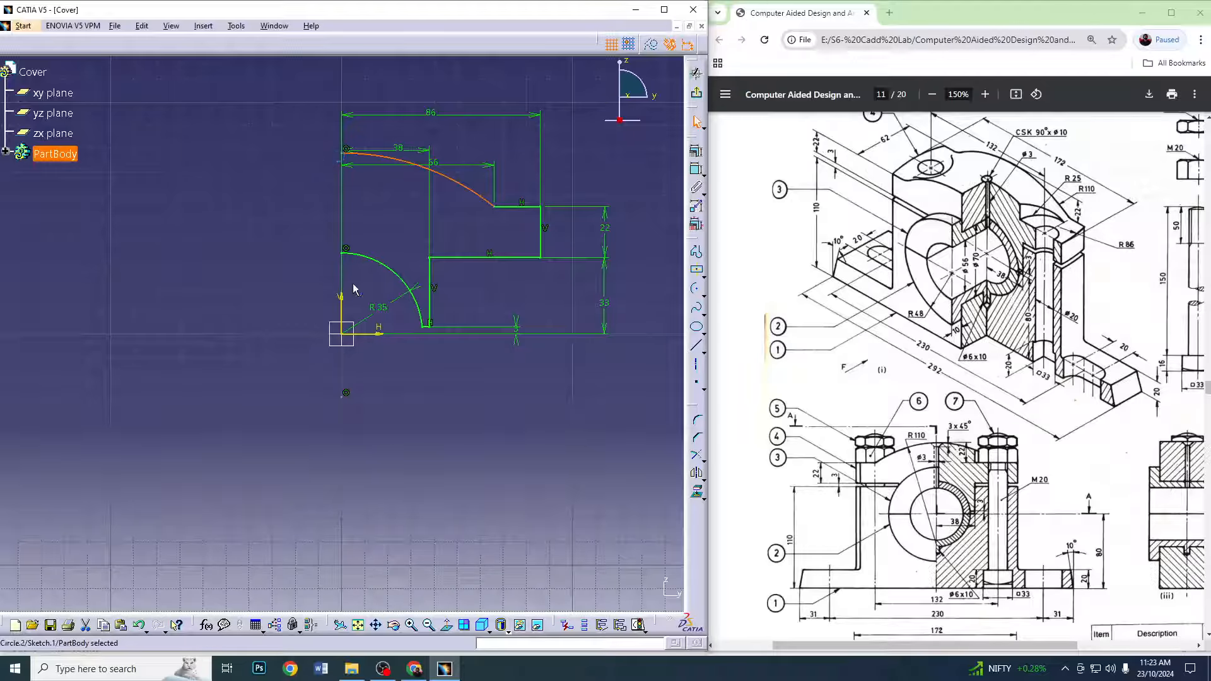
# Constrain the radius of the profile's large upper arc to 110 mm
pyautogui.click(695, 169)
pyautogui.click(444, 220)
pyautogui.doubleClick(445, 221)
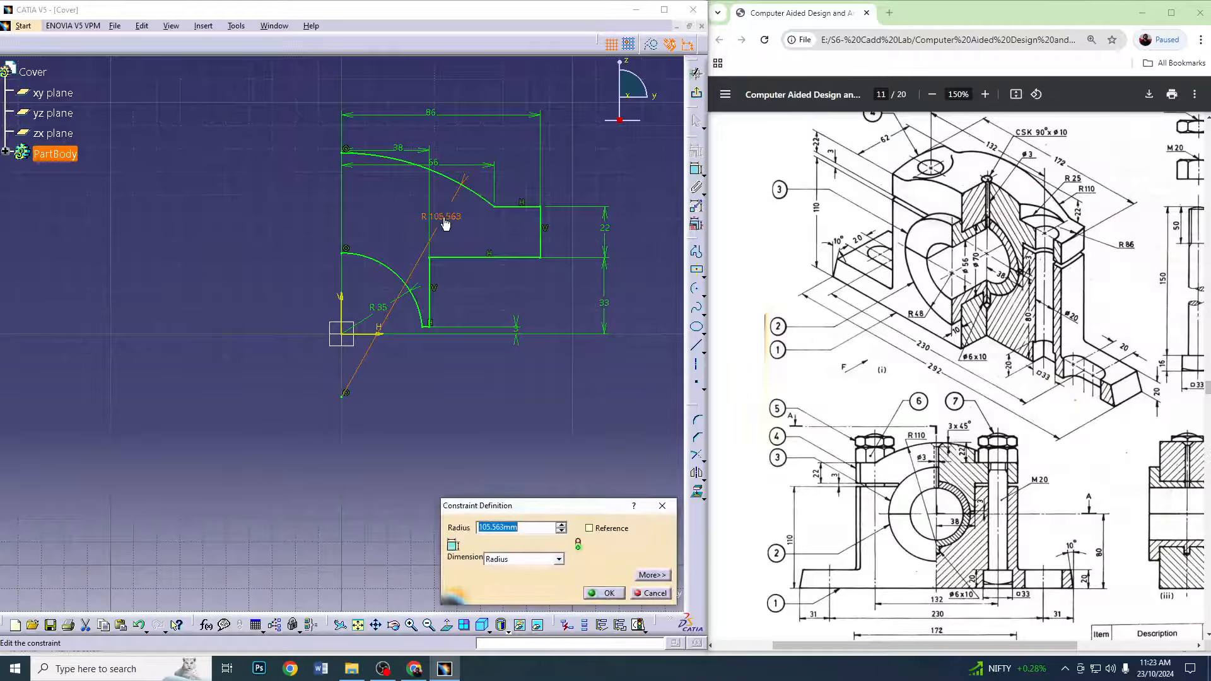
pyautogui.write('110mm')
pyautogui.press('Return')
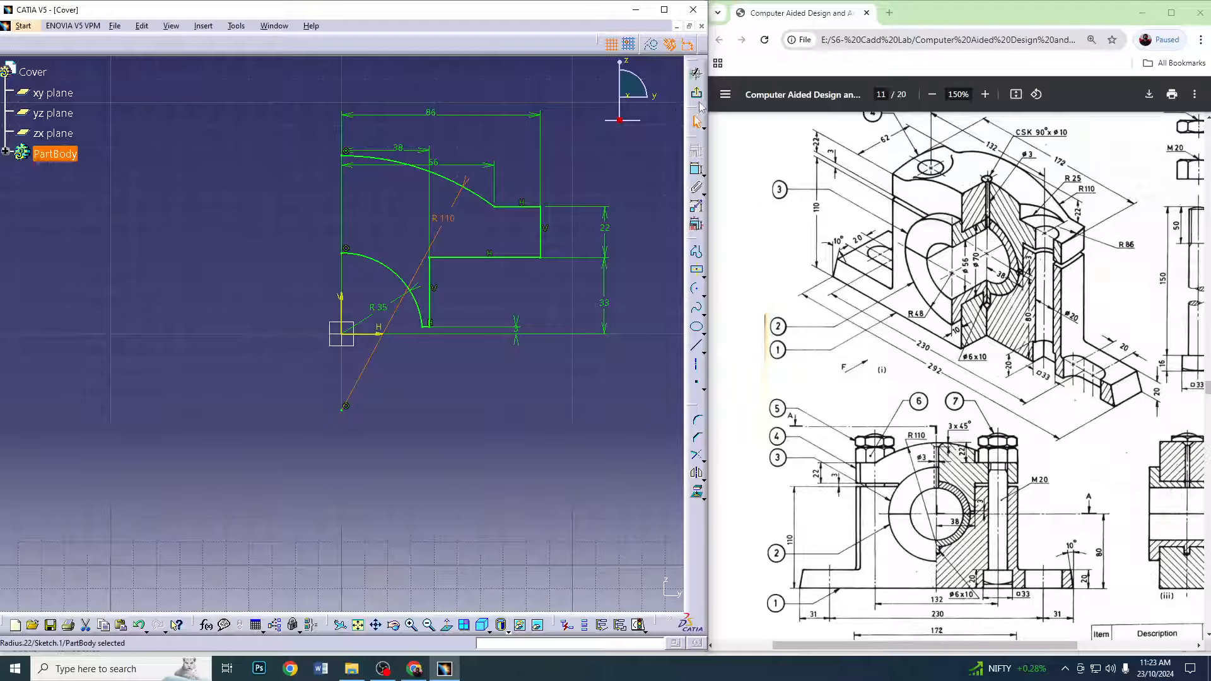
# Mirror the complete half profile about the vertical axis
pyautogui.click(696, 475)
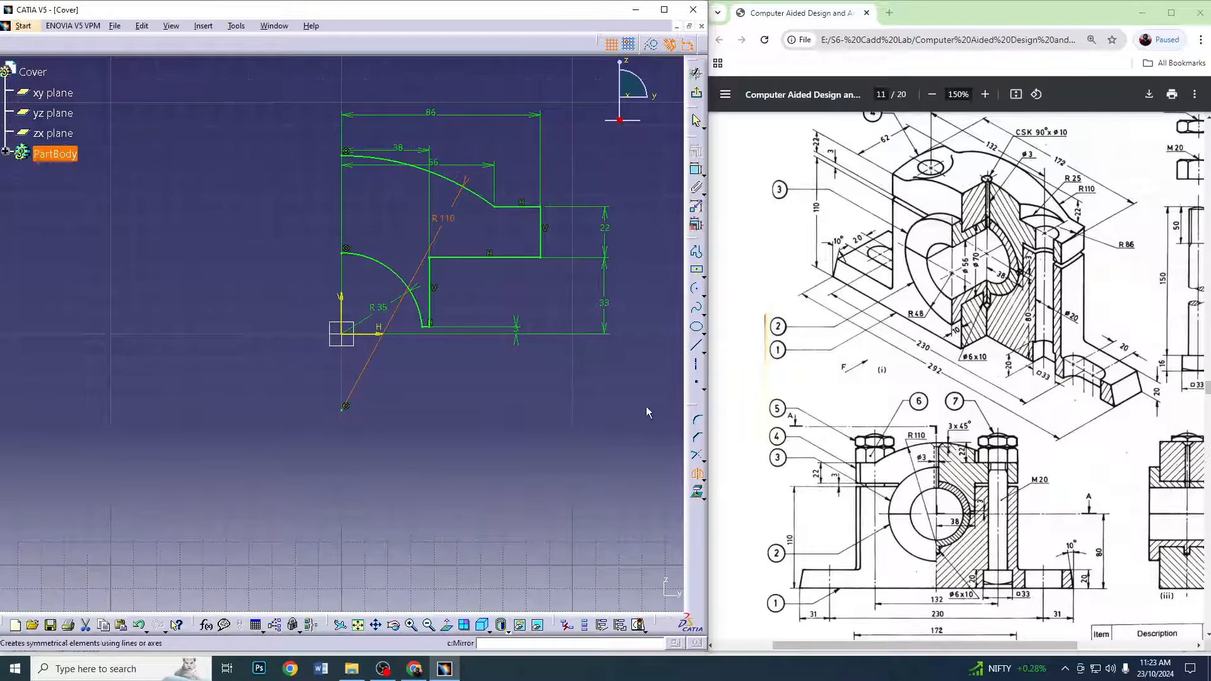
pyautogui.moveTo(646, 407); pyautogui.dragTo(316, 105)
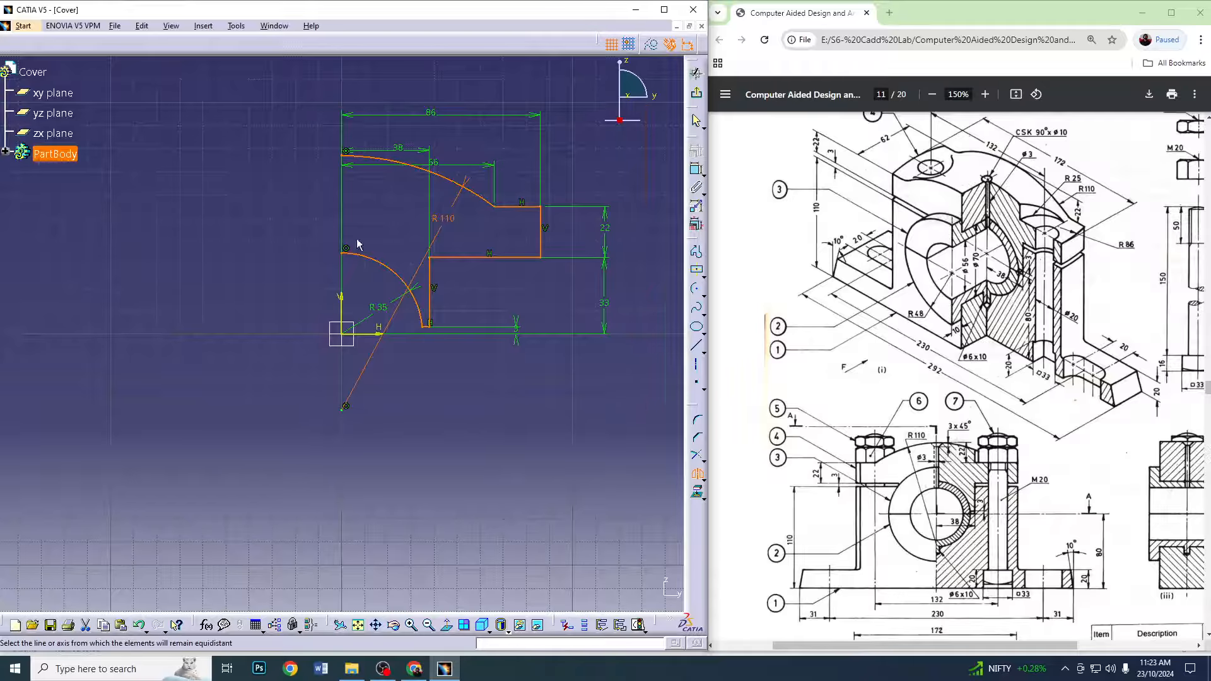
pyautogui.click(342, 315)
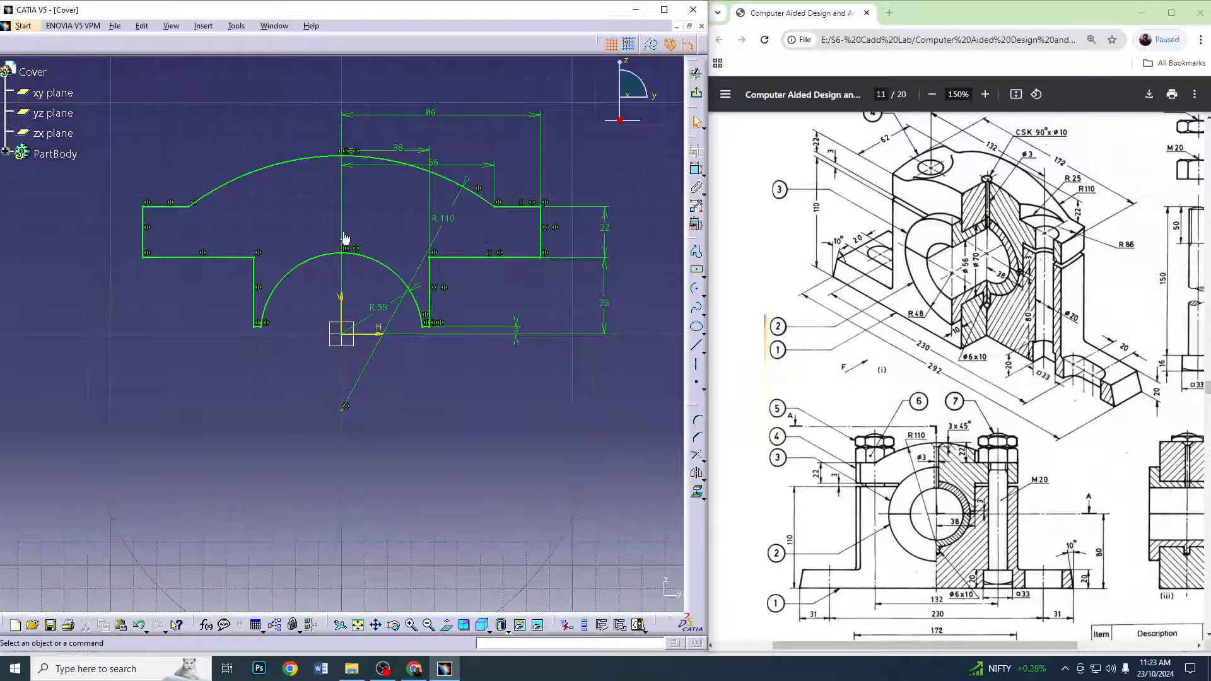
# Leave the sketch and pad the cover profile by 31 mm with mirrored extent
pyautogui.click(697, 92)
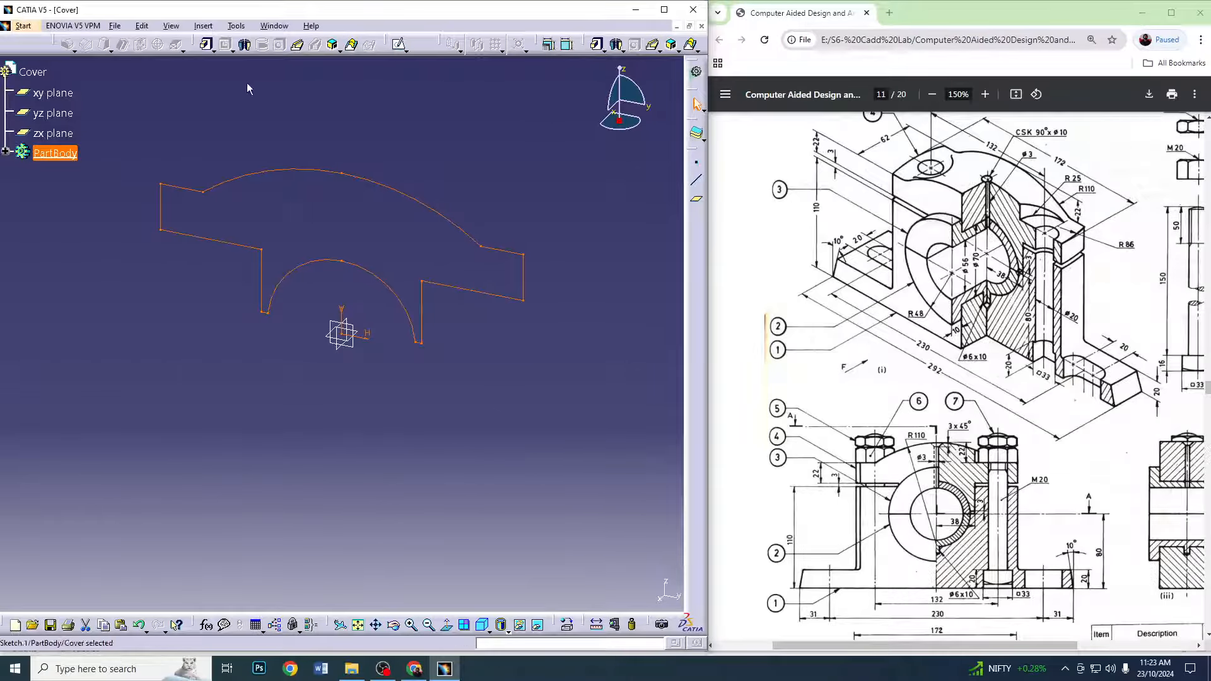
pyautogui.click(207, 44)
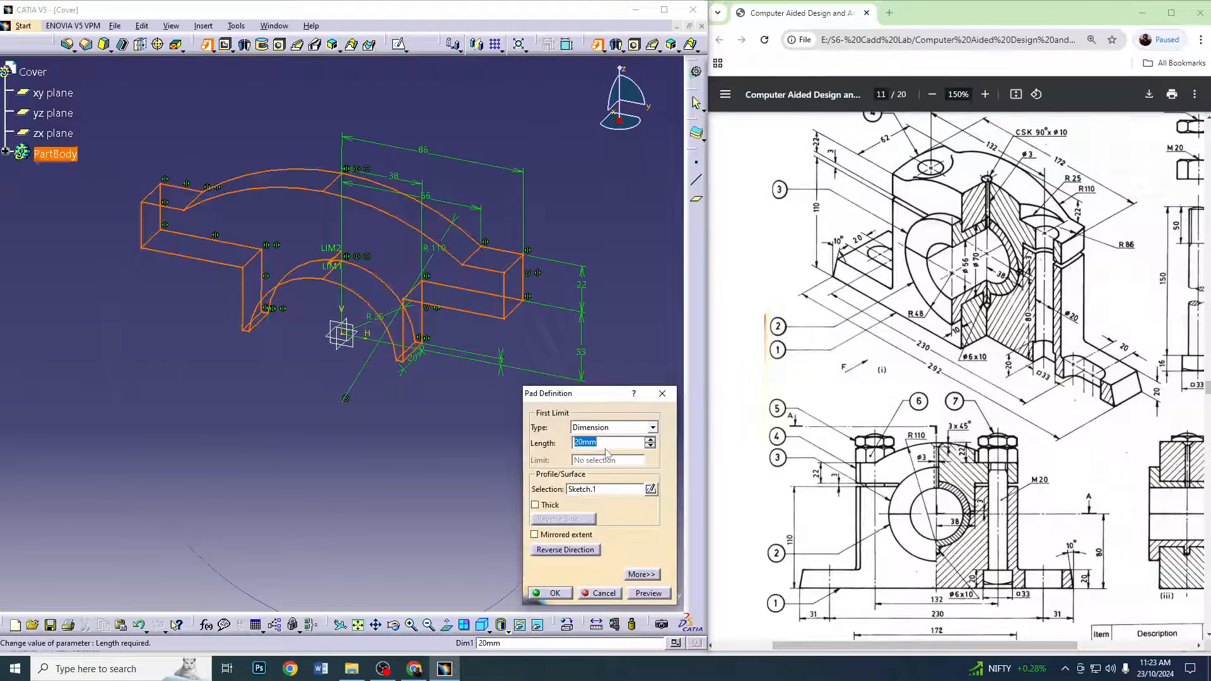
pyautogui.click(566, 534)
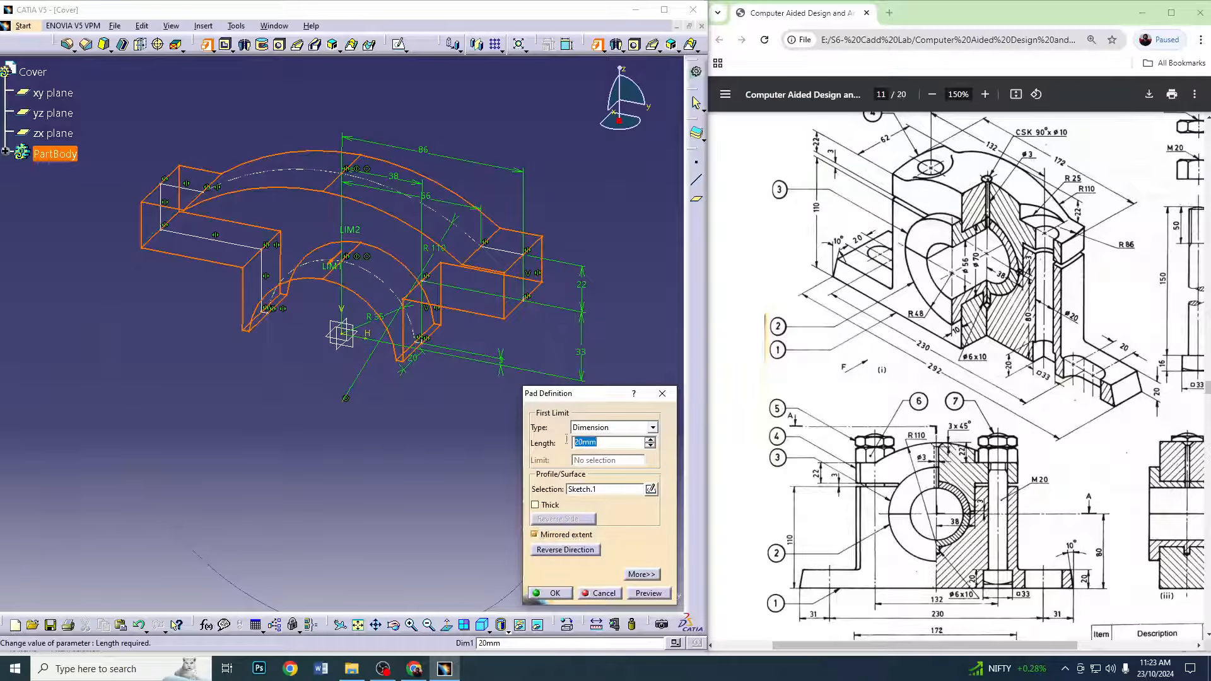
pyautogui.write('31')
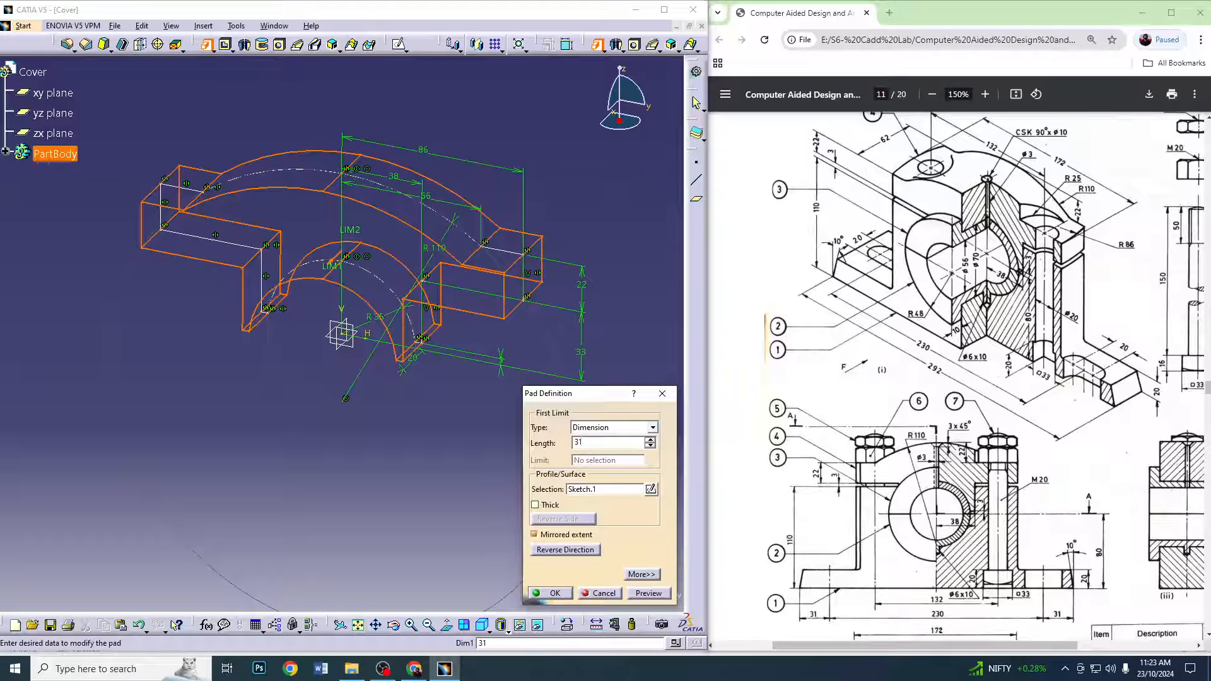
pyautogui.press('Return')
pyautogui.click(563, 596)
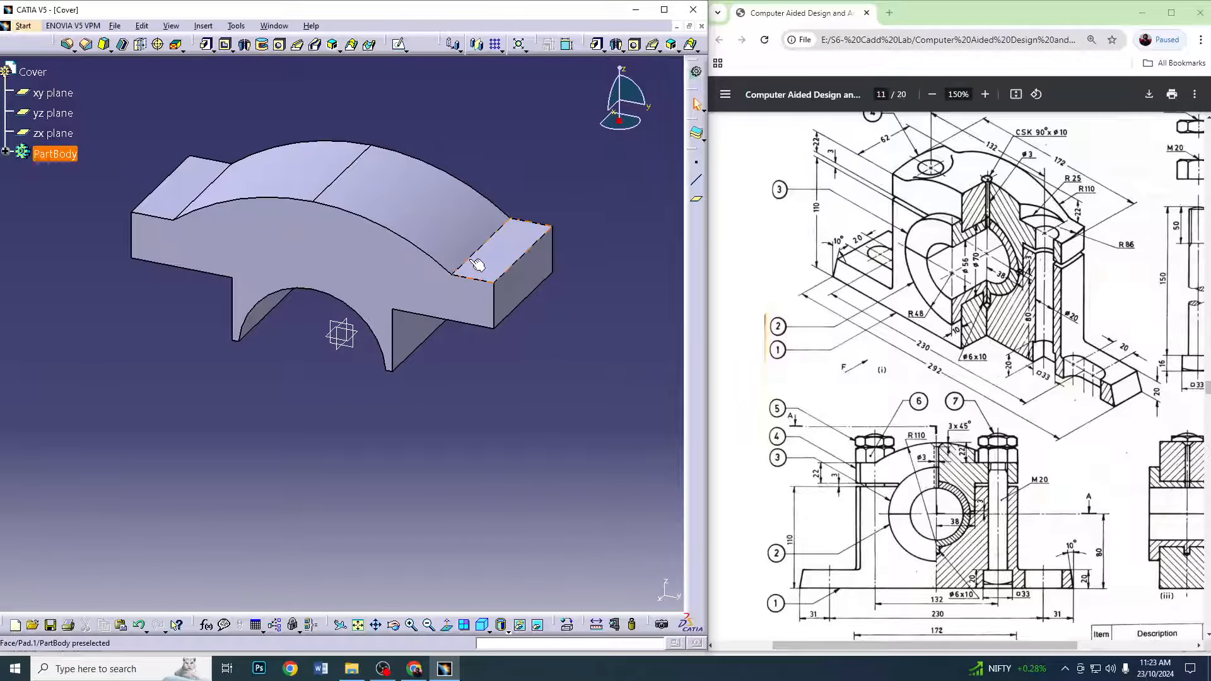
# Start a sketch on the cover flange's top face and draw an origin-centred arc of about 83 mm radius, overshooting both sides
pyautogui.click(516, 238)
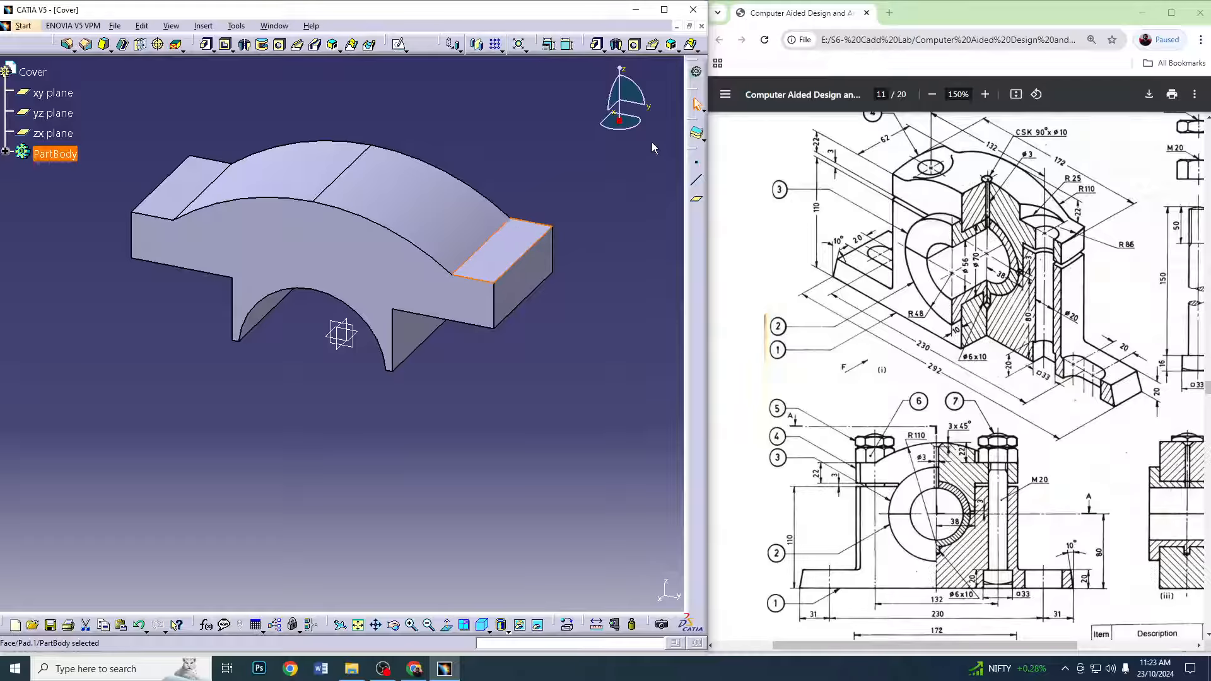
pyautogui.click(400, 45)
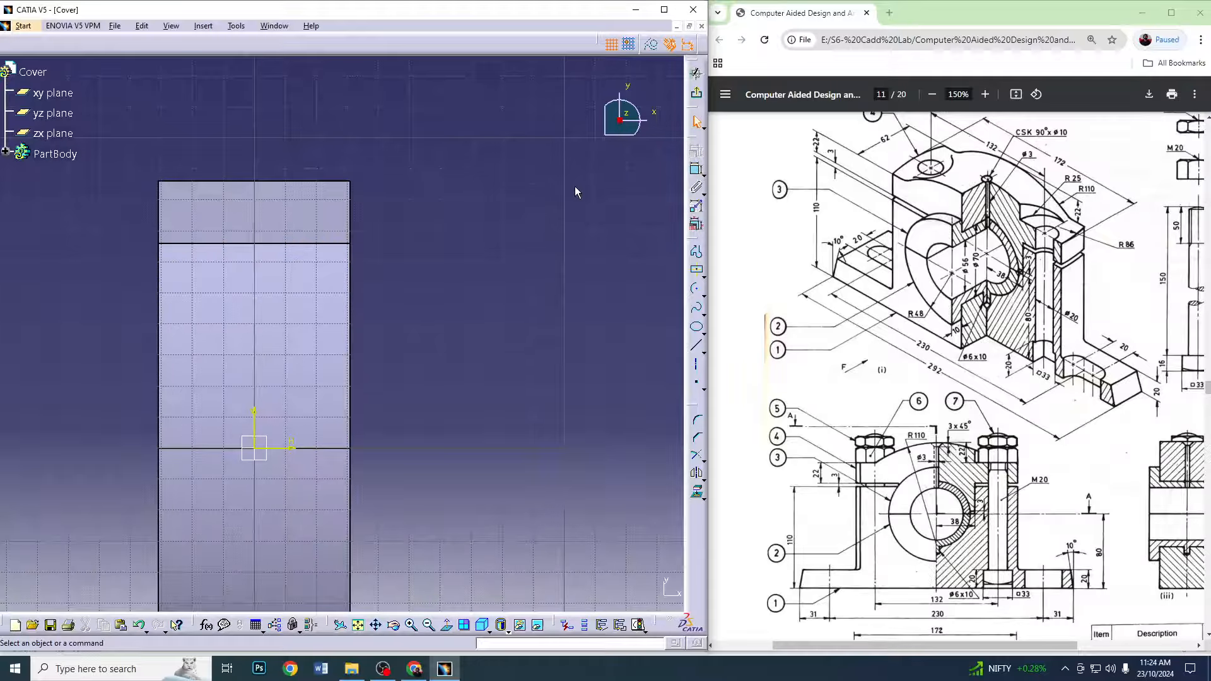
pyautogui.click(696, 288)
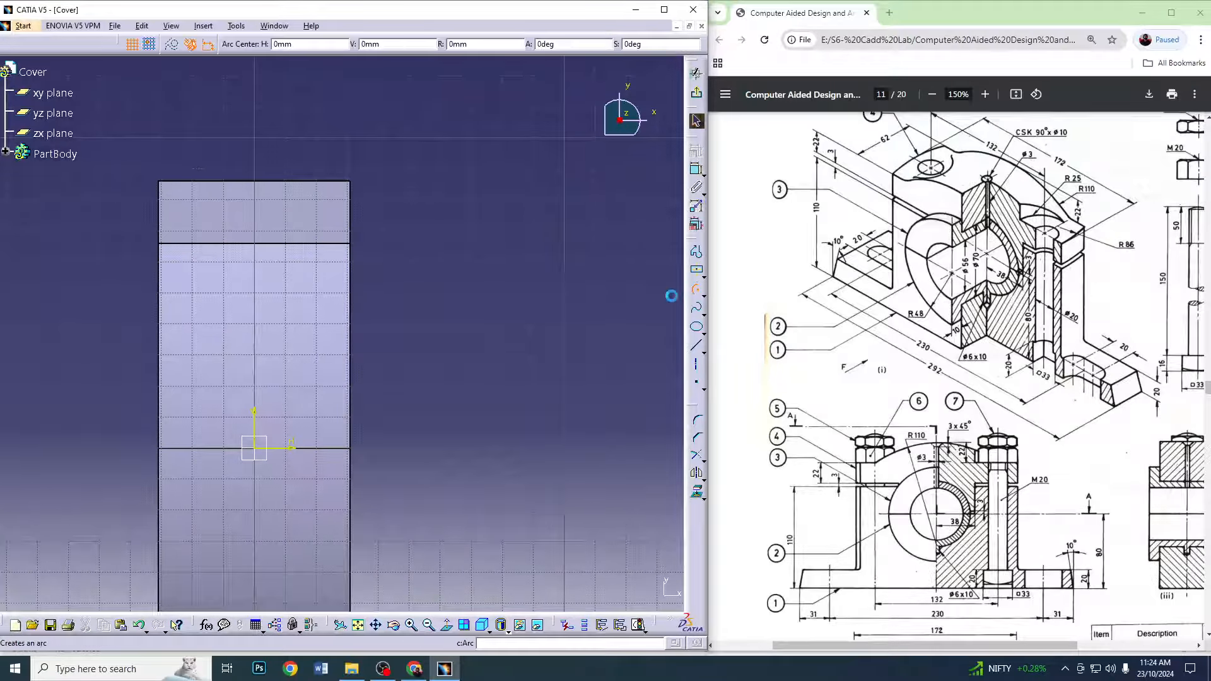
pyautogui.click(257, 450)
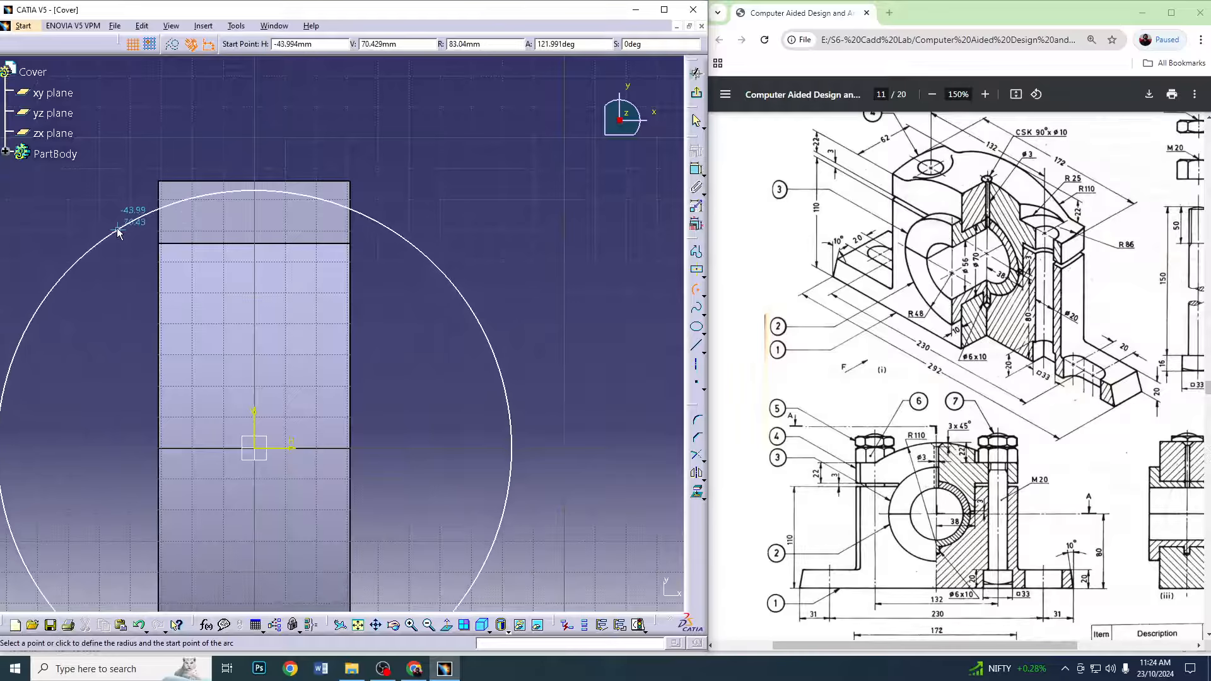
pyautogui.click(121, 228)
pyautogui.click(381, 222)
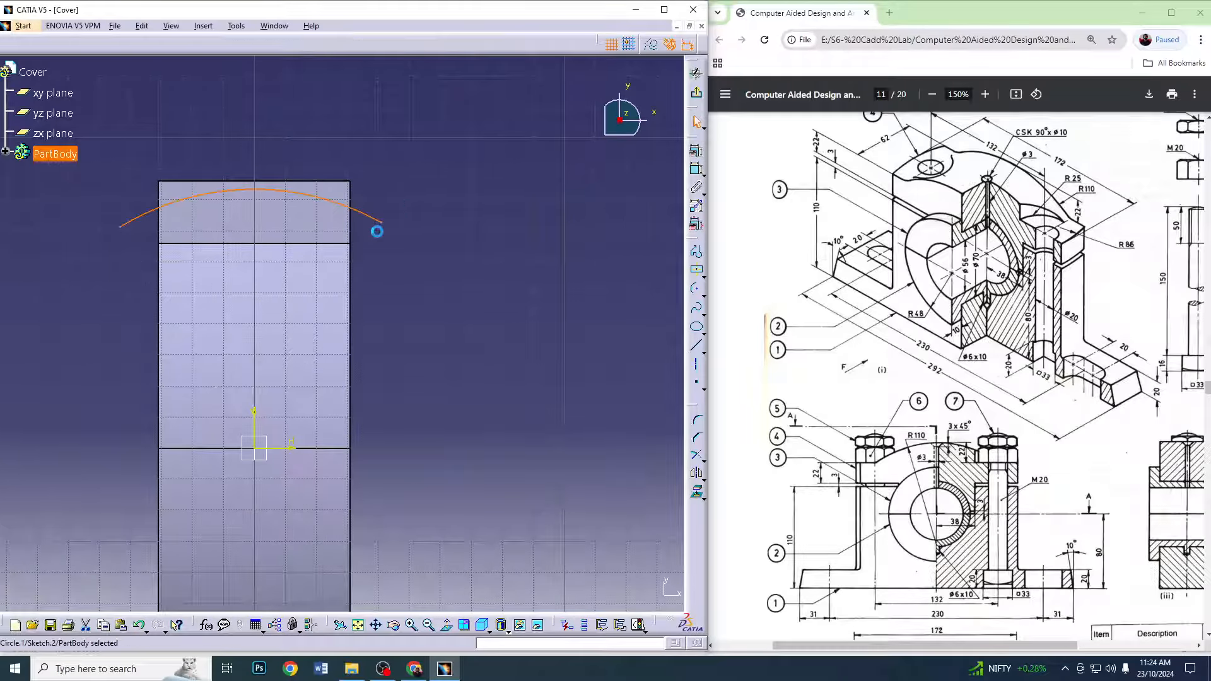
# Constrain the arc's radius to 86 mm
pyautogui.click(696, 169)
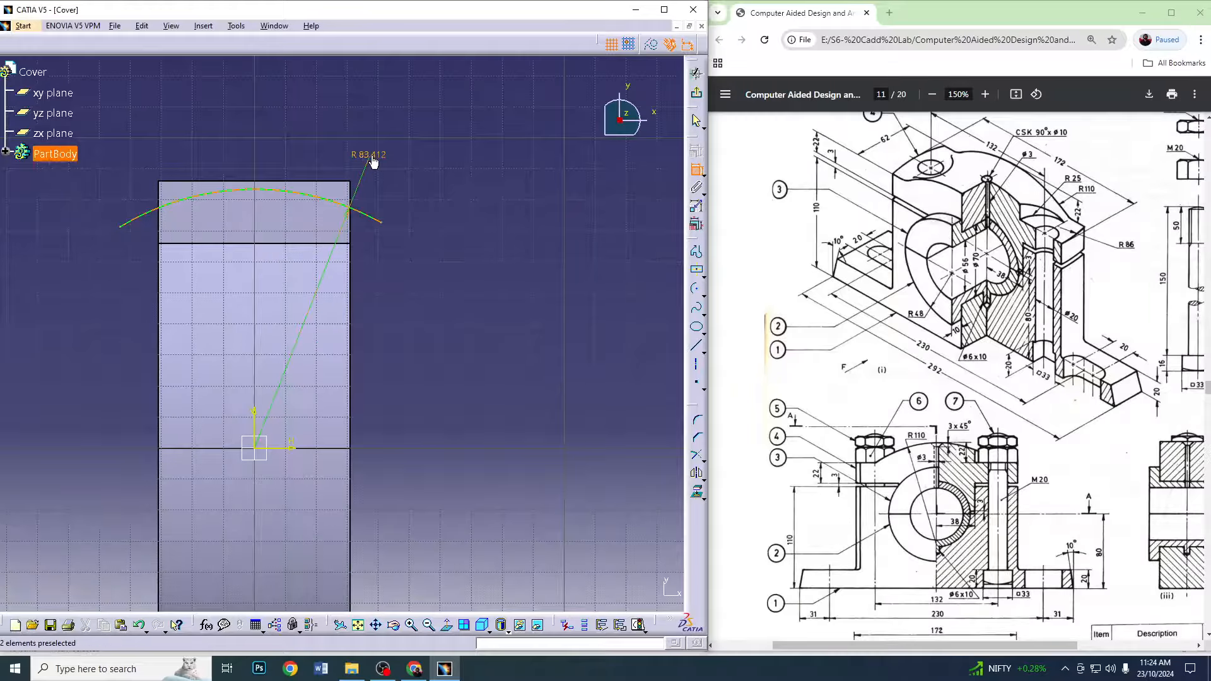
pyautogui.doubleClick(372, 159)
pyautogui.write('86')
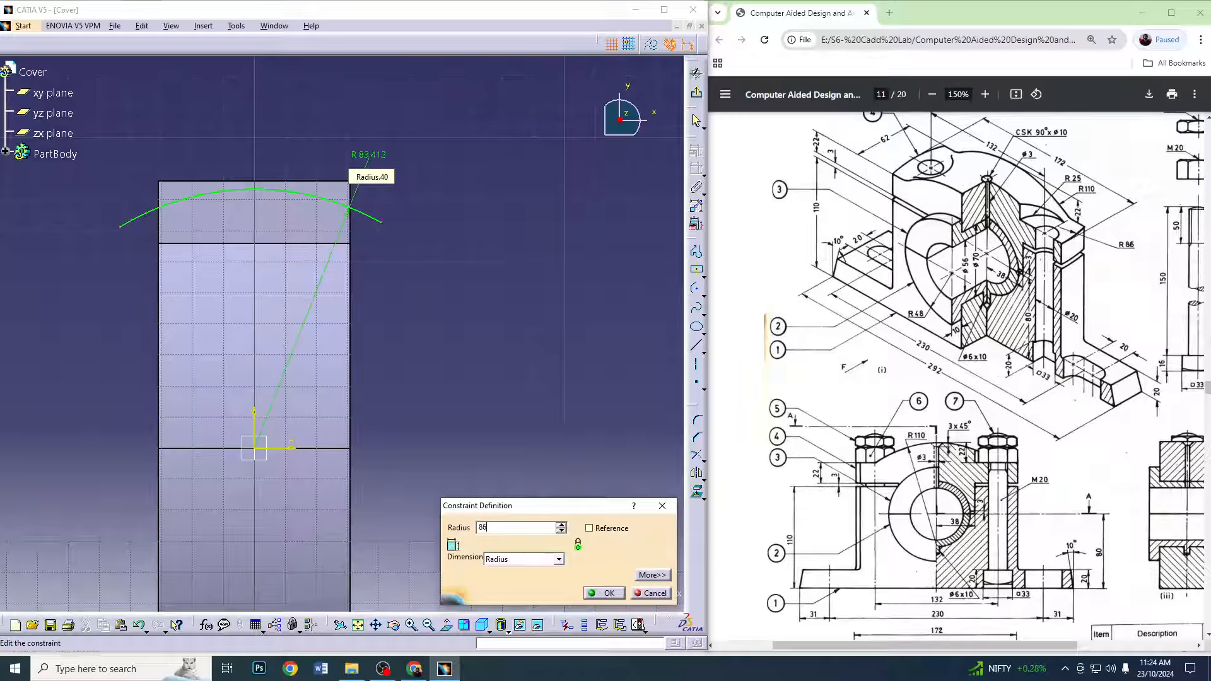
pyautogui.press('Return')
pyautogui.click(697, 270)
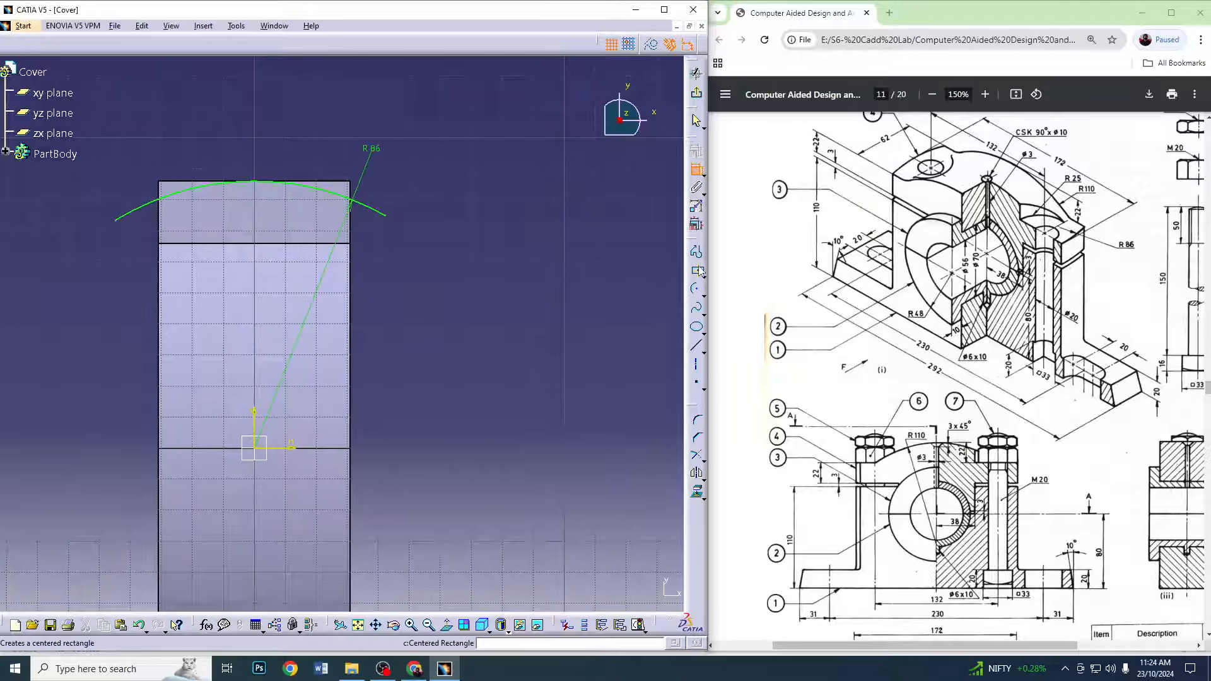
pyautogui.click(116, 224)
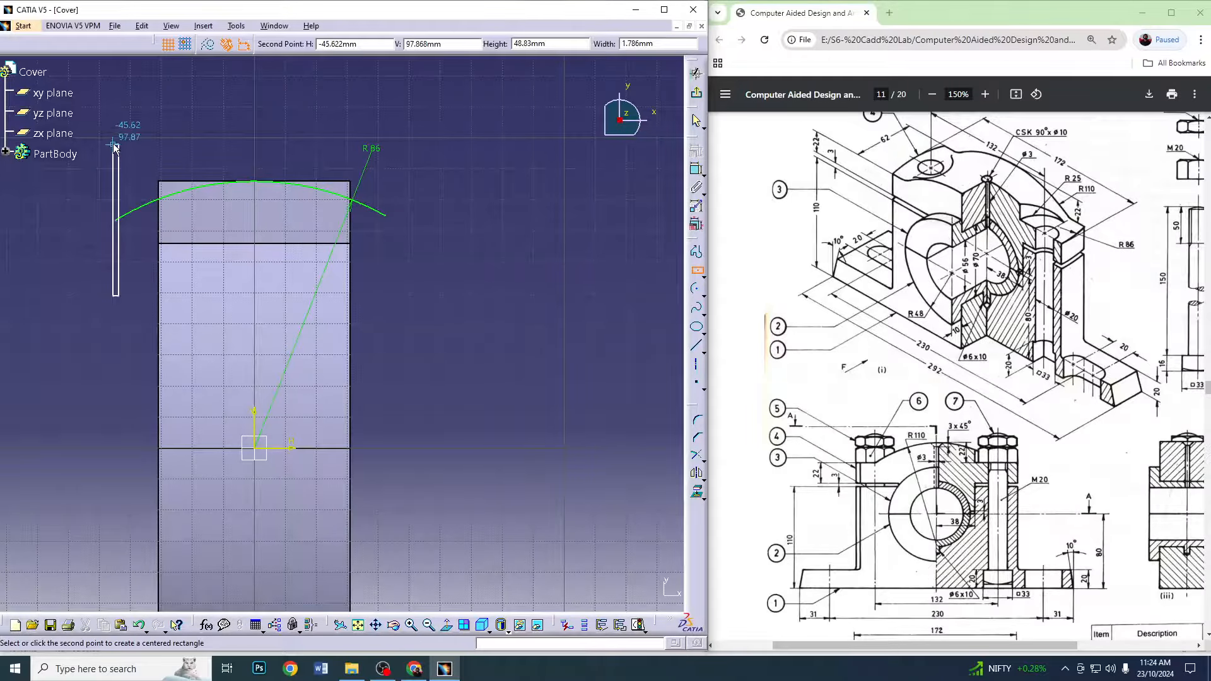
pyautogui.press('Escape')
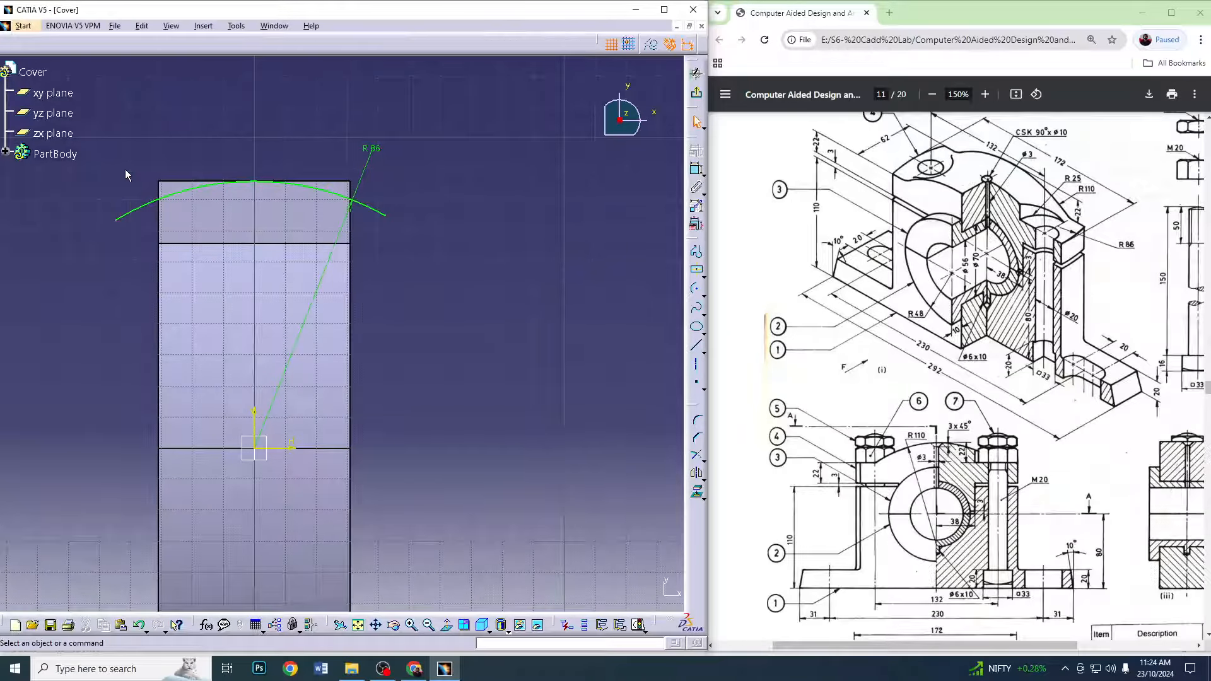
# Close the arc with a three-line profile about 87 mm wide, running outside the flange end between the arc's two endpoints
pyautogui.click(697, 253)
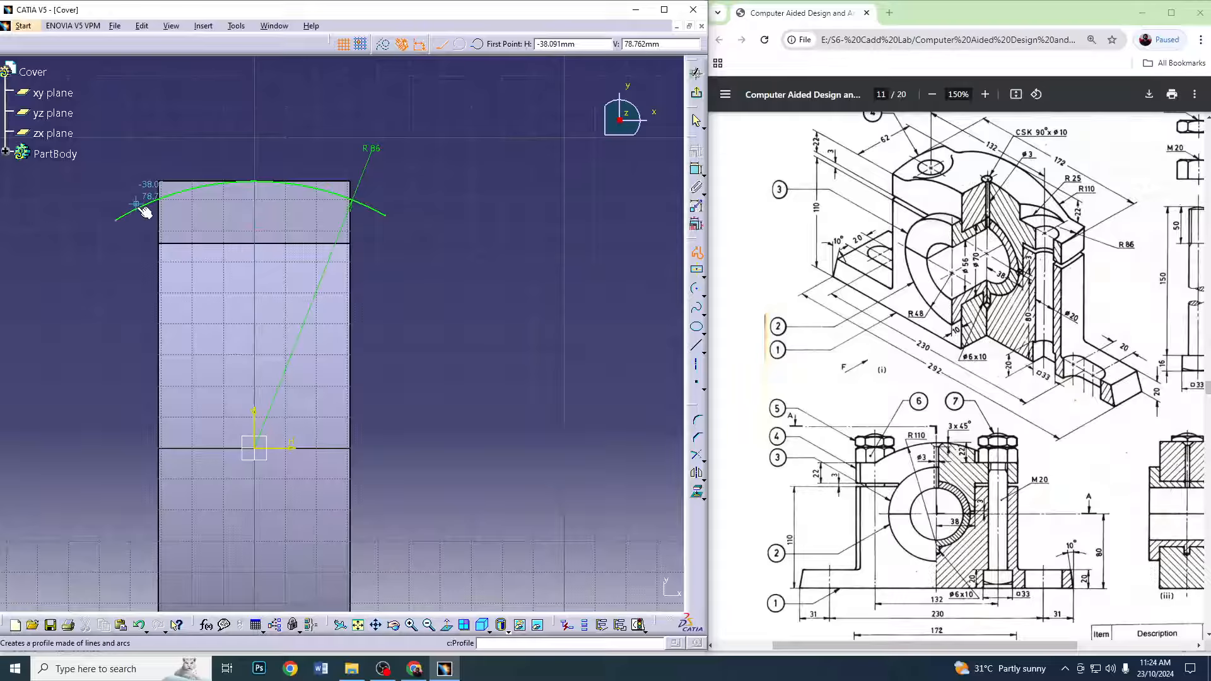
pyautogui.click(115, 220)
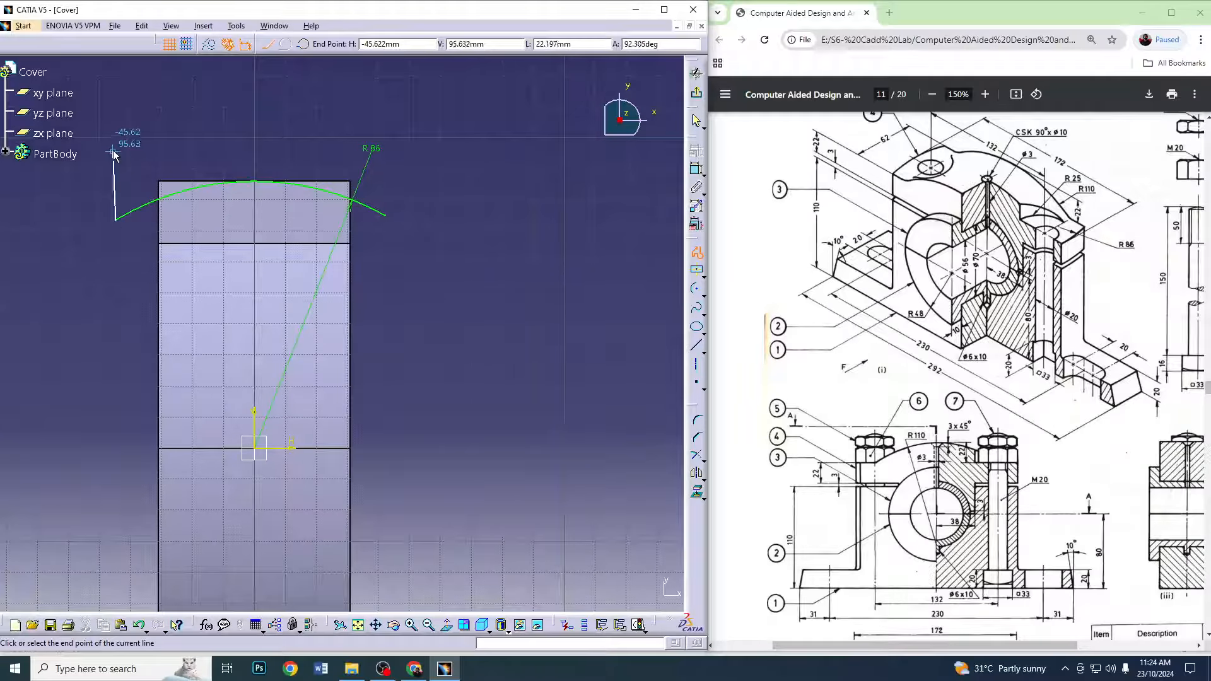
pyautogui.click(116, 150)
pyautogui.click(385, 150)
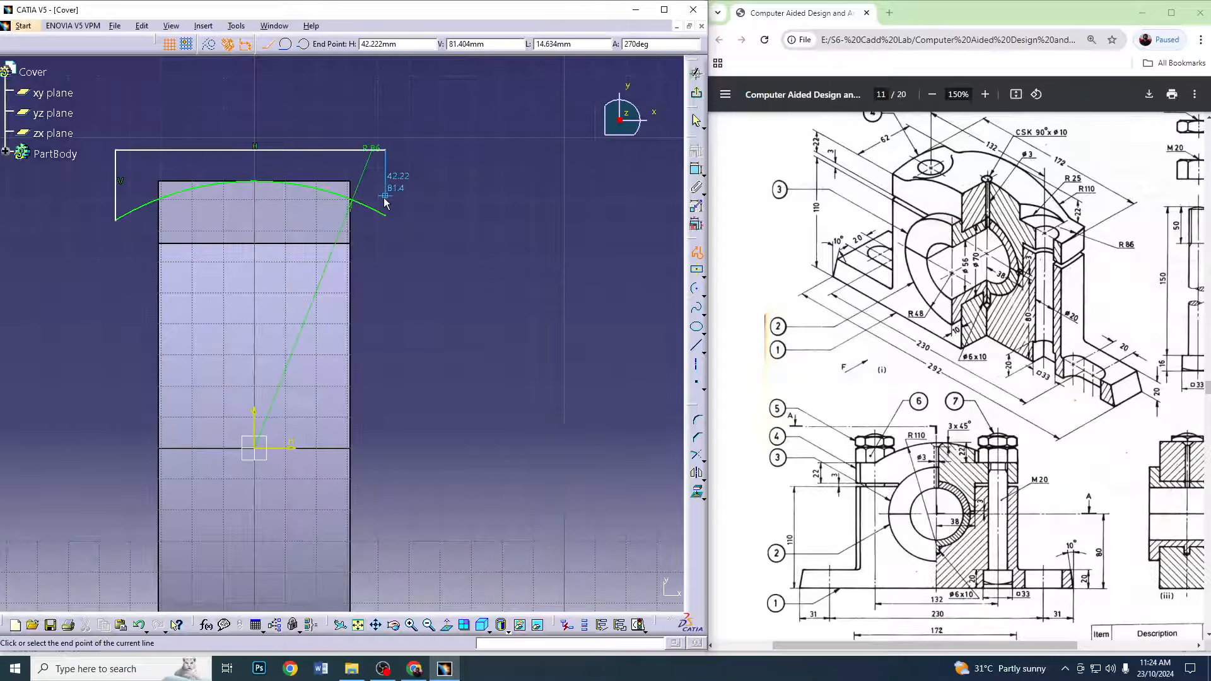
pyautogui.click(385, 215)
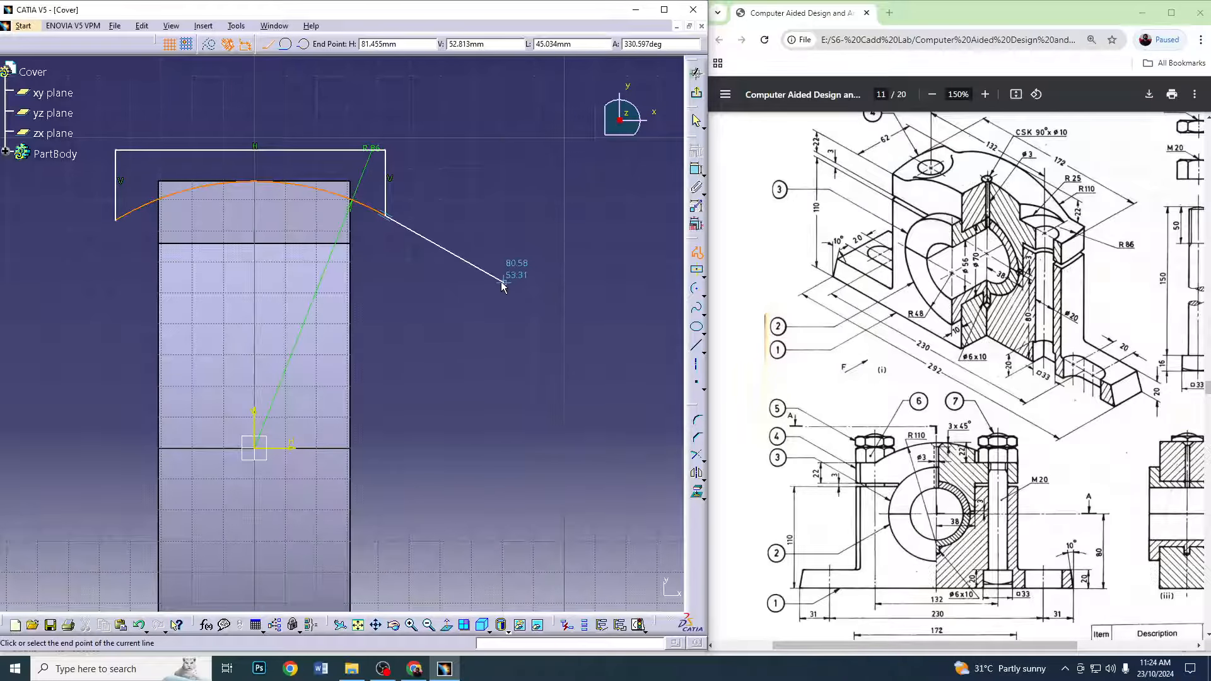
pyautogui.press('Escape')
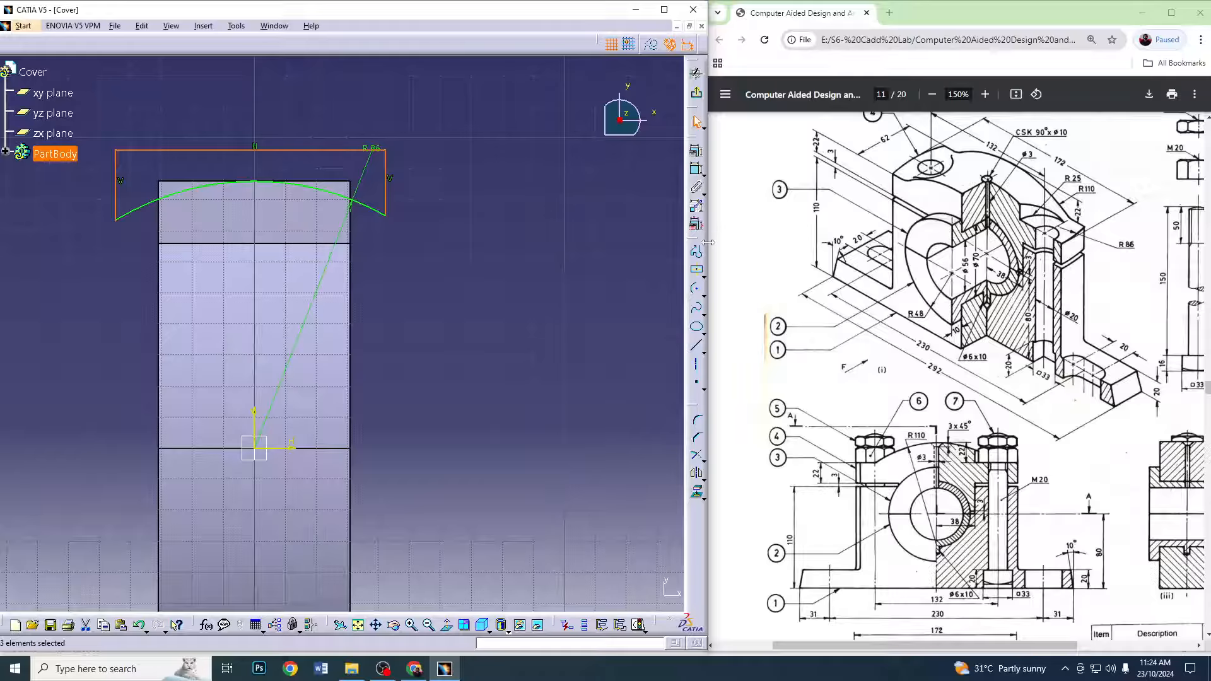
# Sketch a circle centred on the vertical axis just inside the arc and constrain its diameter to 20 mm
pyautogui.click(703, 297)
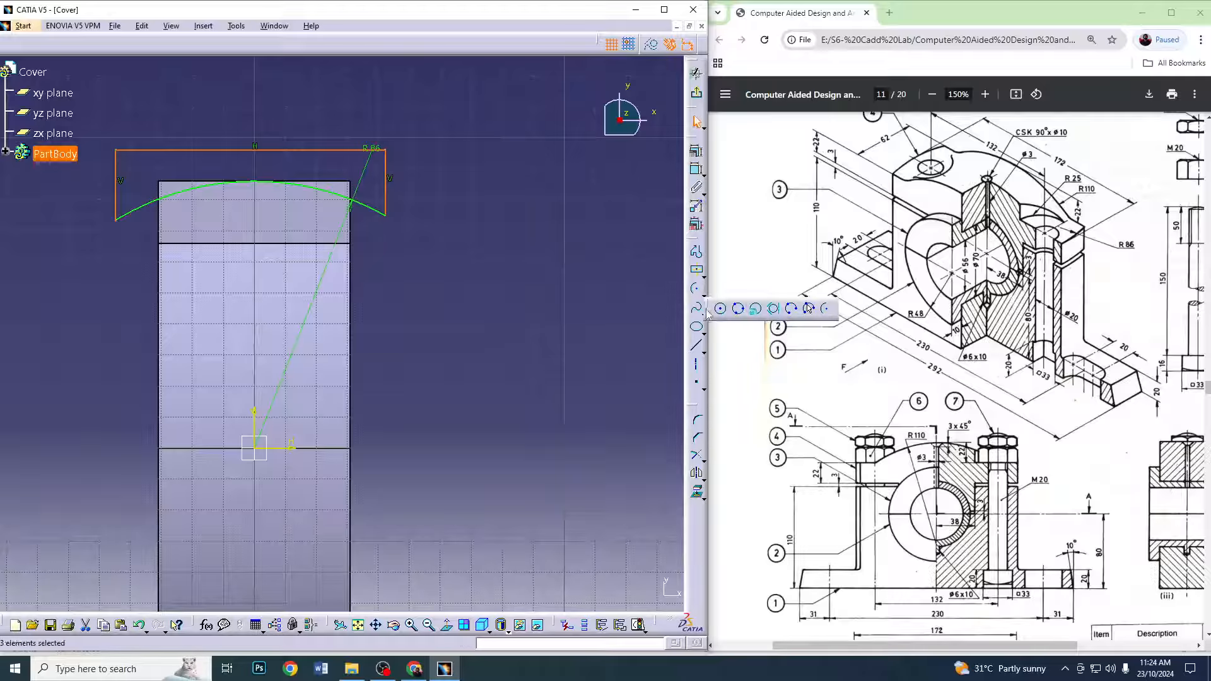
pyautogui.click(716, 311)
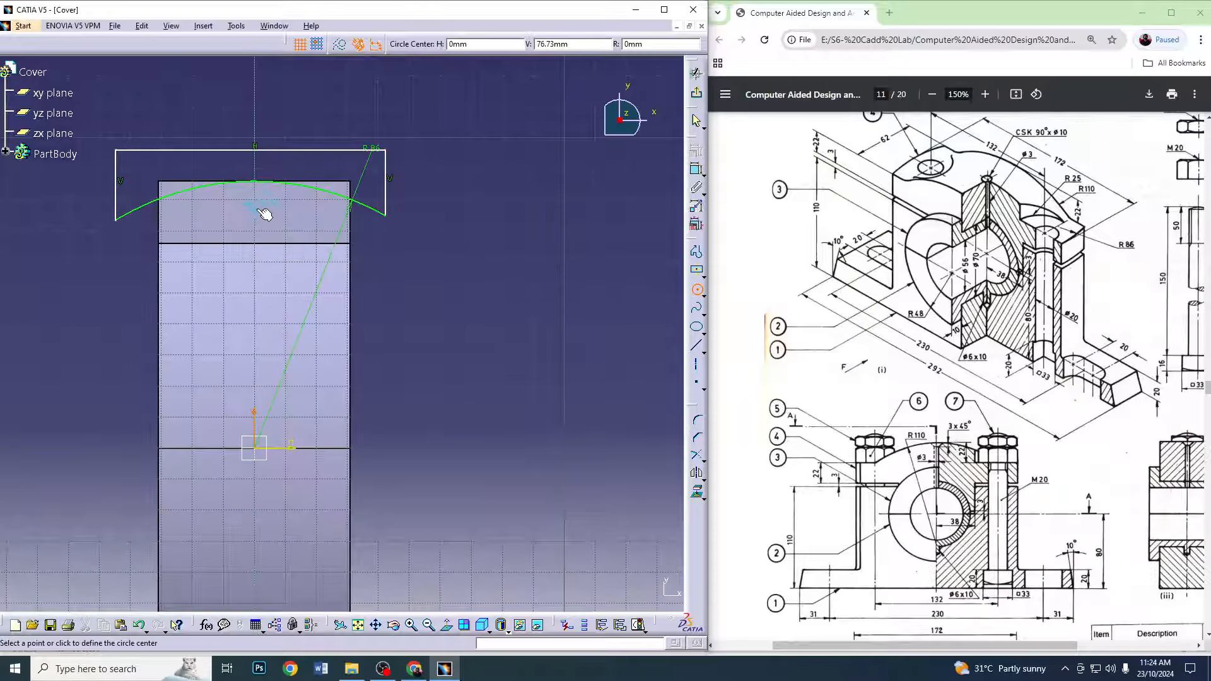
pyautogui.click(258, 211)
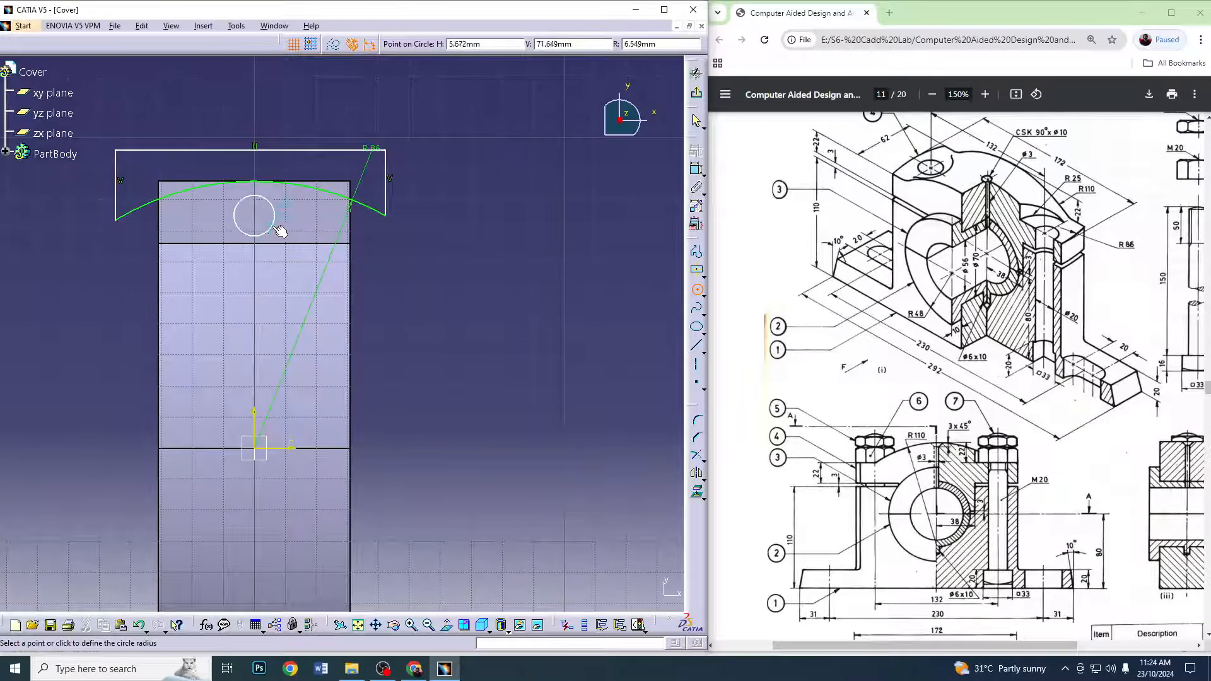
pyautogui.click(275, 223)
pyautogui.click(696, 169)
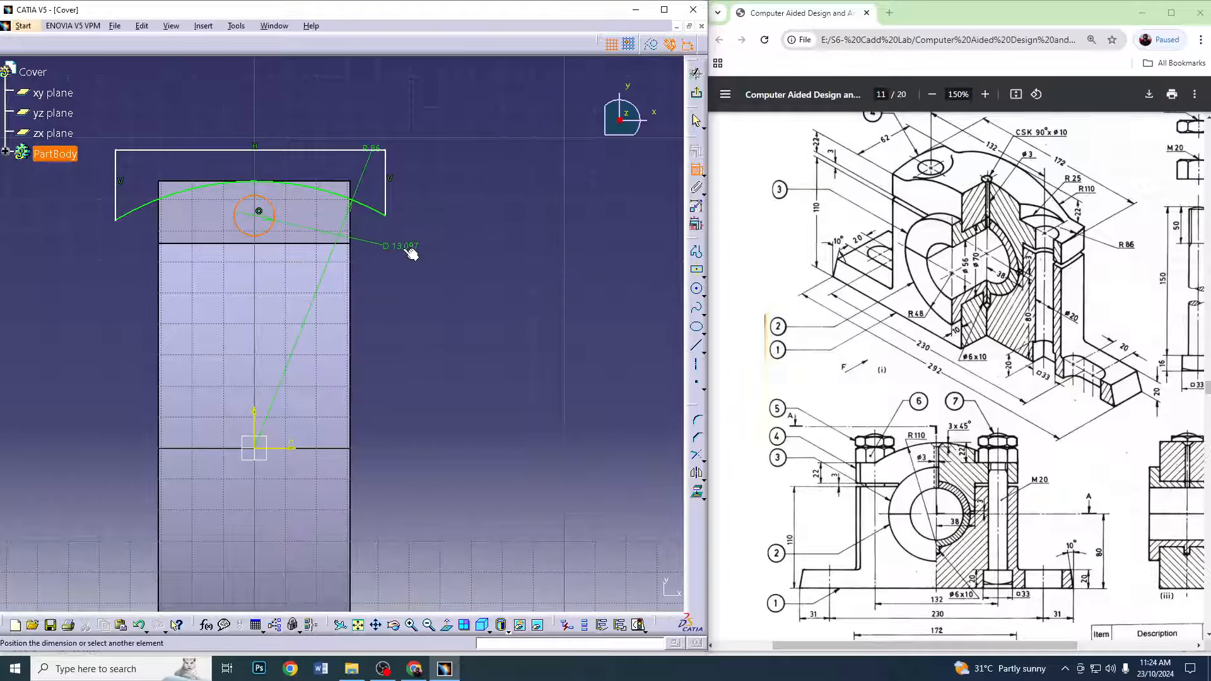
pyautogui.doubleClick(414, 247)
pyautogui.write('20')
pyautogui.press('Return')
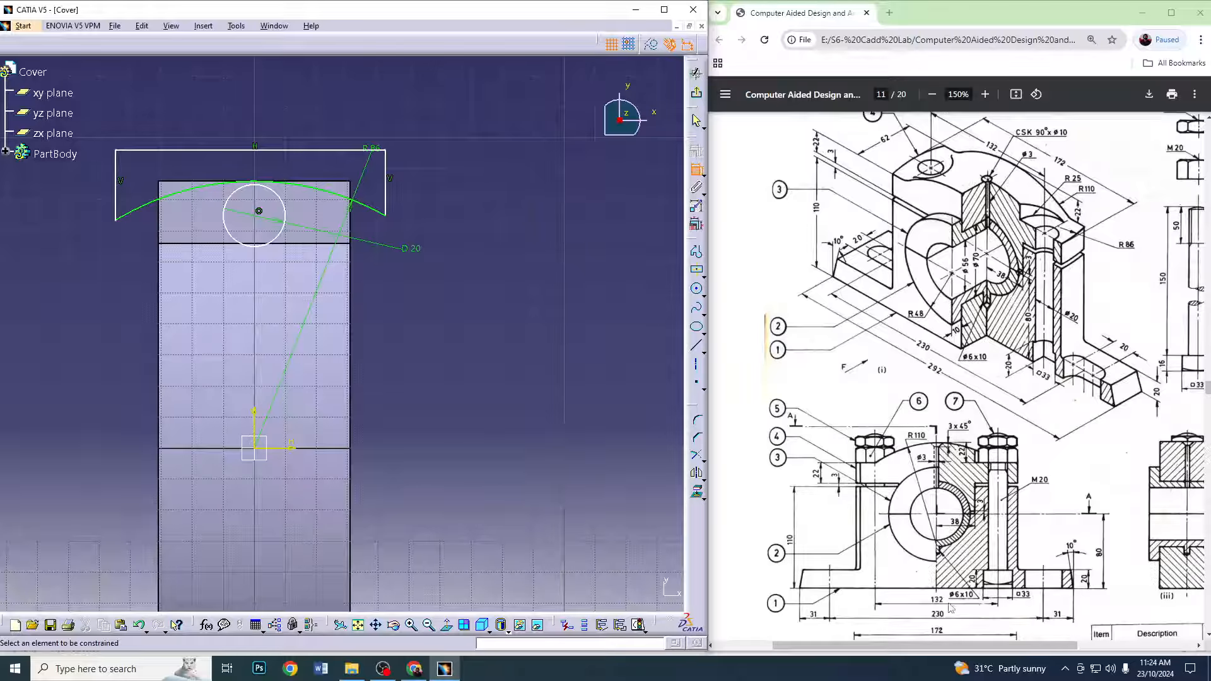
# Constrain the circle's centre to 66 mm from the horizontal axis
pyautogui.click(255, 215)
pyautogui.click(295, 450)
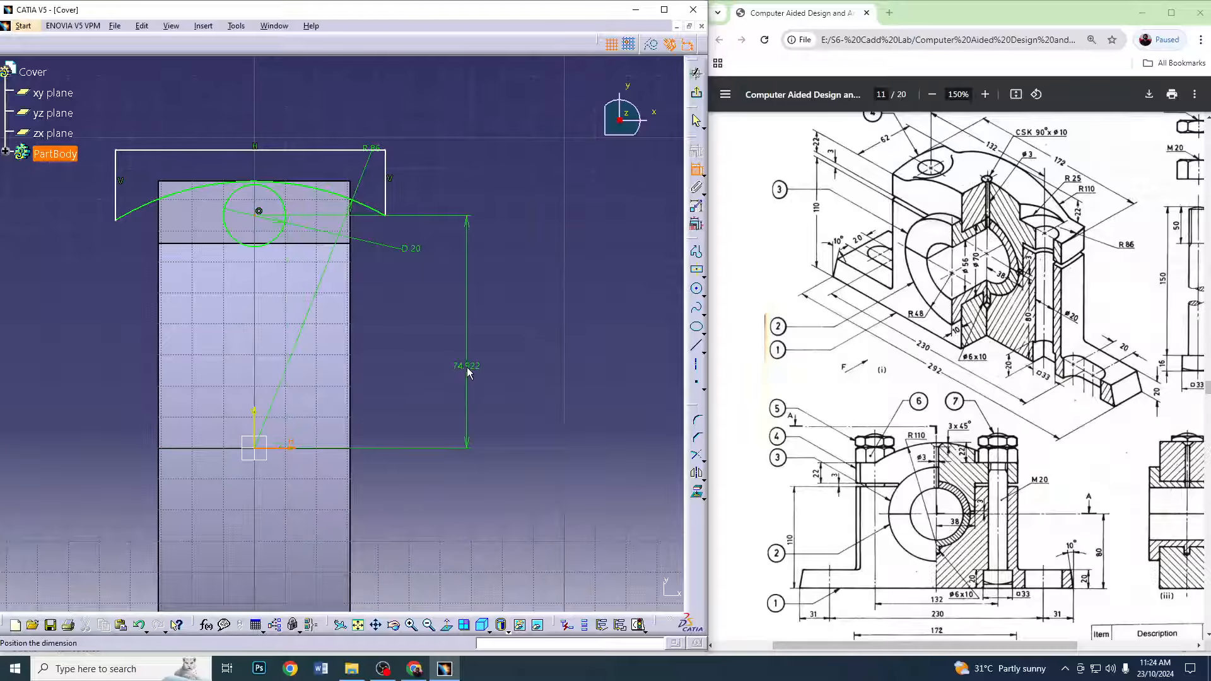
pyautogui.doubleClick(472, 369)
pyautogui.write('66')
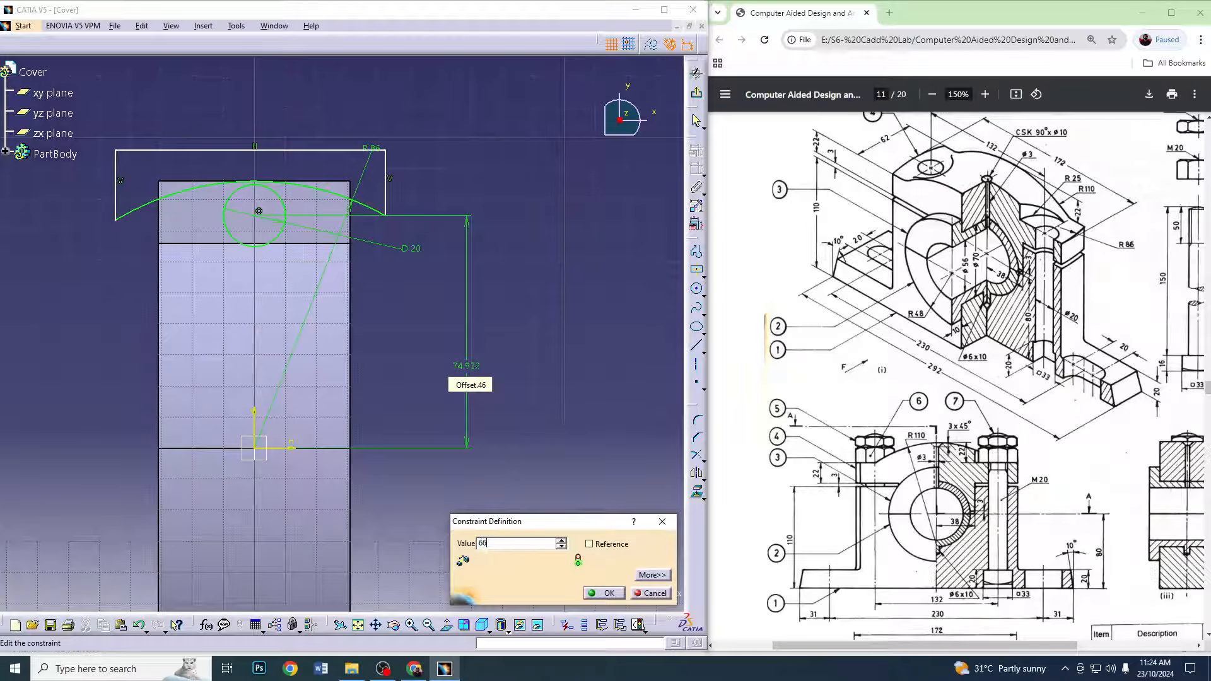
pyautogui.press('Return')
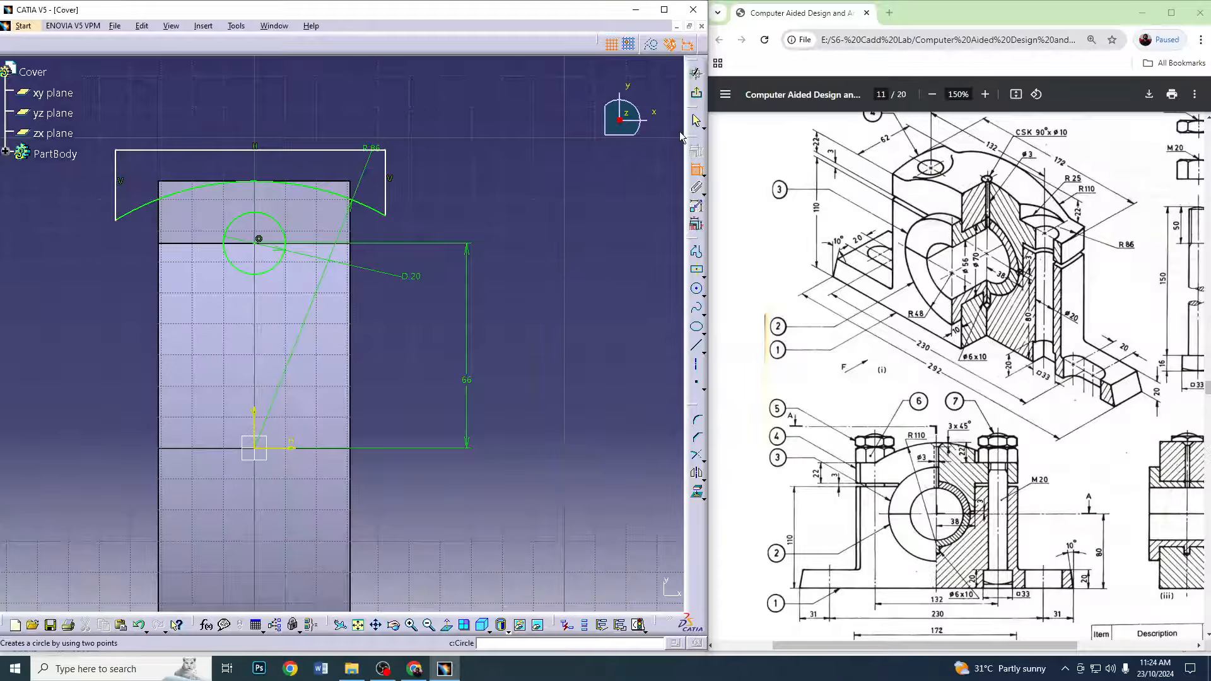
# Mirror the circle and the closed arc profile about the horizontal axis
pyautogui.click(432, 624)
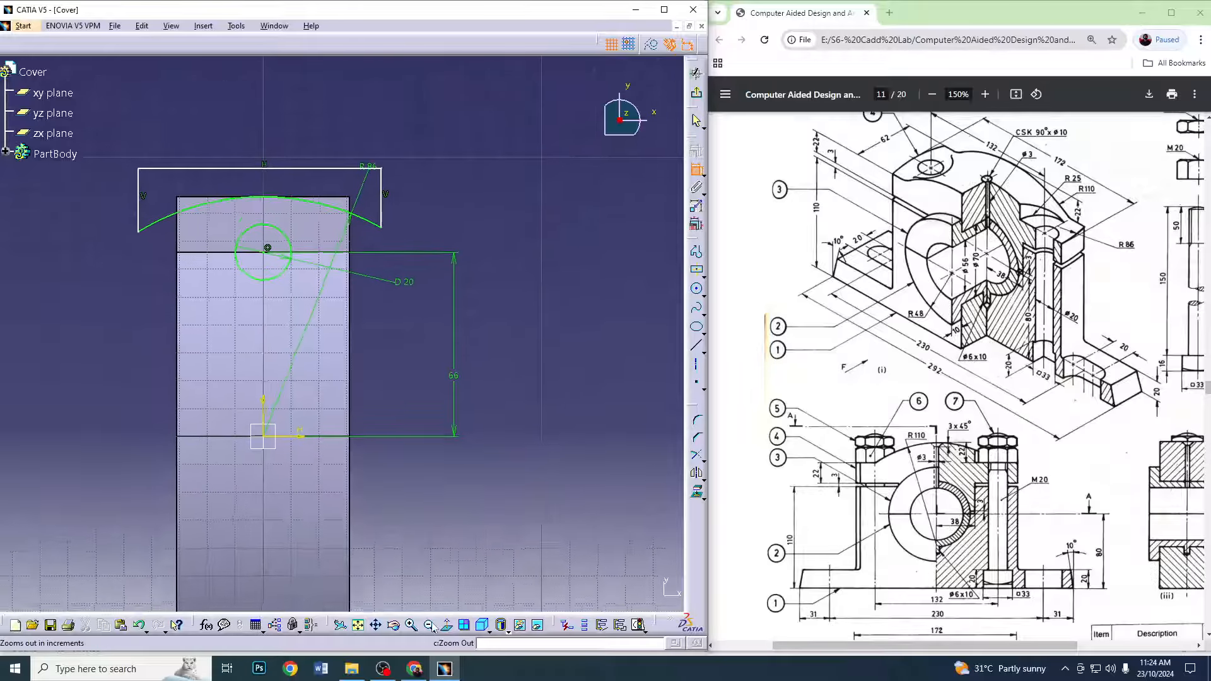
pyautogui.click(697, 473)
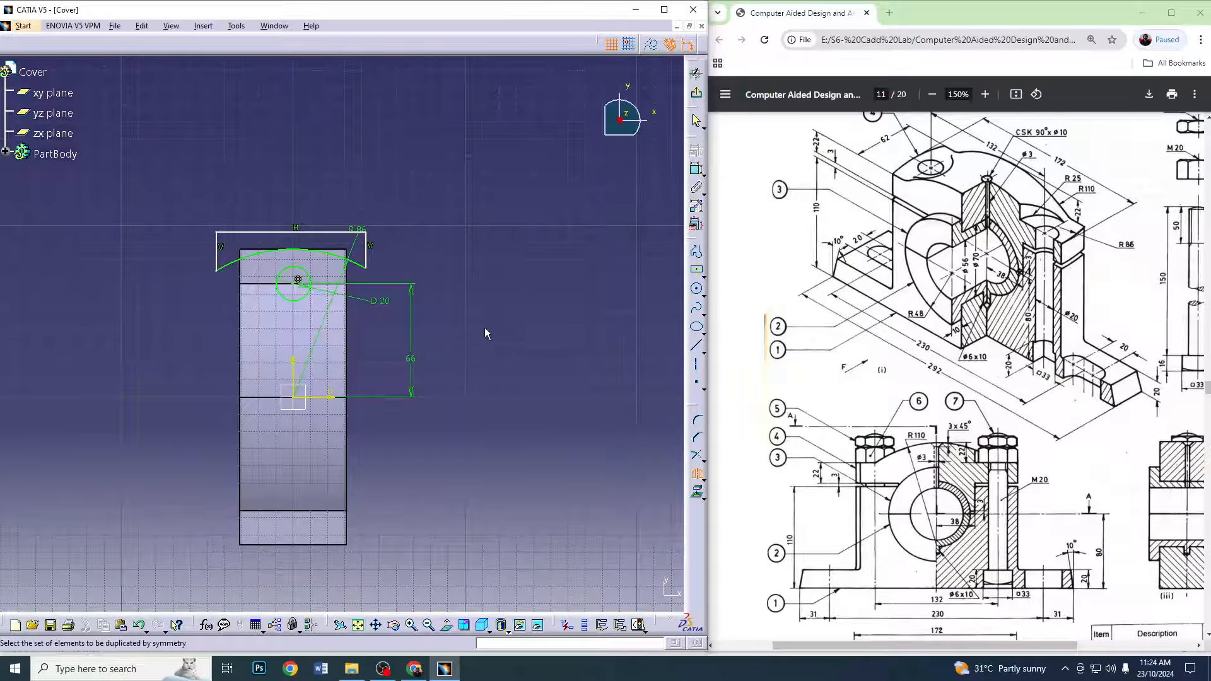
pyautogui.moveTo(480, 306); pyautogui.dragTo(142, 184)
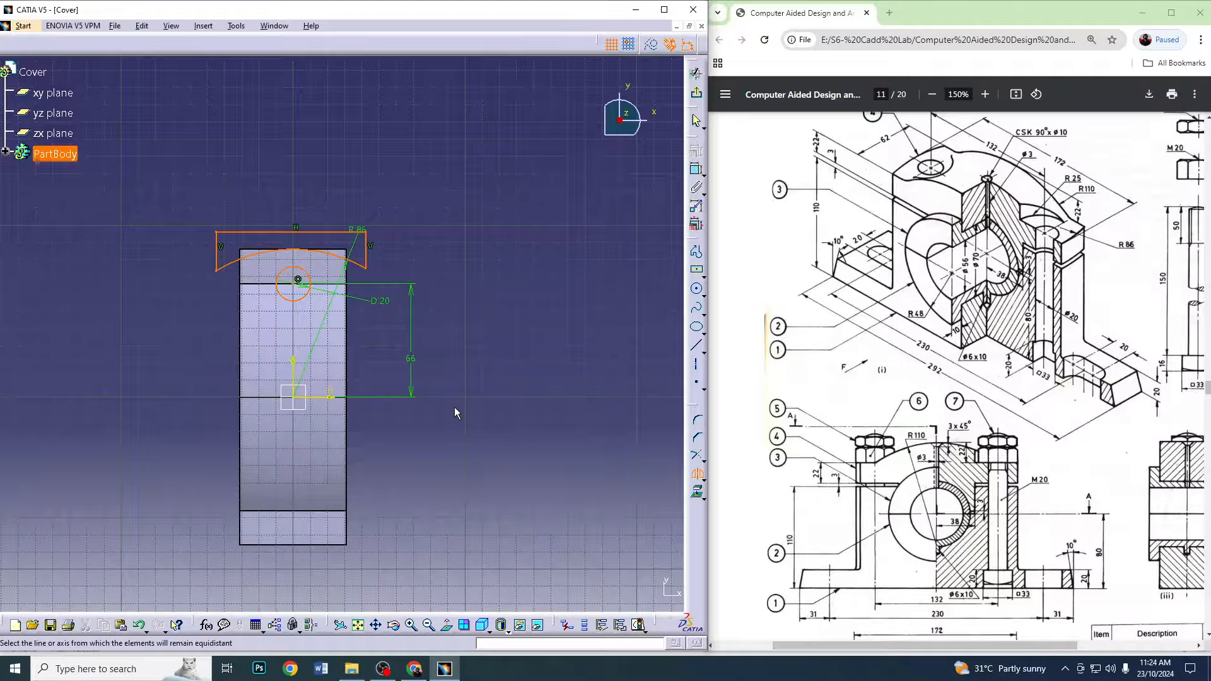
pyautogui.click(322, 399)
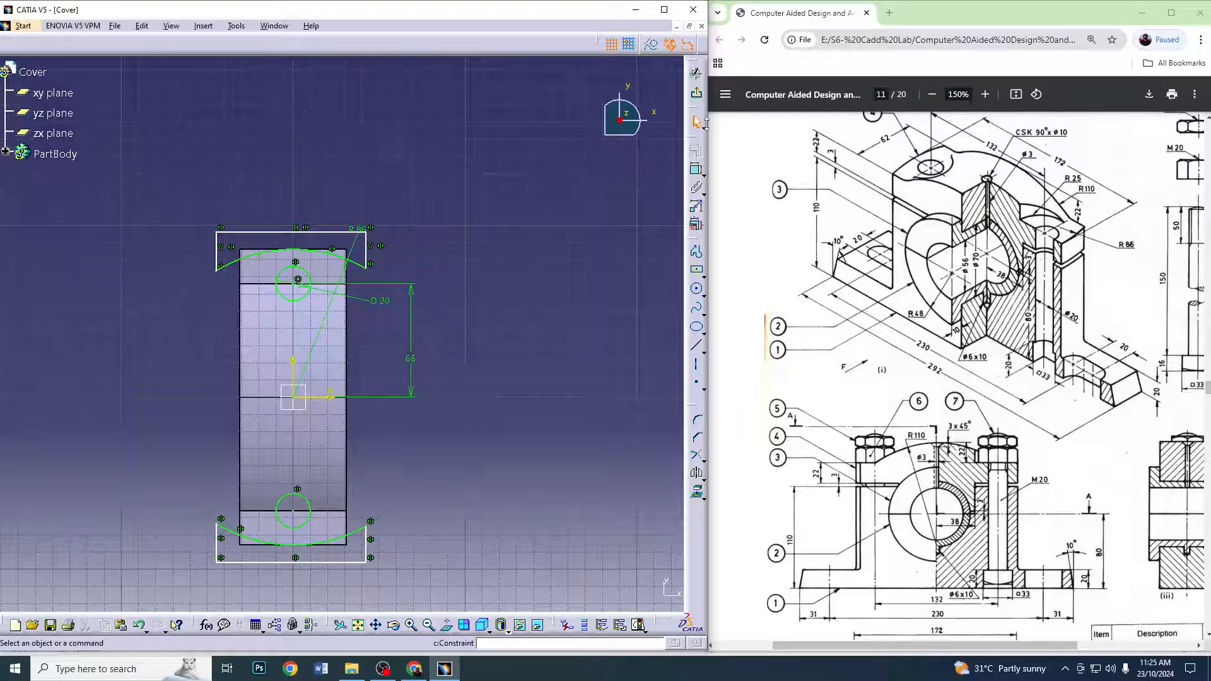
# Leave the sketch and pocket it 31 mm deep, without mirrored extent, to round the flange ends and cut the bolt holes
pyautogui.click(696, 92)
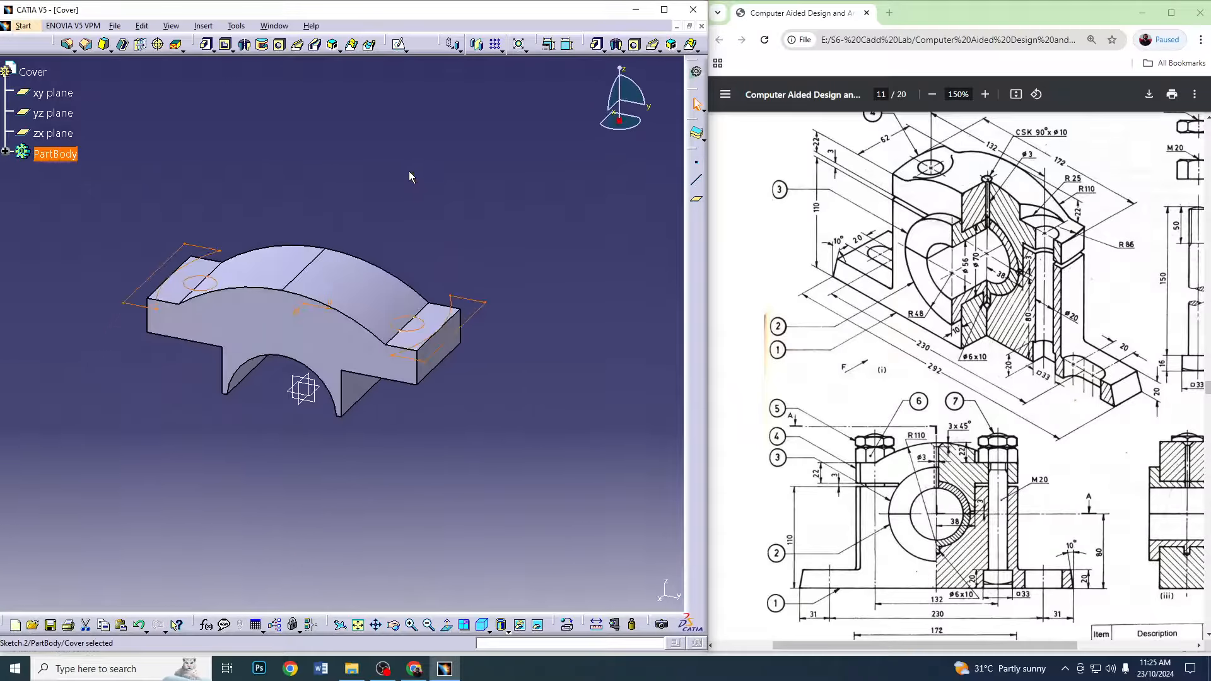
pyautogui.click(225, 44)
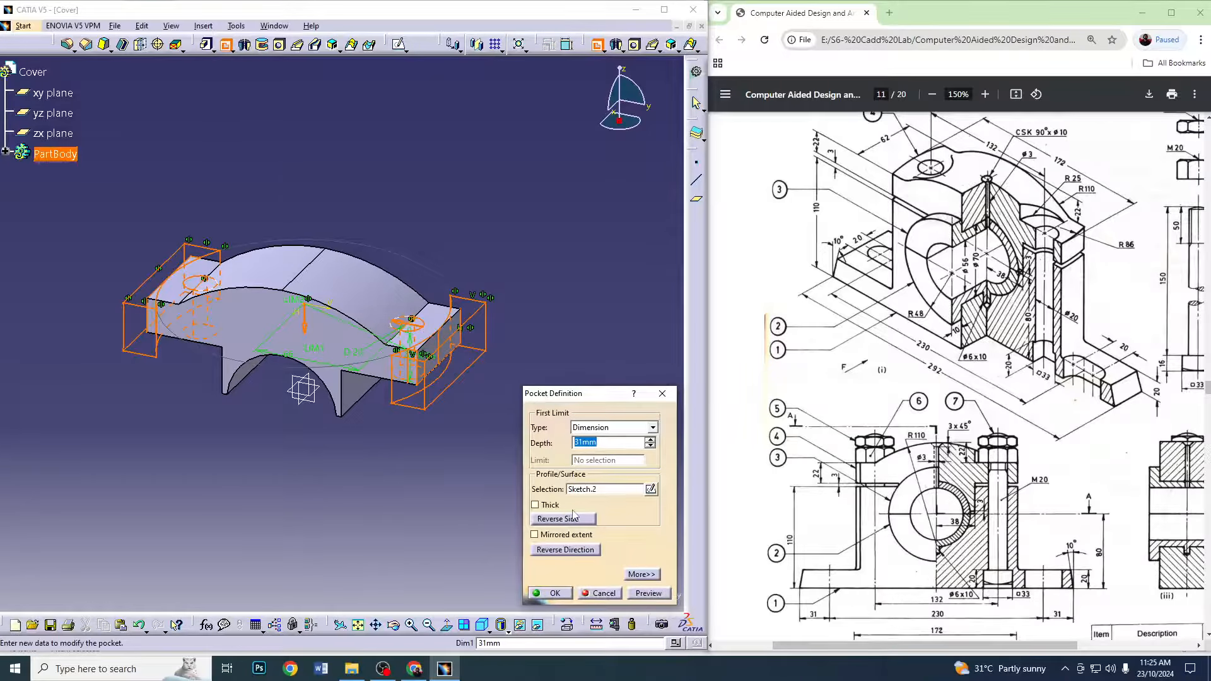
pyautogui.click(566, 534)
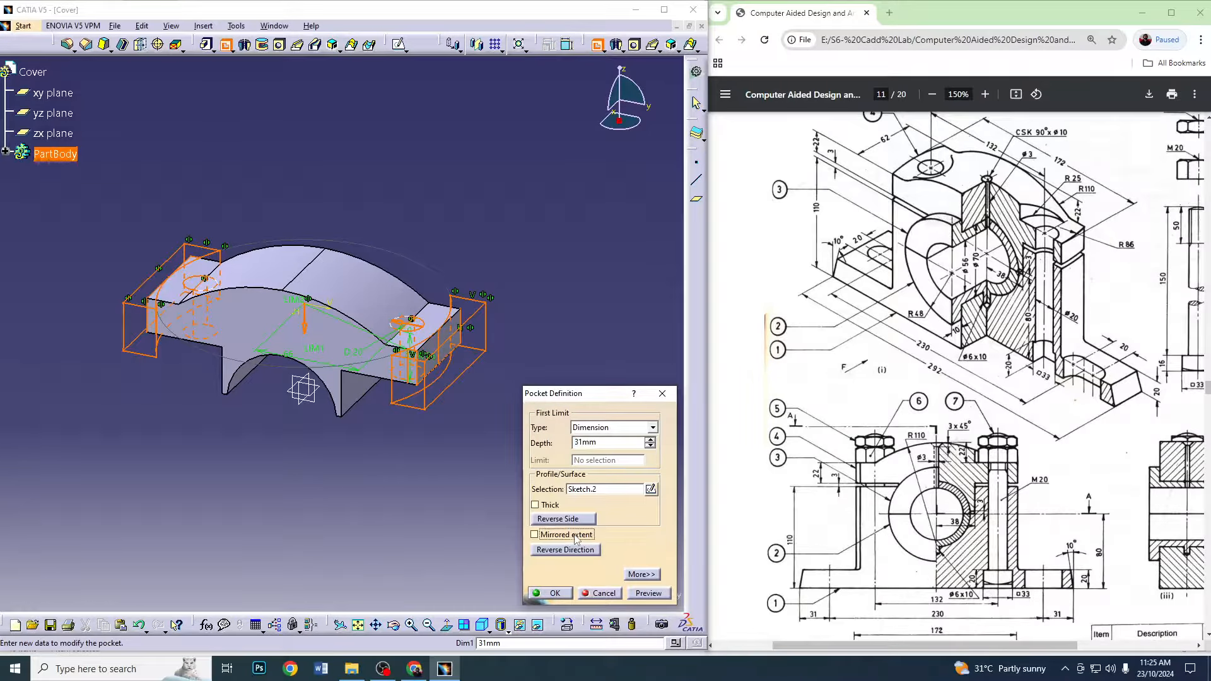
pyautogui.click(553, 594)
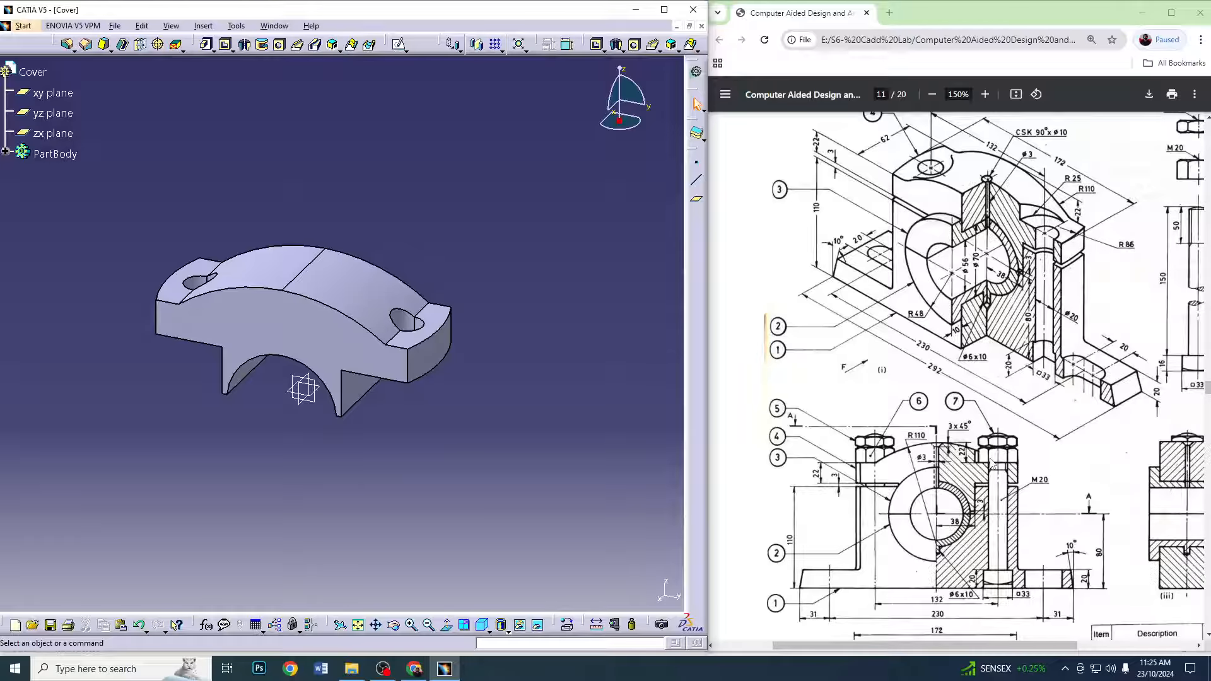
# Start a sketch on the top face of the cover's bolt flange
pyautogui.click(434, 315)
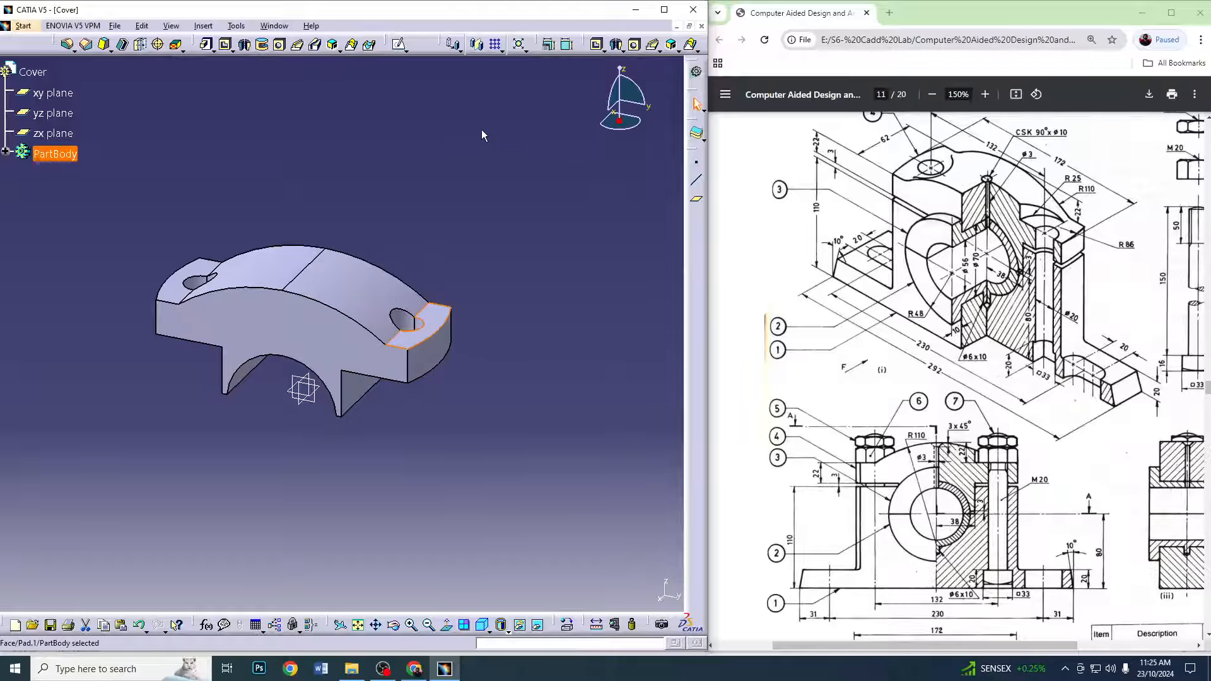
pyautogui.click(399, 45)
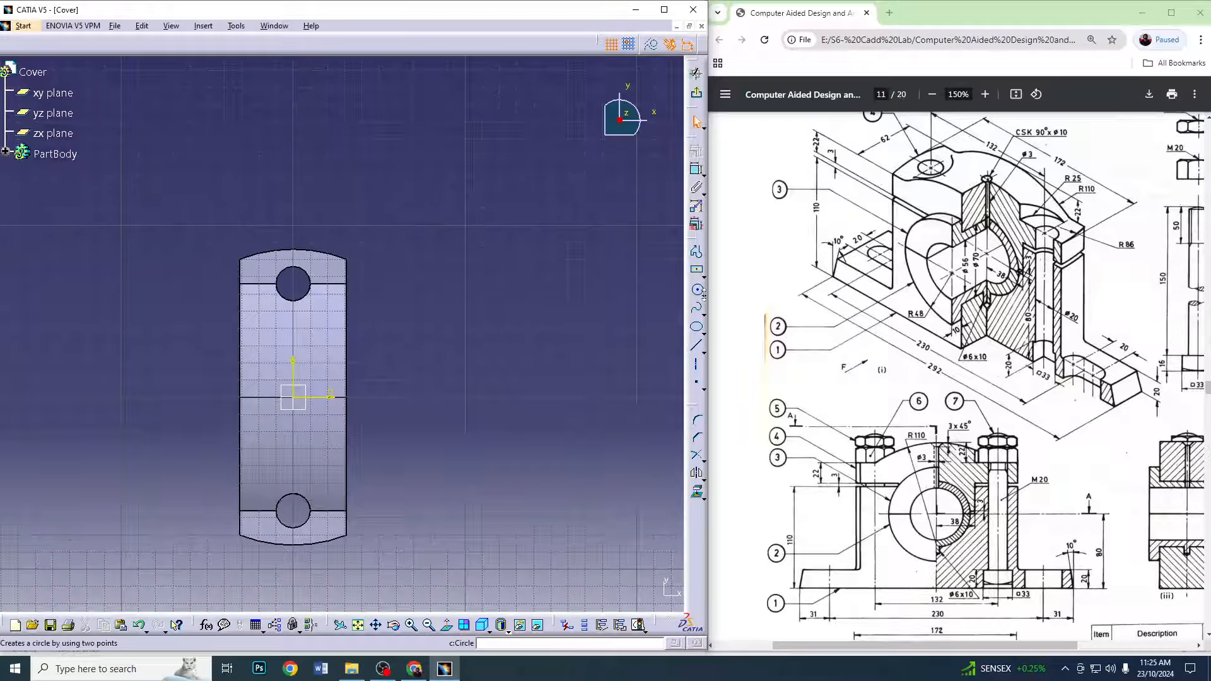
pyautogui.click(704, 293)
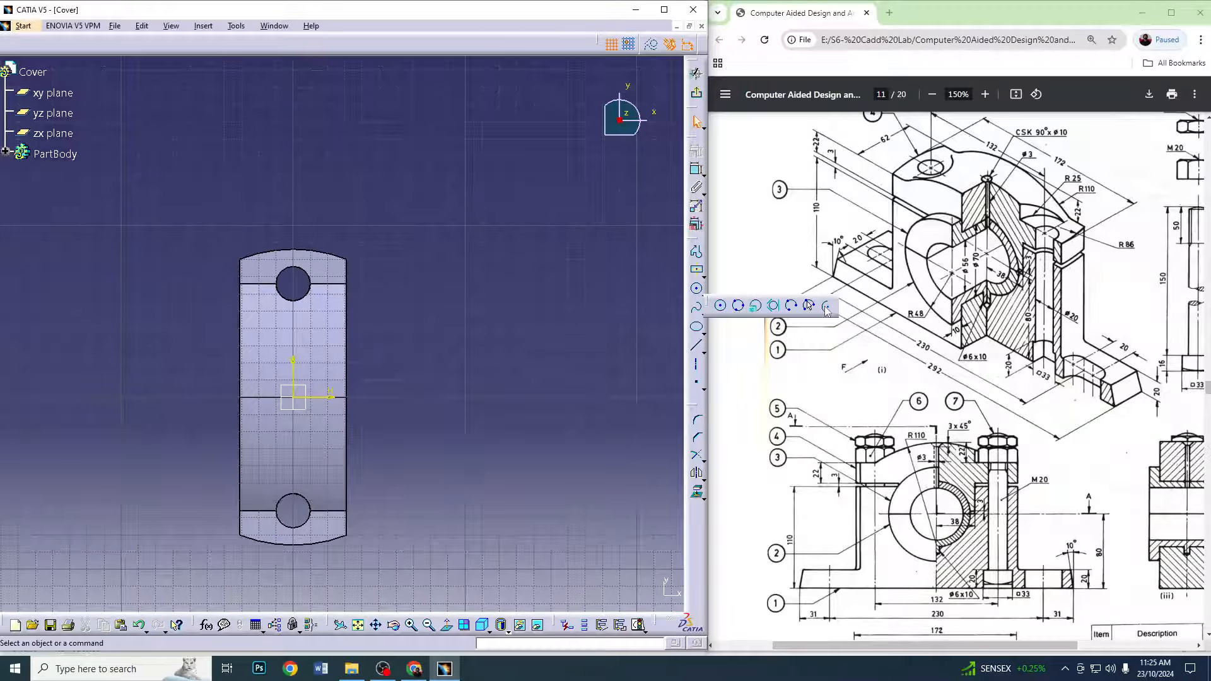
pyautogui.click(826, 308)
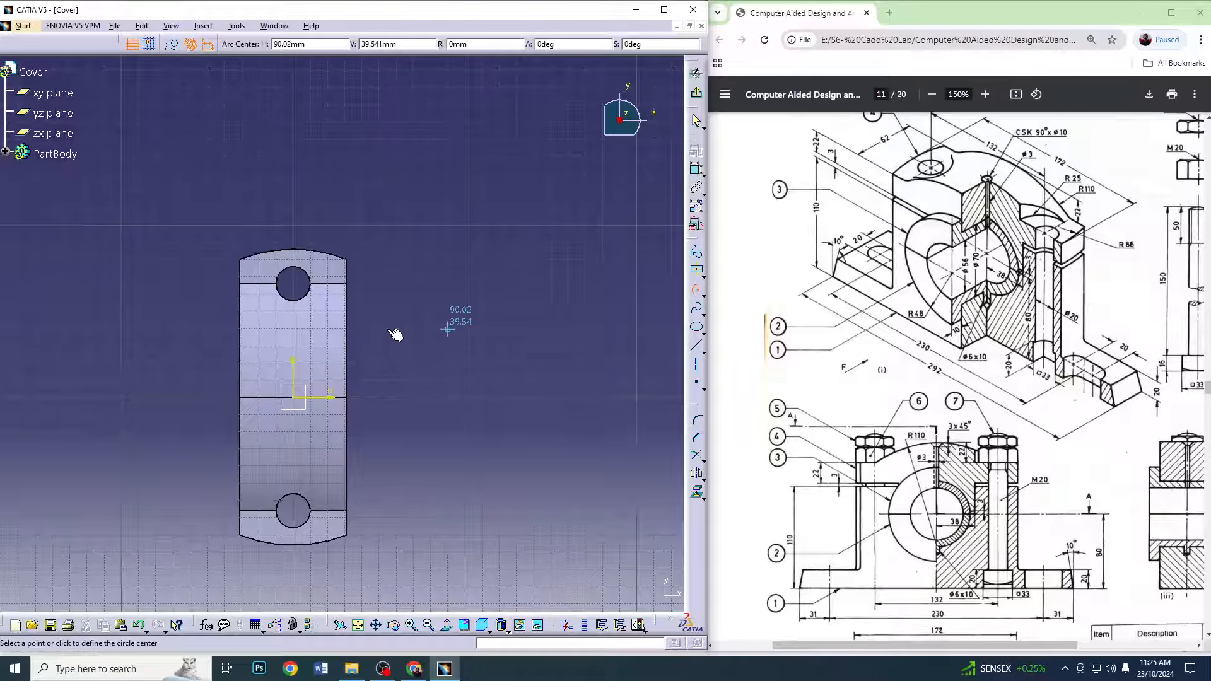
pyautogui.click(293, 285)
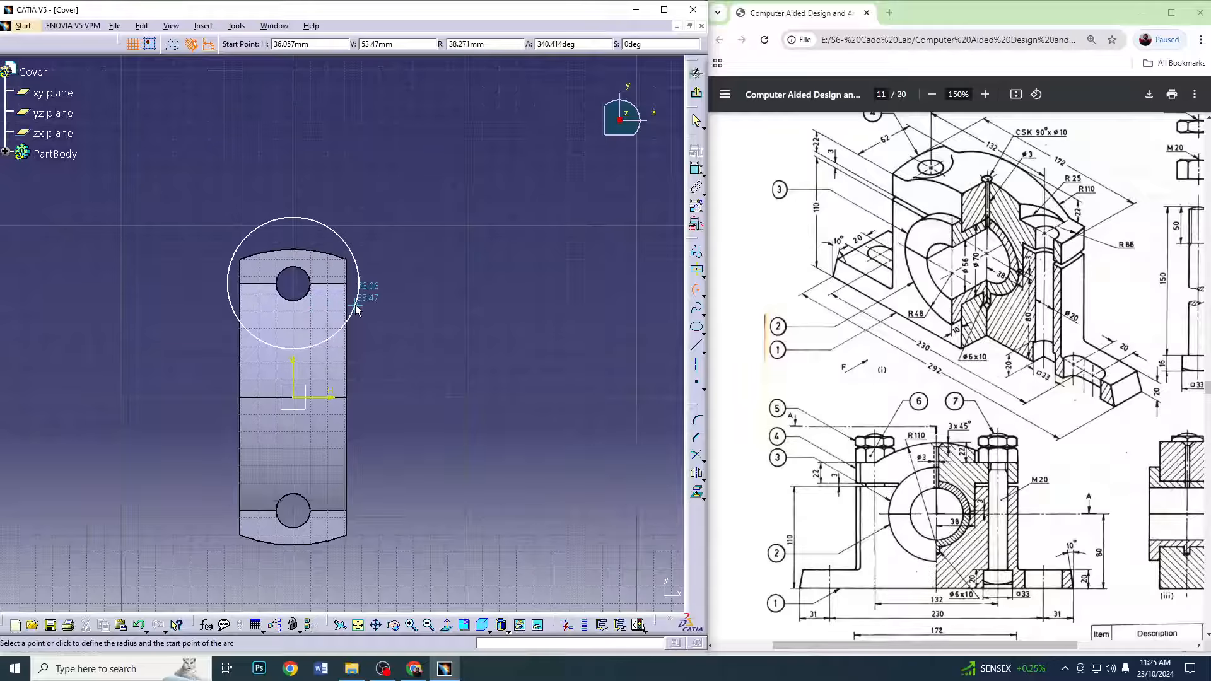
# Sketch a circle about 42 mm in diameter on the vertical axis around the upper bolt hole
pyautogui.click(703, 294)
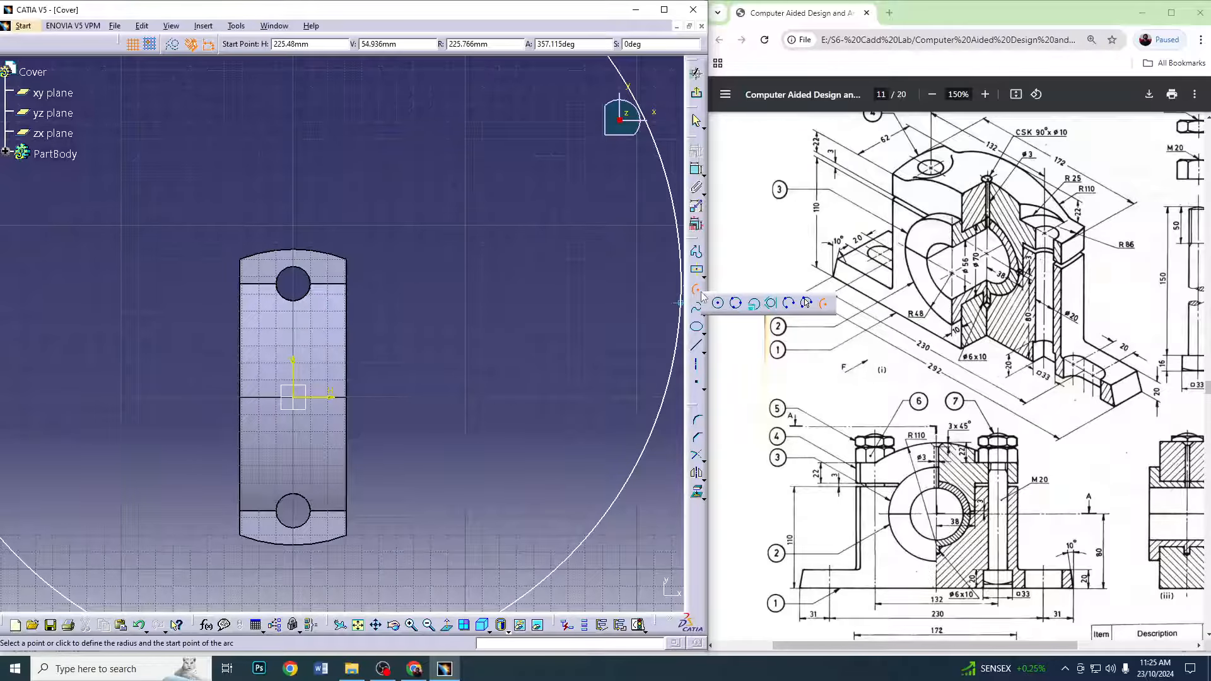
pyautogui.click(717, 303)
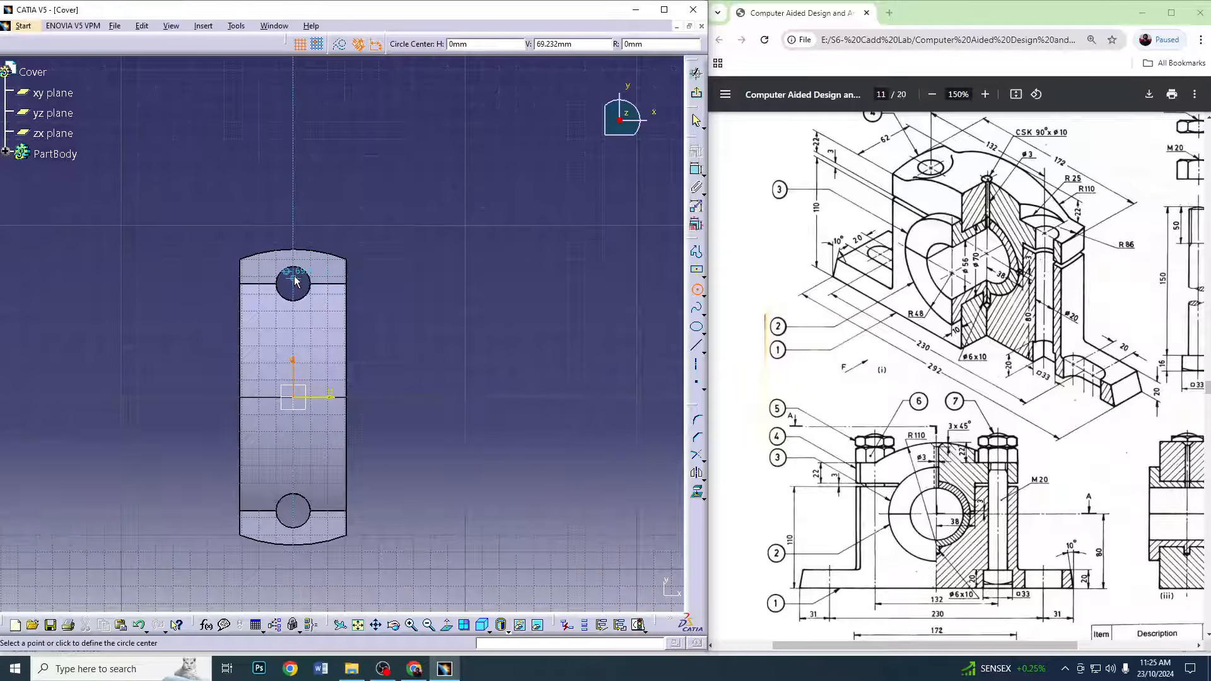
pyautogui.click(294, 283)
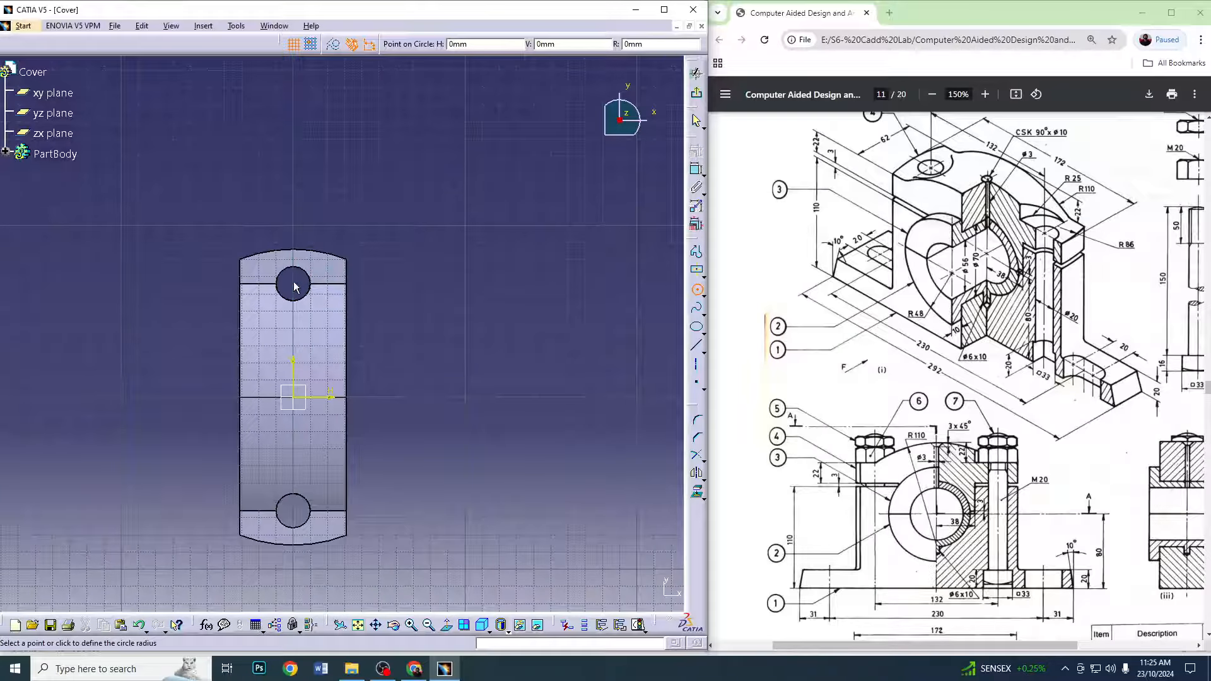
pyautogui.click(326, 298)
# Constrain the new circle as a radius dimension and set it to 25 mm
pyautogui.click(697, 169)
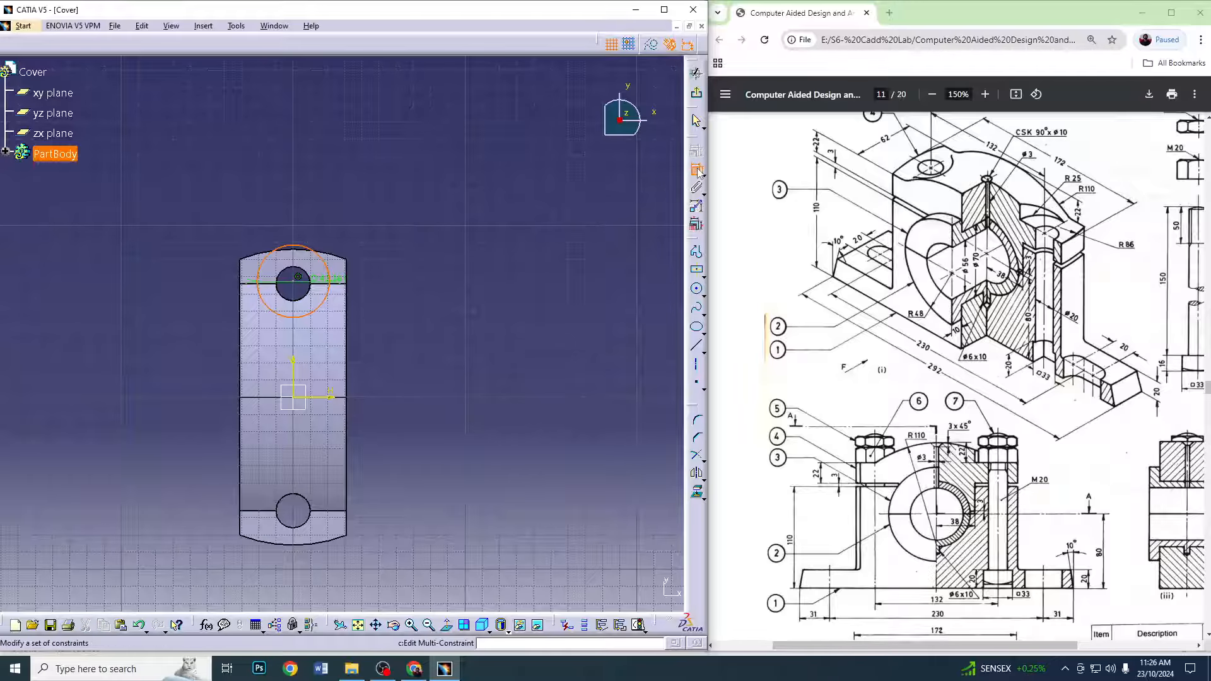
pyautogui.click(326, 272)
pyautogui.click(410, 168)
pyautogui.doubleClick(402, 168)
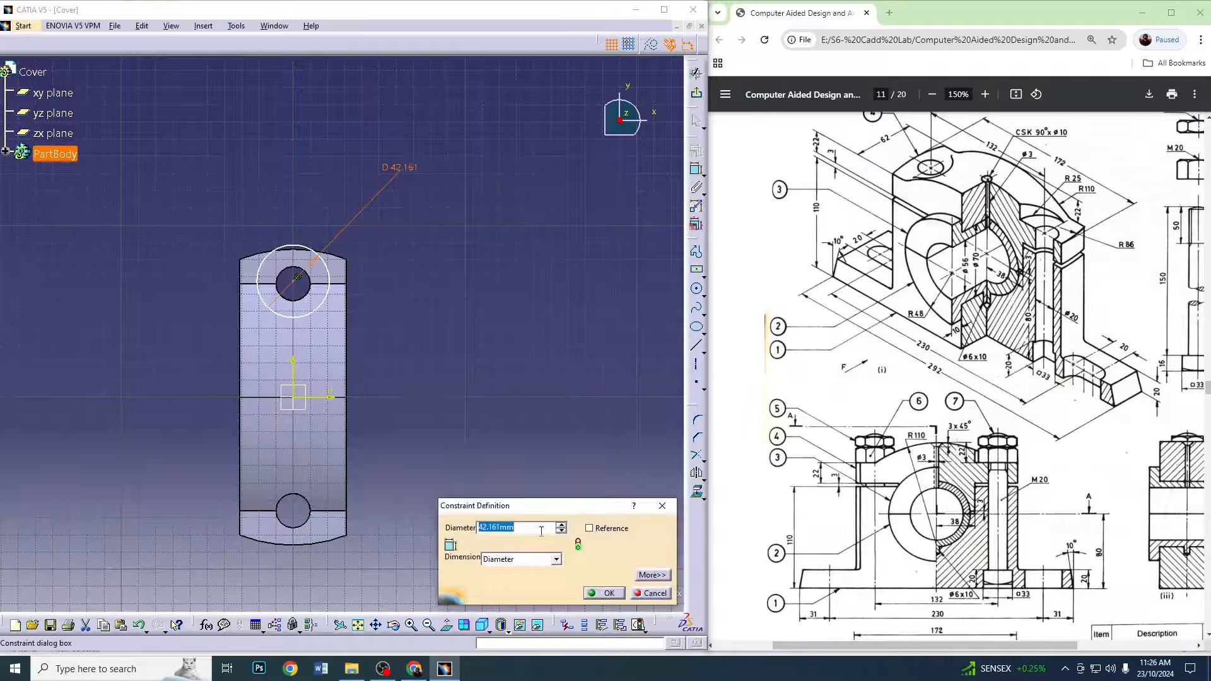
pyautogui.click(522, 560)
pyautogui.click(518, 572)
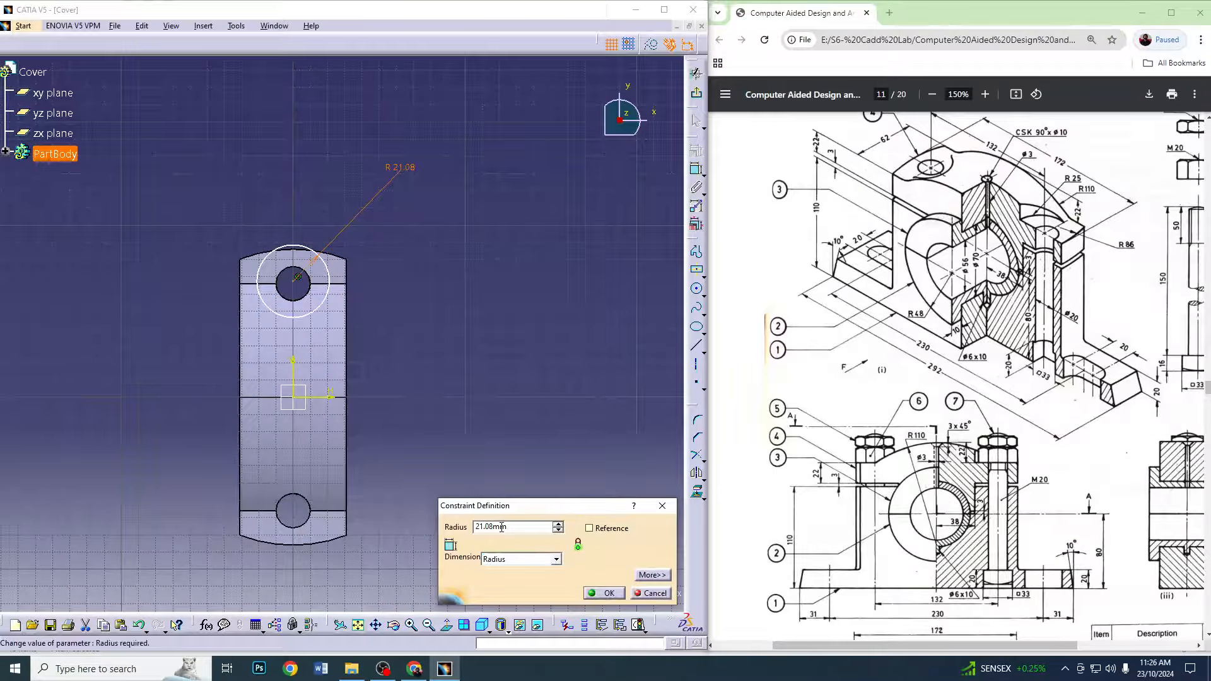
pyautogui.write('25')
pyautogui.press('Return')
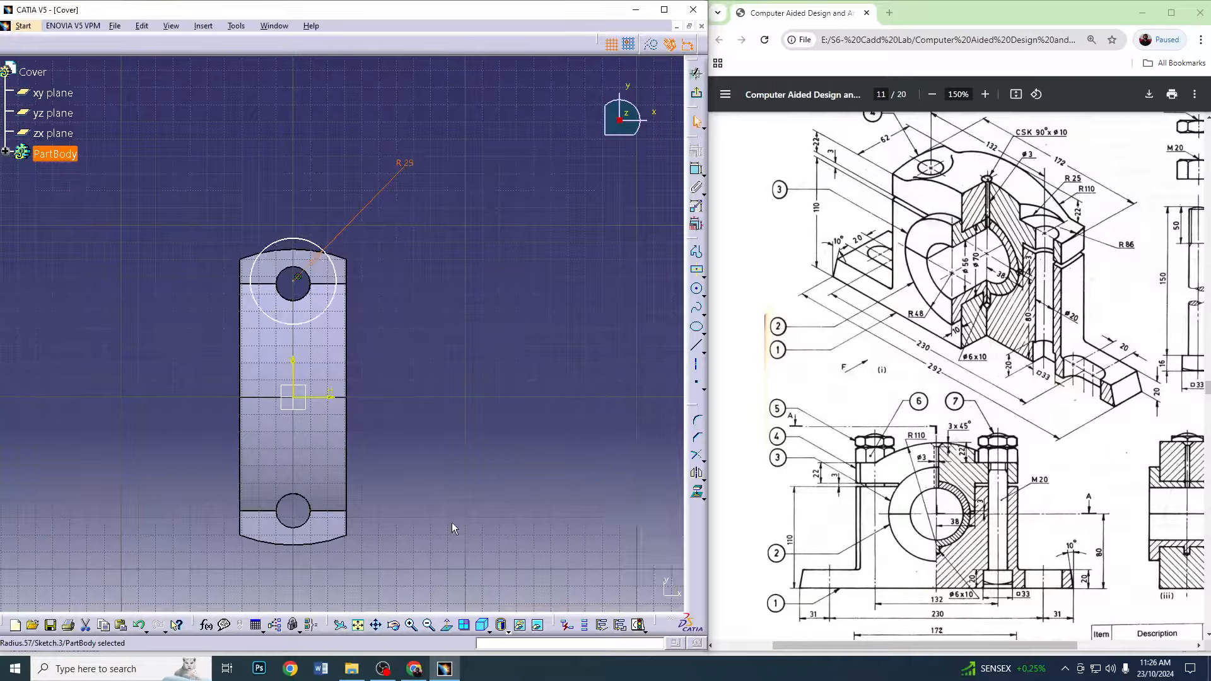
# Constrain the circle's centre to 66 mm from the horizontal axis and mirror the circle about that axis
pyautogui.click(293, 282)
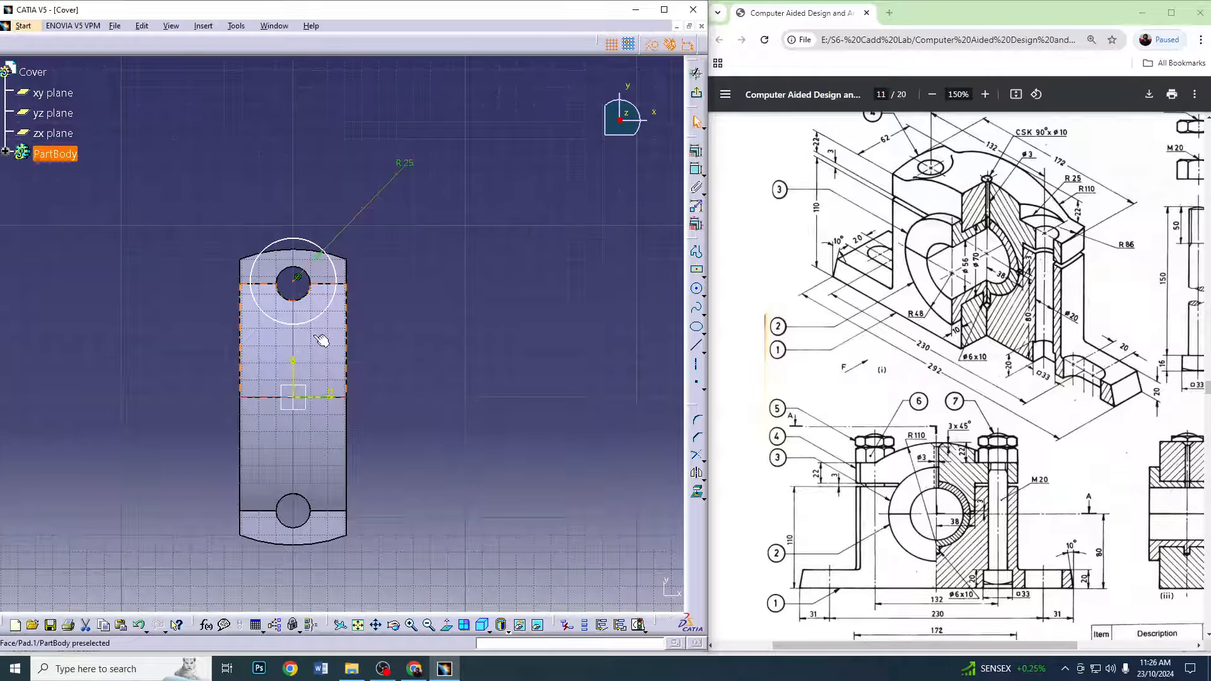
pyautogui.keyDown('ctrl'); pyautogui.click(332, 398); pyautogui.keyUp('ctrl')
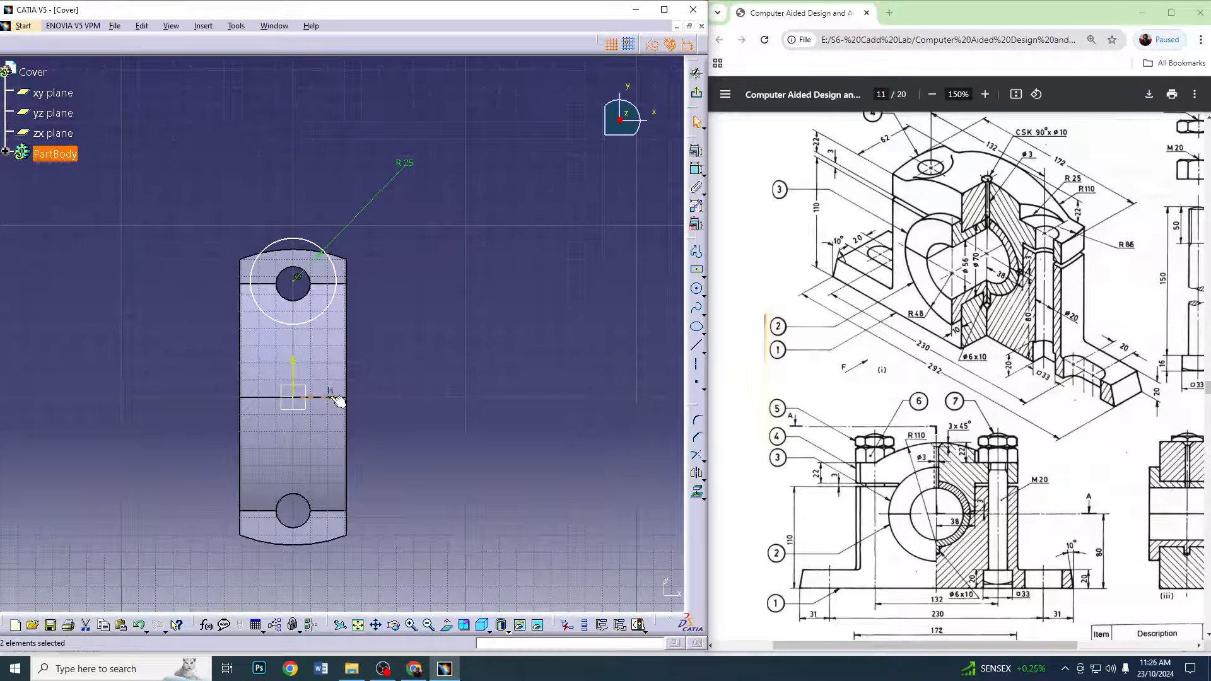
pyautogui.click(696, 169)
pyautogui.click(505, 344)
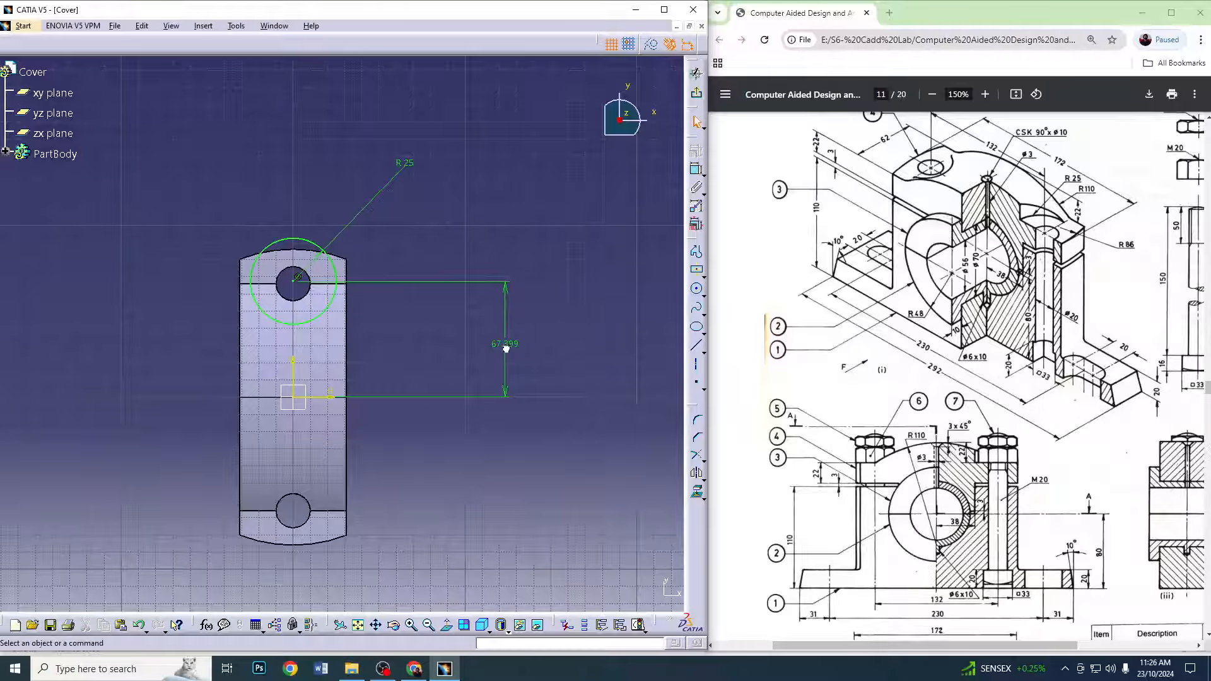
pyautogui.doubleClick(505, 345)
pyautogui.write('66')
pyautogui.press('Return')
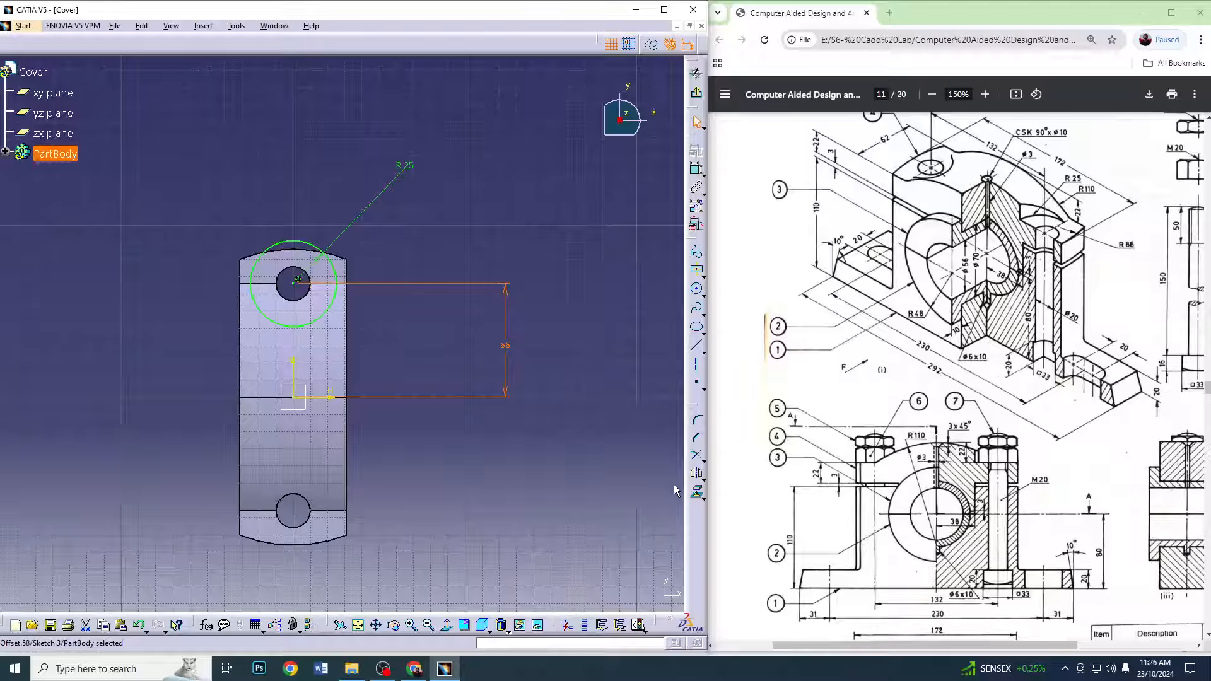
pyautogui.click(697, 473)
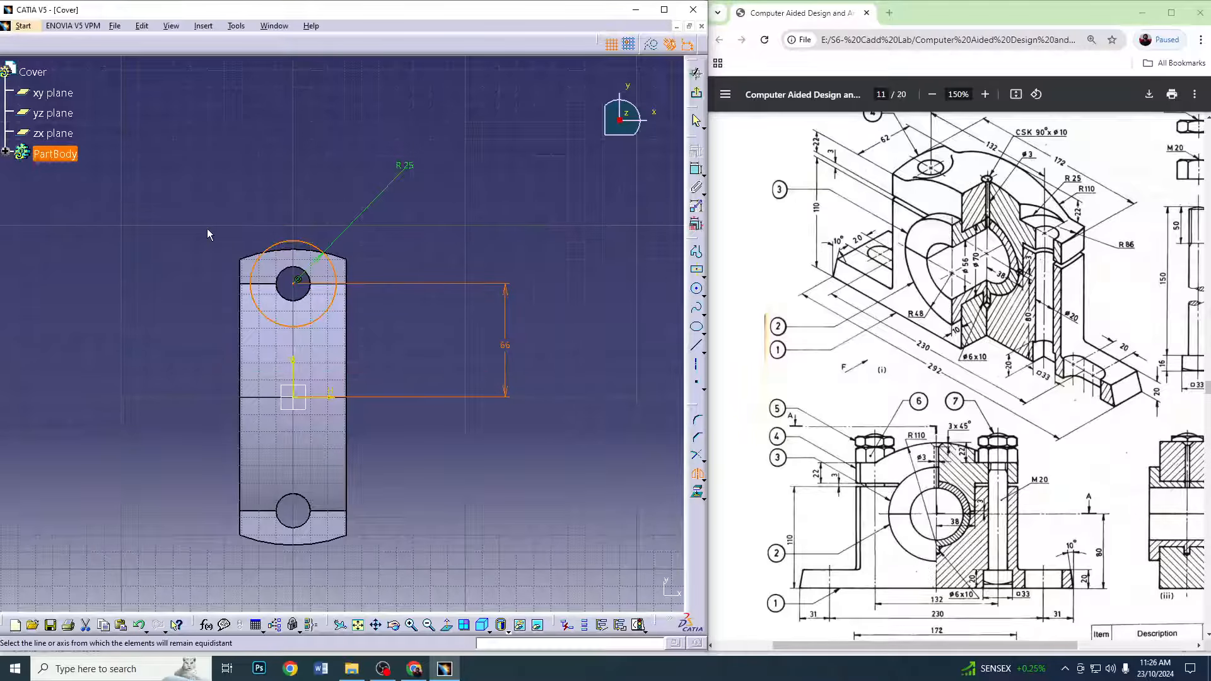
pyautogui.click(328, 397)
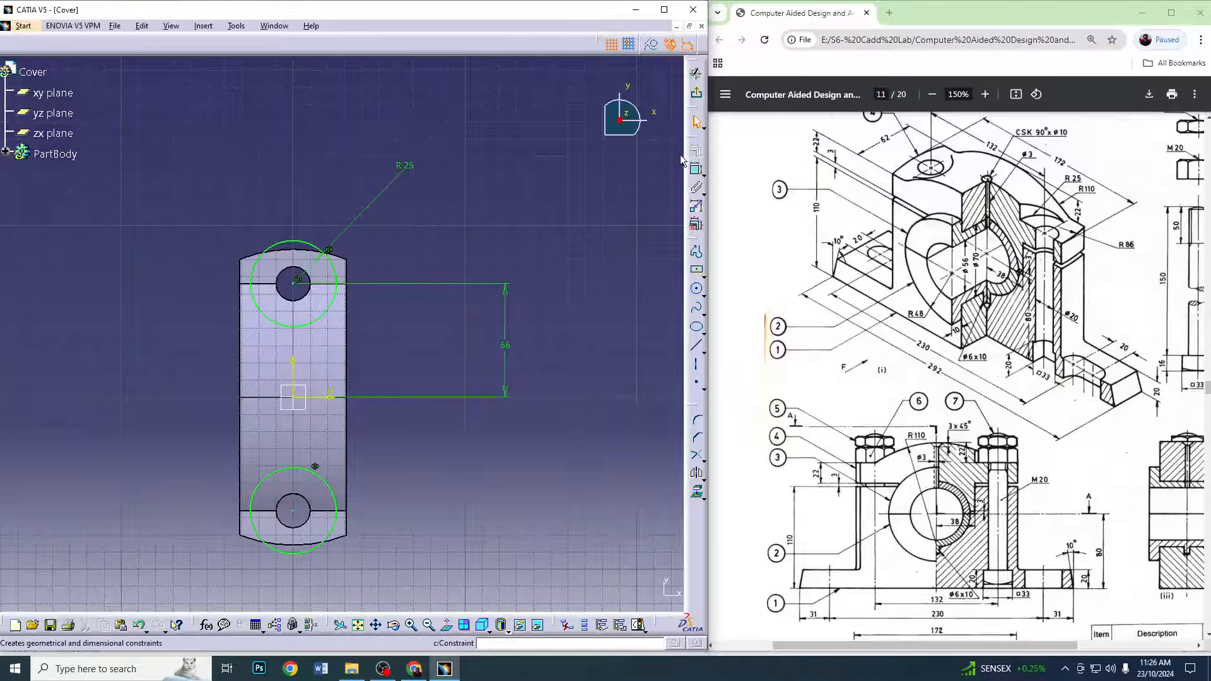
# Leave the sketch and pocket both circles 31 mm deep in the reversed, upward direction to clear the bolt seats
pyautogui.click(696, 73)
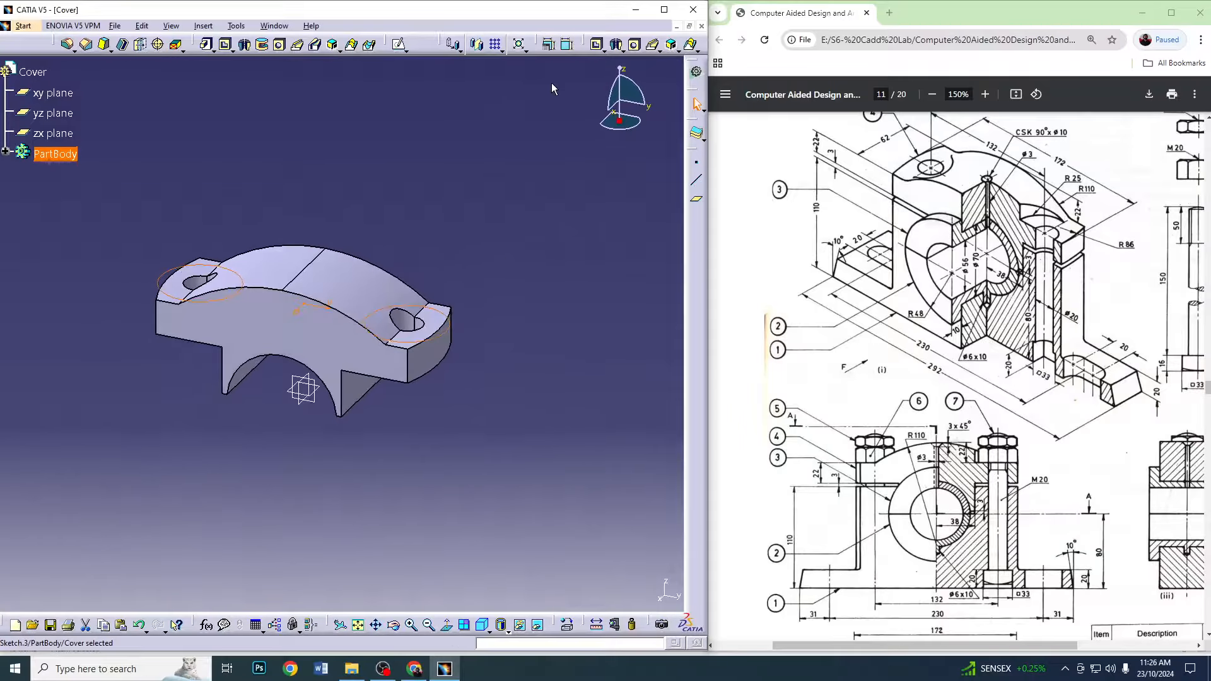
pyautogui.click(225, 44)
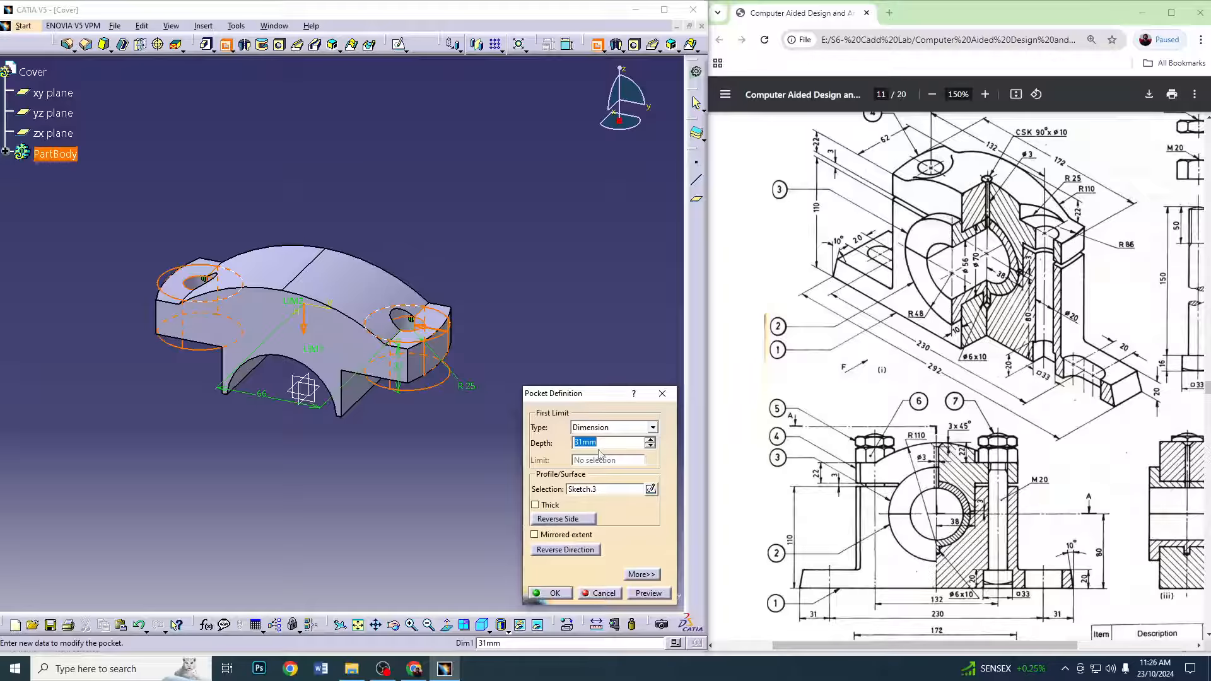
pyautogui.click(575, 550)
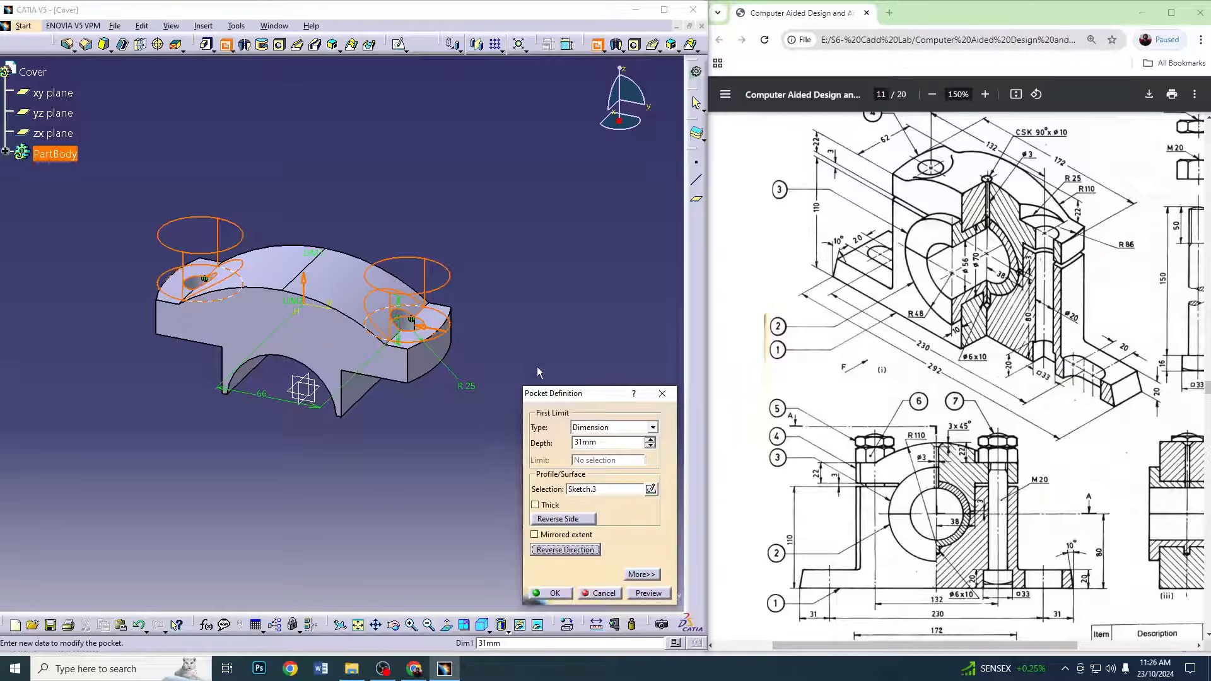
pyautogui.click(554, 593)
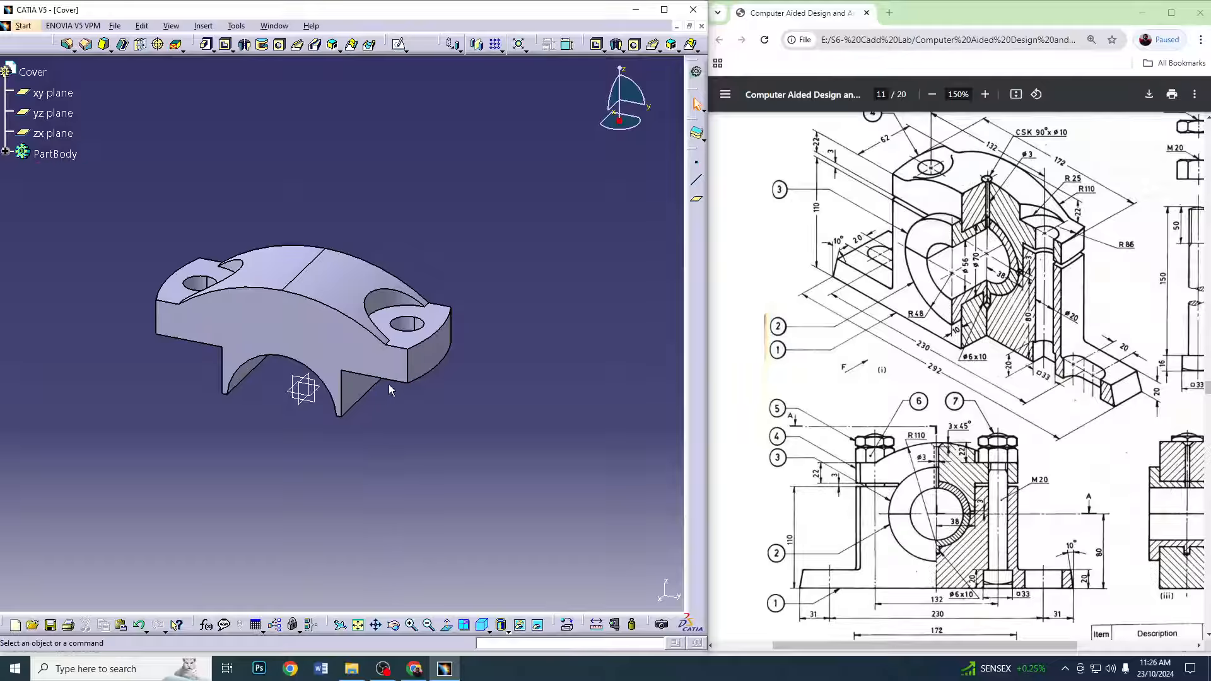
# On the yz plane, sketch a closed oil-hole half-profile along the vertical axis, about 5 mm wide and flaring to about 8.5 mm above the crown
pyautogui.moveTo(374, 442); pyautogui.dragTo(313, 405, button='middle')
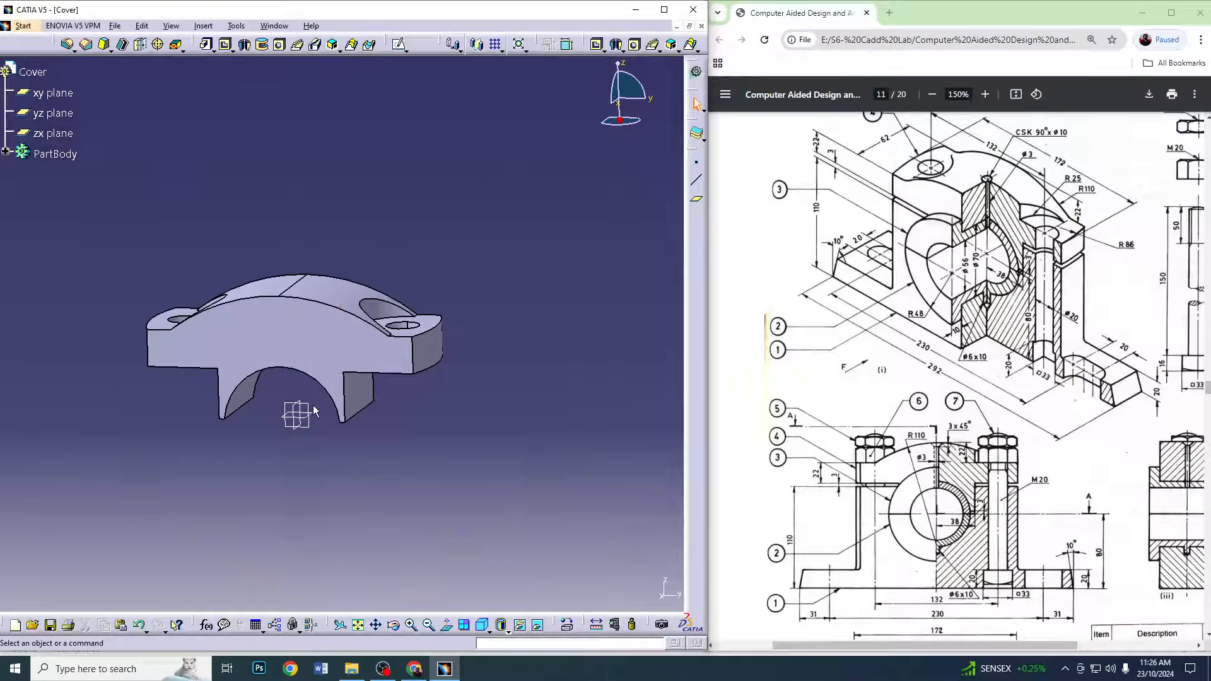
pyautogui.click(312, 408)
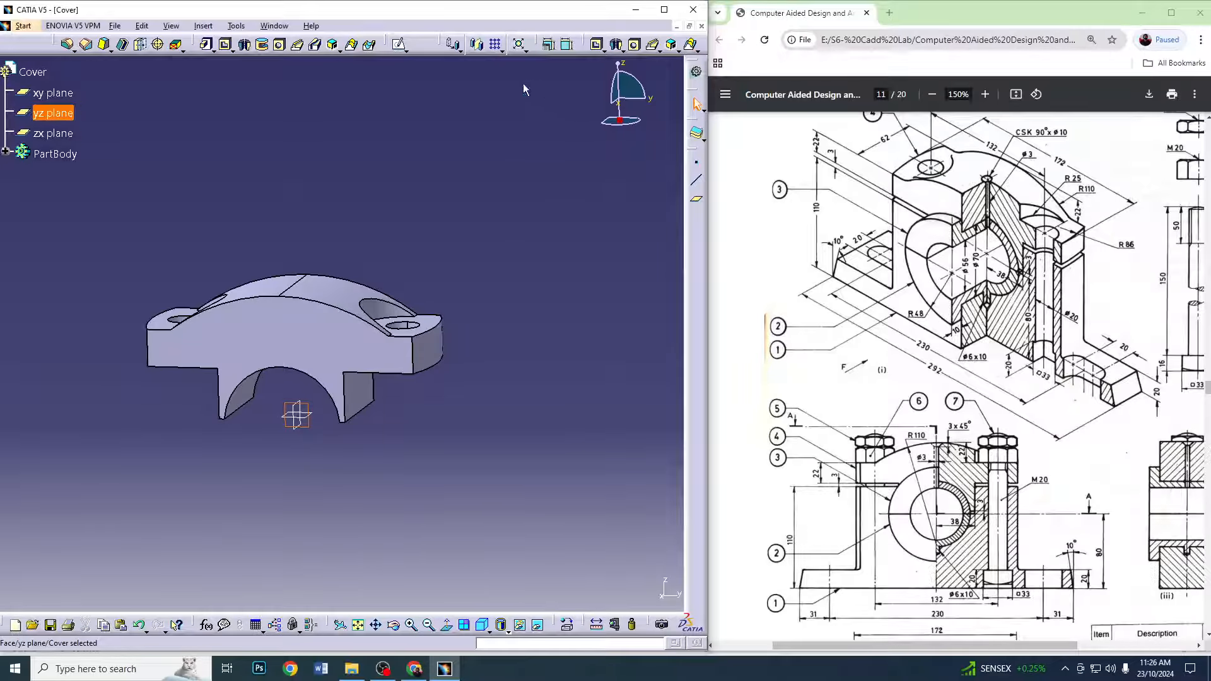
pyautogui.click(401, 44)
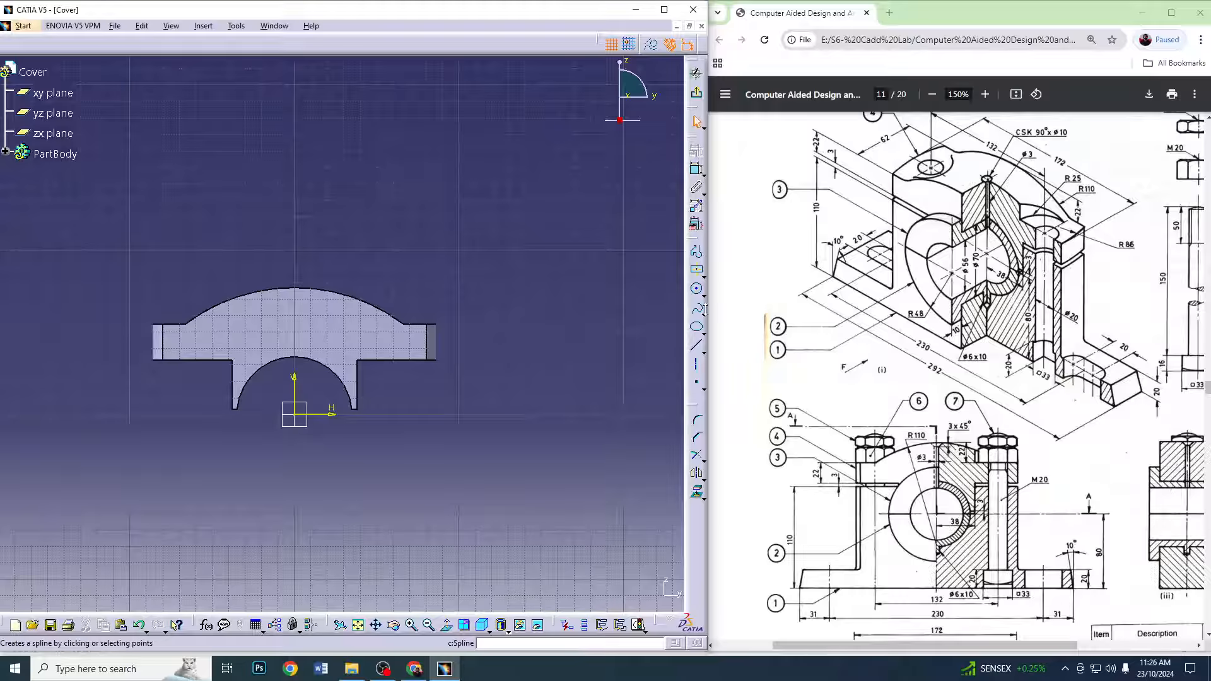
pyautogui.click(696, 252)
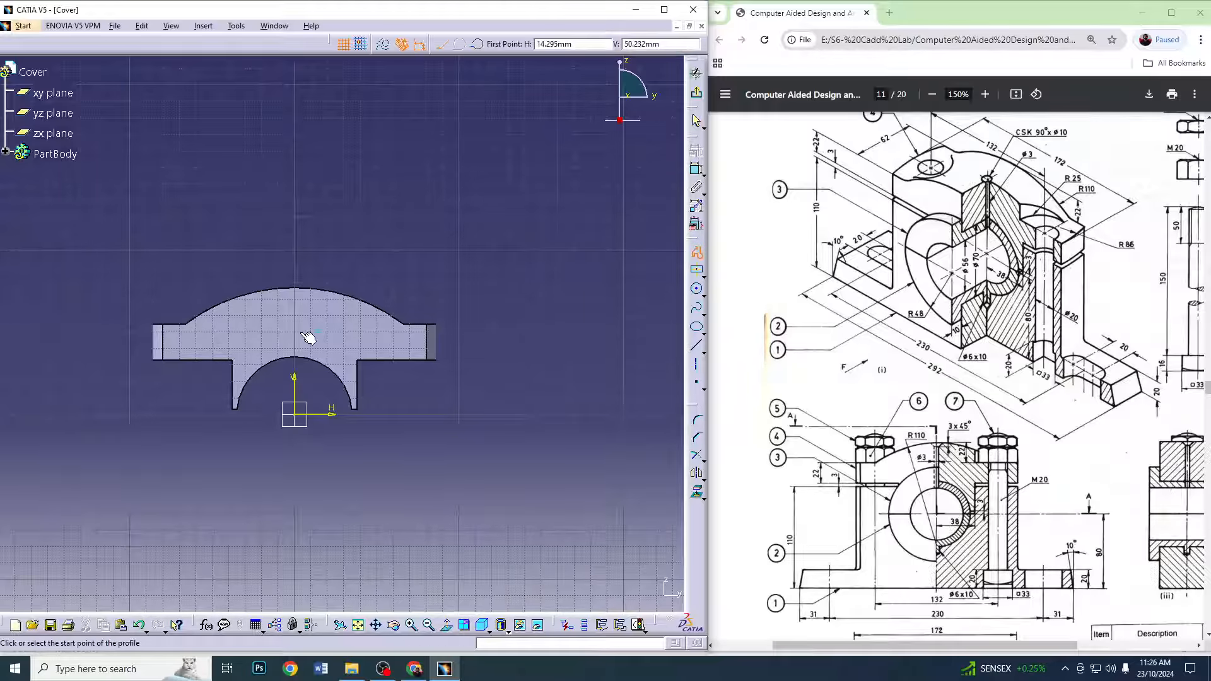
pyautogui.click(297, 282)
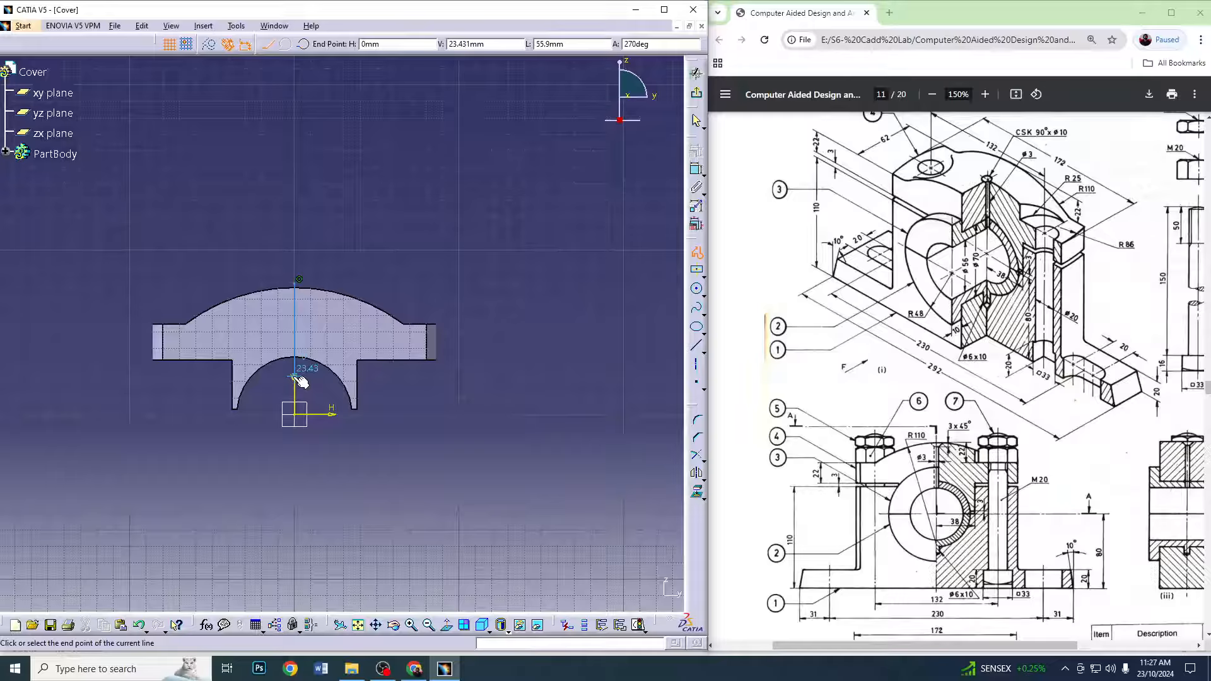
pyautogui.click(295, 377)
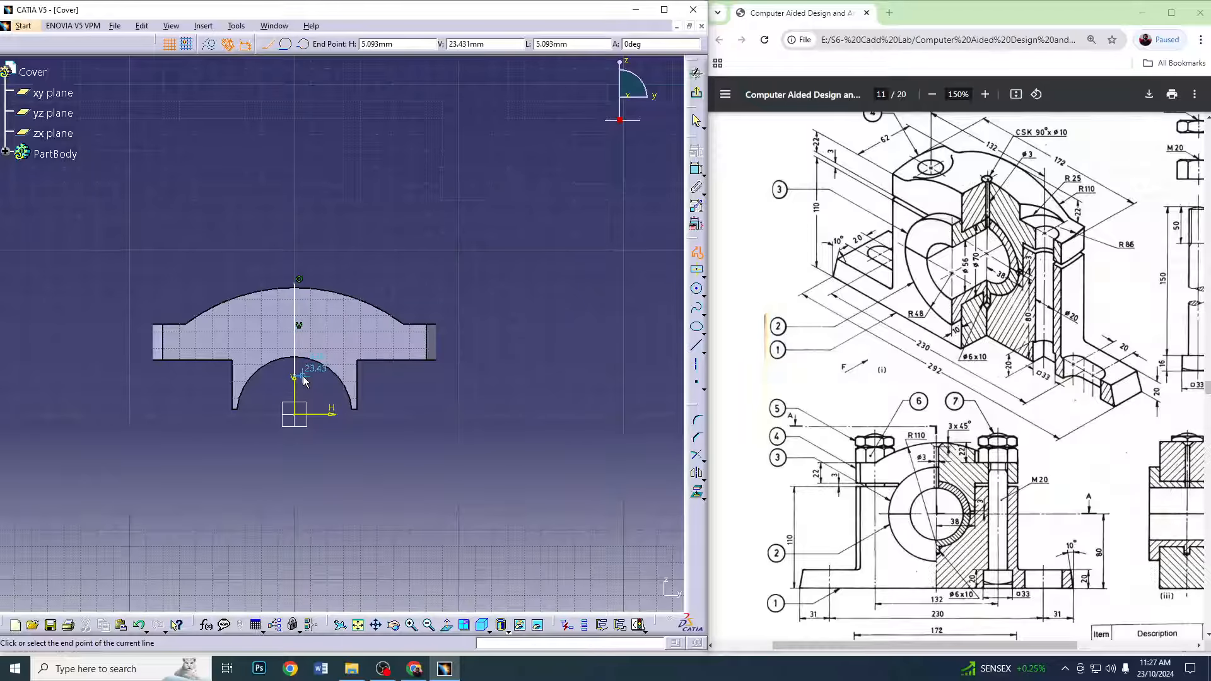
pyautogui.click(302, 279)
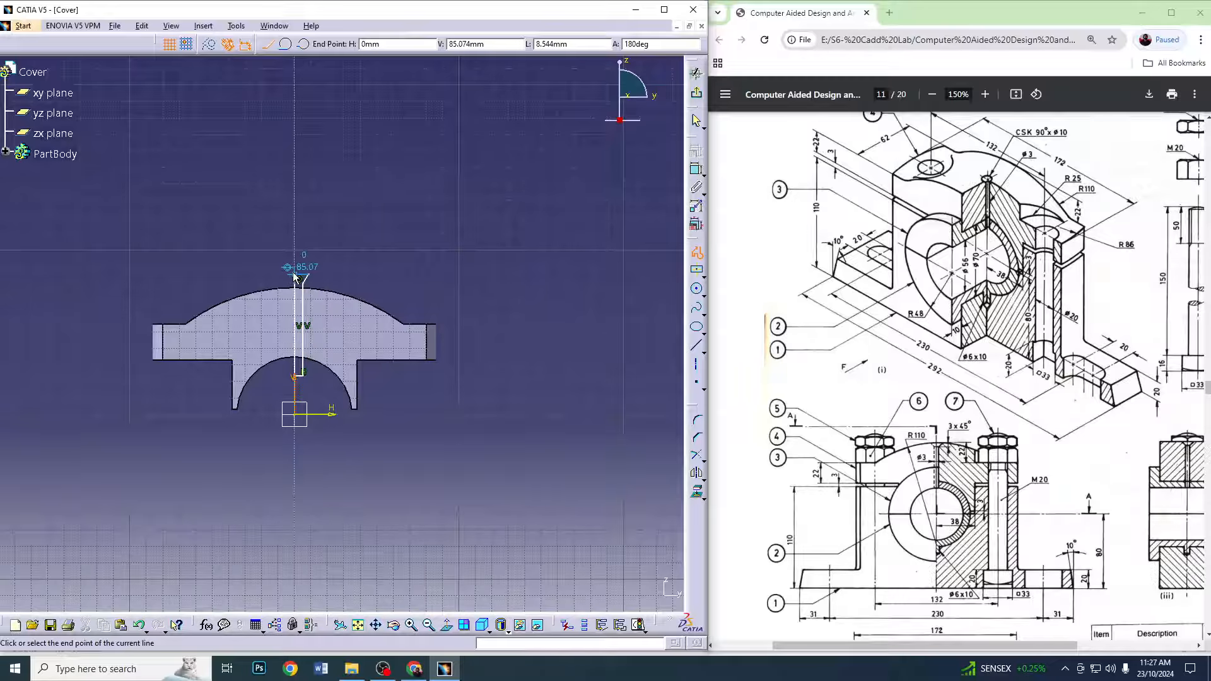
pyautogui.click(295, 275)
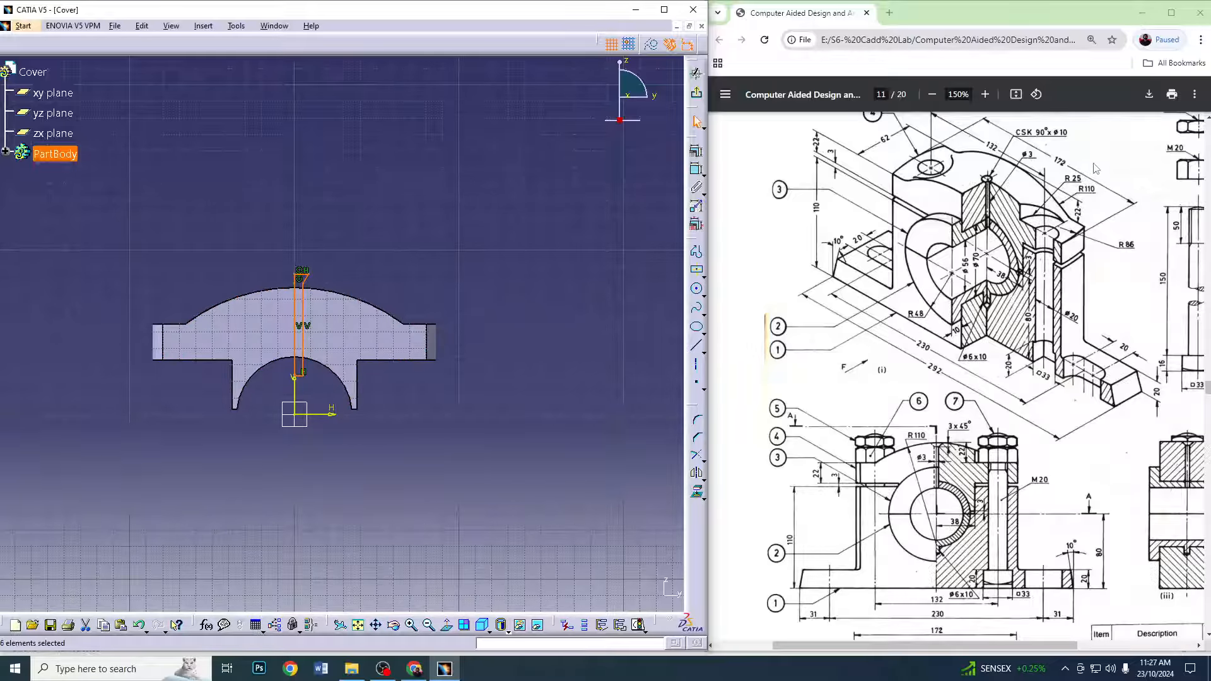
# Dimension the width between the oil-hole profile's two vertical lines and set it to 5 mm
pyautogui.click(696, 169)
pyautogui.click(298, 310)
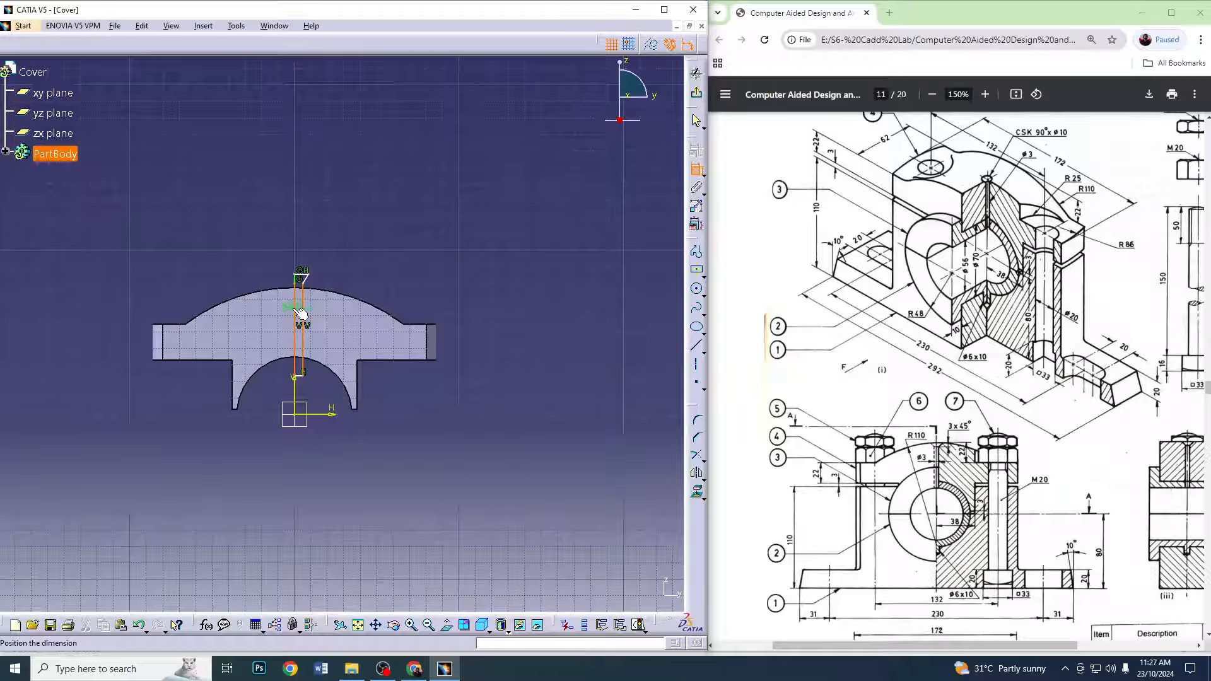
pyautogui.click(317, 476)
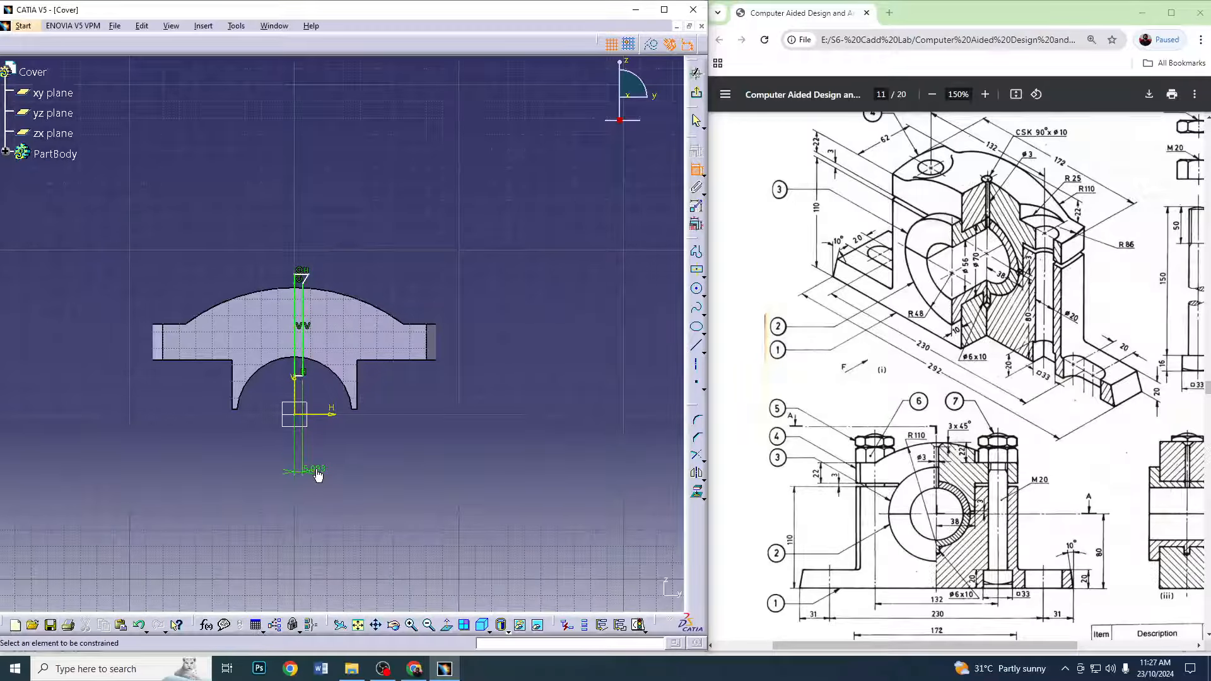
pyautogui.doubleClick(317, 477)
pyautogui.write('5')
pyautogui.press('Return')
# Dimension the angle between the oil-hole profile's slanted line and its vertical axis line and set it to 45°
pyautogui.click(301, 281)
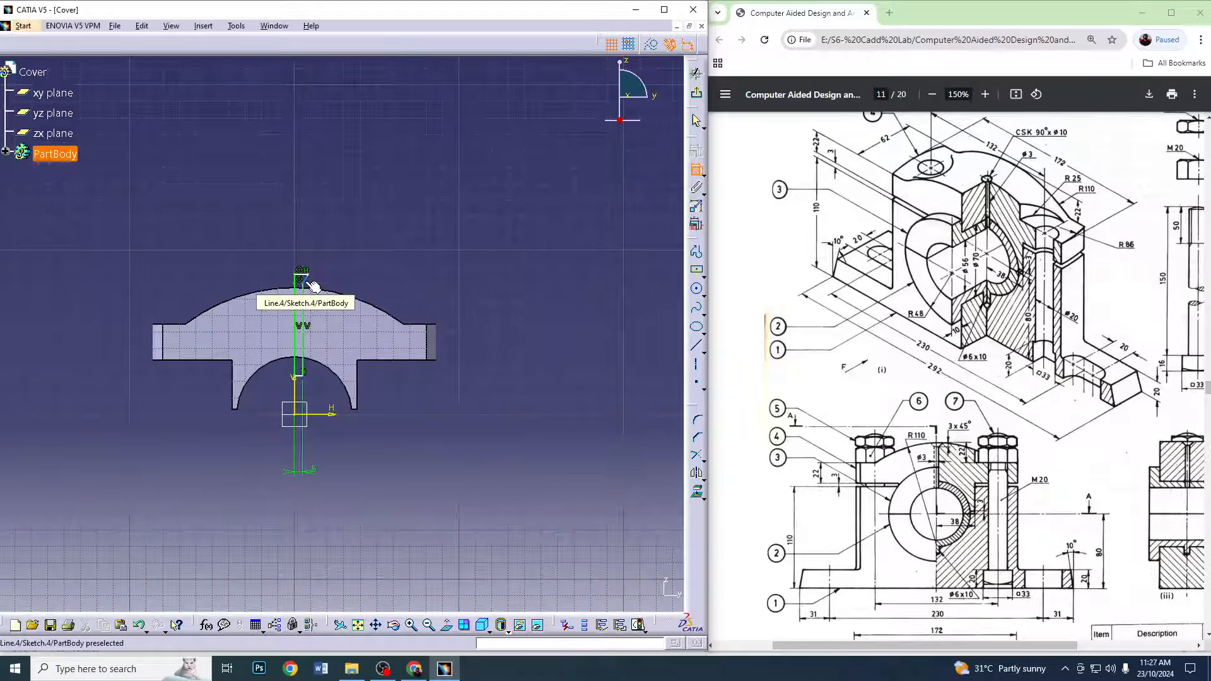
pyautogui.click(301, 297)
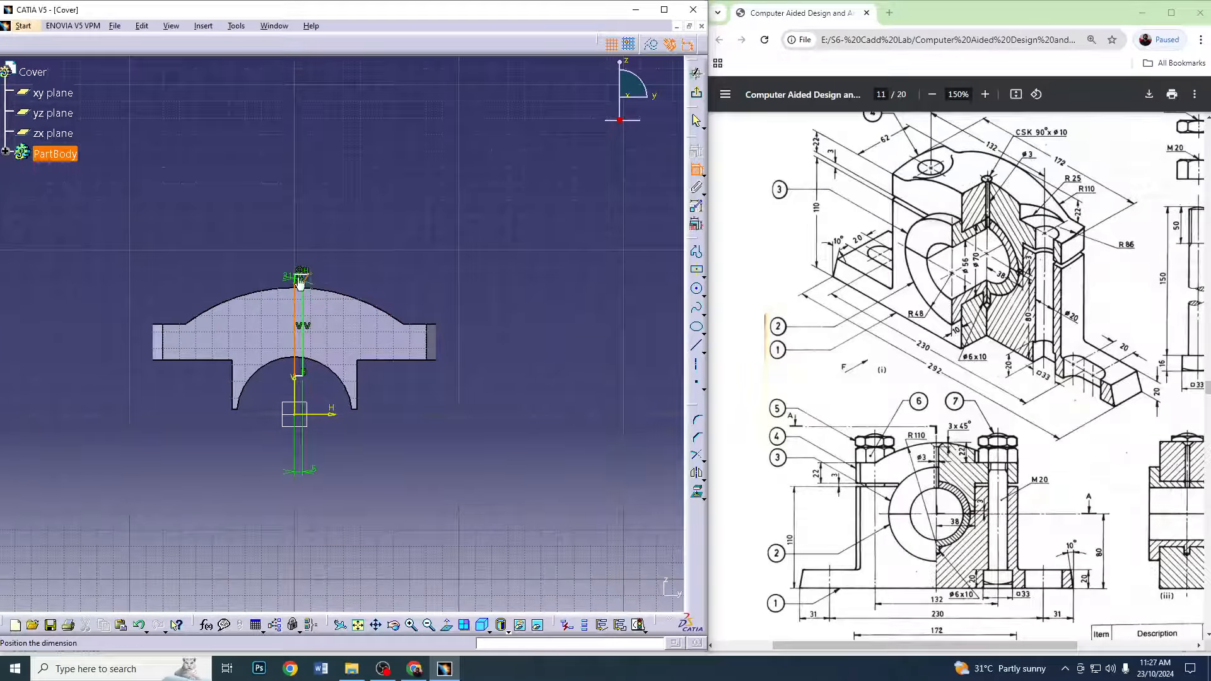
pyautogui.click(307, 244)
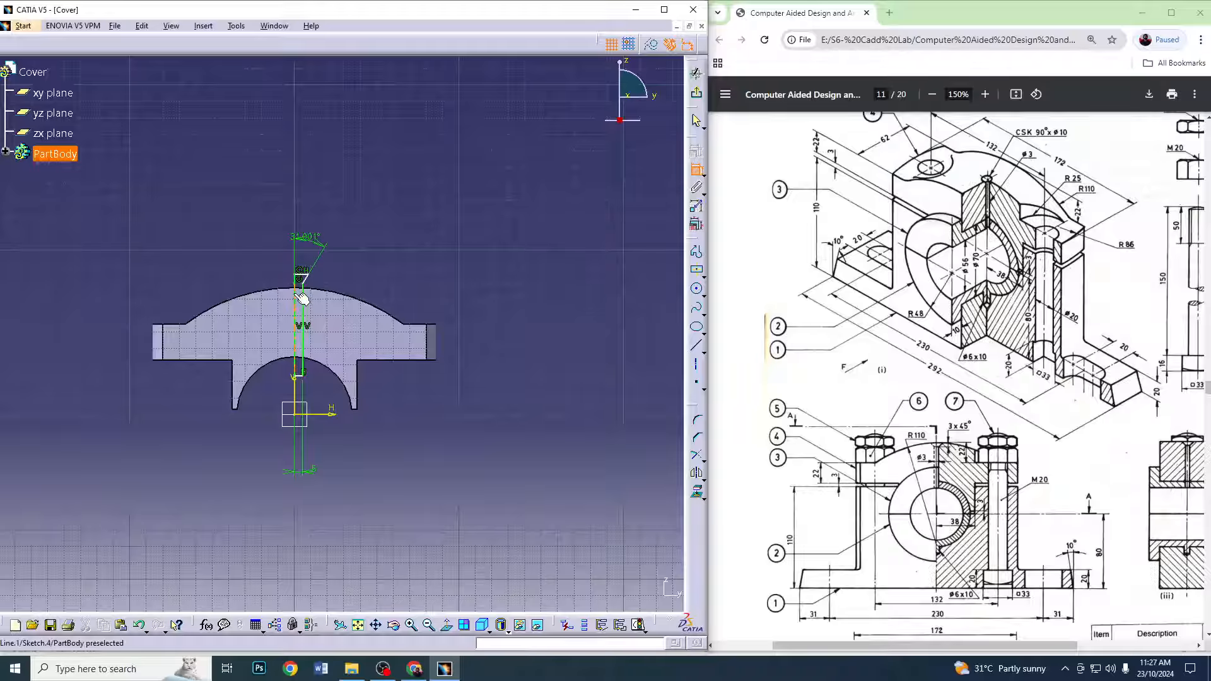
pyautogui.doubleClick(307, 243)
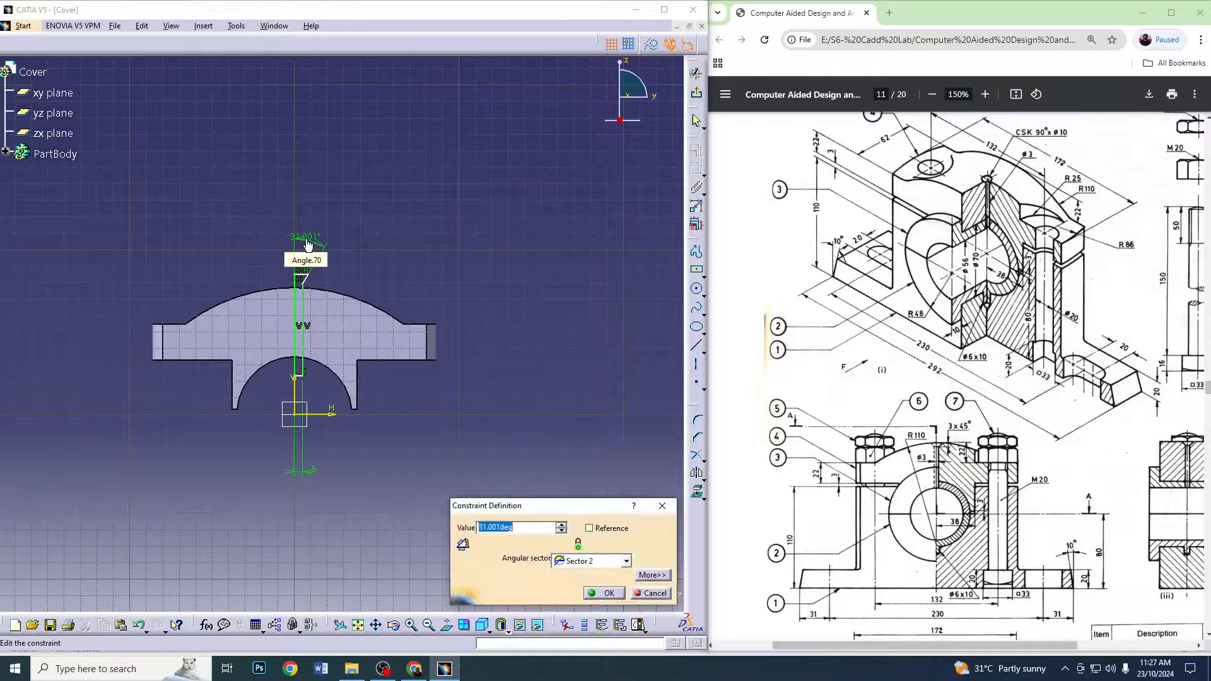
pyautogui.write('45')
pyautogui.press('Return')
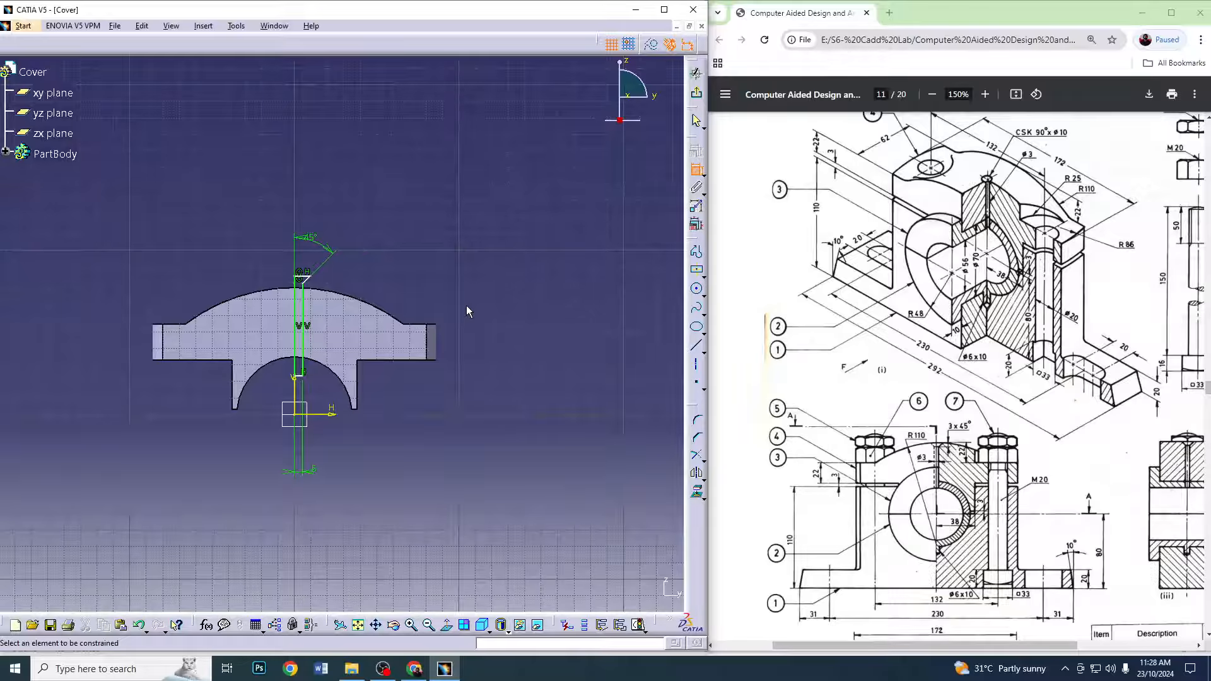
# Dimension the height of the oil-hole profile's upper horizontal line above the horizontal axis
pyautogui.click(306, 278)
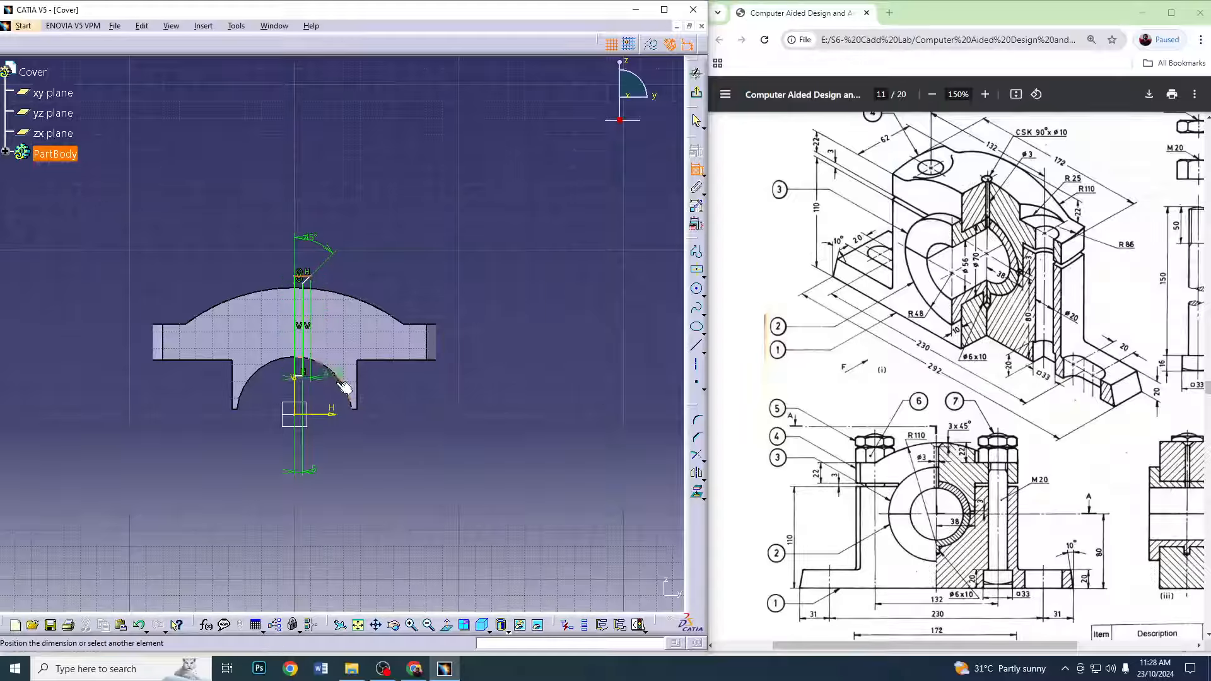
pyautogui.click(328, 414)
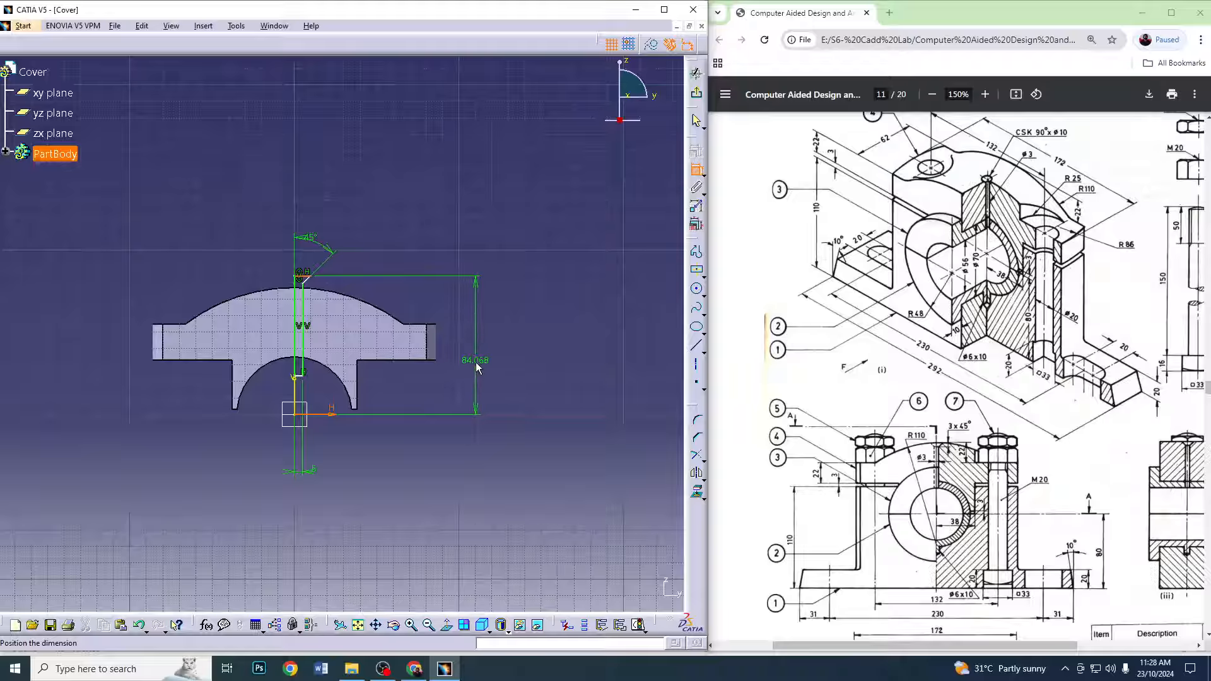
pyautogui.click(475, 362)
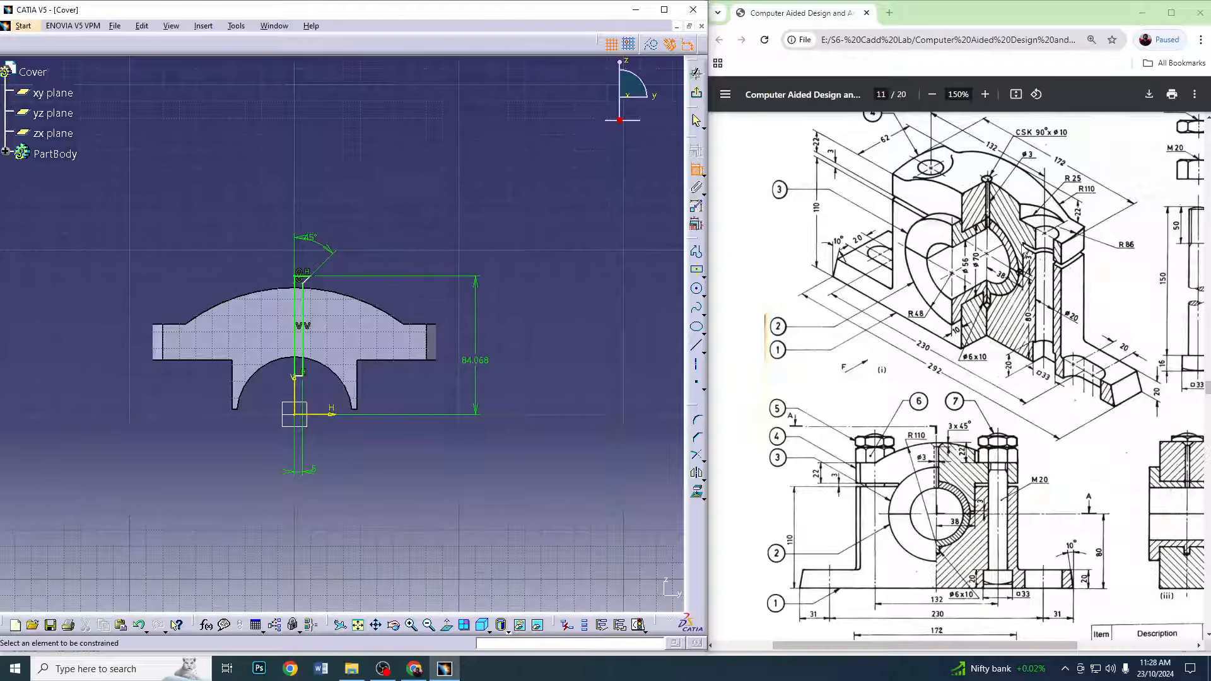
# Try setting the upper line's height above the horizontal axis to 55 mm, and undo the change
pyautogui.doubleClick(475, 360)
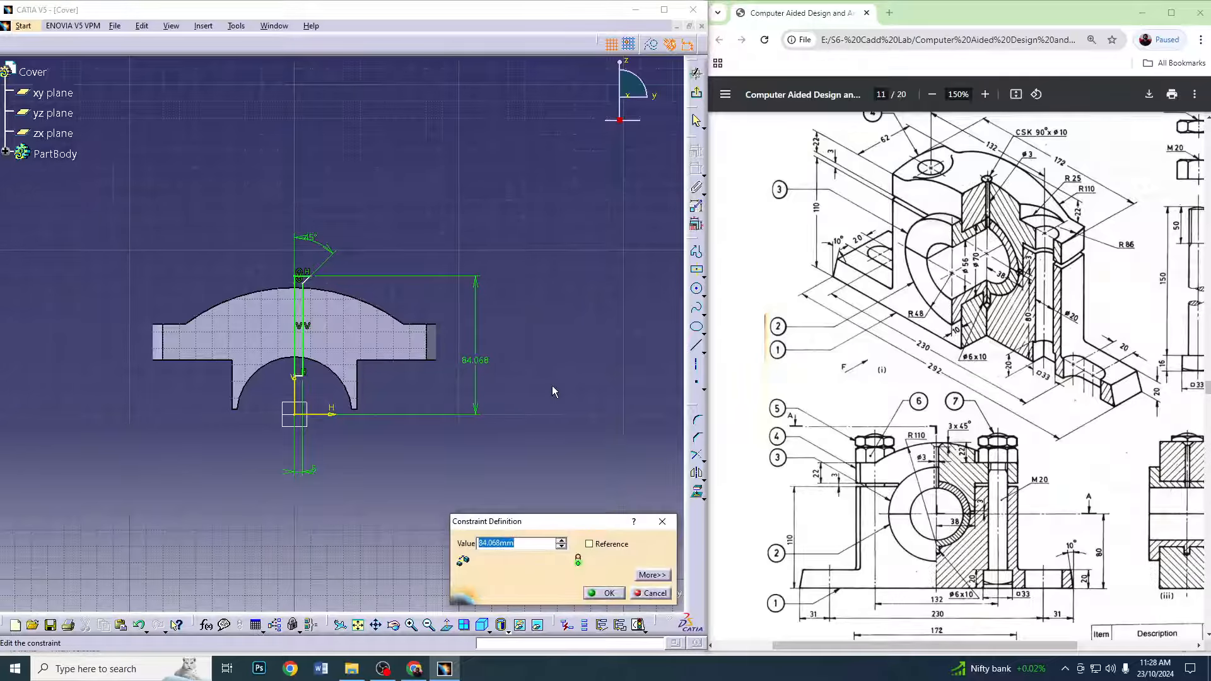
pyautogui.write('55mm')
pyautogui.press('Return')
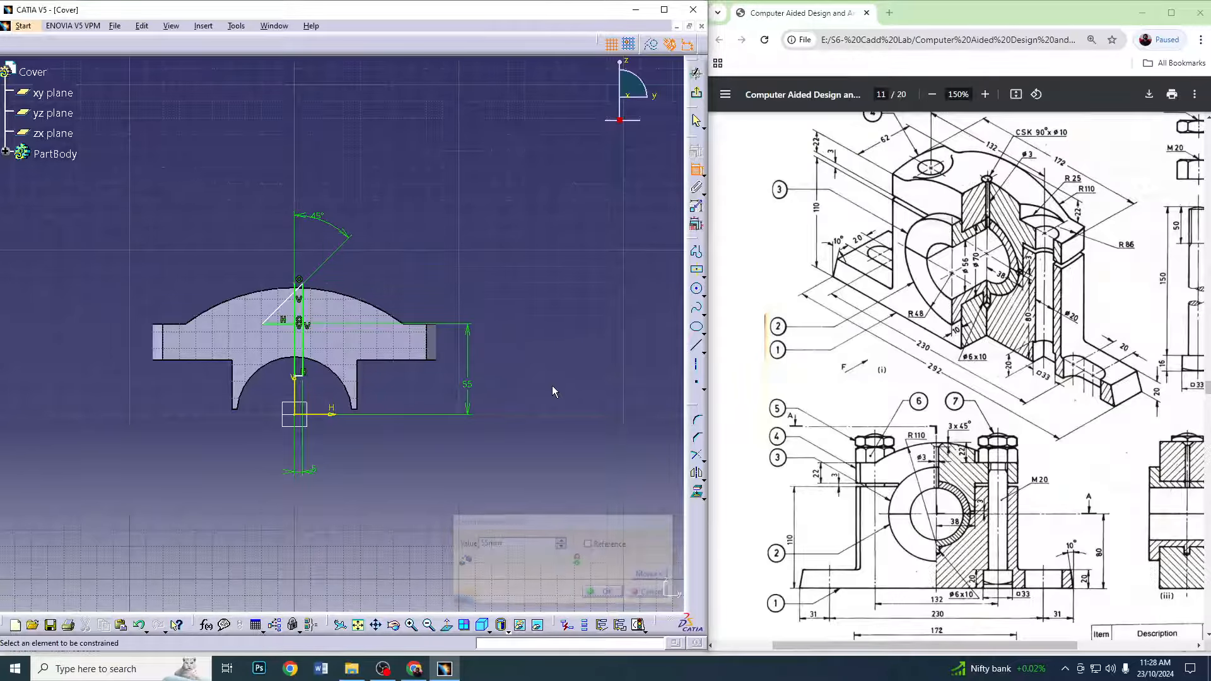
pyautogui.click(272, 324)
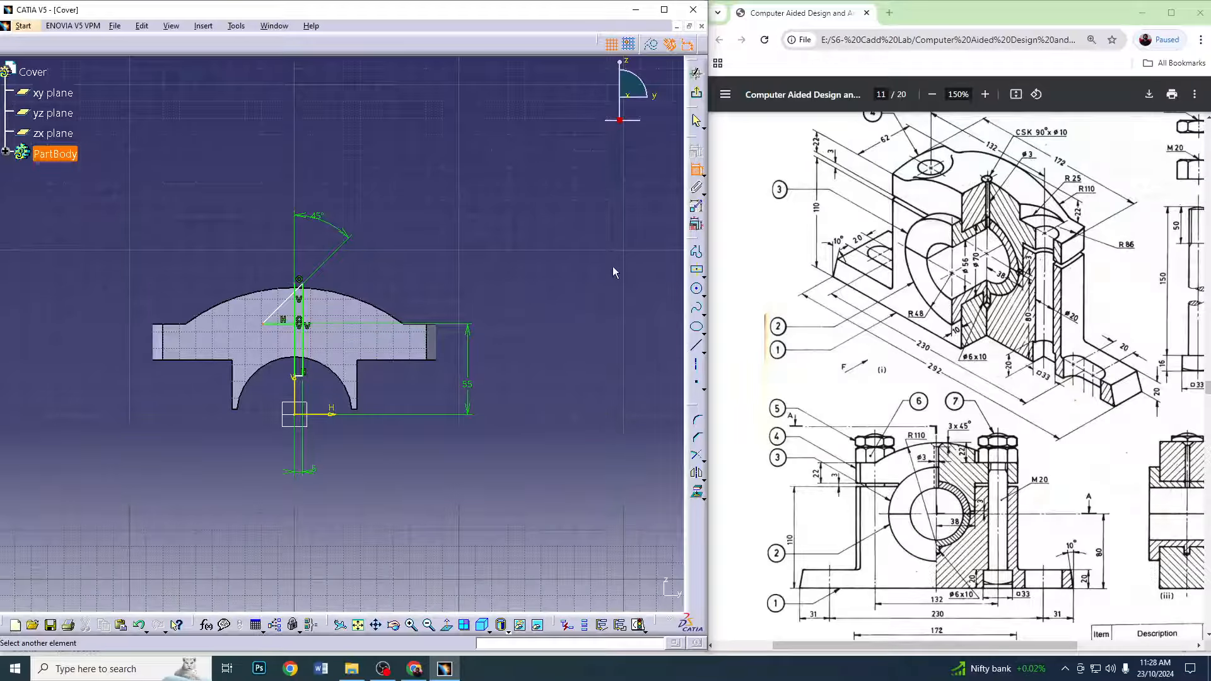
pyautogui.click(318, 326)
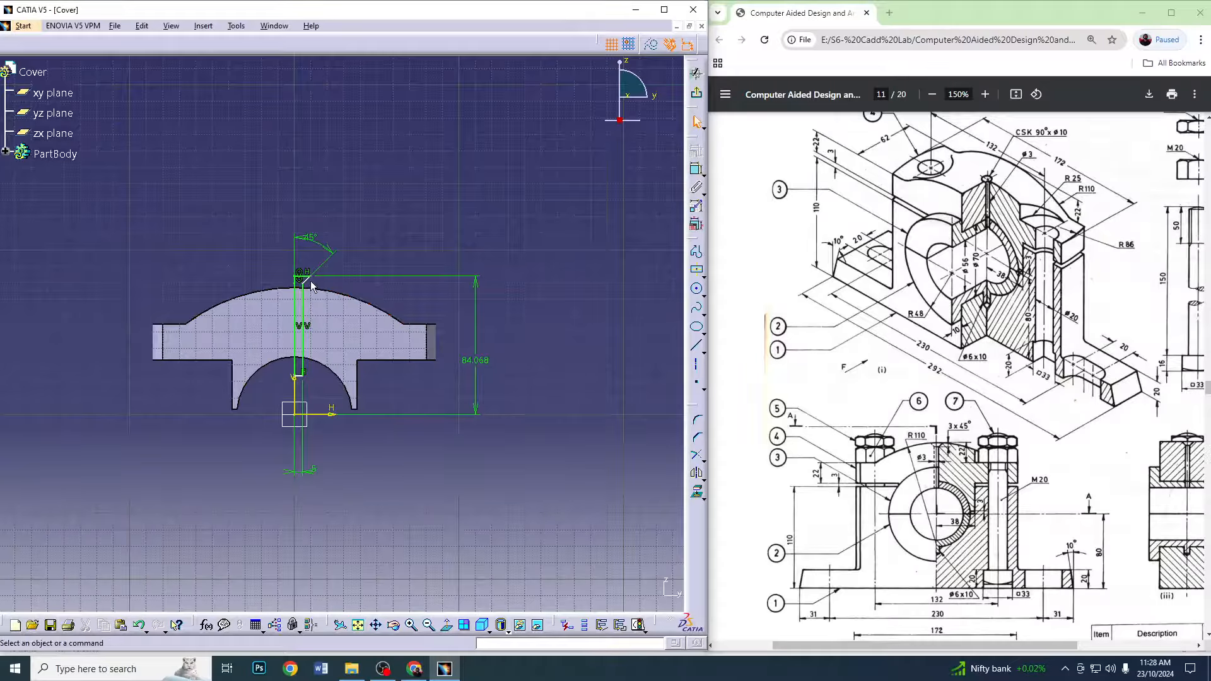
# Lower the slanted line's inner corner into the crown, then try an upper-line height of 33+22 mm and undo that height change
pyautogui.moveTo(302, 303); pyautogui.dragTo(303, 325)
pyautogui.doubleClick(503, 365)
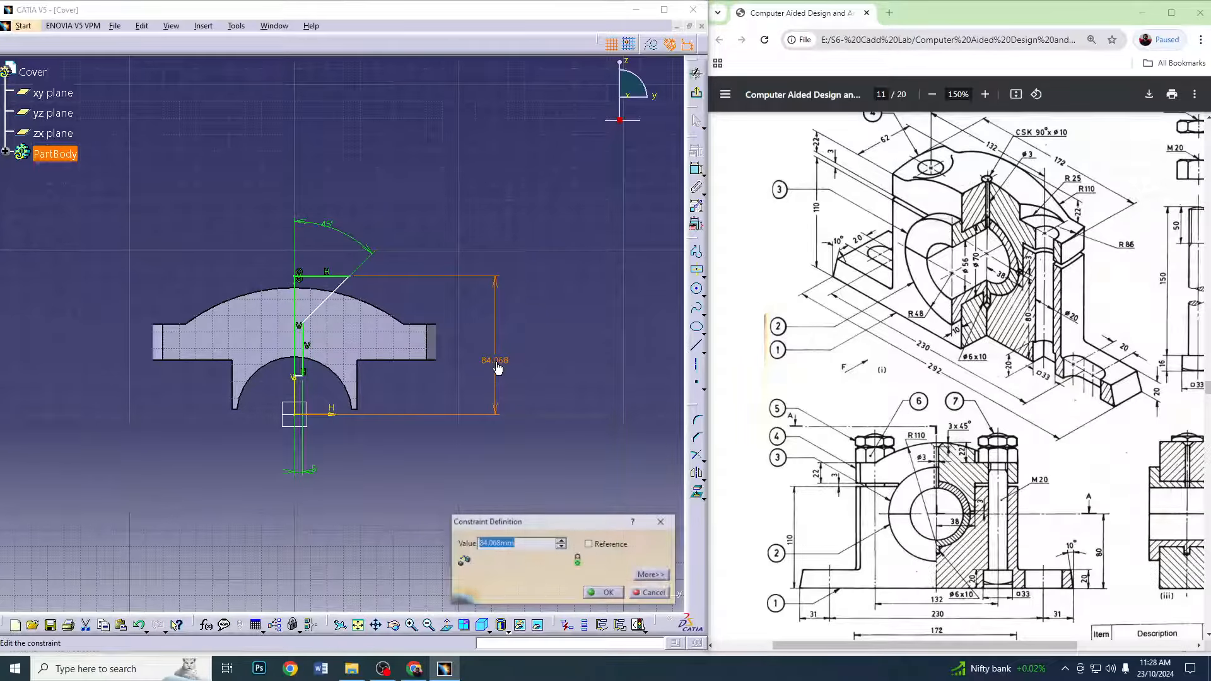
pyautogui.write('33+22')
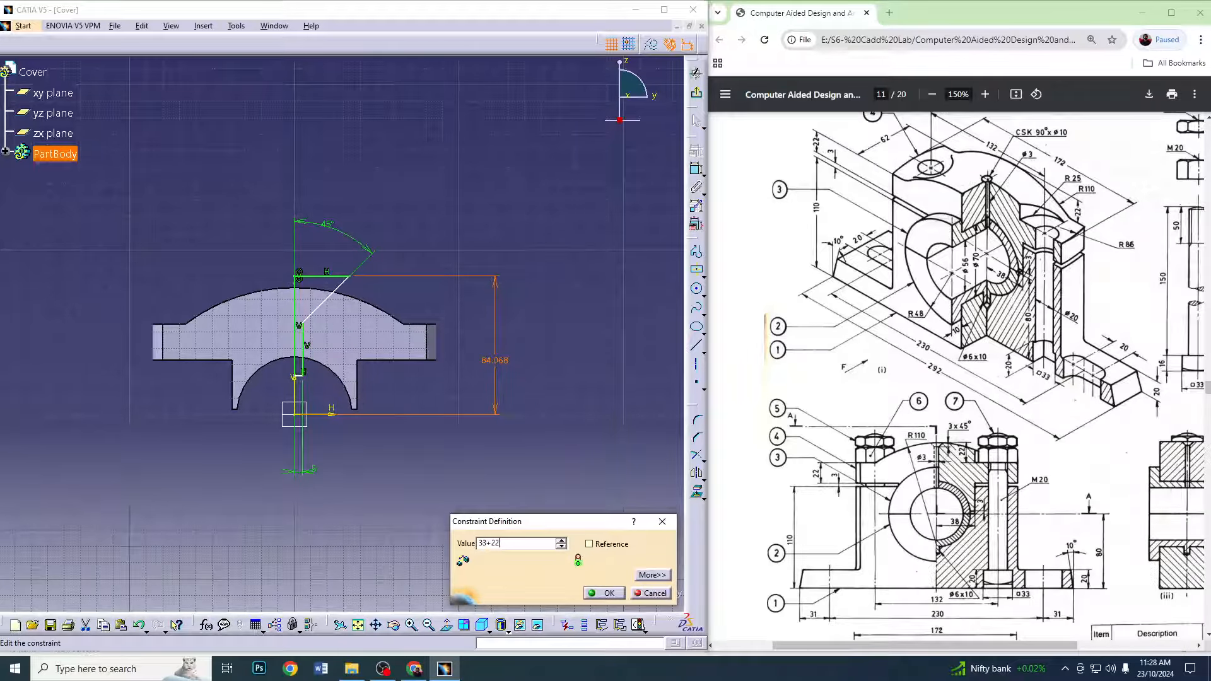
pyautogui.press('Return')
pyautogui.click(540, 396)
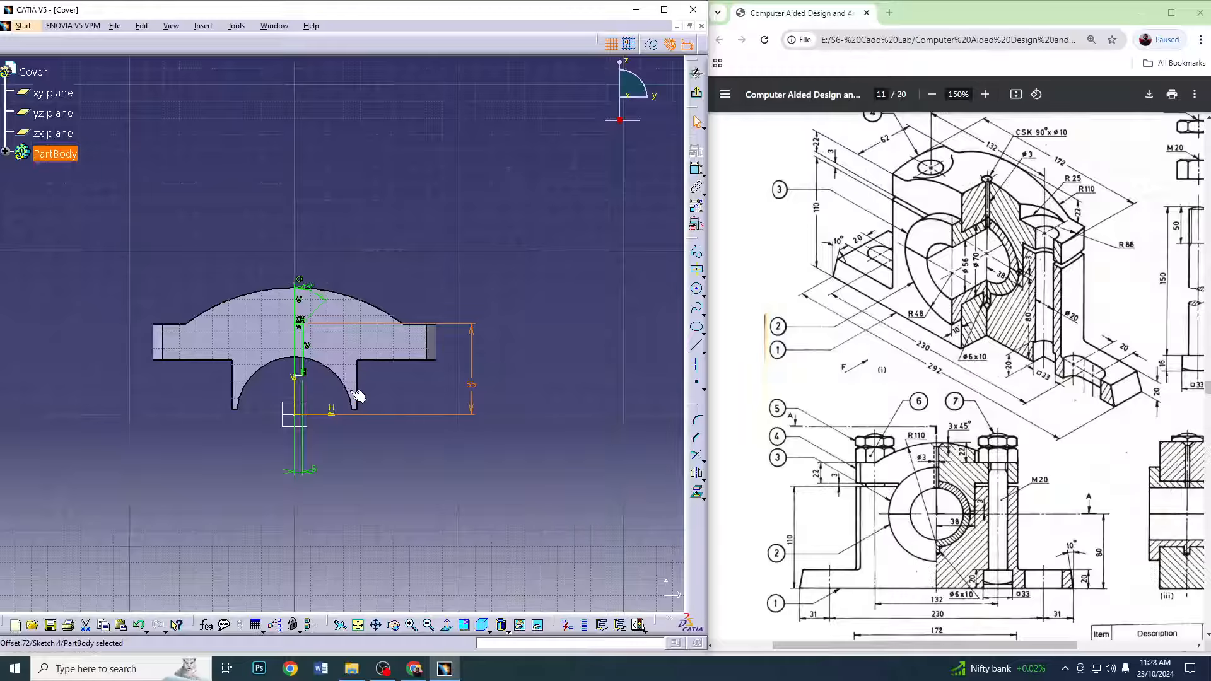
pyautogui.moveTo(300, 322); pyautogui.dragTo(332, 278)
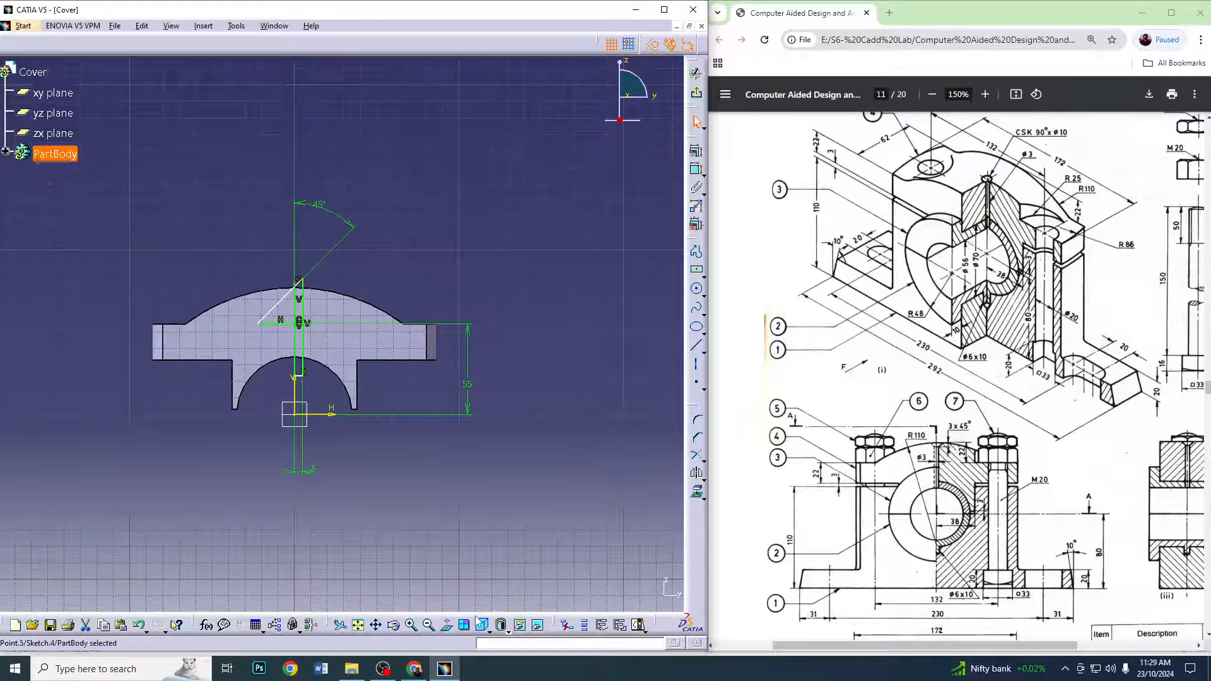
pyautogui.hotkey('ctrl', 'z')
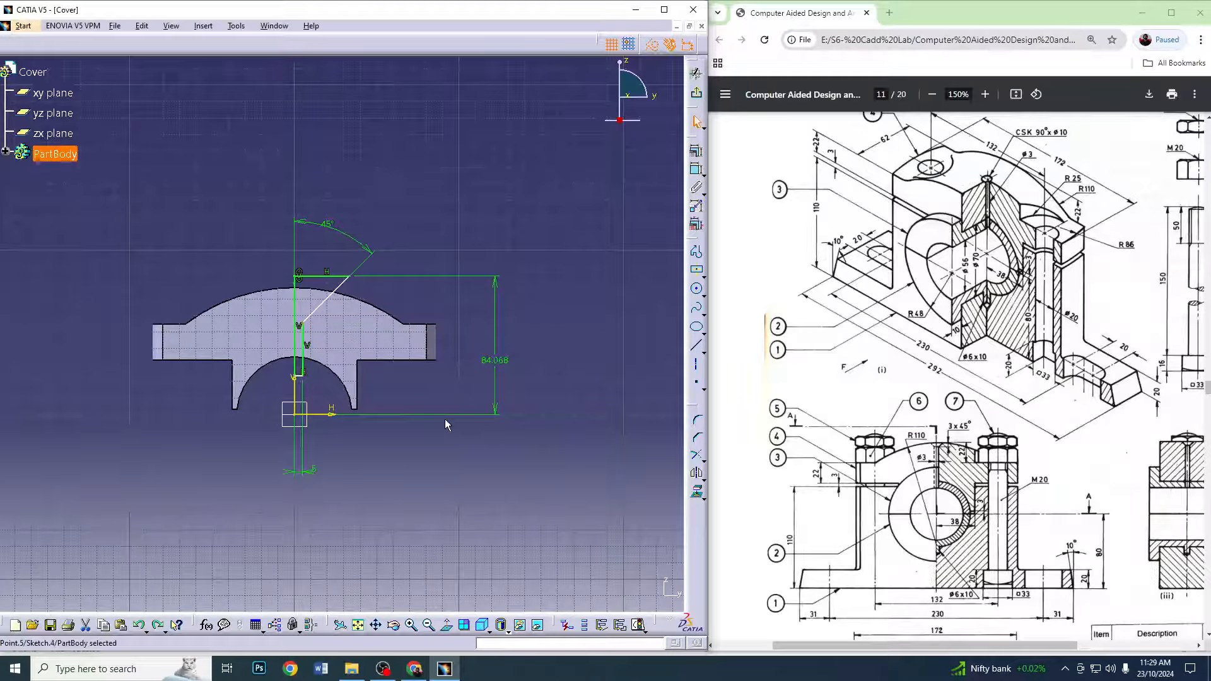
# Delete the 45° angle constraint and the coincidence constraints that tie the oil-hole profile to the vertical axis
pyautogui.click(333, 228)
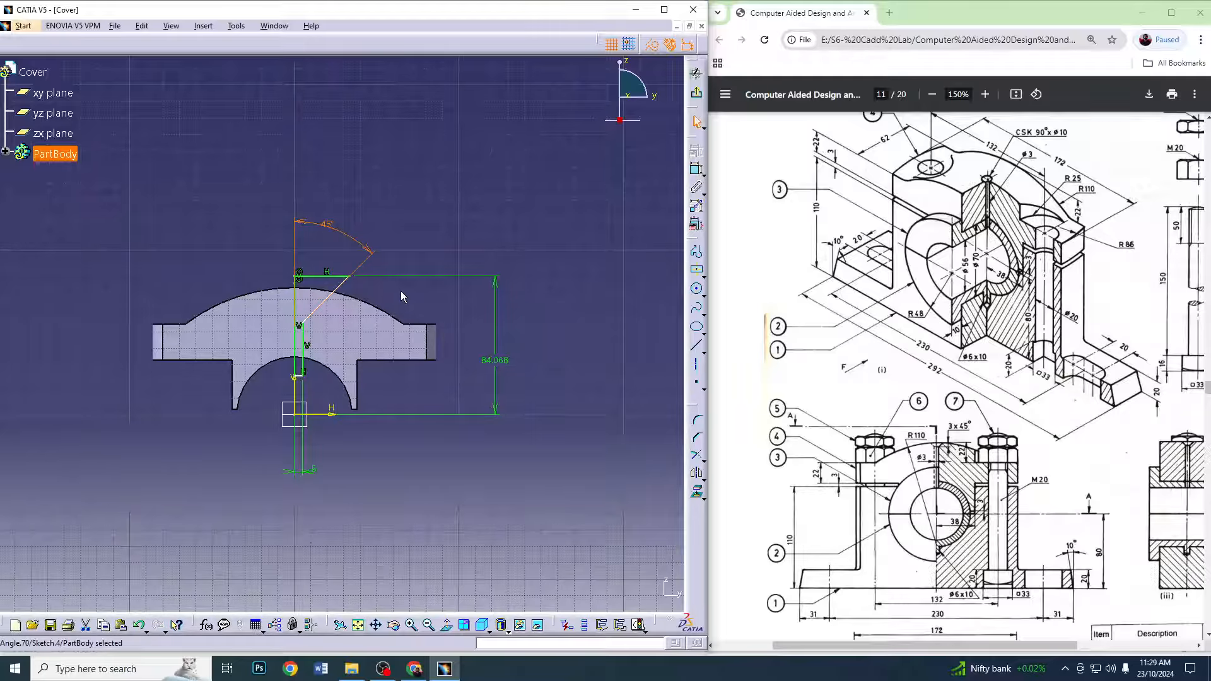
pyautogui.press('Delete')
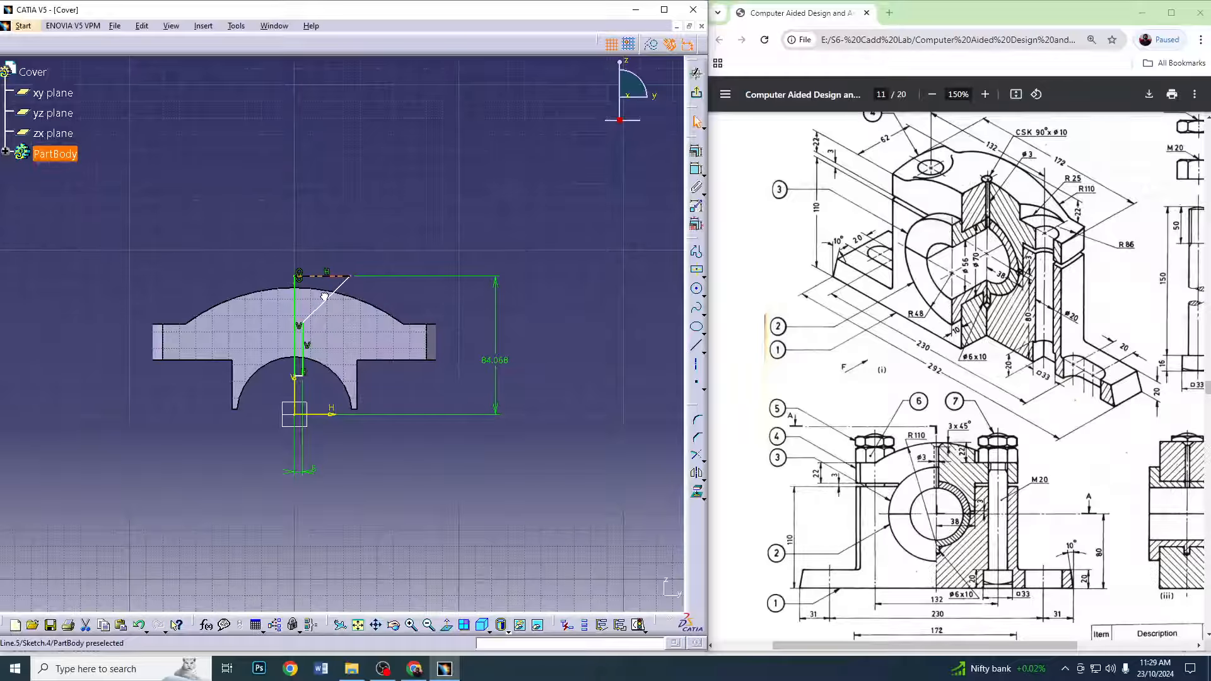
pyautogui.click(322, 276)
pyautogui.click(300, 275)
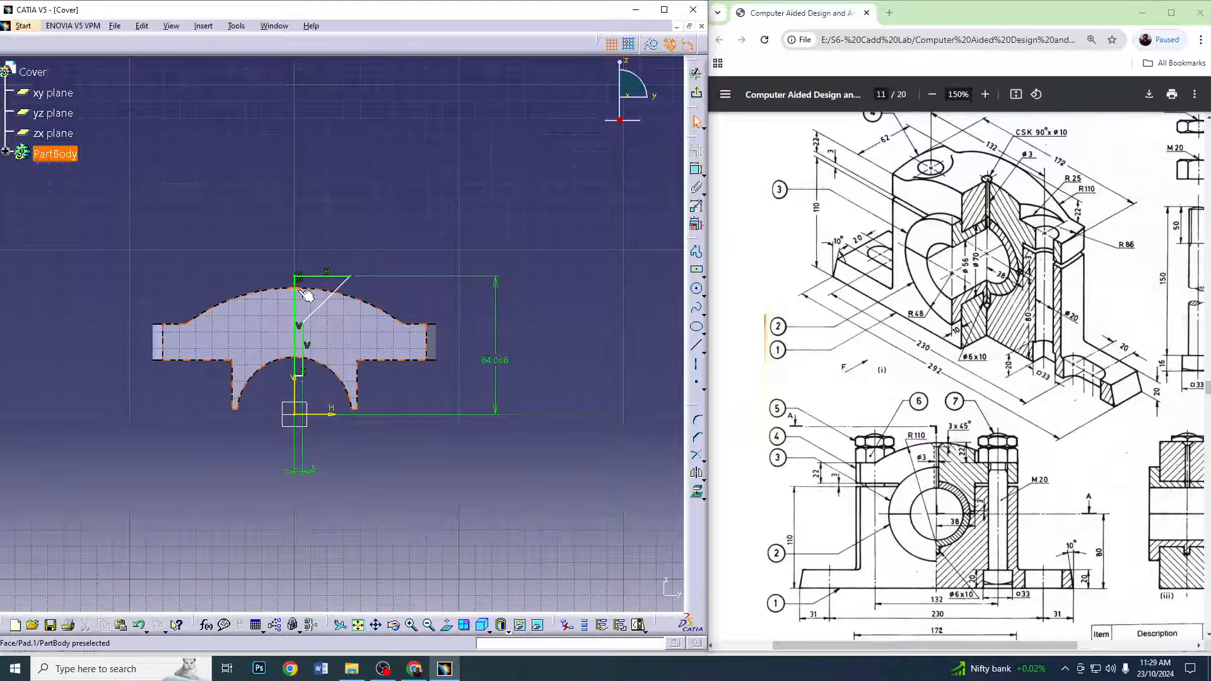
pyautogui.click(300, 279)
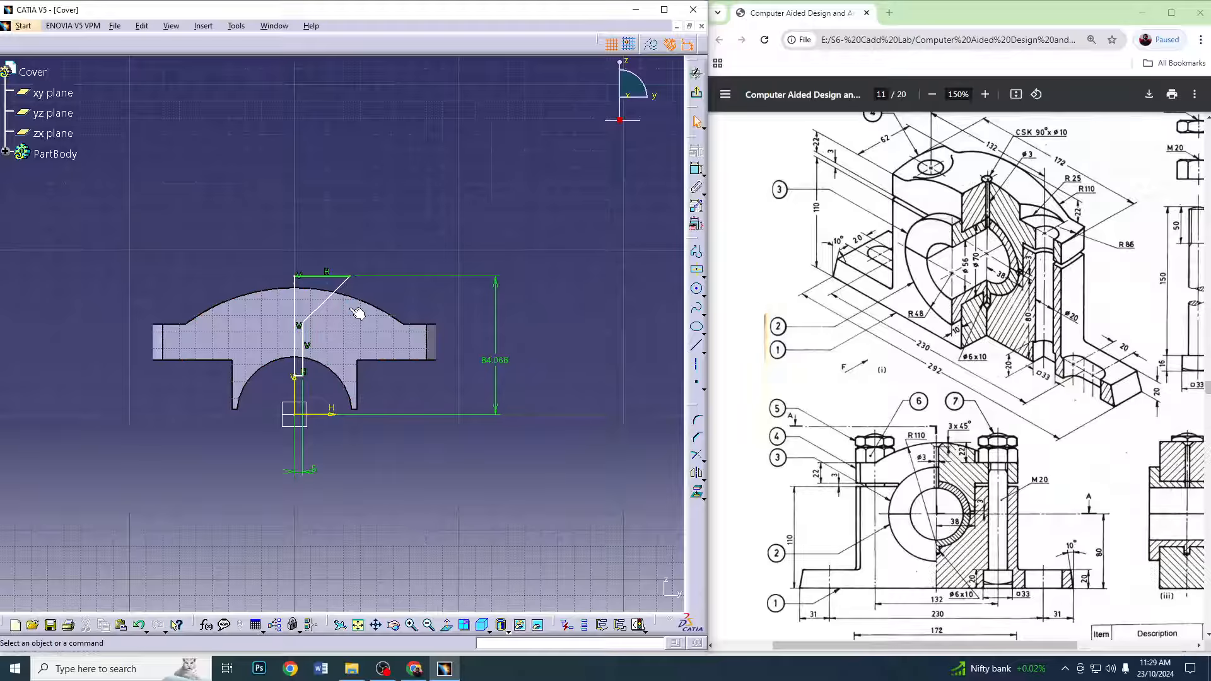
# Shift the oil-hole profile slightly off the vertical axis and select its inner vertical line
pyautogui.click(320, 278)
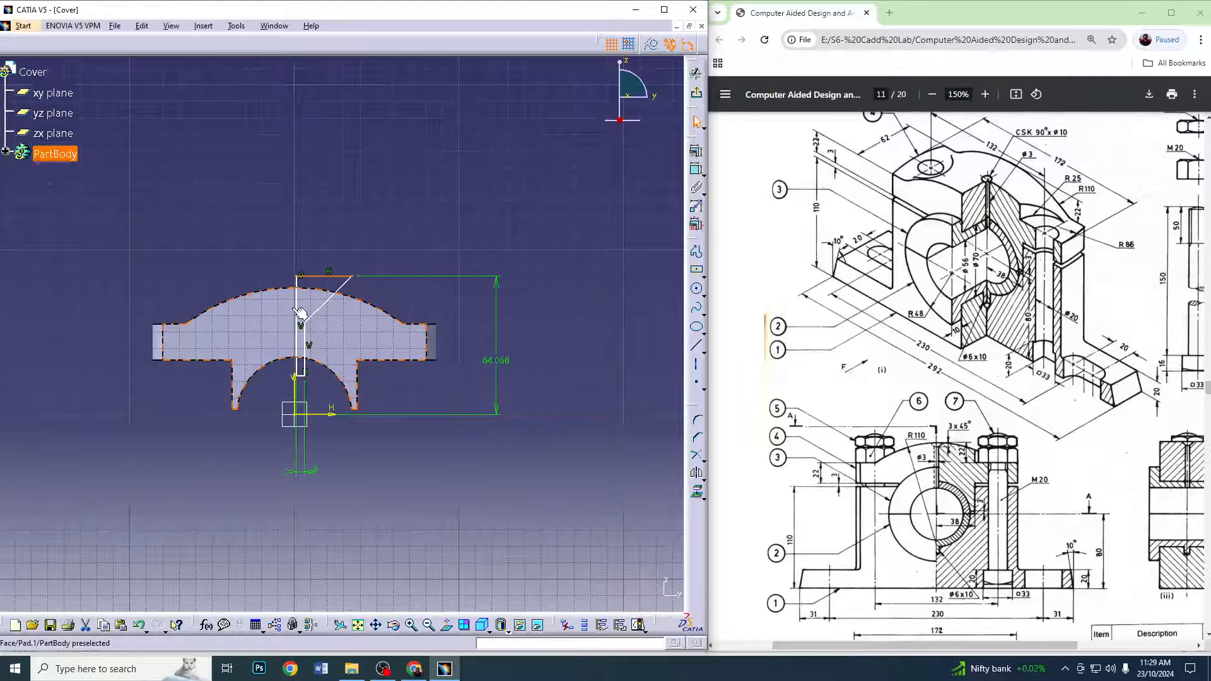
pyautogui.click(299, 307)
pyautogui.moveTo(298, 307); pyautogui.dragTo(297, 375)
pyautogui.click(300, 377)
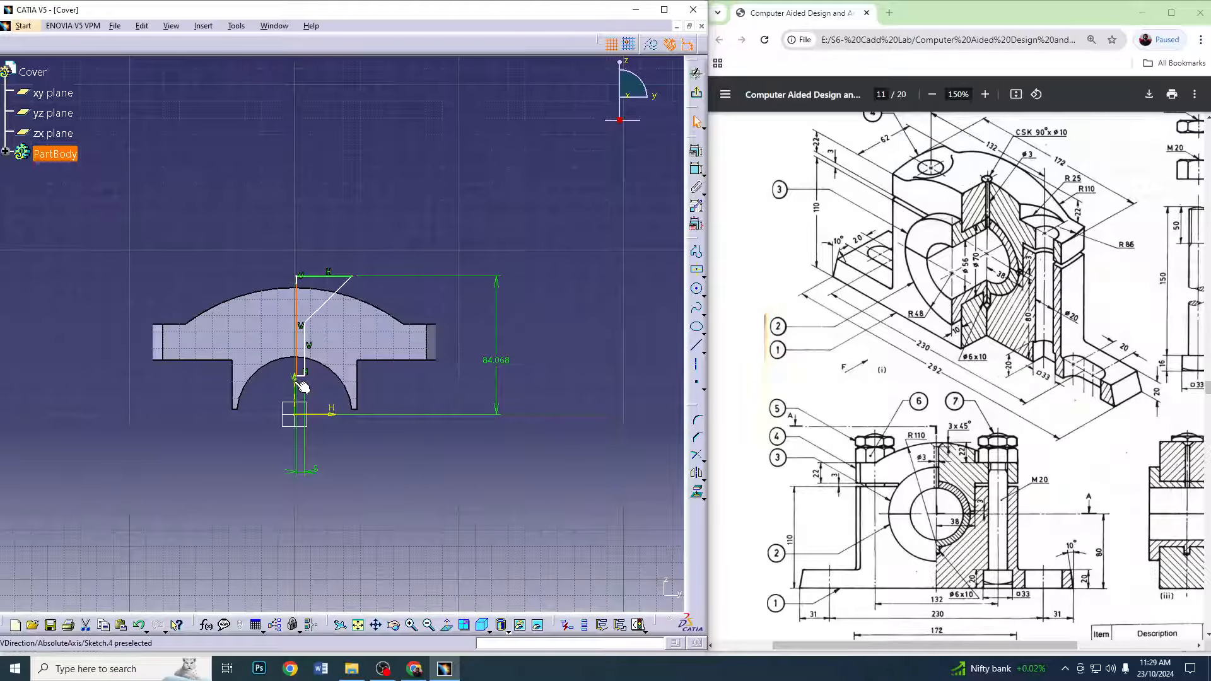
# Make the oil-hole profile's long vertical line coincident with the sketch's vertical axis
pyautogui.click(695, 150)
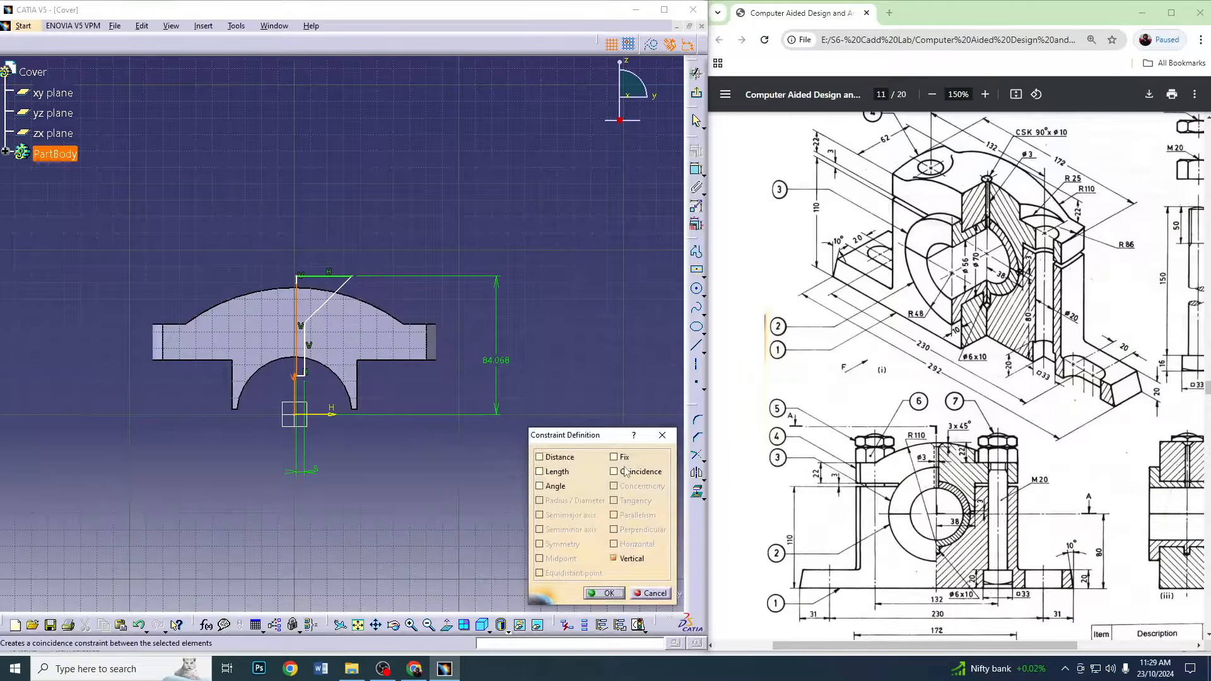
pyautogui.click(615, 472)
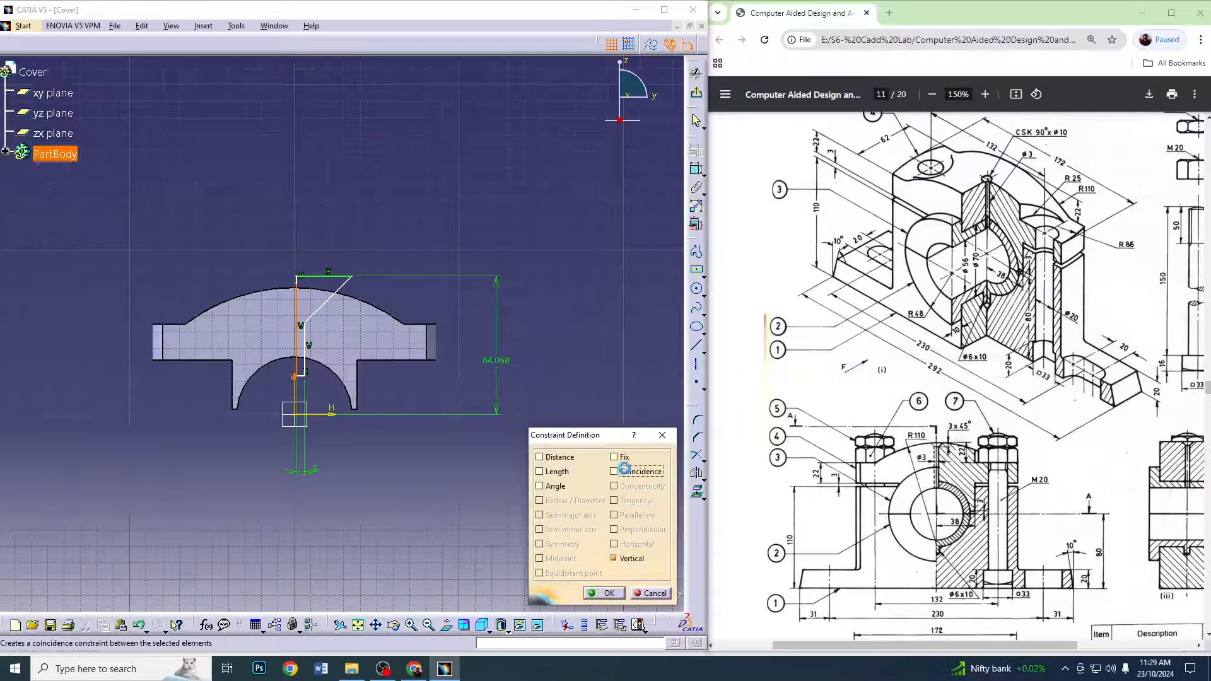
pyautogui.click(604, 593)
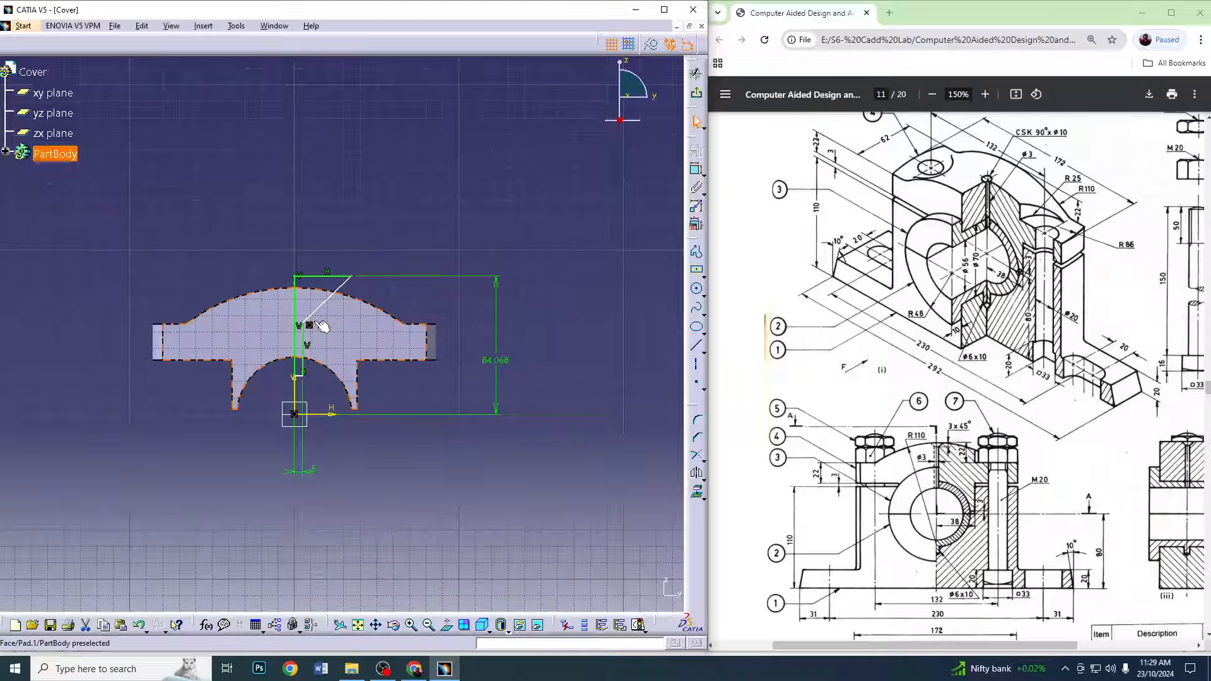
# Try to set the profile's top line at a height of 33+22 mm above the horizontal axis
pyautogui.doubleClick(497, 373)
pyautogui.write('33+22')
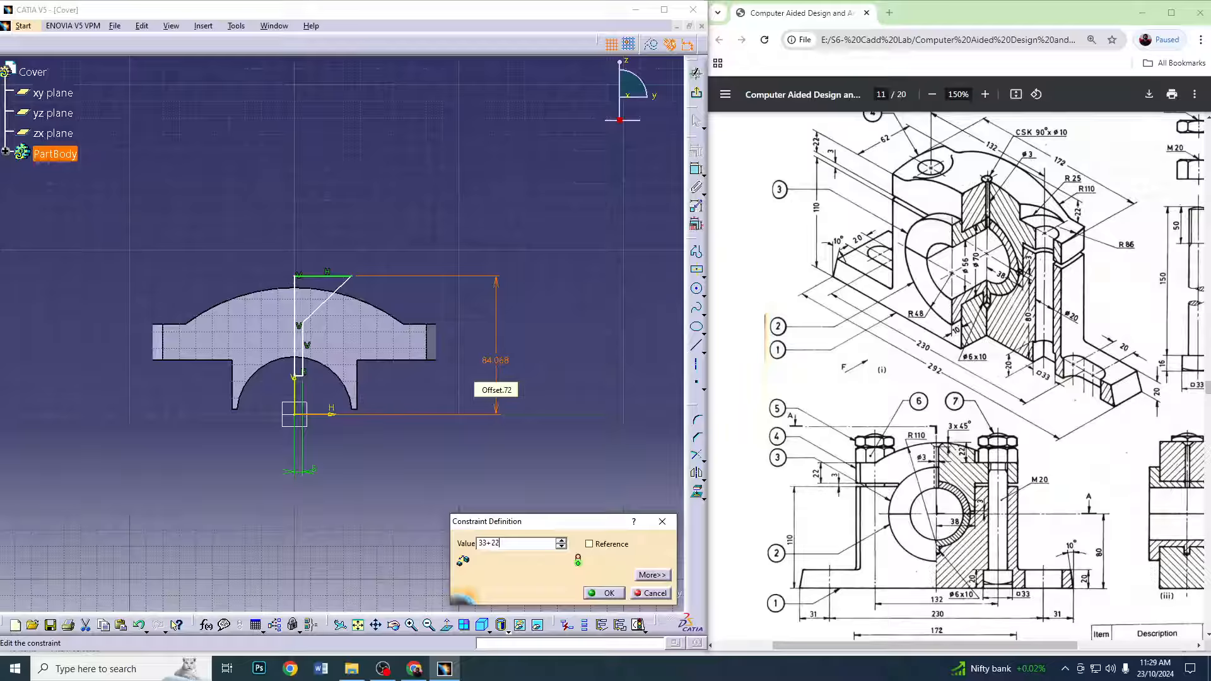
pyautogui.press('Return')
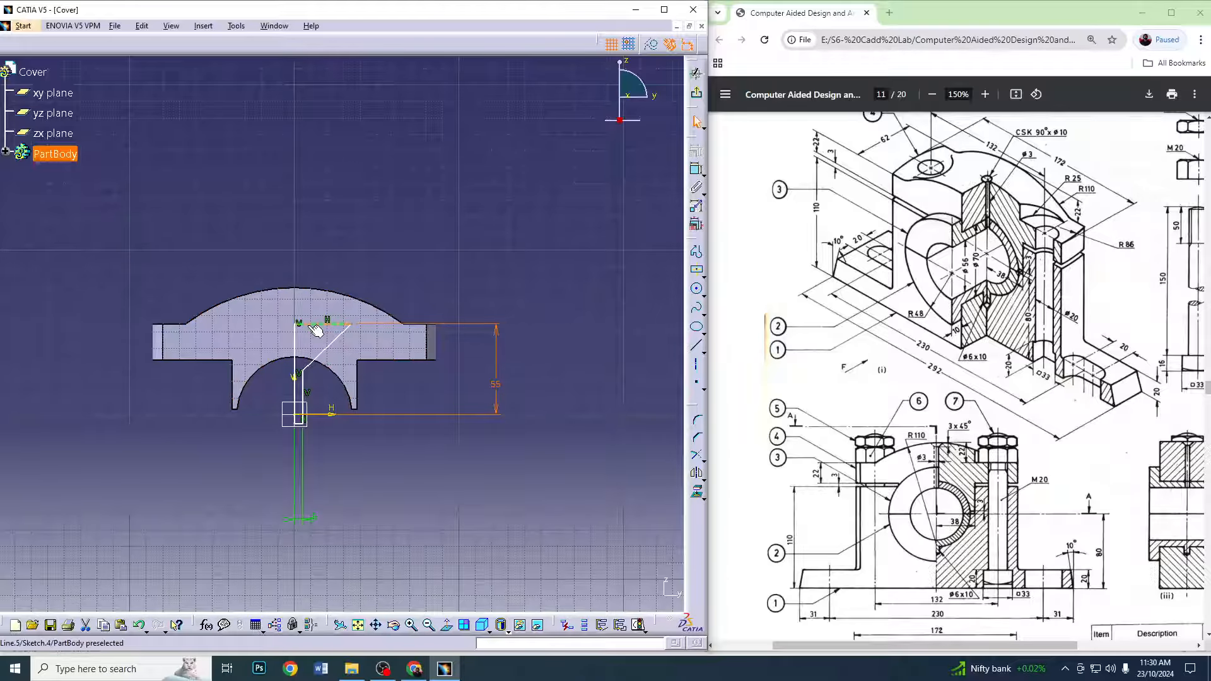
# Delete the height dimension of the profile's top line and move that line up to just below the cover's crown
pyautogui.doubleClick(493, 382)
pyautogui.press('Delete')
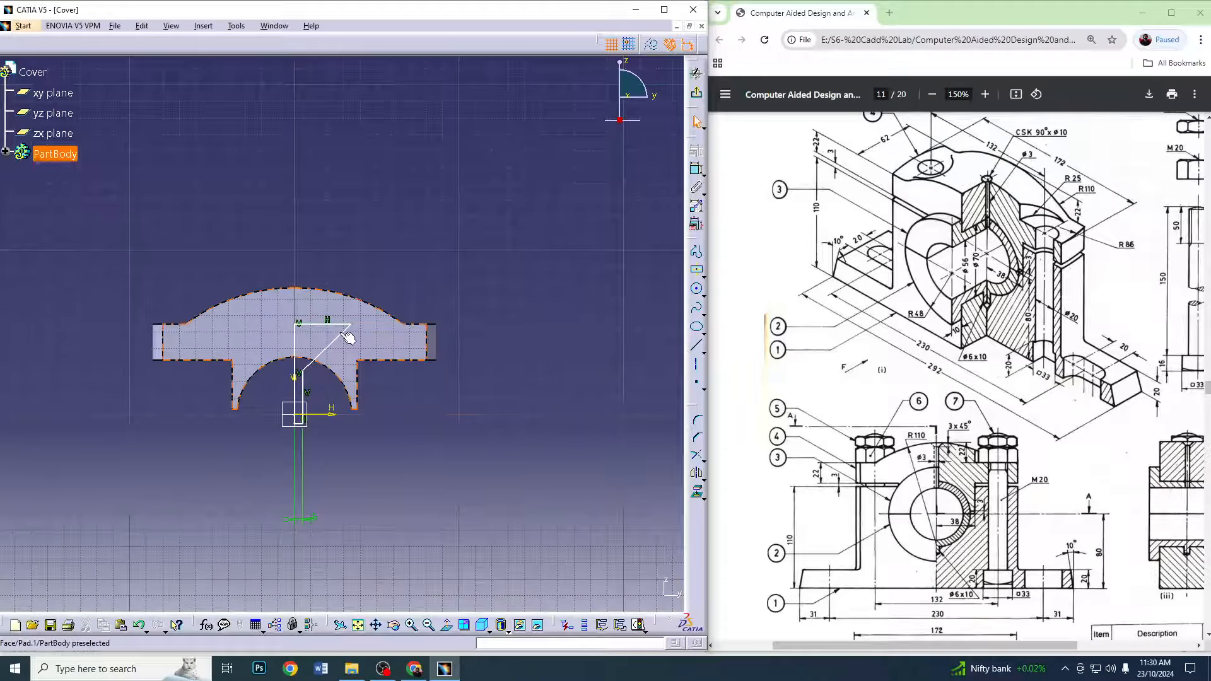
pyautogui.moveTo(319, 322)
pyautogui.mouseDown()
pyautogui.moveTo(309, 304)
pyautogui.moveTo(324, 301)
pyautogui.moveTo(313, 307)
pyautogui.mouseUp()
# Project the right half of the cover's upper arc edge onto the sketch plane
pyautogui.click(698, 493)
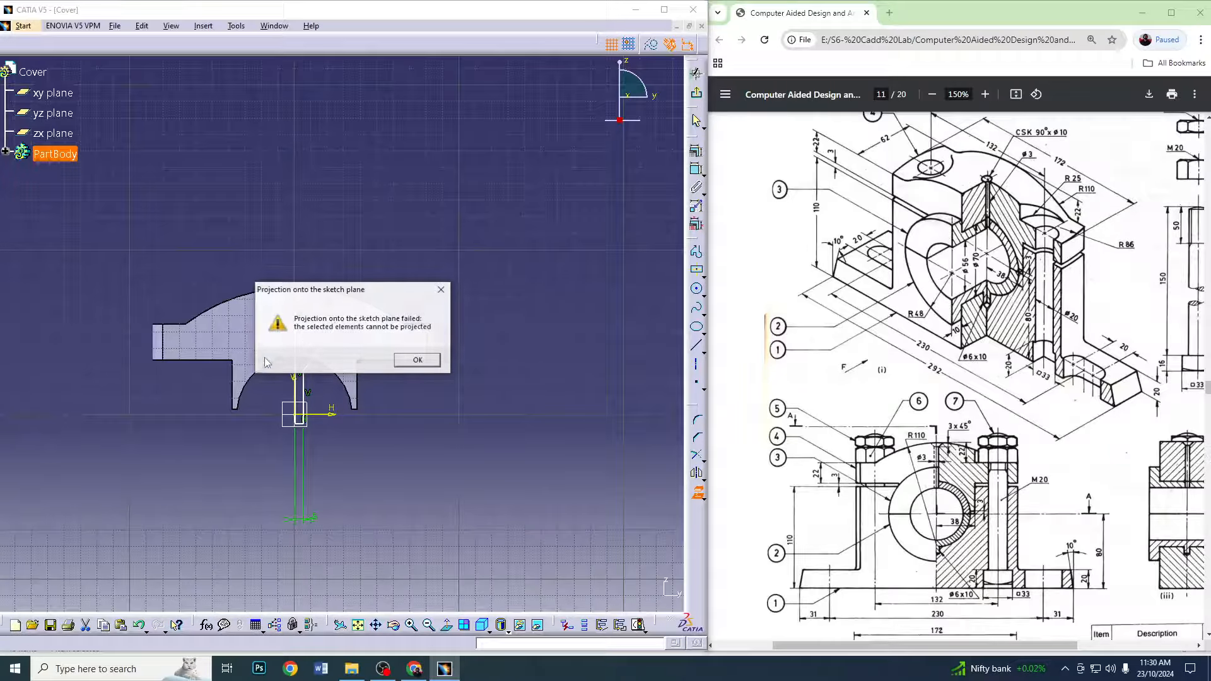
pyautogui.click(441, 289)
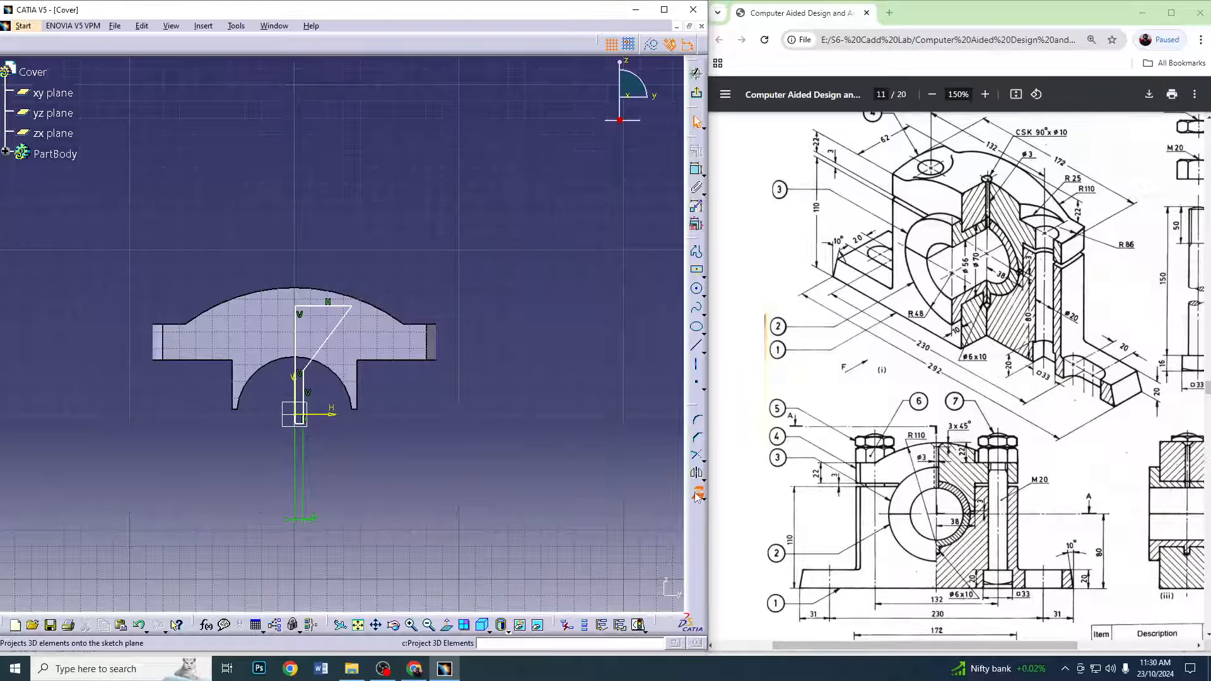
pyautogui.click(323, 294)
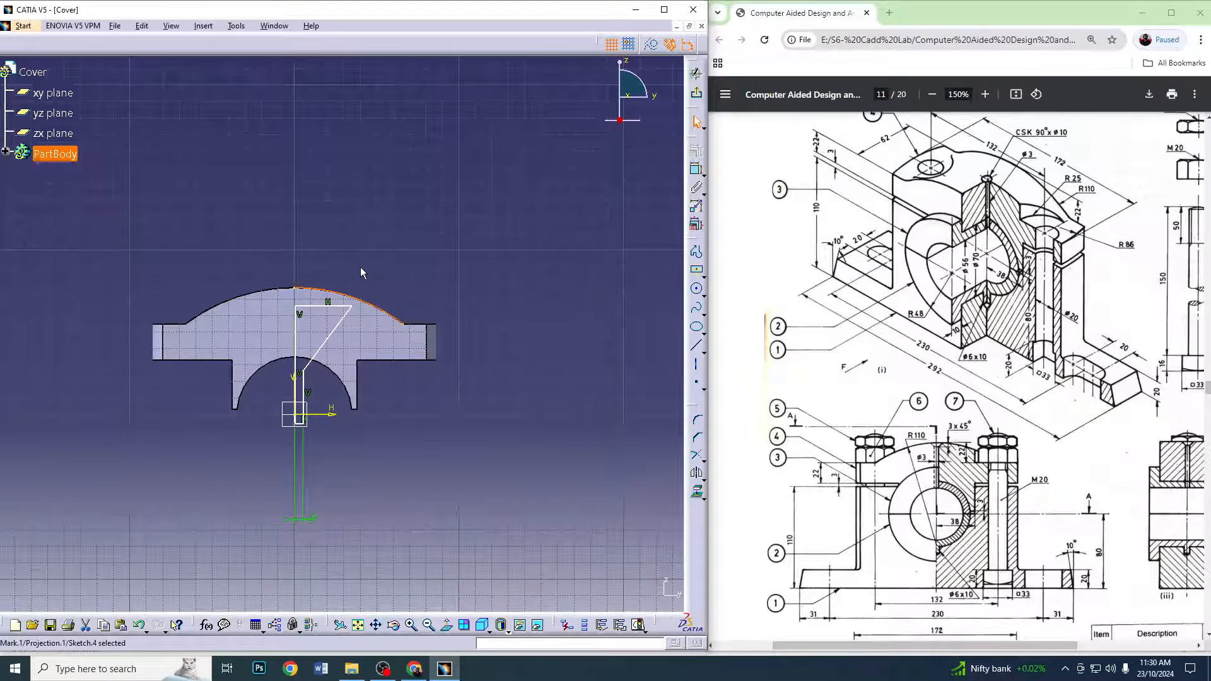
# Make the profile's upper corner on the vertical axis coincident with the projected arc
pyautogui.keyDown('ctrl'); pyautogui.click(302, 309); pyautogui.keyUp('ctrl')
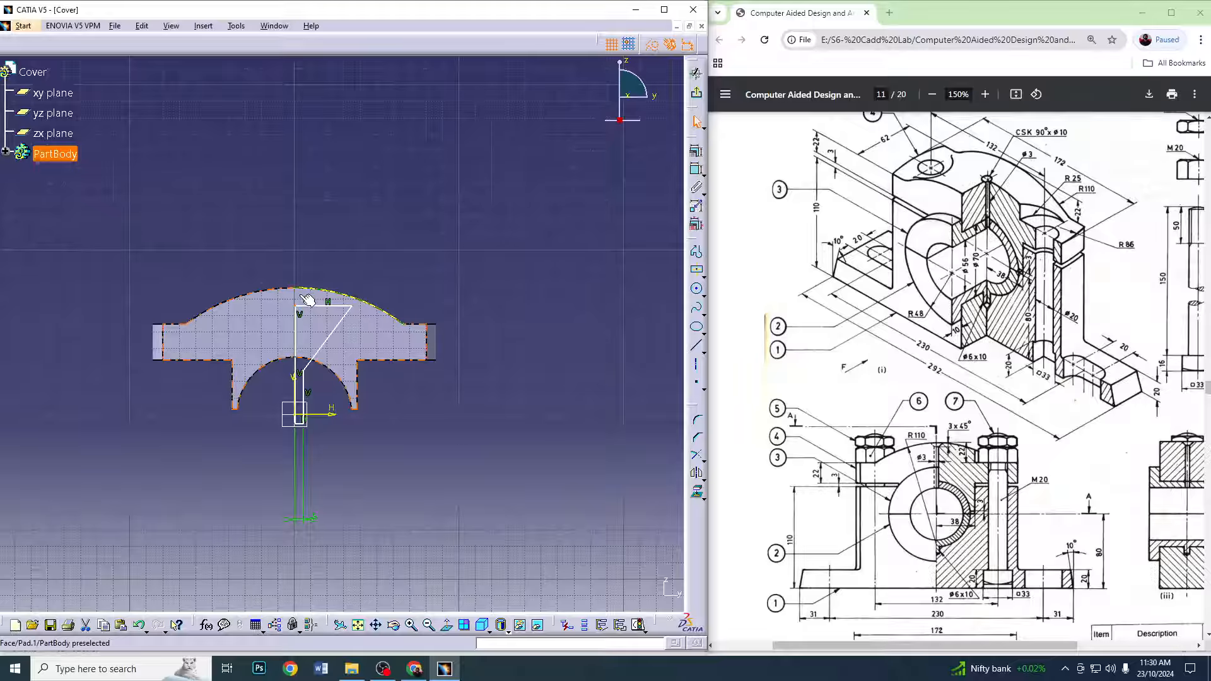
pyautogui.click(696, 151)
pyautogui.click(631, 468)
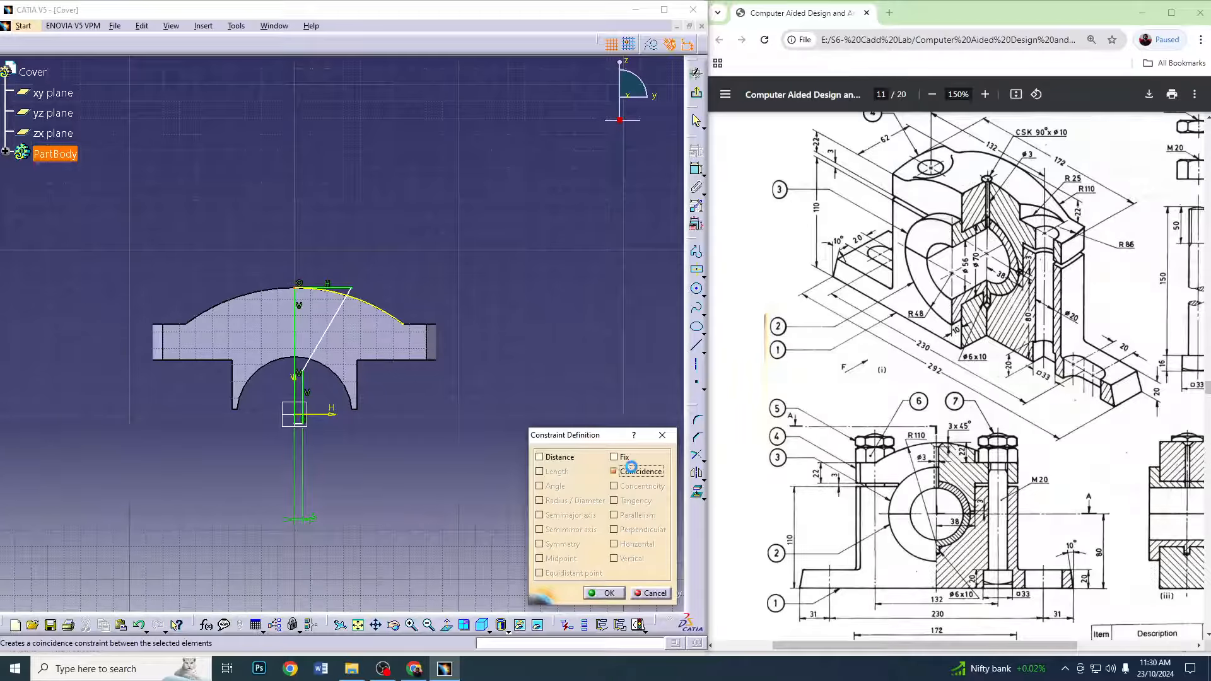
pyautogui.click(605, 594)
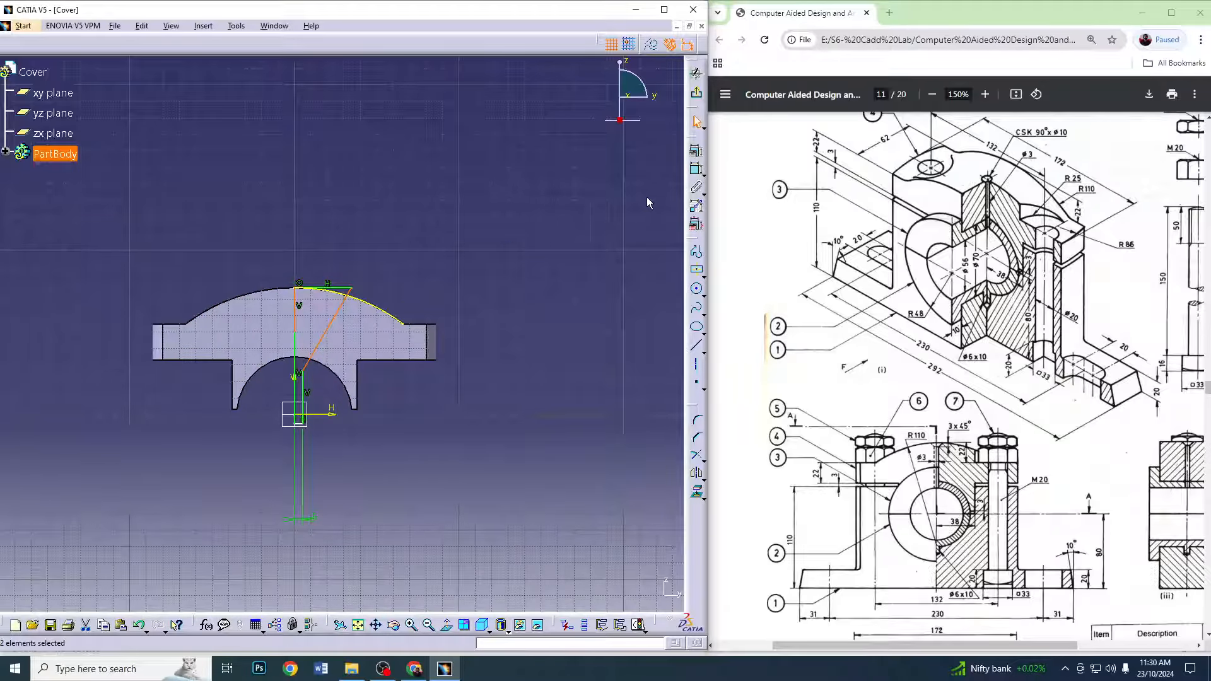
# Add an angle constraint between the profile's slanted line and the vertical line and set it to 45°
pyautogui.click(696, 169)
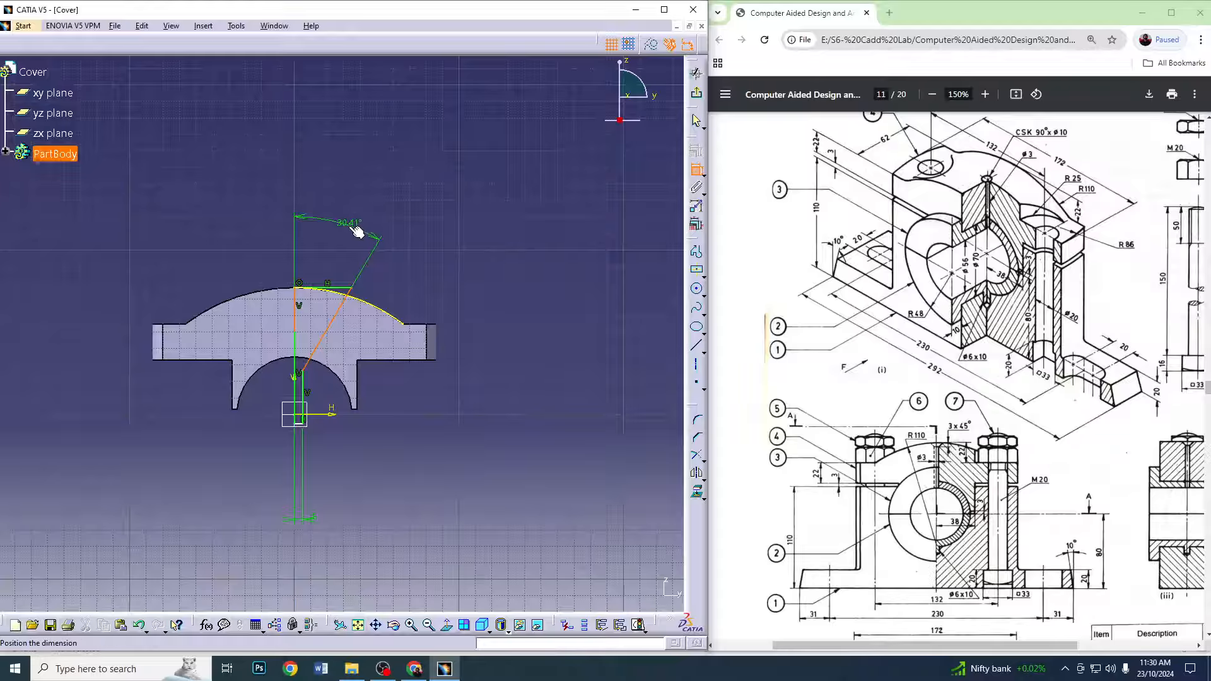
pyautogui.click(352, 227)
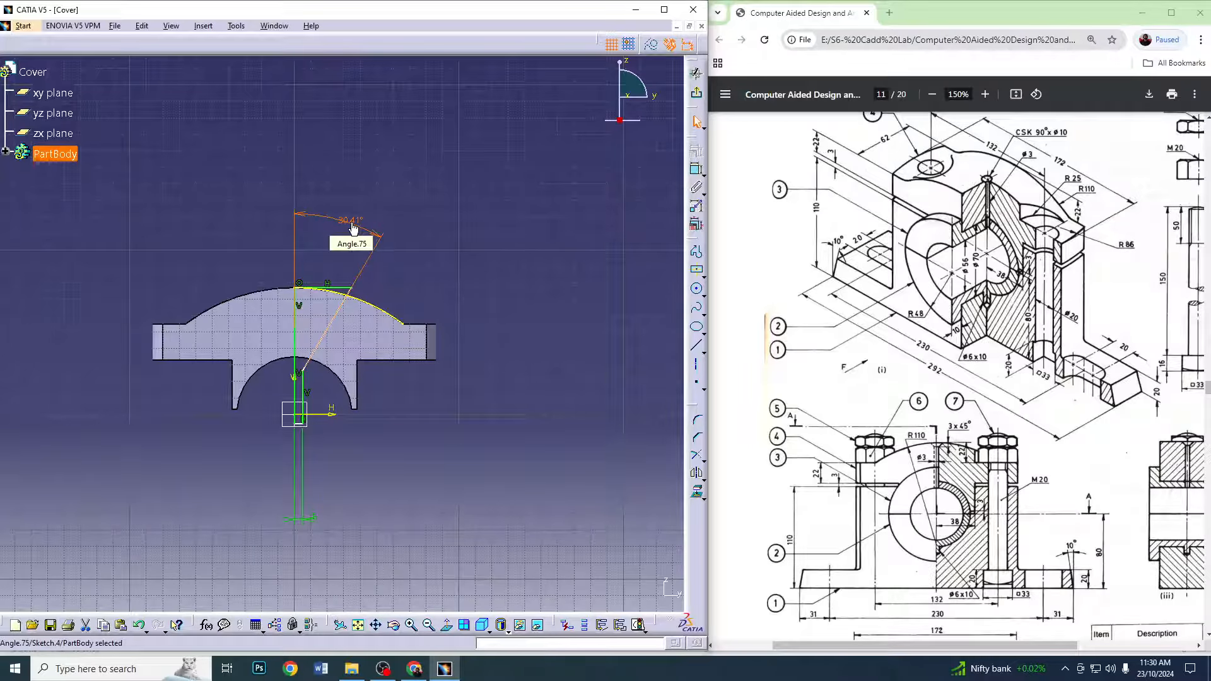
pyautogui.doubleClick(352, 227)
pyautogui.write('45deg')
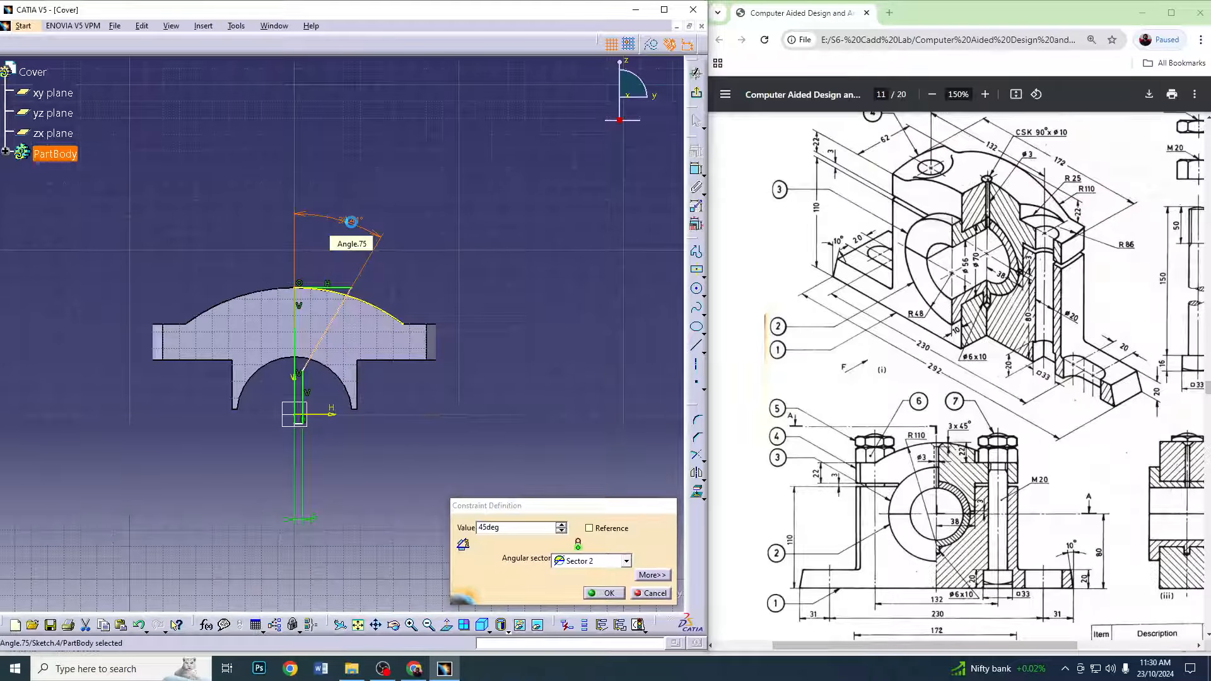
pyautogui.press('Return')
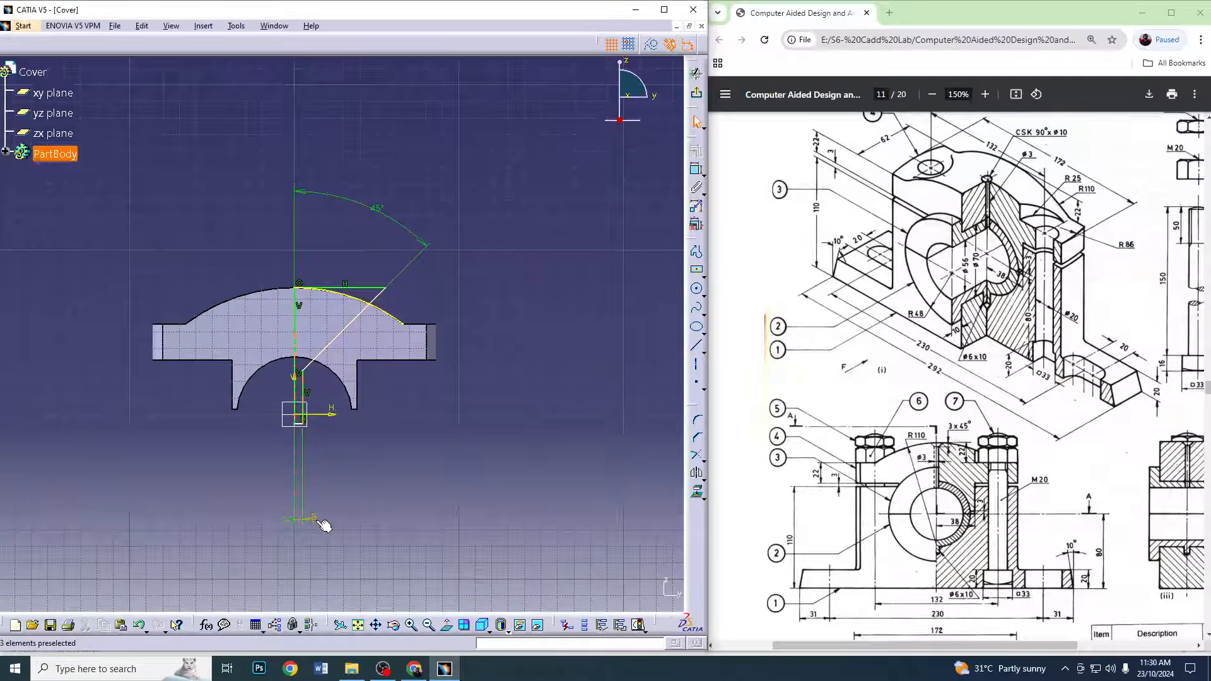
# Set the offset between the profile's two vertical lines to 1.5 mm
pyautogui.doubleClick(298, 515)
pyautogui.write('1.5')
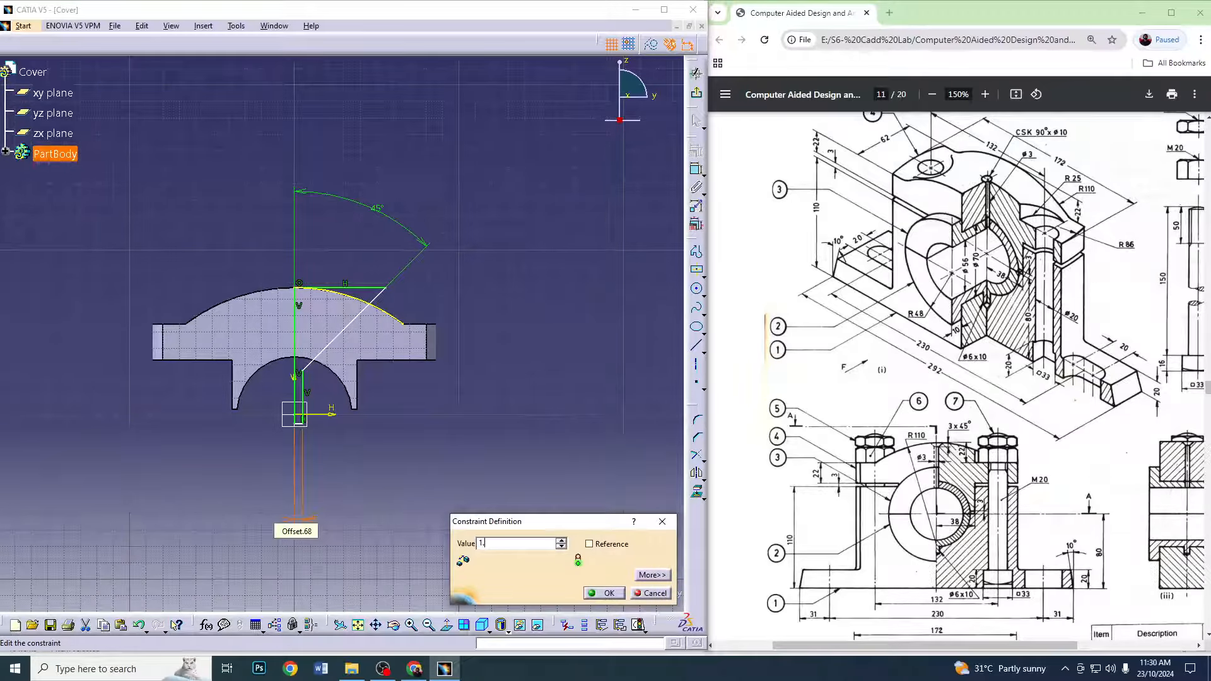
pyautogui.press('Return')
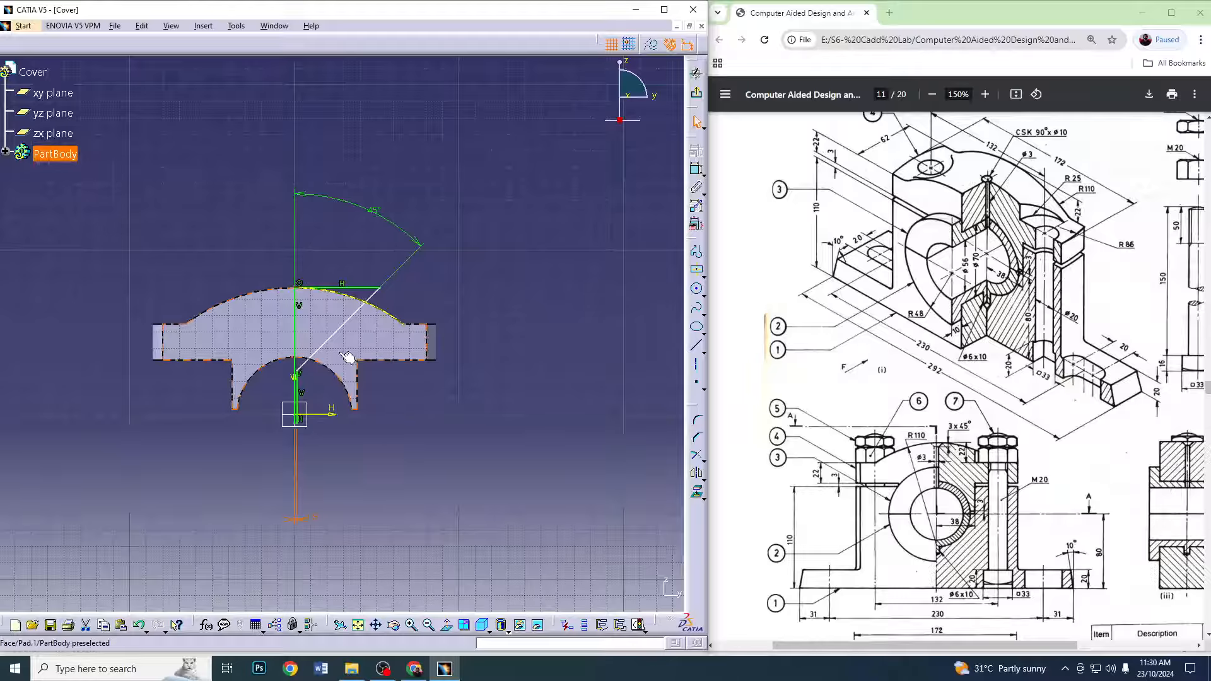
# Dimension the length of the profile's top horizontal line and set it to 5 mm
pyautogui.click(342, 287)
pyautogui.click(694, 169)
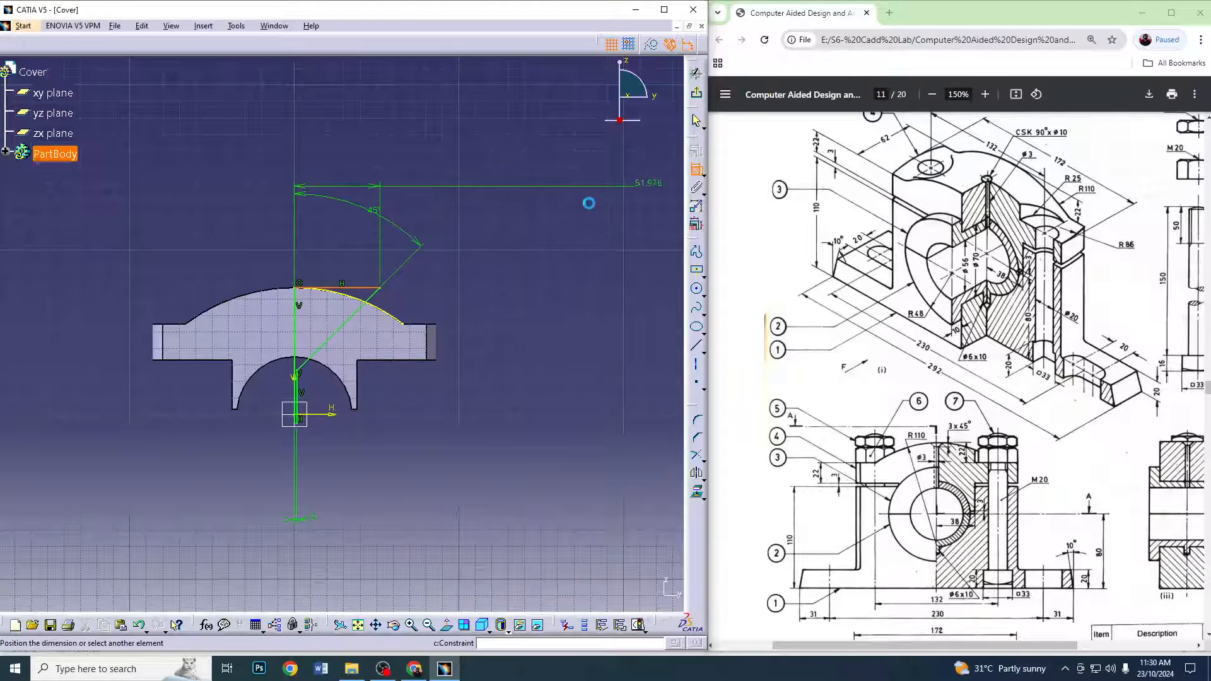
pyautogui.click(357, 256)
pyautogui.doubleClick(368, 253)
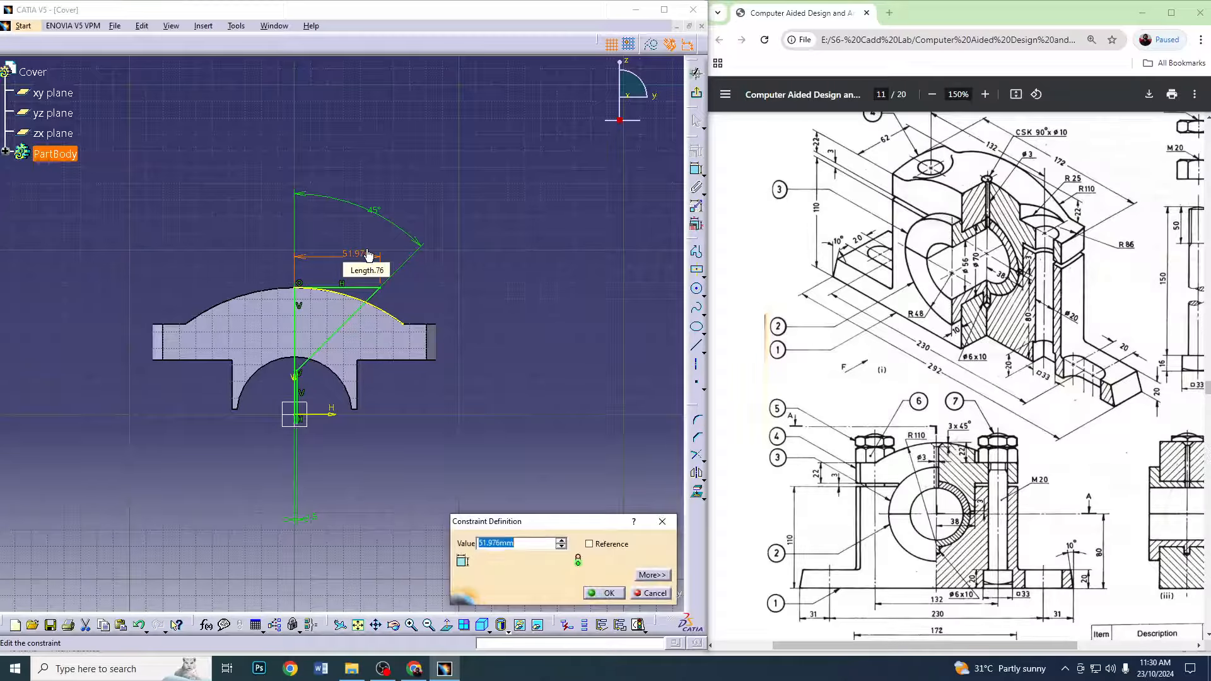
pyautogui.write('5')
pyautogui.press('Return')
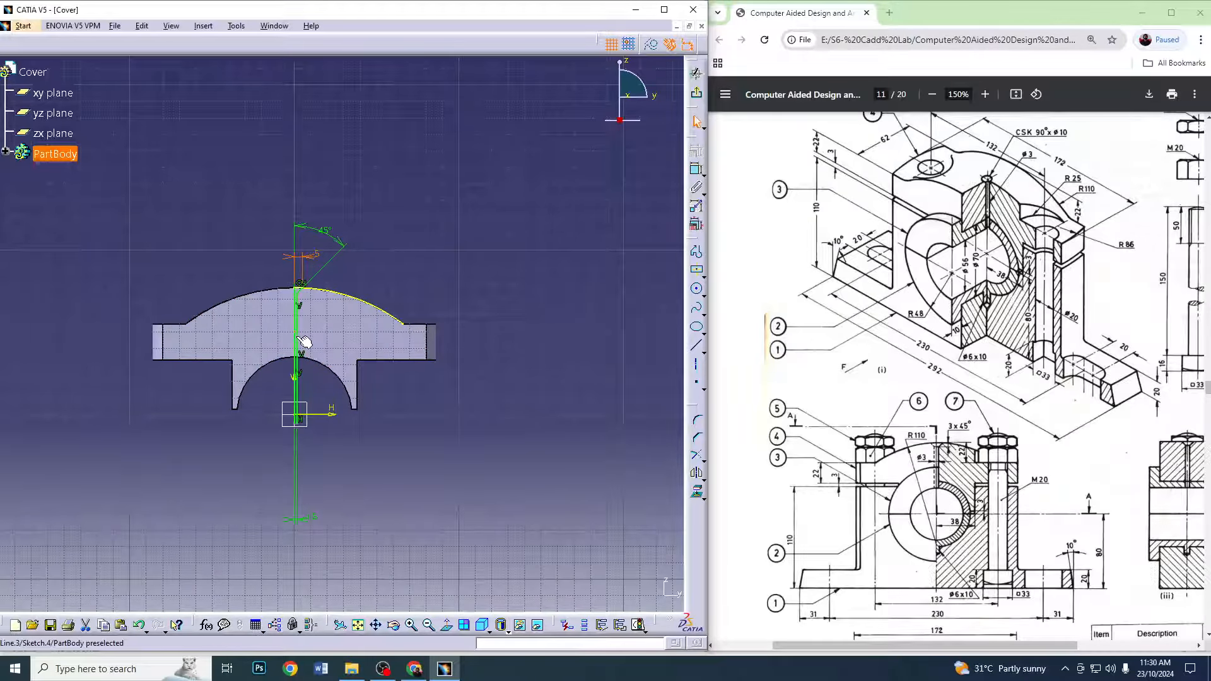
# Remove the projected arc from the sketch and exit the sketch
pyautogui.click(392, 316)
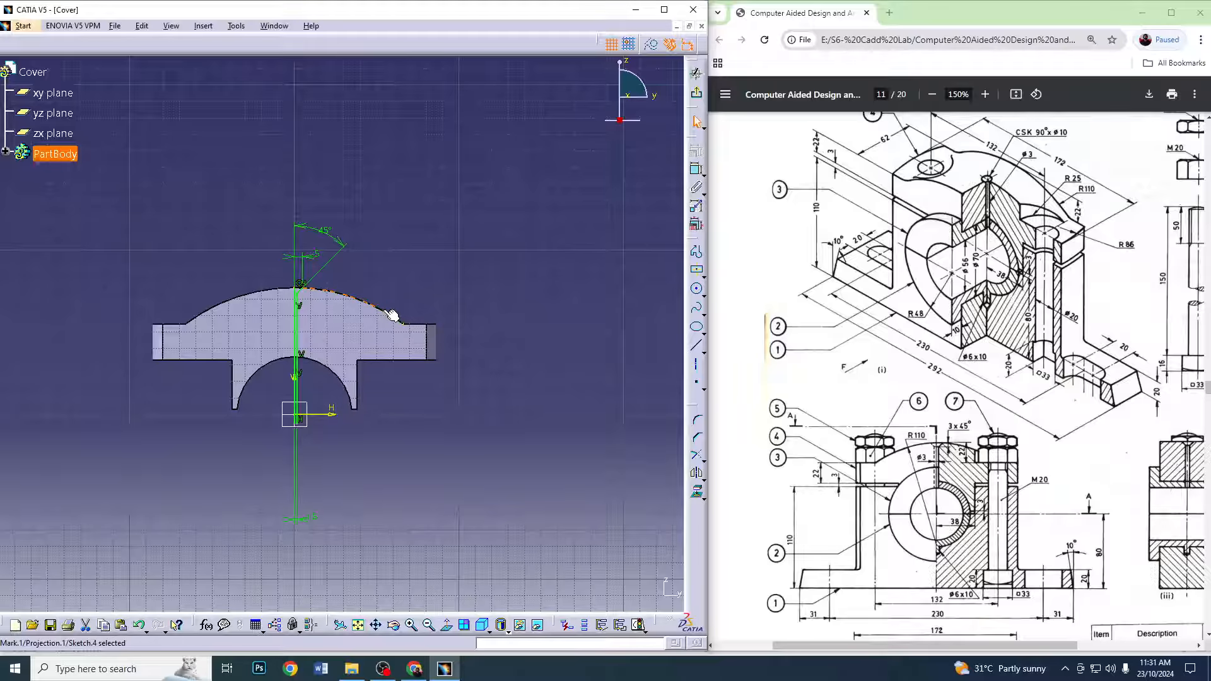
pyautogui.click(443, 352)
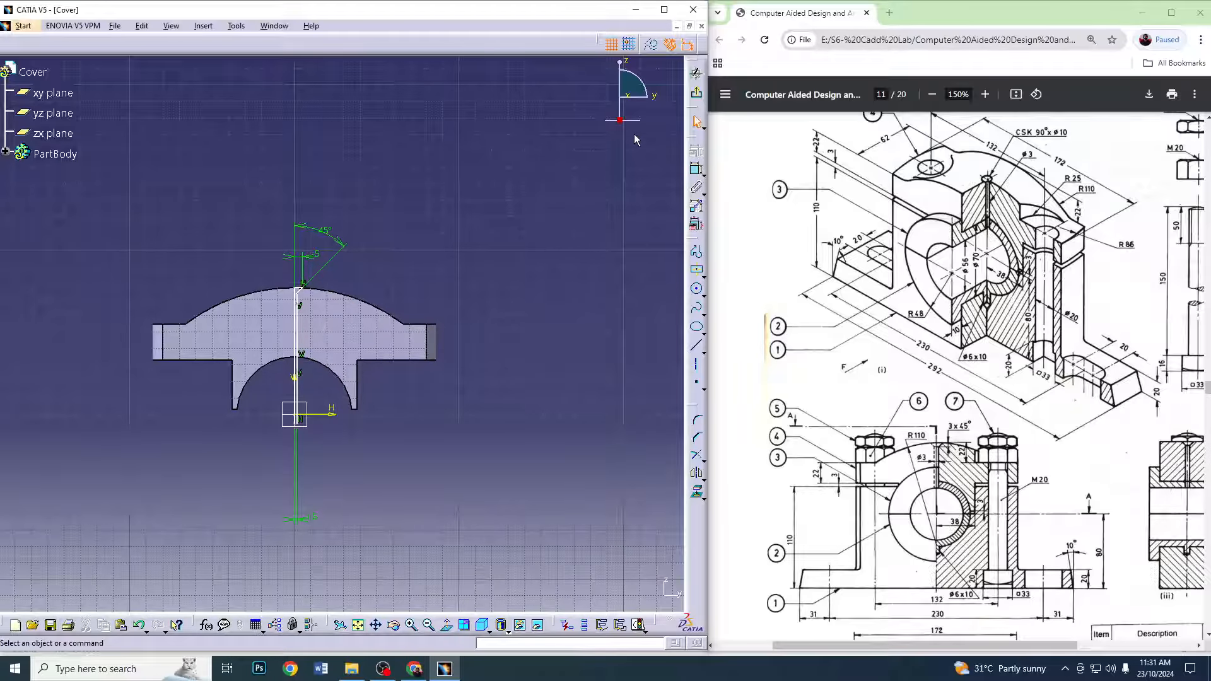
pyautogui.click(696, 93)
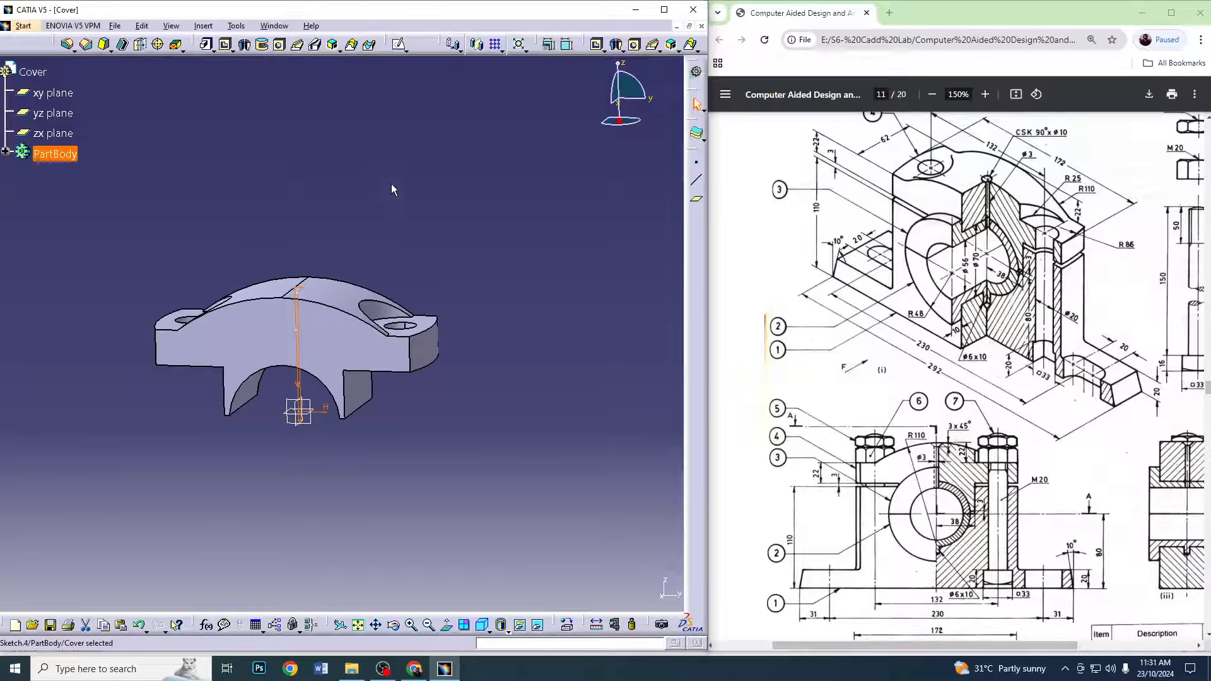
# Cut the countersunk oil hole with a 360° groove of the sketch about its vertical edge on the axis
pyautogui.click(263, 45)
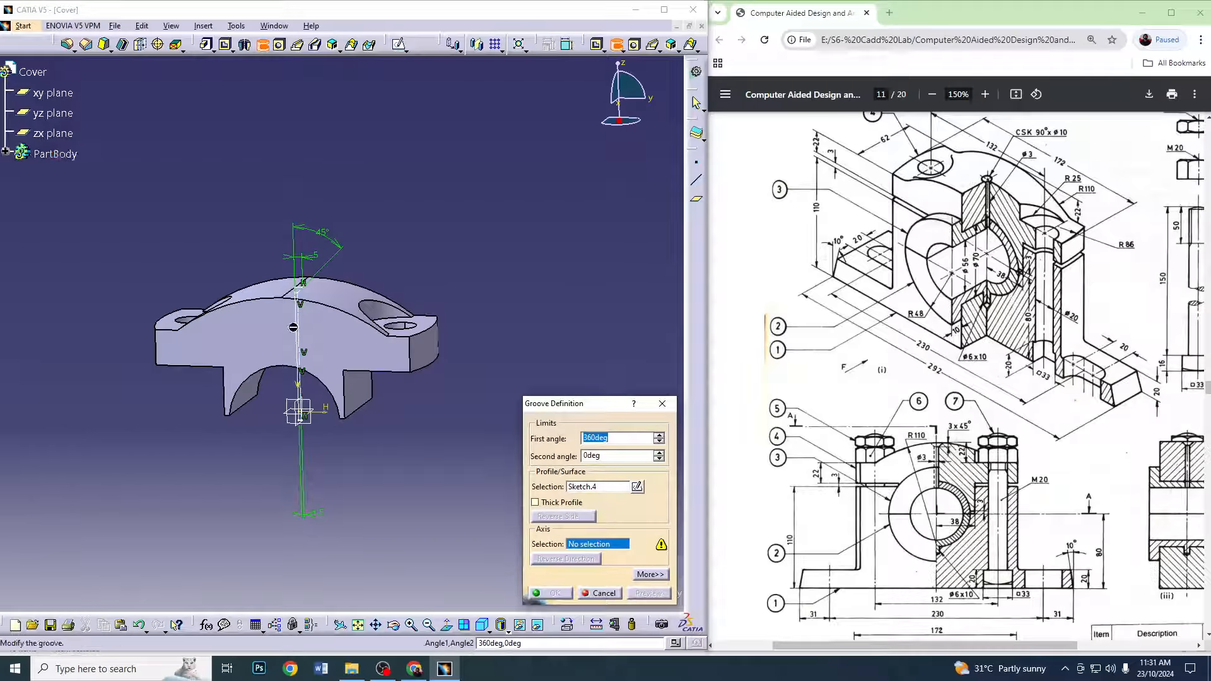
pyautogui.click(299, 401)
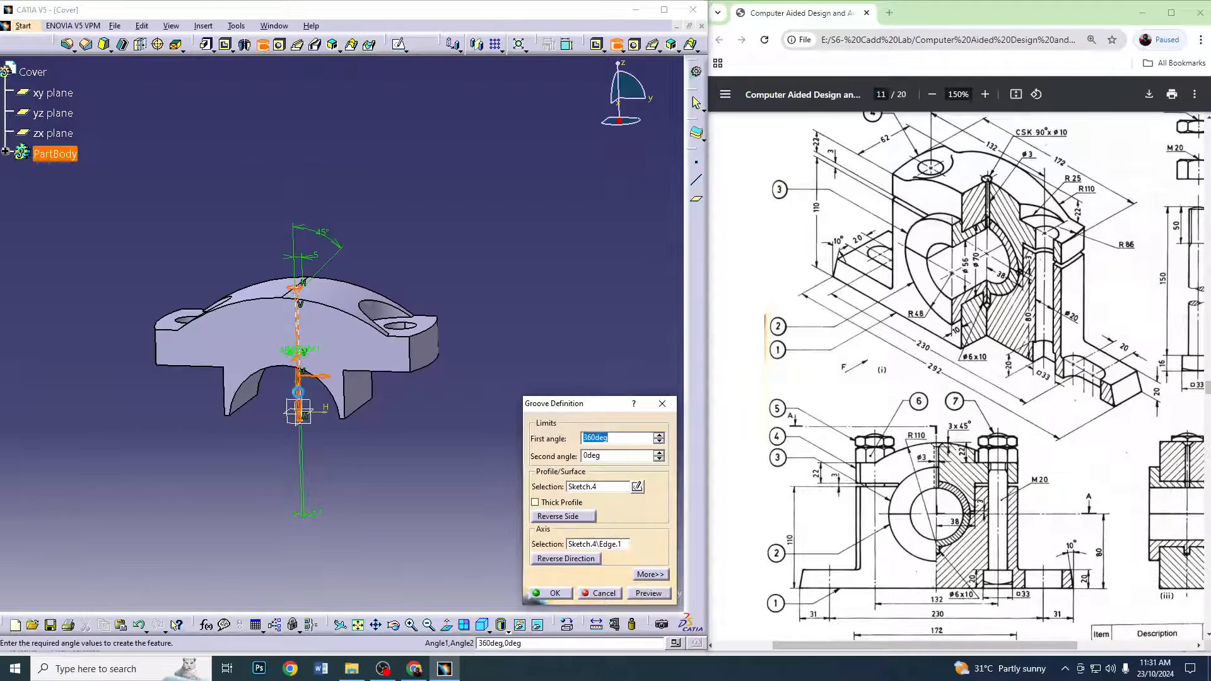
pyautogui.click(551, 593)
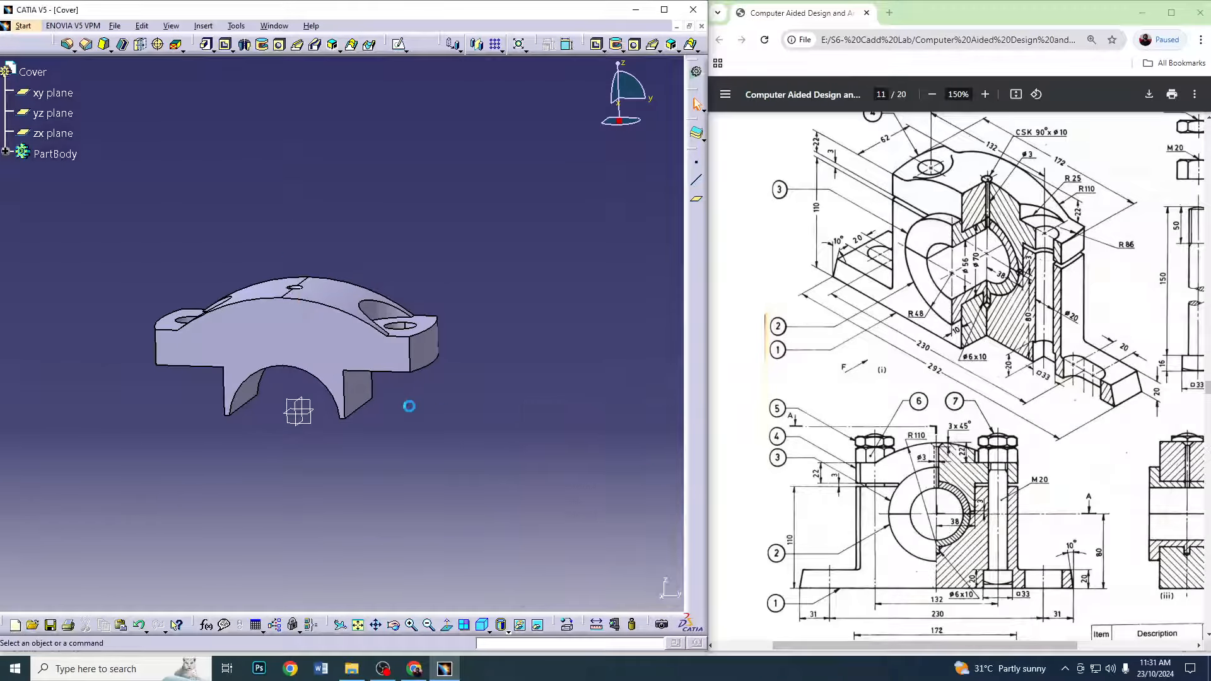
pyautogui.moveTo(318, 413); pyautogui.dragTo(350, 441, button='middle')
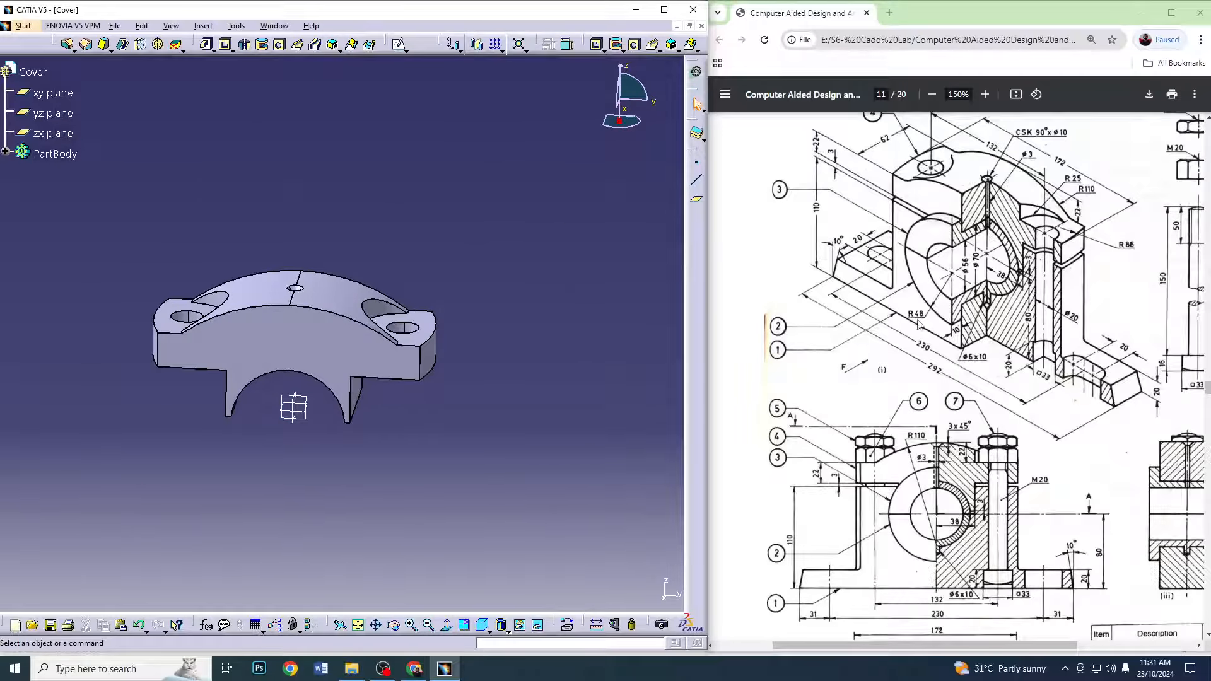
# Save the part as Cover in the Plummer Block folder and close it
pyautogui.click(115, 25)
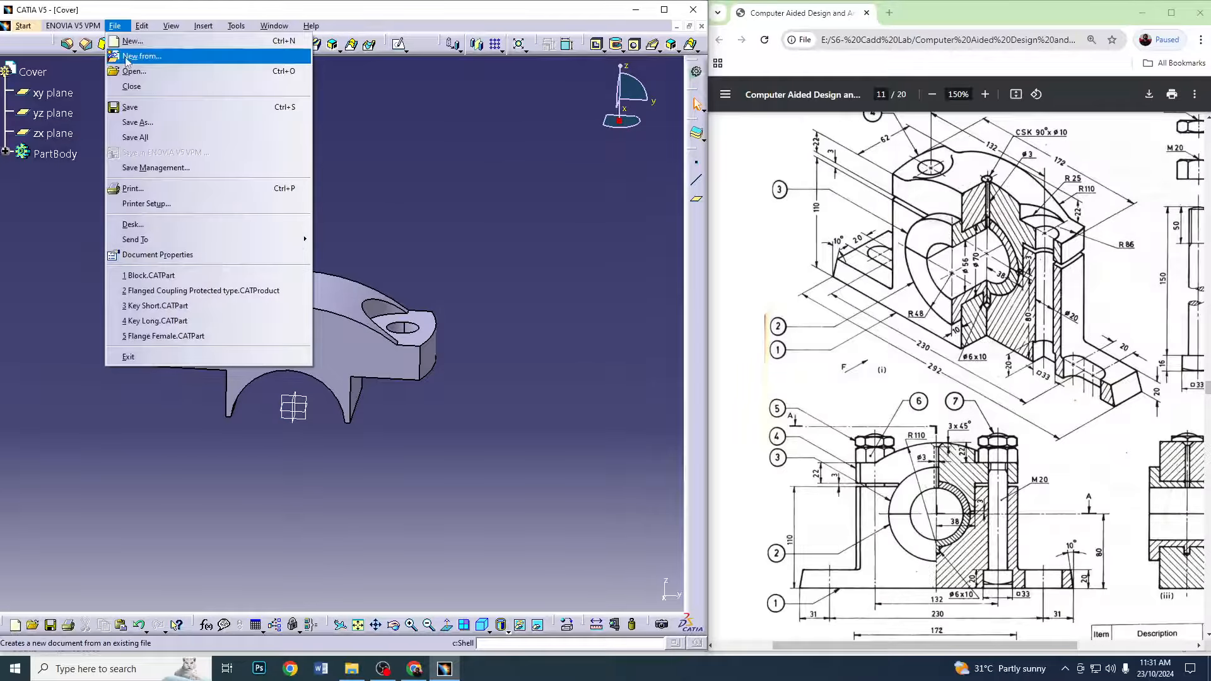
pyautogui.click(138, 122)
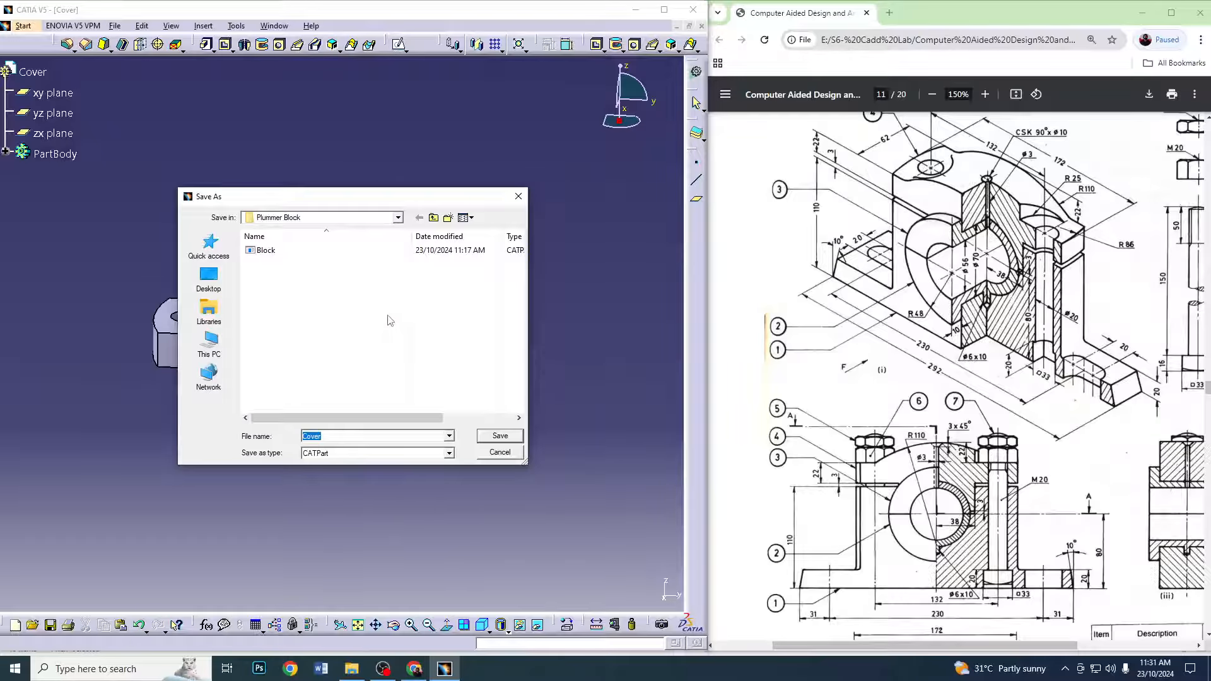
pyautogui.click(520, 437)
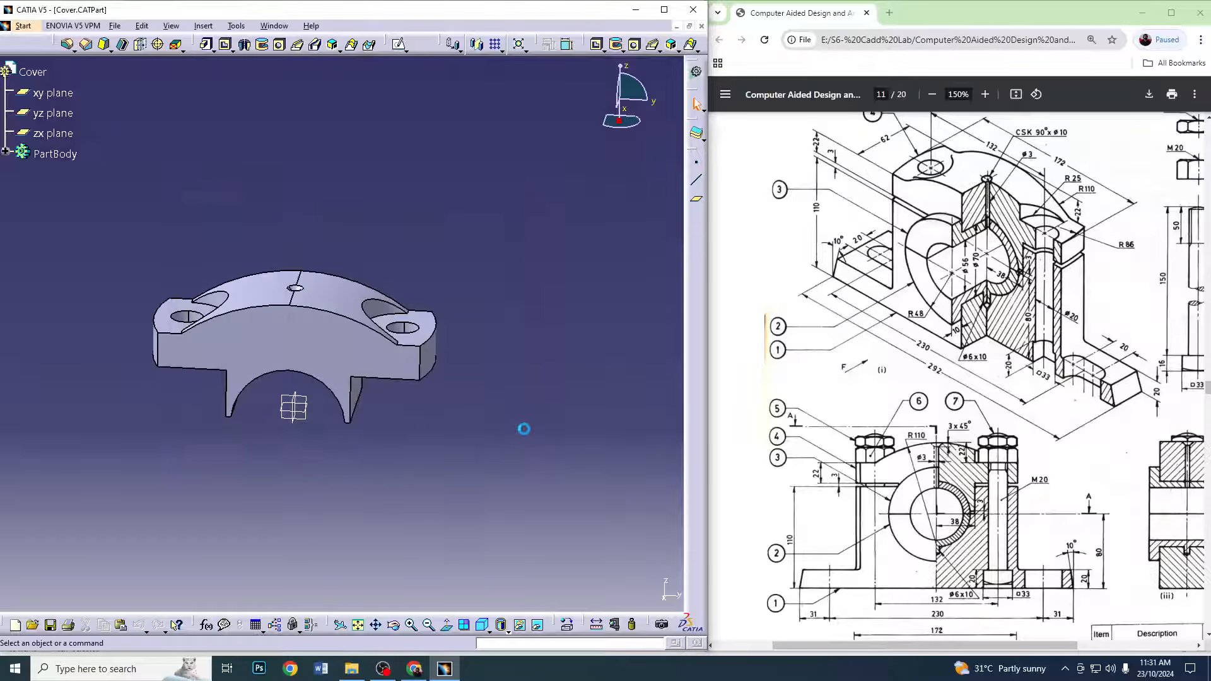
pyautogui.click(701, 26)
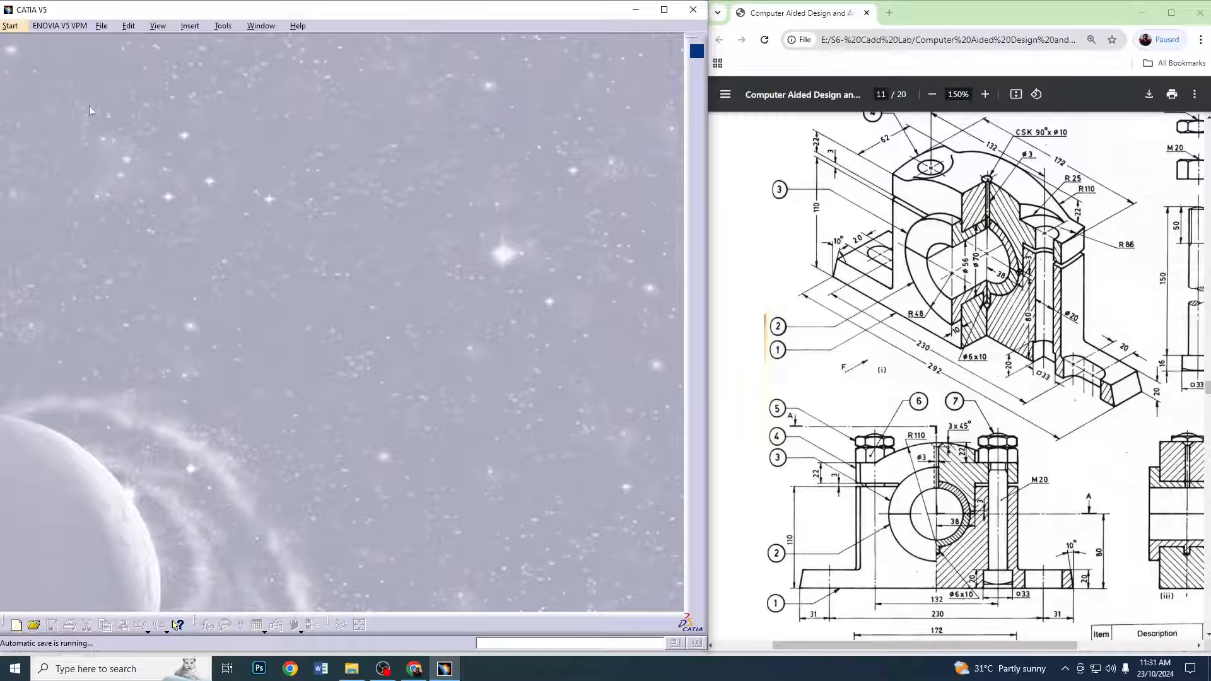
# Create a new part named Brass Bottom in Part Design
pyautogui.click(10, 26)
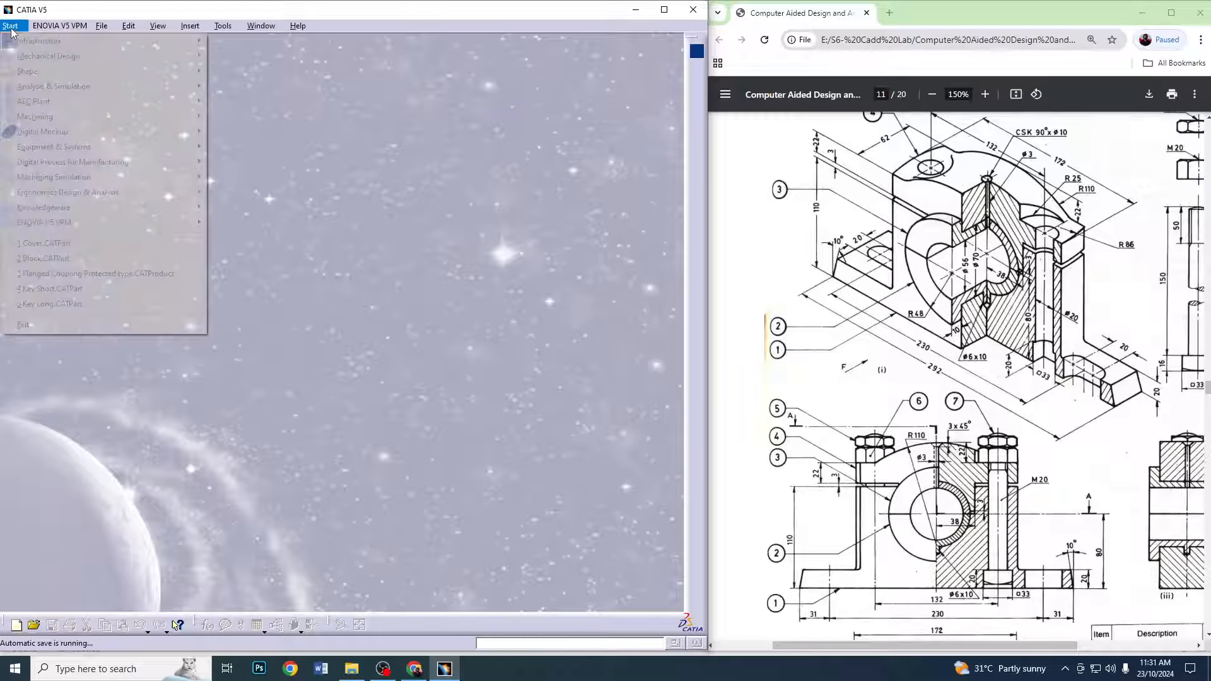
pyautogui.moveTo(76, 55)
pyautogui.click(307, 62)
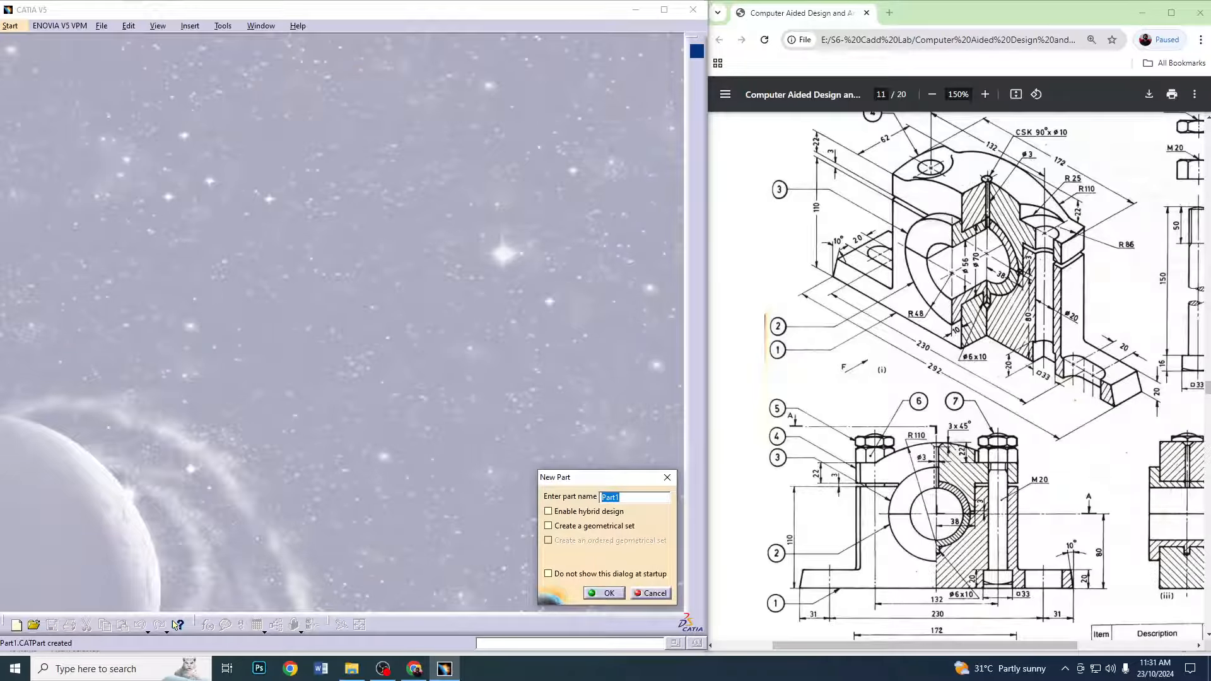
pyautogui.write('Brass Bottom')
pyautogui.click(609, 593)
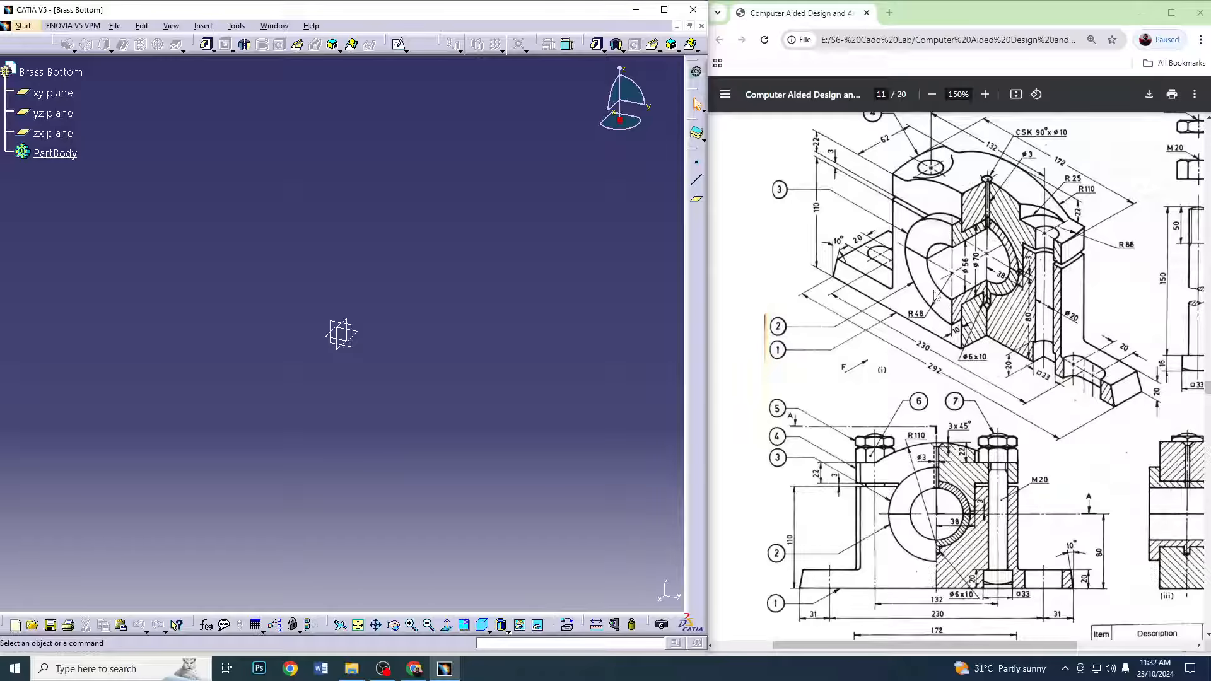
# Sketch two concentric circles centred on the origin of the yz plane, about 141 mm and 110 mm in diameter
pyautogui.click(351, 328)
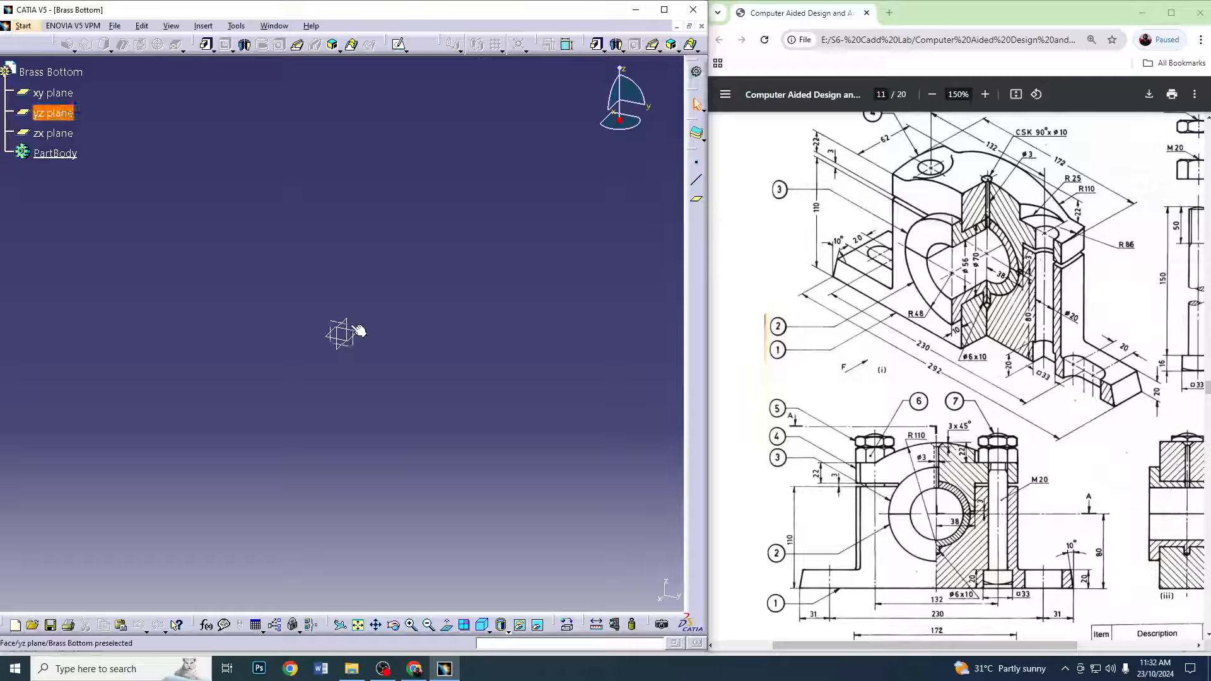
pyautogui.click(398, 44)
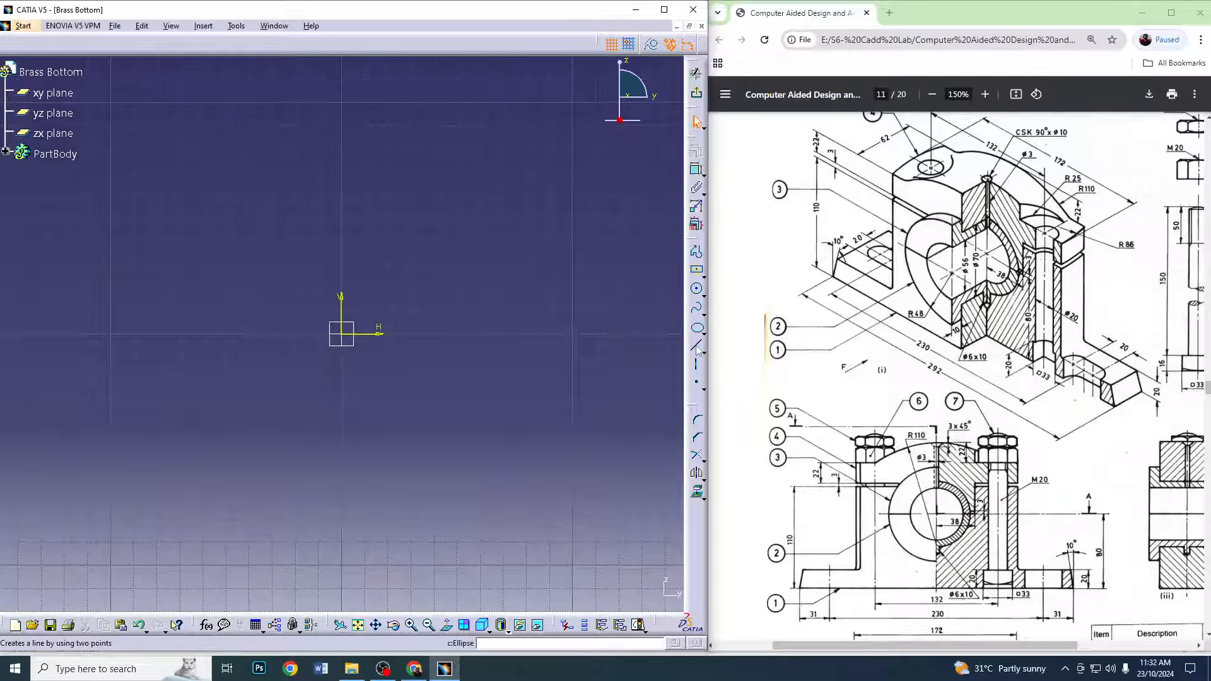
pyautogui.click(696, 289)
pyautogui.click(342, 334)
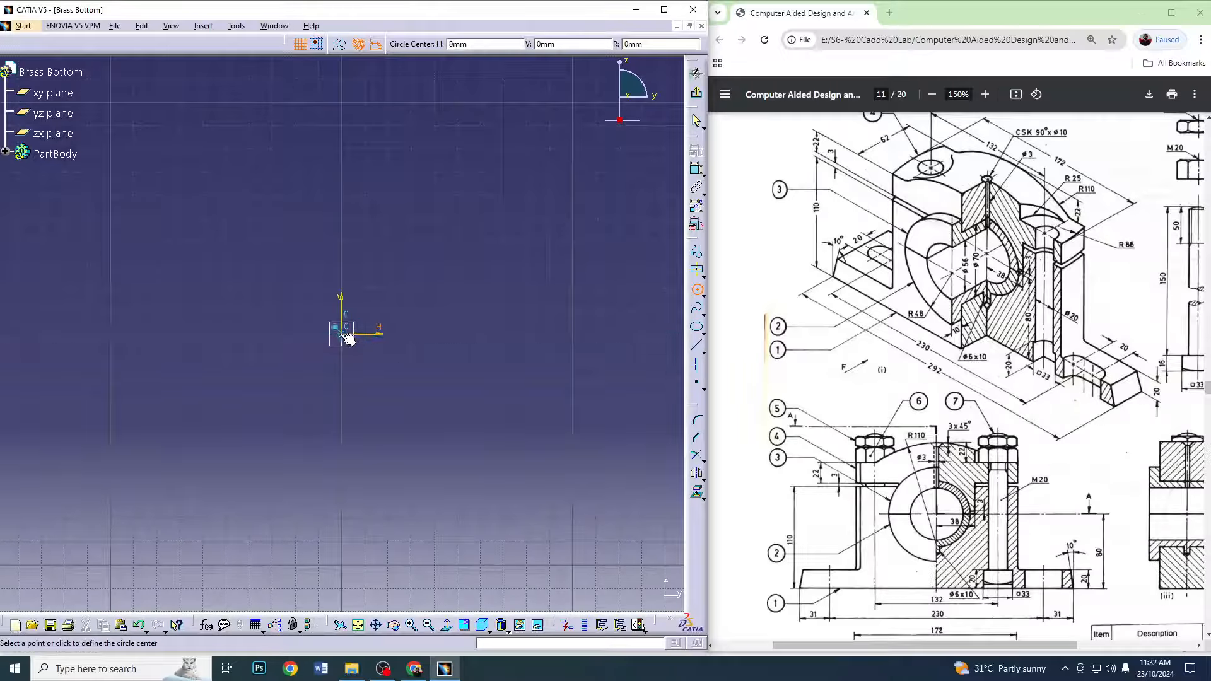
pyautogui.click(485, 409)
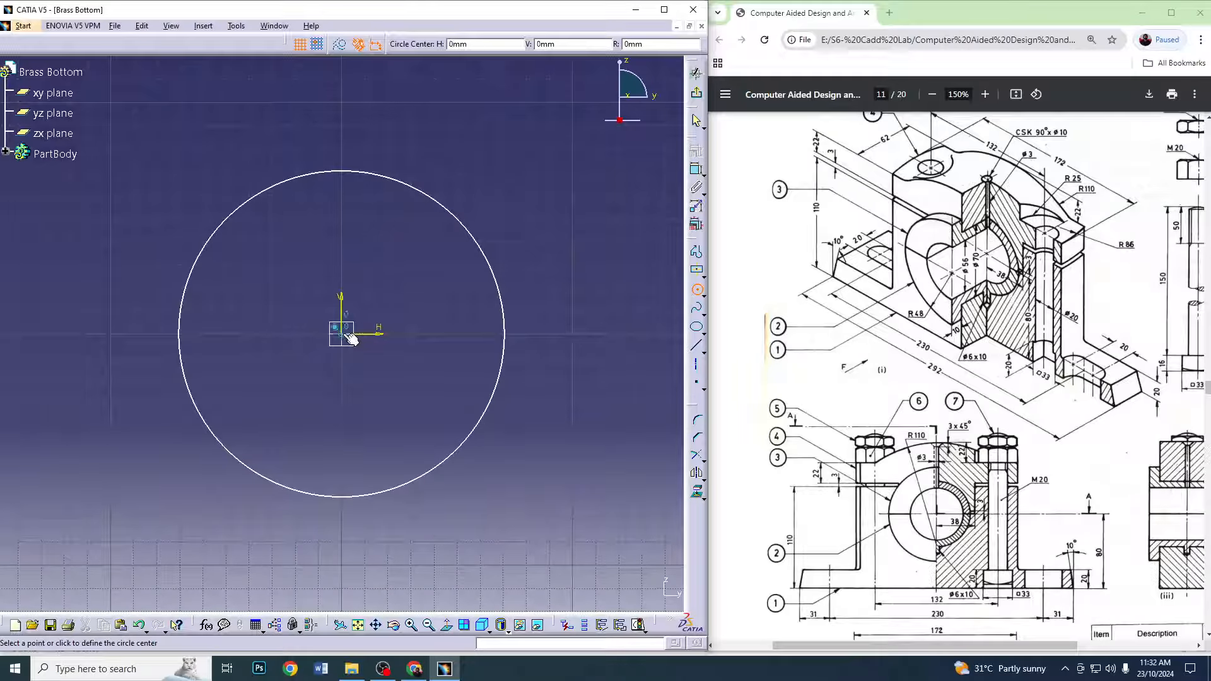
pyautogui.click(342, 335)
pyautogui.click(461, 372)
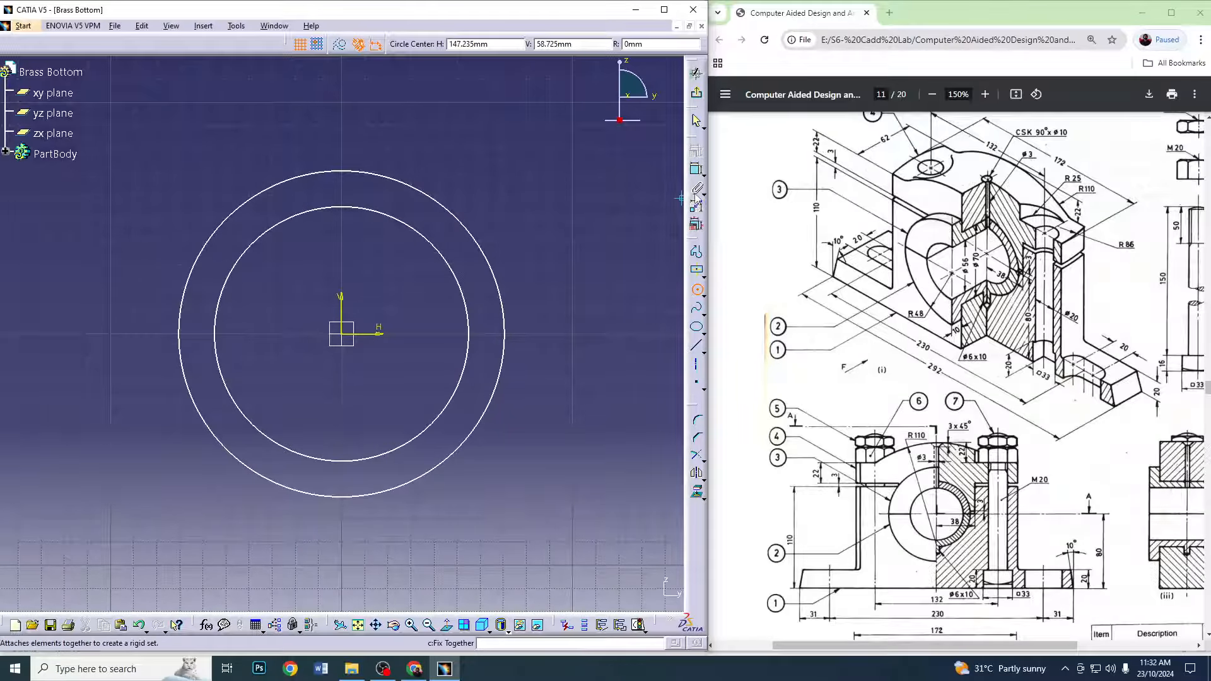
# Dimension the inner circle as a diameter and set it to 56 mm
pyautogui.click(697, 169)
pyautogui.click(450, 259)
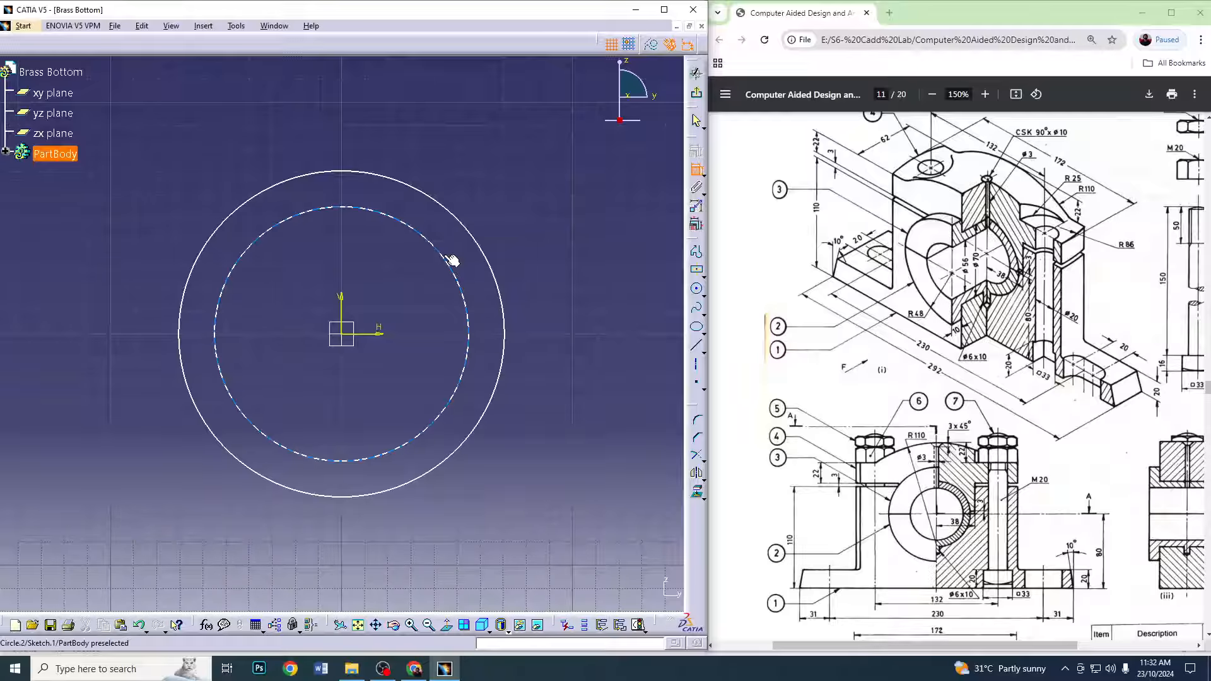
pyautogui.doubleClick(512, 210)
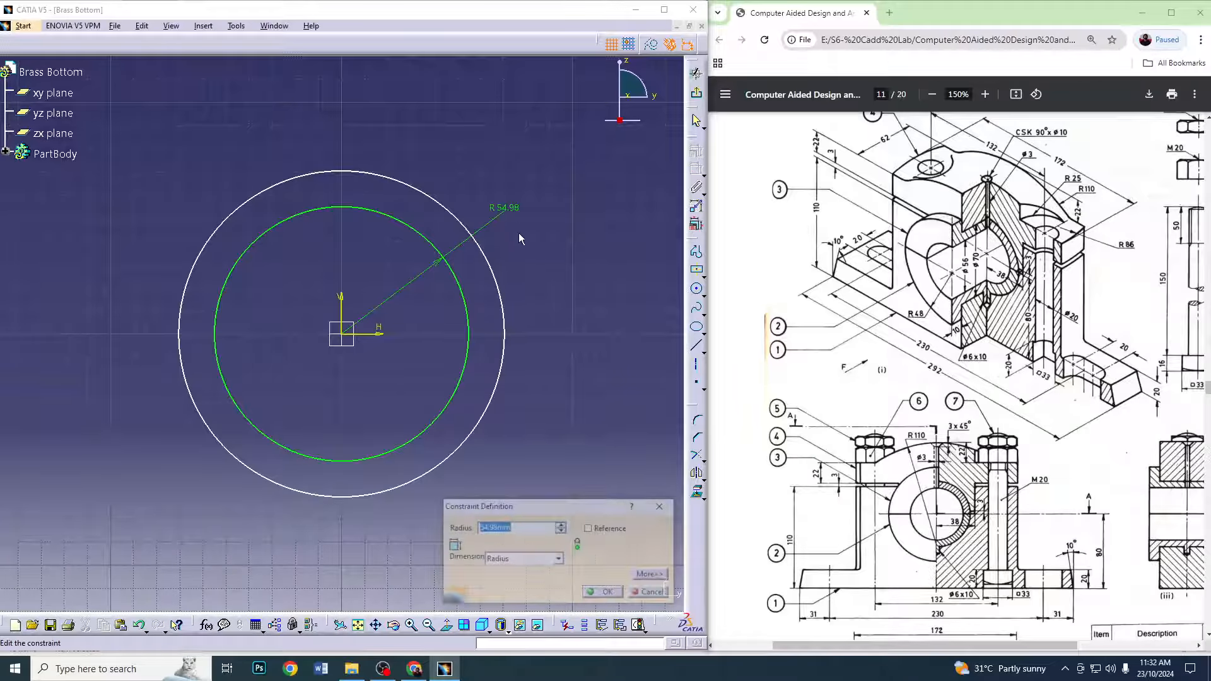
pyautogui.click(558, 560)
pyautogui.click(524, 582)
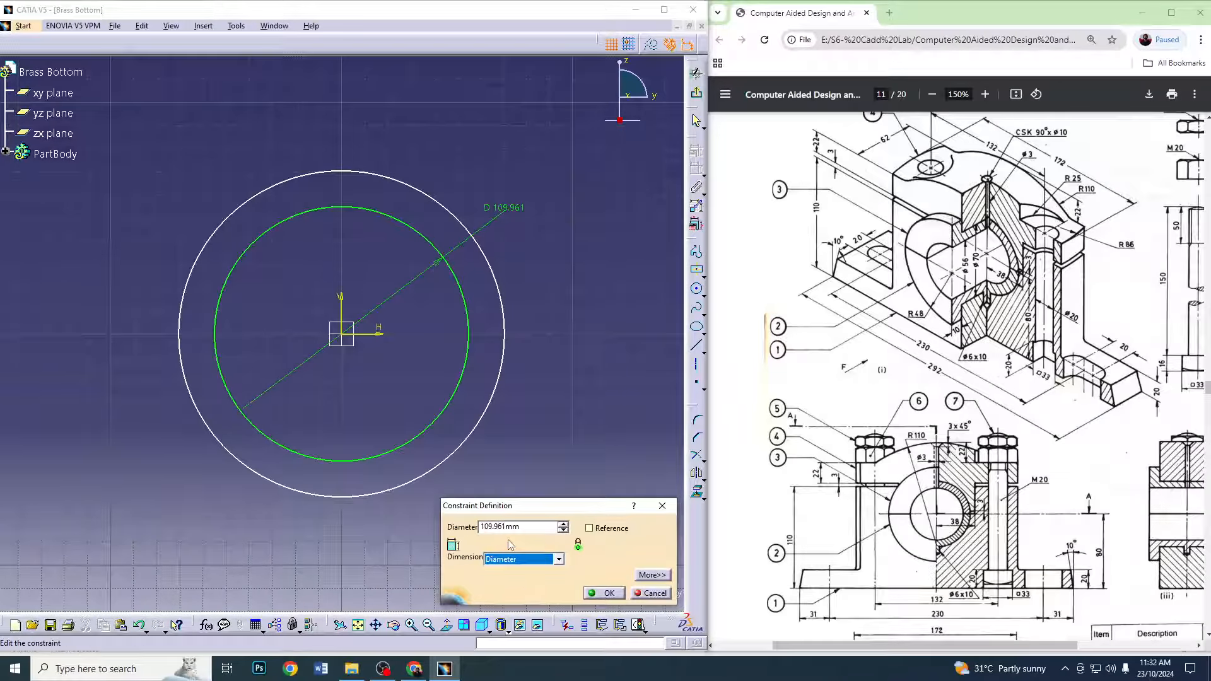
pyautogui.write('56')
pyautogui.press('Return')
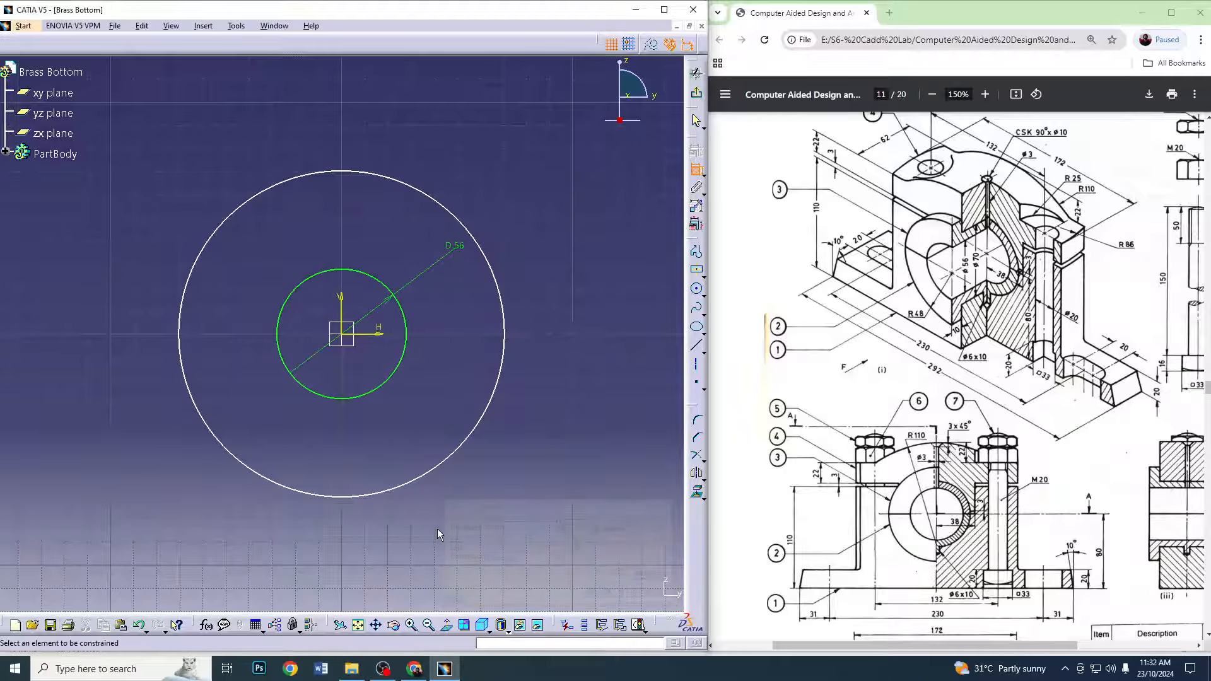
# Set the outer circle's diameter to 70 mm and exit the sketch
pyautogui.click(467, 225)
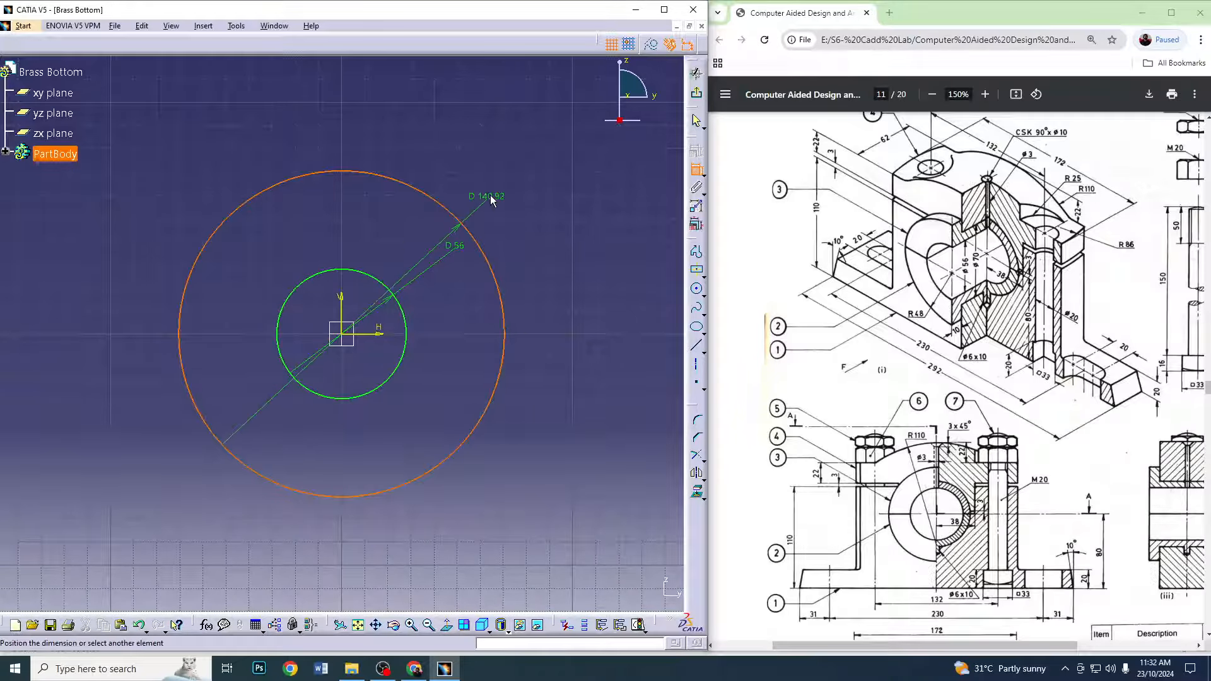
pyautogui.doubleClick(502, 188)
pyautogui.write('70')
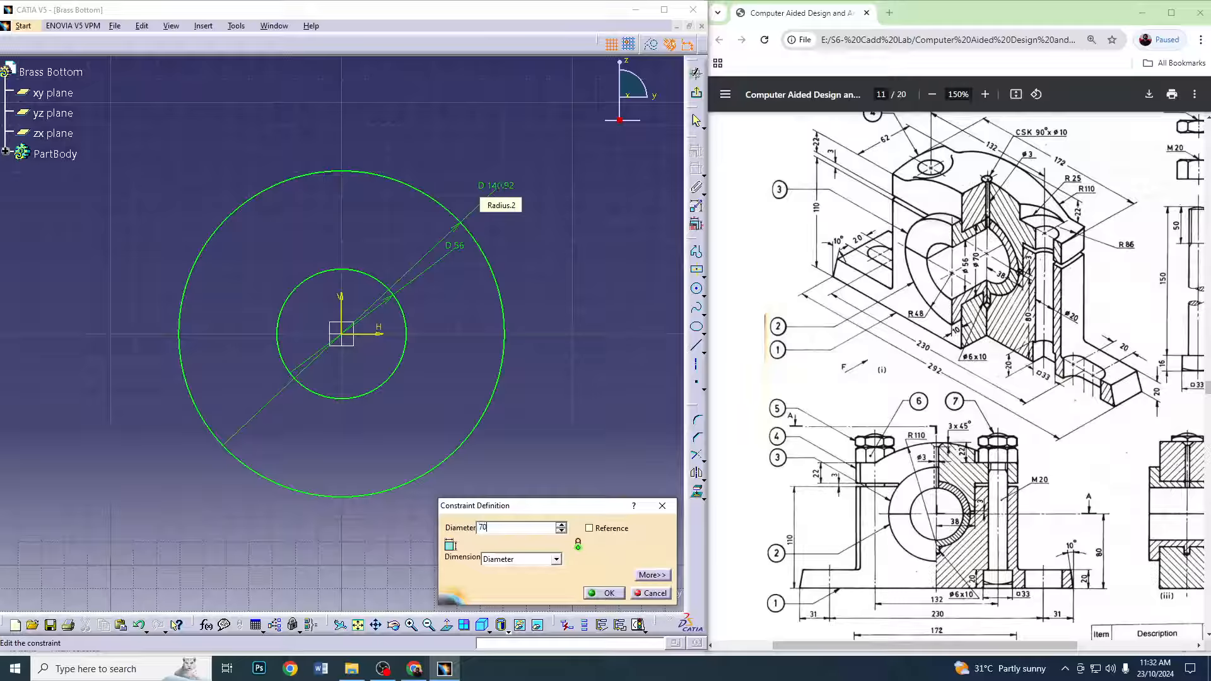
pyautogui.press('Return')
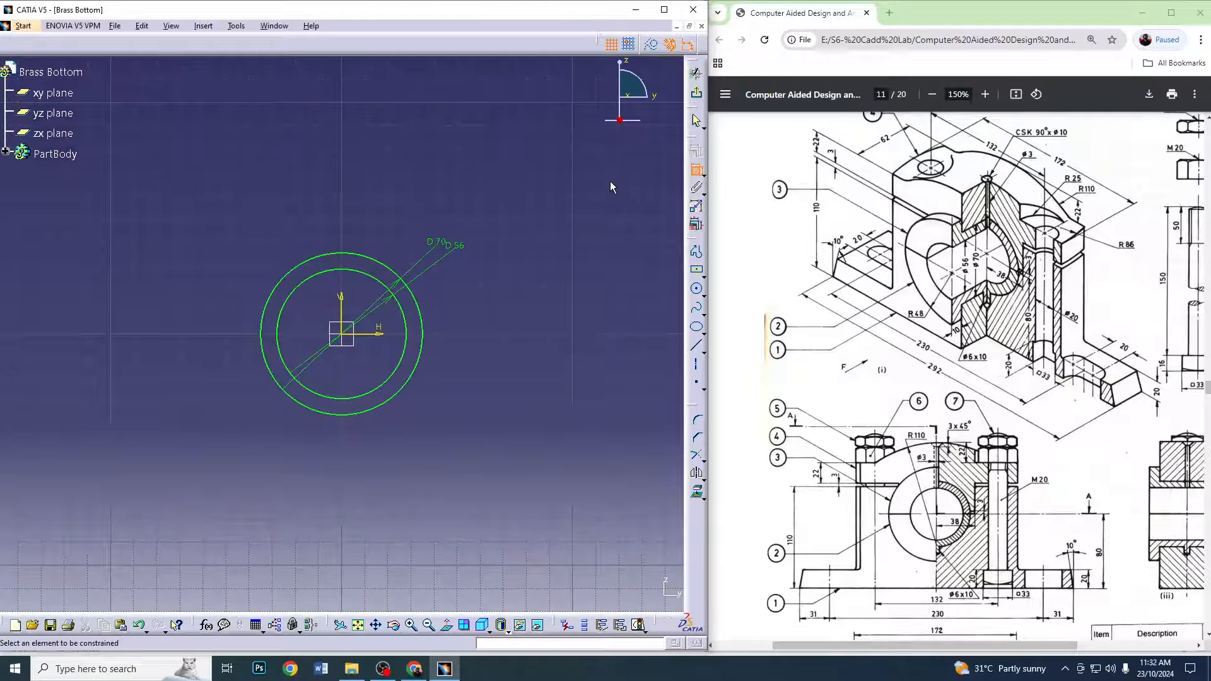
pyautogui.click(696, 73)
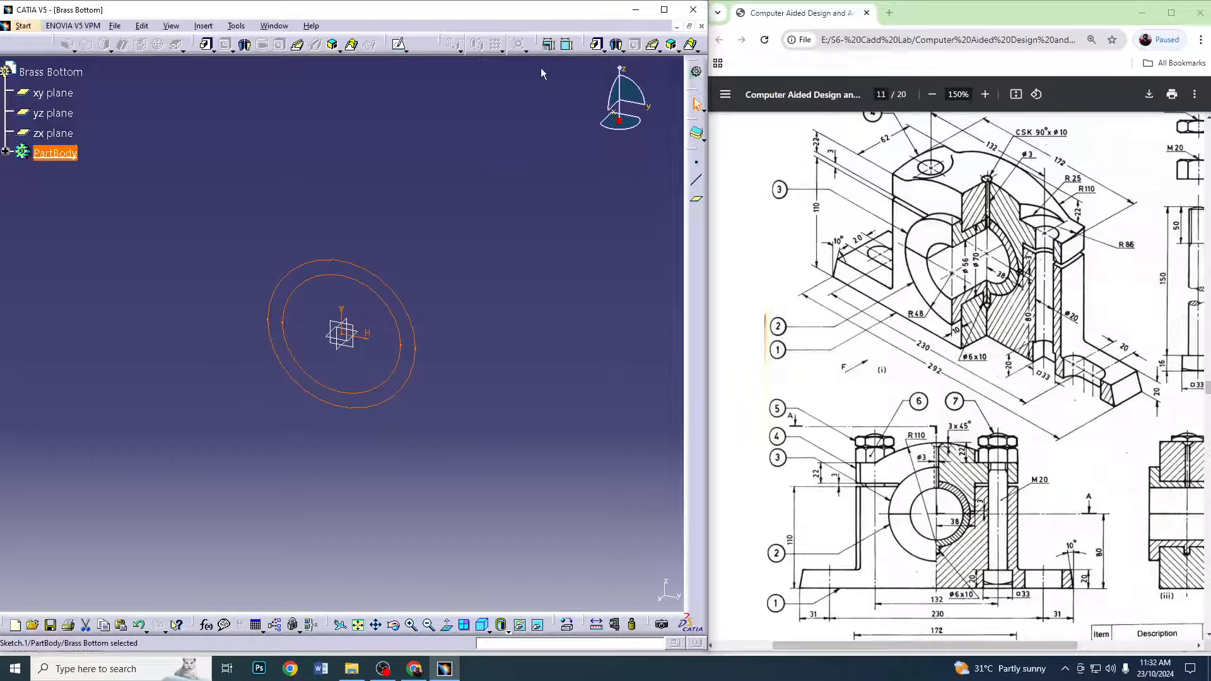
# Pad the ring profile 31 mm with mirrored extent to form the bush
pyautogui.click(206, 44)
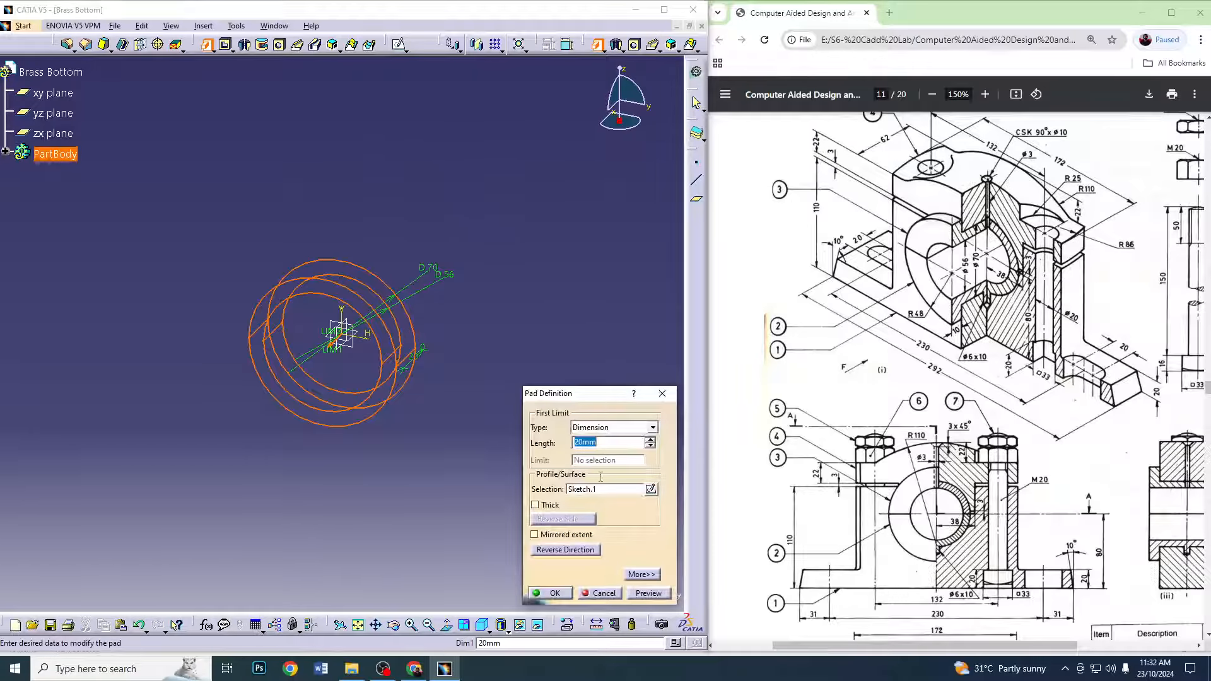
pyautogui.click(572, 533)
pyautogui.doubleClick(598, 442)
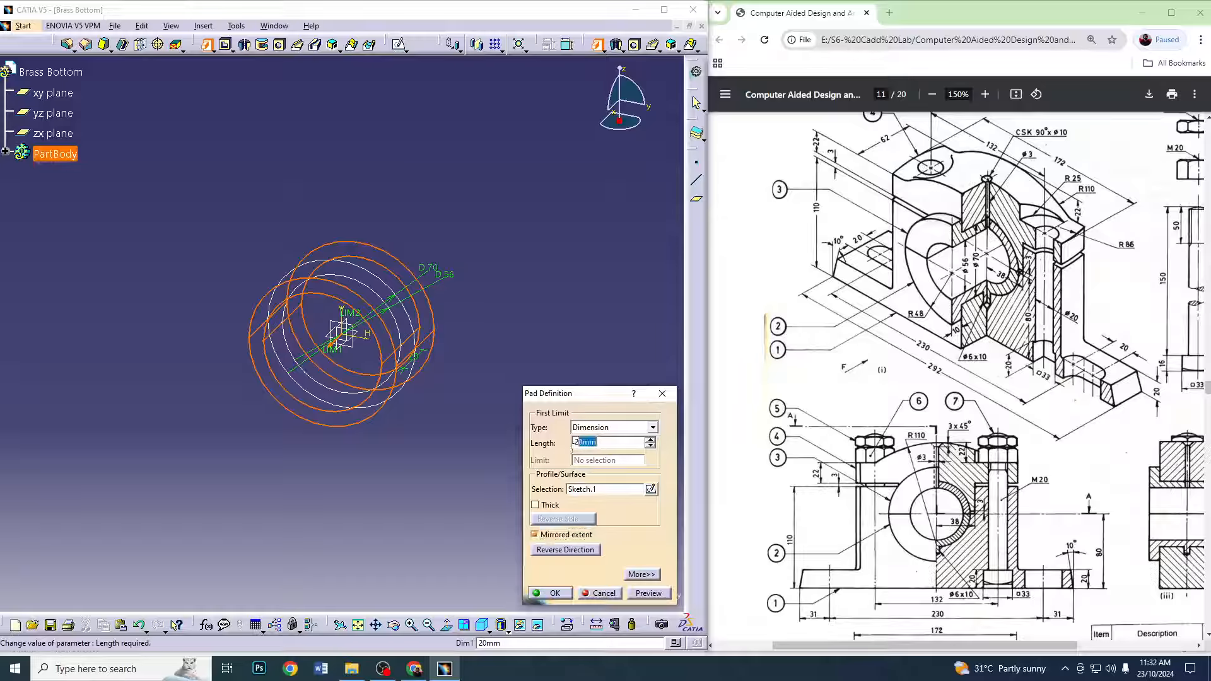
pyautogui.write('31')
pyautogui.press('Return')
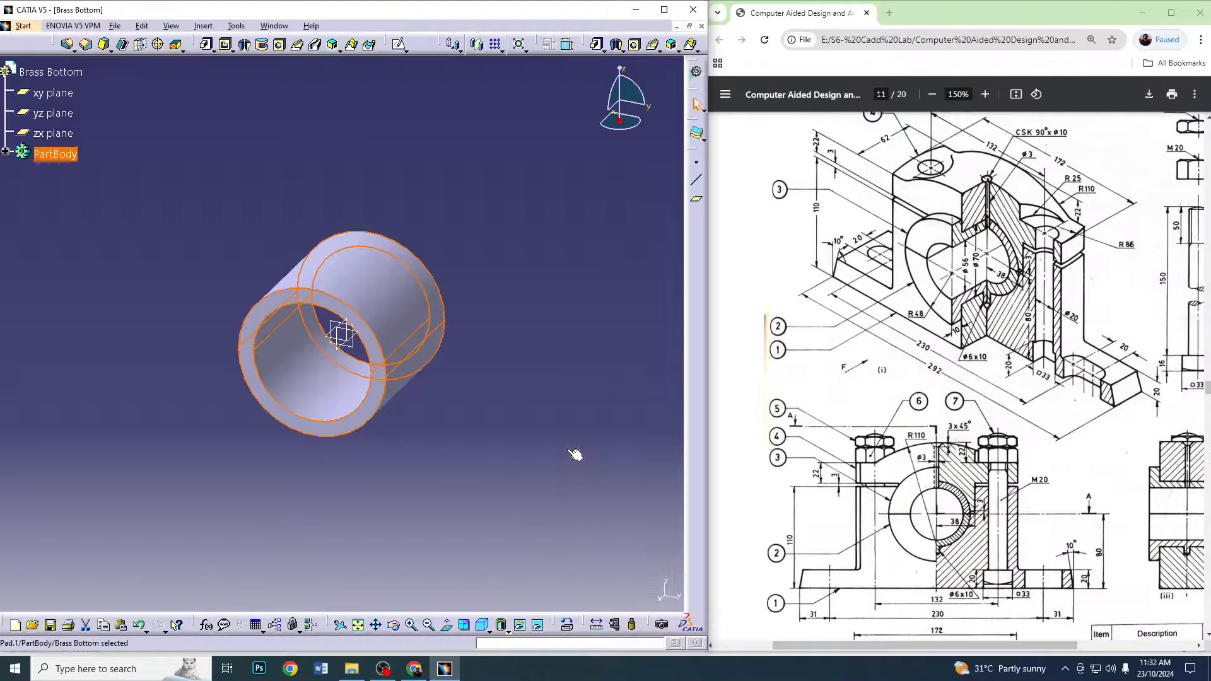
pyautogui.click(574, 396)
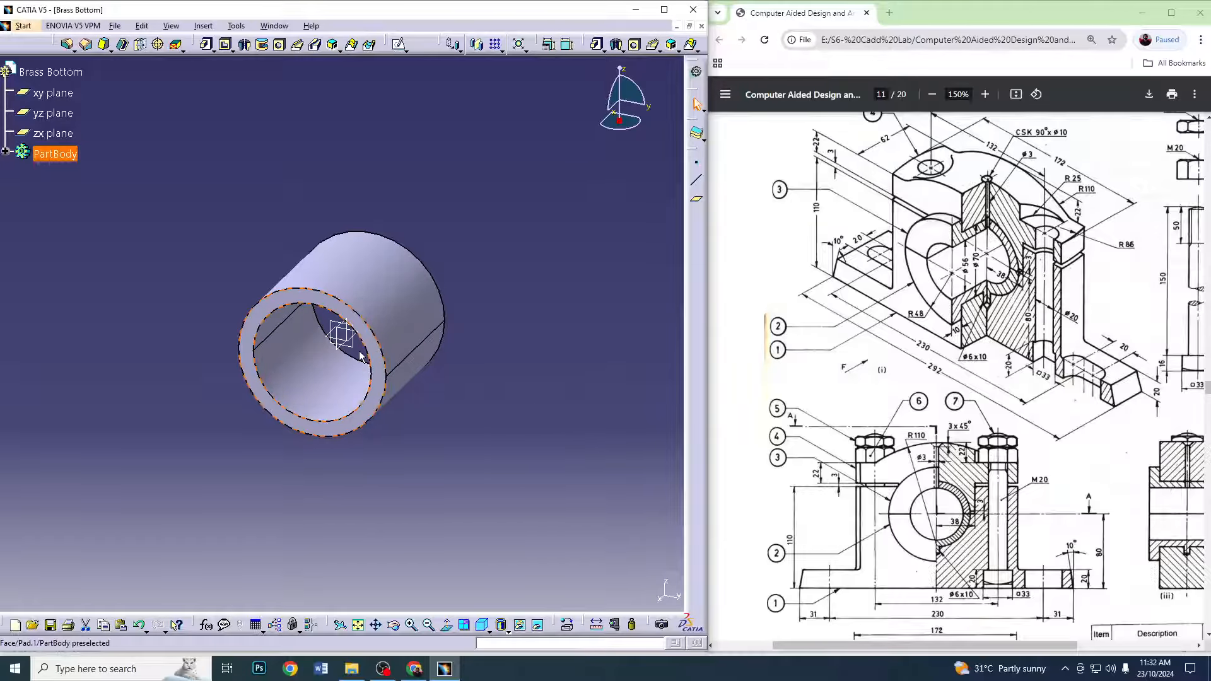
# Sketch two circles concentric with the bush on its front end face, about 105 mm and 78 mm in diameter
pyautogui.click(398, 44)
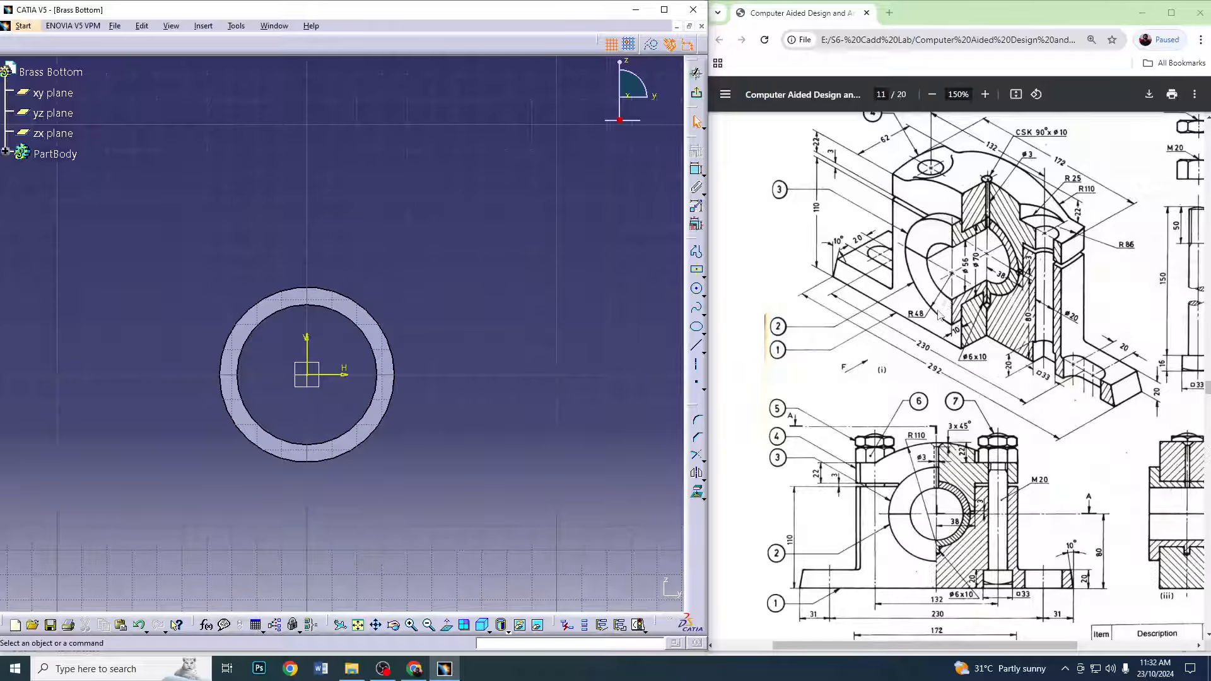
pyautogui.click(697, 289)
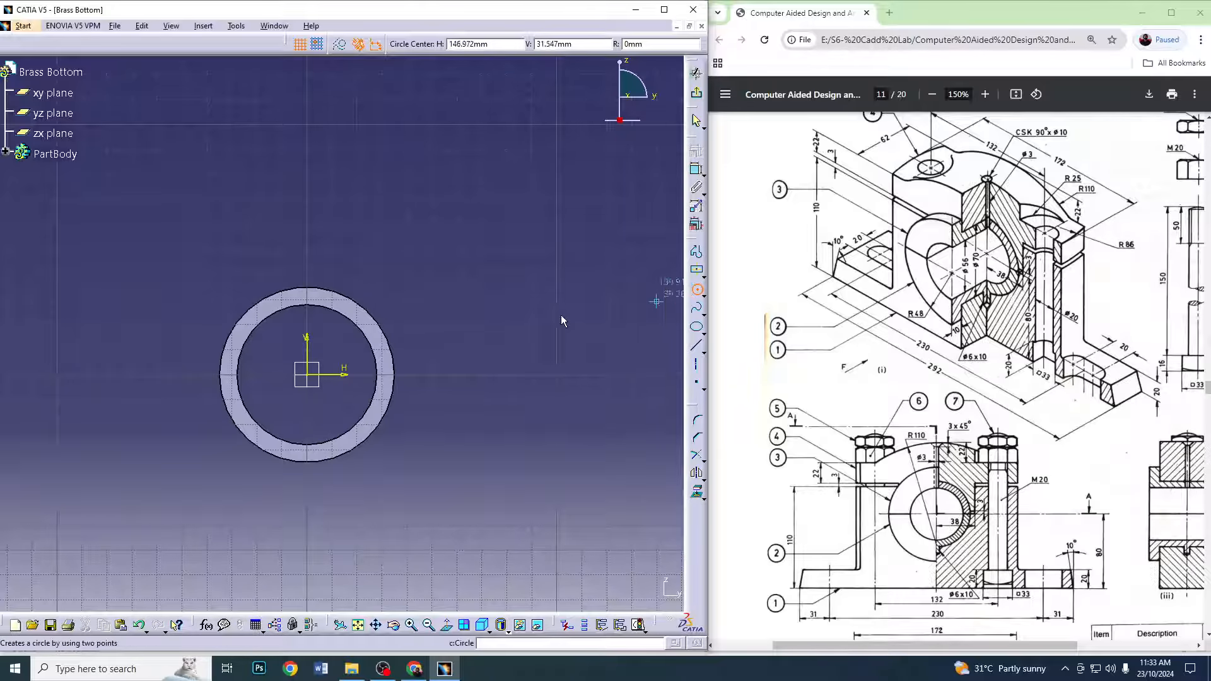
pyautogui.click(314, 376)
pyautogui.click(437, 399)
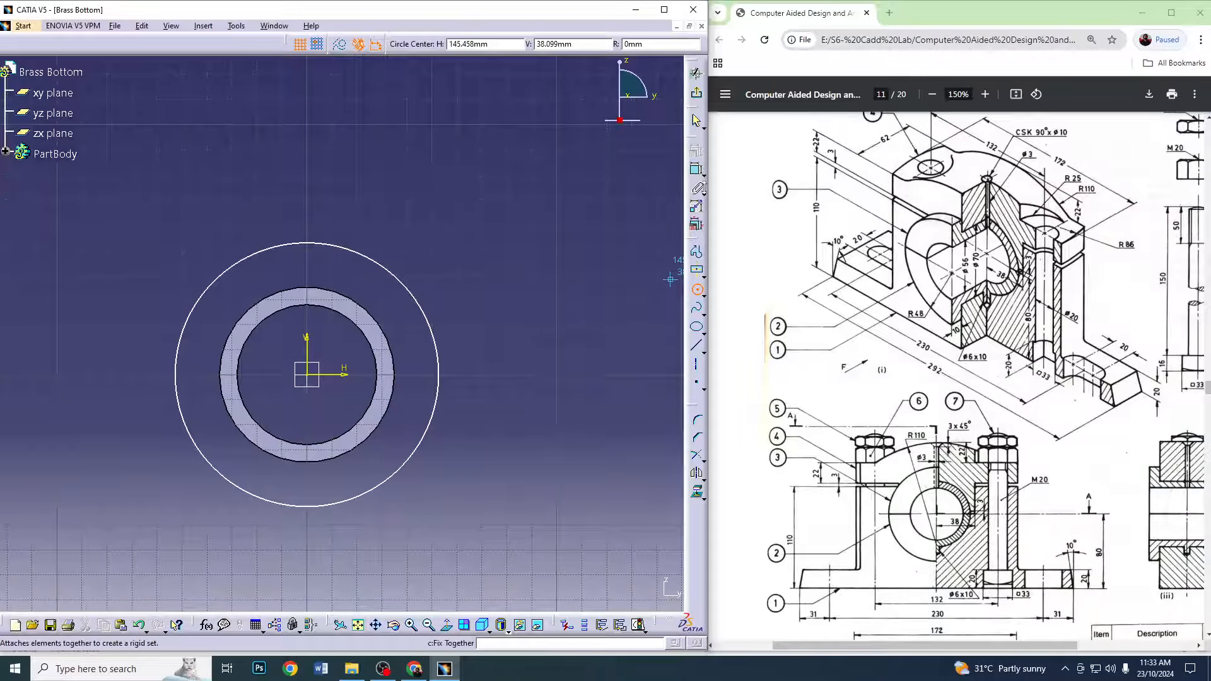
pyautogui.click(696, 169)
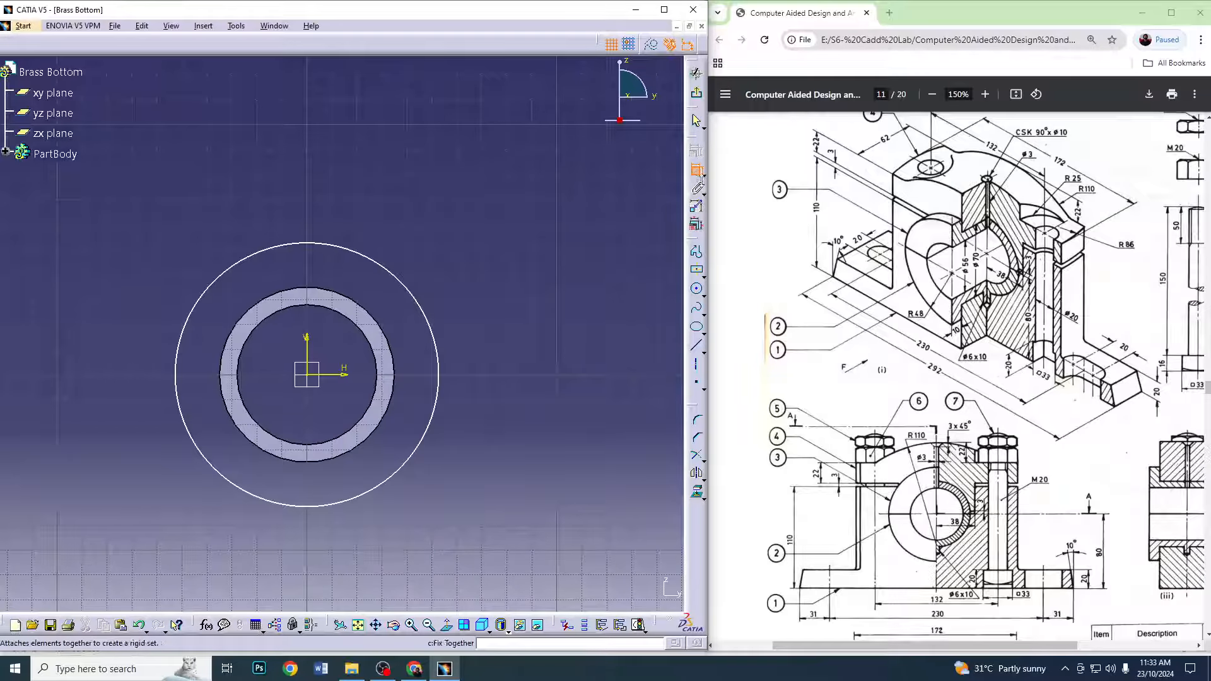
pyautogui.click(697, 290)
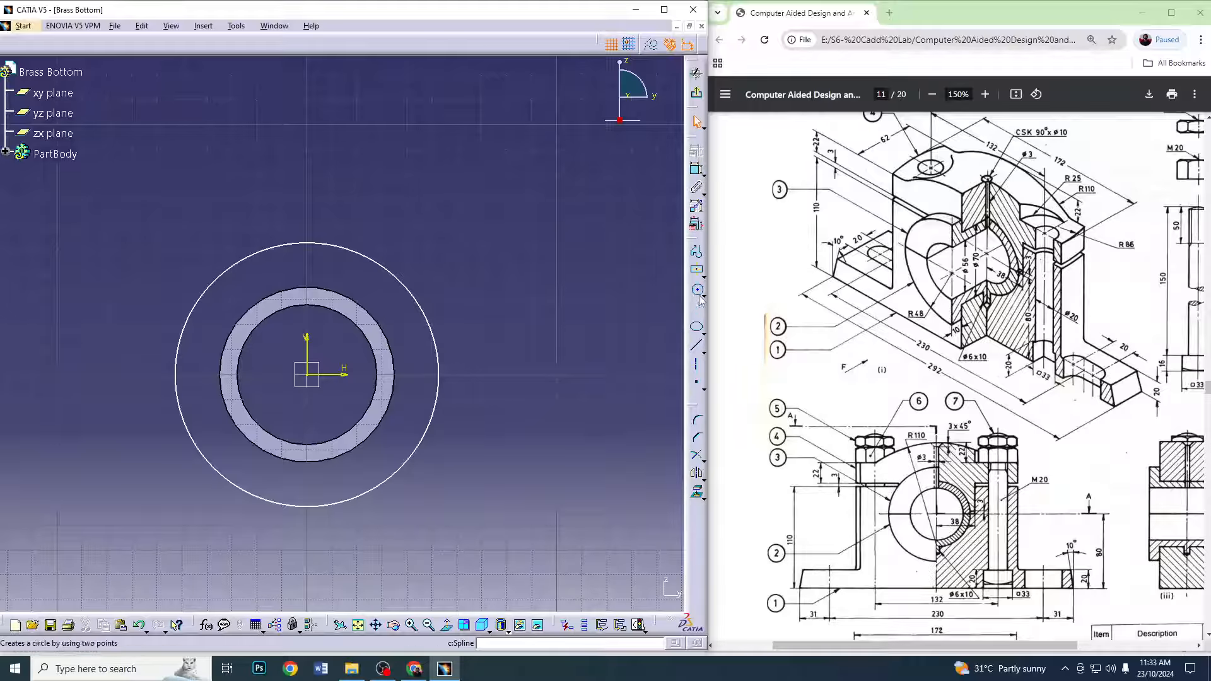
pyautogui.click(307, 375)
pyautogui.click(404, 377)
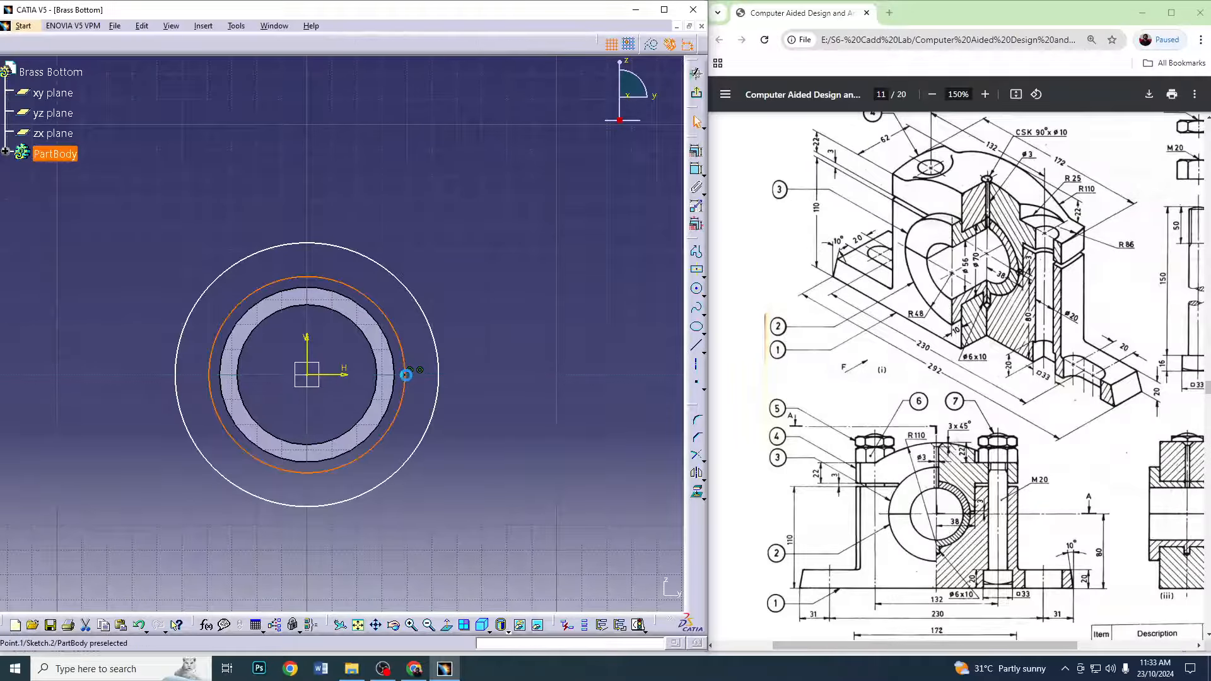
# Dimension the inner circle of the flange sketch with a diameter of 56 mm
pyautogui.click(698, 168)
pyautogui.click(704, 173)
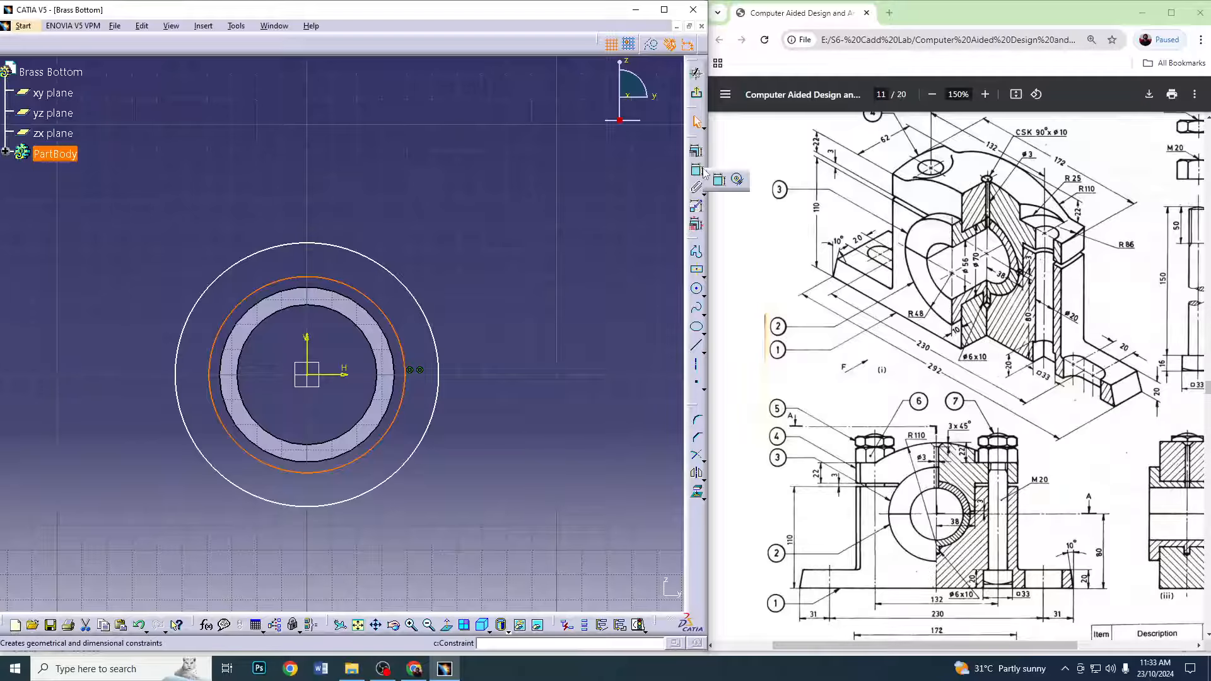
pyautogui.moveTo(713, 169); pyautogui.dragTo(701, 172)
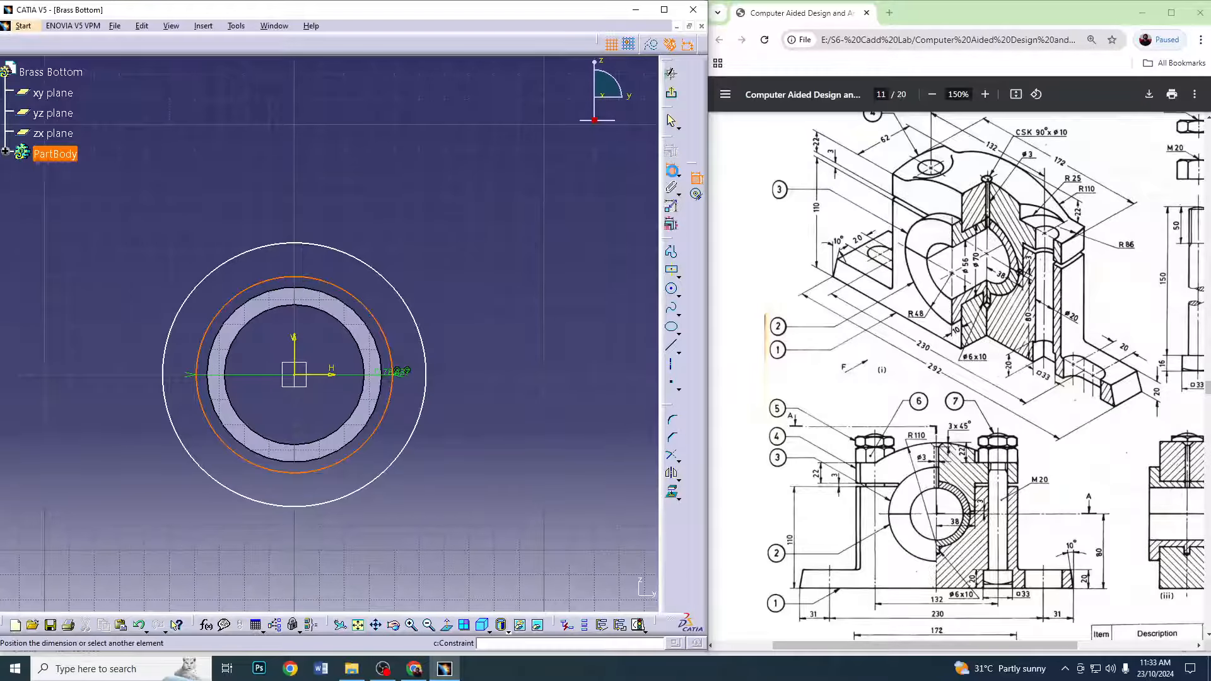
pyautogui.click(391, 374)
pyautogui.doubleClick(441, 231)
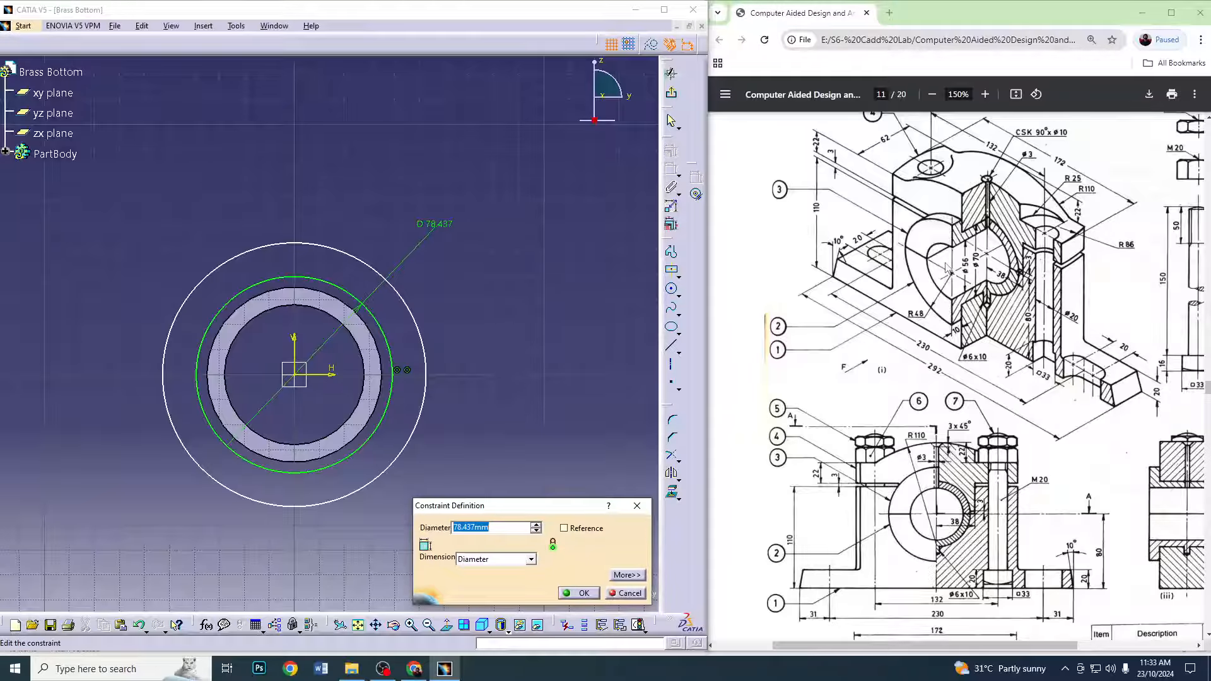
pyautogui.press('Return')
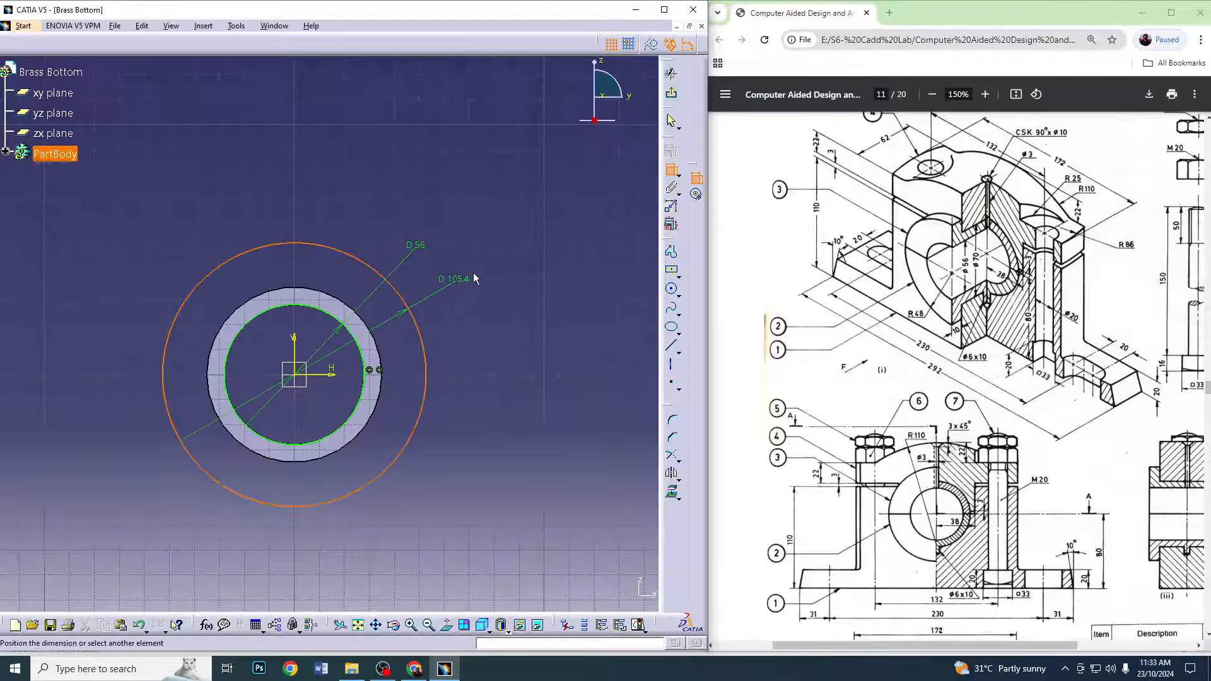
# Dimension the outer circle of the flange sketch as a radius of 48 mm and exit the sketch
pyautogui.click(409, 309)
pyautogui.click(483, 266)
pyautogui.doubleClick(483, 266)
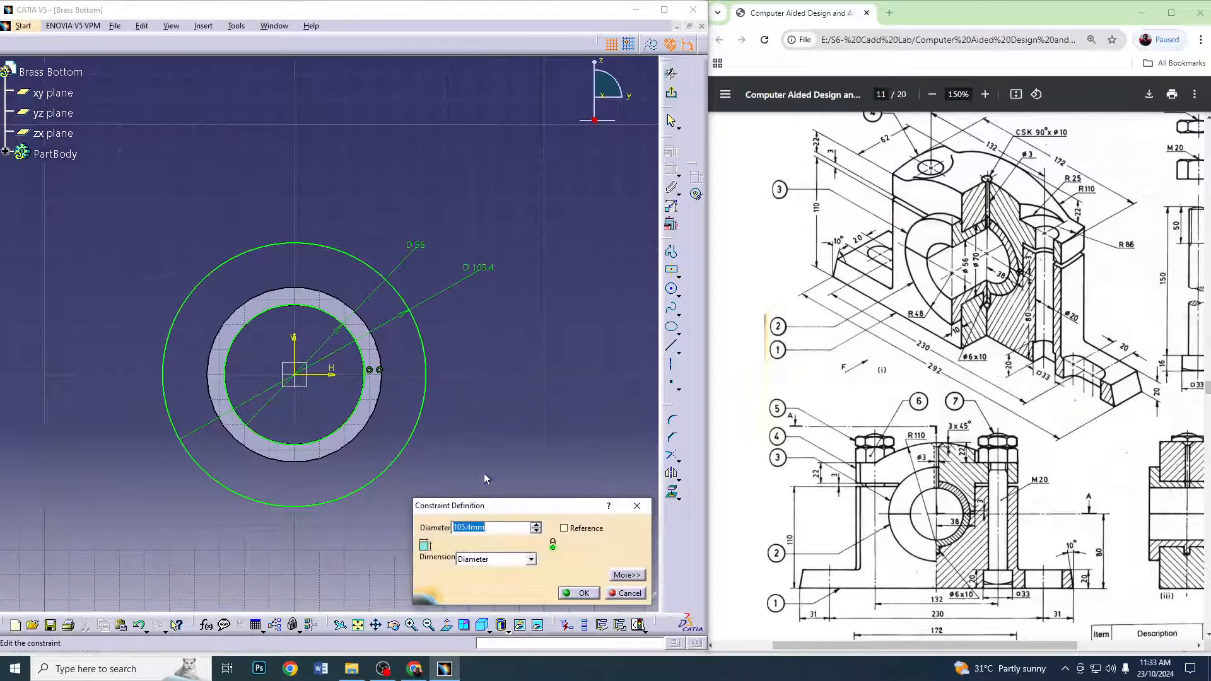
pyautogui.click(479, 560)
pyautogui.click(480, 570)
pyautogui.moveTo(491, 529); pyautogui.dragTo(398, 520)
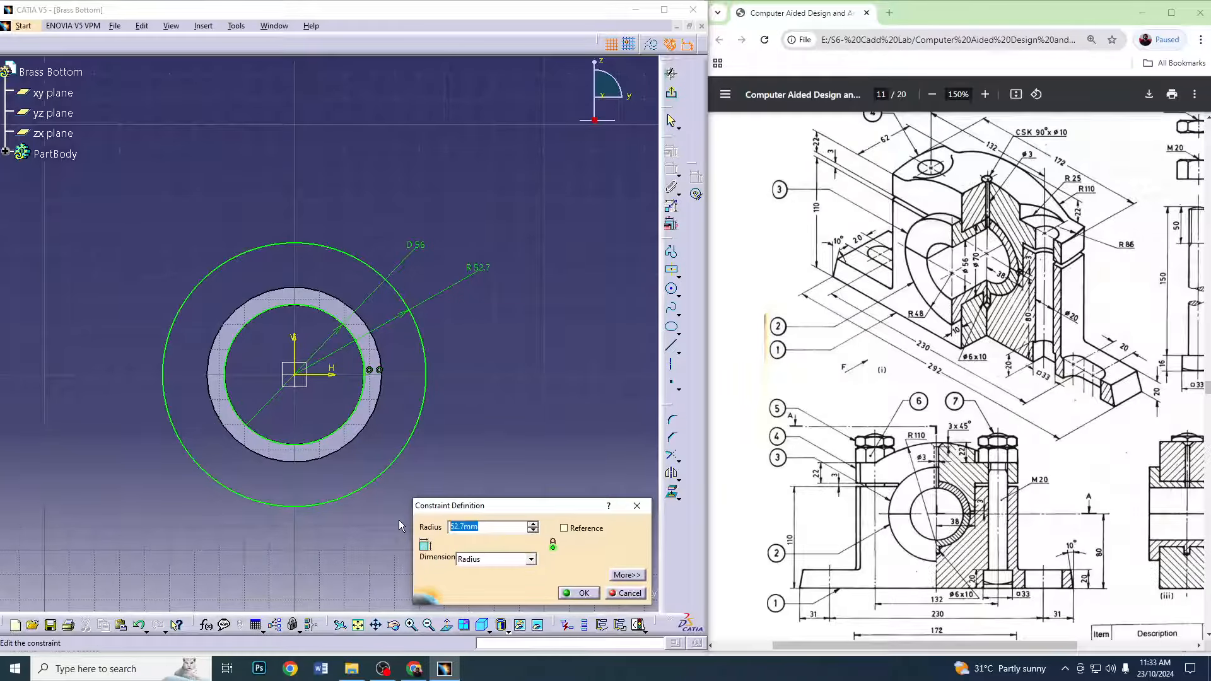
pyautogui.write('48')
pyautogui.press('Return')
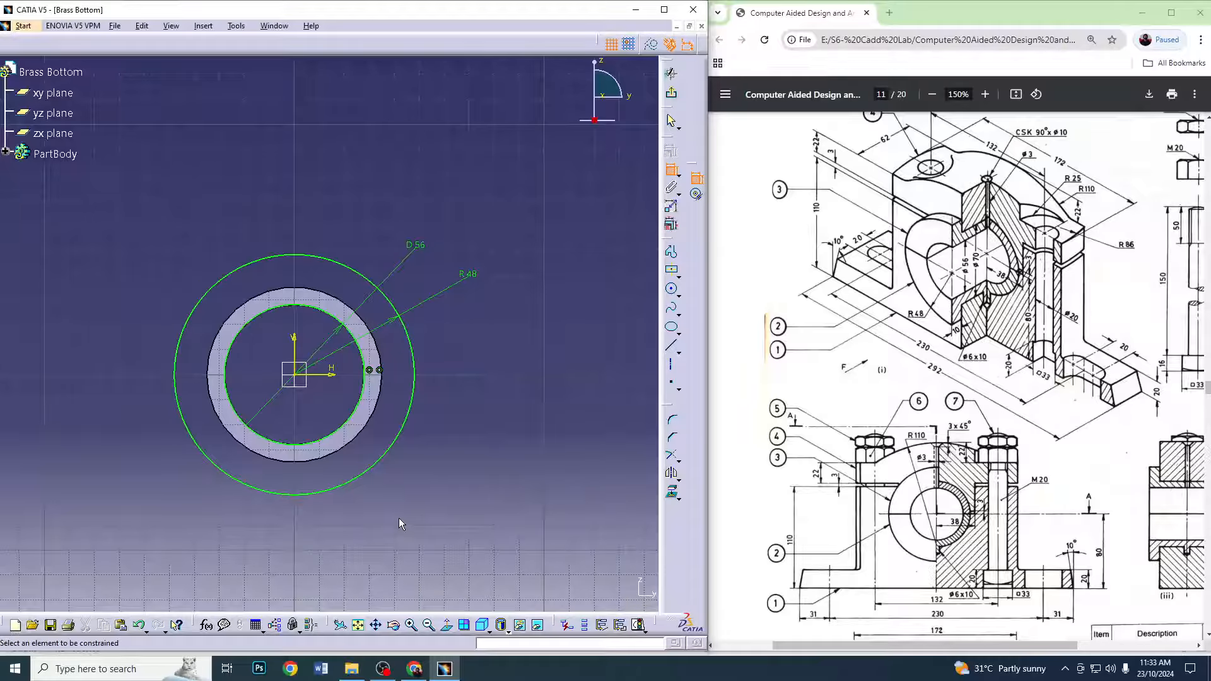
pyautogui.click(671, 92)
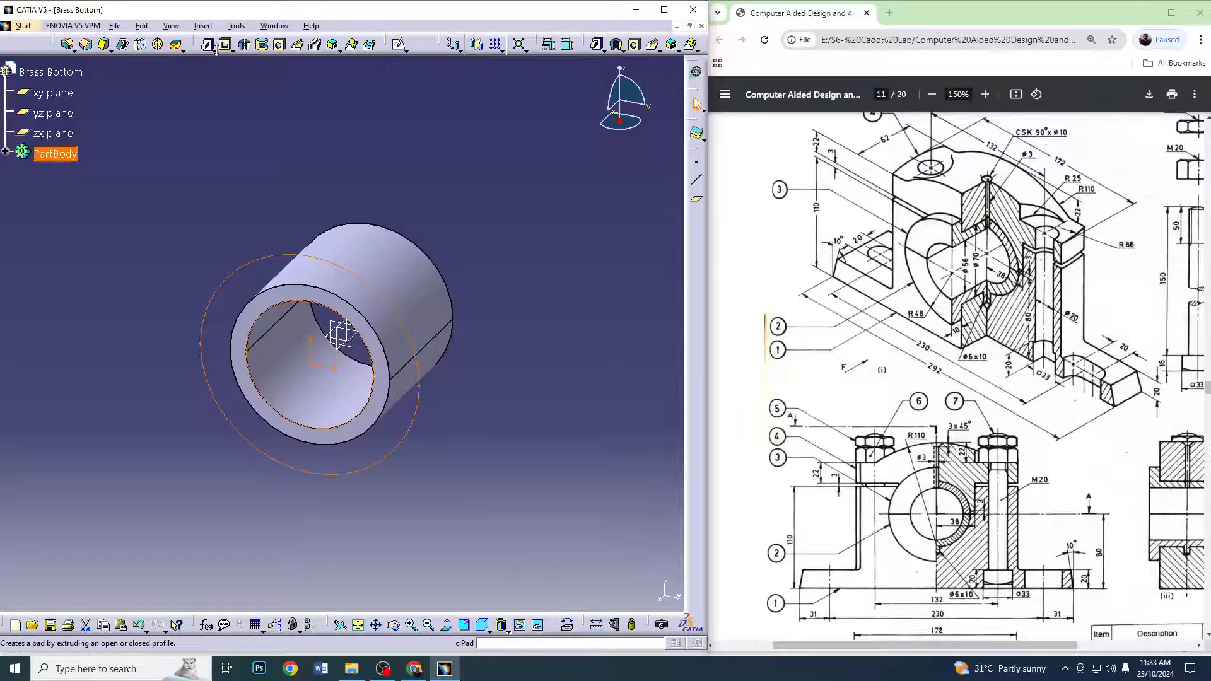
# Pad the flange profile 10 mm outward from the bush's front end
pyautogui.click(208, 44)
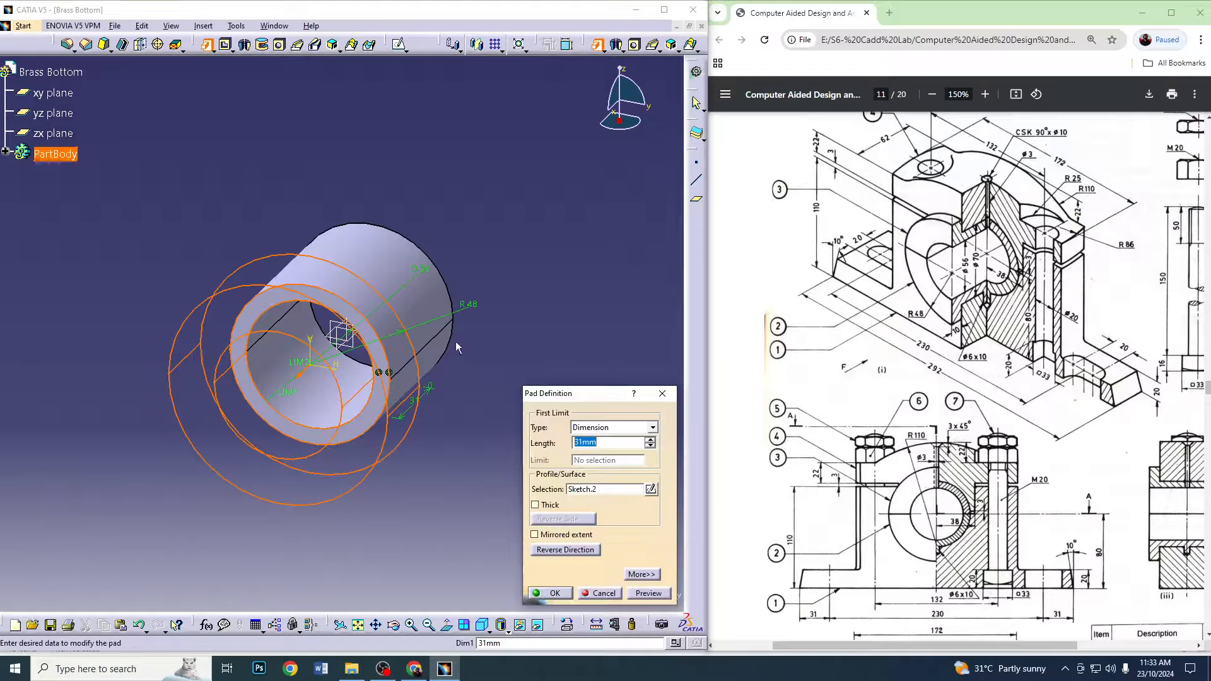
pyautogui.write('10')
pyautogui.press('Return')
pyautogui.click(581, 445)
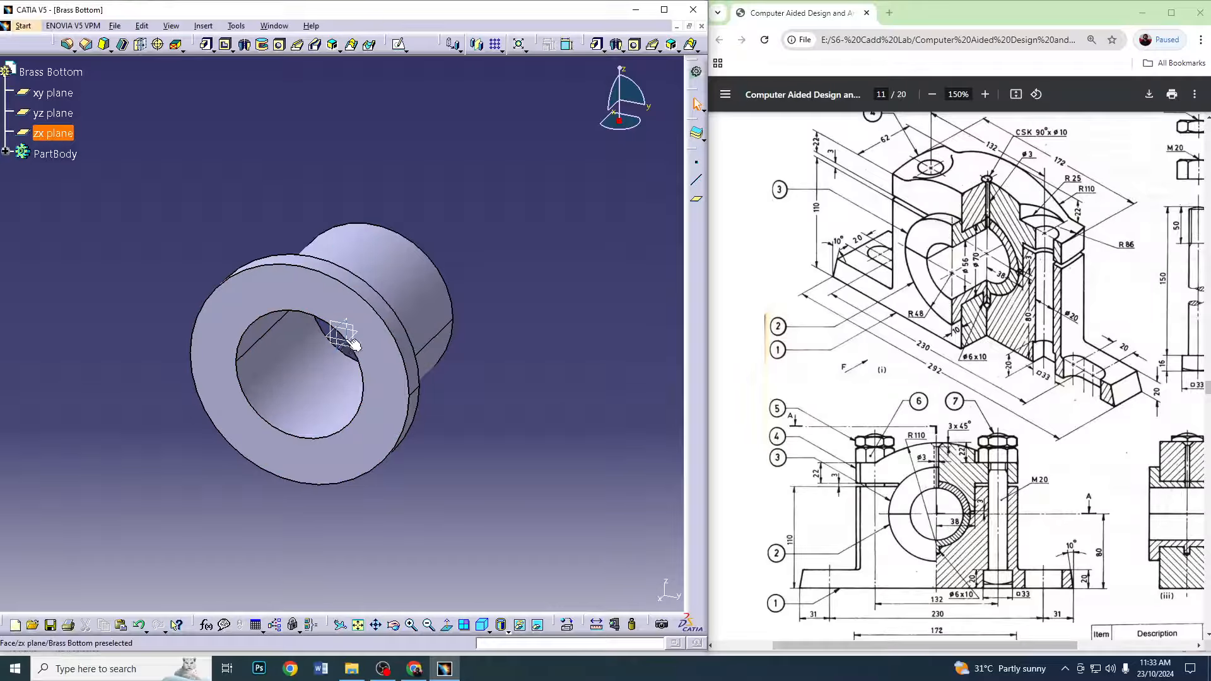
pyautogui.moveTo(397, 315); pyautogui.dragTo(513, 418, button='middle')
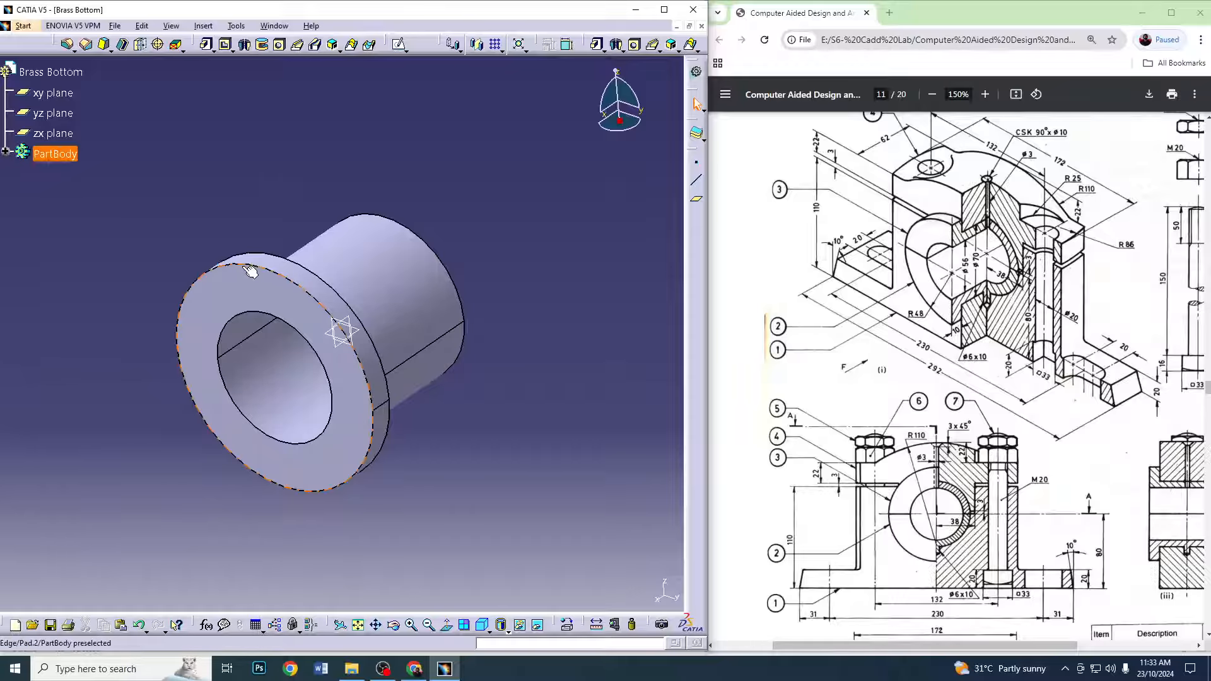
pyautogui.moveTo(418, 438); pyautogui.dragTo(213, 450, button='middle')
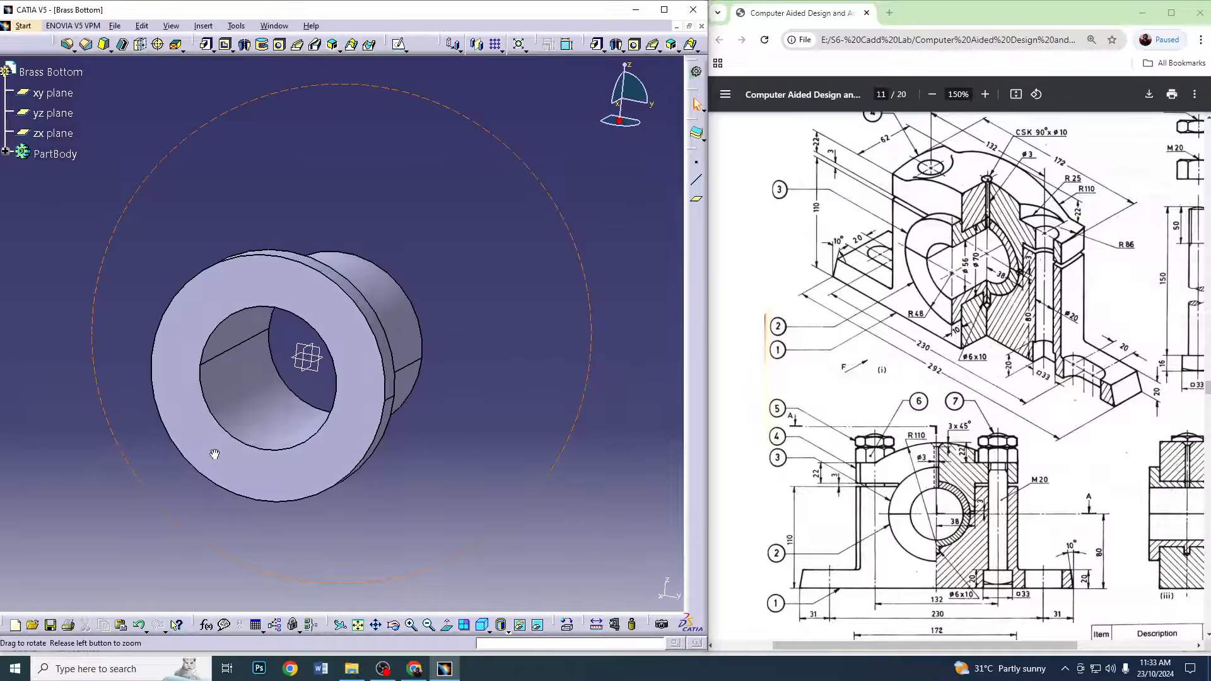
# Mirror the flange pad about the yz plane to add a matching flange at the bush's opposite end
pyautogui.click(5, 151)
pyautogui.click(61, 214)
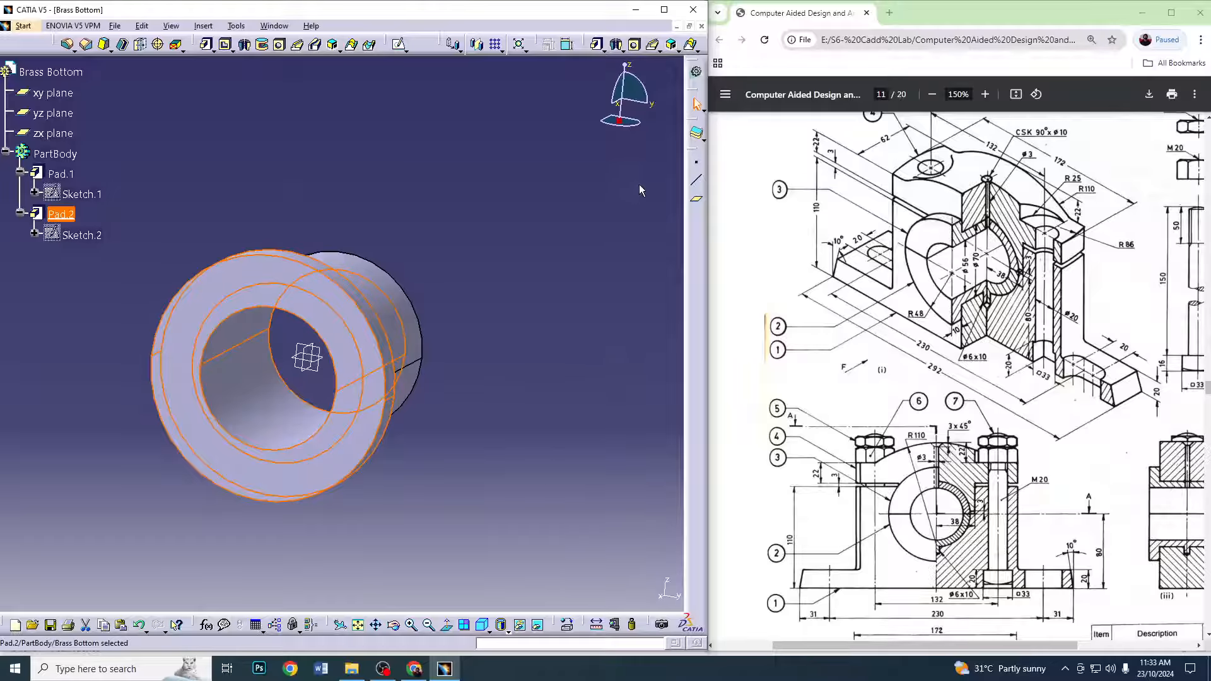
pyautogui.click(477, 43)
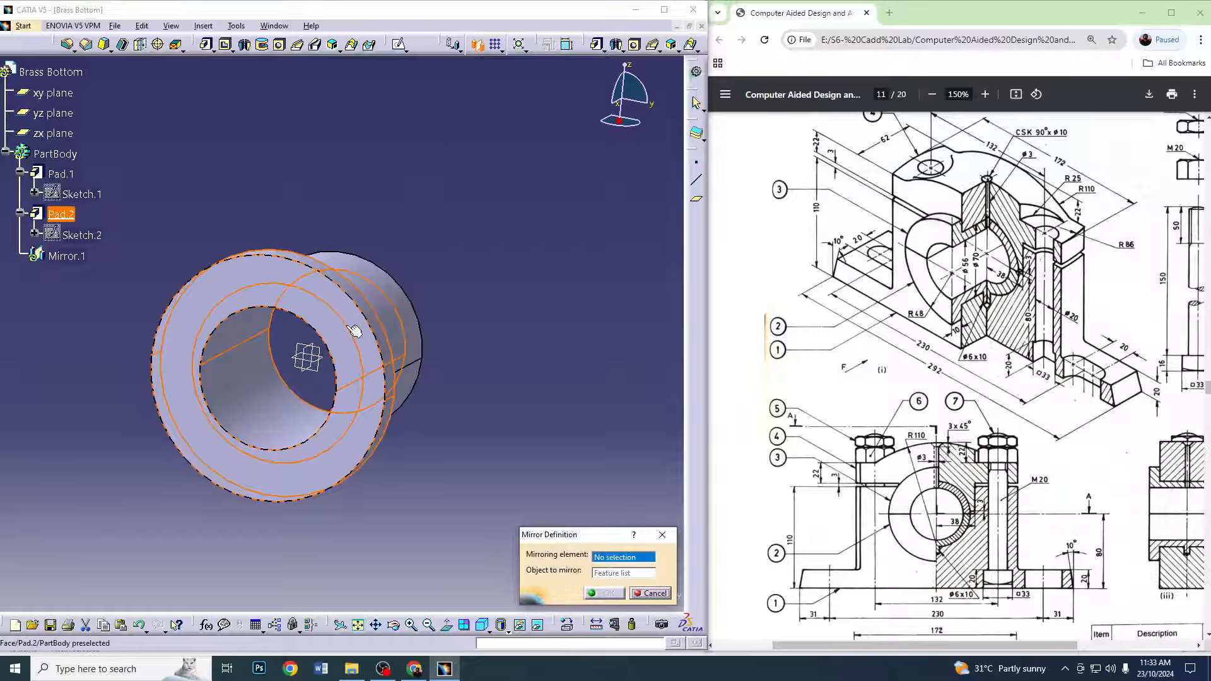
pyautogui.click(313, 352)
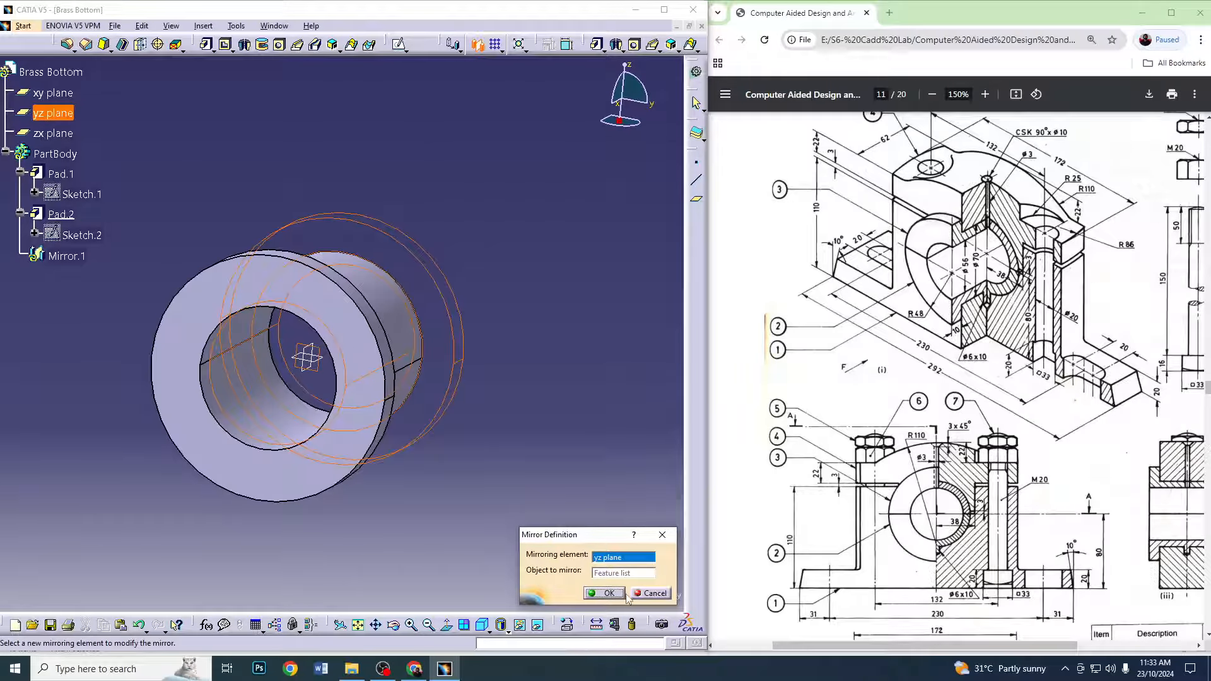
pyautogui.click(625, 594)
# Sketch a circle of about 4.7 mm radius centred on the origin on the xy plane
pyautogui.moveTo(495, 273); pyautogui.dragTo(442, 305, button='middle')
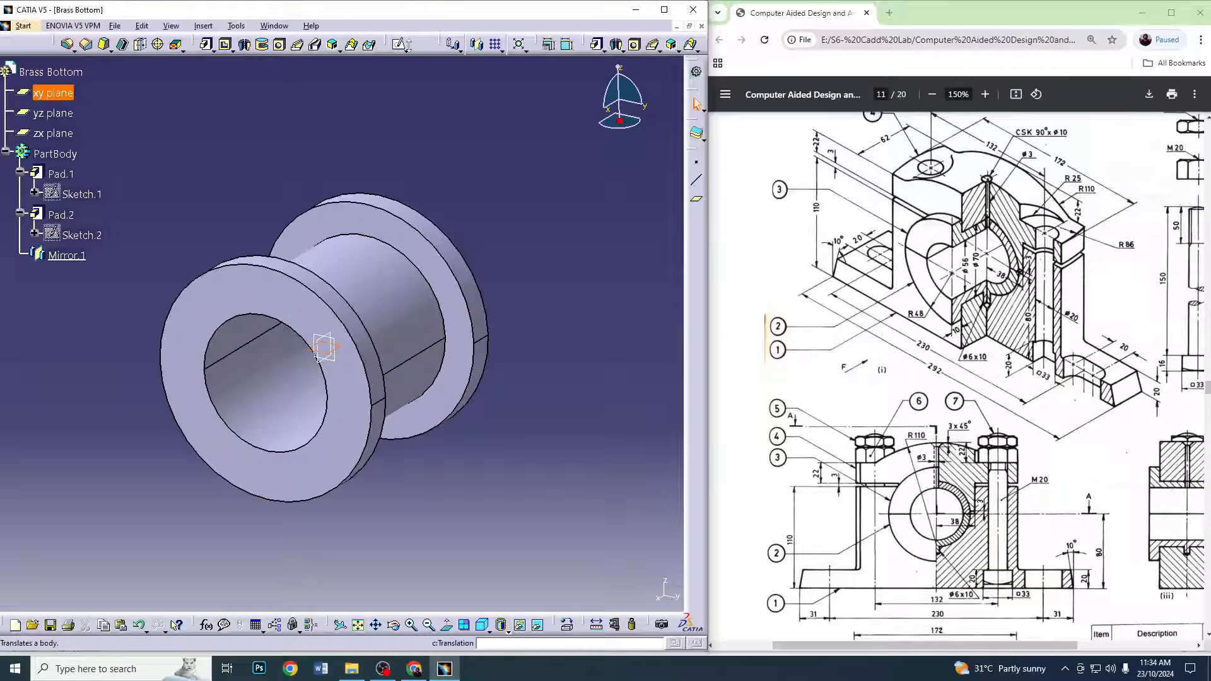
pyautogui.click(399, 50)
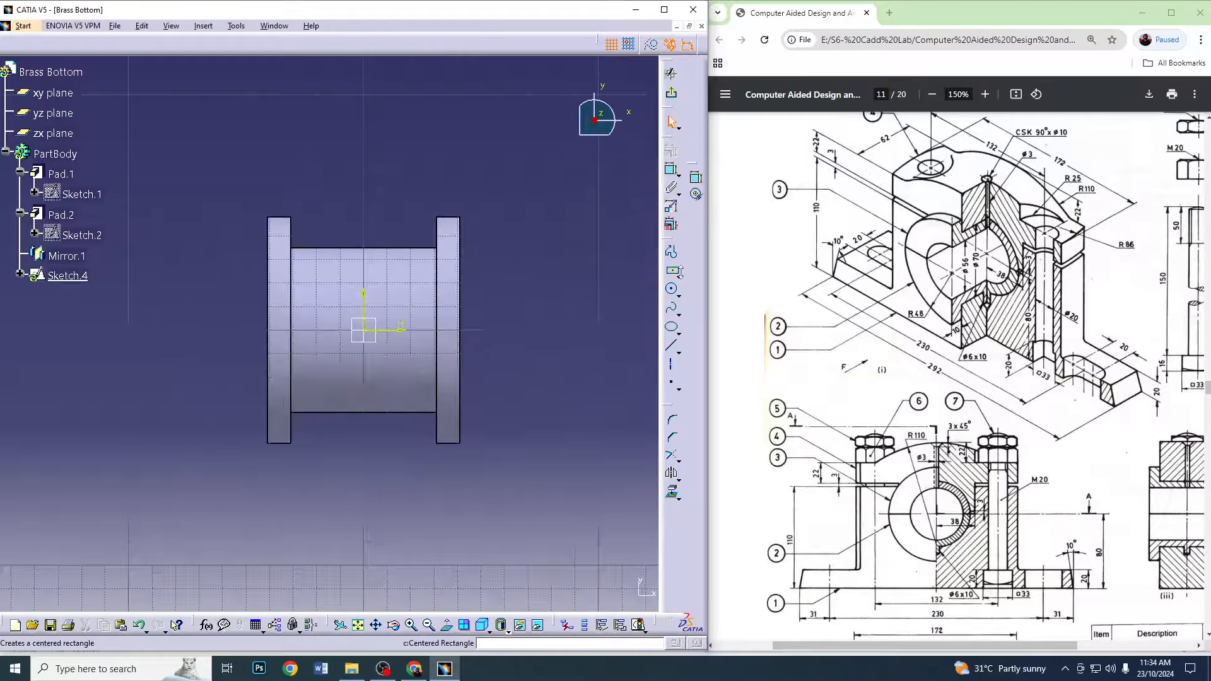
pyautogui.click(672, 290)
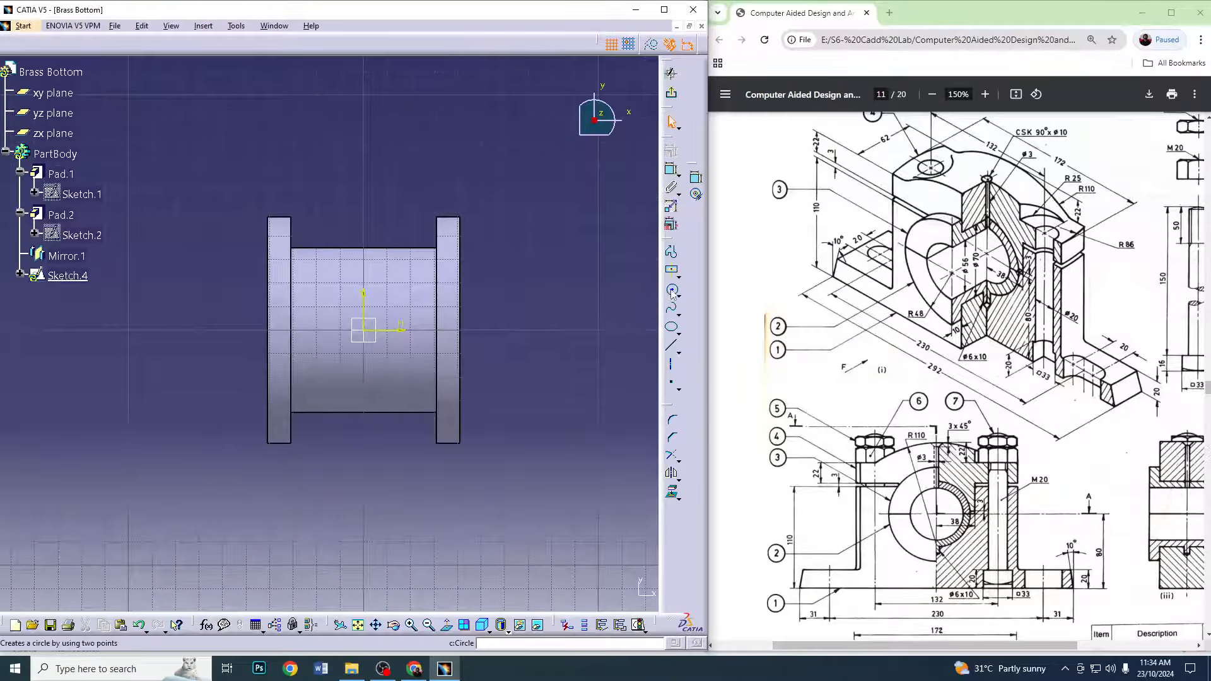
pyautogui.click(363, 329)
pyautogui.click(374, 330)
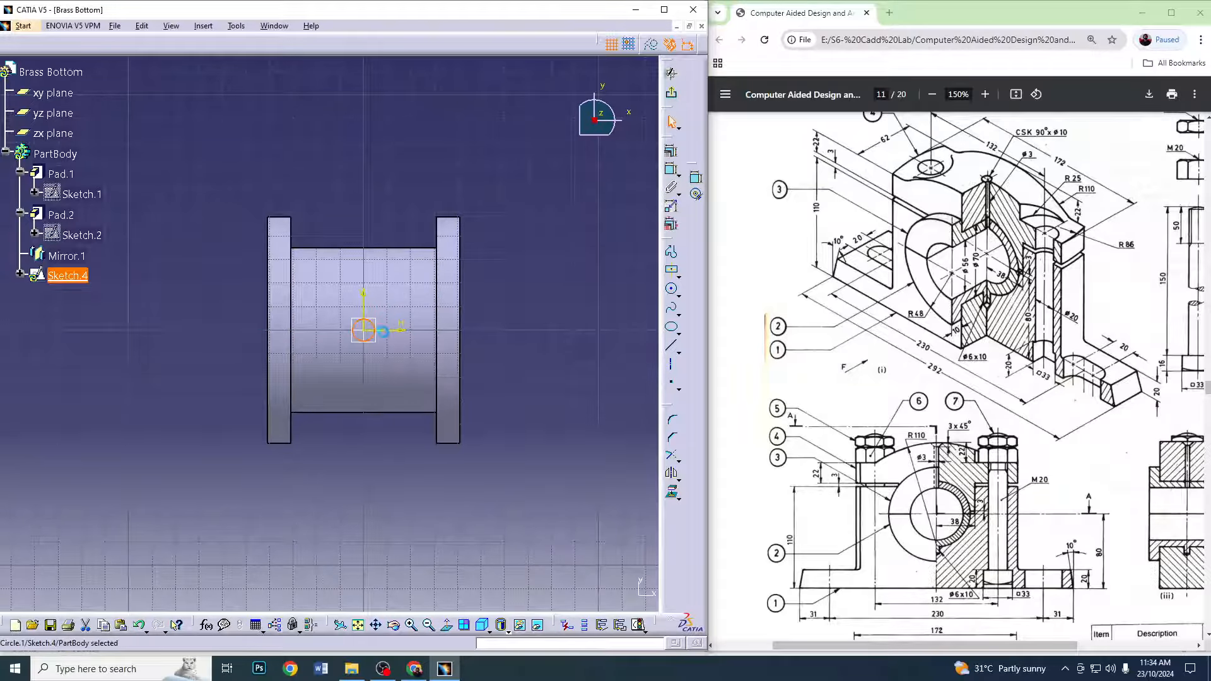
# Dimension the oil hole circle with a radius of 1.5 mm and exit the sketch
pyautogui.click(669, 172)
pyautogui.click(409, 175)
pyautogui.doubleClick(409, 174)
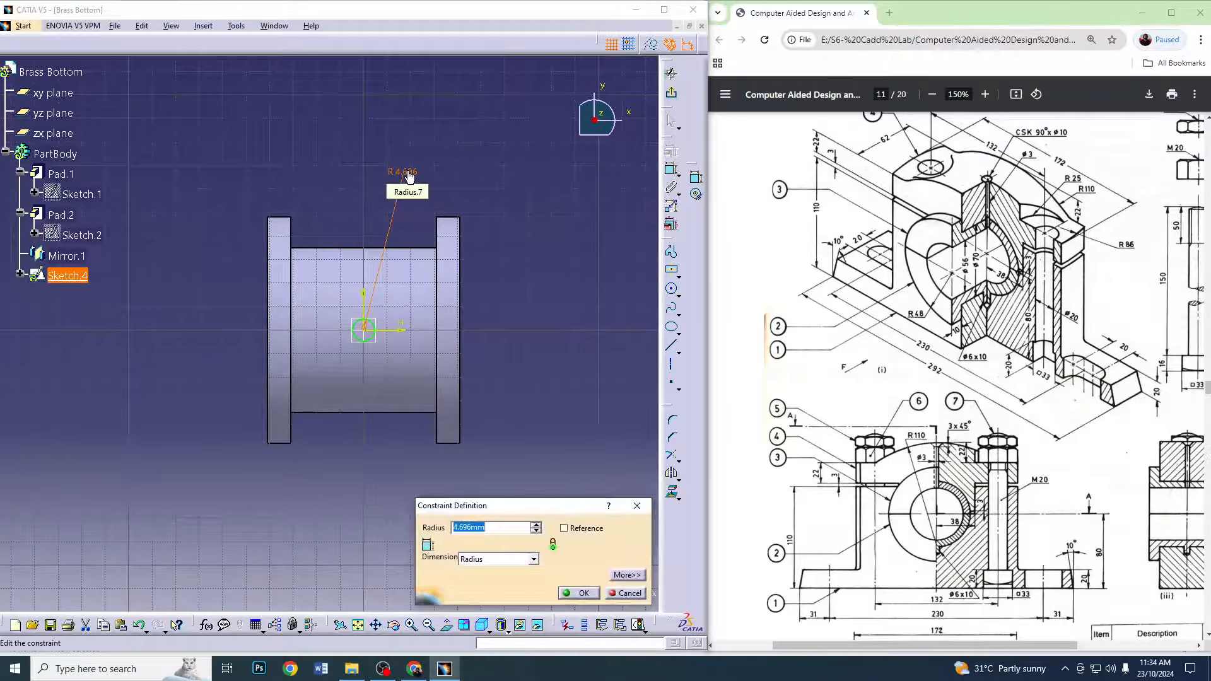
pyautogui.write('1.5')
pyautogui.press('Return')
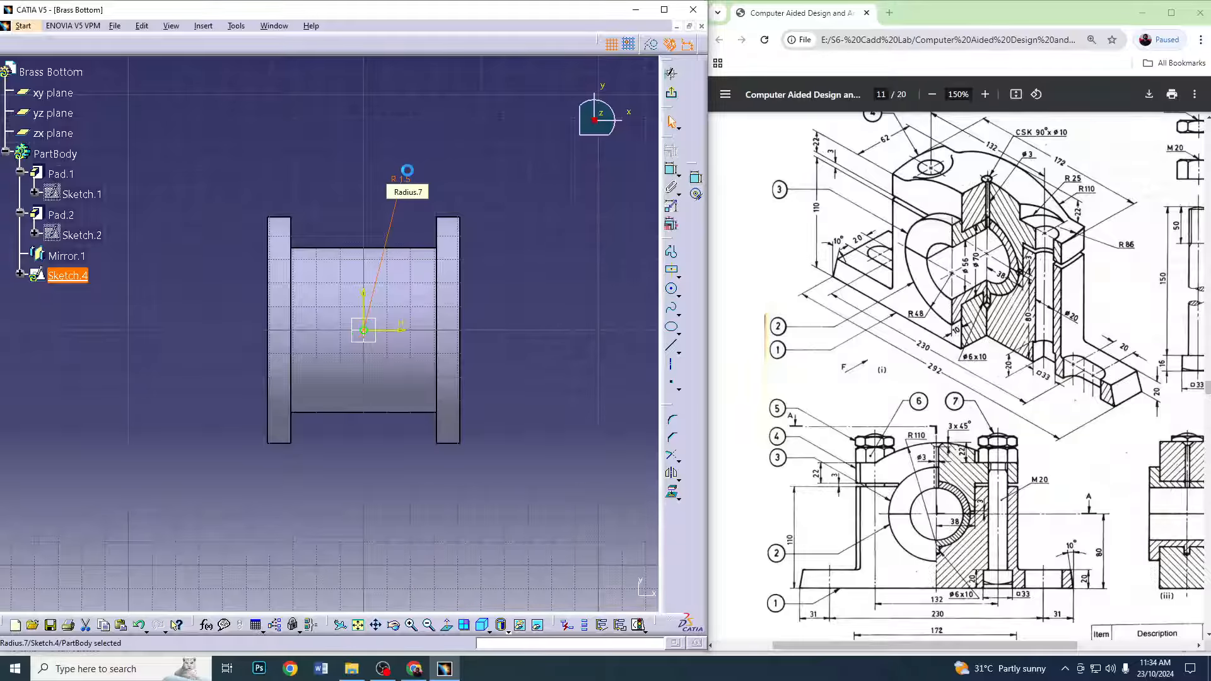
pyautogui.click(671, 92)
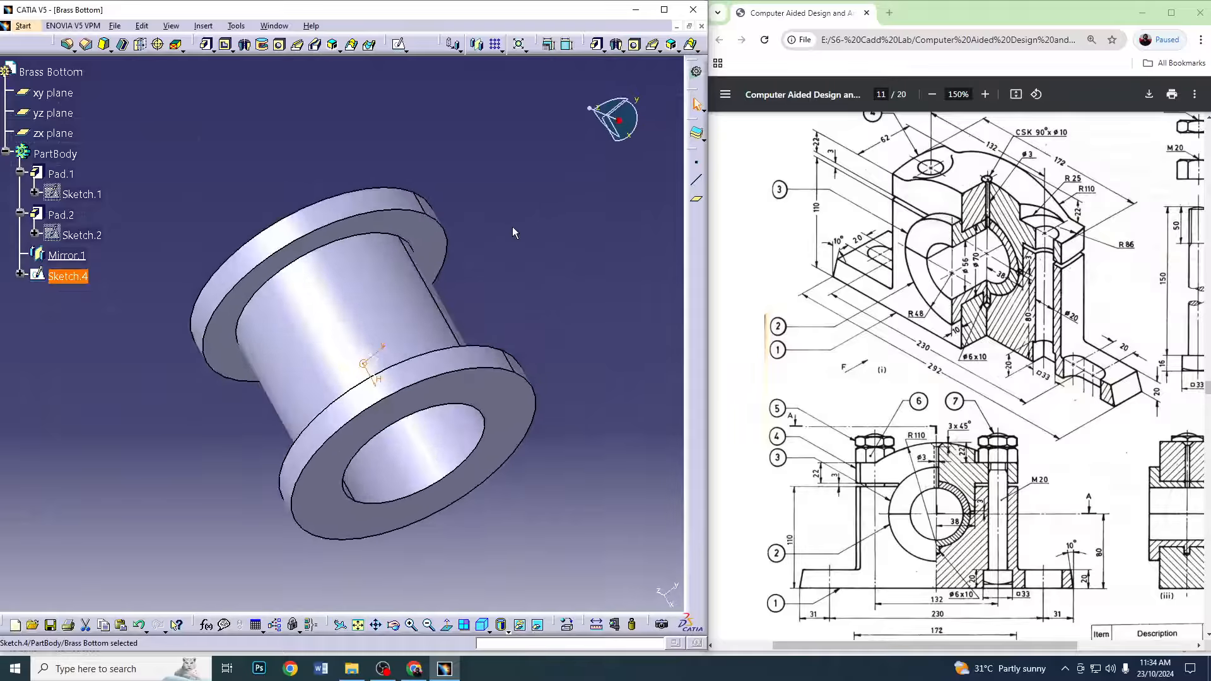
# Pocket the small circle through the bush wall with the limit type Up to last
pyautogui.click(226, 44)
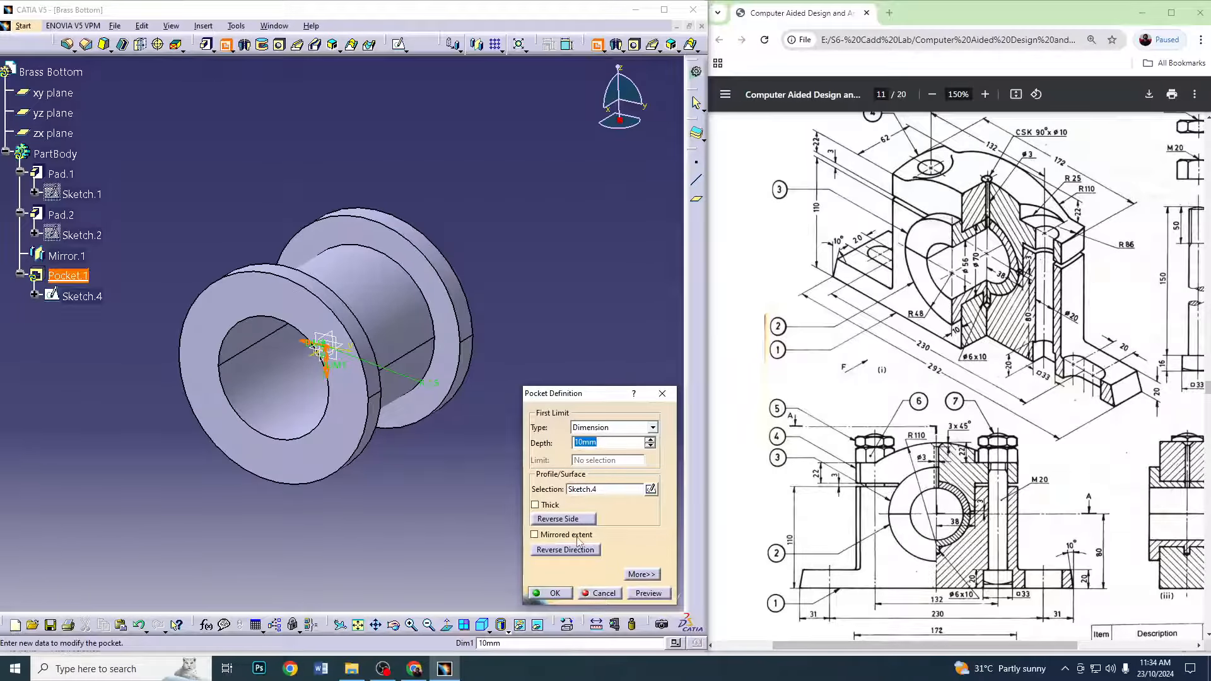
pyautogui.click(611, 427)
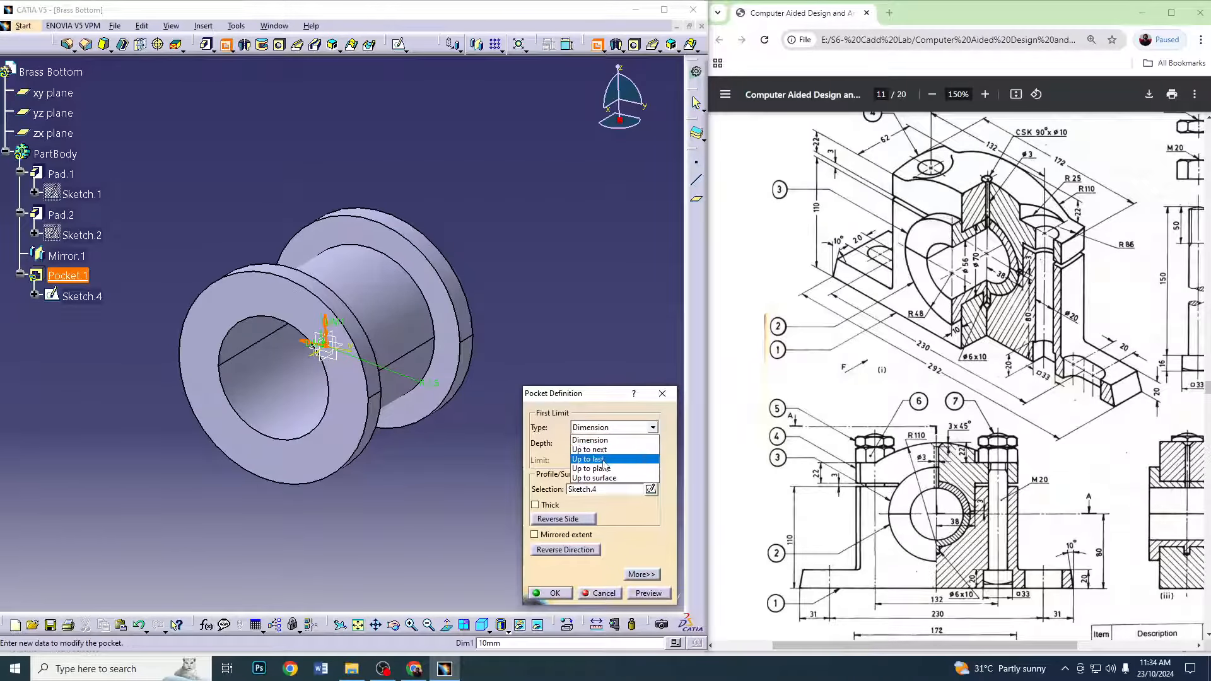
pyautogui.click(603, 460)
pyautogui.click(553, 594)
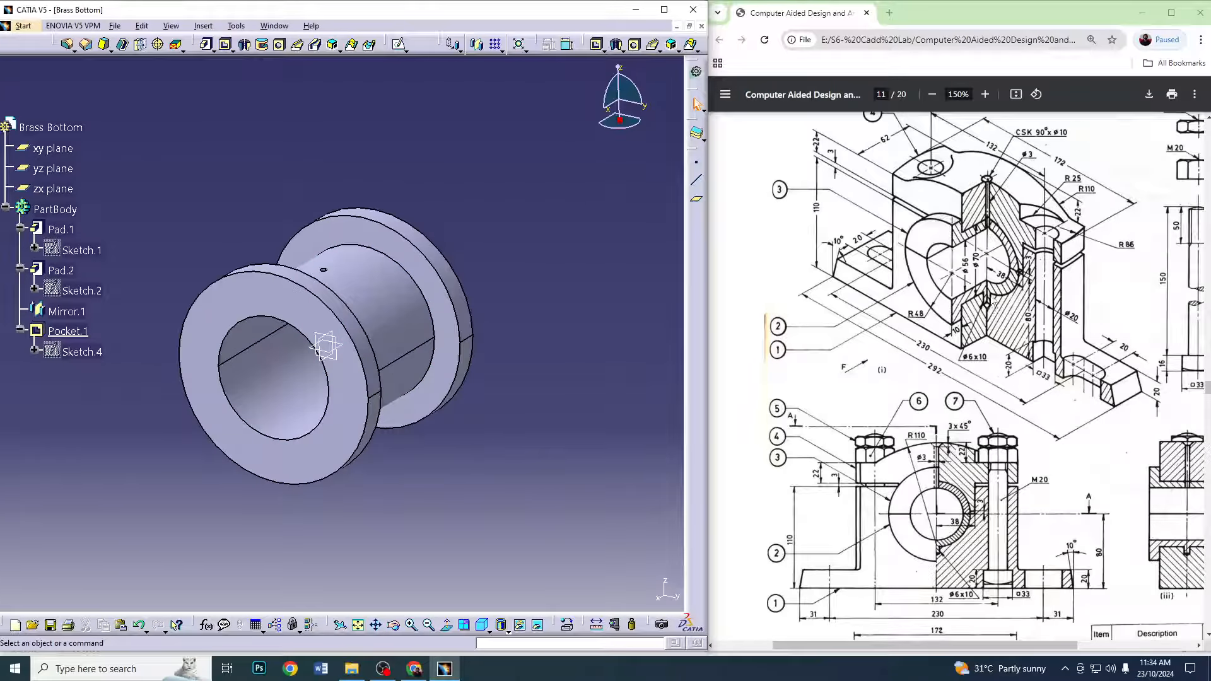
# On the yz plane, sketch a narrow rectangle about 4 mm wide and 15 mm tall below the bore, with one side on the vertical axis
pyautogui.click(341, 342)
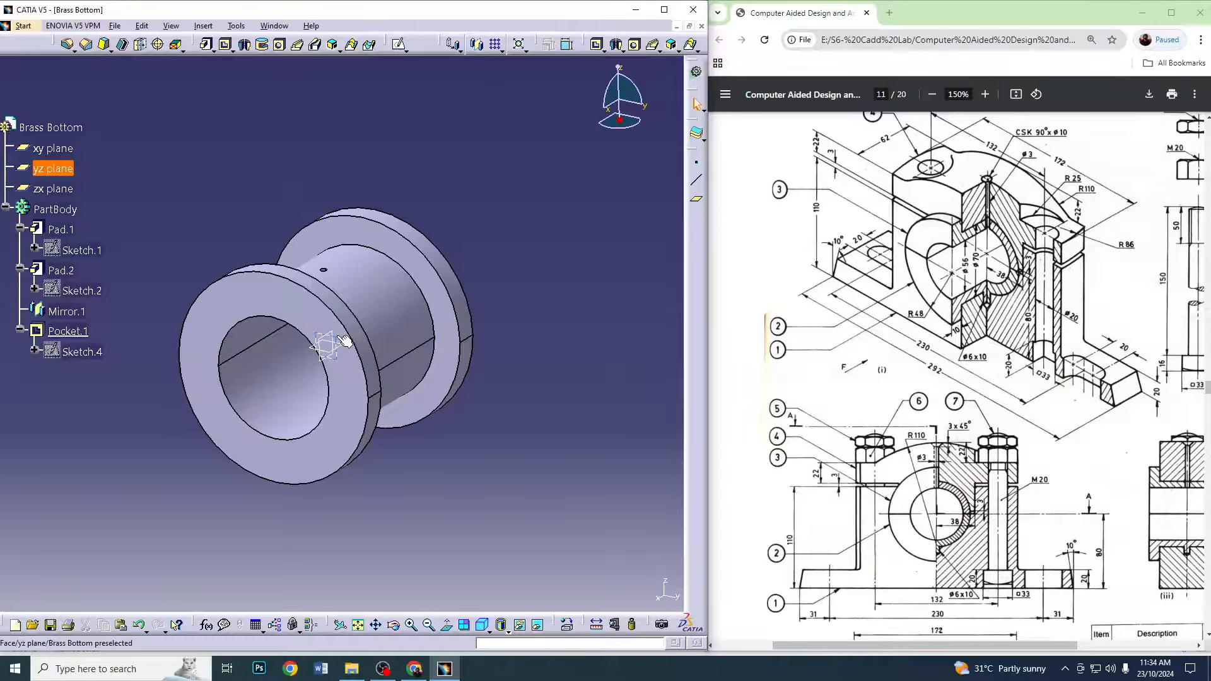
pyautogui.click(697, 104)
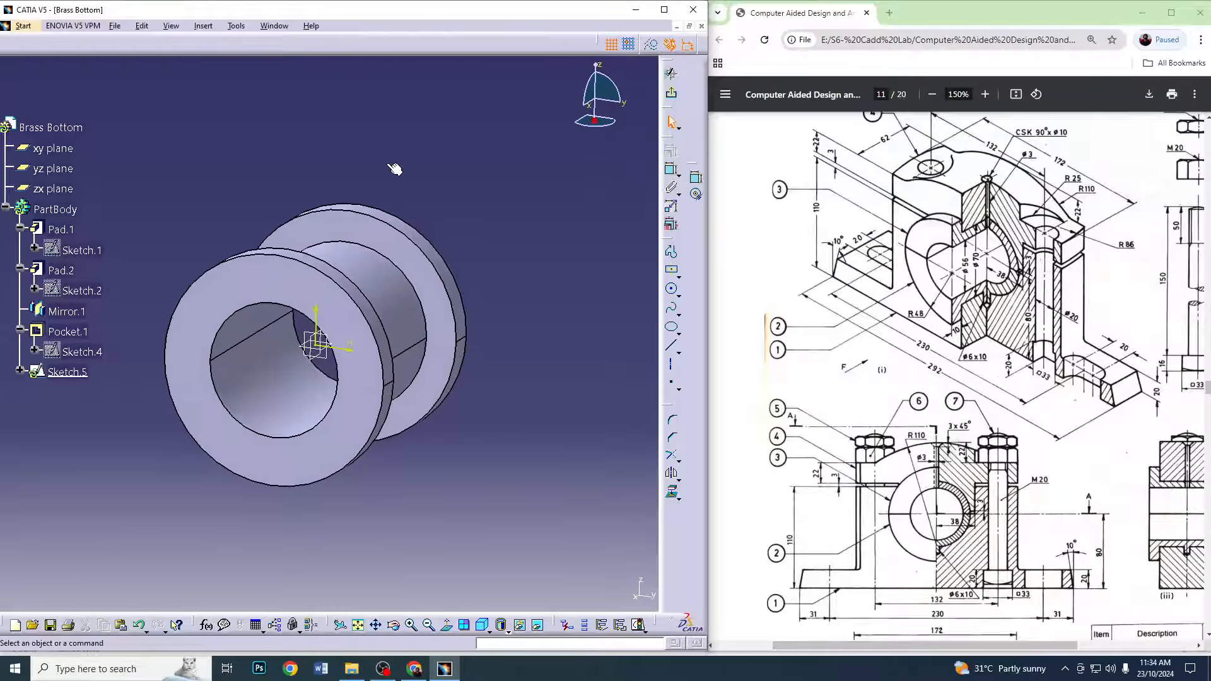
pyautogui.click(672, 253)
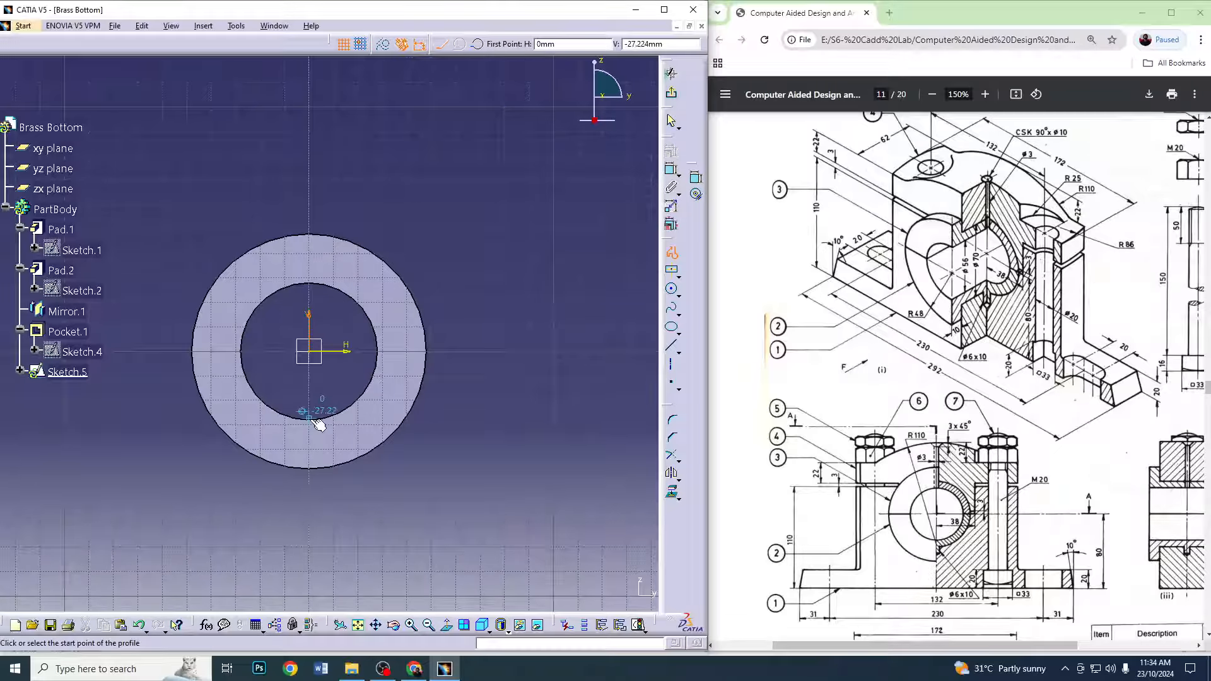
pyautogui.click(313, 447)
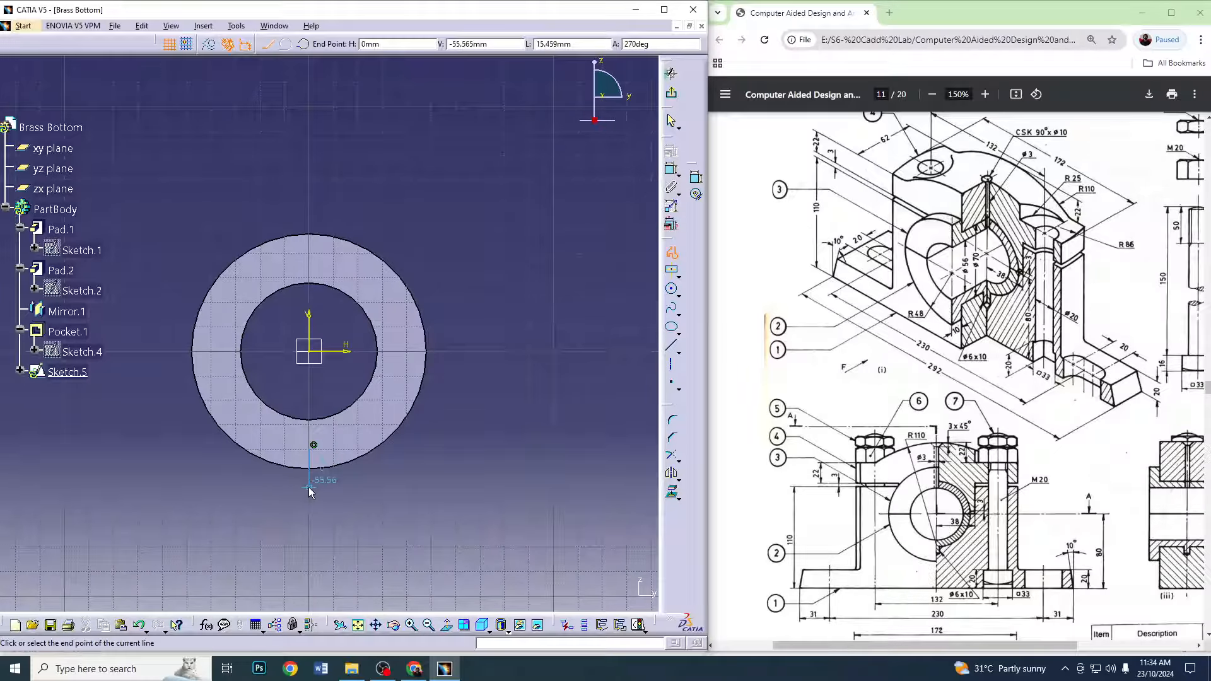
pyautogui.click(309, 488)
pyautogui.click(318, 488)
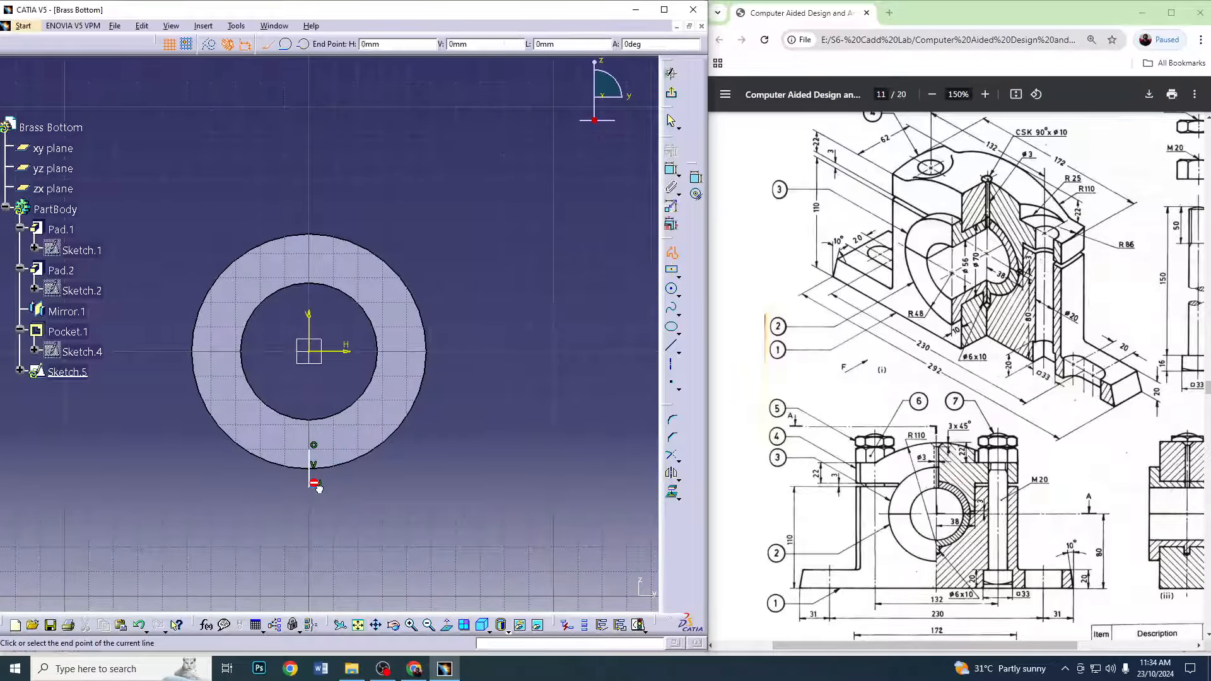
pyautogui.click(318, 445)
pyautogui.click(309, 445)
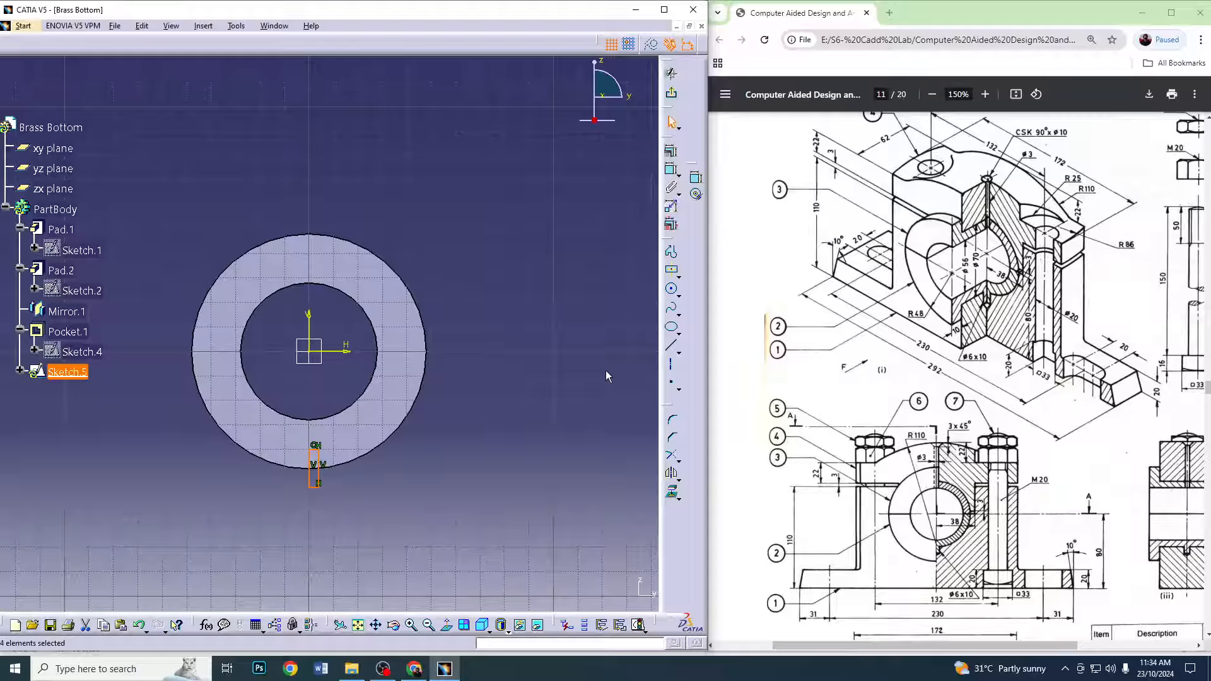
# Dimension the narrow rectangle 3 mm wide and 10 mm tall
pyautogui.click(672, 173)
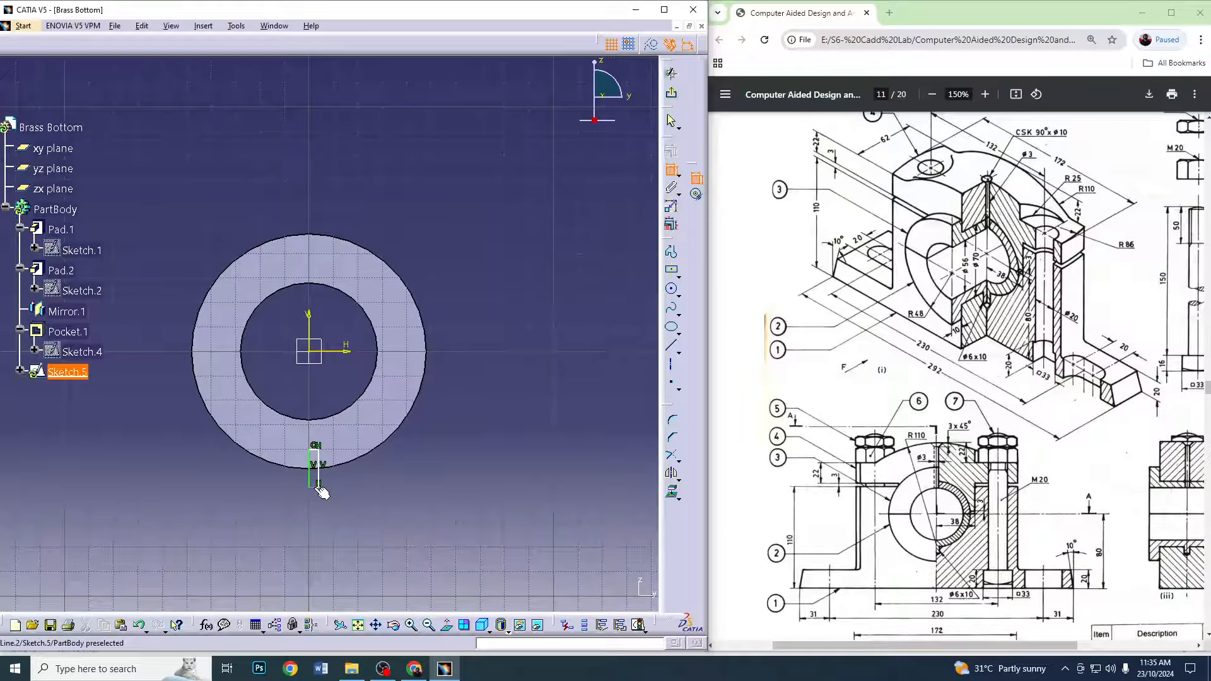
pyautogui.doubleClick(316, 518)
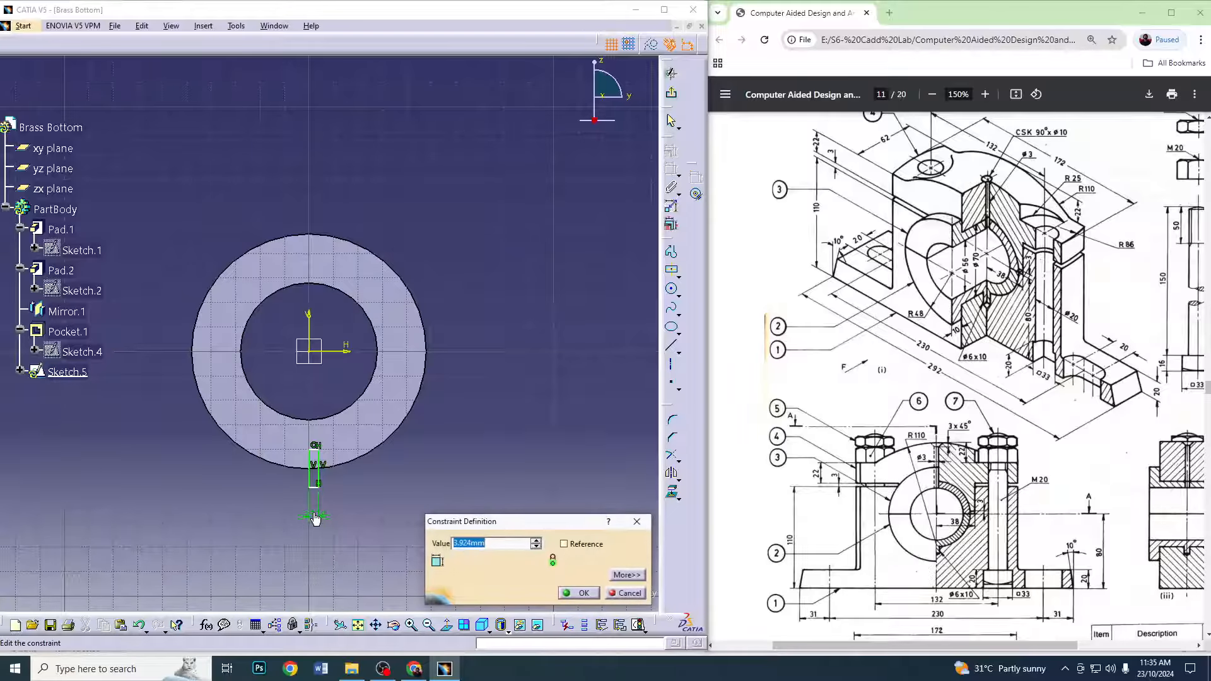
pyautogui.write('3')
pyautogui.press('Return')
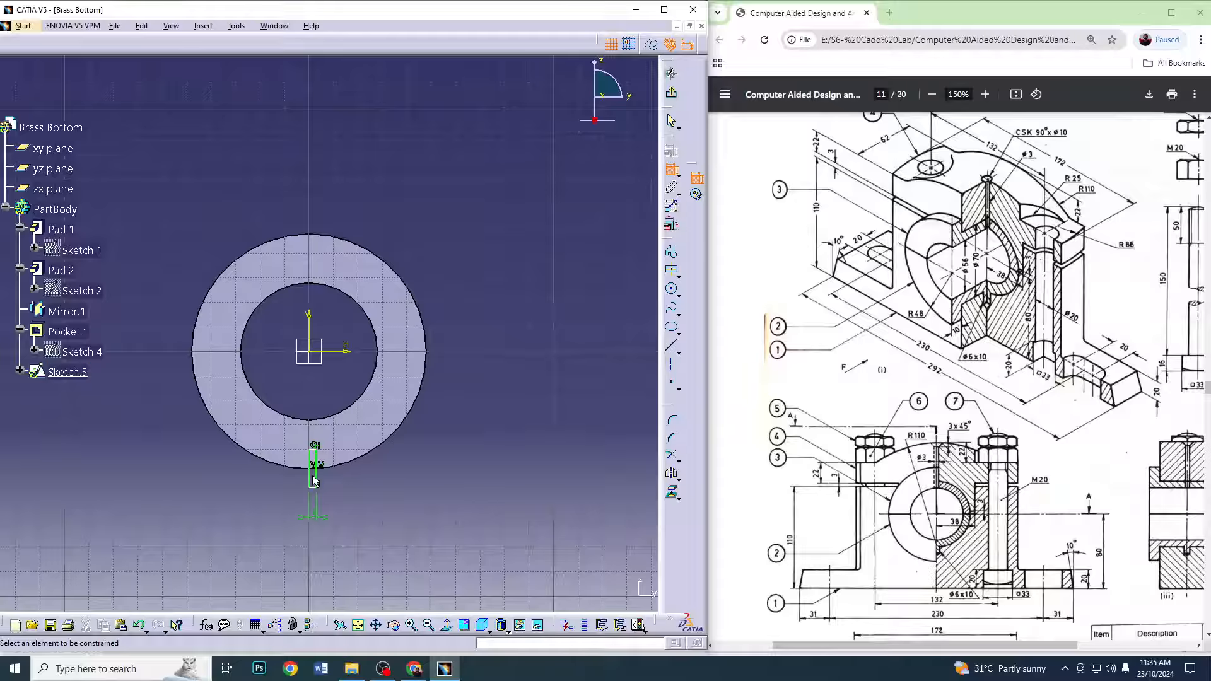
pyautogui.click(313, 481)
pyautogui.doubleClick(402, 471)
pyautogui.write('10')
pyautogui.press('Return')
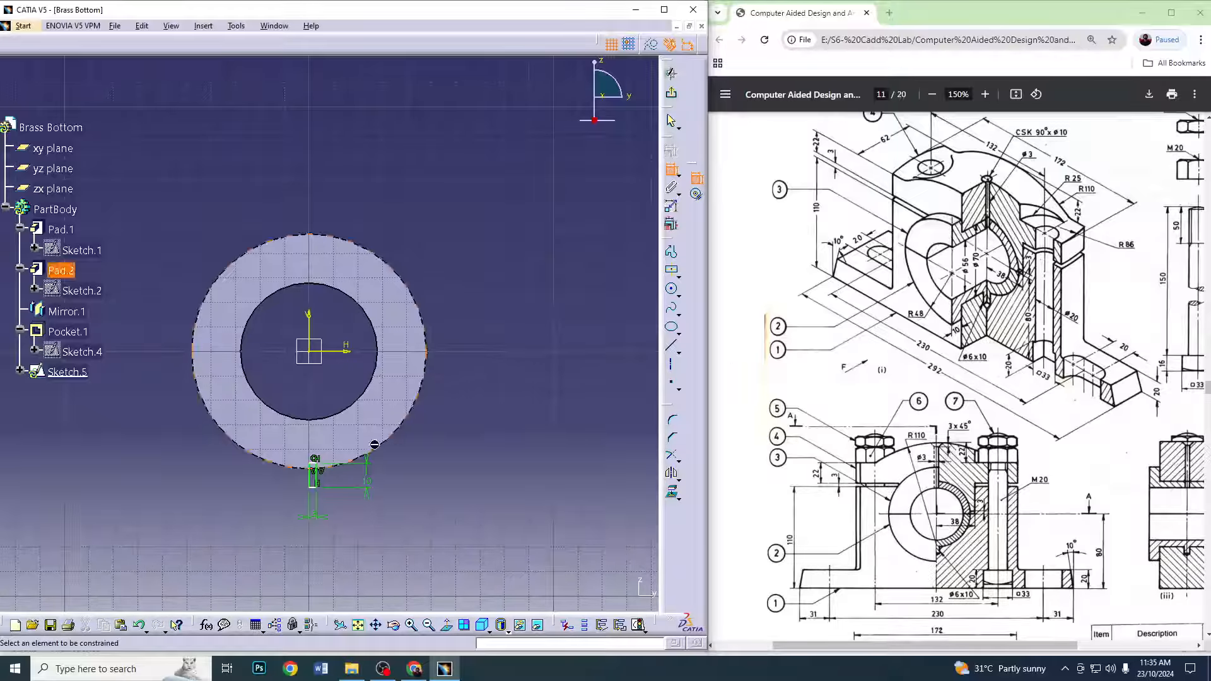
# Dimension the rectangle's upper edge 35 mm below the horizontal axis
pyautogui.click(347, 352)
pyautogui.click(486, 415)
pyautogui.doubleClick(490, 420)
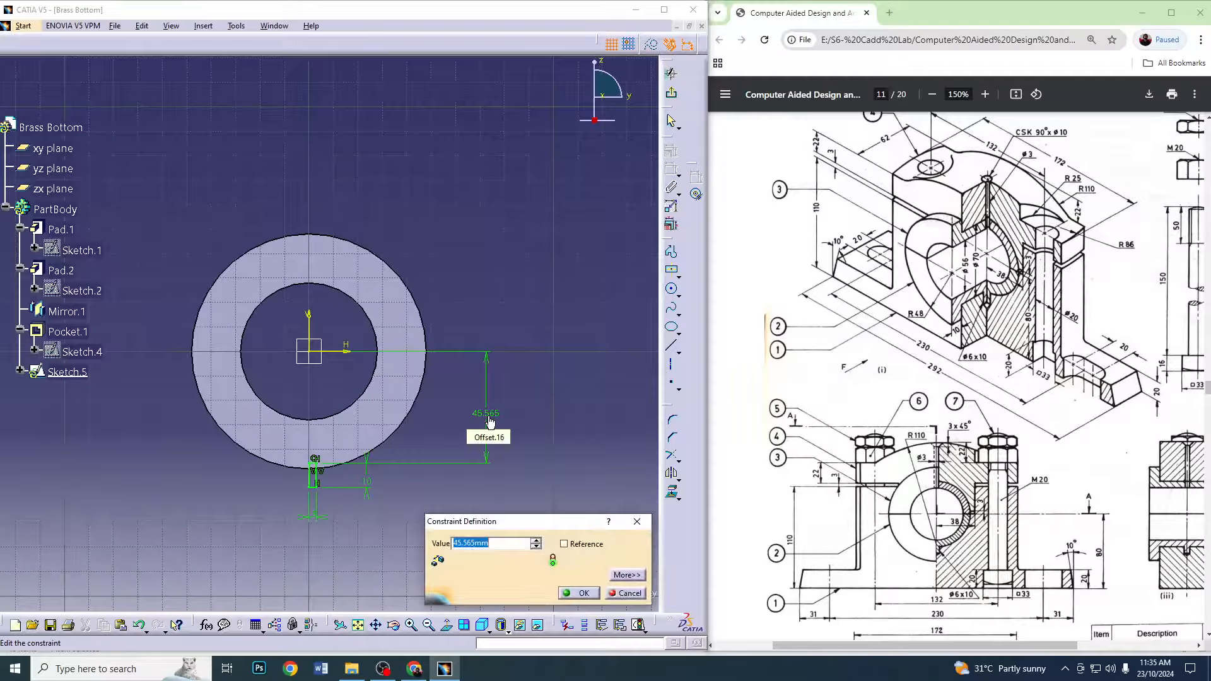
pyautogui.write('35')
pyautogui.press('Return')
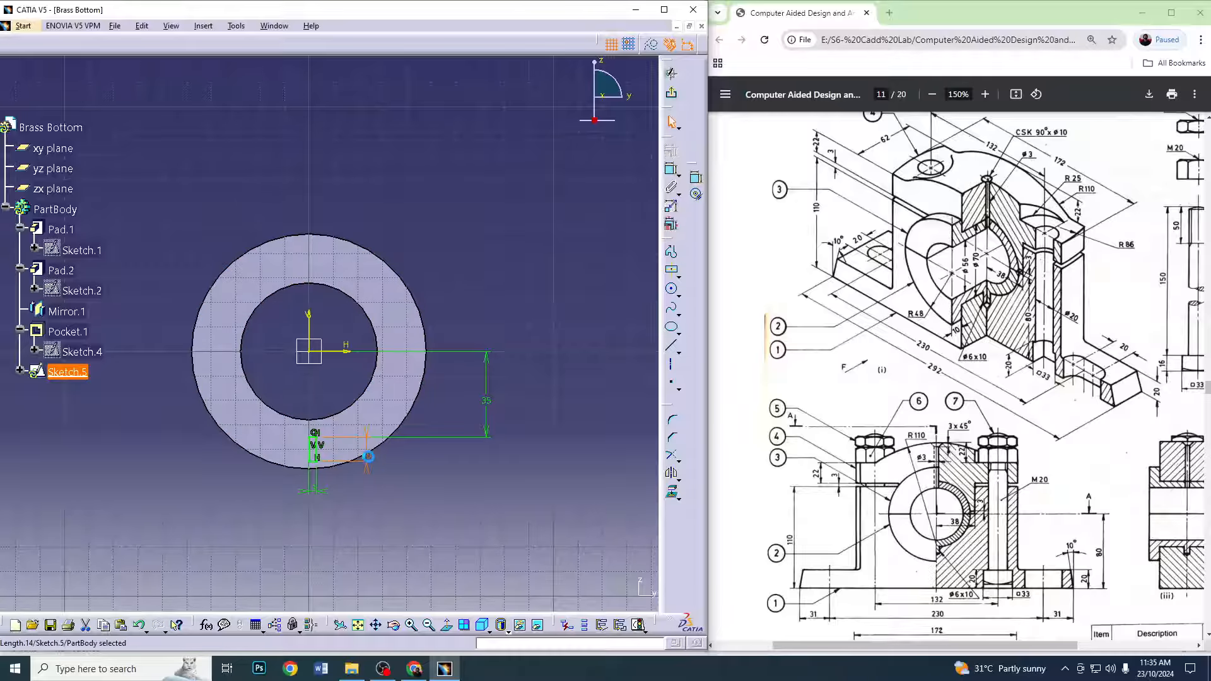
# Replace the rectangle's height dimension with a distance dimension from the horizontal axis to its lower edge
pyautogui.press('Delete')
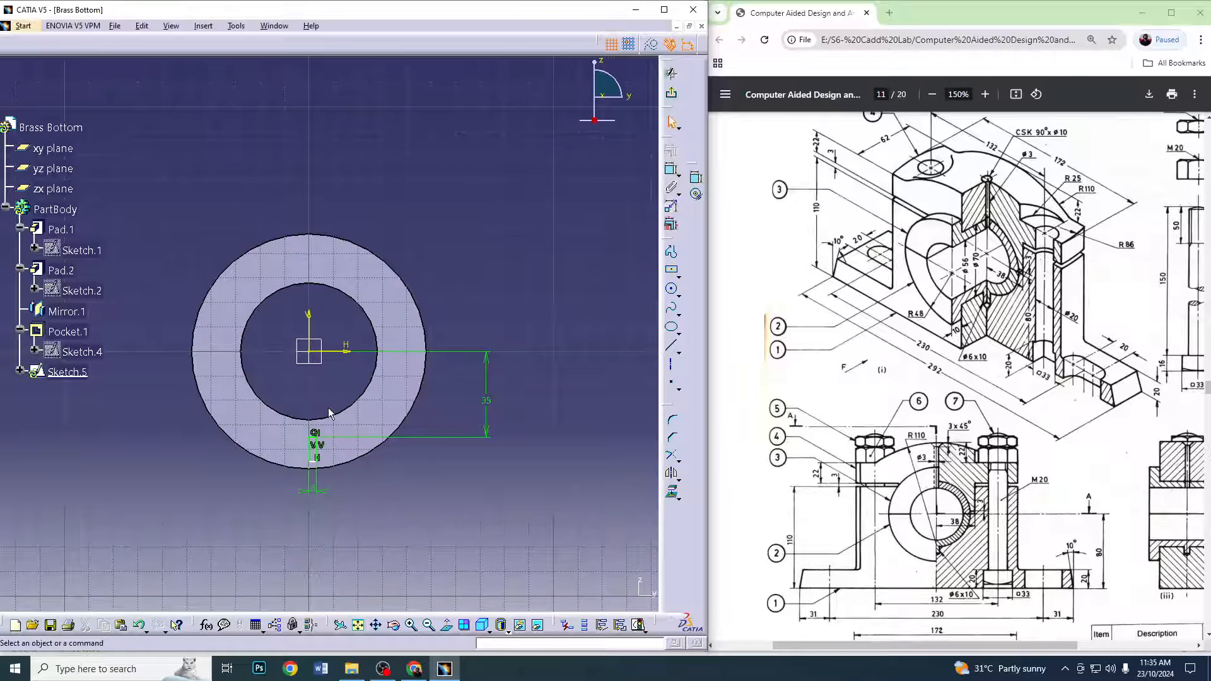
pyautogui.click(671, 170)
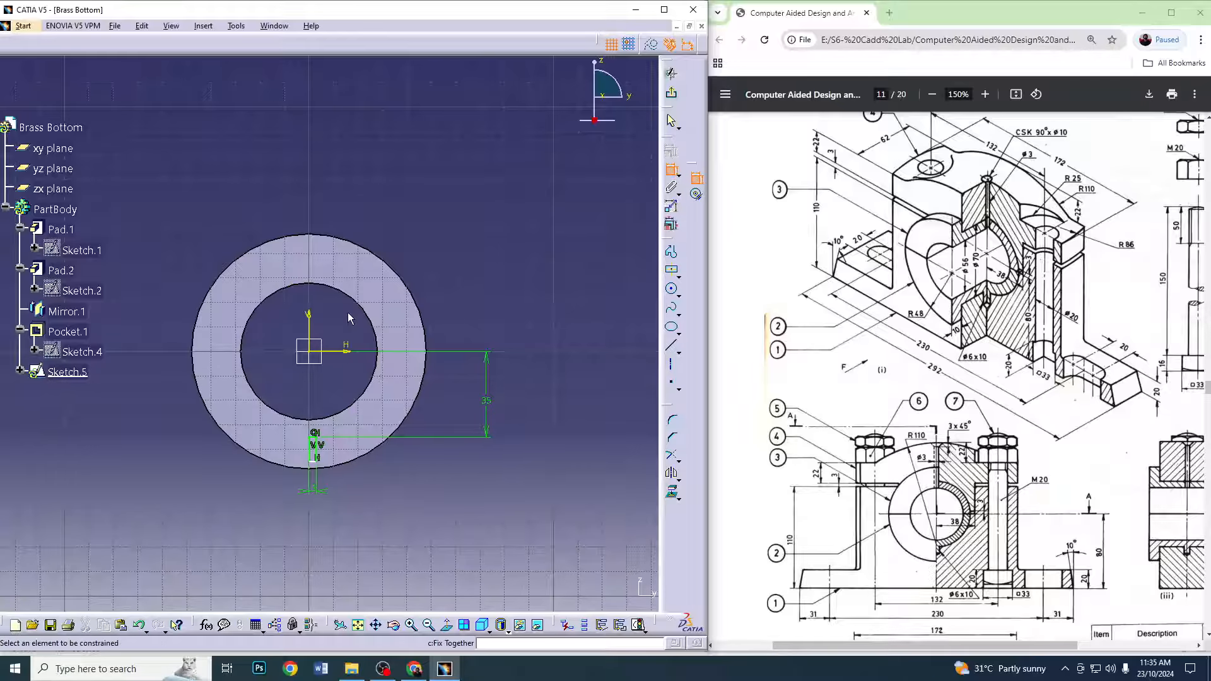
pyautogui.click(330, 351)
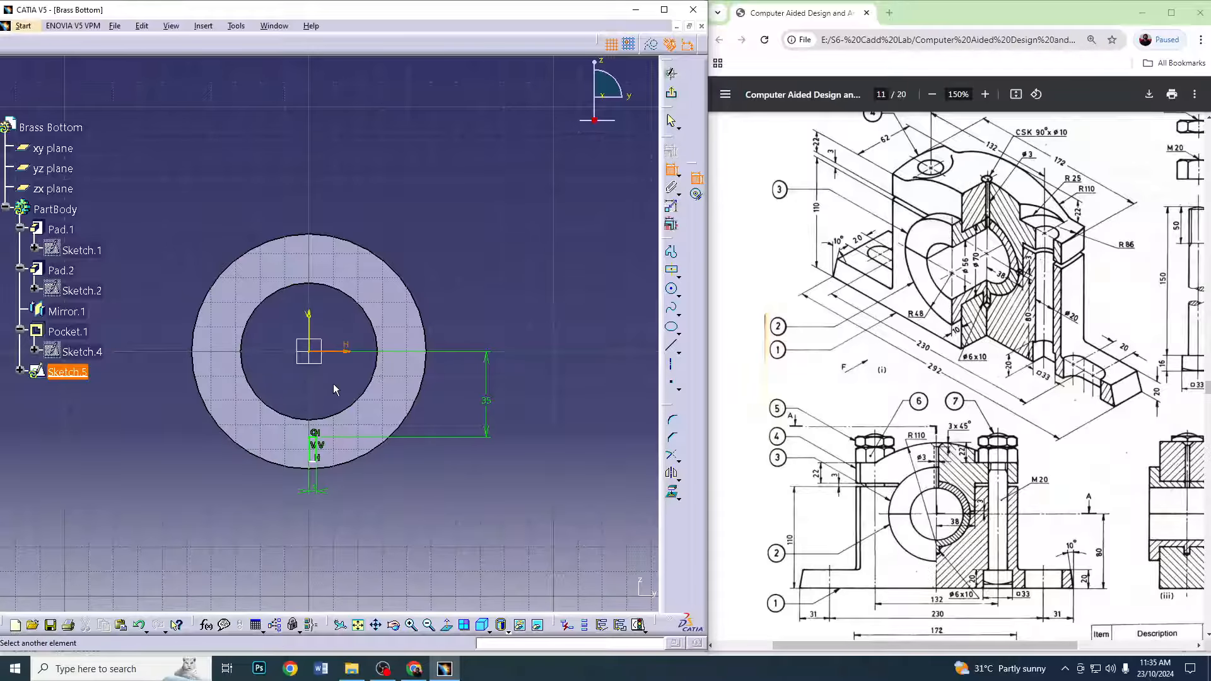
pyautogui.click(319, 466)
pyautogui.click(516, 452)
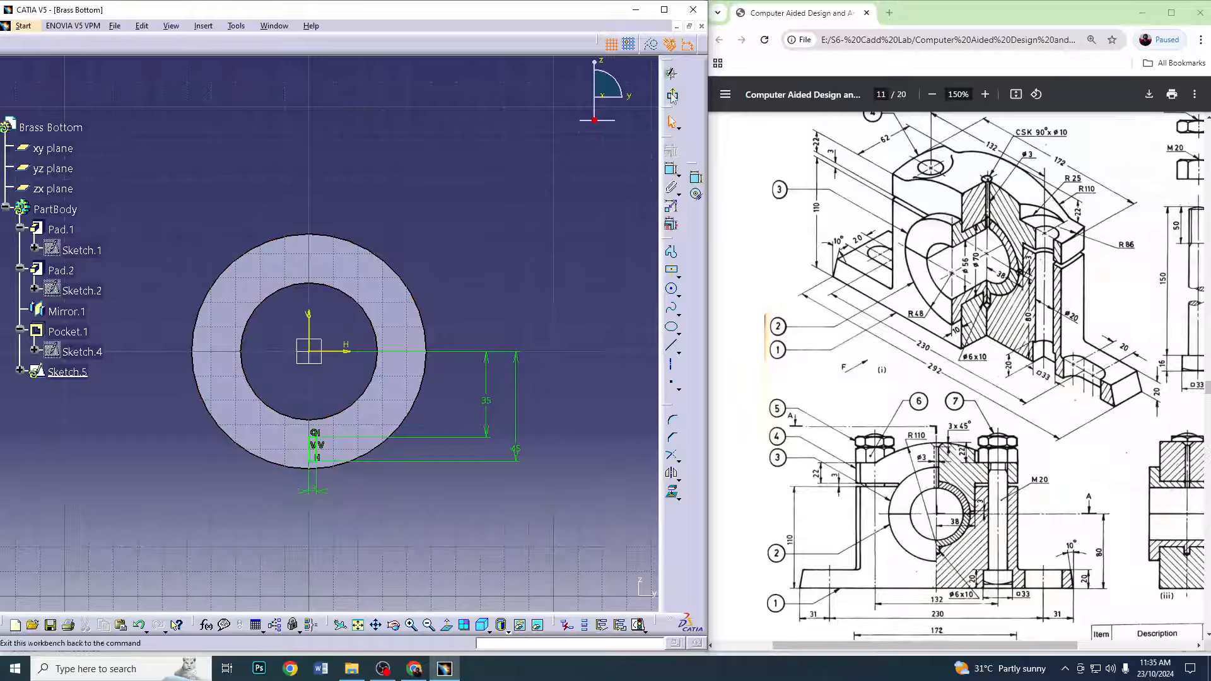
# Delete the 35 mm offset, move the rectangle's upper edge slightly up toward the bore, and exit the sketch
pyautogui.click(316, 436)
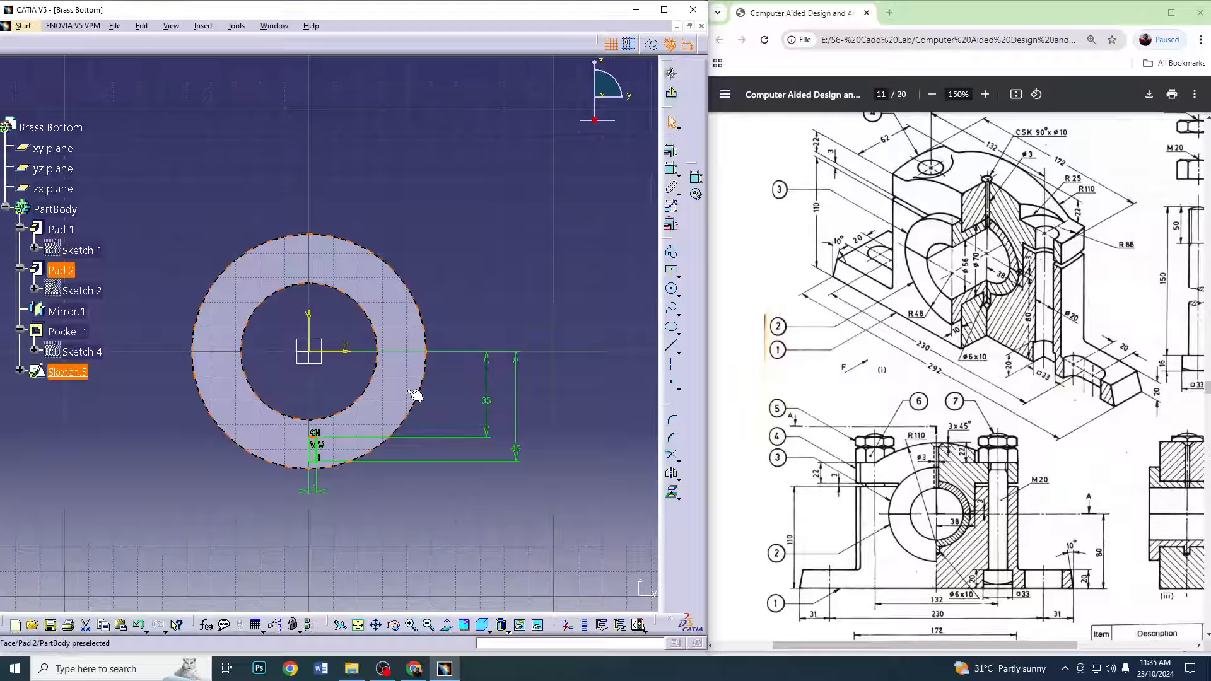
pyautogui.click(491, 408)
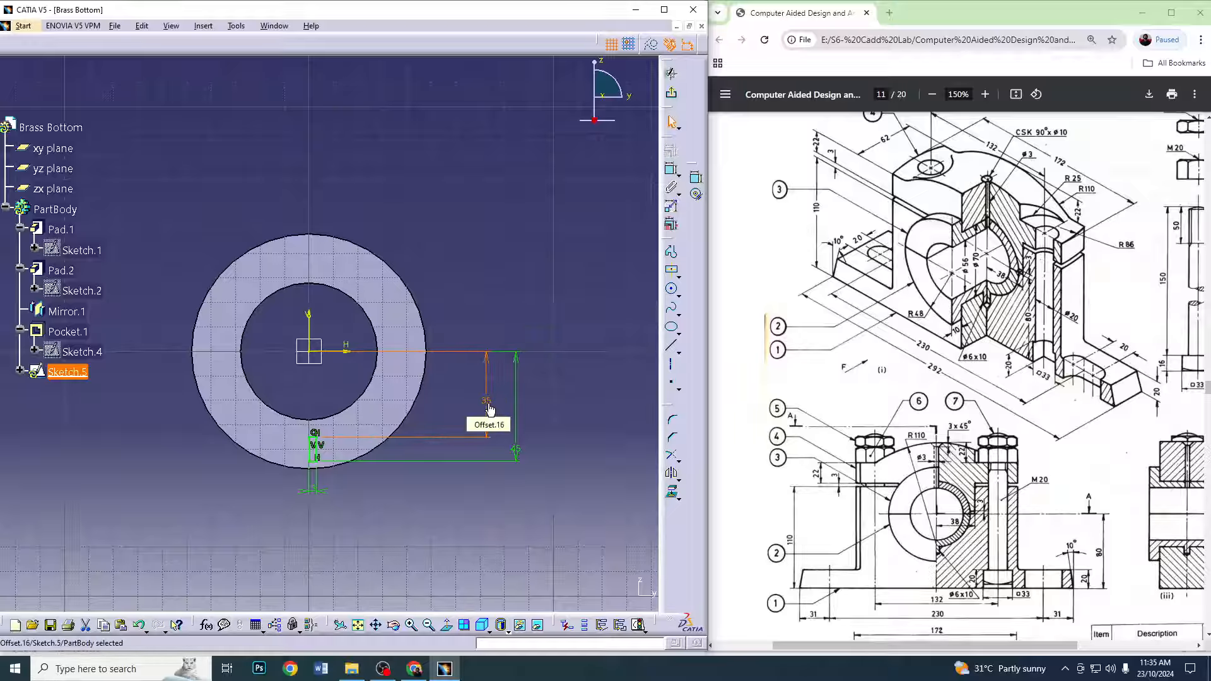
pyautogui.press('Delete')
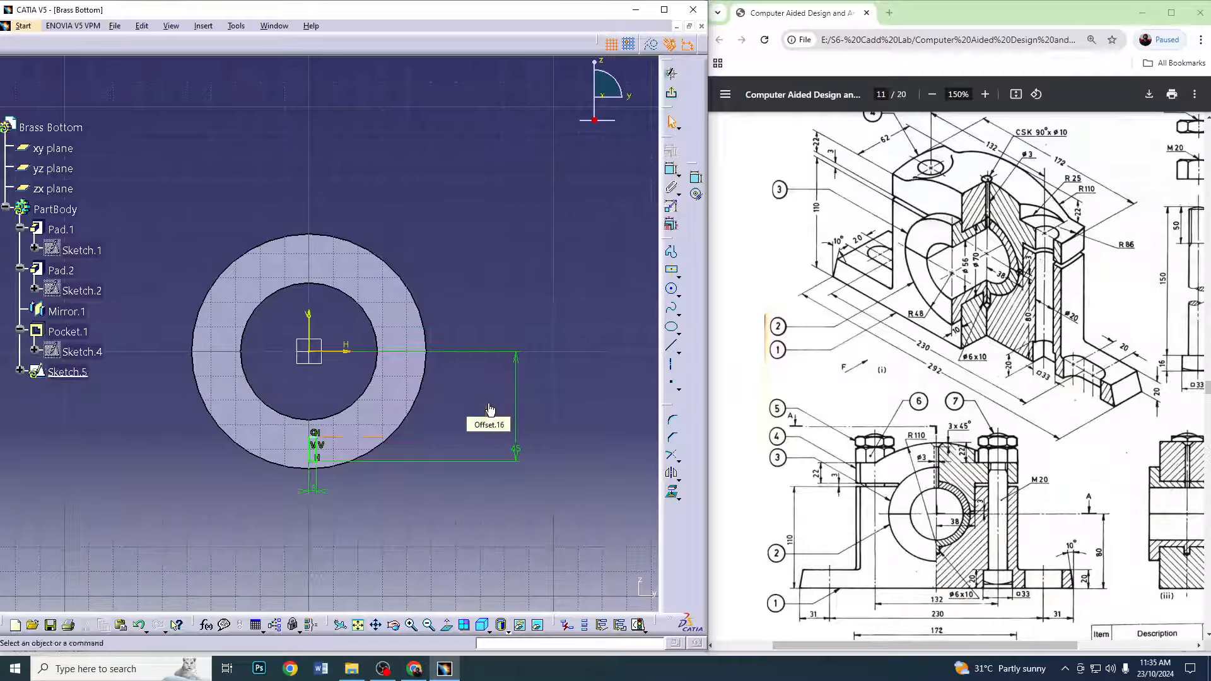
pyautogui.click(314, 431)
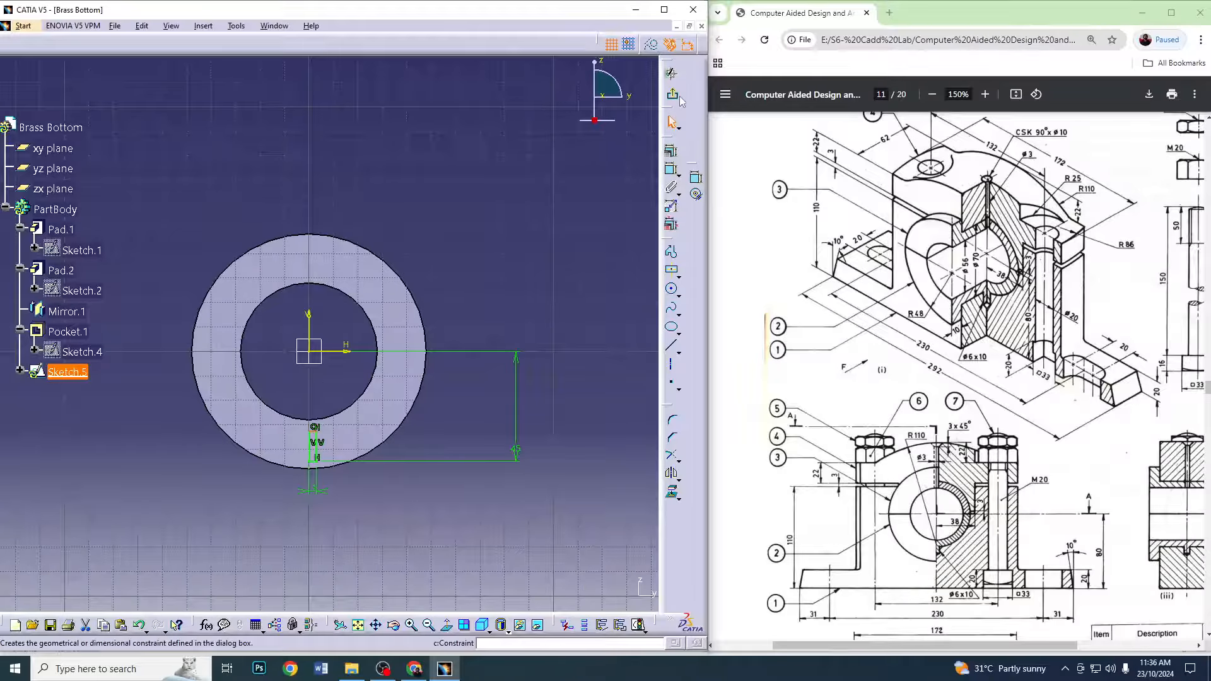
pyautogui.click(671, 73)
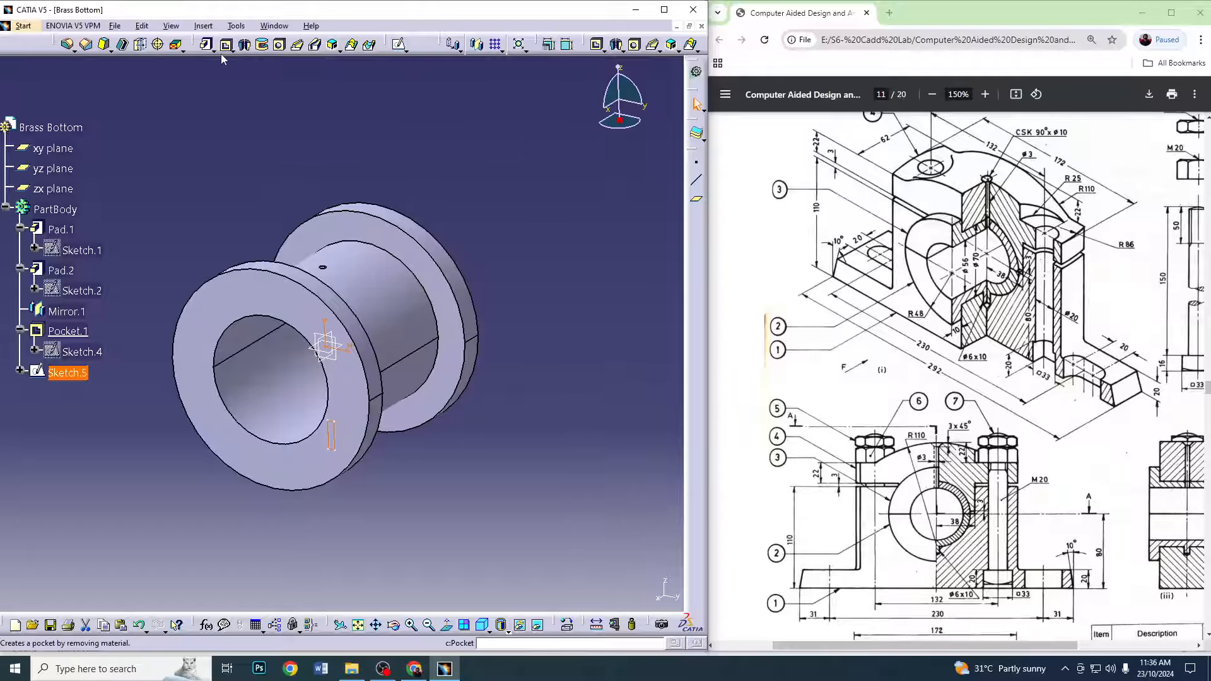
# Revolve the narrow rectangle 360° about its own long edge with the Shaft command to form the locating pin
pyautogui.click(244, 44)
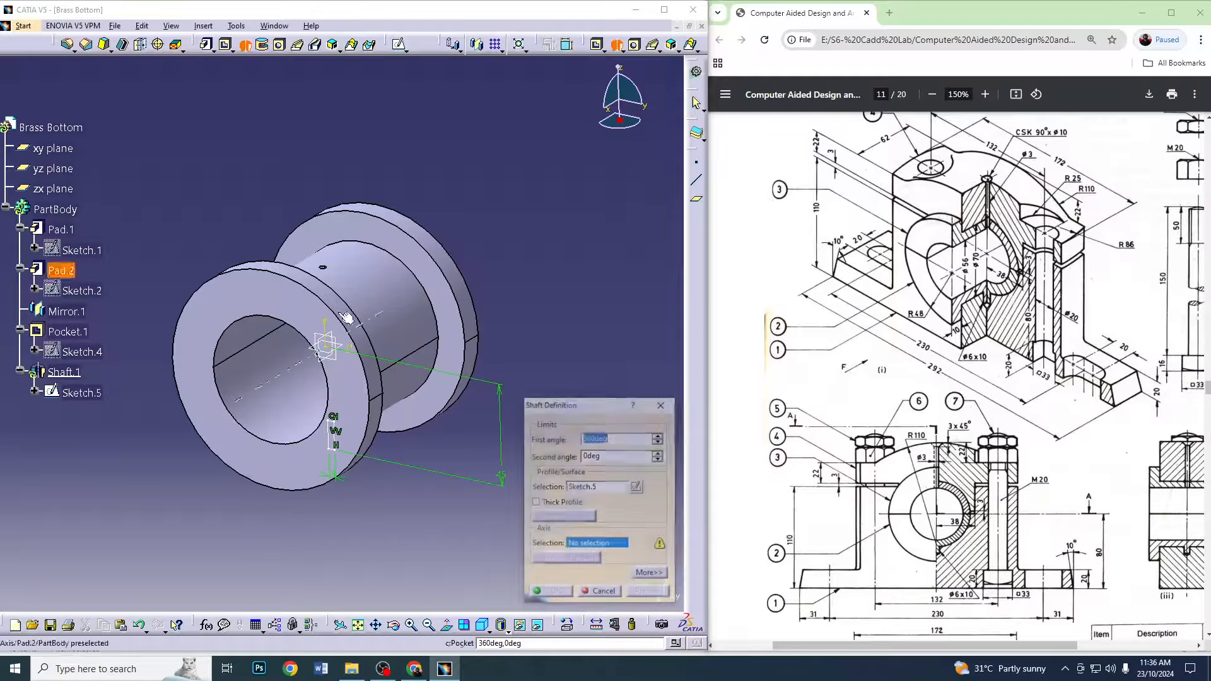
pyautogui.click(335, 440)
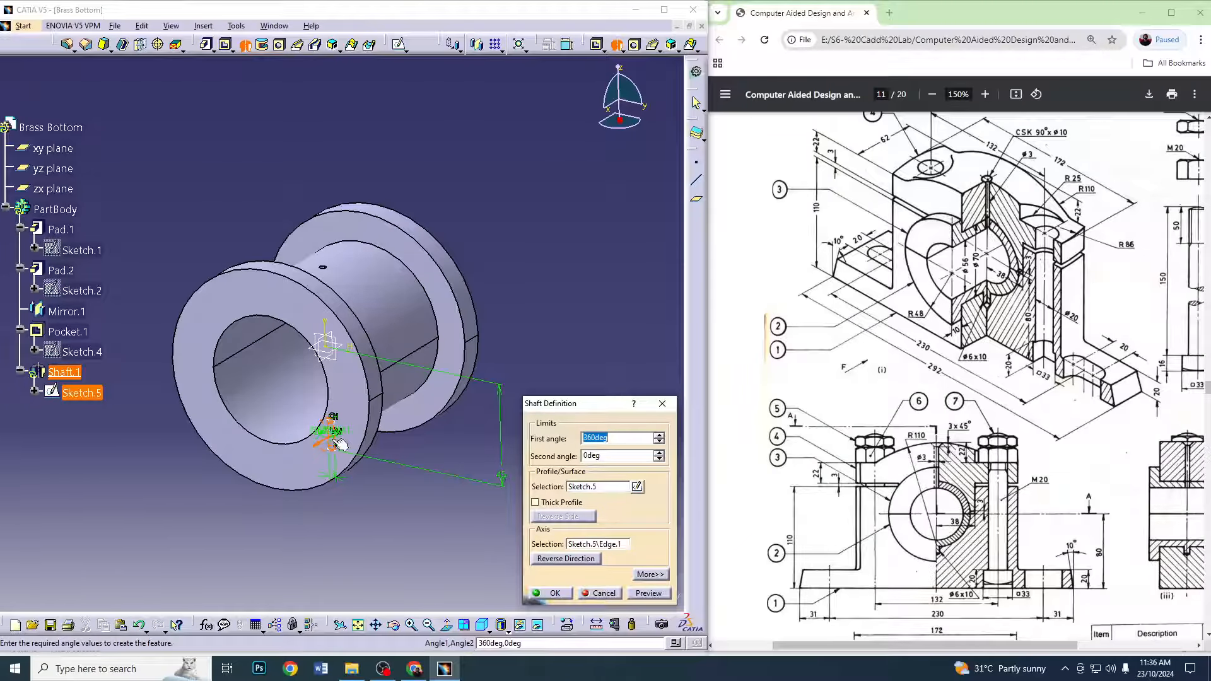
pyautogui.click(555, 593)
pyautogui.moveTo(514, 519); pyautogui.dragTo(489, 341, button='middle')
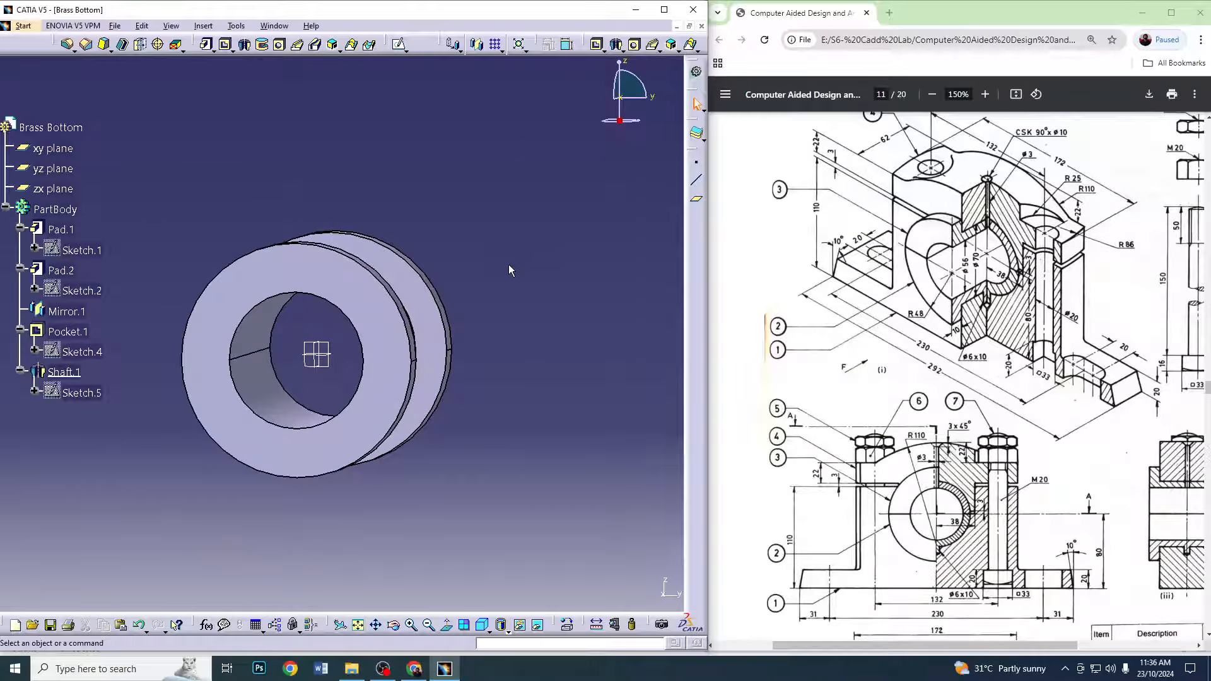
# Save the part as Brass Bottom in the Plummer Block folder
pyautogui.click(114, 26)
pyautogui.click(171, 121)
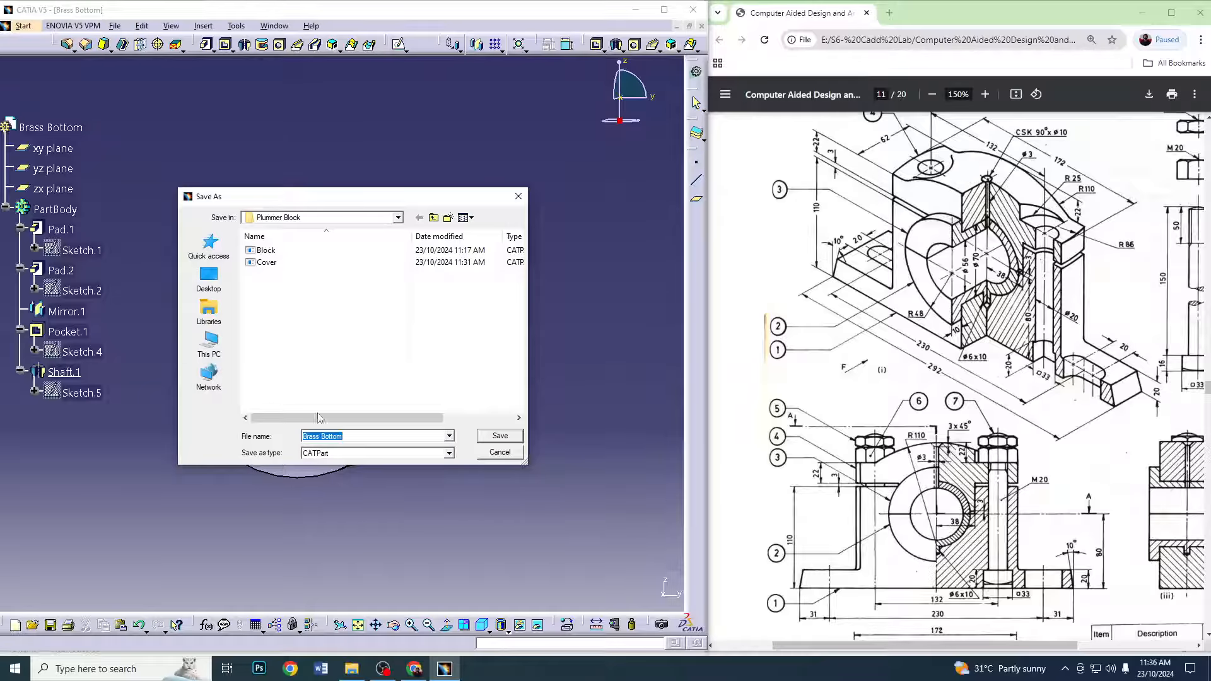
pyautogui.click(495, 441)
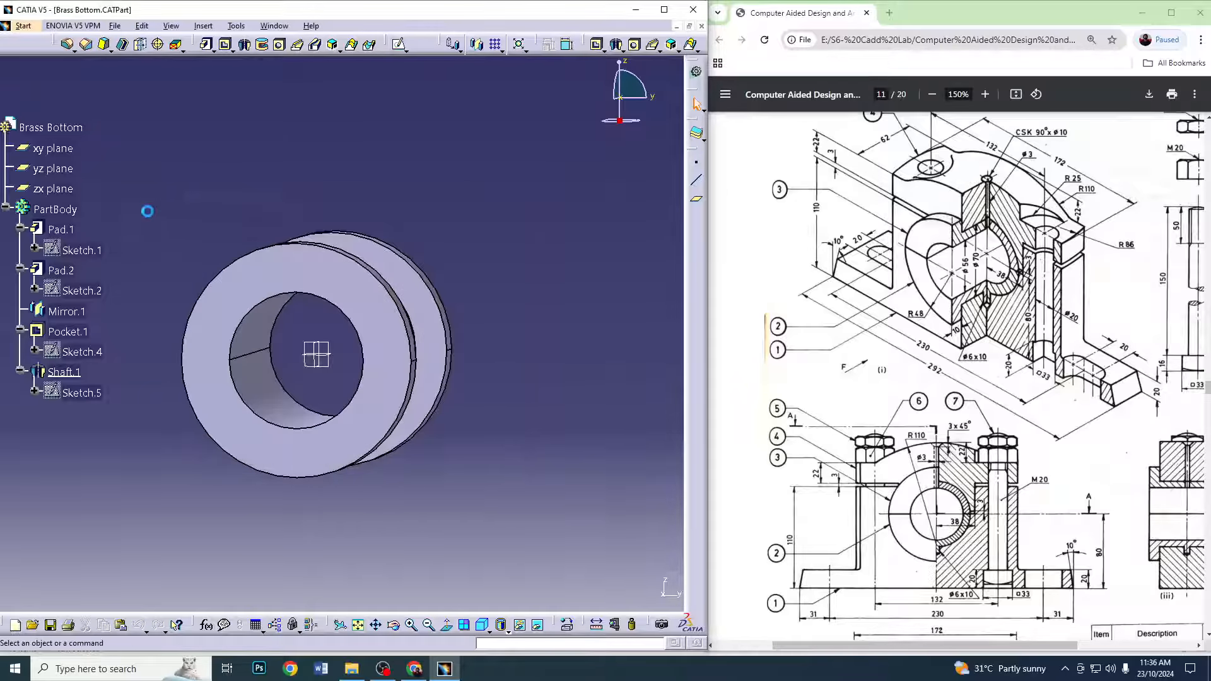
# Save a copy of the part under the file name Brass Top in the same folder
pyautogui.click(114, 26)
pyautogui.click(144, 122)
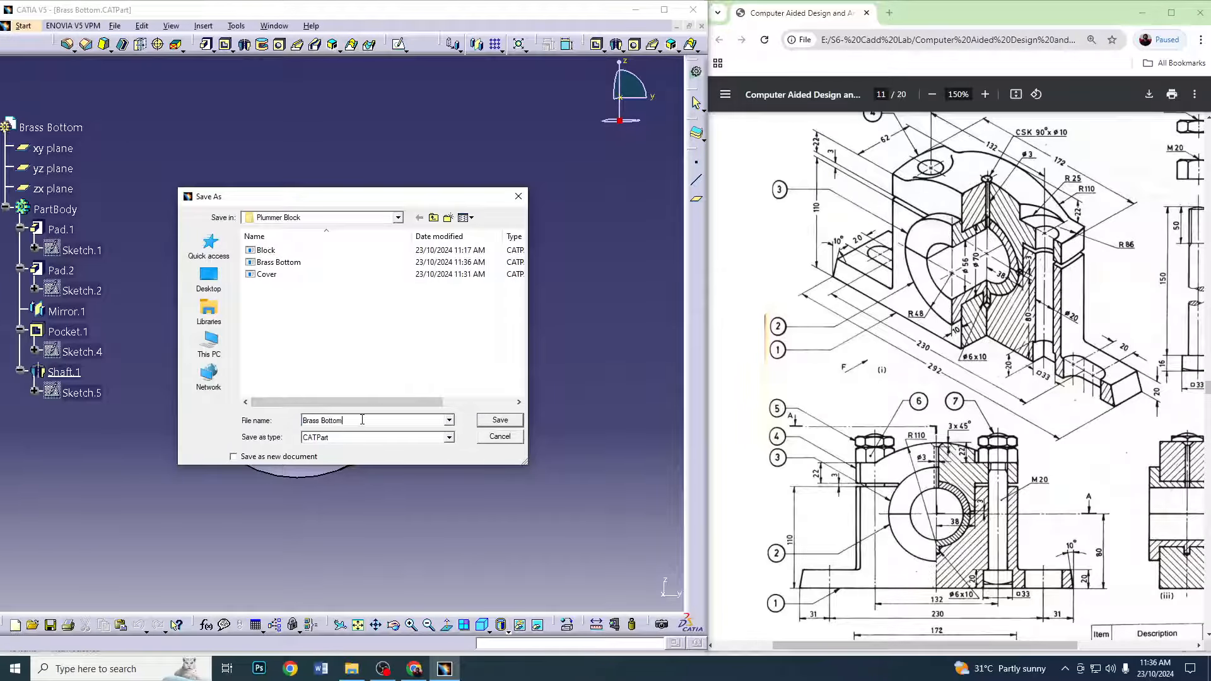
pyautogui.press('BackSpace')
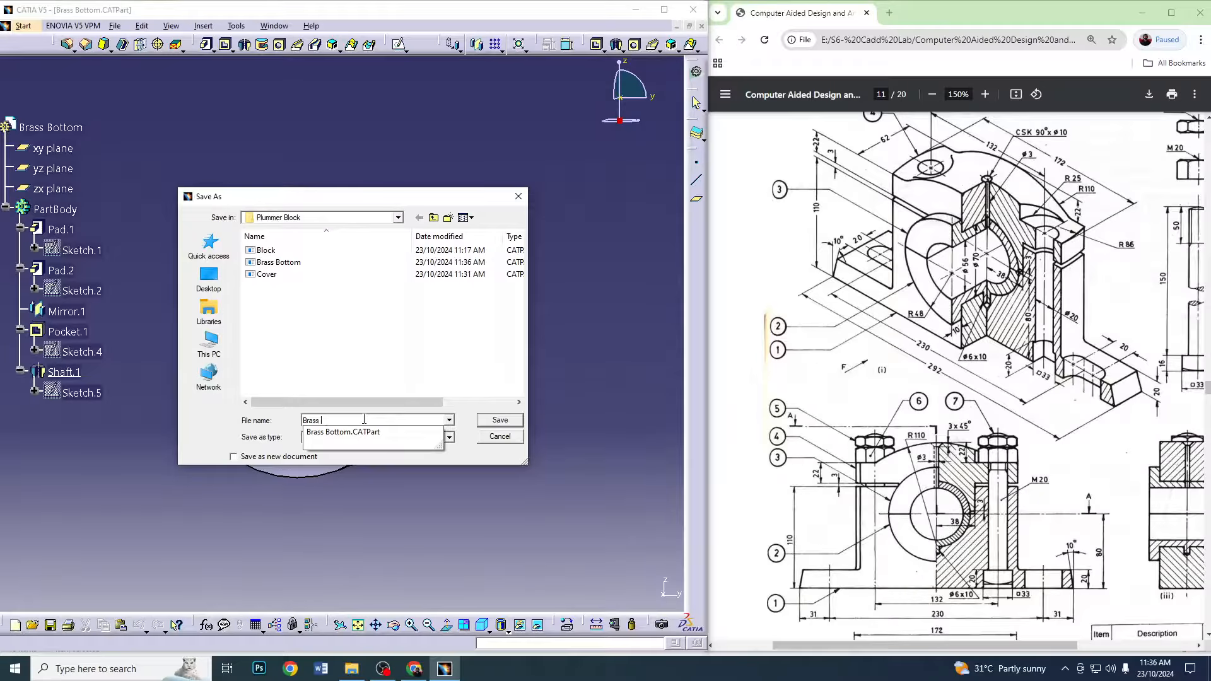
pyautogui.write('Top')
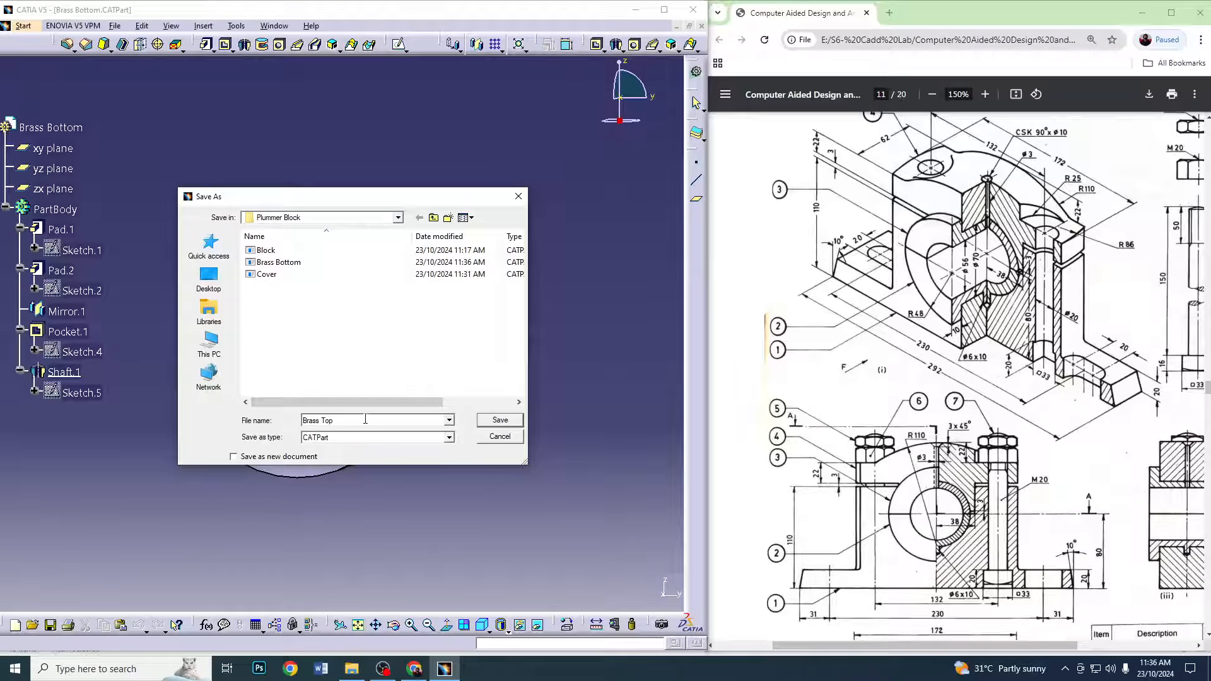
pyautogui.click(486, 420)
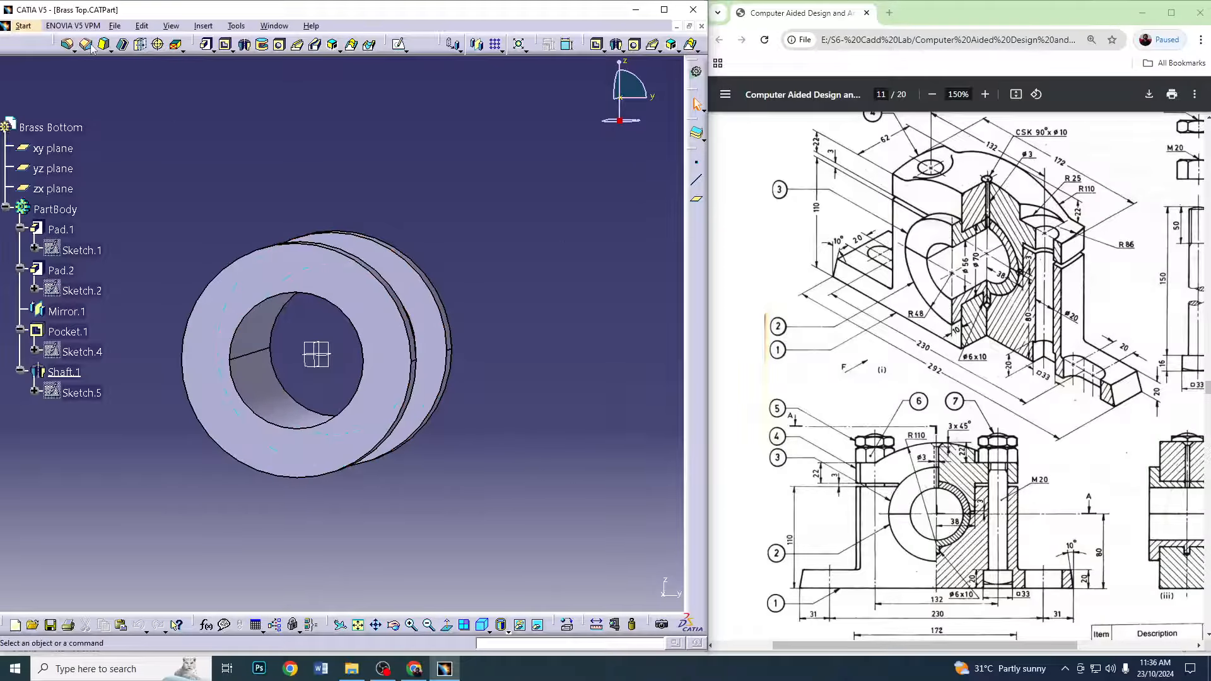
# Sketch a rectangle about 120 mm by 55 mm on the front flange face, extending down from the horizontal axis over the lower half
pyautogui.click(366, 318)
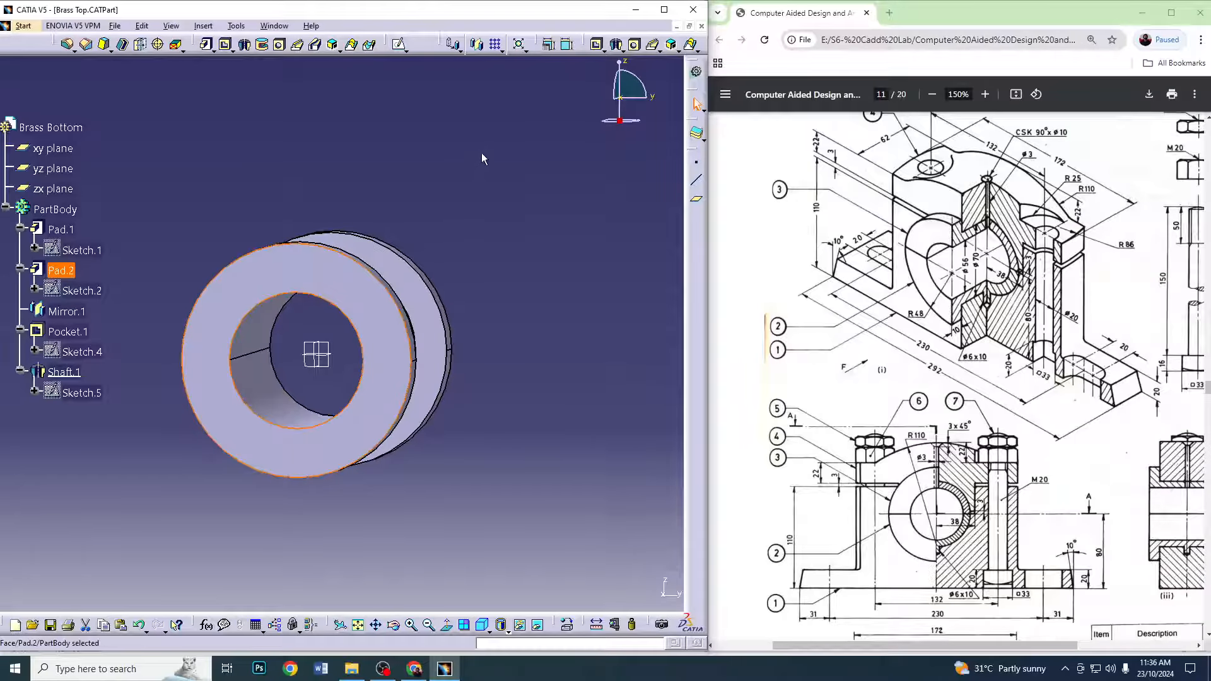
pyautogui.click(400, 45)
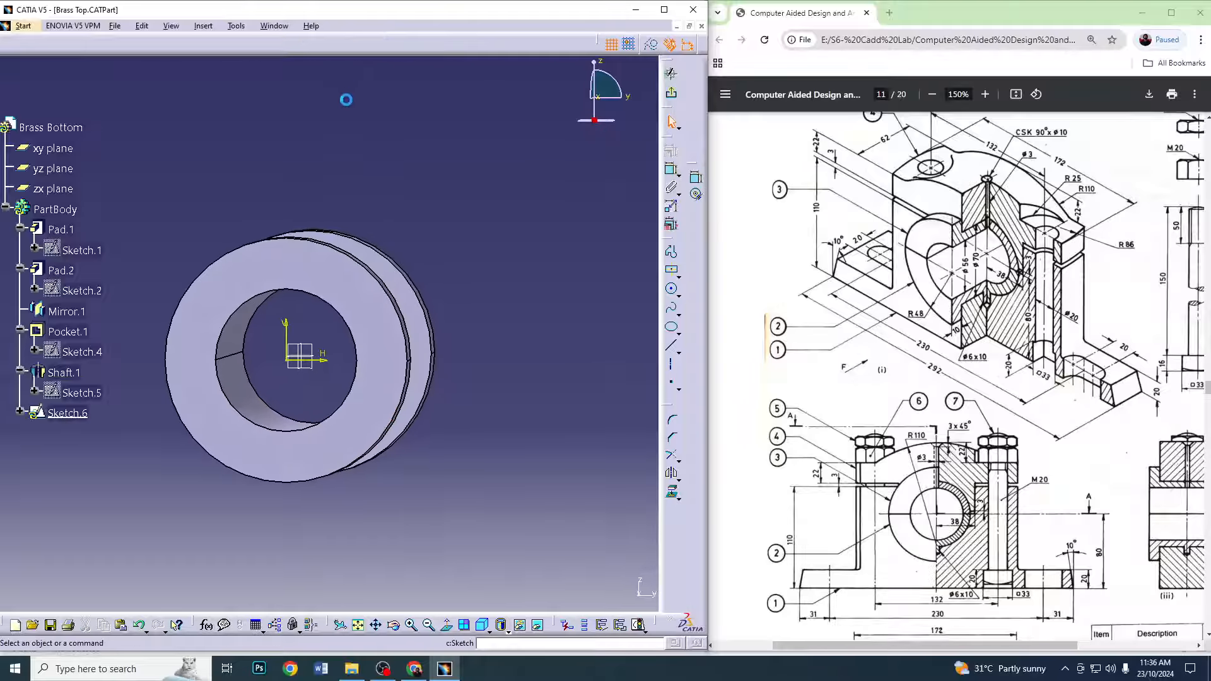
pyautogui.click(679, 276)
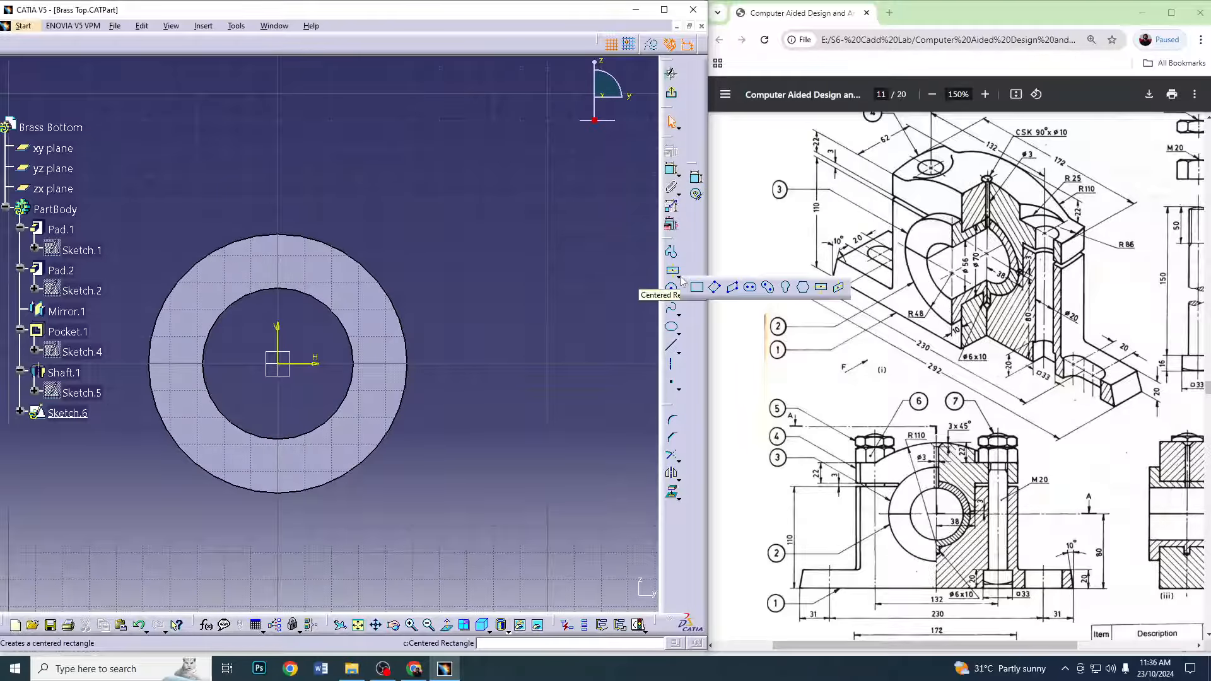
pyautogui.click(697, 280)
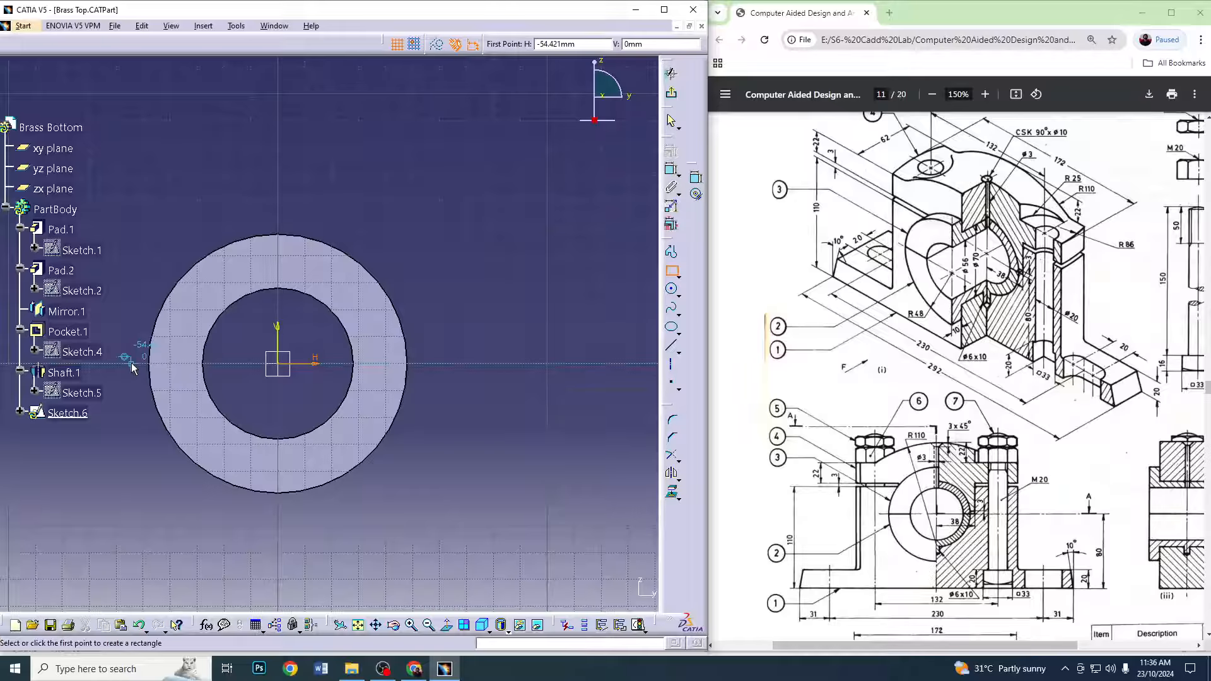
pyautogui.click(132, 362)
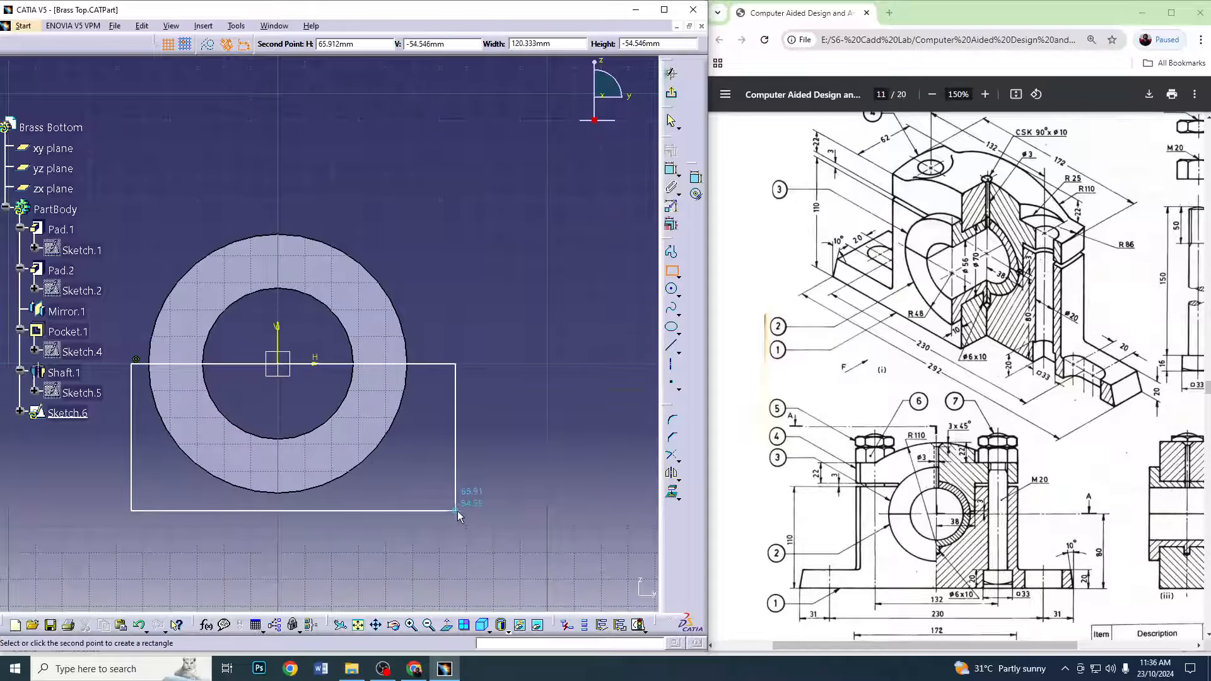
pyautogui.click(455, 510)
pyautogui.click(671, 93)
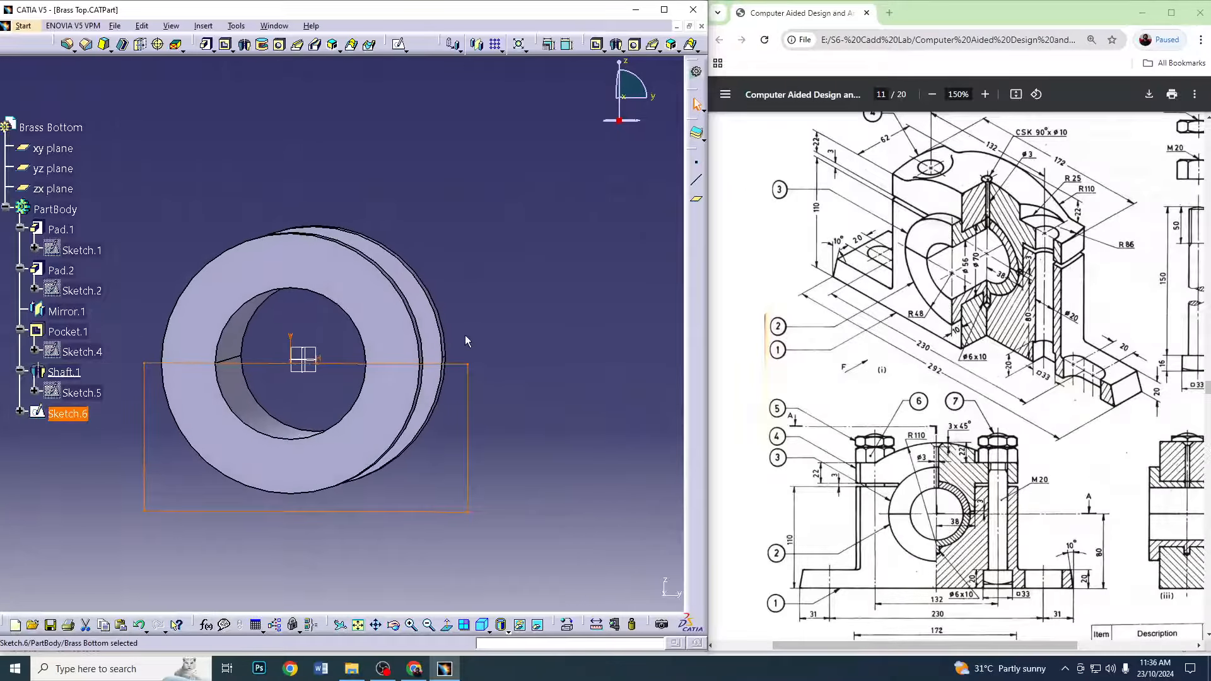
# Cut away the bush's lower half with an Up to last pocket from the rectangle, and save Brass Top
pyautogui.click(226, 44)
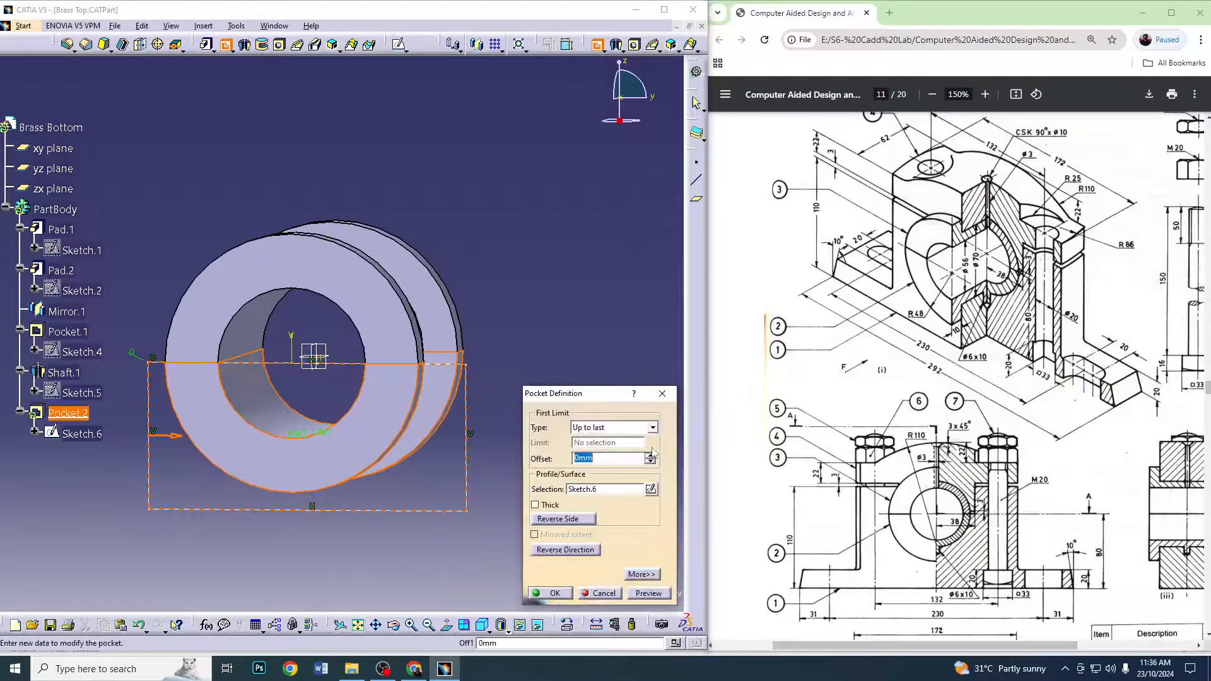
pyautogui.moveTo(532, 315); pyautogui.dragTo(443, 337, button='middle')
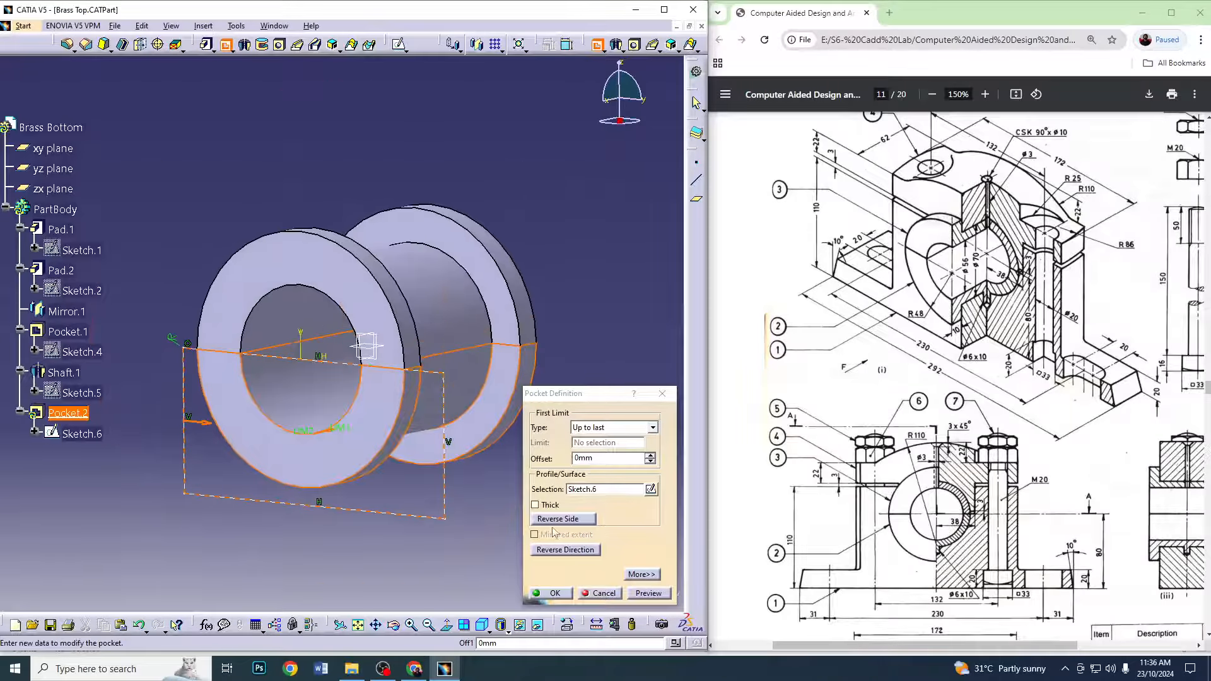
pyautogui.click(555, 593)
pyautogui.moveTo(313, 475); pyautogui.dragTo(404, 441, button='middle')
pyautogui.click(115, 26)
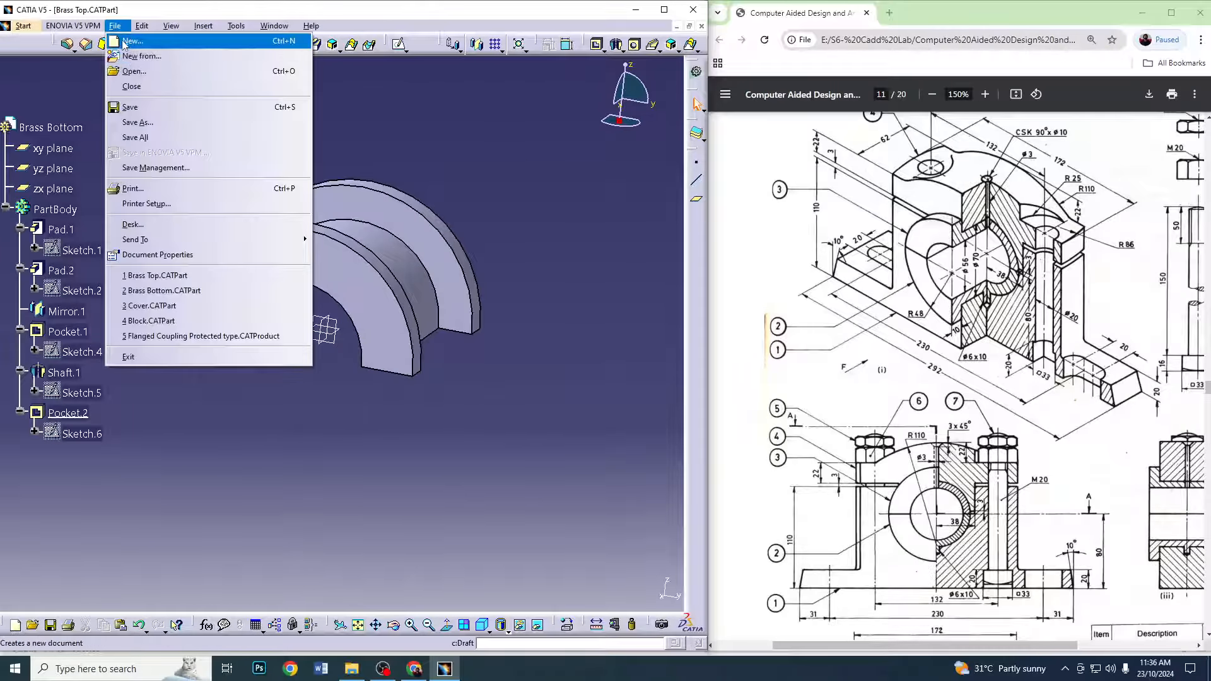
pyautogui.click(130, 107)
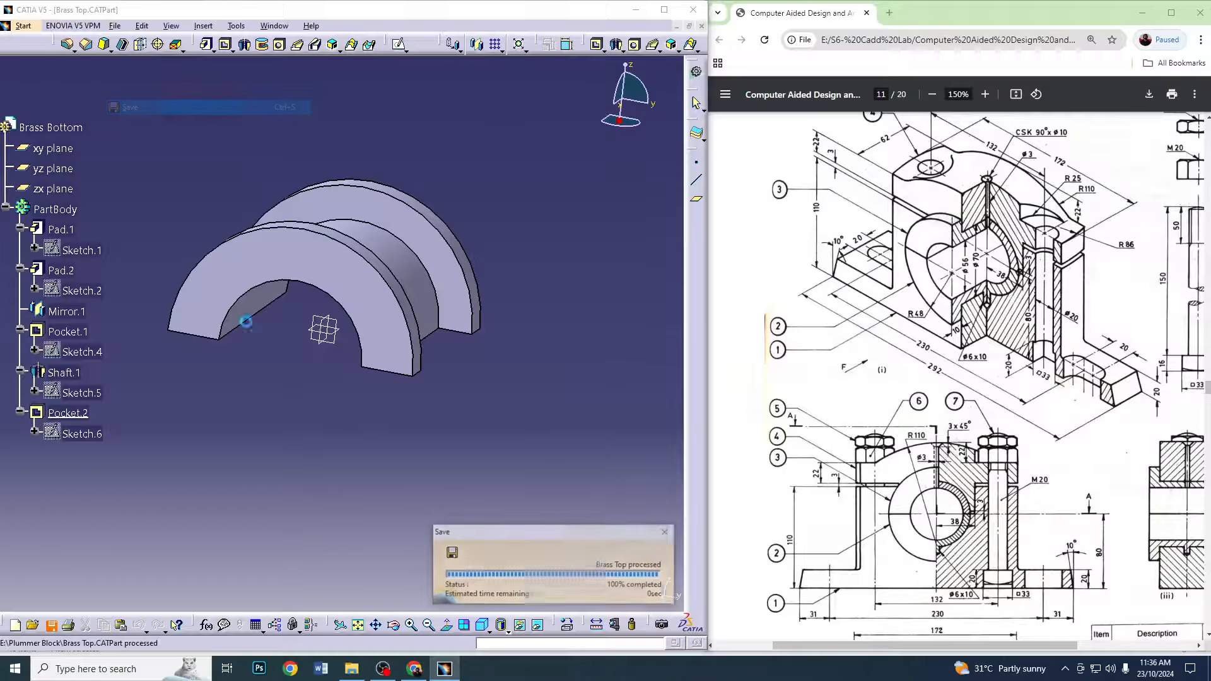
# Switch to File Explorer and open the Plummer Block folder on New Volume (E:)
pyautogui.click(352, 668)
pyautogui.doubleClick(534, 239)
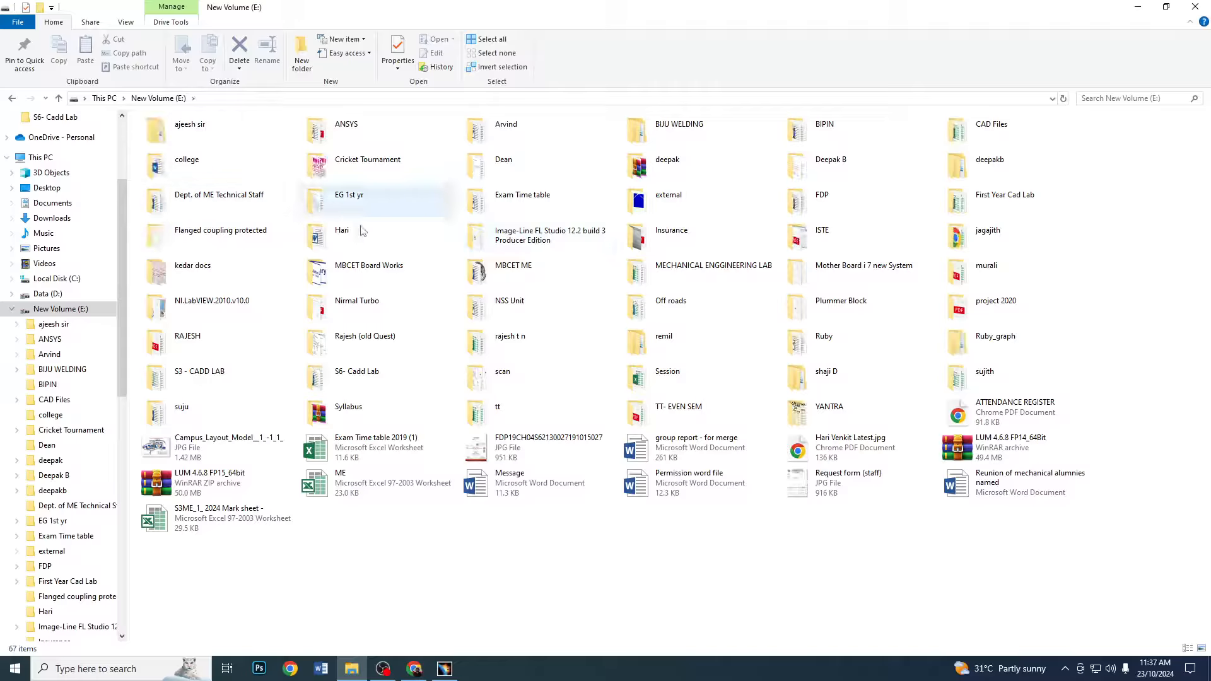
pyautogui.click(547, 241)
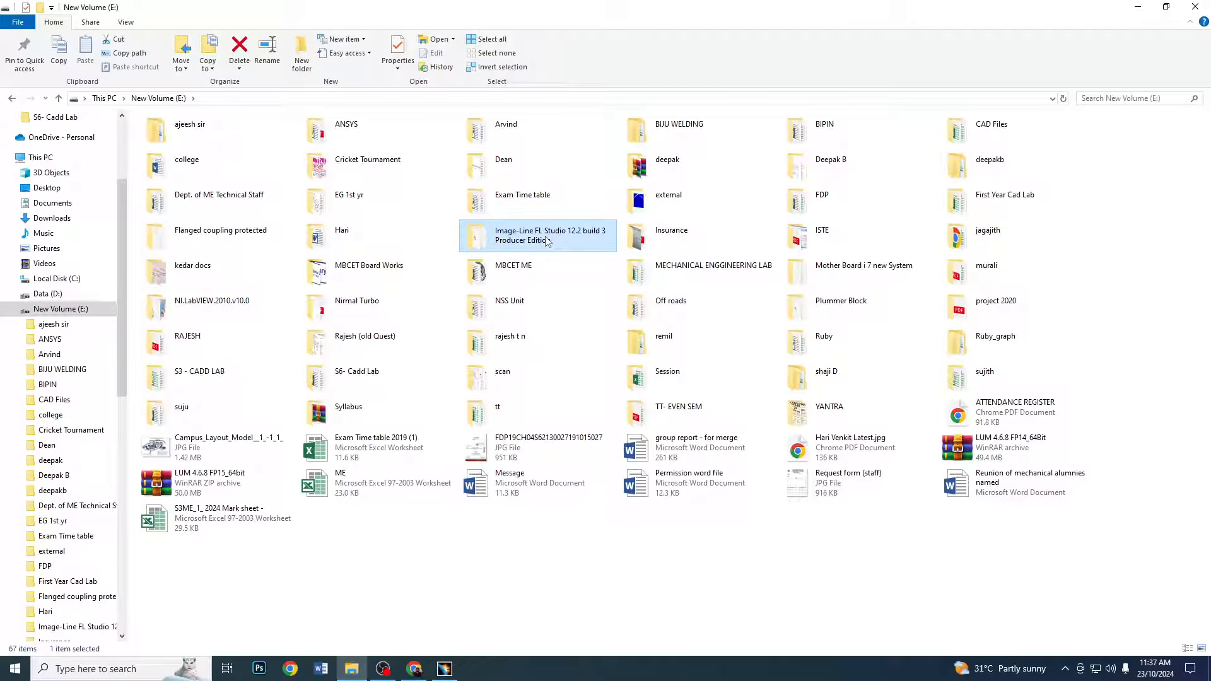
pyautogui.click(842, 304)
pyautogui.doubleClick(842, 303)
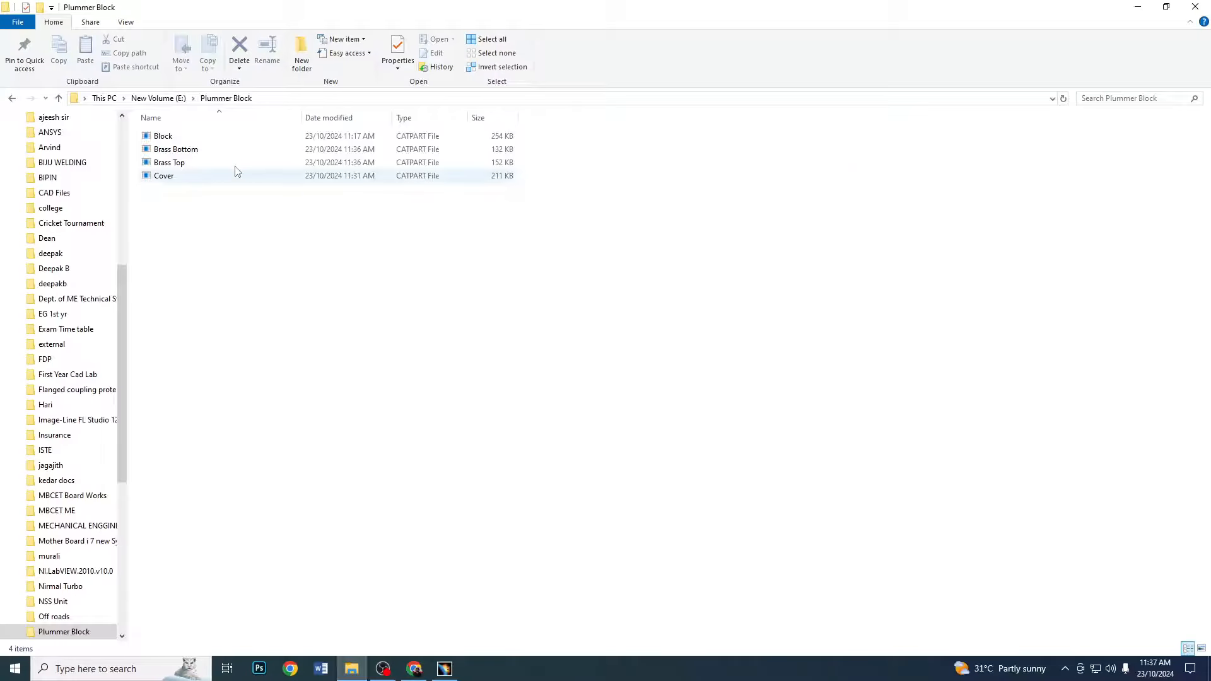
# Try to open the Brass Bottom file with V5 Environment Management, and close the Environment Editor
pyautogui.doubleClick(183, 152)
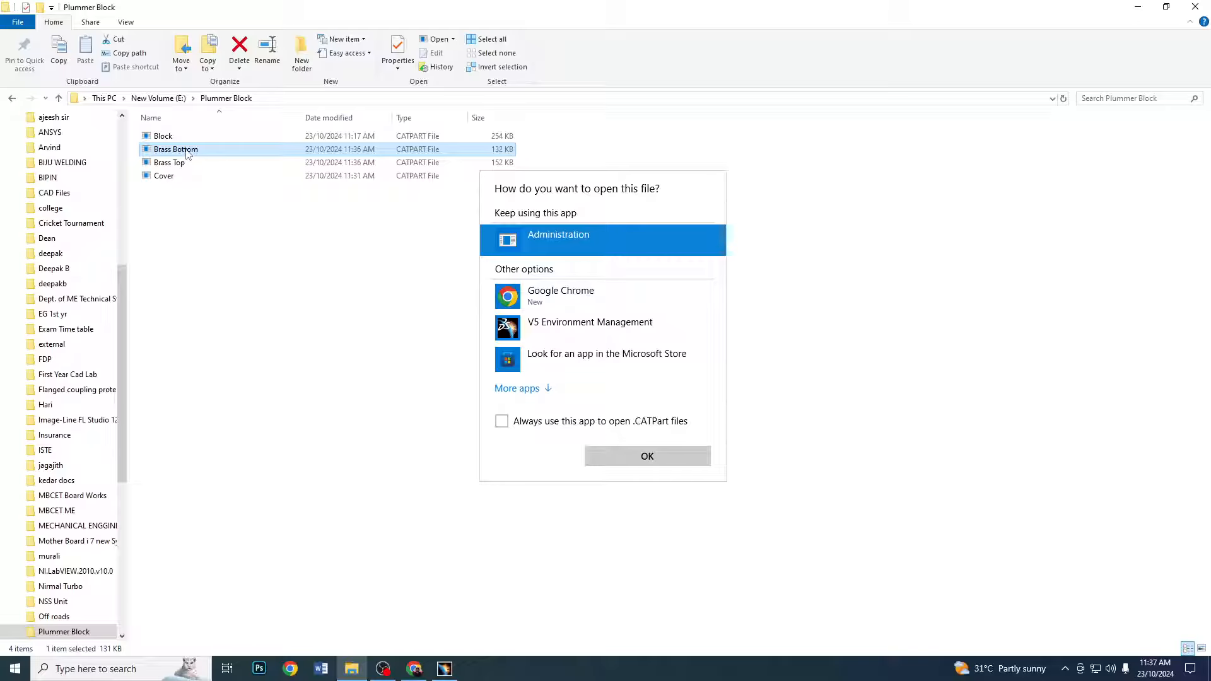
pyautogui.doubleClick(579, 326)
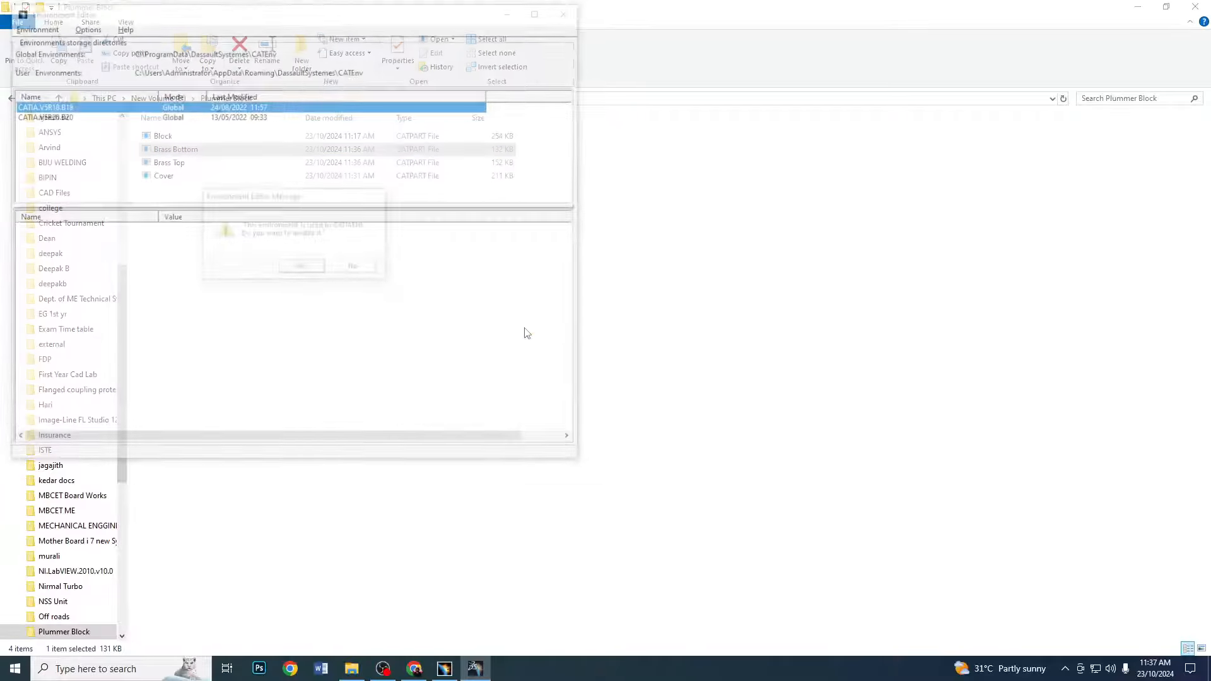
pyautogui.click(354, 267)
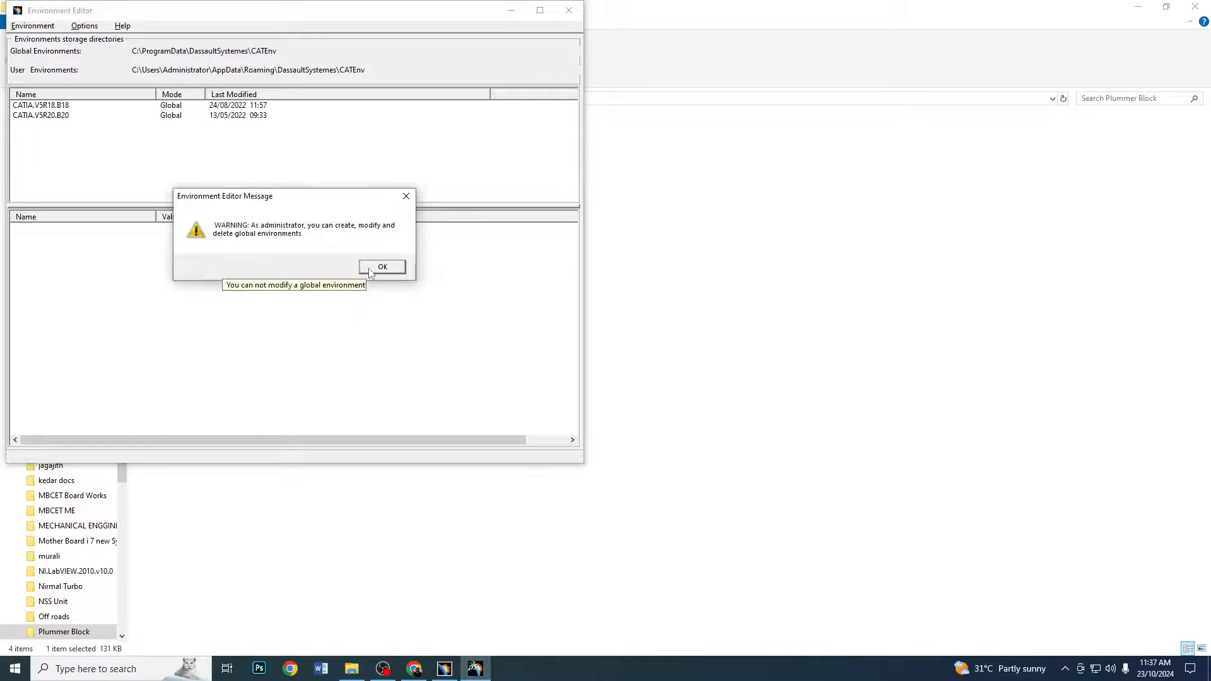
pyautogui.click(378, 266)
pyautogui.click(568, 12)
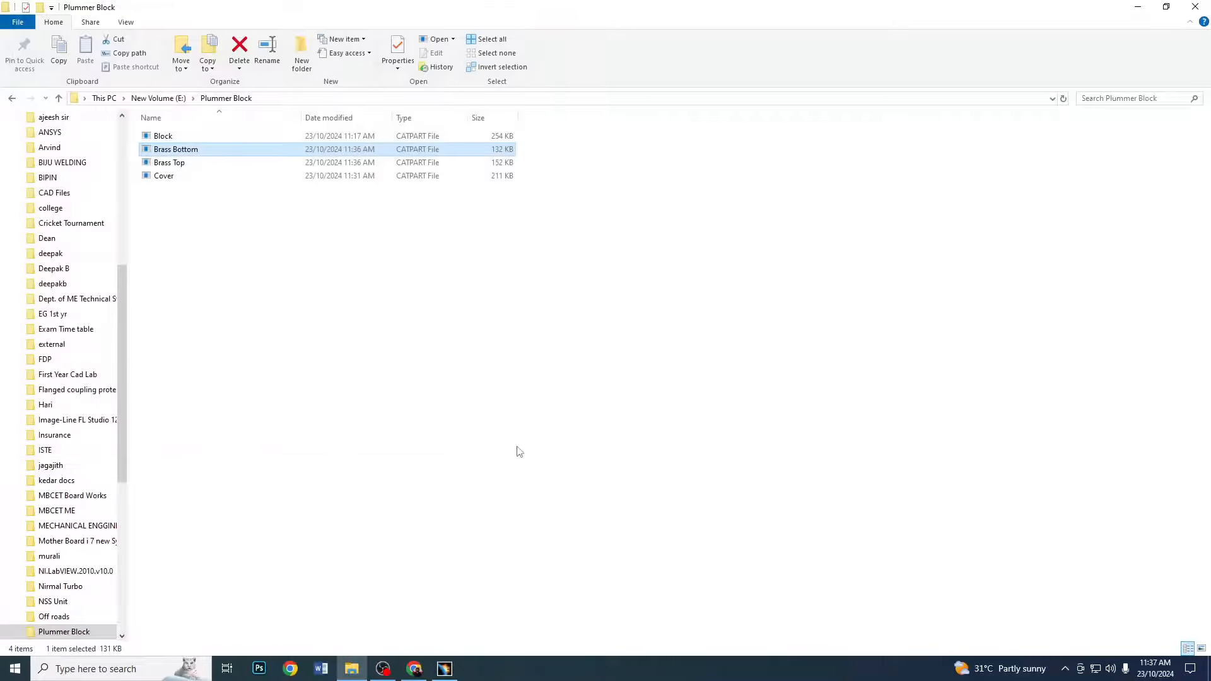
# Switch back to CATIA and bring up the file selection for opening an existing document
pyautogui.click(445, 668)
pyautogui.click(115, 26)
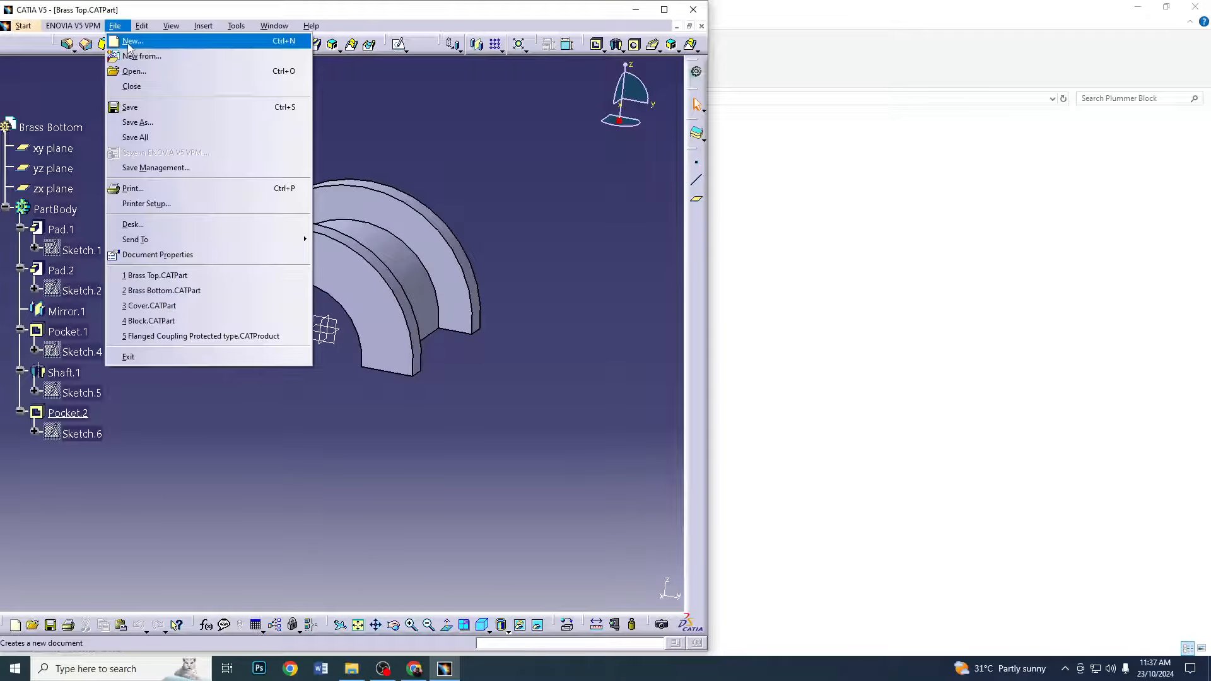
pyautogui.click(126, 71)
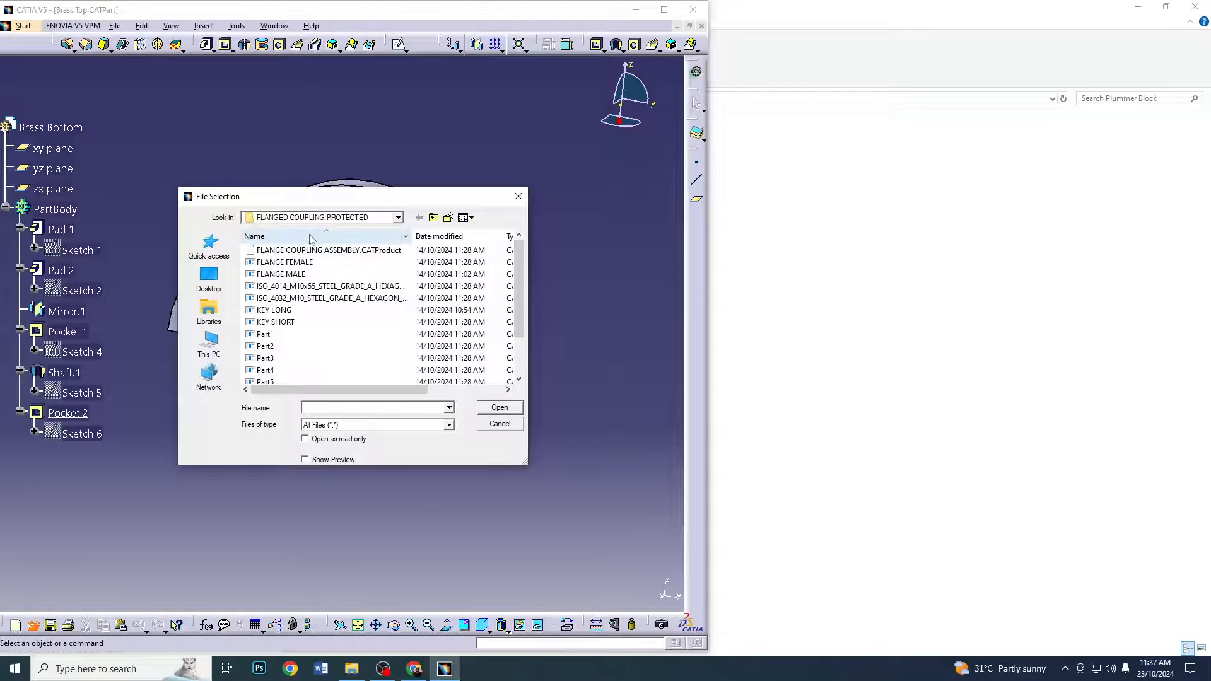
# Leave the FLANGED COUPLING PROTECTED folder and look on the Desktop for the Plummer Block folder
pyautogui.click(398, 217)
pyautogui.click(436, 220)
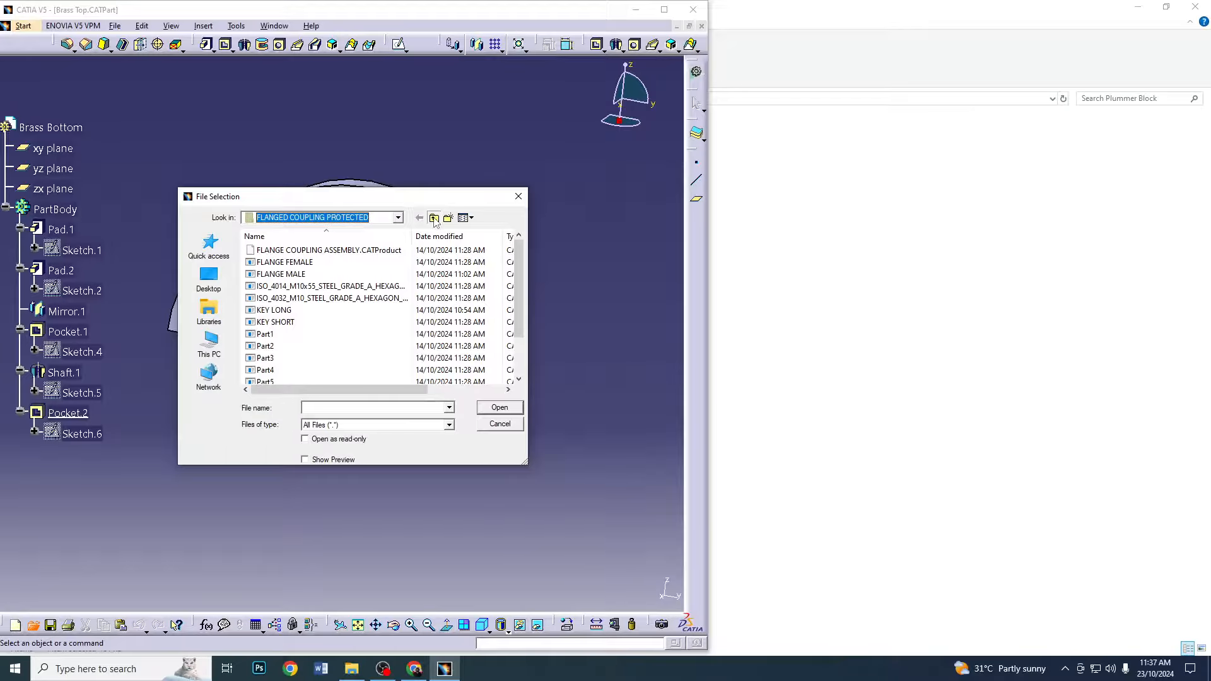
pyautogui.click(434, 219)
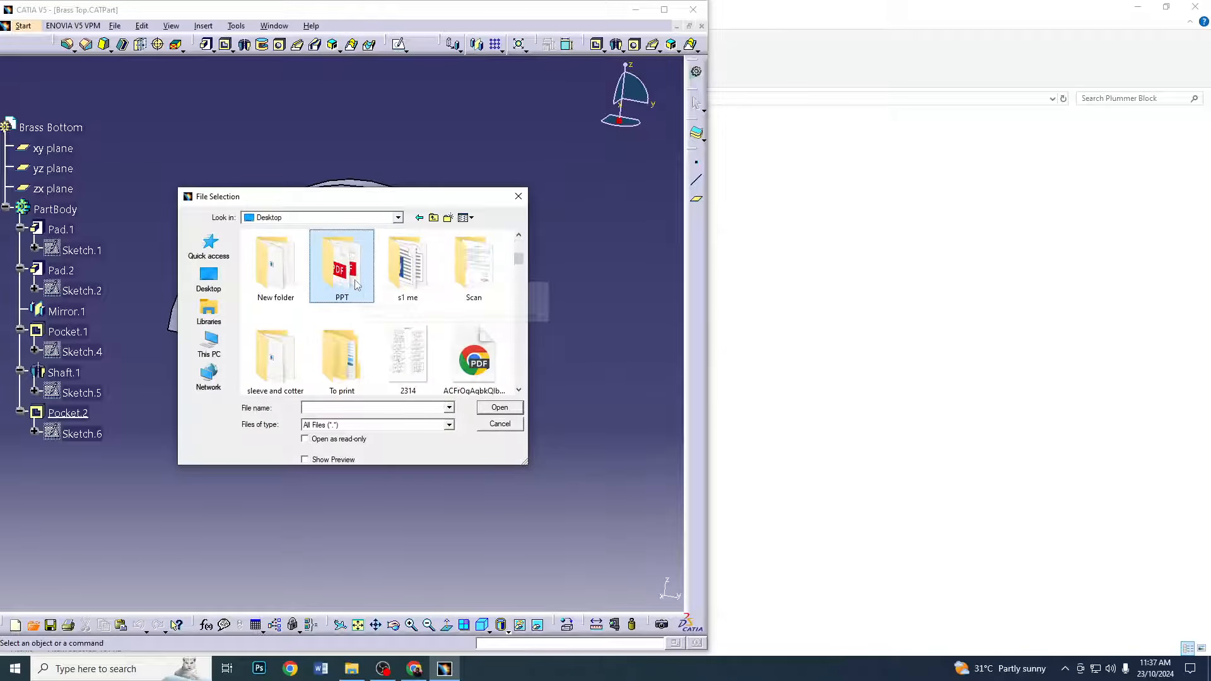
pyautogui.press('p')
pyautogui.press('p')
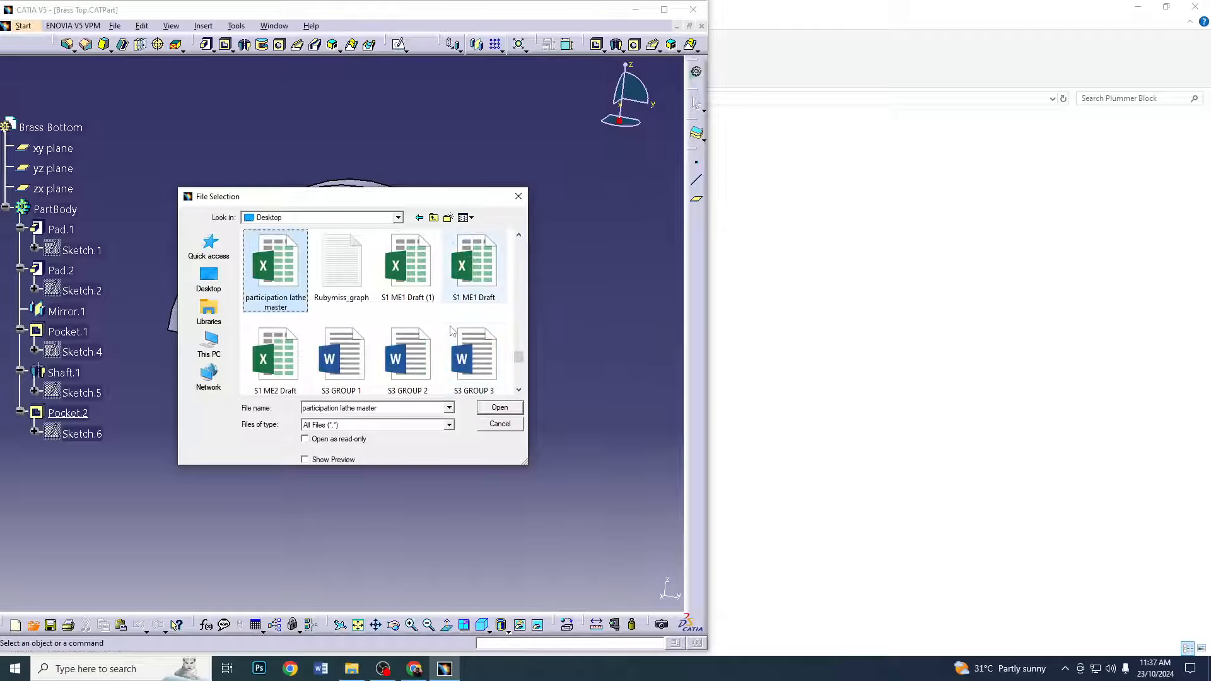
pyautogui.press('p')
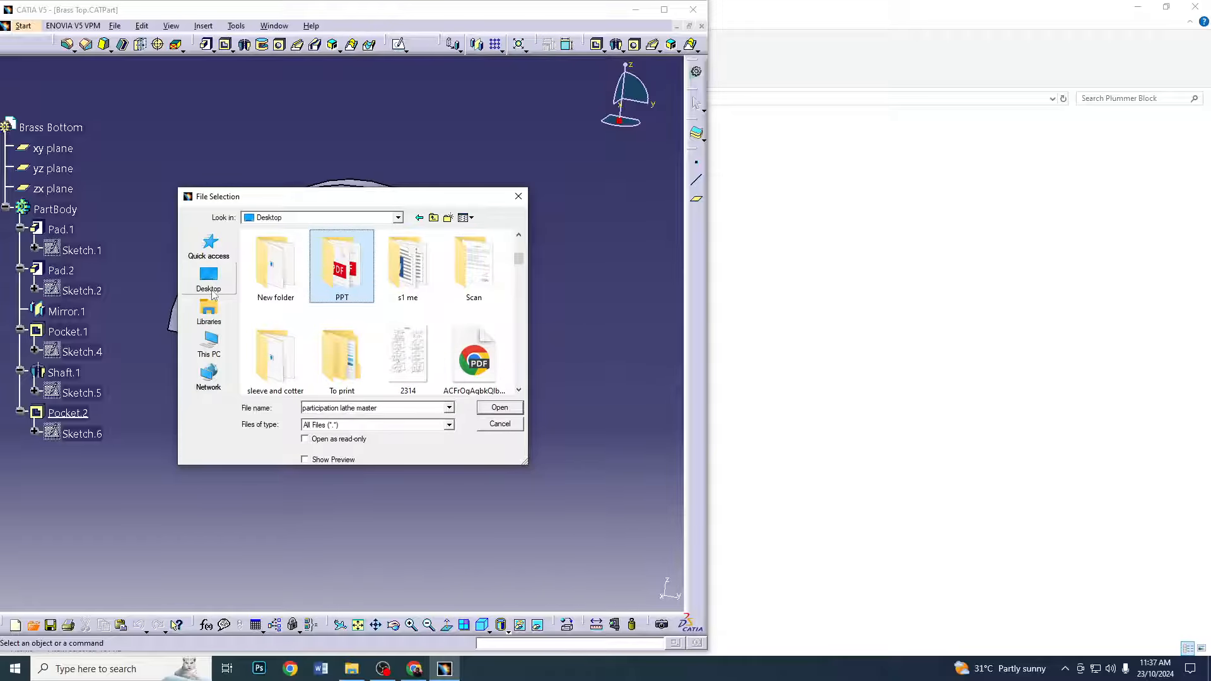
# Open the Brass Bottom part from the Plummer Block folder on New Volume (E:)
pyautogui.click(209, 346)
pyautogui.scroll(-3, 297, 326)
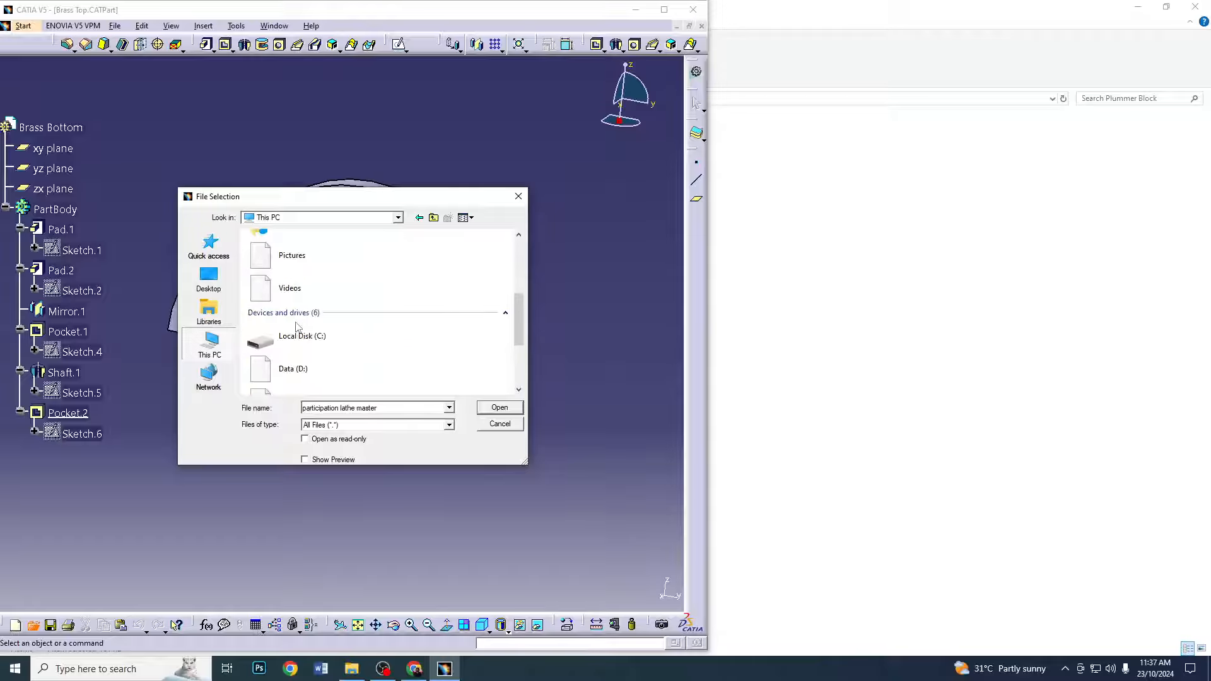
pyautogui.scroll(-3, 298, 326)
pyautogui.doubleClick(299, 309)
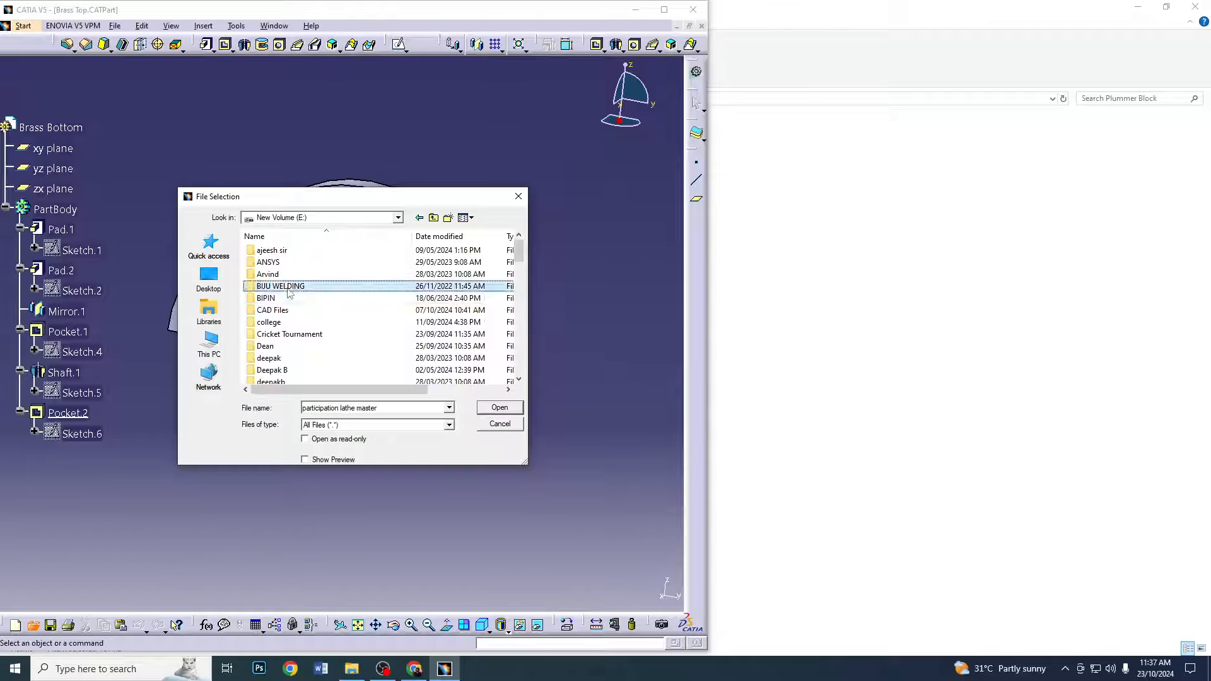
pyautogui.press('p')
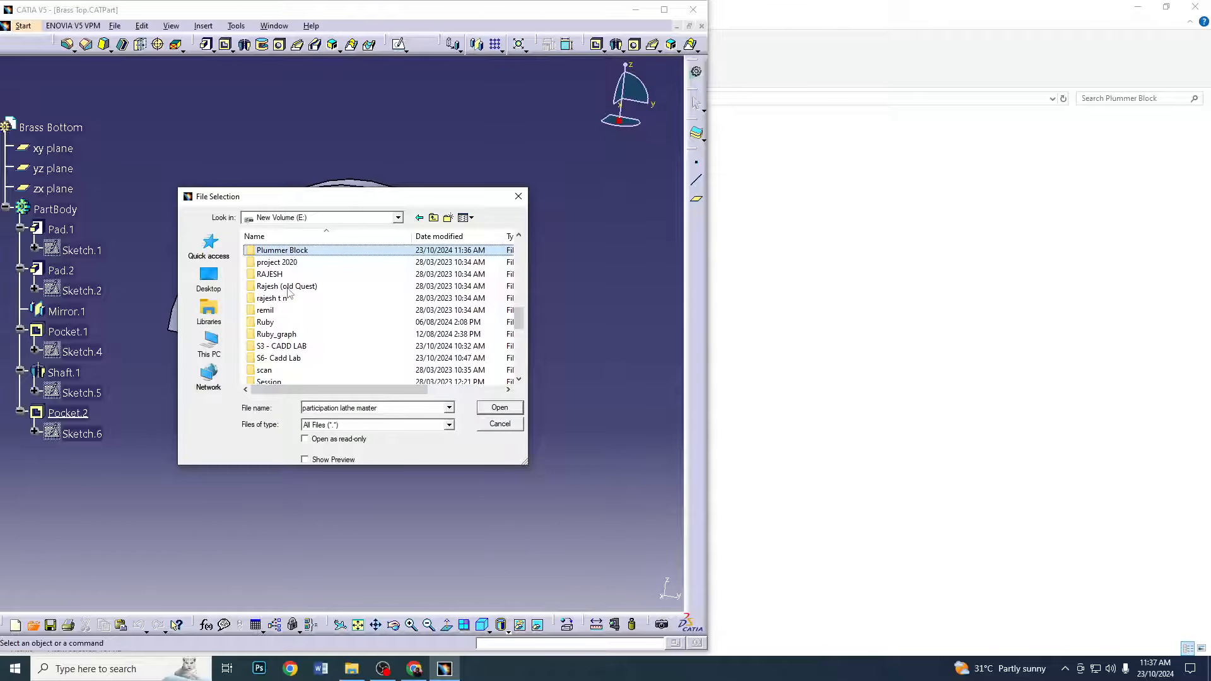
pyautogui.doubleClick(299, 252)
pyautogui.doubleClick(283, 262)
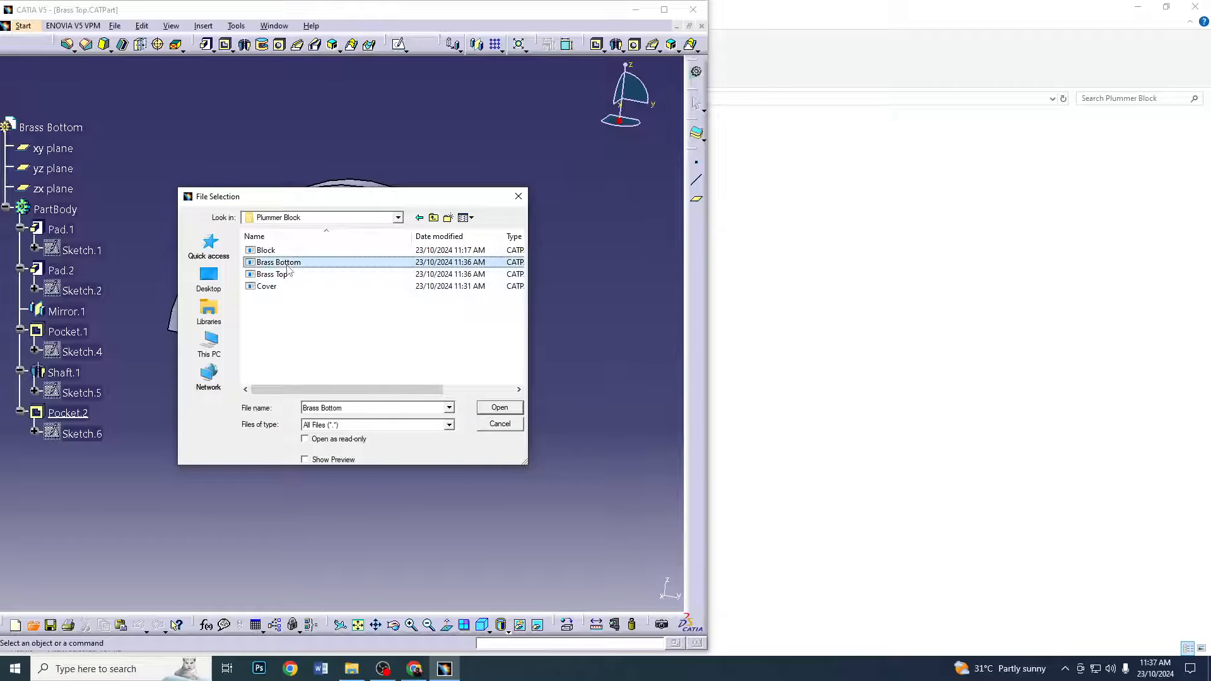
# Sketch a rectangle about 140 by 53 mm over the upper half of the front ring face and cut that half away with Pocket
pyautogui.moveTo(284, 265); pyautogui.dragTo(360, 286, button='middle')
pyautogui.click(356, 298)
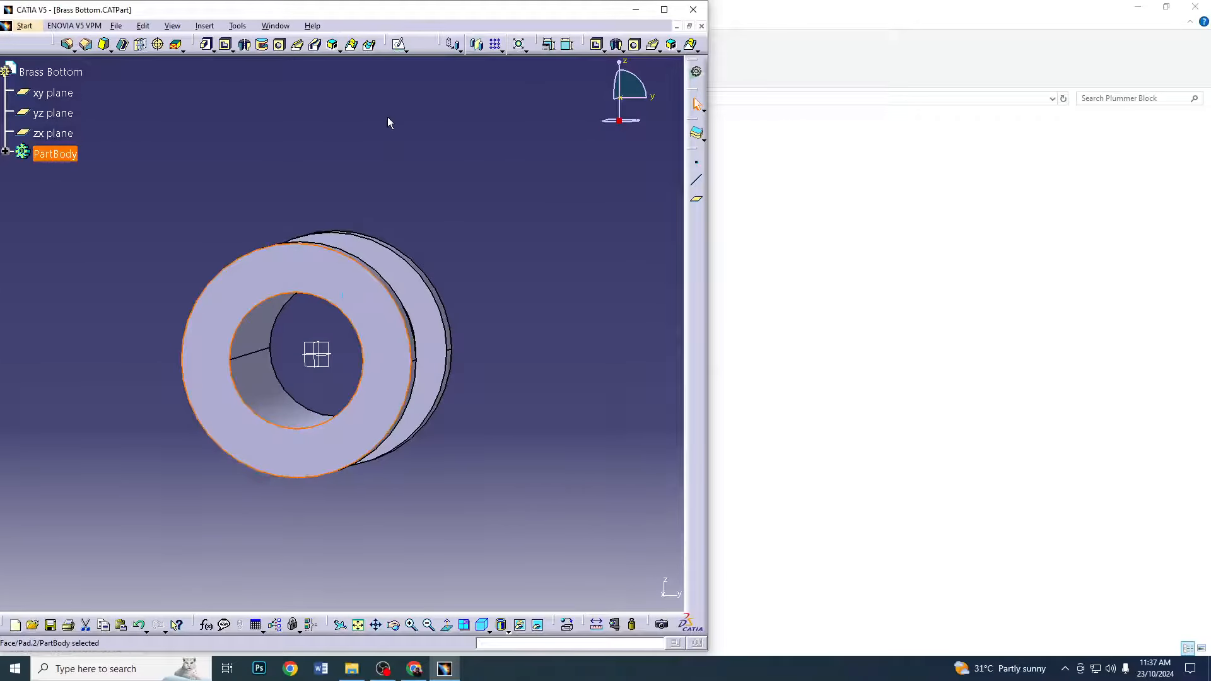
pyautogui.click(397, 46)
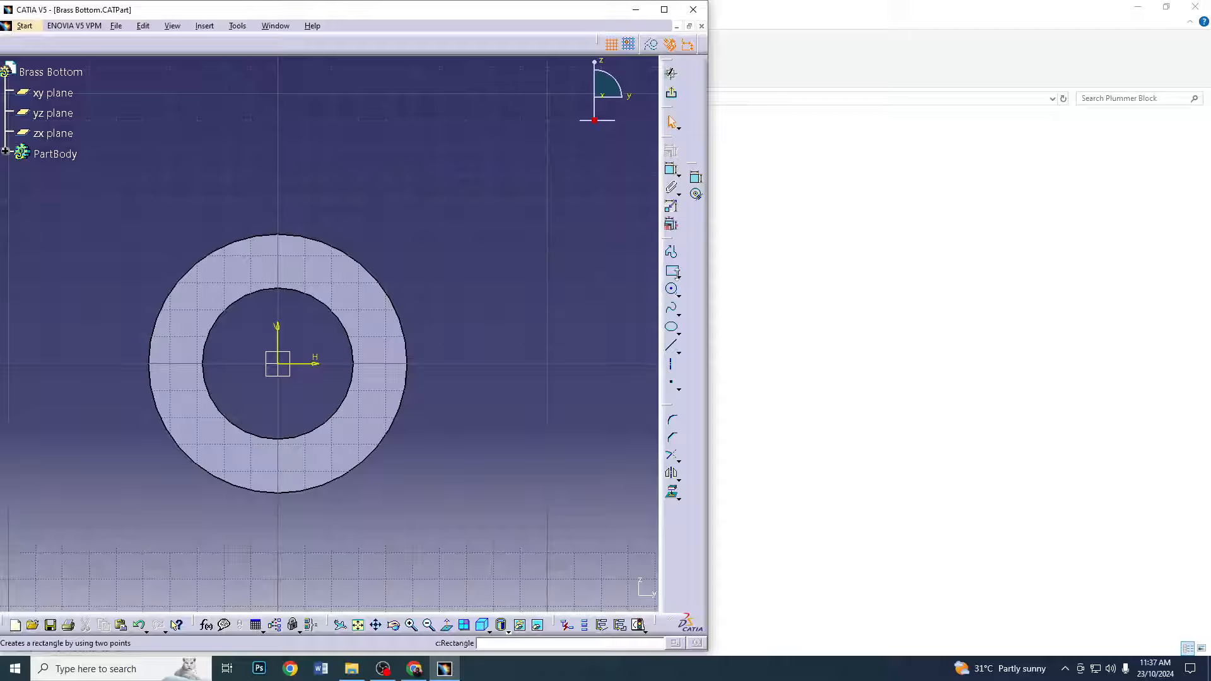
pyautogui.click(671, 270)
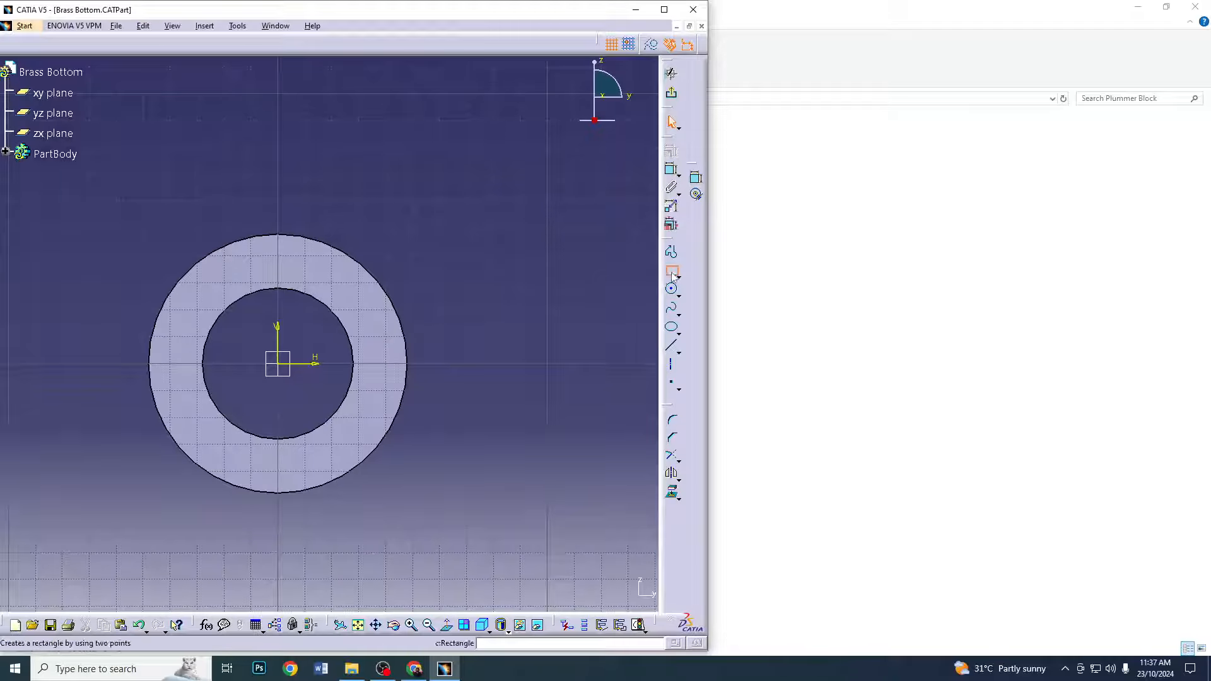
pyautogui.click(476, 364)
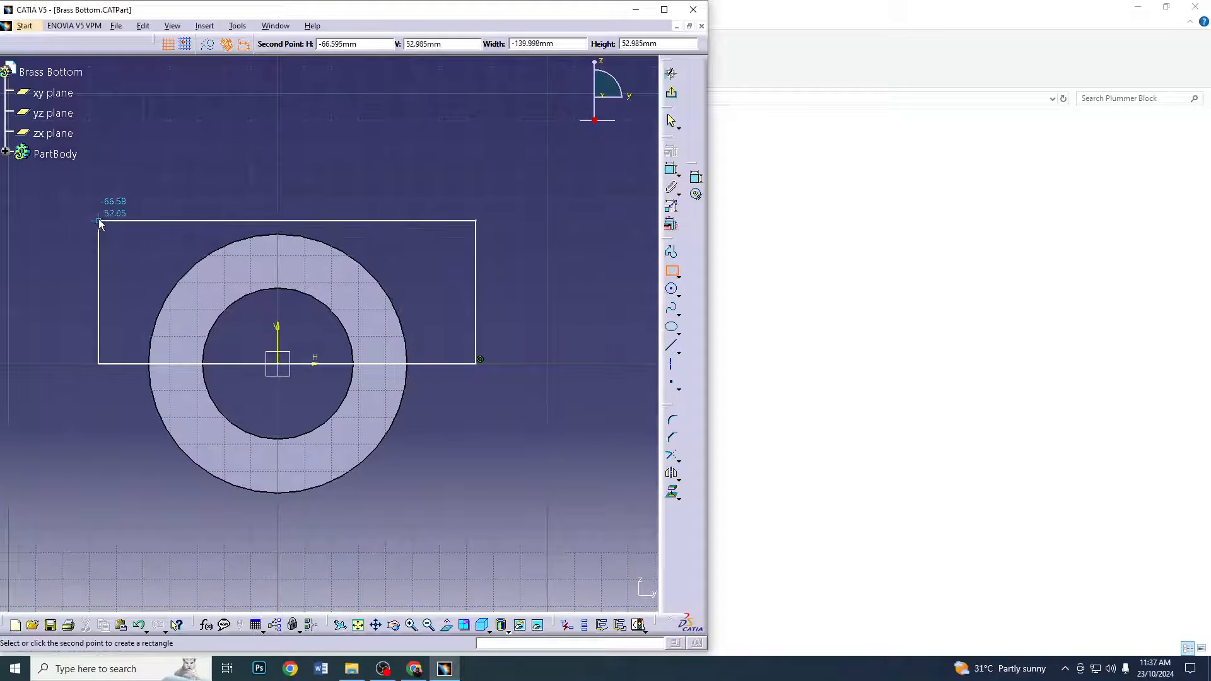
pyautogui.click(98, 221)
pyautogui.click(671, 93)
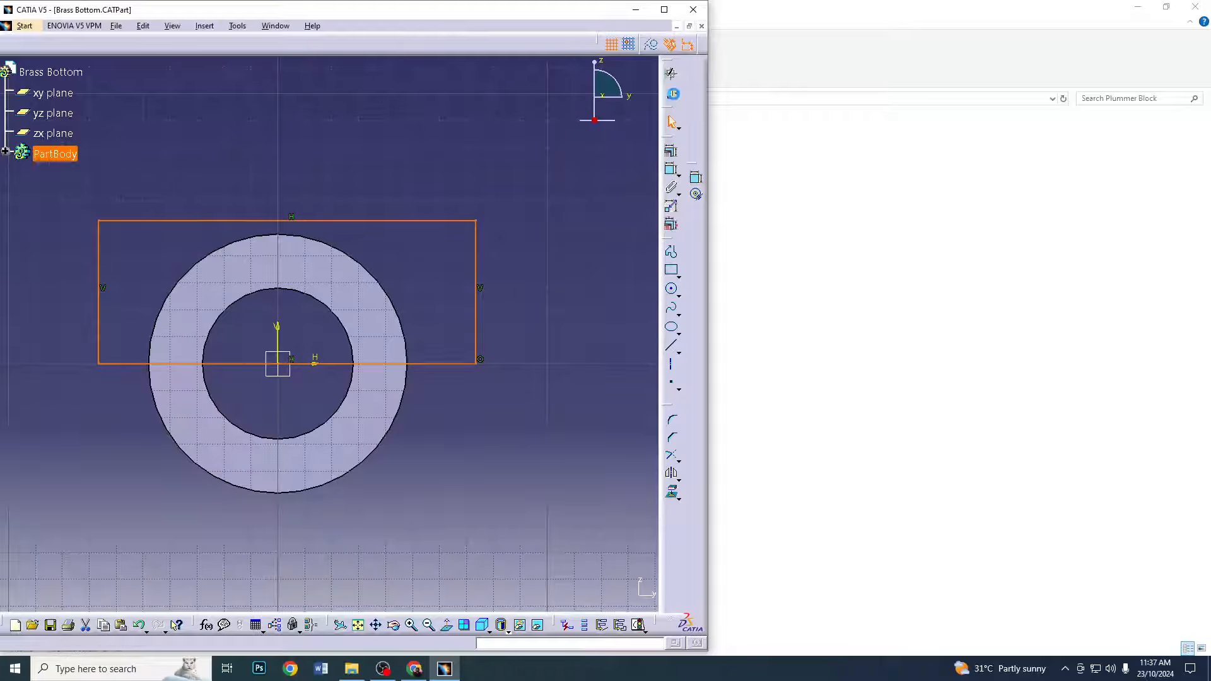
pyautogui.click(224, 43)
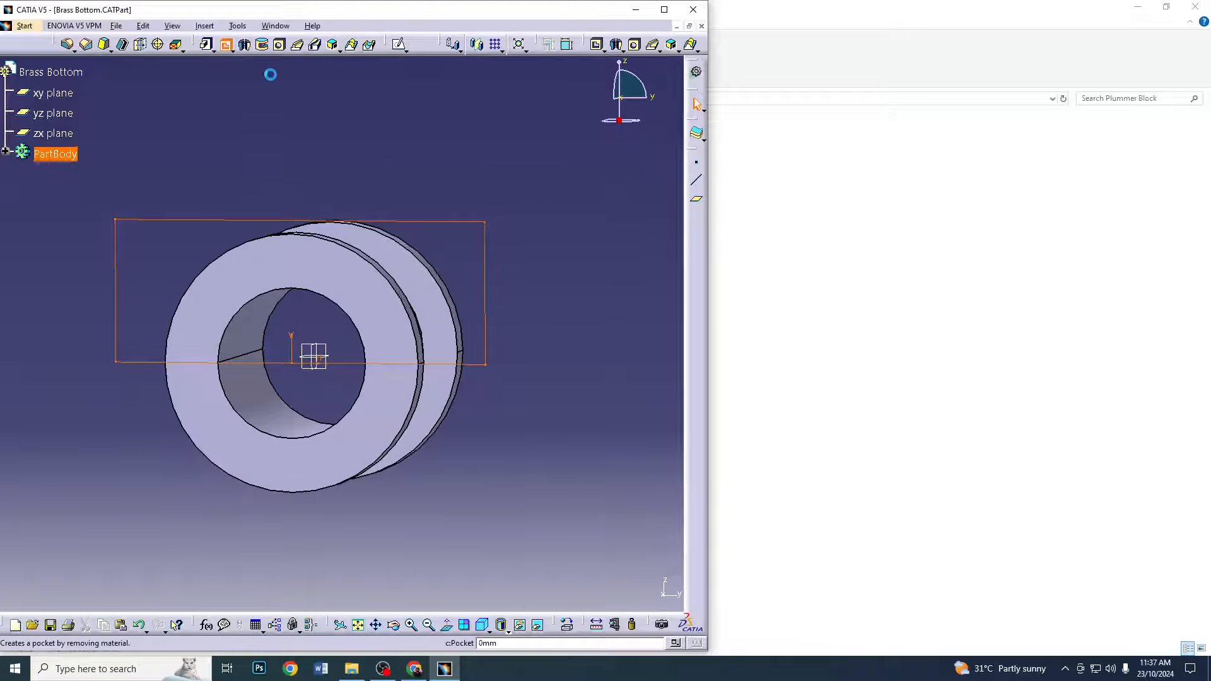
pyautogui.click(558, 593)
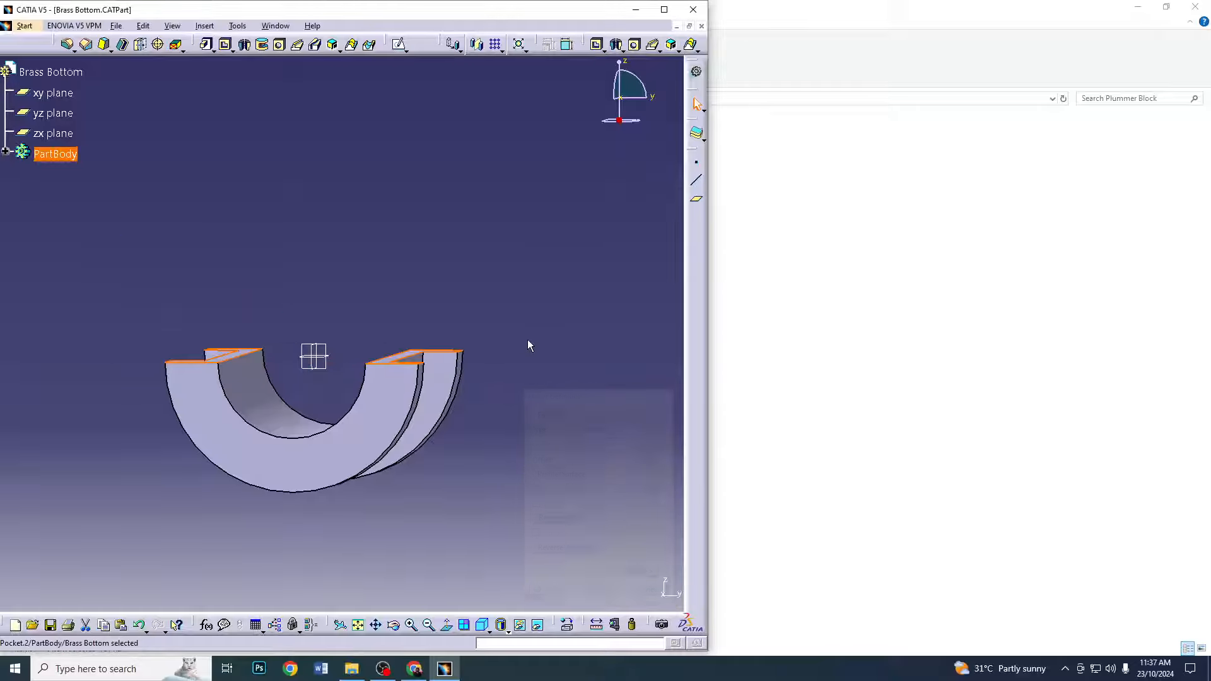
# Save the Brass Bottom part and close both open brass part documents
pyautogui.click(116, 26)
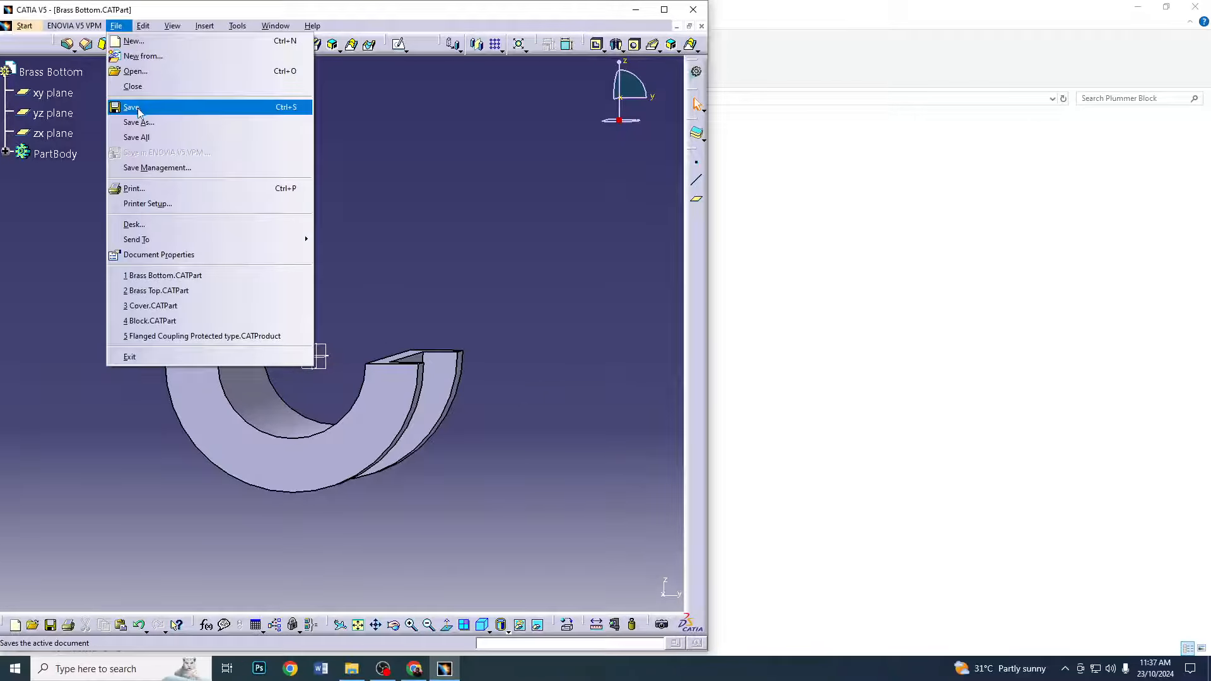
pyautogui.click(133, 107)
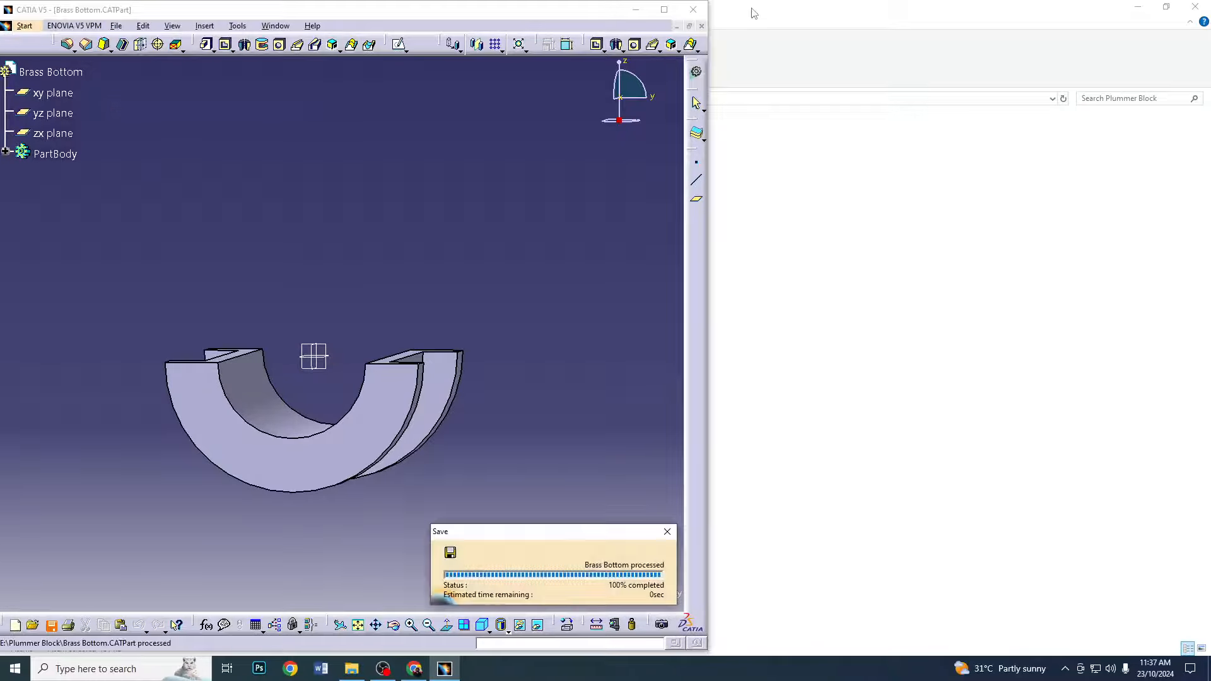
pyautogui.click(699, 27)
pyautogui.click(699, 27)
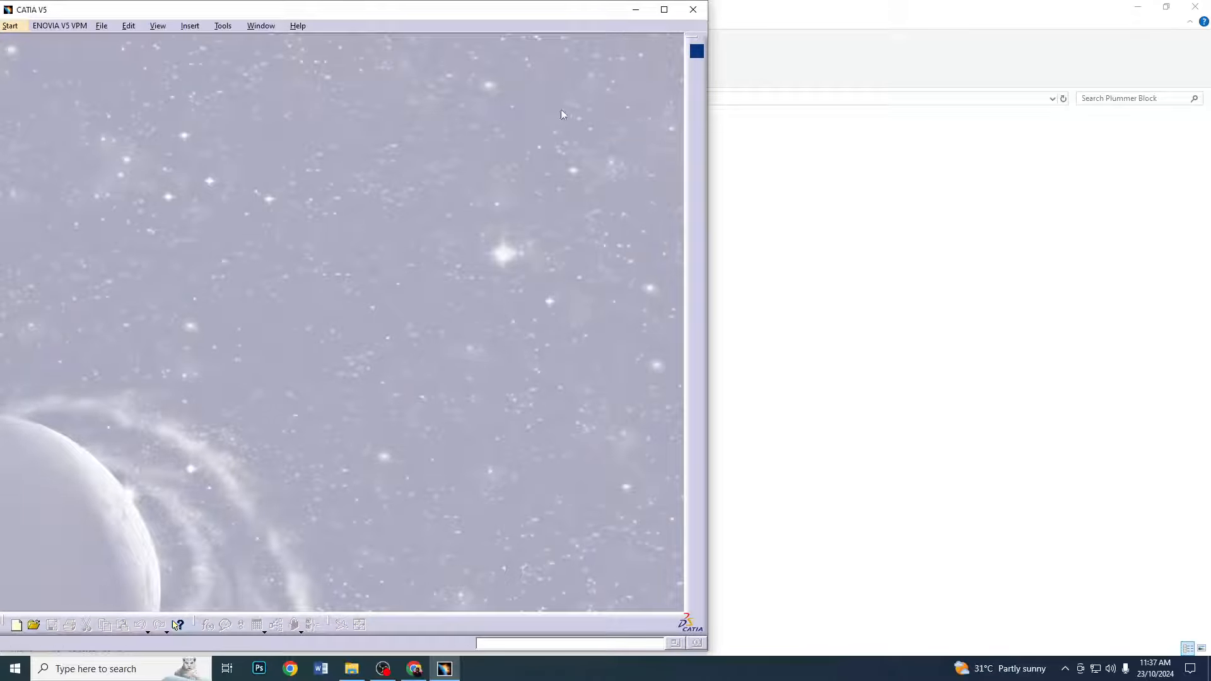
# Switch to the PDF in the browser and examine the bolt details in the plummer block drawing on page 11
pyautogui.click(830, 29)
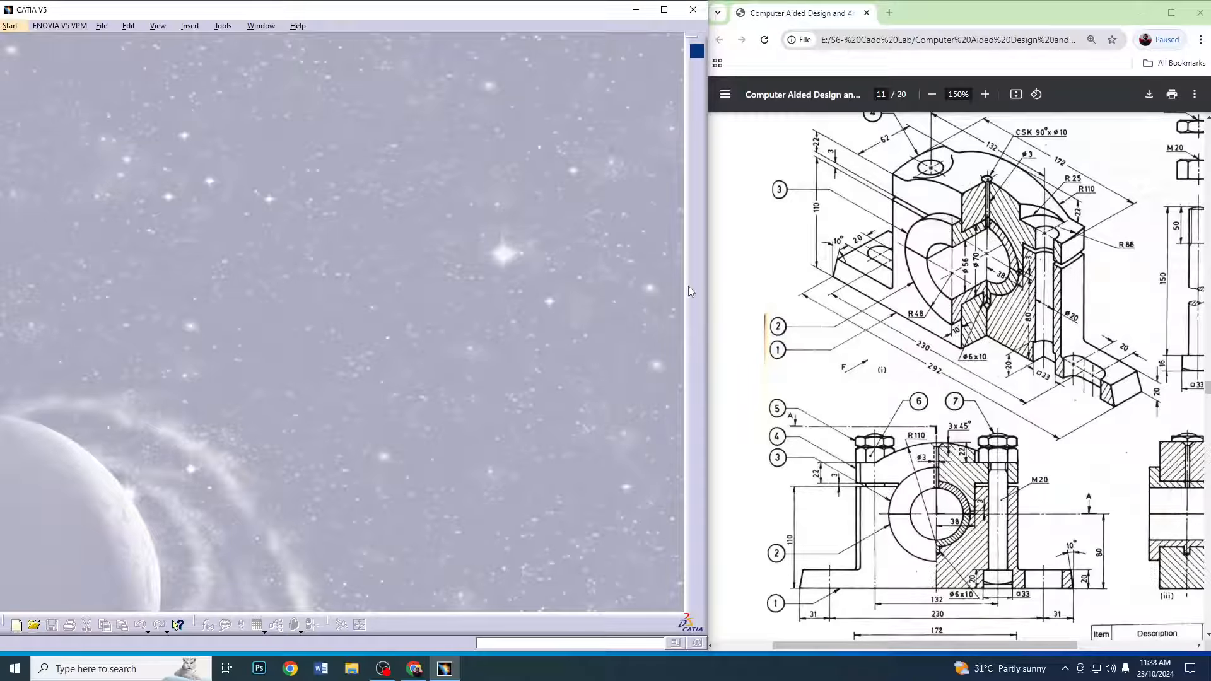
pyautogui.click(1076, 365)
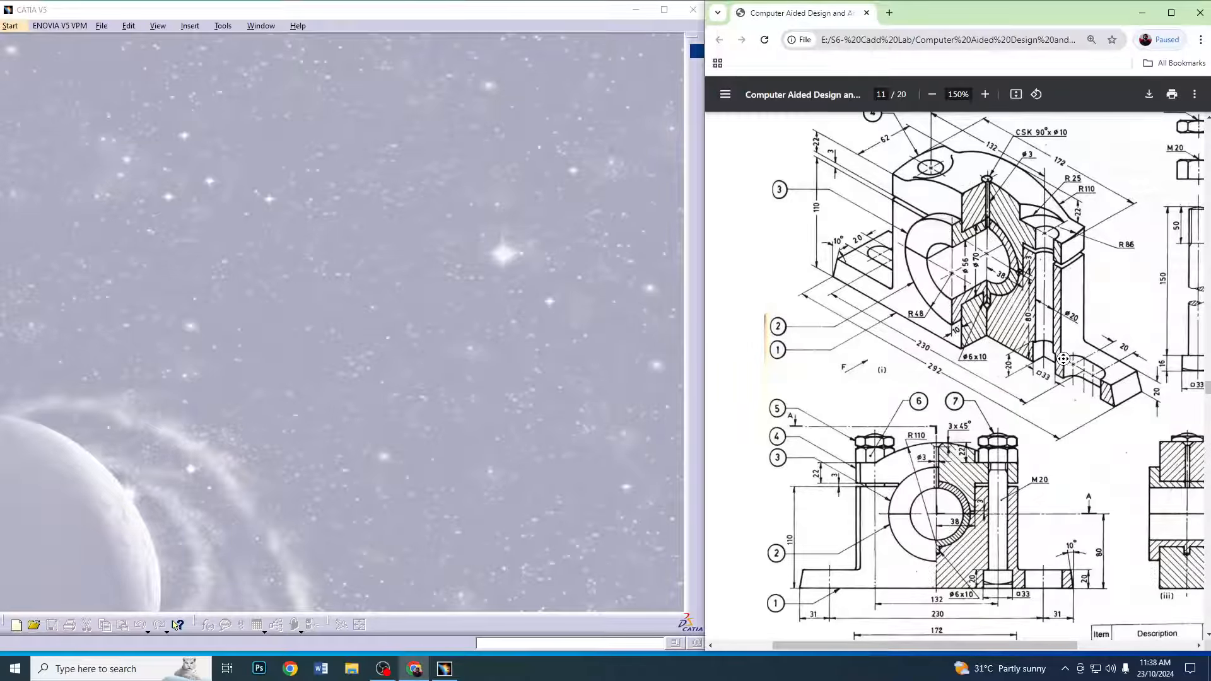
pyautogui.scroll(-20, 1009, 403)
pyautogui.scroll(15, 976, 430)
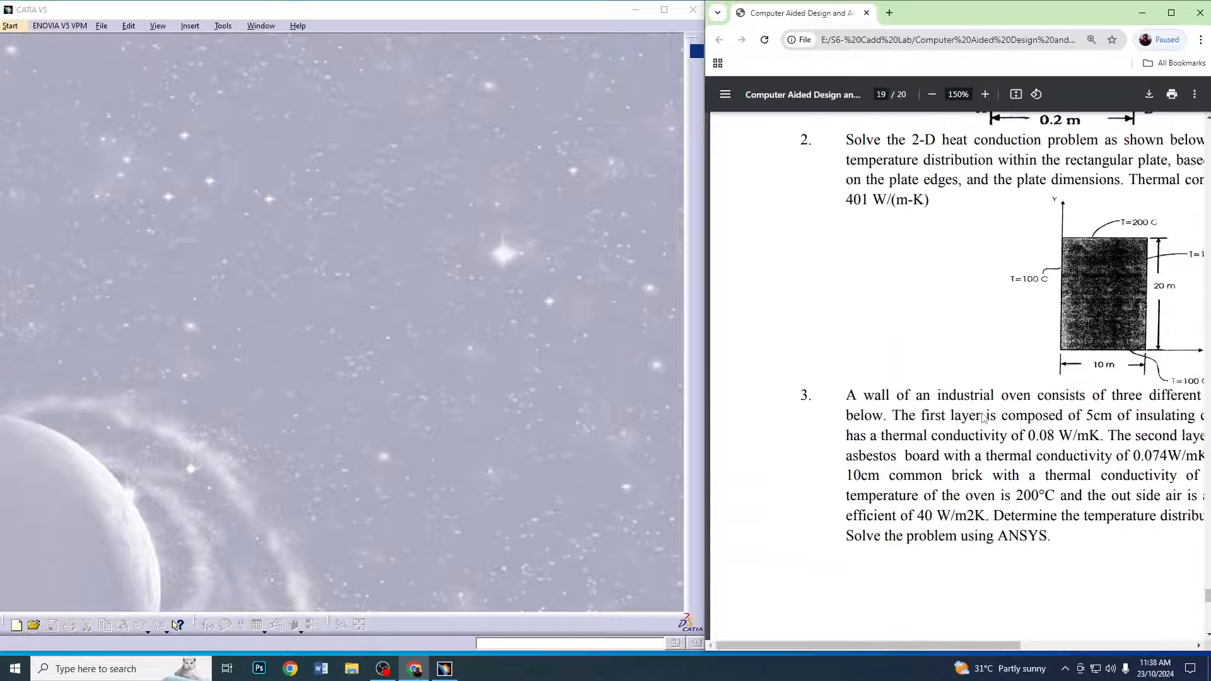
pyautogui.scroll(15, 963, 254)
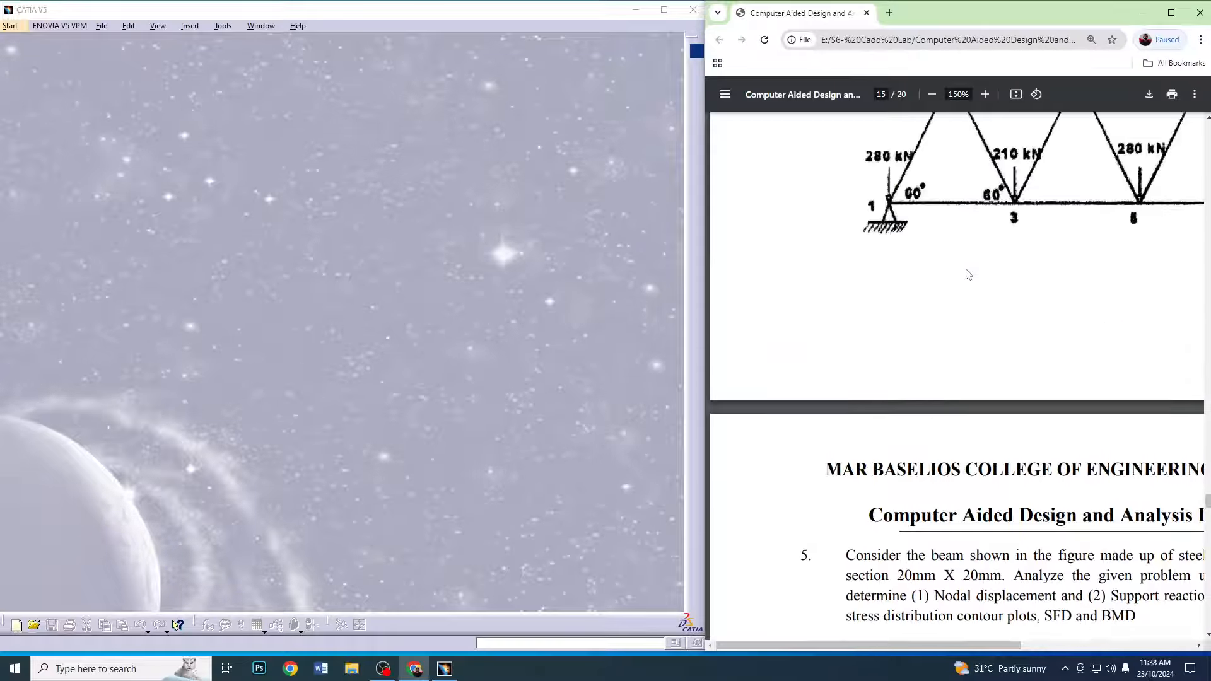
pyautogui.scroll(15, 969, 273)
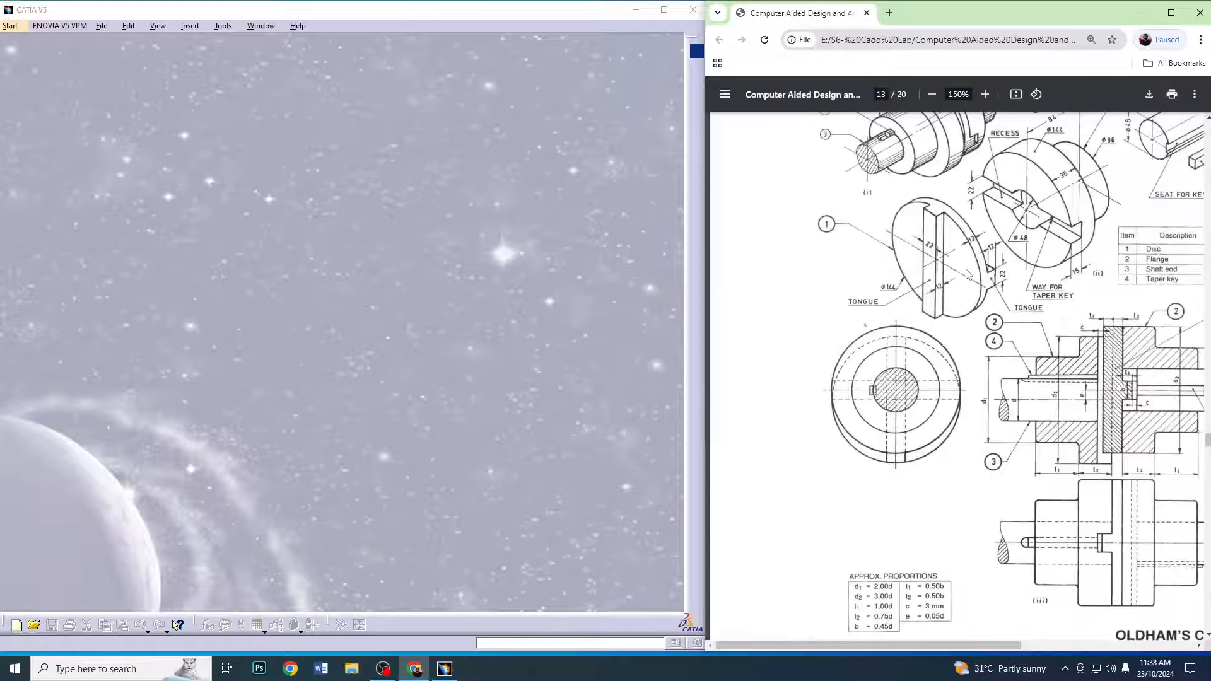
pyautogui.scroll(15, 968, 272)
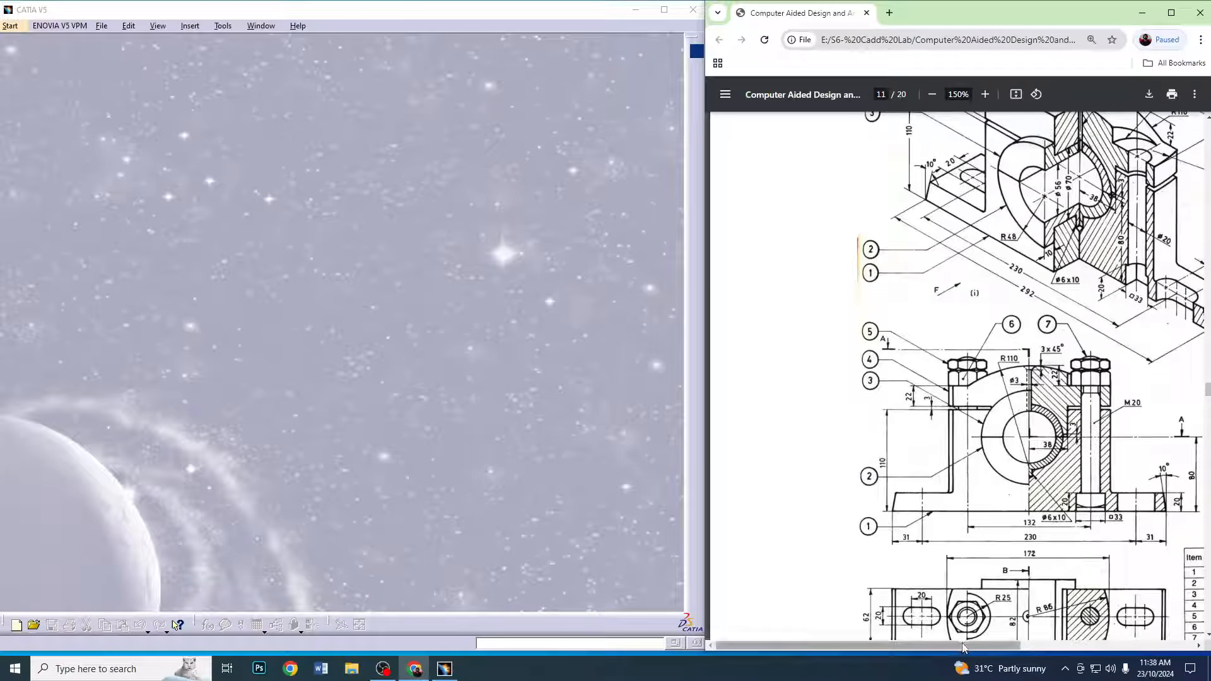
pyautogui.moveTo(964, 646); pyautogui.dragTo(1085, 654)
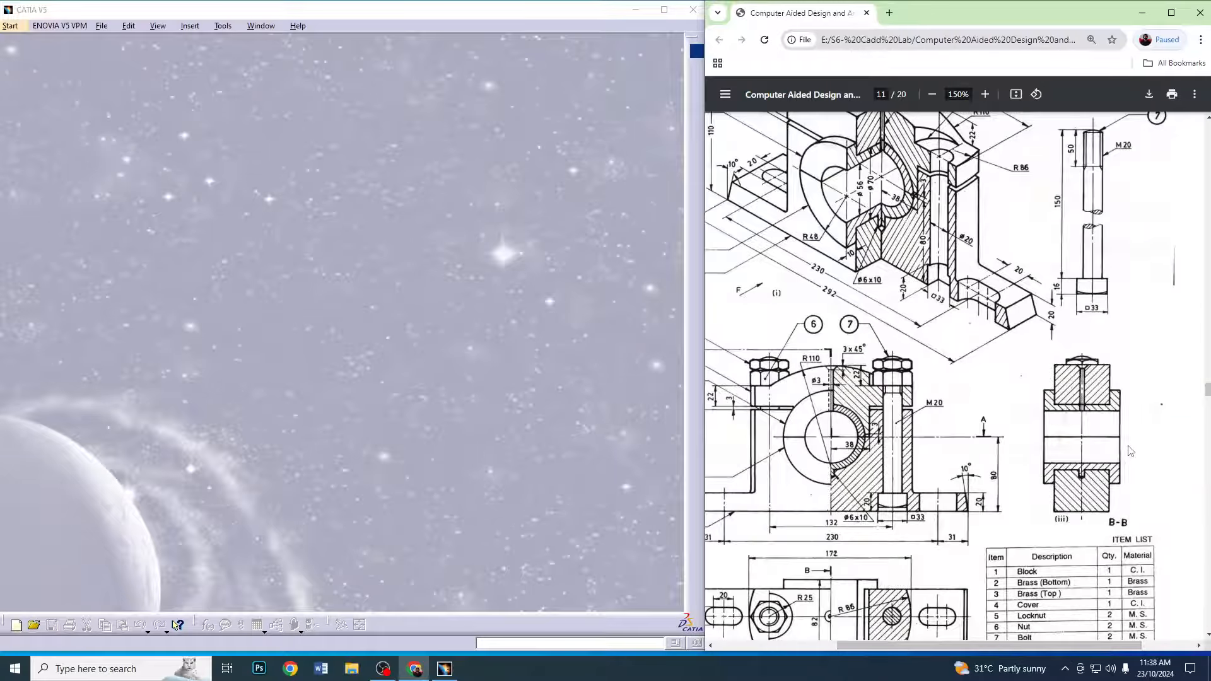
pyautogui.scroll(1, 1112, 339)
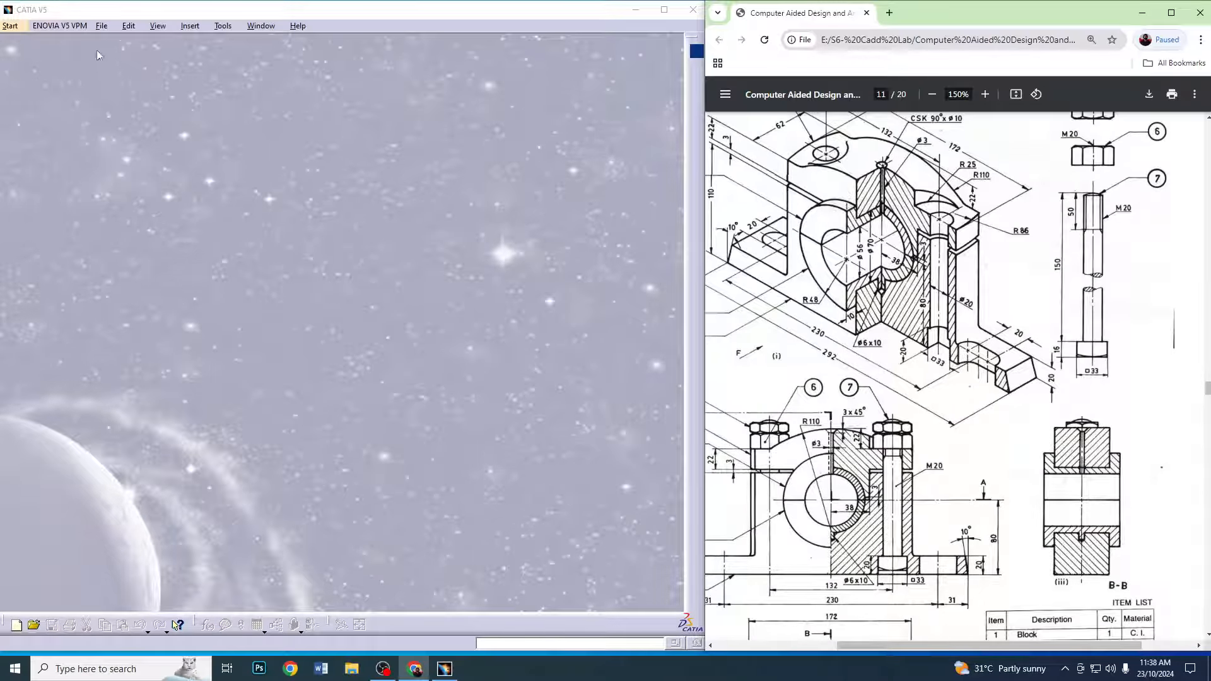
# Switch to CATIA and create a new Part Design part named Bolt
pyautogui.click(5, 28)
pyautogui.moveTo(63, 53)
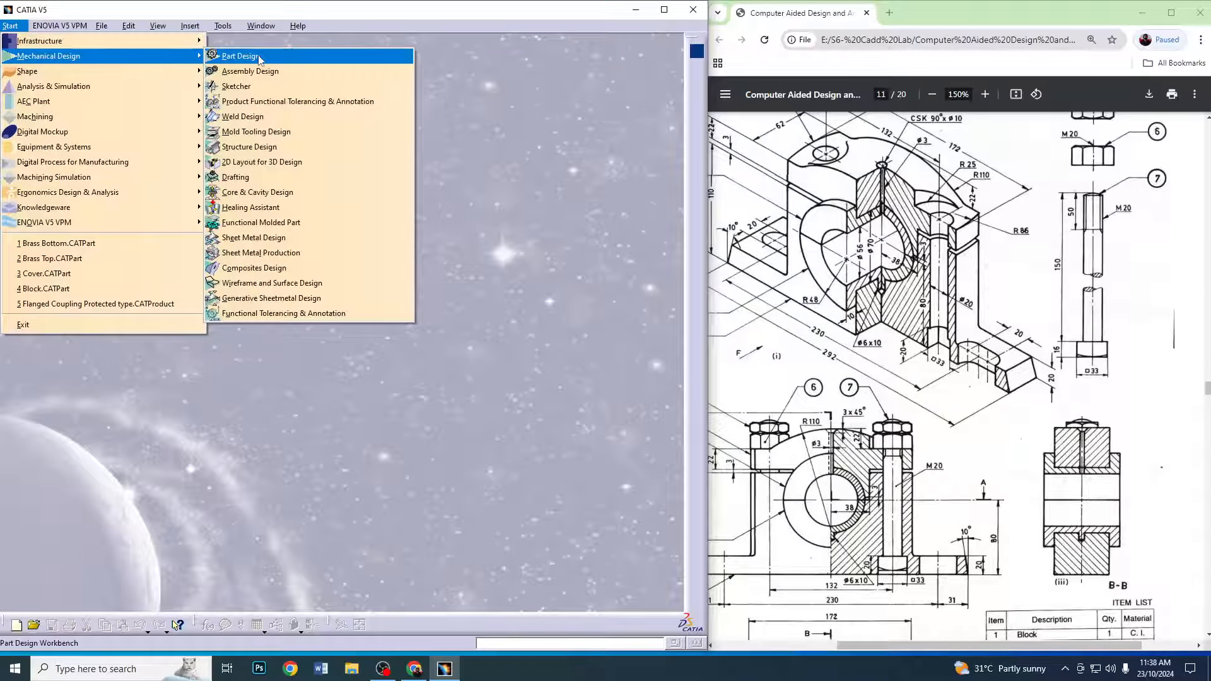
pyautogui.click(227, 55)
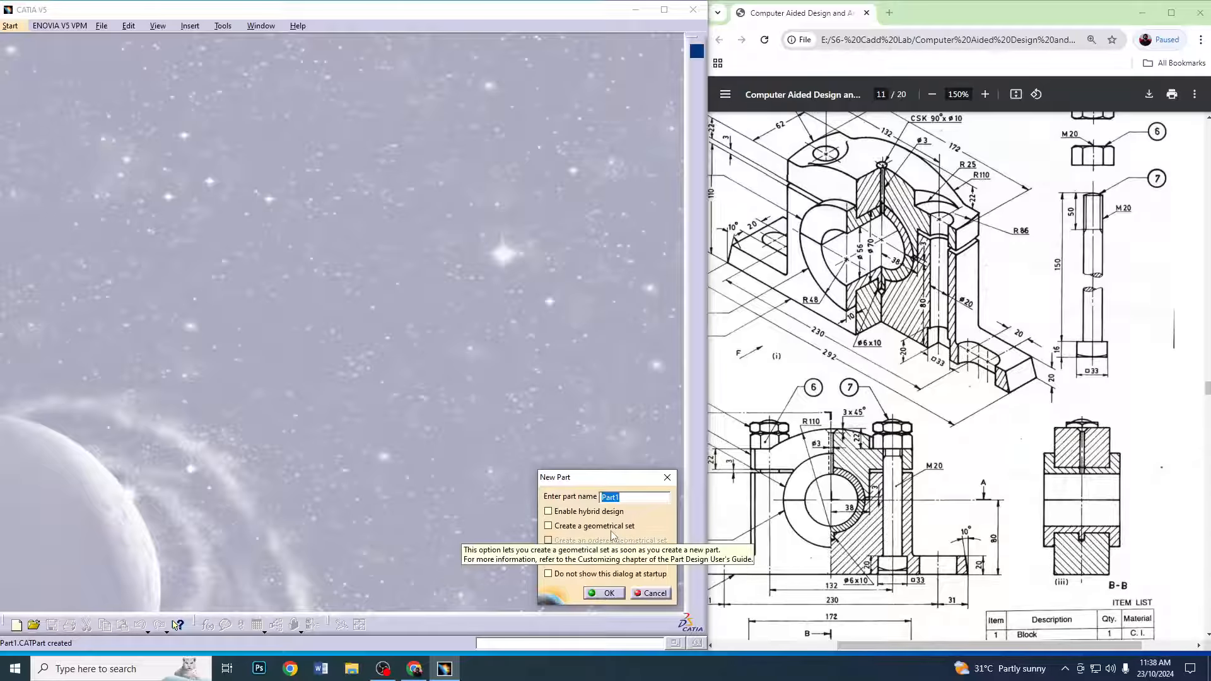
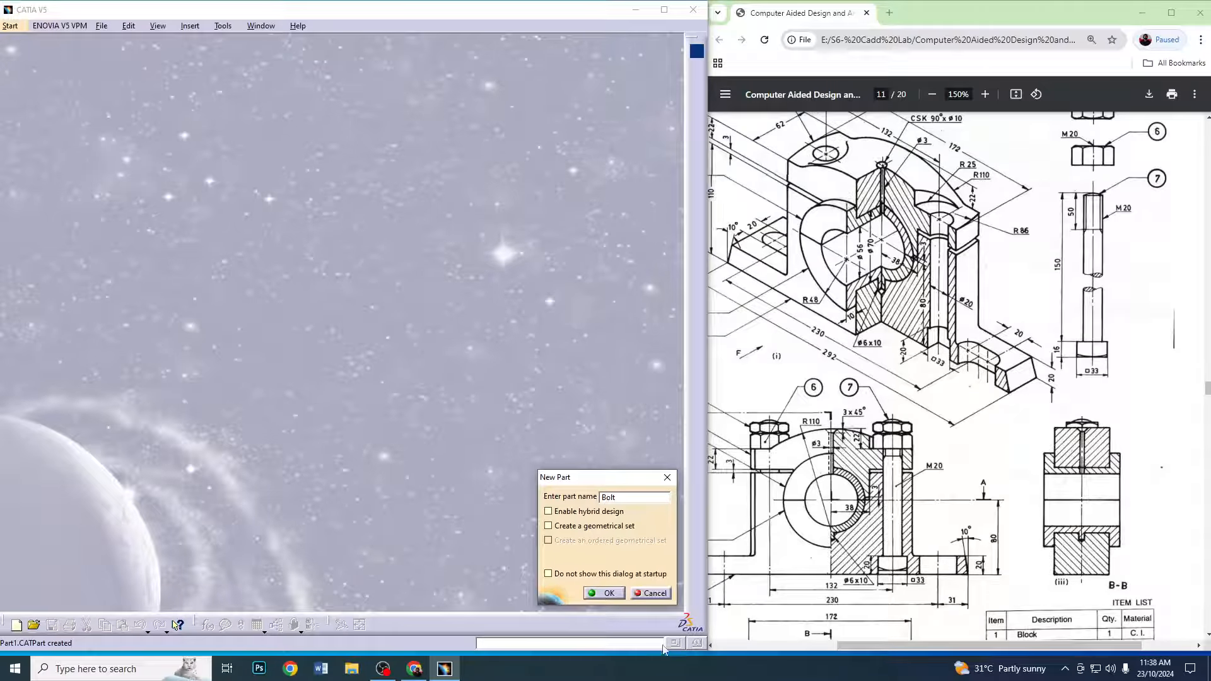
pyautogui.click(607, 593)
# Sketch a centered rectangle about 42 by 28 mm at the origin on the xy plane
pyautogui.click(357, 335)
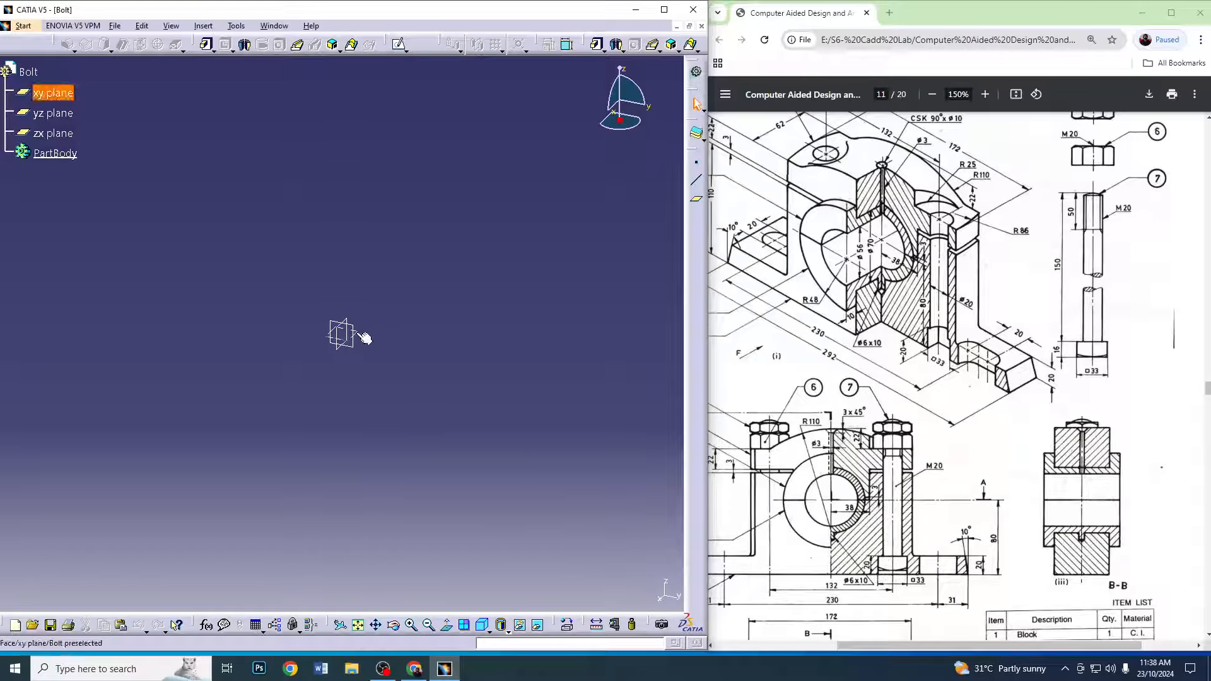
pyautogui.click(400, 45)
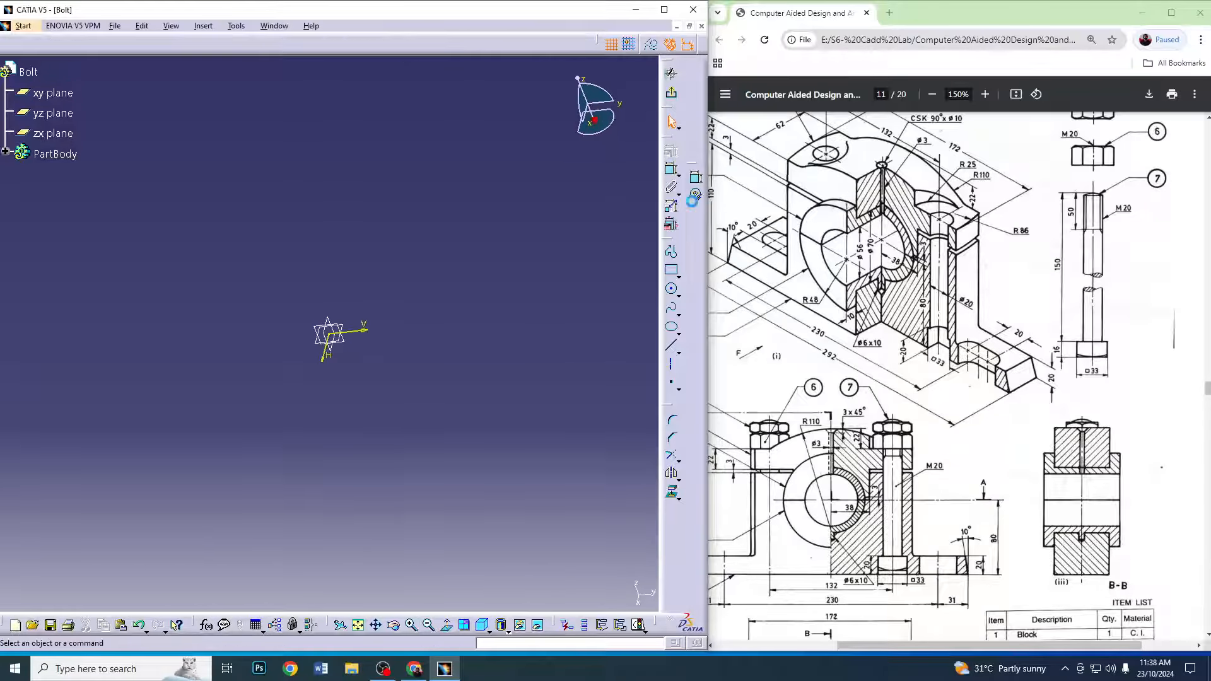
pyautogui.click(679, 280)
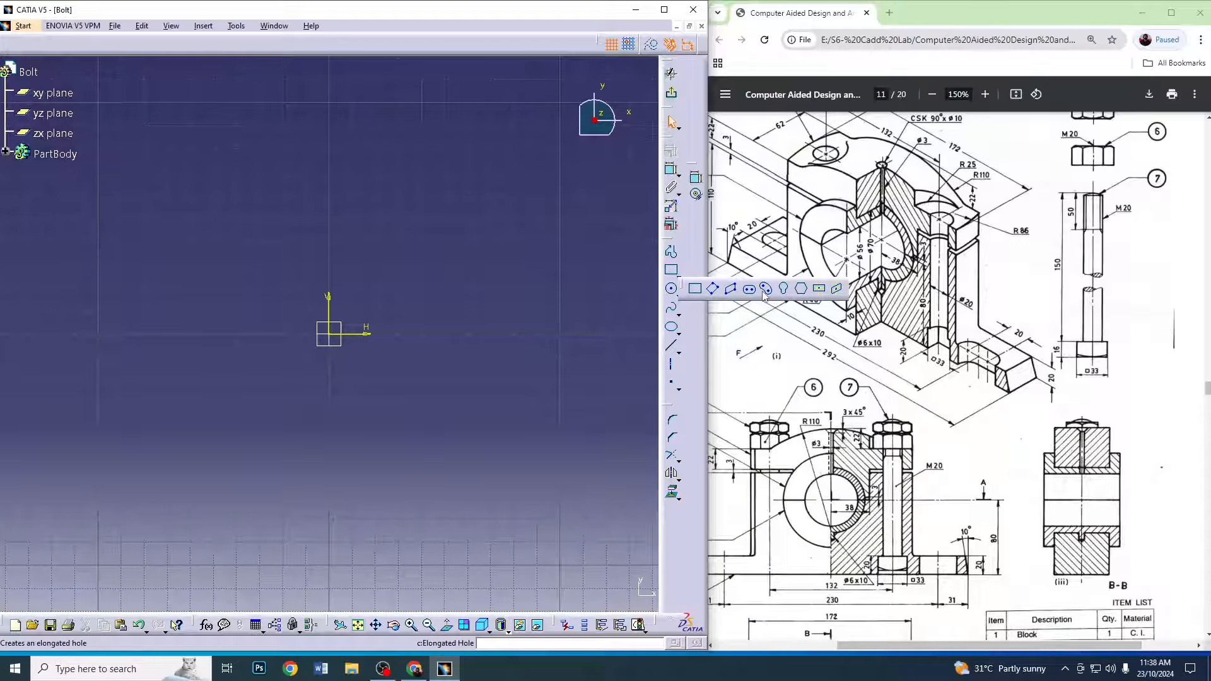
pyautogui.click(818, 288)
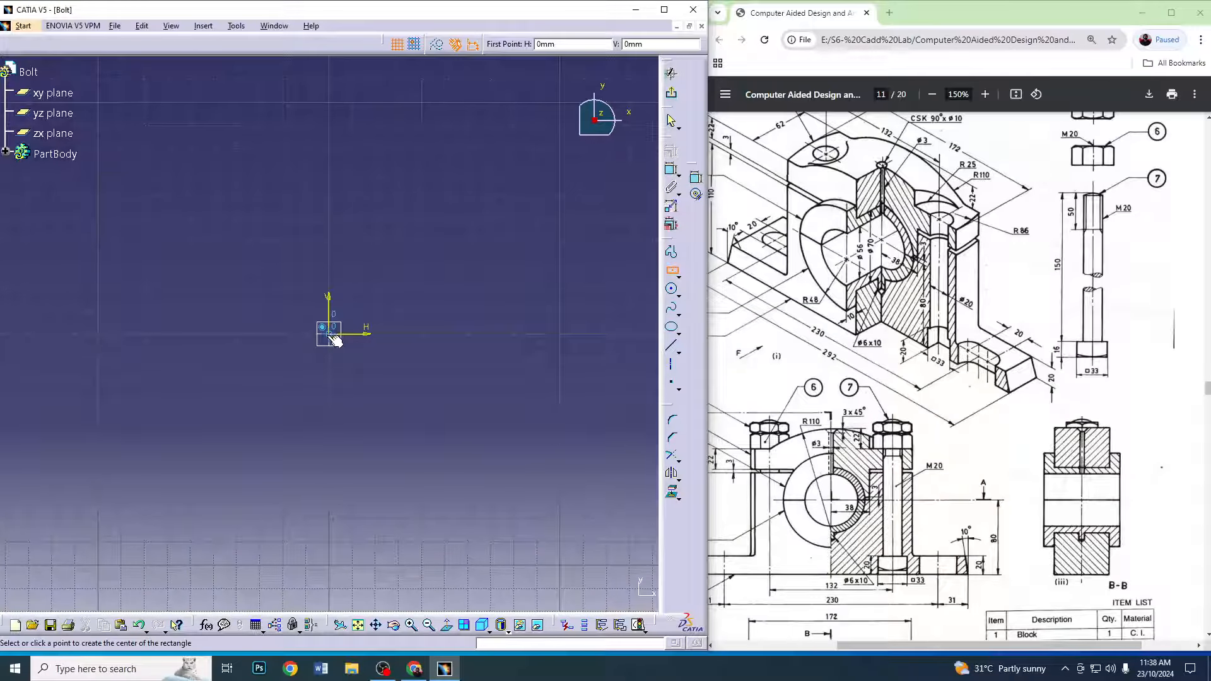
pyautogui.click(328, 334)
pyautogui.click(377, 366)
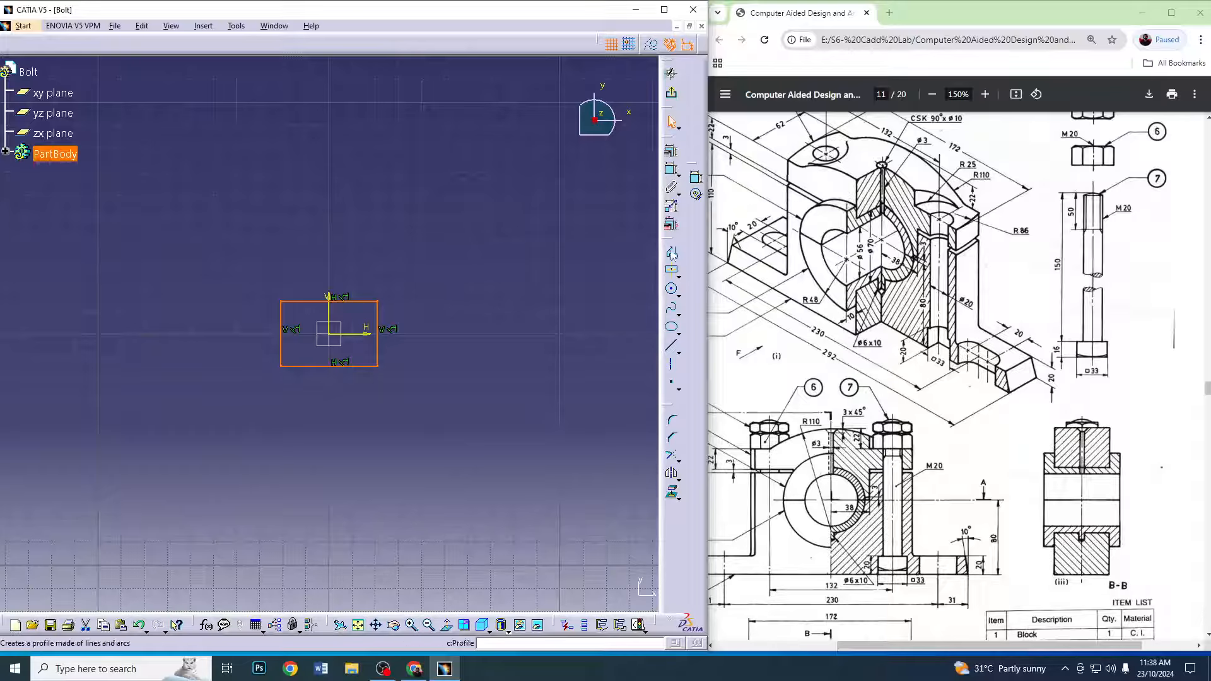
# Constrain the rectangle's height and width to 33 mm each and leave the sketch
pyautogui.click(672, 172)
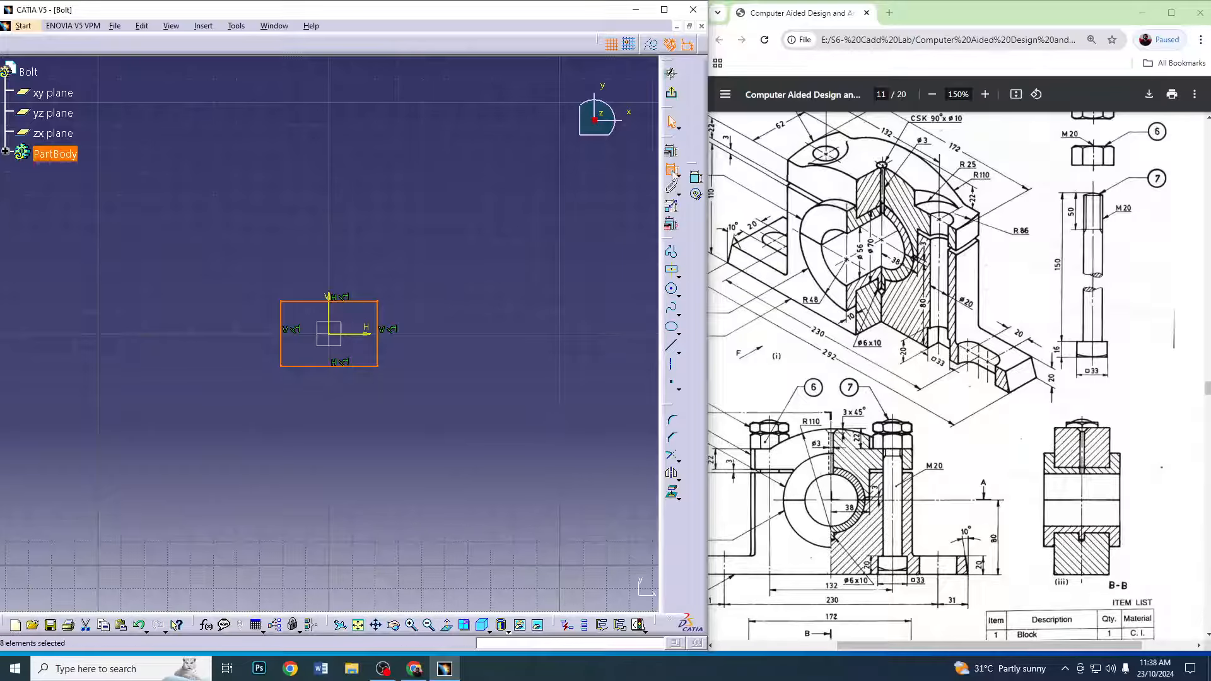
pyautogui.click(378, 334)
pyautogui.click(439, 328)
pyautogui.doubleClick(442, 326)
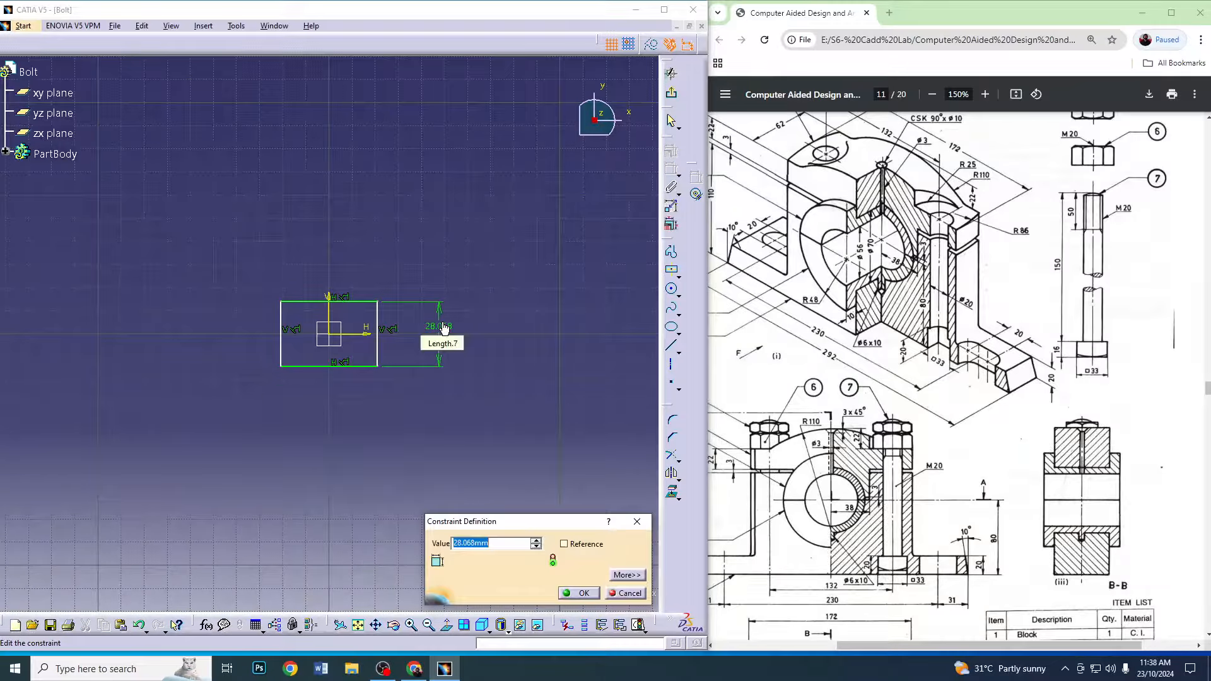
pyautogui.press('Return')
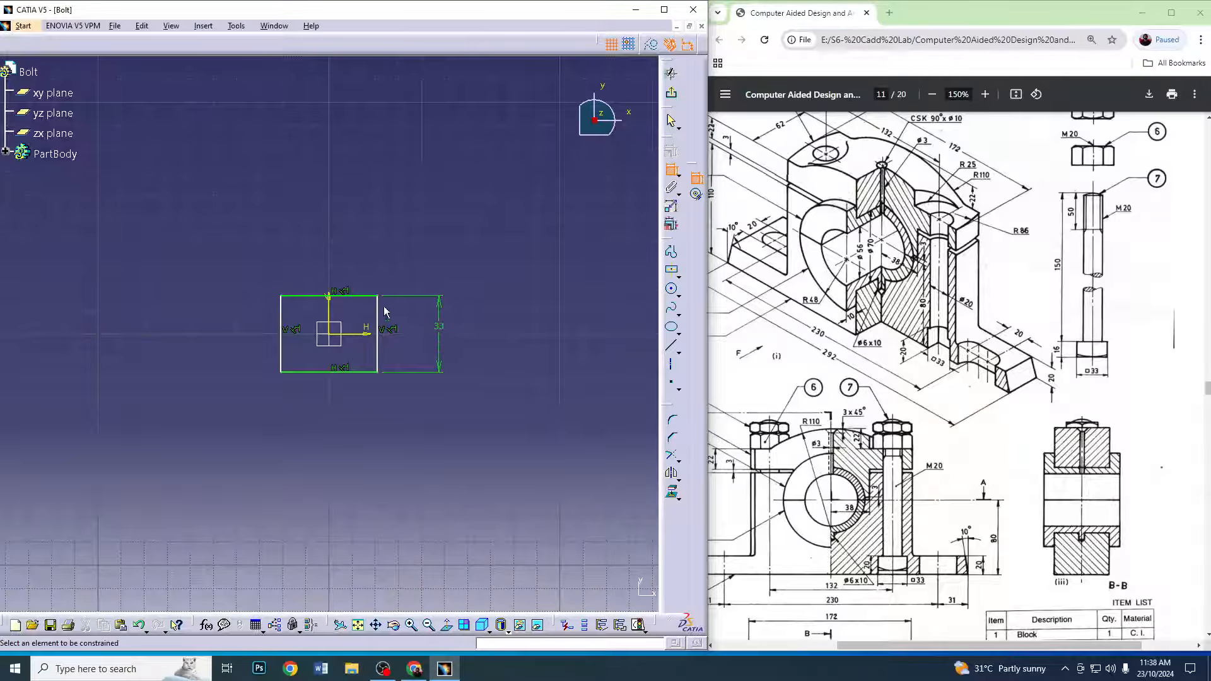
pyautogui.click(366, 302)
pyautogui.click(348, 256)
pyautogui.doubleClick(348, 255)
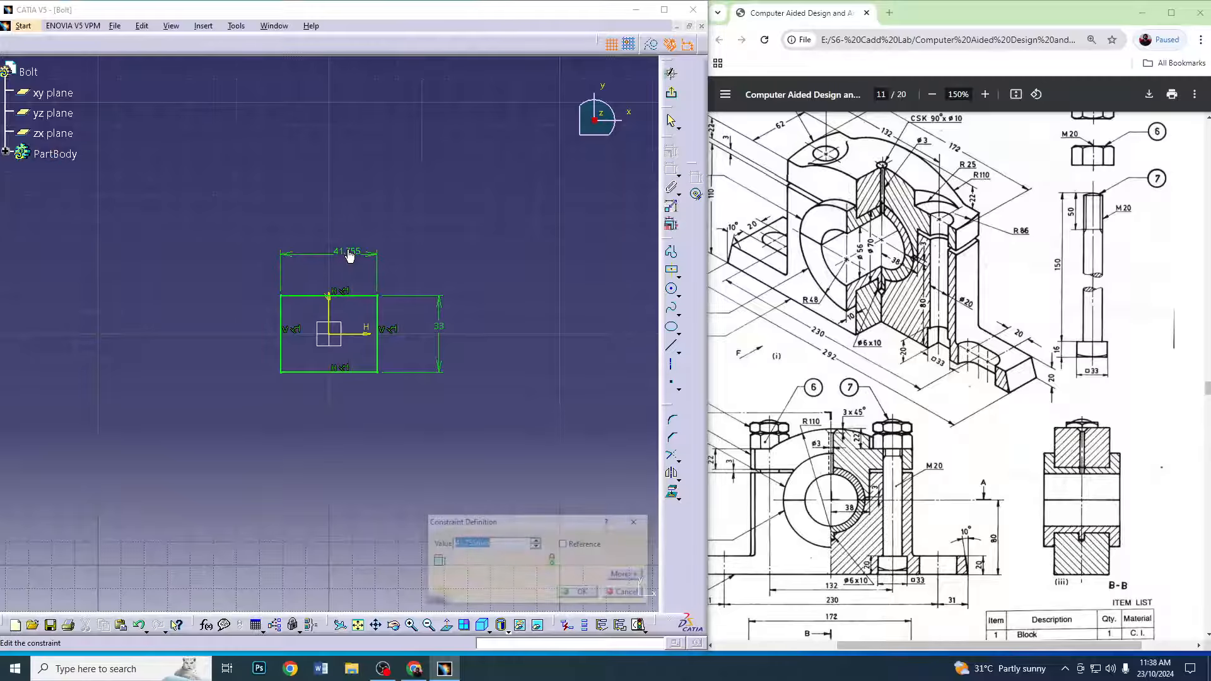
pyautogui.press('Return')
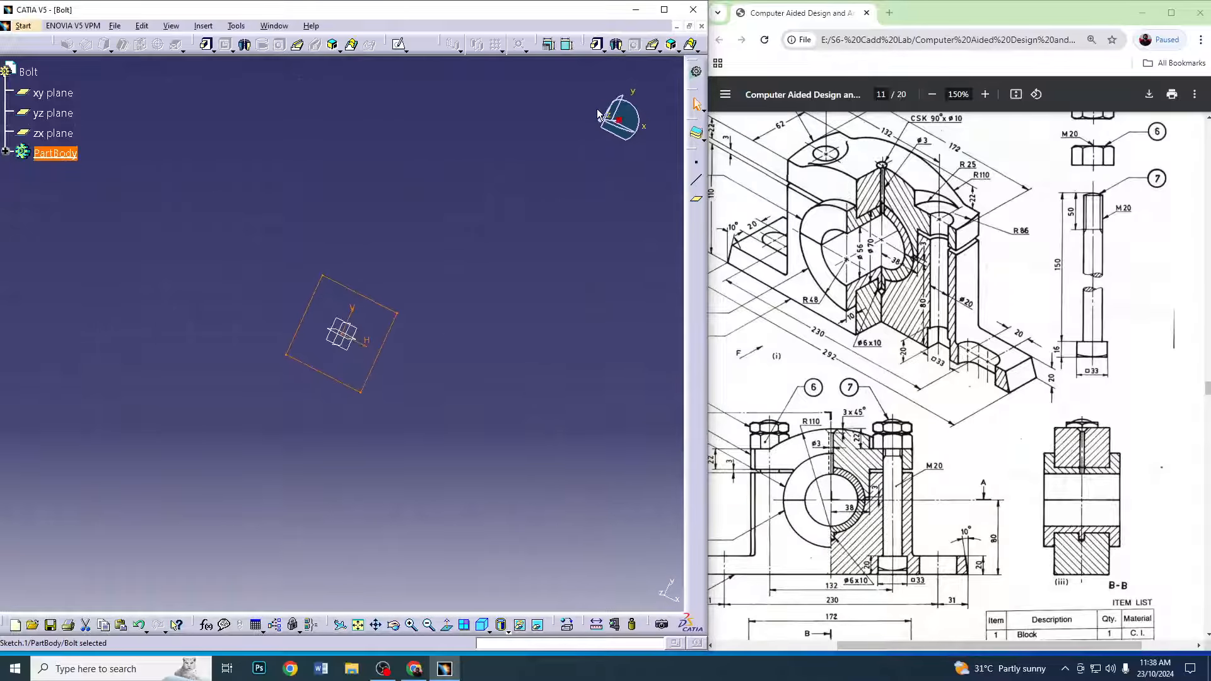
# Pad the 33 mm square sketch 16 mm in the reversed direction to form the bolt head
pyautogui.click(671, 93)
pyautogui.click(597, 44)
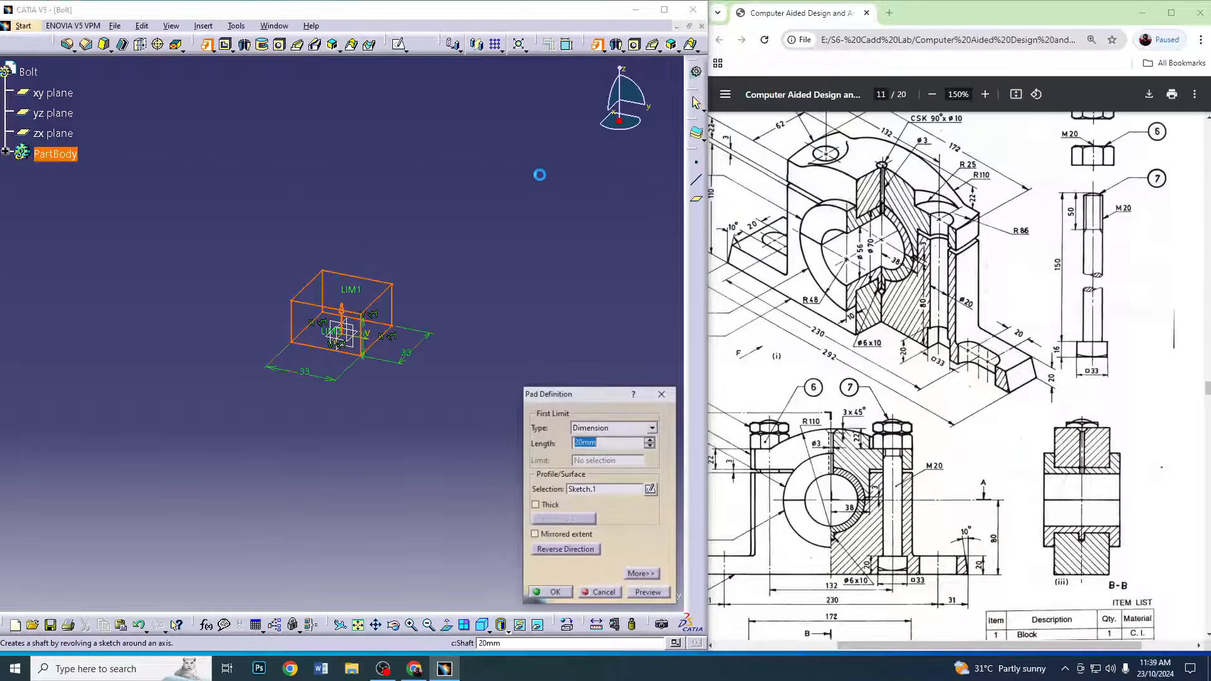
pyautogui.click(563, 550)
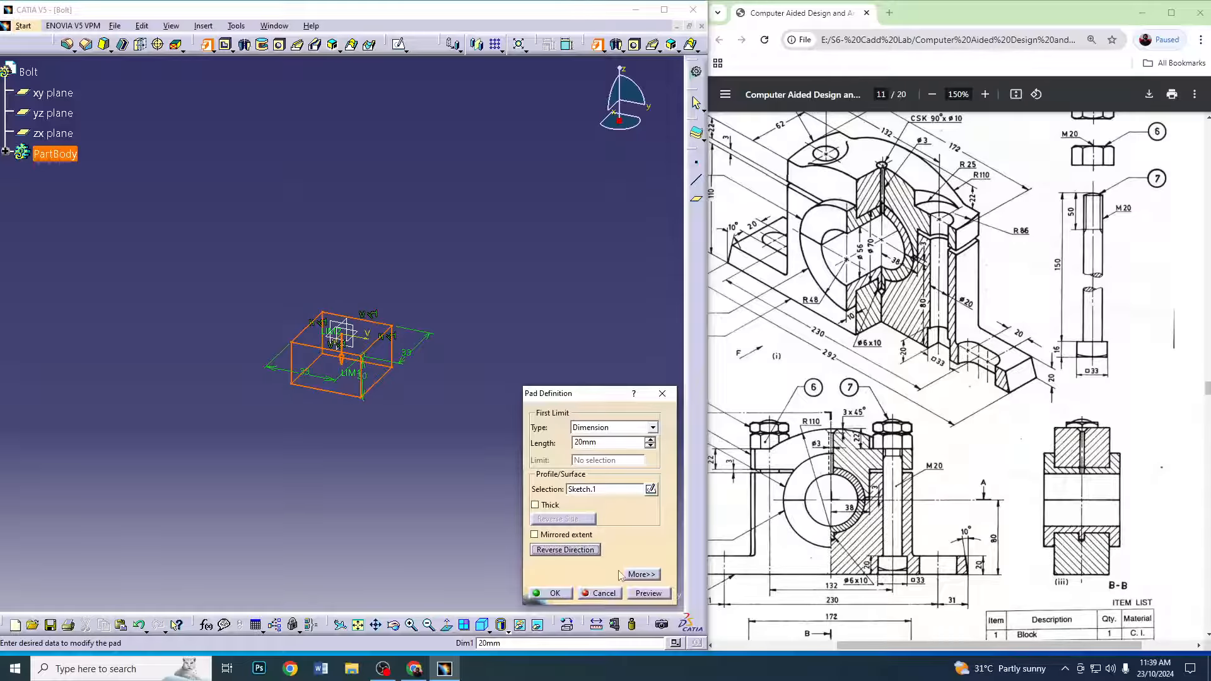
pyautogui.click(603, 445)
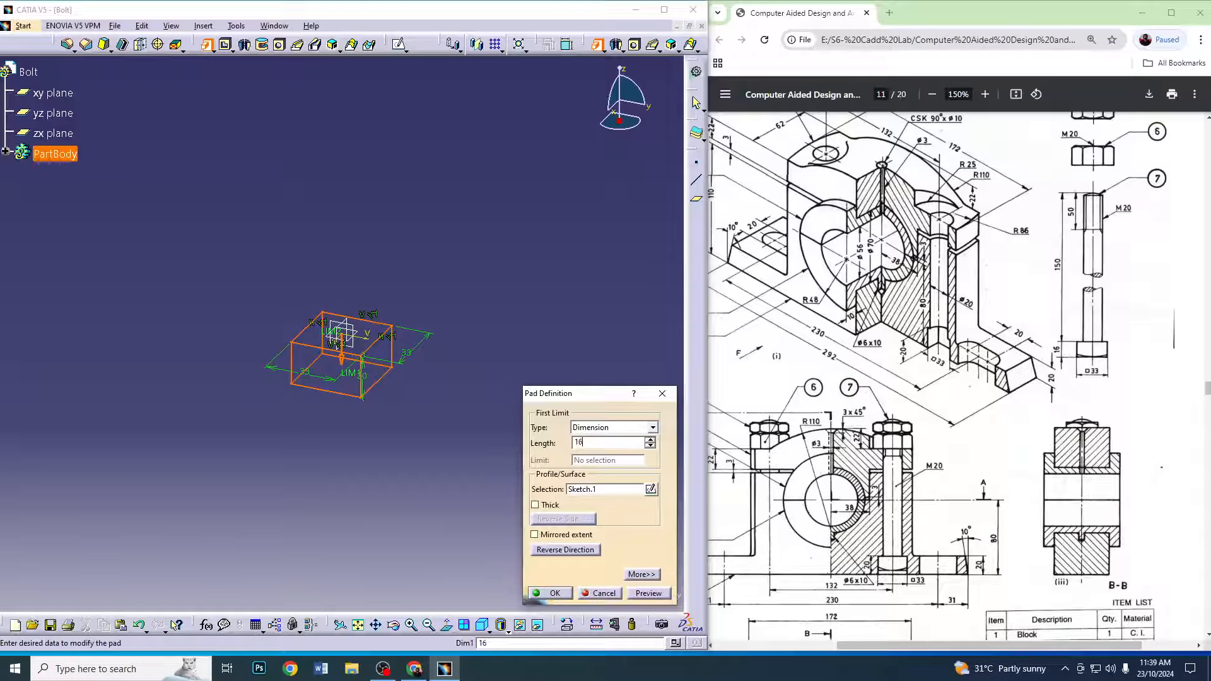
pyautogui.write('16')
pyautogui.press('Return')
# Sketch a circle of about 9 mm radius centered at the origin on the bolt head's top face and add a radius dimension
pyautogui.click(373, 329)
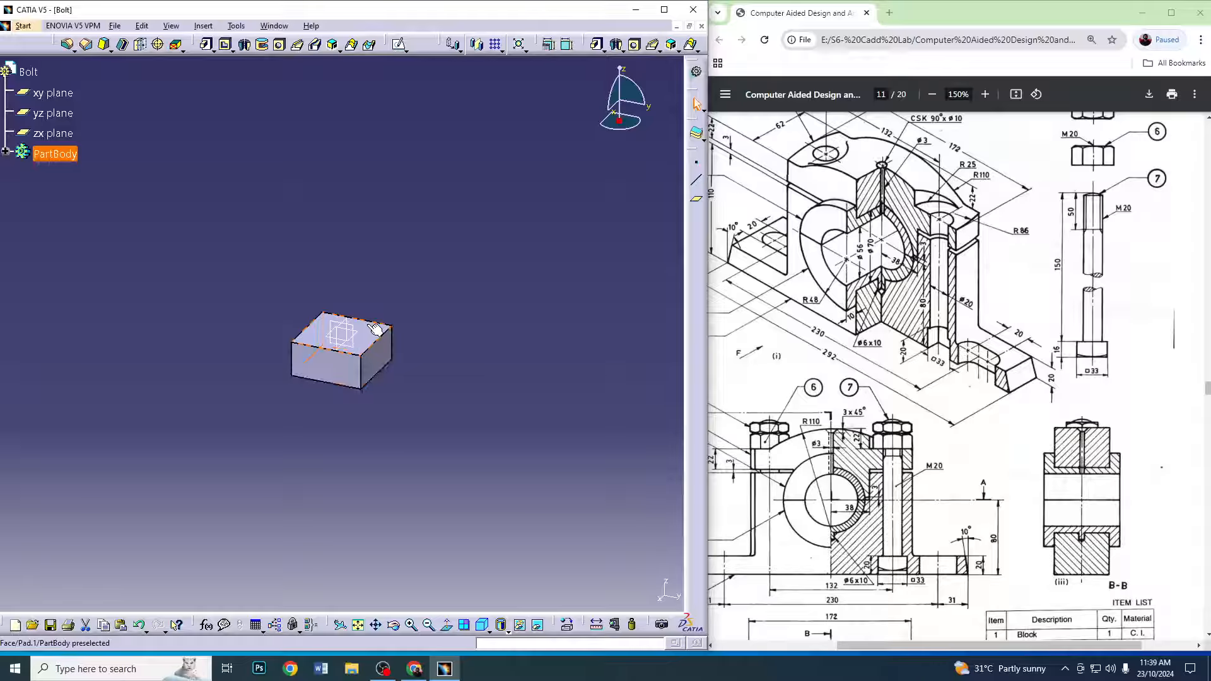
pyautogui.click(398, 44)
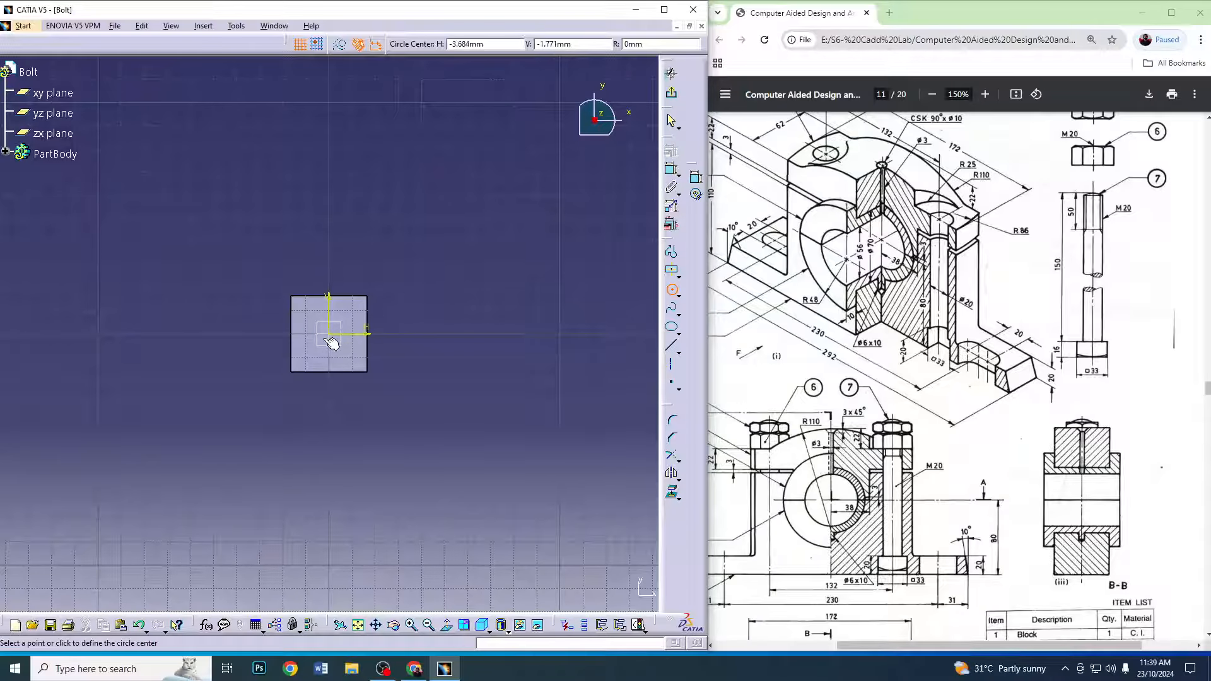
pyautogui.click(328, 333)
pyautogui.click(350, 338)
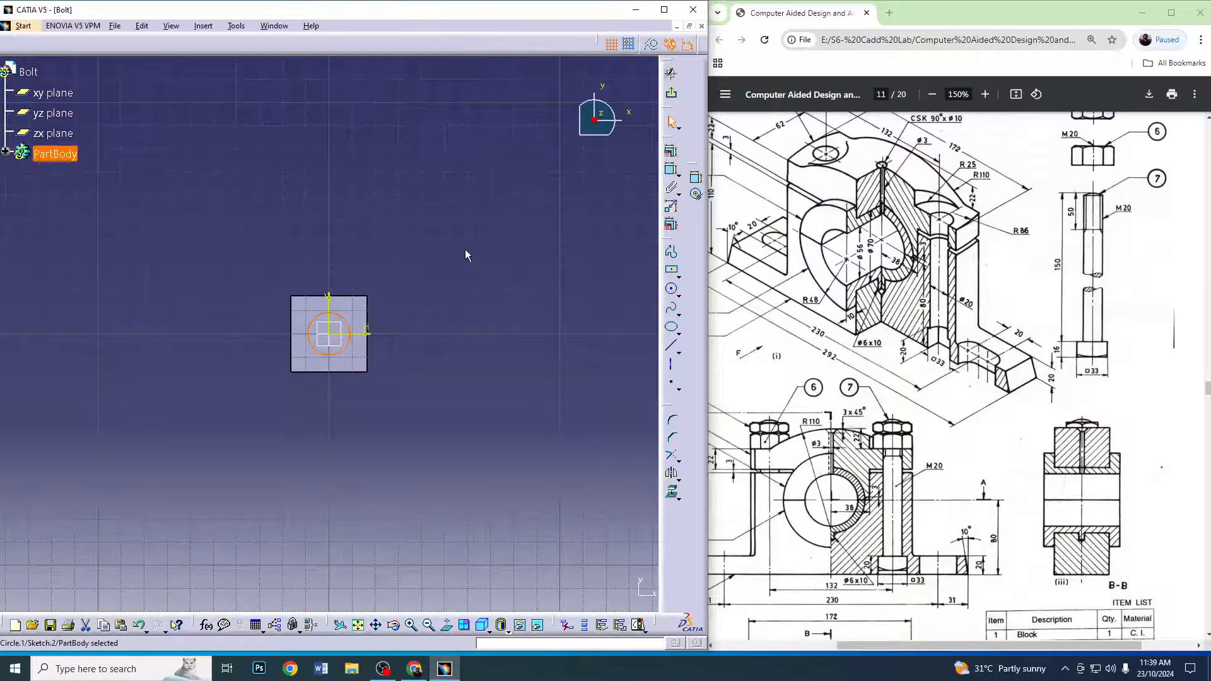
pyautogui.click(671, 171)
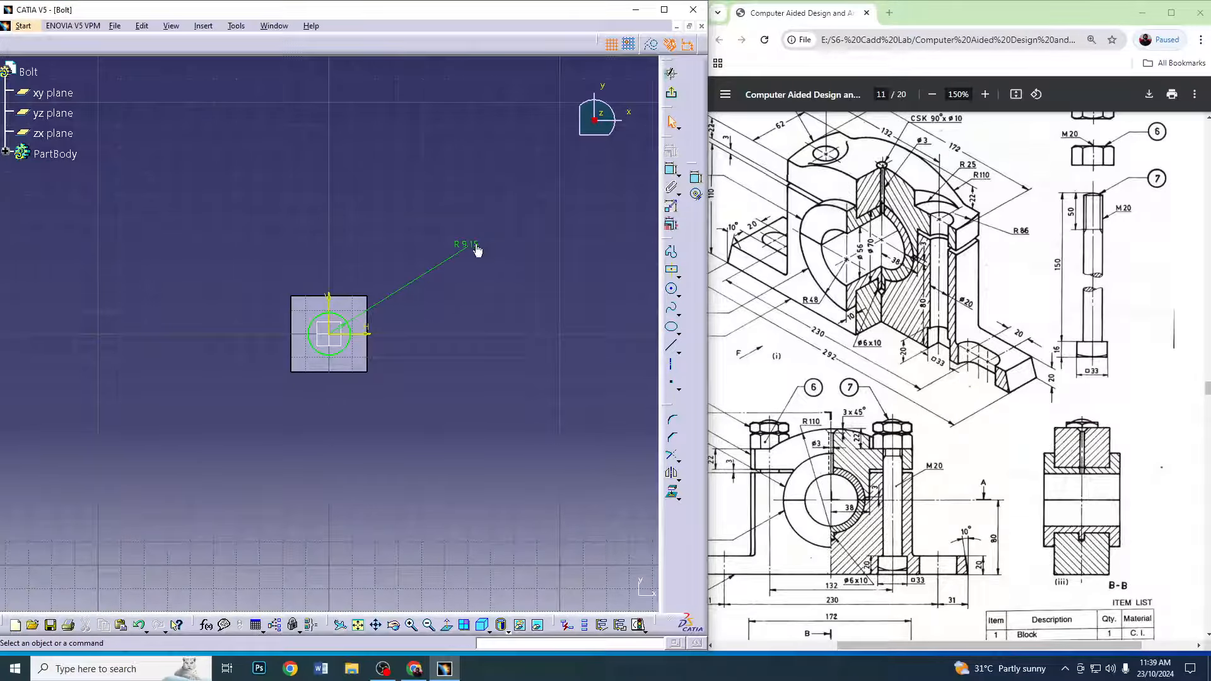
# Set the circle's radius to 20 mm
pyautogui.doubleClick(478, 250)
pyautogui.write('20')
pyautogui.press('Return')
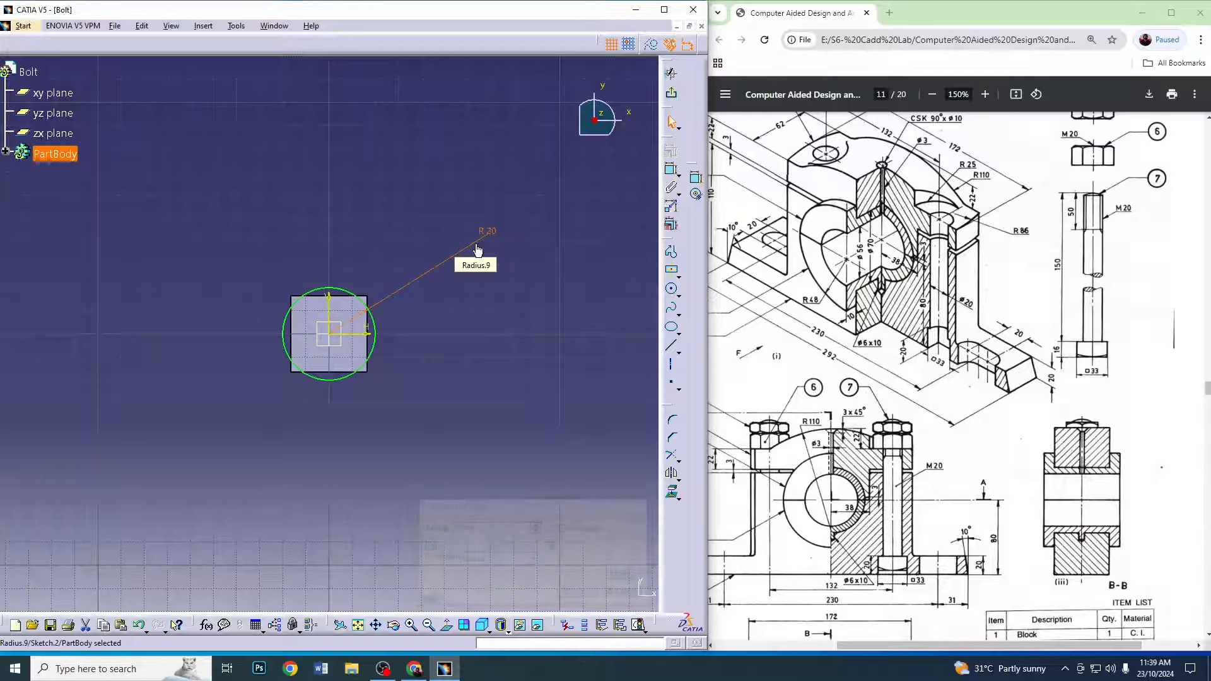
# Set the circle's radius to 10 mm and leave the sketch
pyautogui.doubleClick(489, 233)
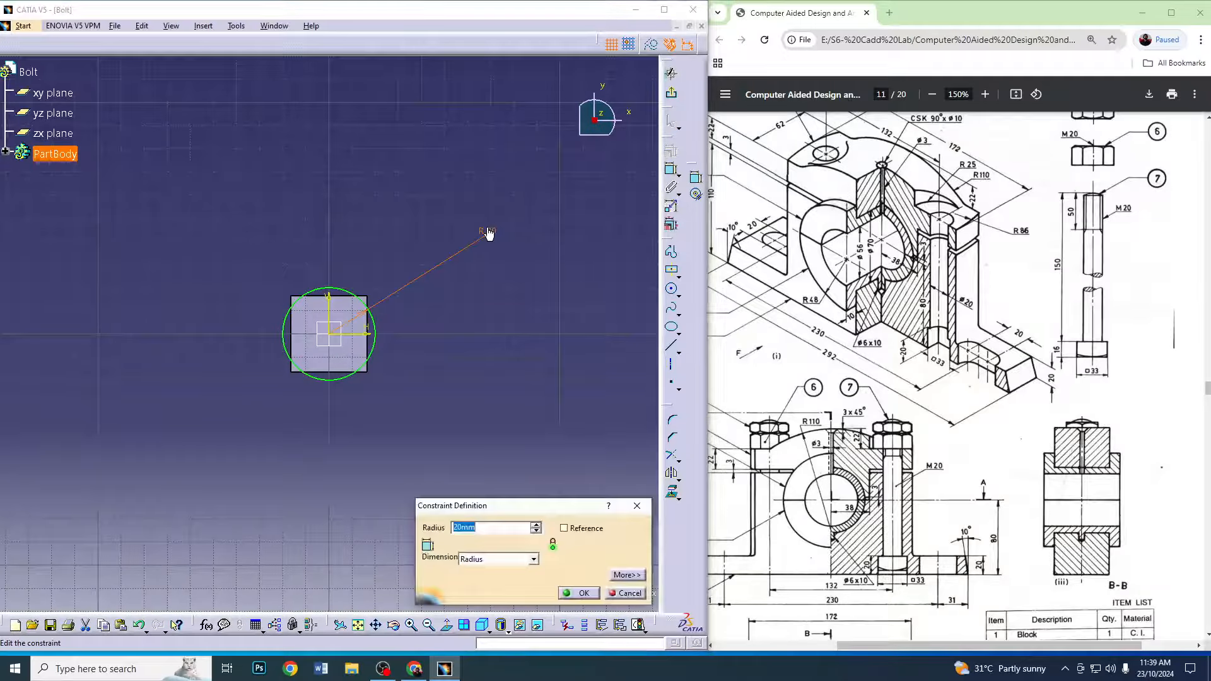
pyautogui.write('10')
pyautogui.press('Return')
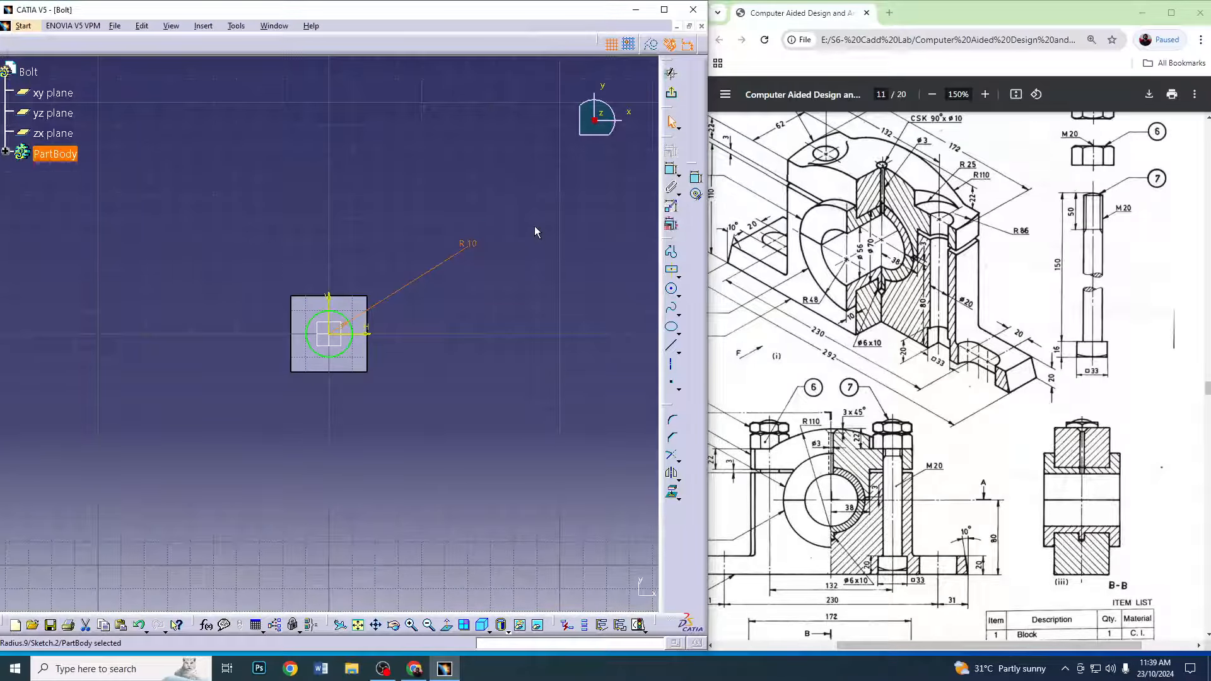
pyautogui.click(671, 93)
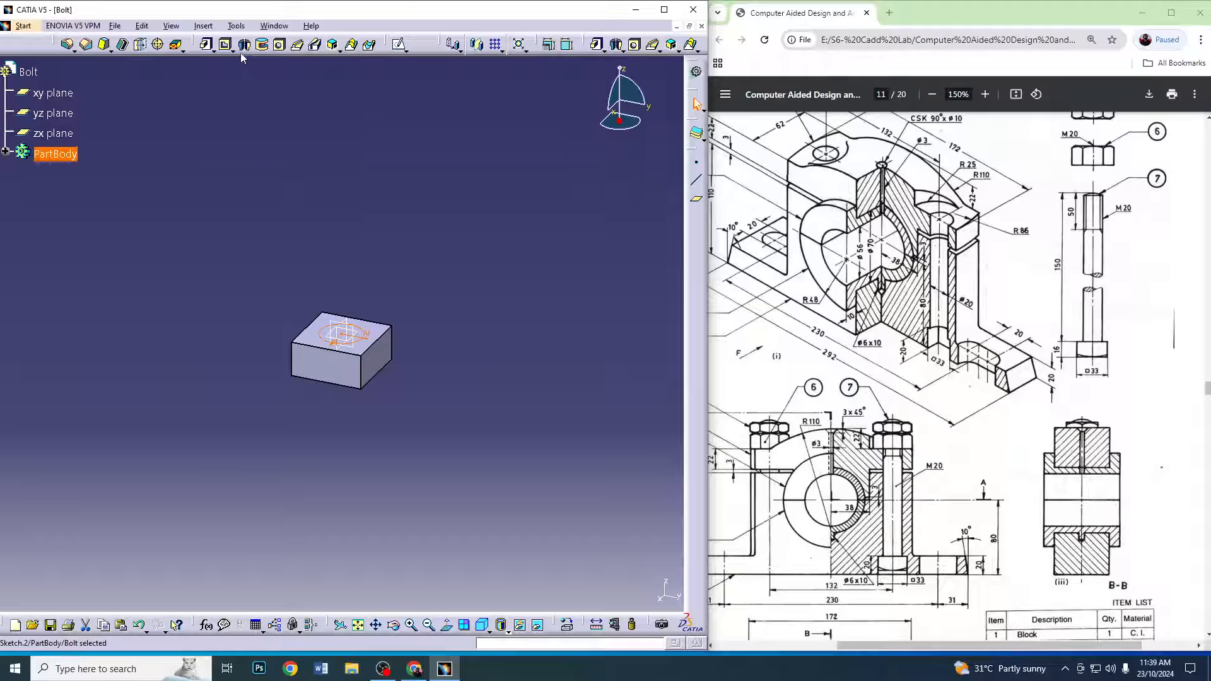
# Pad the circle 150 mm upward from the head to form the bolt shank
pyautogui.click(206, 43)
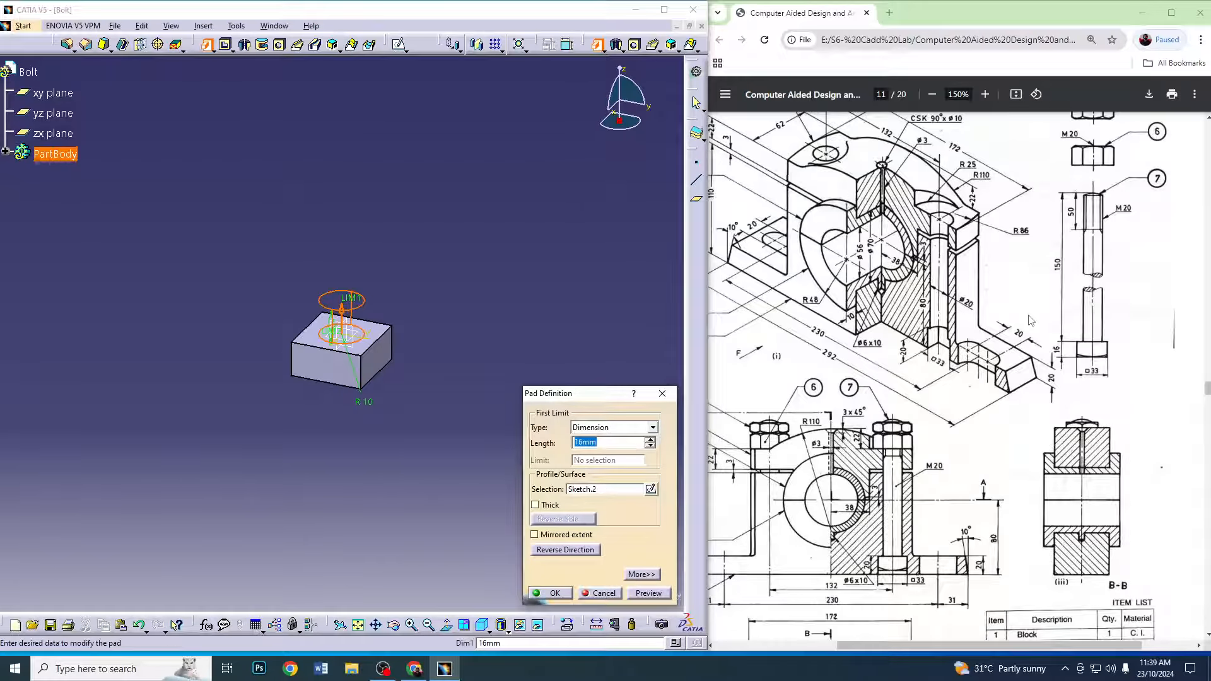
pyautogui.write('150')
pyautogui.press('Return')
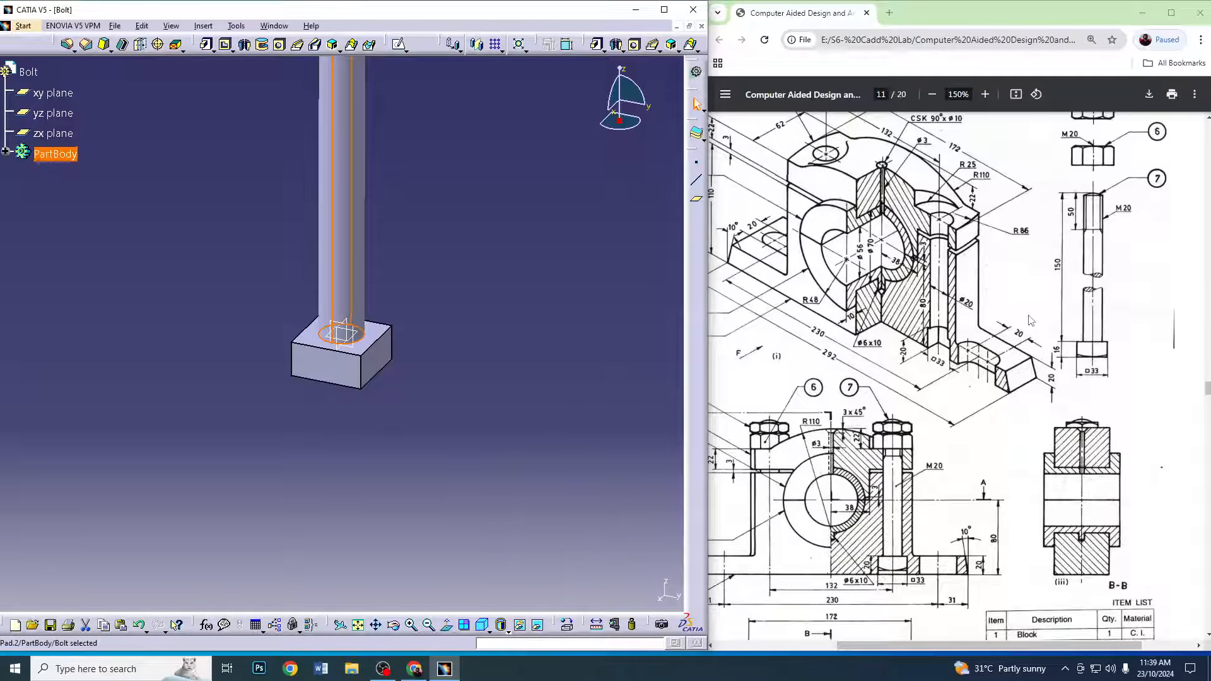
# Switch to the PDF in the browser and examine the plummer block drawing with its nut and bolt details on page 11
pyautogui.moveTo(800, 220); pyautogui.dragTo(941, 419, button='middle')
pyautogui.scroll(5, 1000, 506)
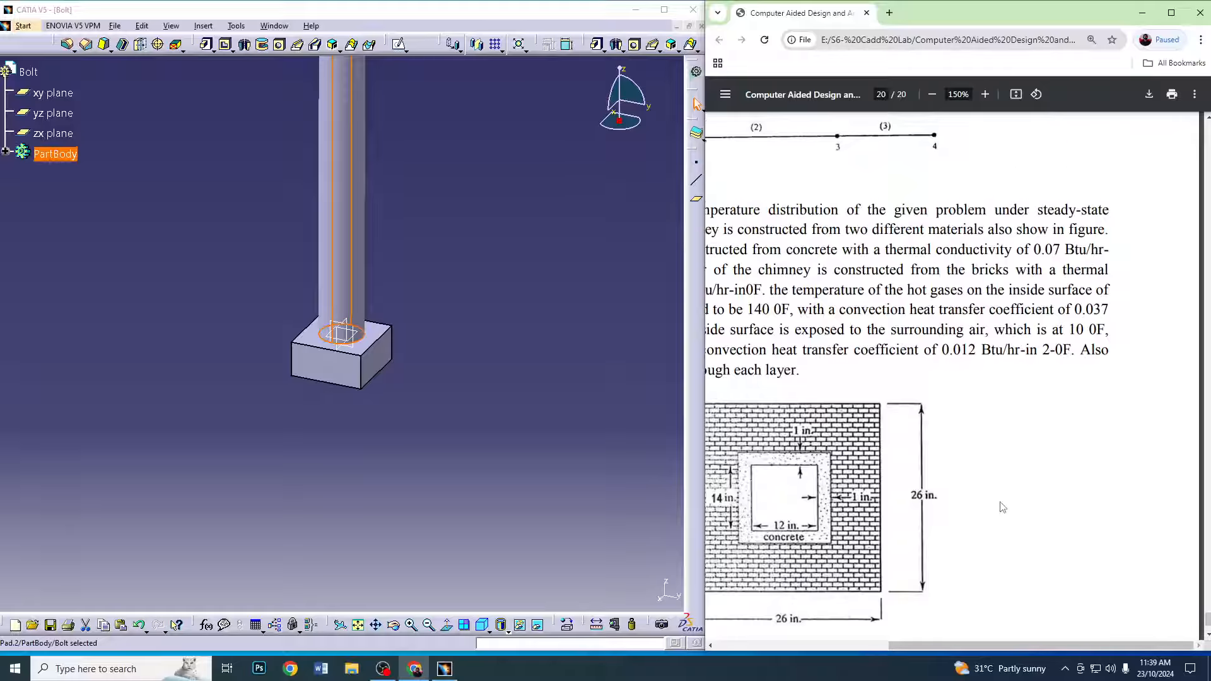
pyautogui.scroll(1, 946, 435)
pyautogui.keyDown('shift'); pyautogui.hscroll(-2, 937, 567); pyautogui.keyUp('shift')
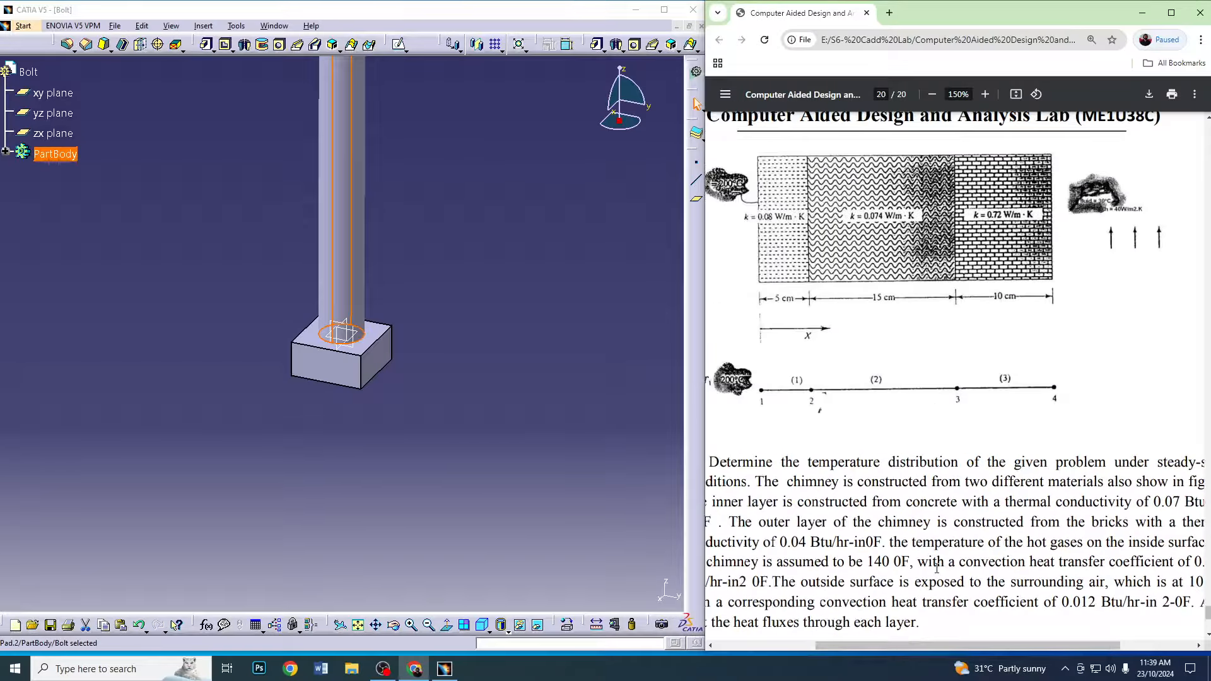
pyautogui.moveTo(961, 379); pyautogui.dragTo(959, 180, button='middle')
pyautogui.scroll(-8, 940, 328)
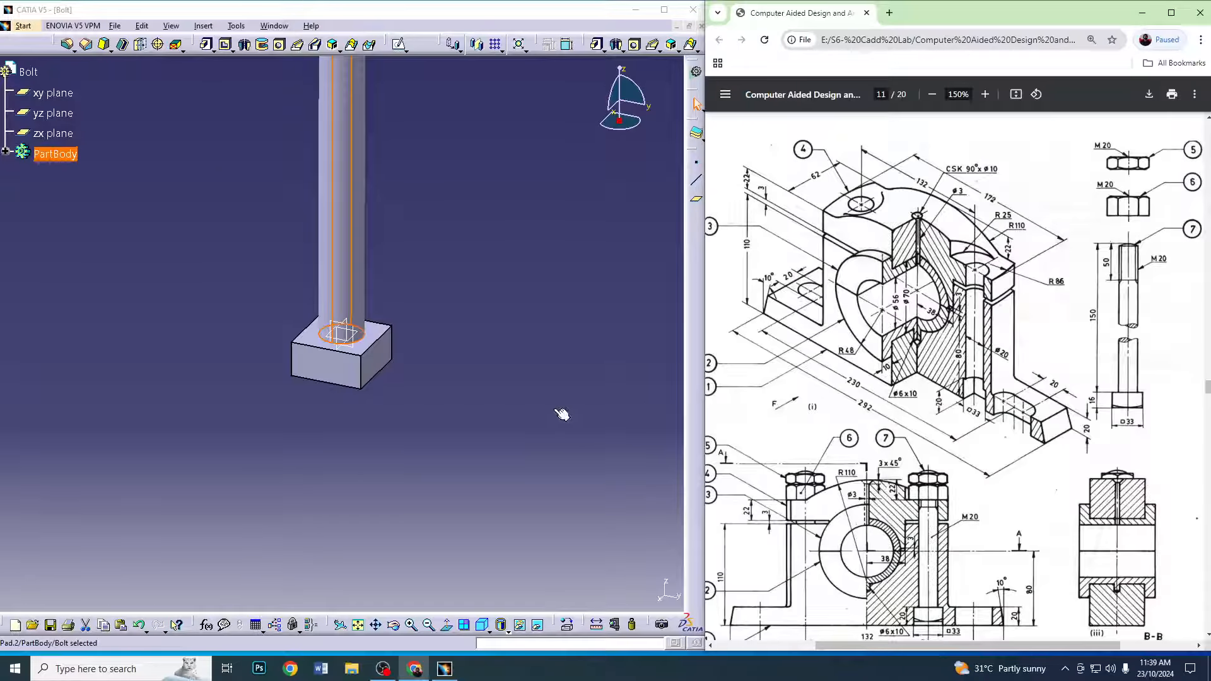
# Switch to CATIA, save the part as Bolt in the Plummer Block folder and close it
pyautogui.moveTo(366, 149); pyautogui.dragTo(355, 240, button='middle')
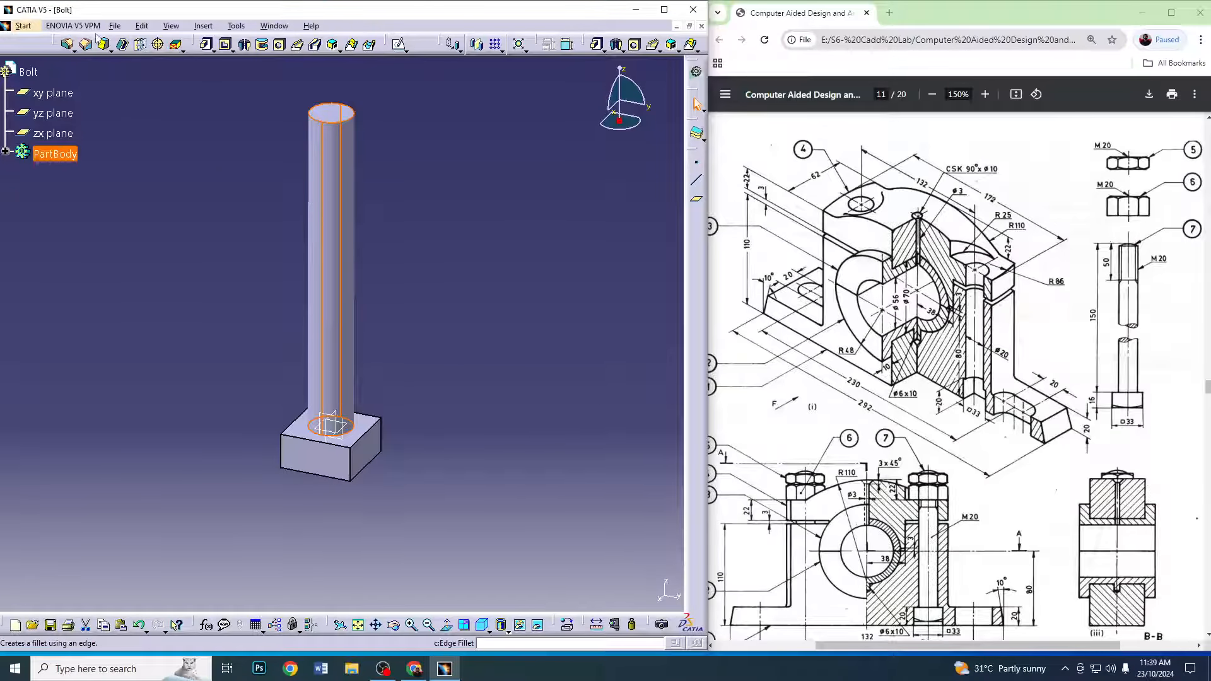
pyautogui.click(115, 25)
pyautogui.click(135, 116)
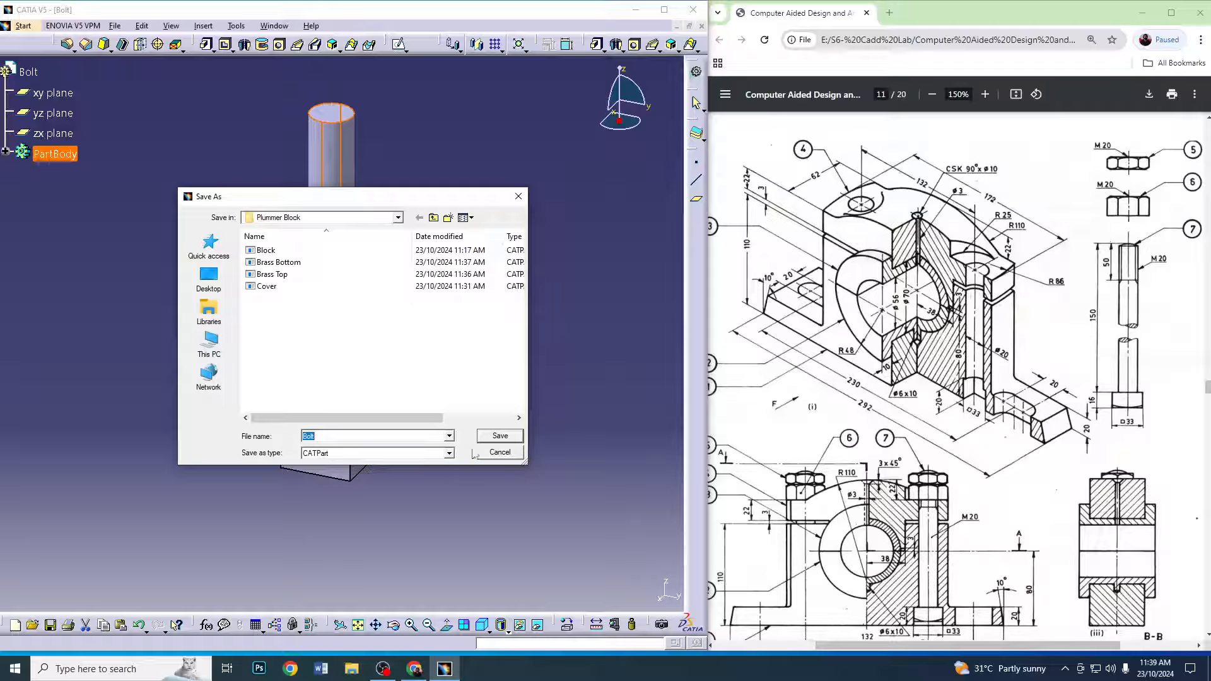
pyautogui.click(502, 436)
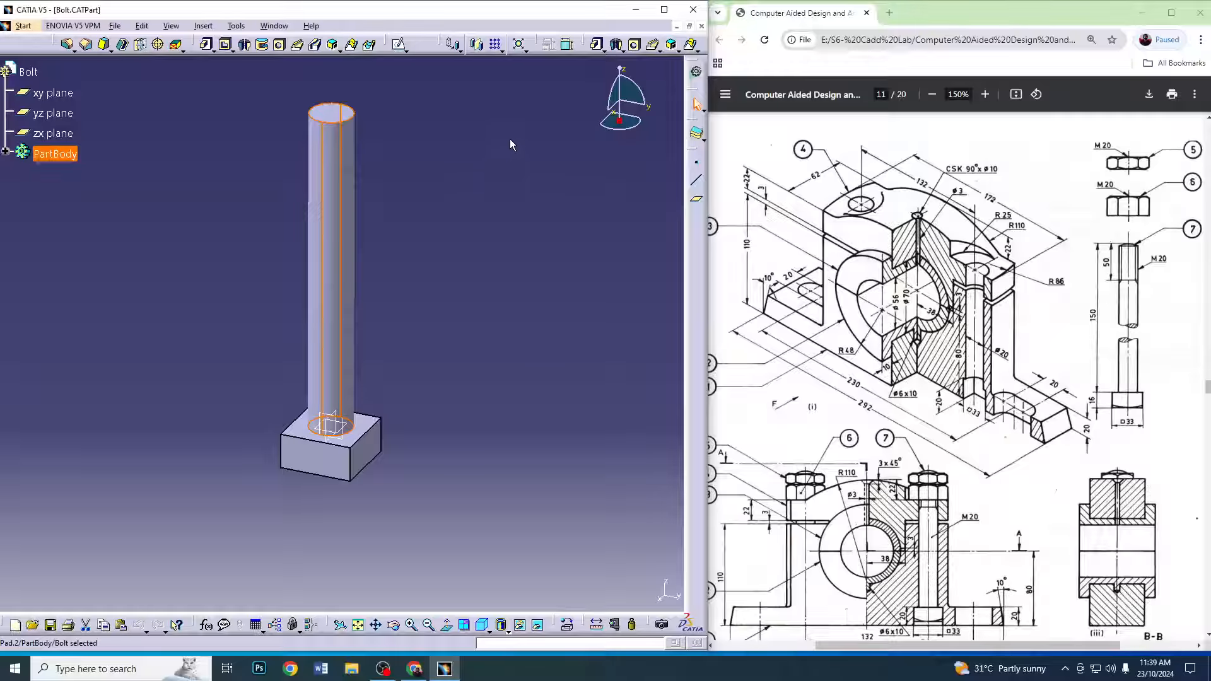
pyautogui.click(702, 26)
# Create a new Assembly Design product
pyautogui.click(15, 30)
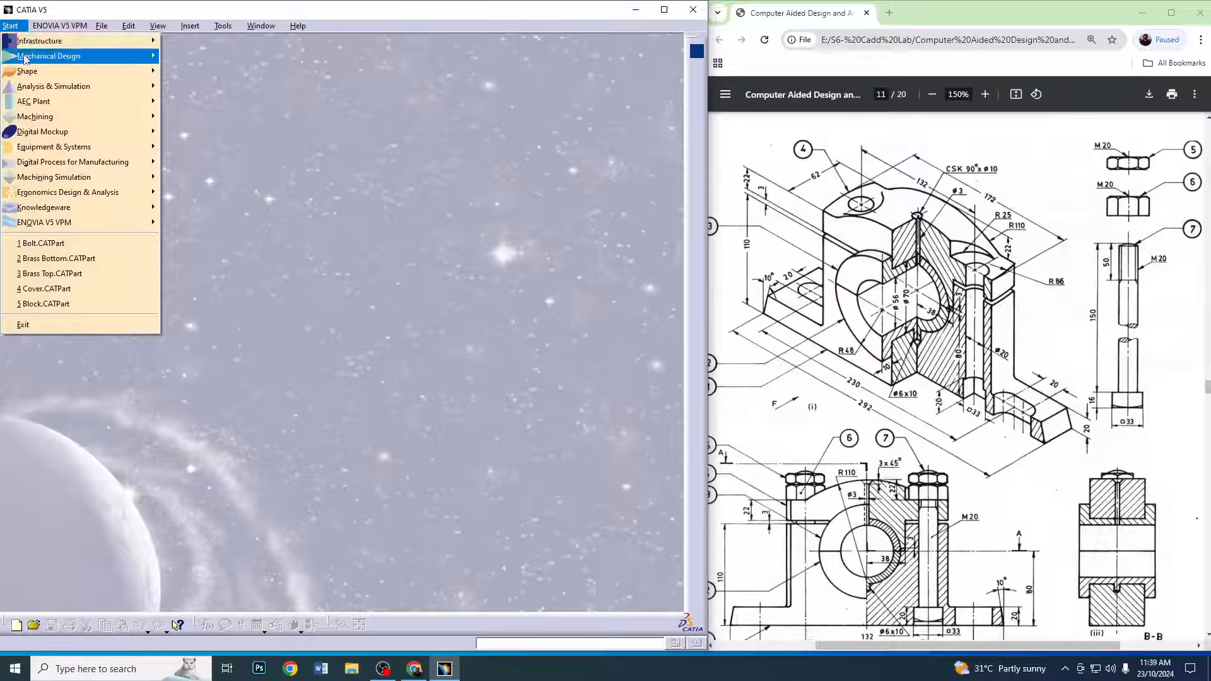
pyautogui.moveTo(38, 54)
pyautogui.click(179, 69)
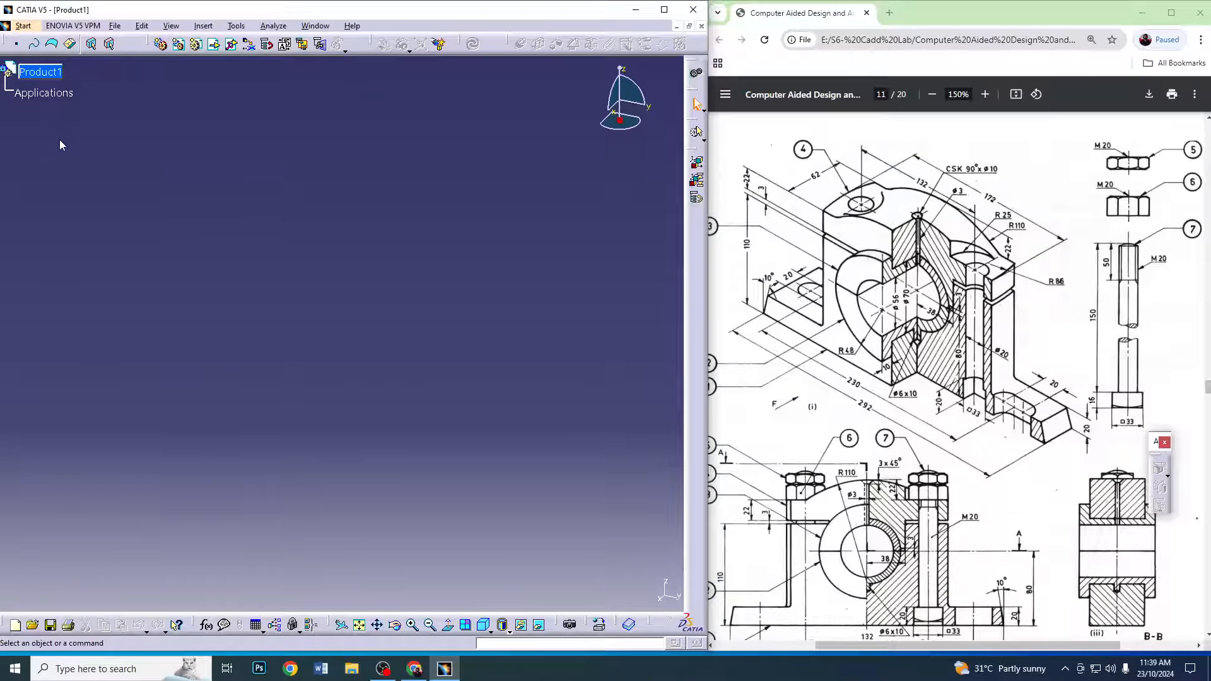
# Insert the existing Block part from the Plummer Block folder on drive E into the product and fix it in place
pyautogui.click(214, 49)
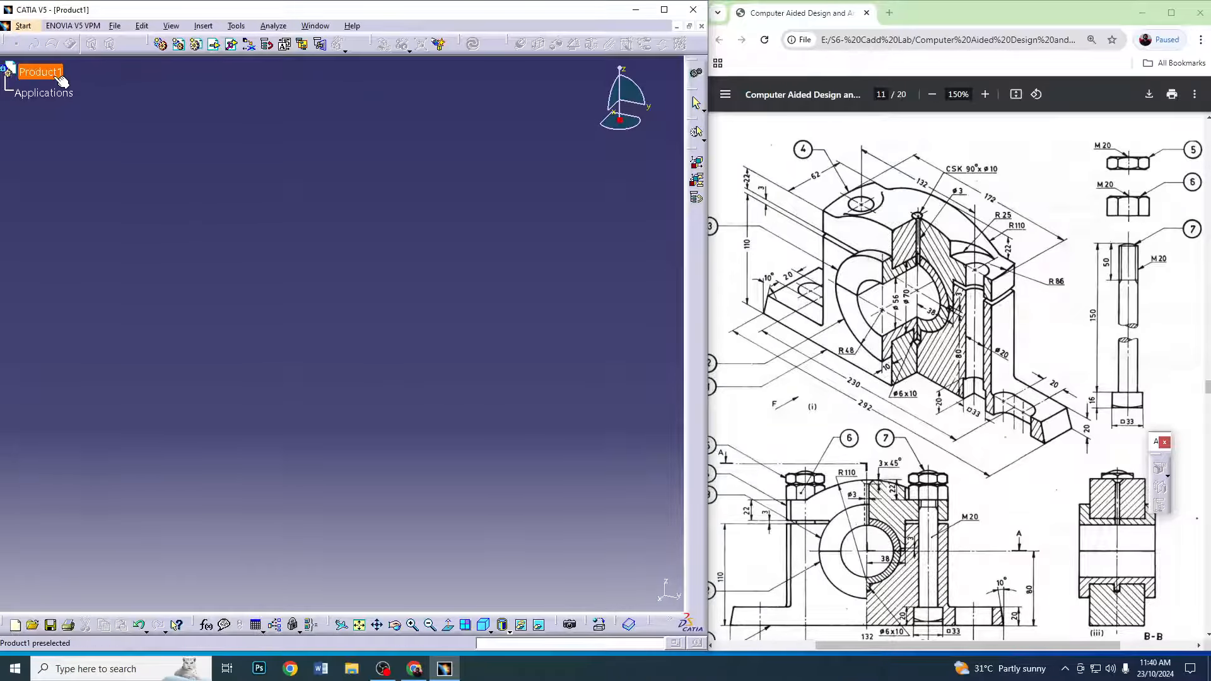
pyautogui.click(663, 10)
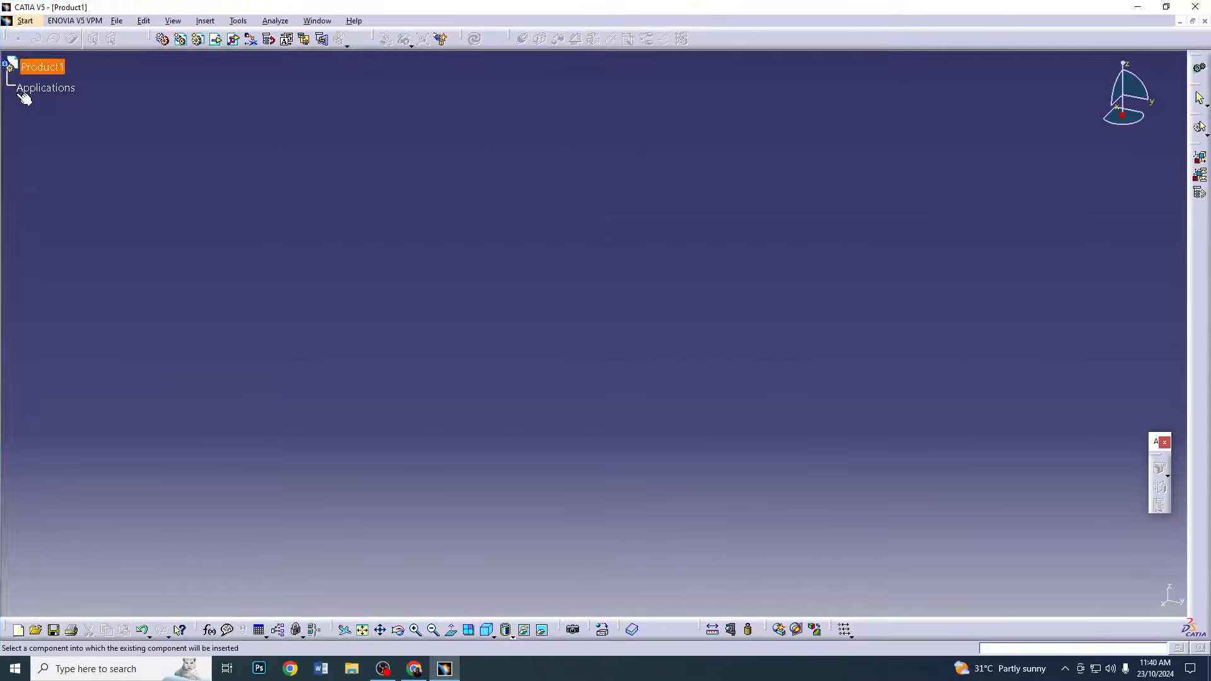
pyautogui.click(42, 66)
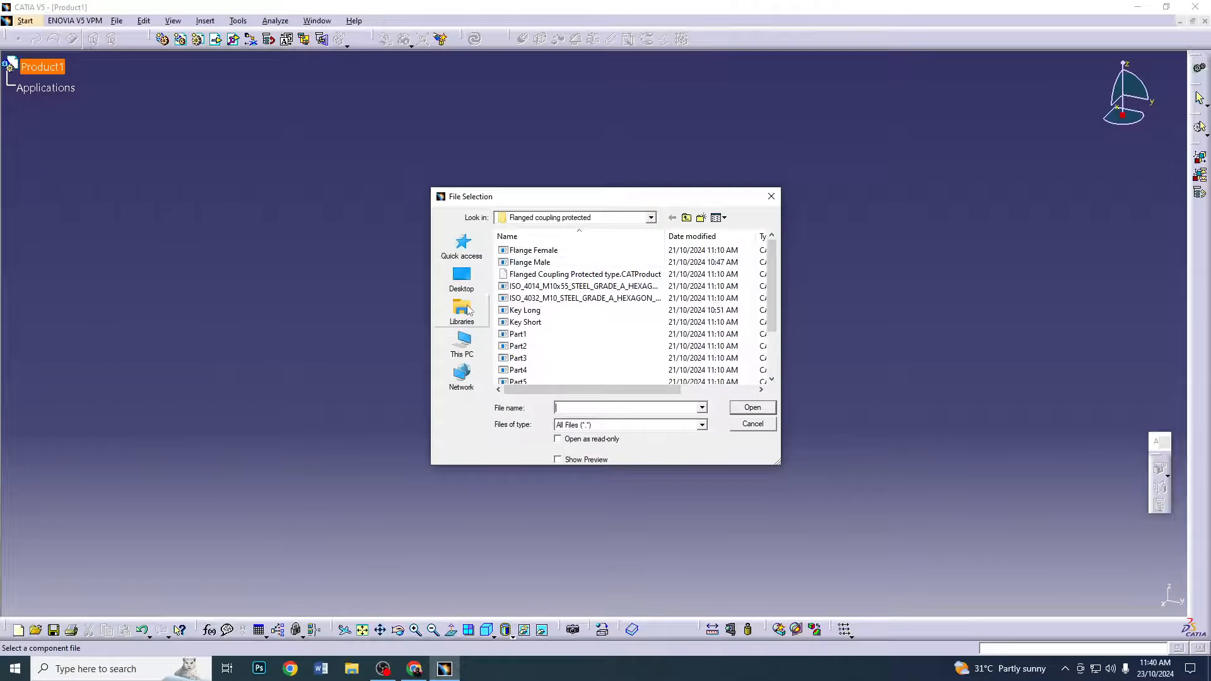
pyautogui.click(462, 344)
pyautogui.scroll(-3, 544, 353)
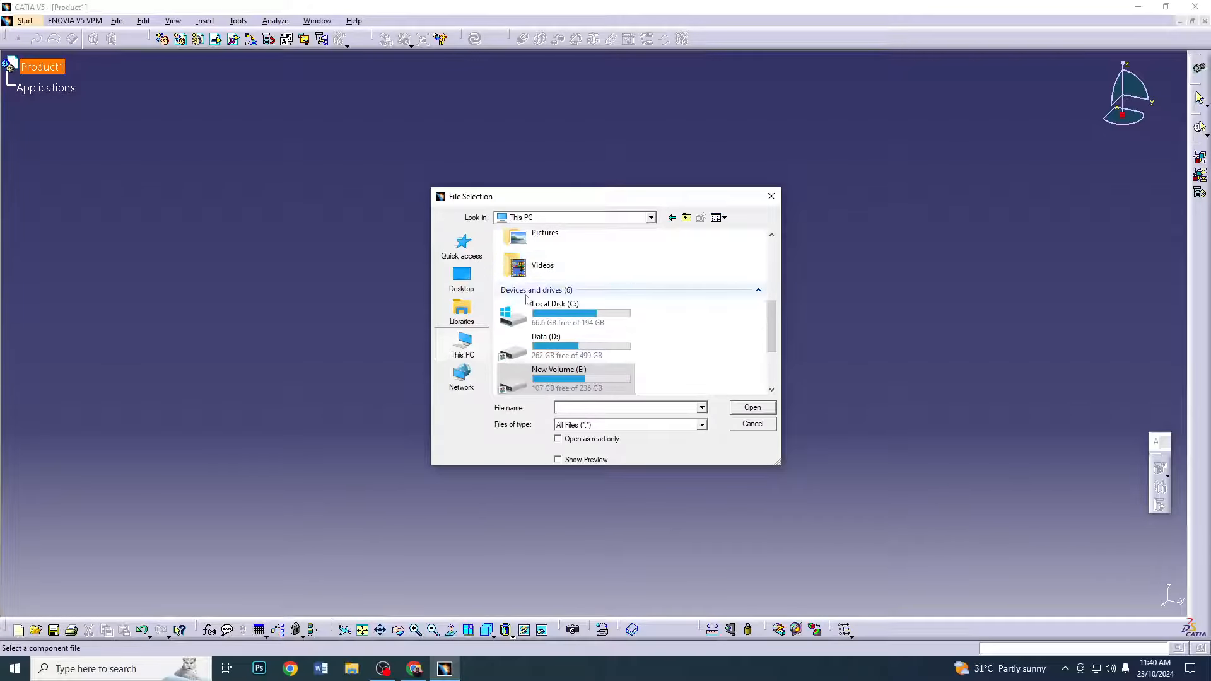
pyautogui.doubleClick(543, 374)
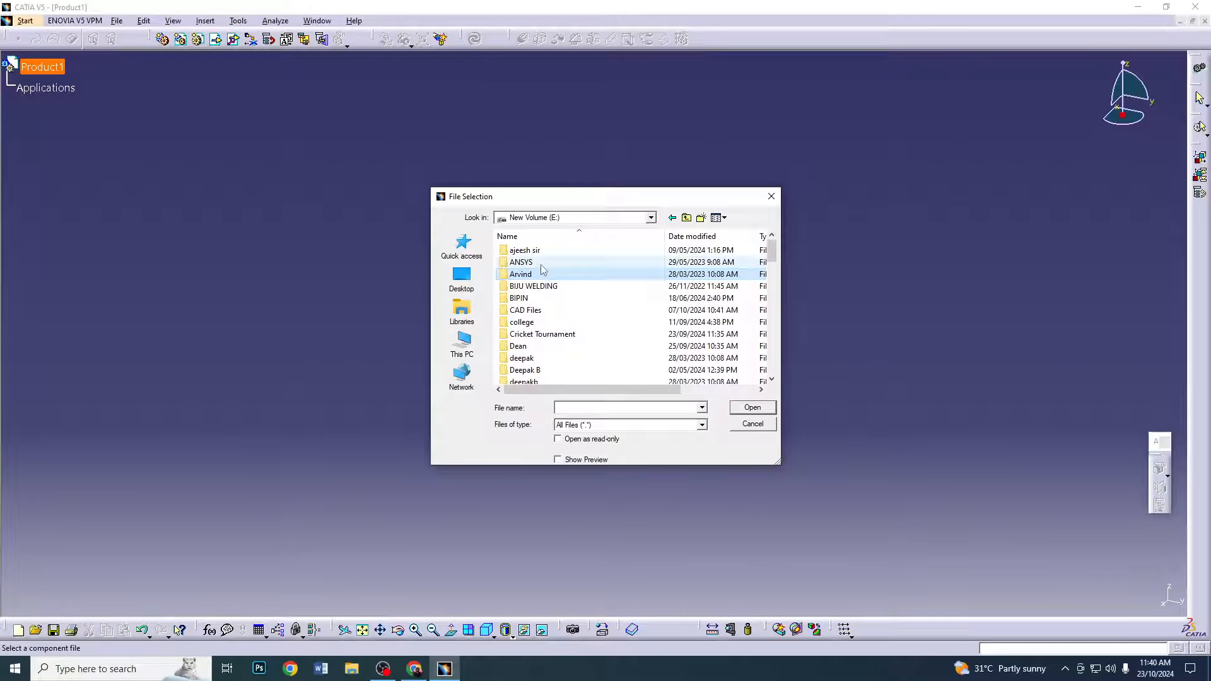
pyautogui.scroll(-10, 540, 264)
pyautogui.doubleClick(540, 252)
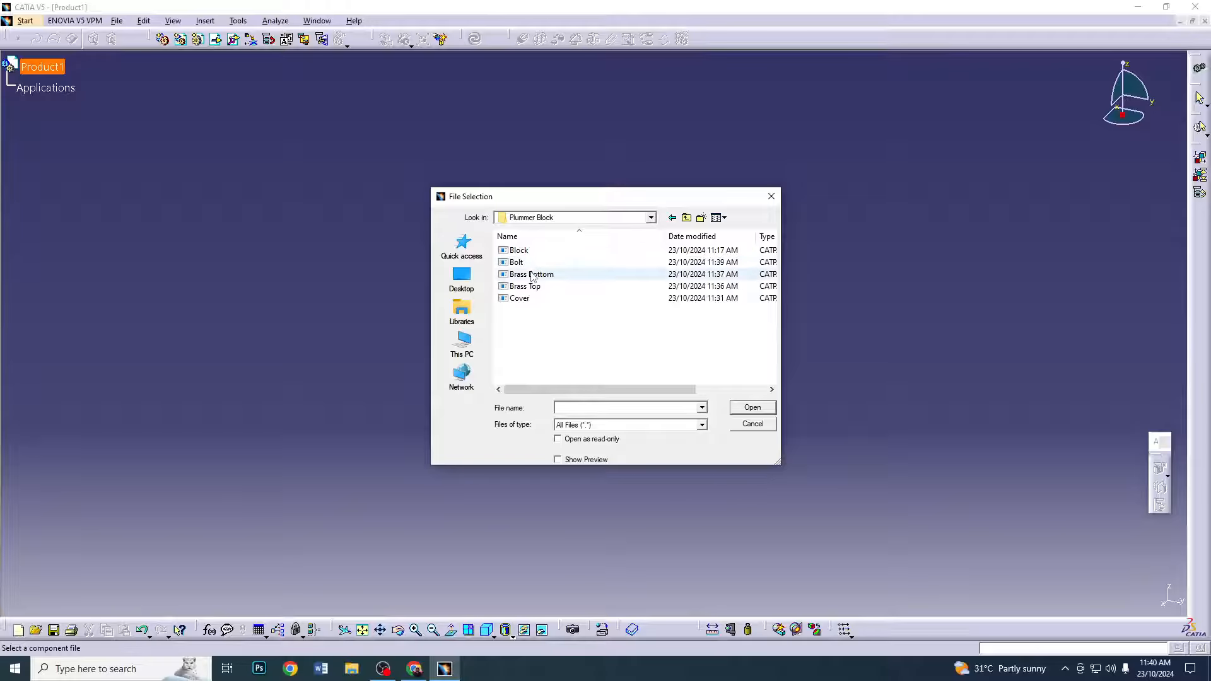
pyautogui.click(531, 250)
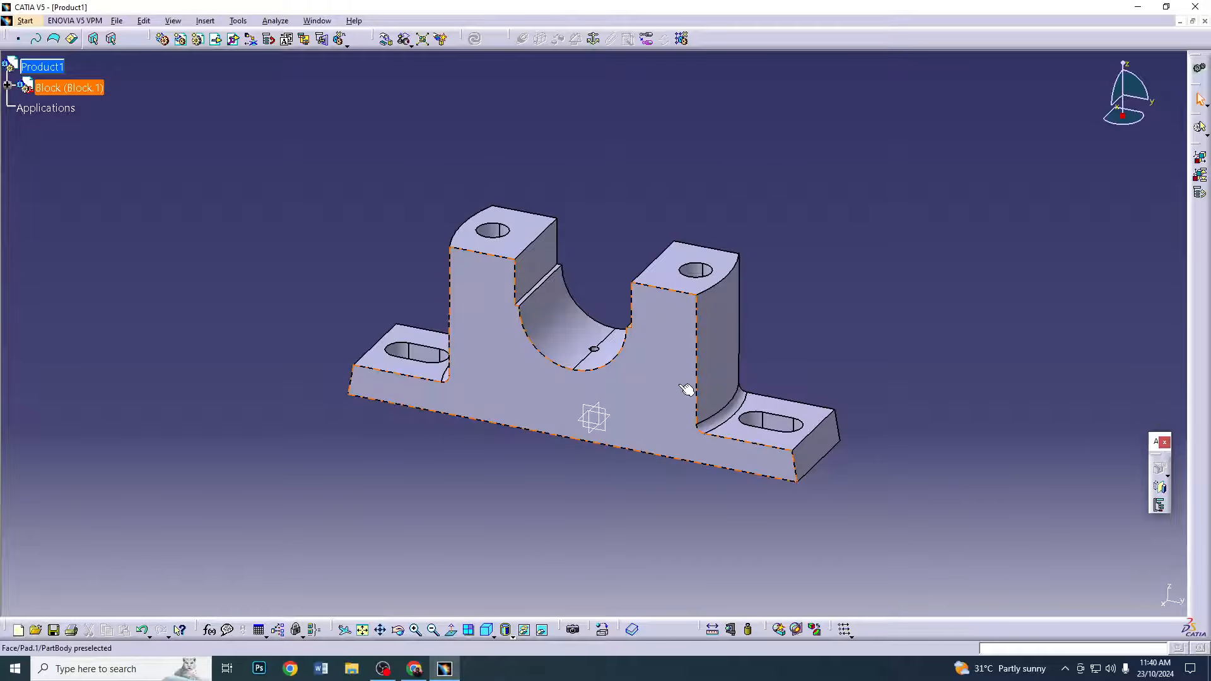
pyautogui.click(681, 350)
pyautogui.click(593, 39)
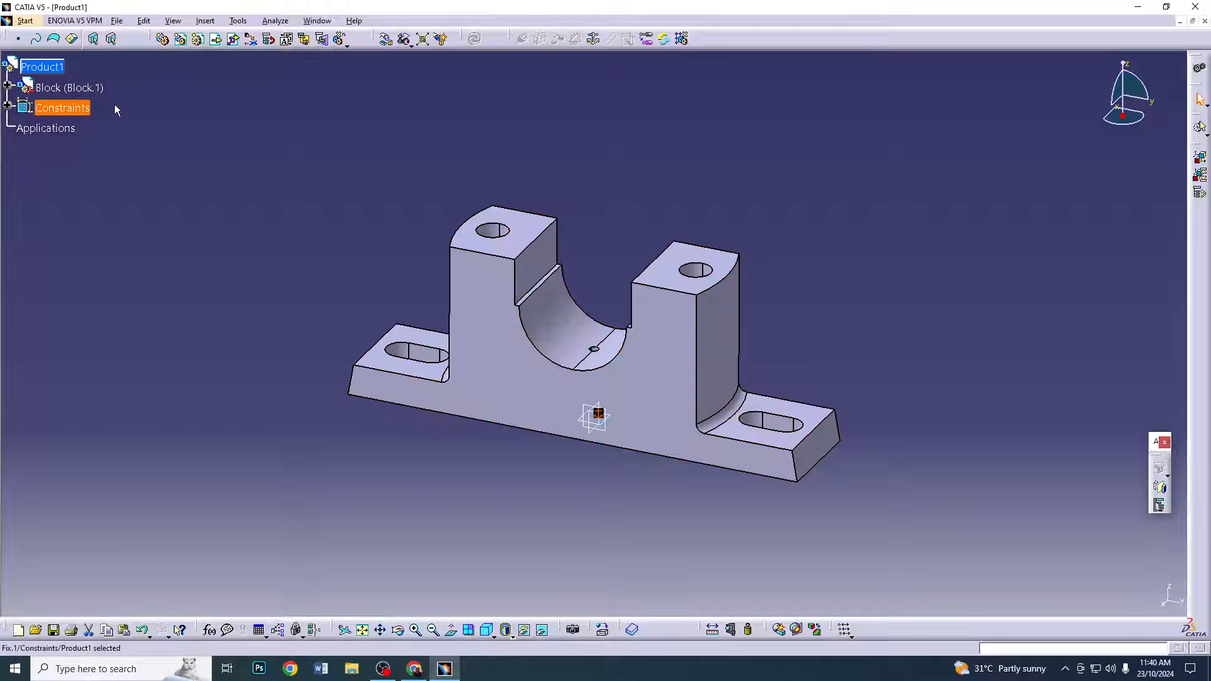
# Insert the existing Brass Bottom part from the Plummer Block folder into the product
pyautogui.click(231, 39)
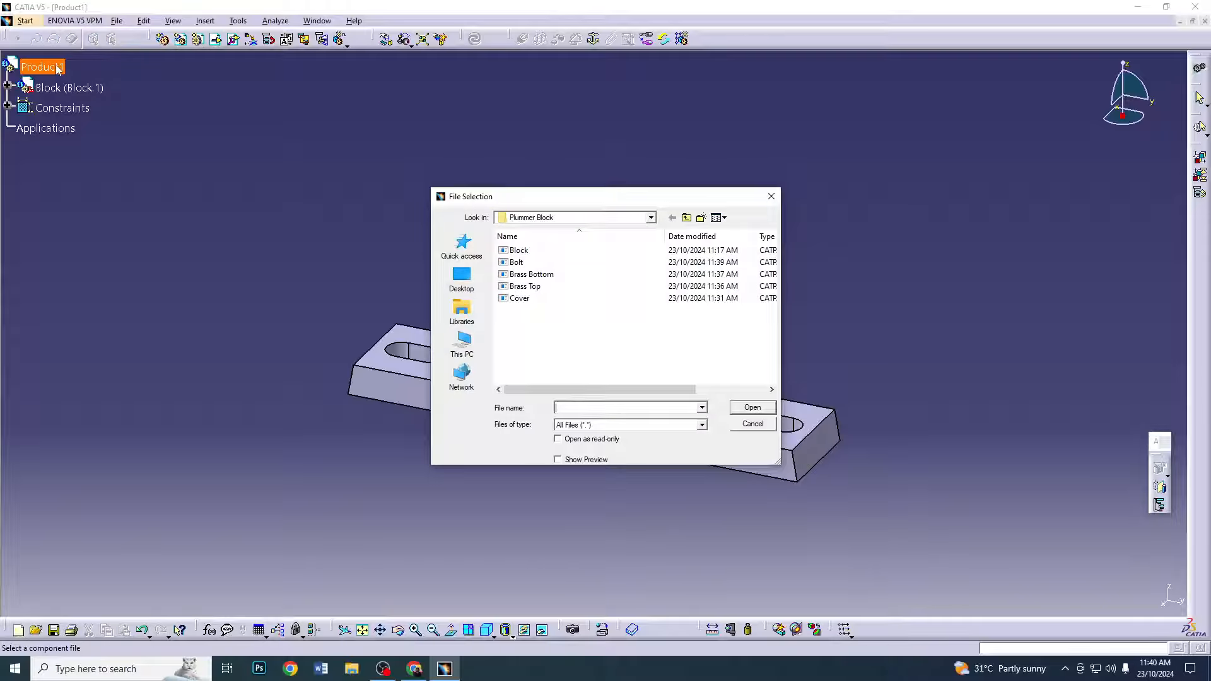
pyautogui.click(535, 274)
pyautogui.doubleClick(537, 276)
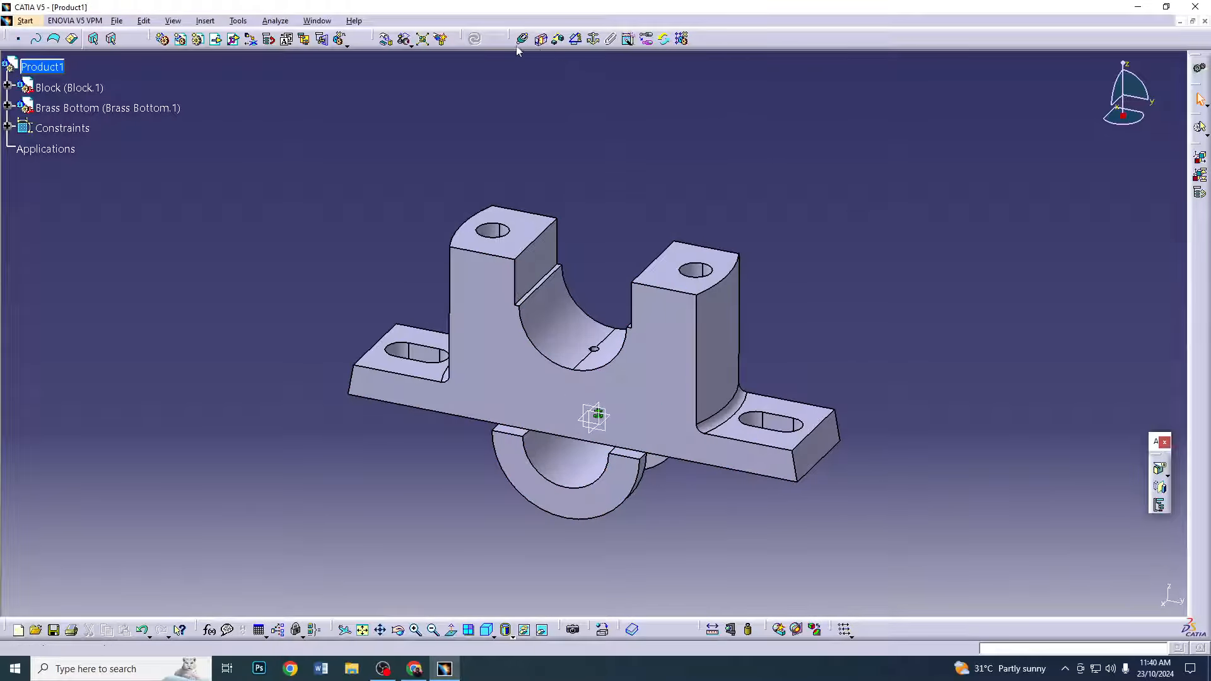
# Move Brass Bottom upward along the Z axis and forward along the X axis so that it sits clear in front of the block
pyautogui.click(385, 41)
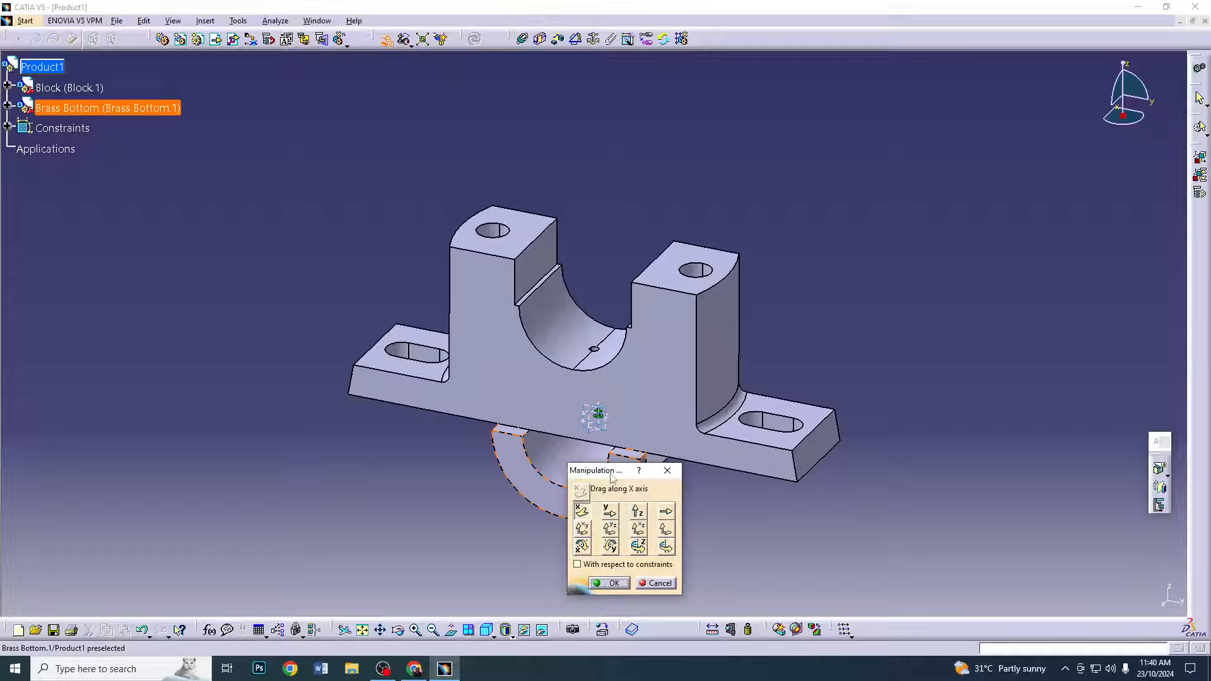
pyautogui.click(635, 512)
pyautogui.moveTo(554, 503); pyautogui.dragTo(541, 257)
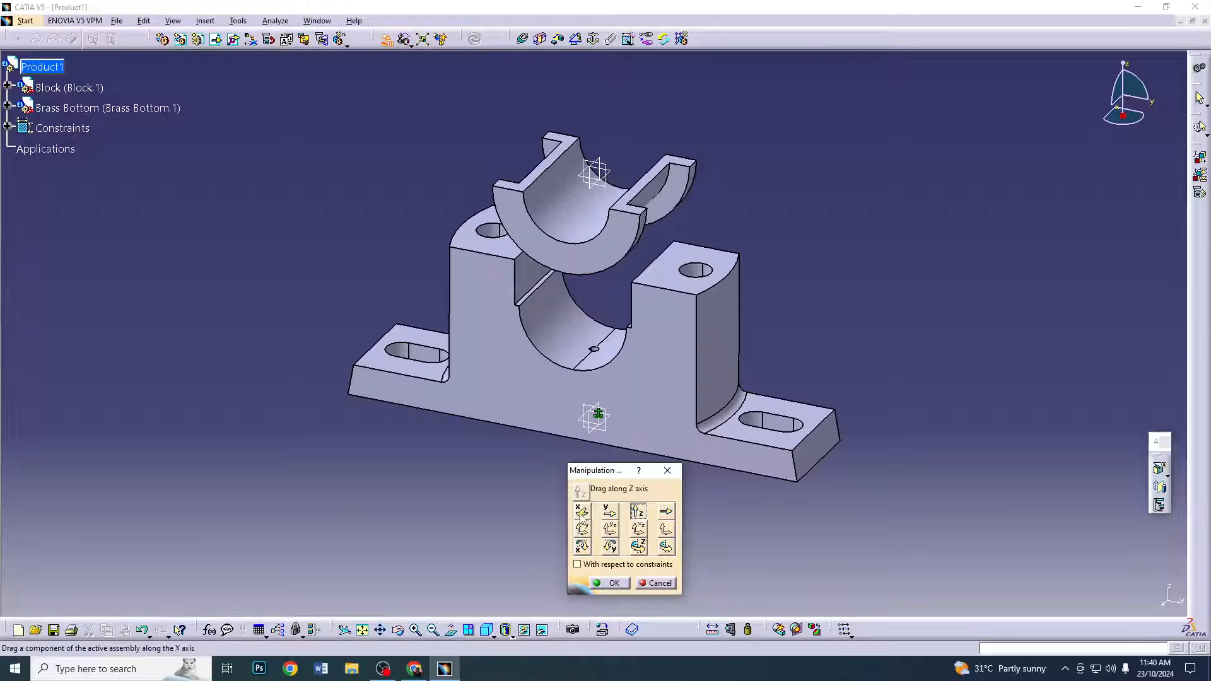
pyautogui.click(582, 512)
pyautogui.moveTo(591, 254); pyautogui.dragTo(407, 430)
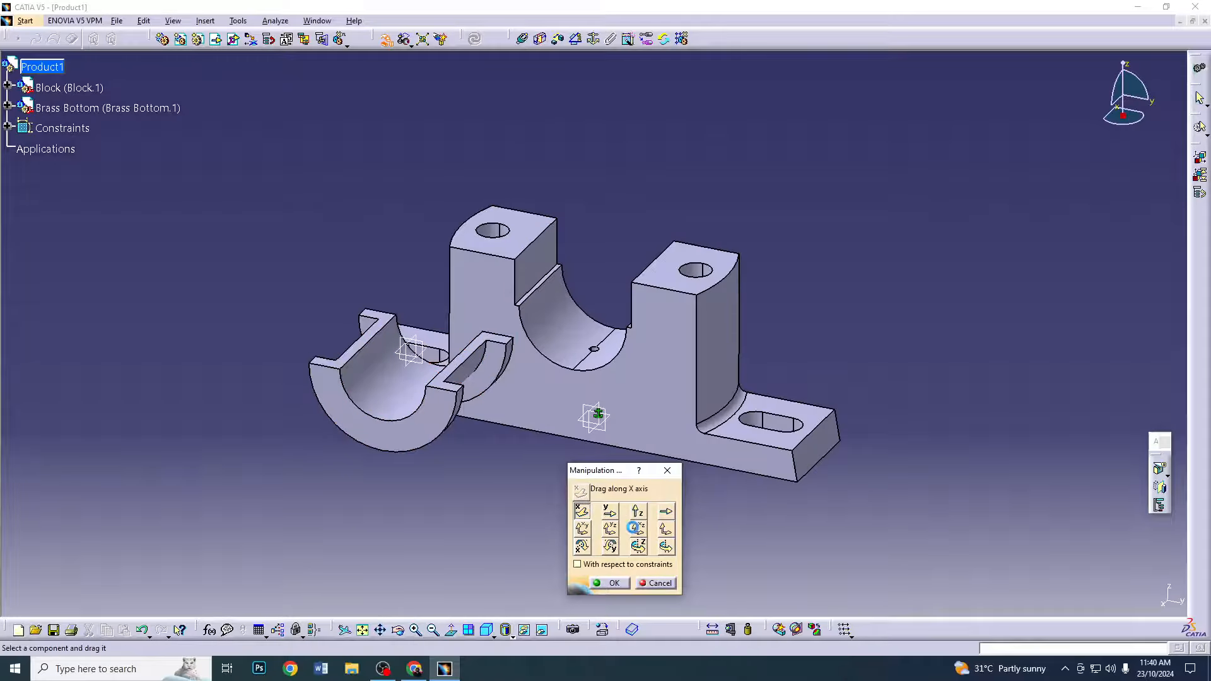
pyautogui.click(611, 584)
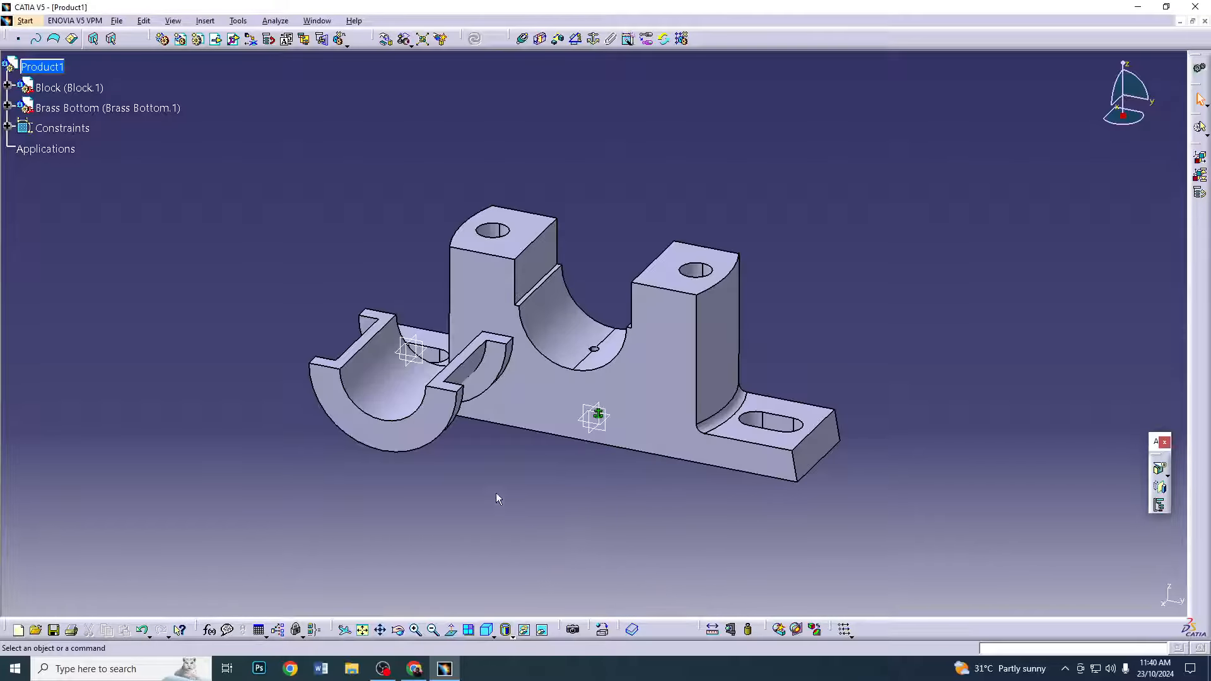
# Add a coincidence constraint between the Brass Bottom's cylindrical axis and the axis of the block's semicircular bore
pyautogui.click(523, 40)
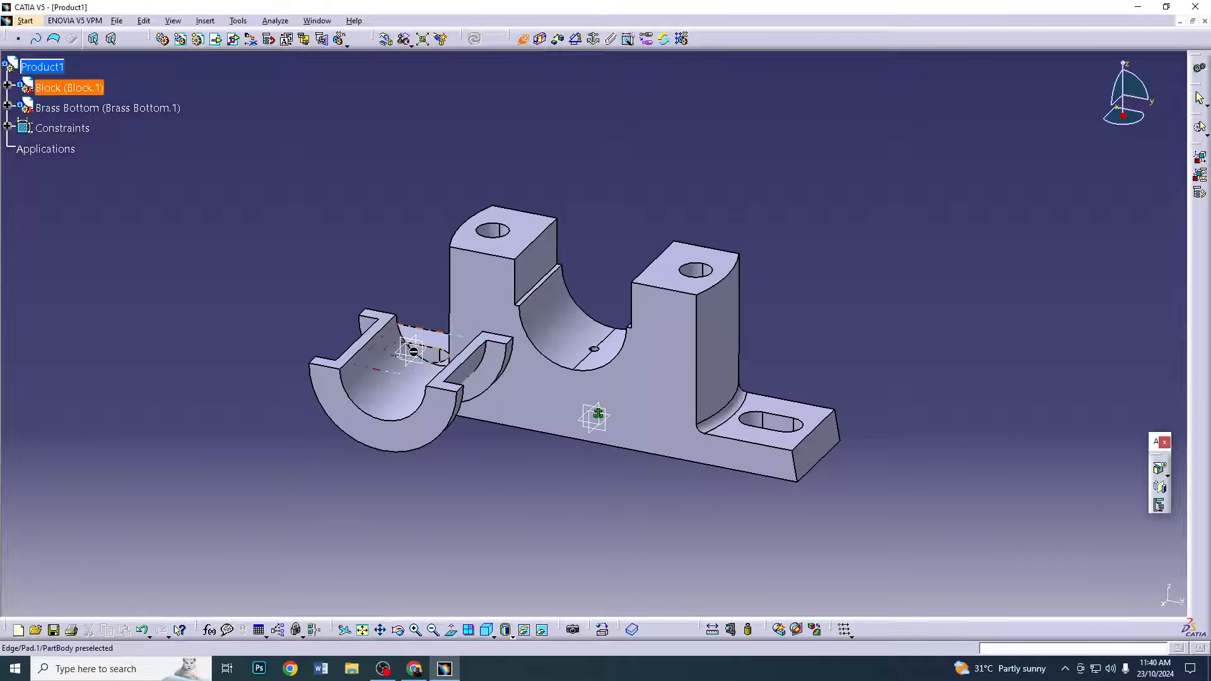
pyautogui.click(422, 339)
pyautogui.click(577, 333)
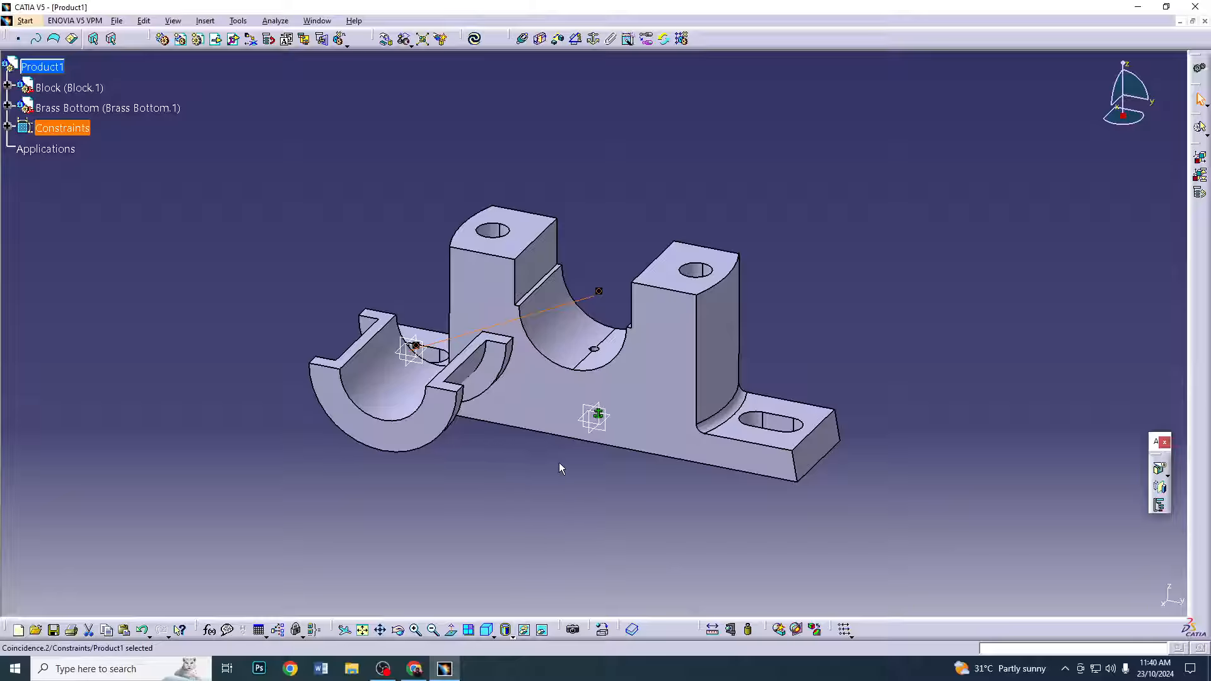
# Make the pin under Brass Bottom coincident with the small hole in the block's bore and update the assembly
pyautogui.moveTo(517, 466); pyautogui.dragTo(468, 181, button='middle')
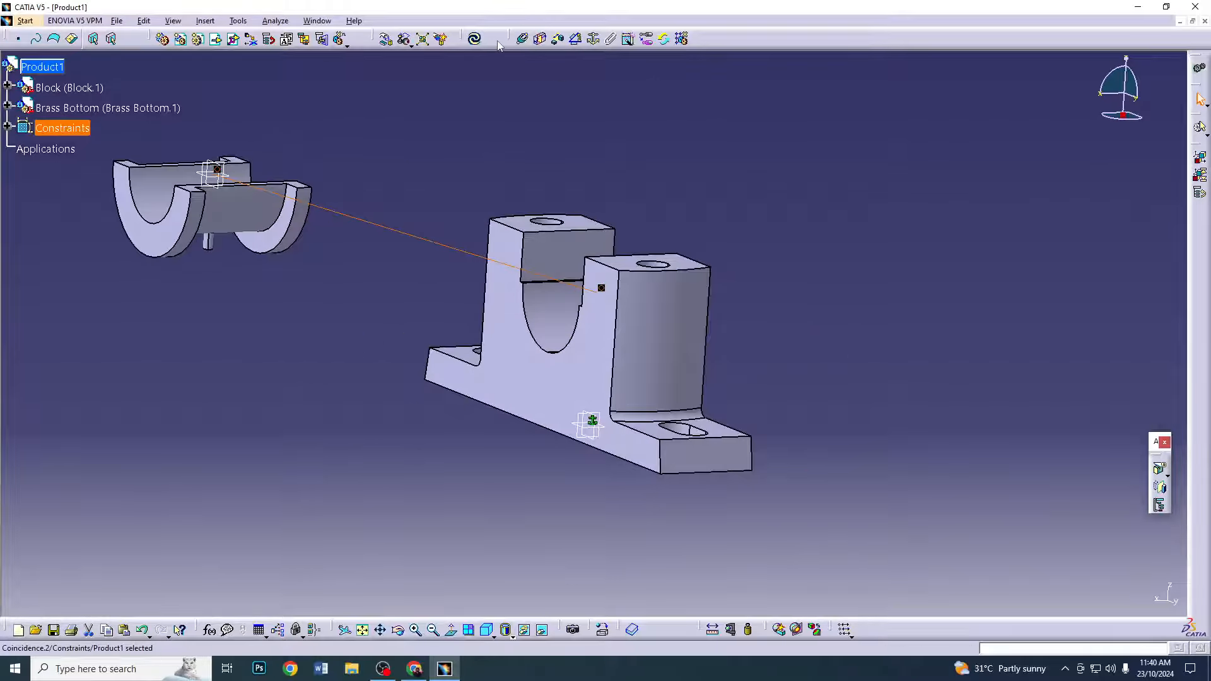
pyautogui.click(521, 40)
pyautogui.click(211, 244)
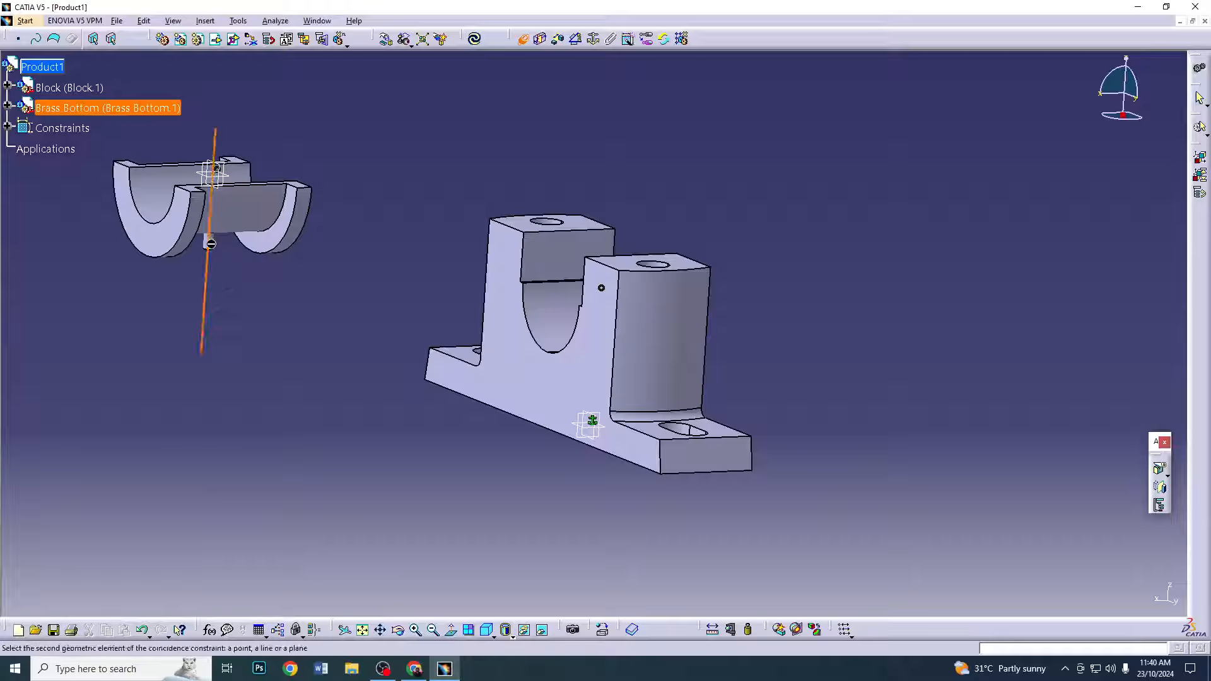
pyautogui.moveTo(406, 258); pyautogui.dragTo(594, 297, button='middle')
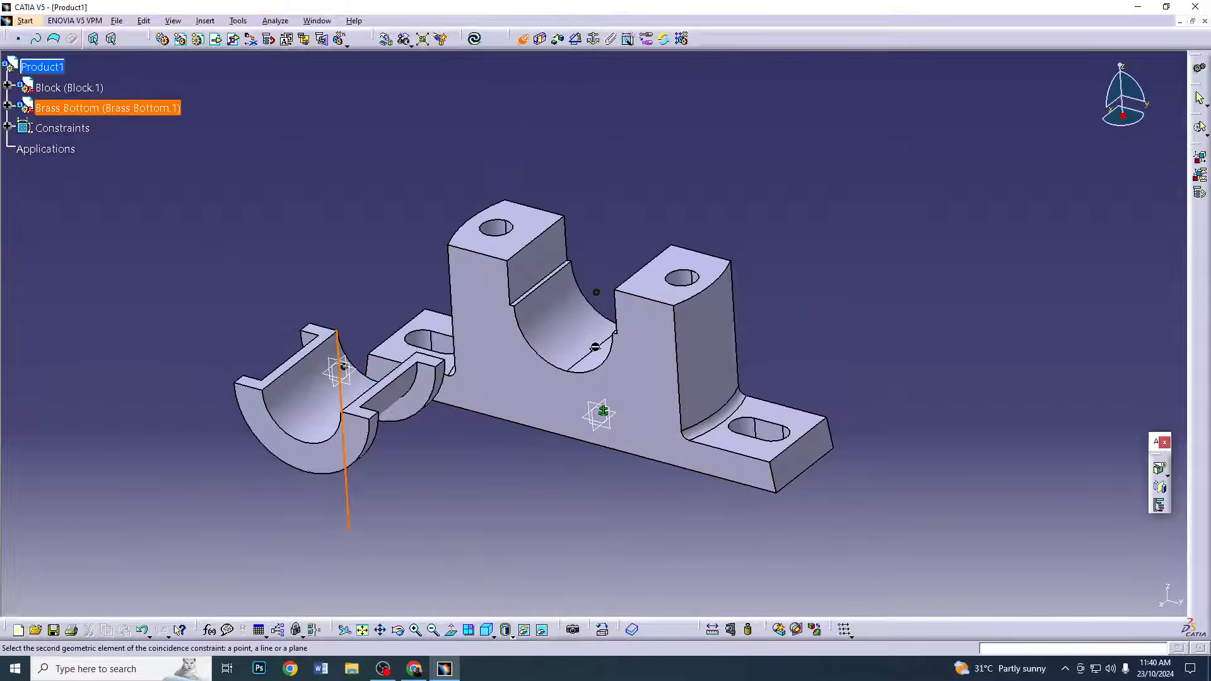
pyautogui.click(416, 630)
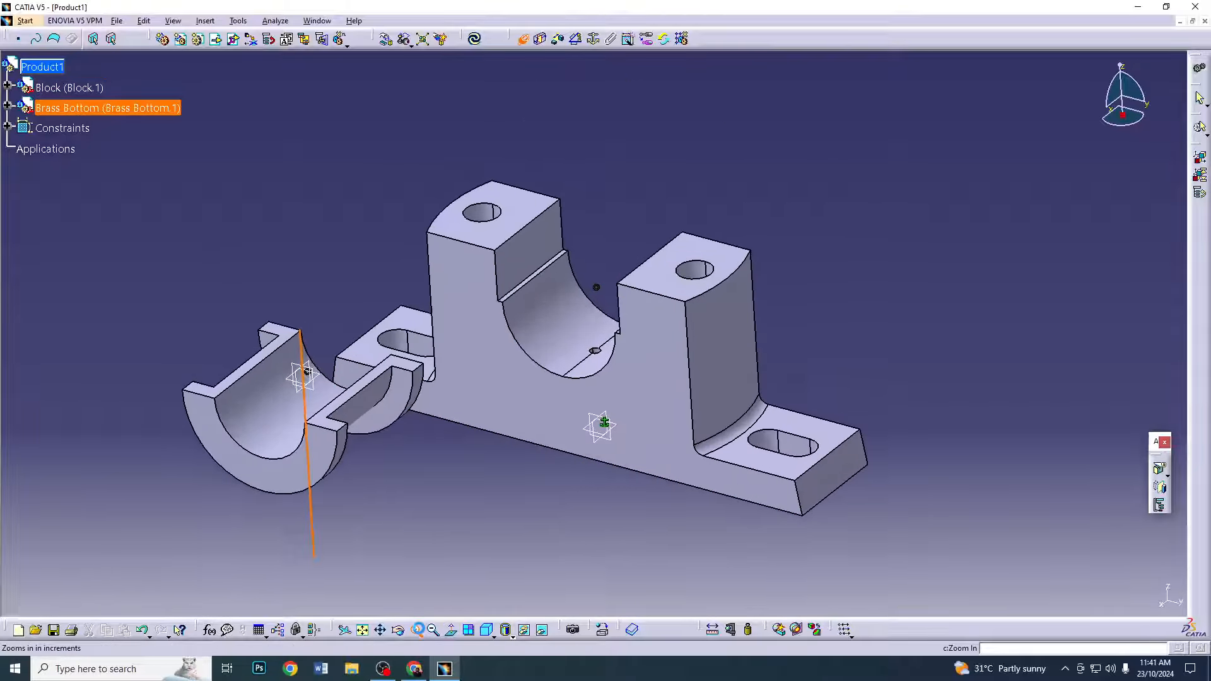
pyautogui.click(420, 631)
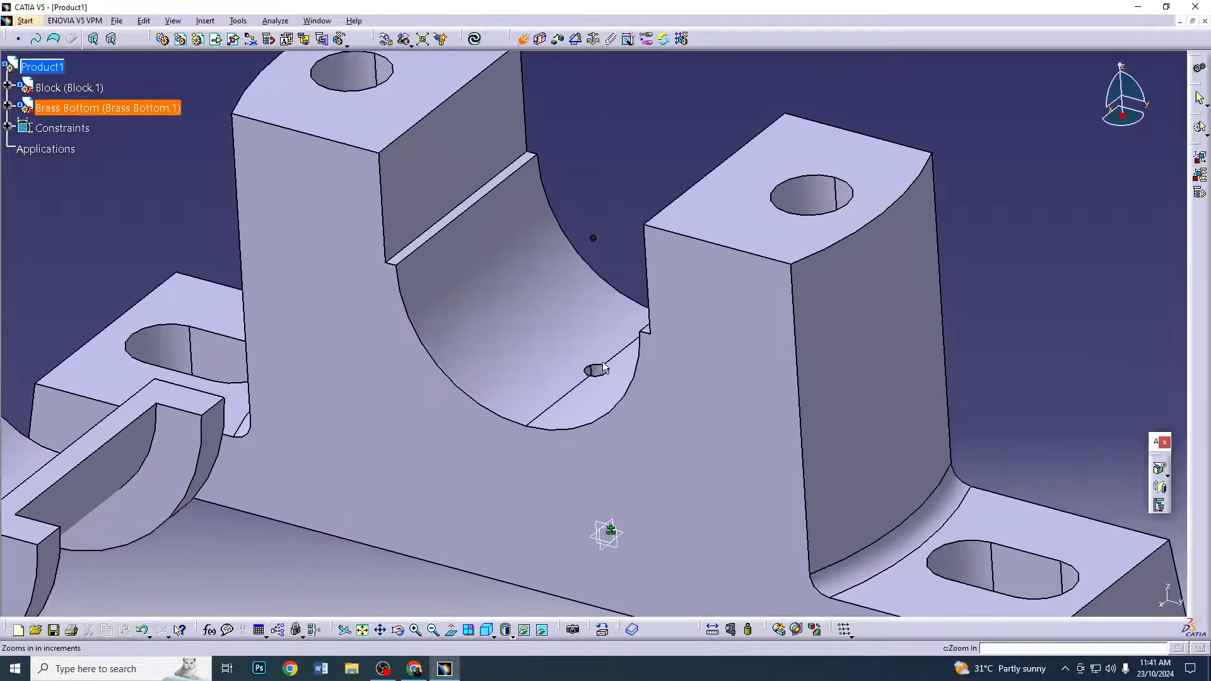
pyautogui.click(602, 375)
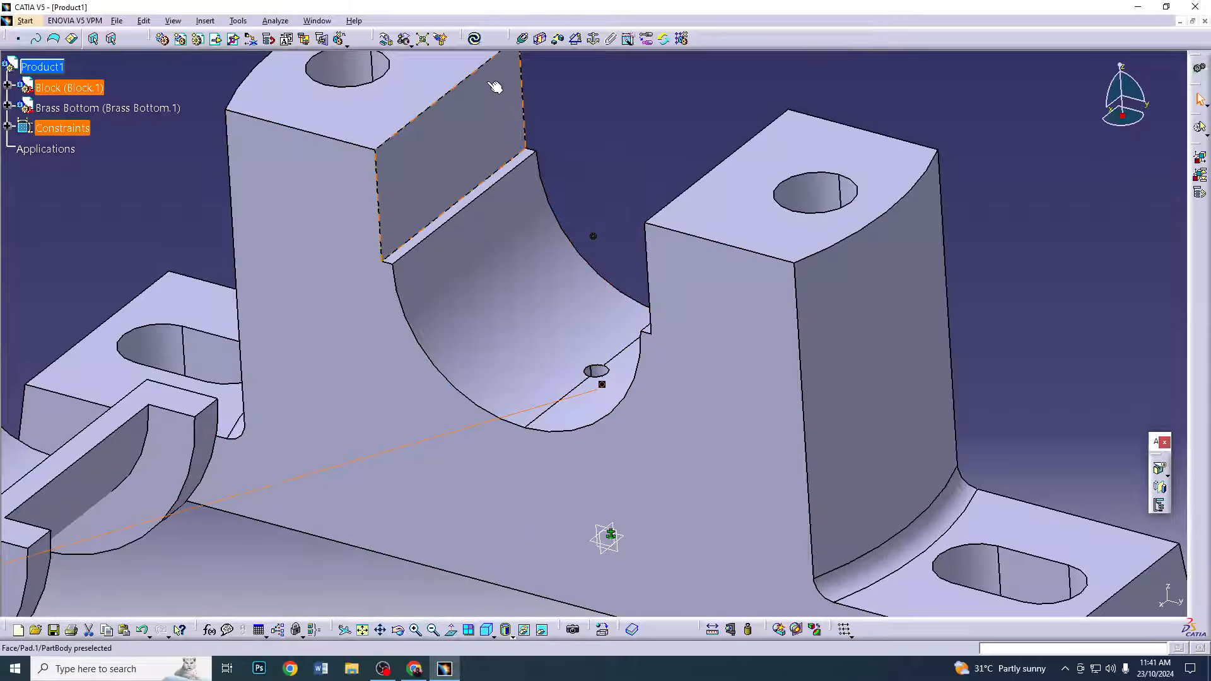
pyautogui.click(475, 40)
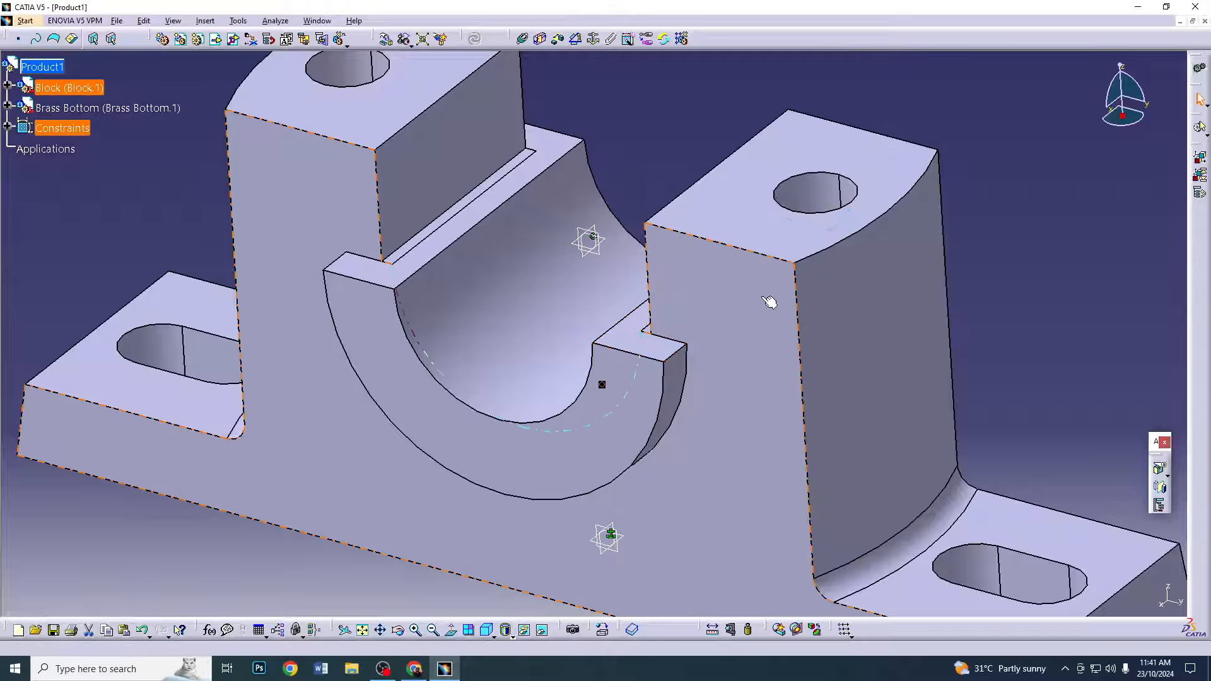
pyautogui.click(521, 39)
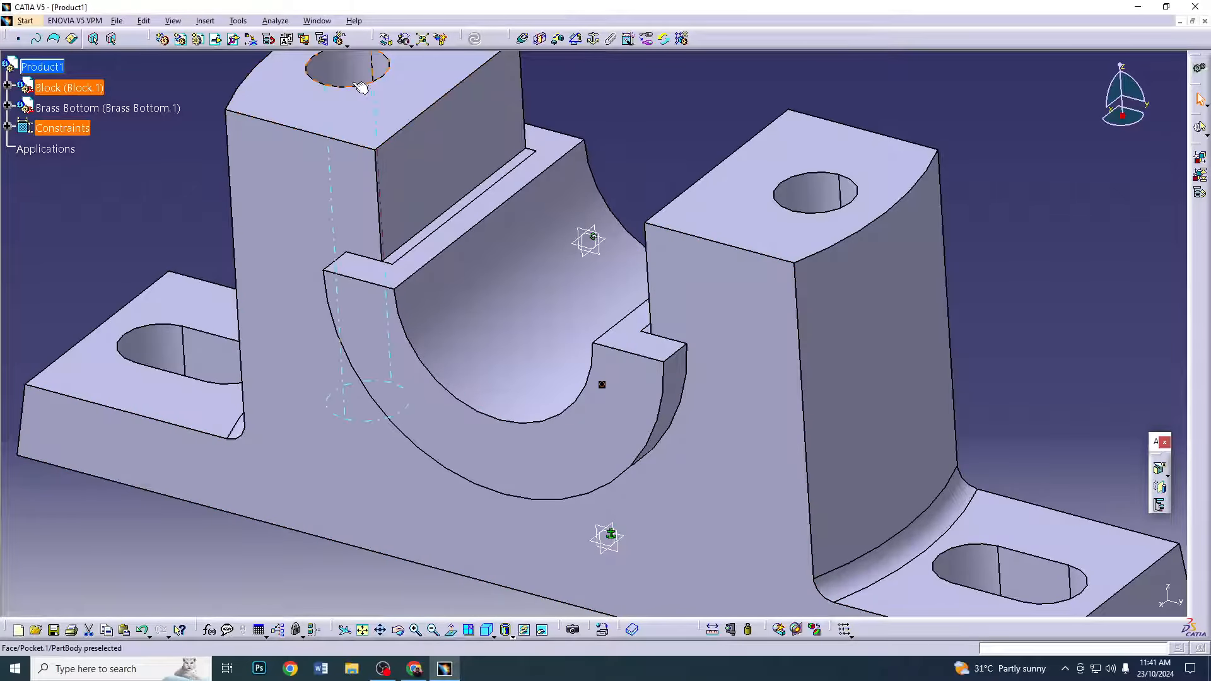
pyautogui.click(540, 514)
# Insert the existing Brass Top part from the Plummer Block folder into the product, resolving its part number conflict by renaming it Brass Top
pyautogui.click(436, 630)
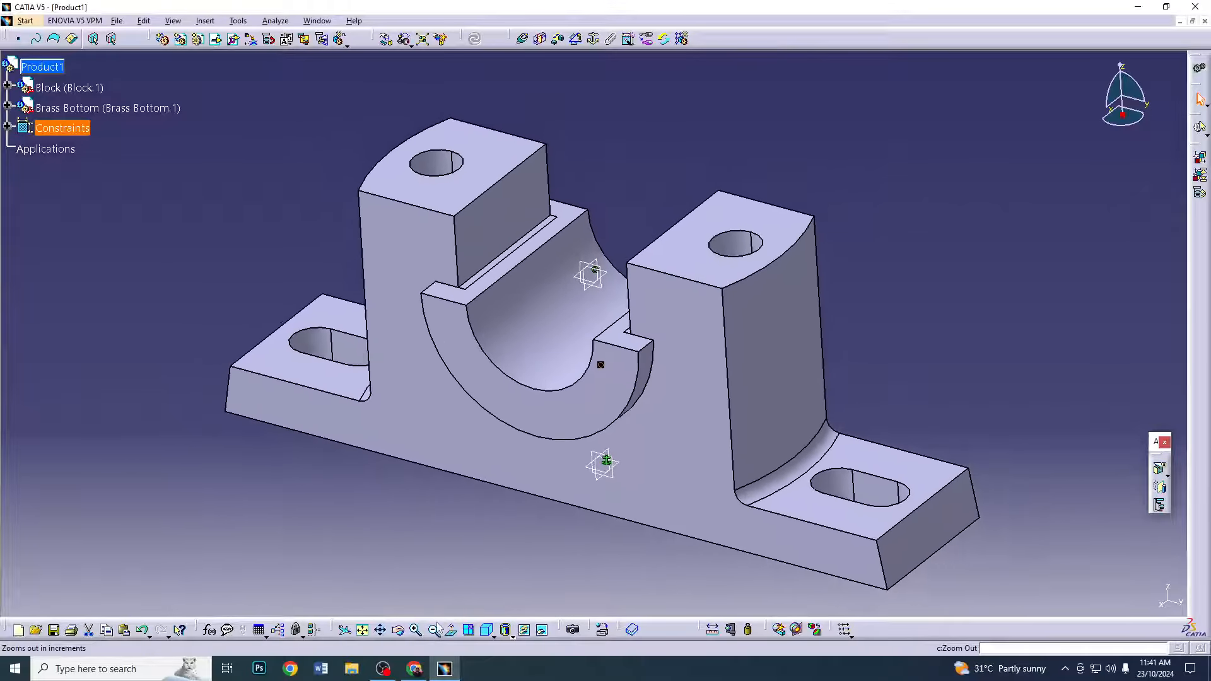
pyautogui.click(886, 252)
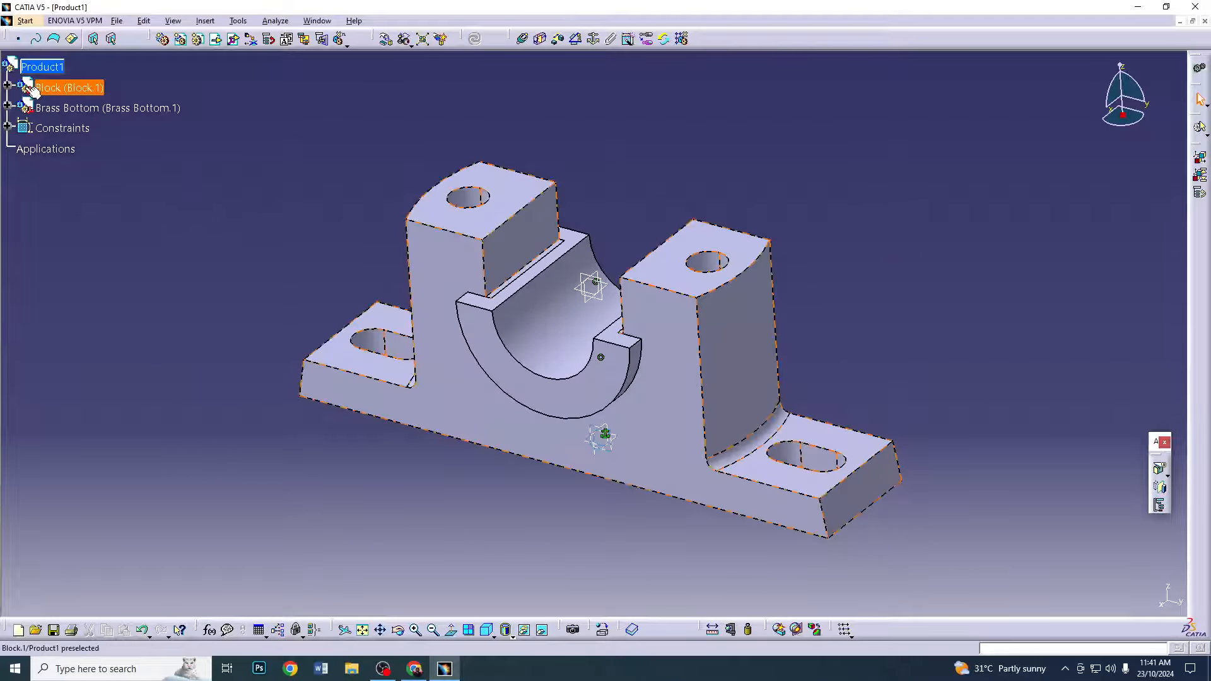
pyautogui.click(216, 39)
pyautogui.click(41, 67)
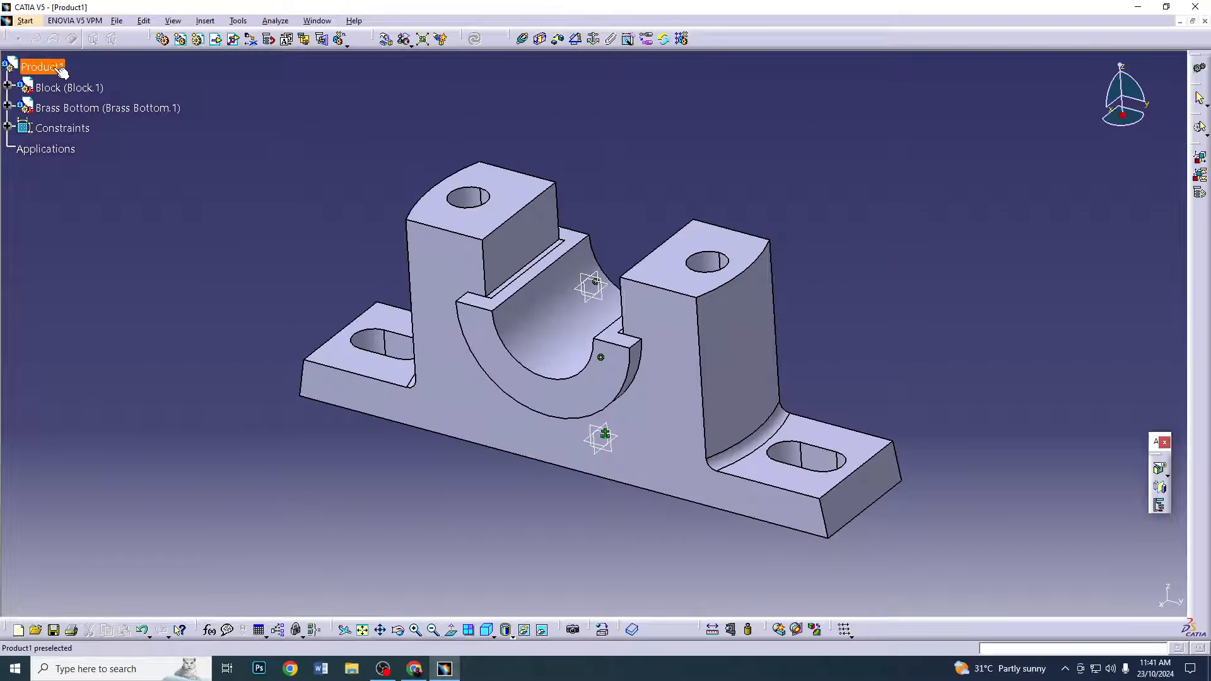
pyautogui.doubleClick(526, 287)
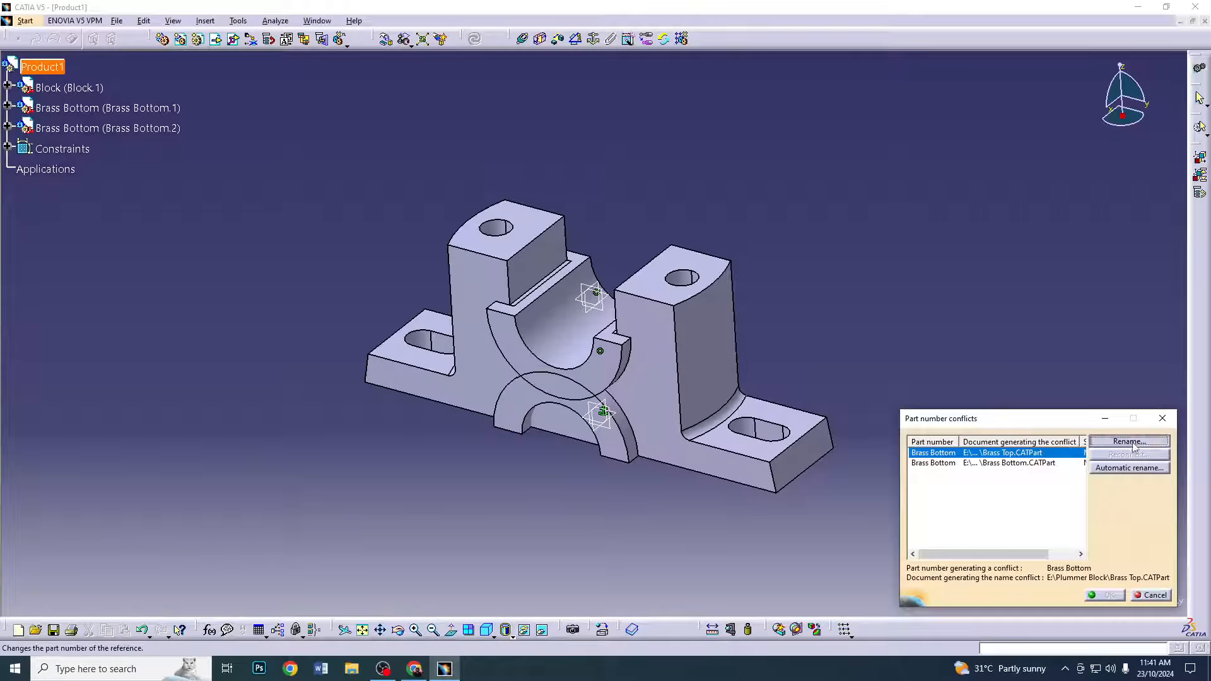
pyautogui.click(1131, 442)
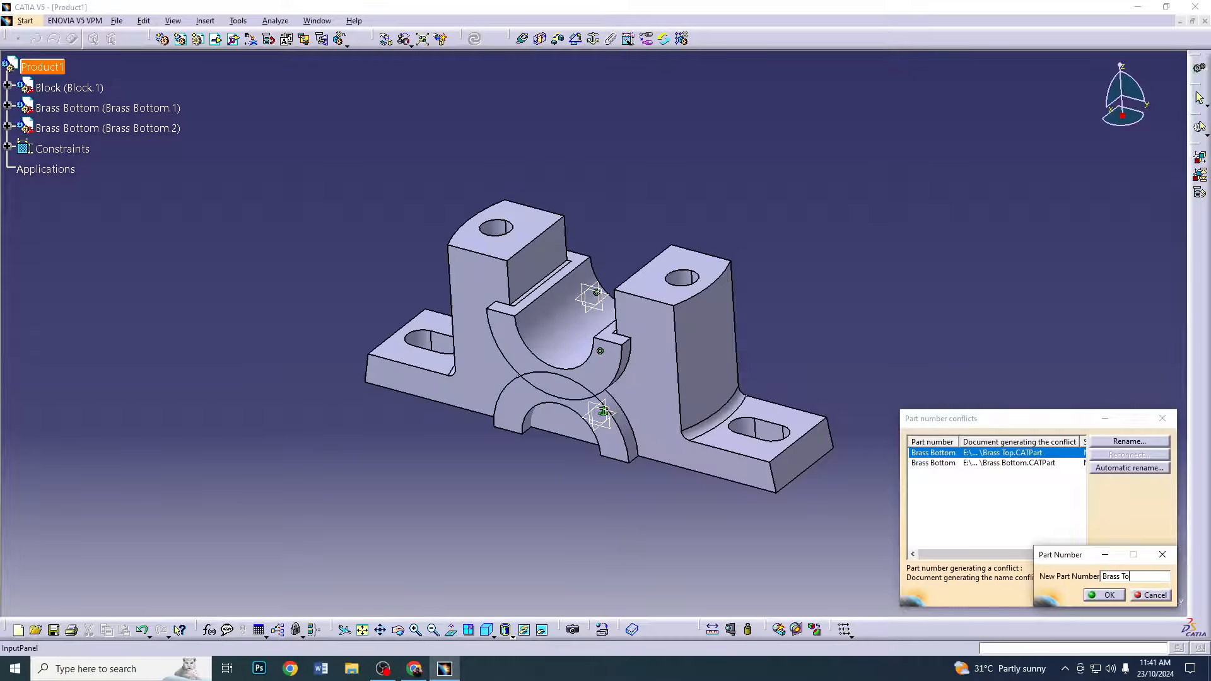
pyautogui.click(1108, 596)
pyautogui.click(1108, 595)
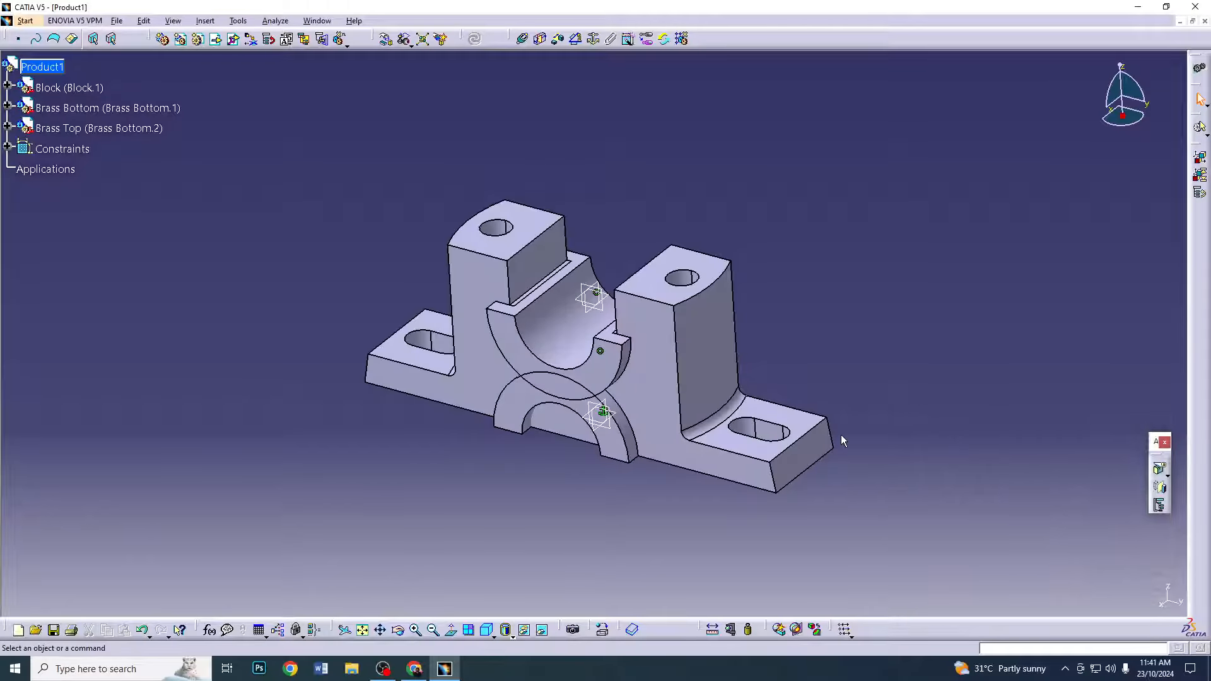
# Move Brass Top upward along the Z axis and forward along the X axis so that it sits clear of the block
pyautogui.click(617, 435)
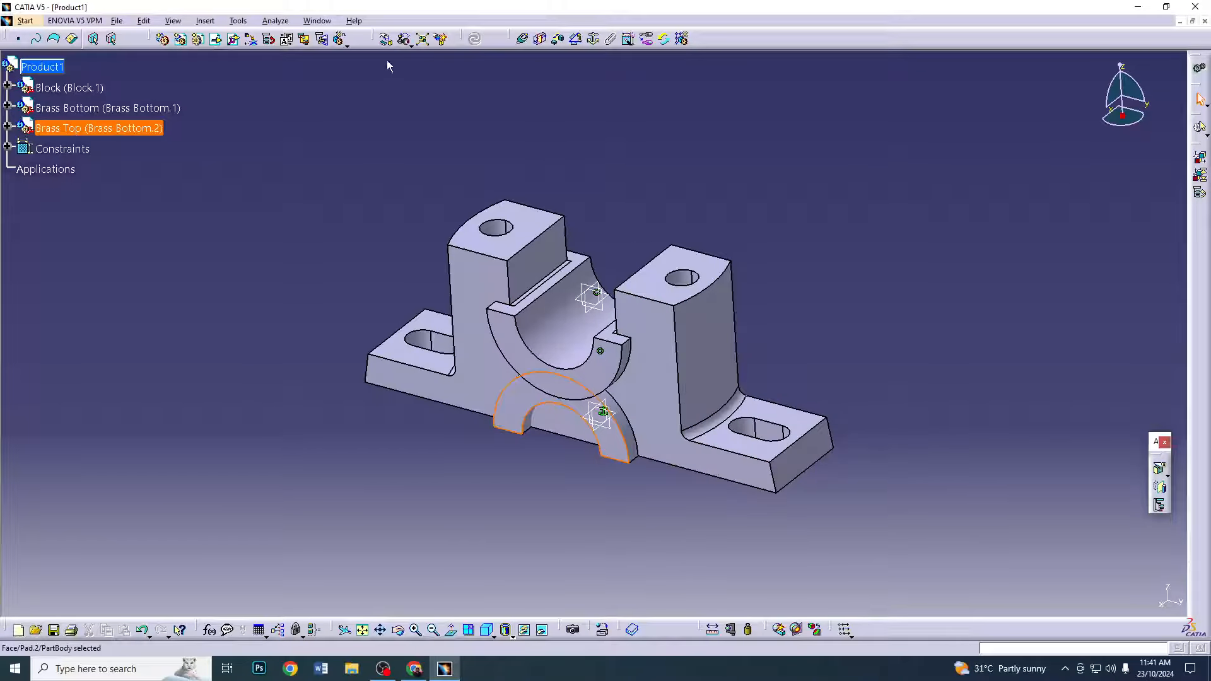
pyautogui.click(386, 38)
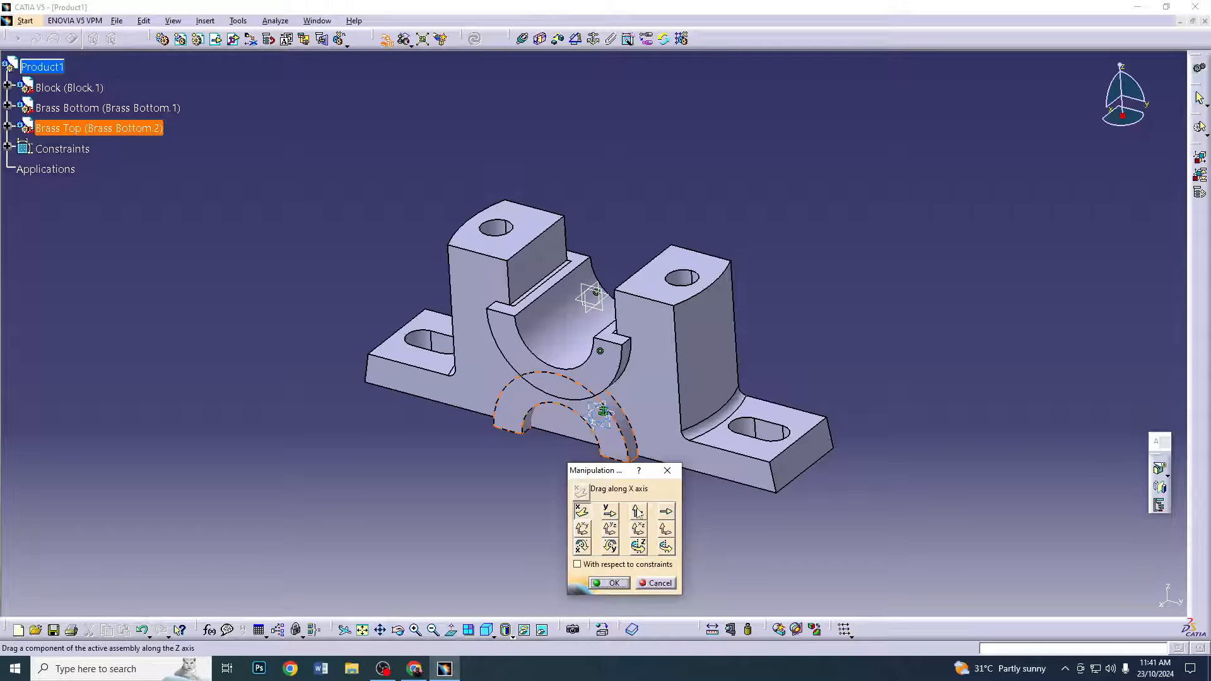
pyautogui.click(637, 512)
pyautogui.moveTo(605, 436); pyautogui.dragTo(626, 502)
pyautogui.click(582, 511)
pyautogui.click(613, 583)
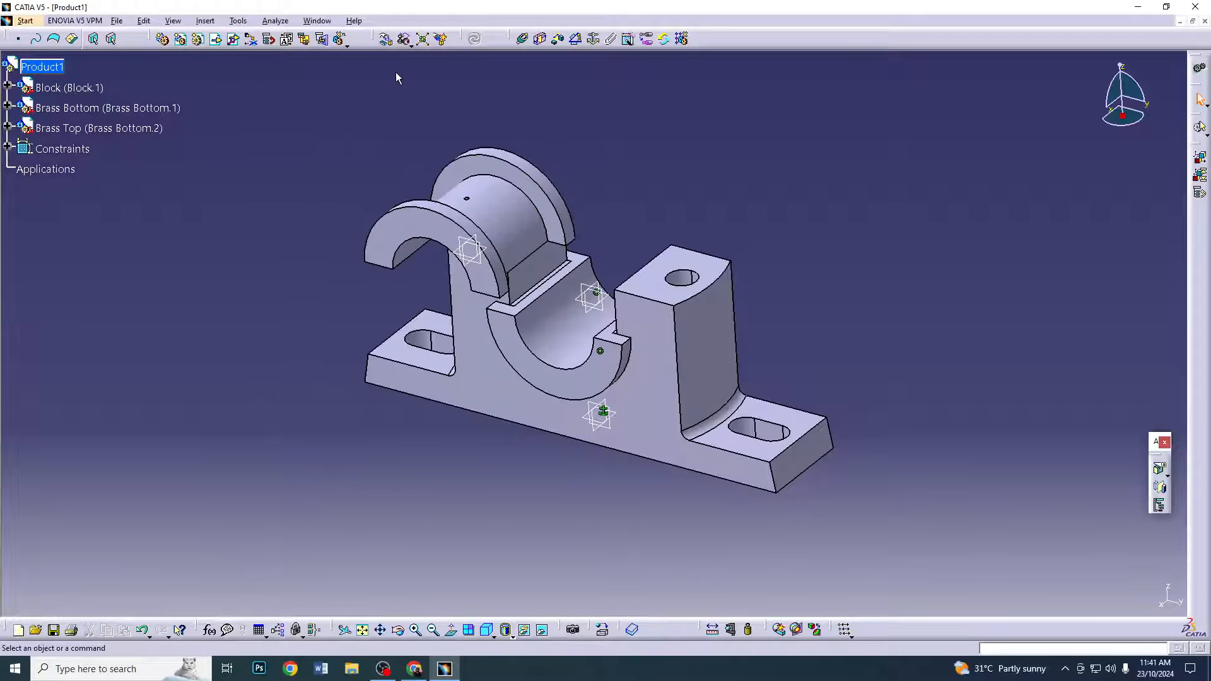
# Add a coincidence constraint between the cylindrical axes of Brass Top and Brass Bottom
pyautogui.click(520, 39)
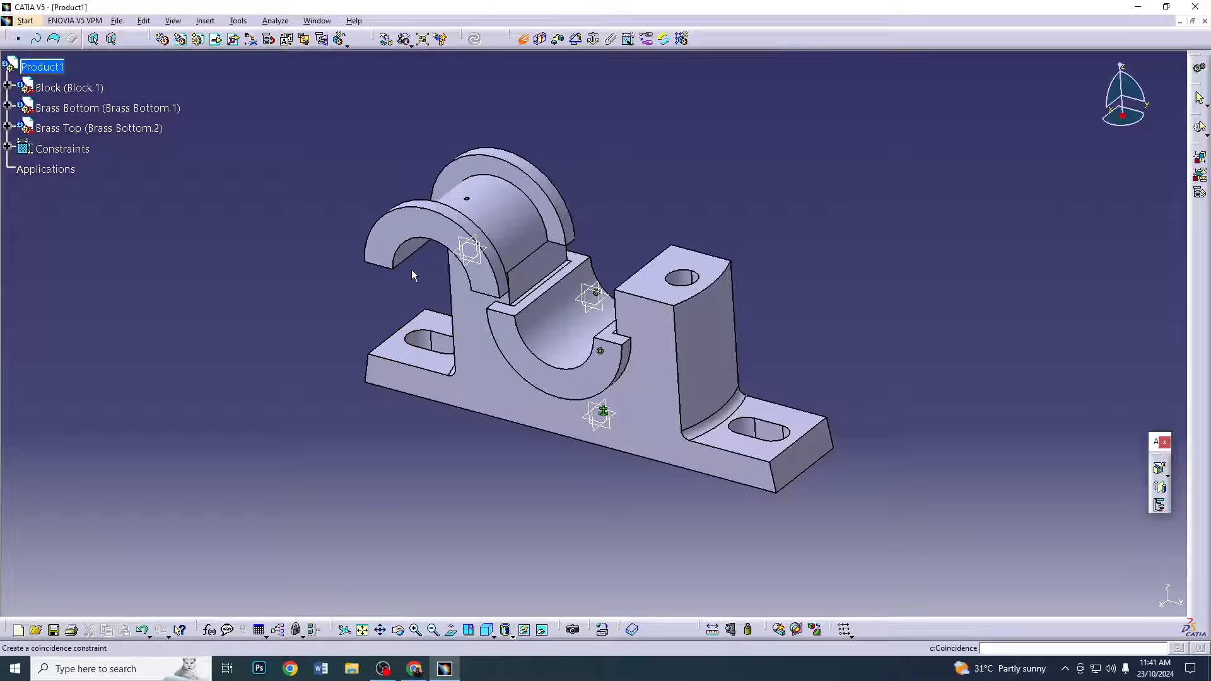
pyautogui.click(423, 251)
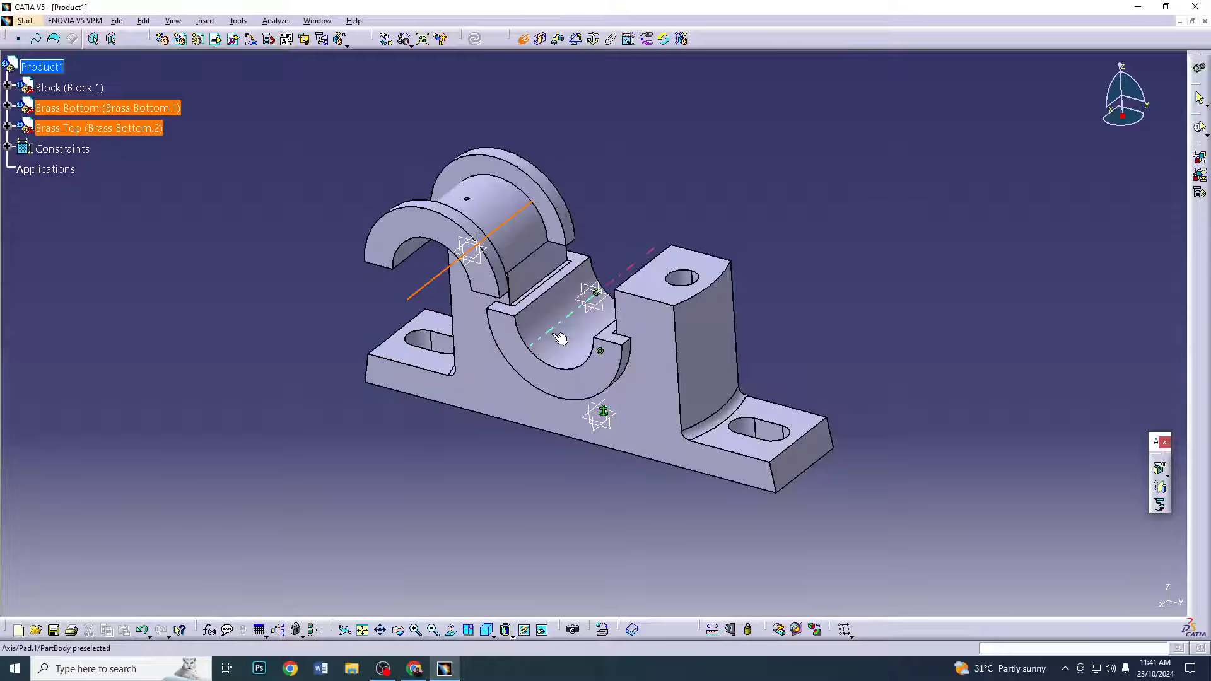
pyautogui.click(529, 292)
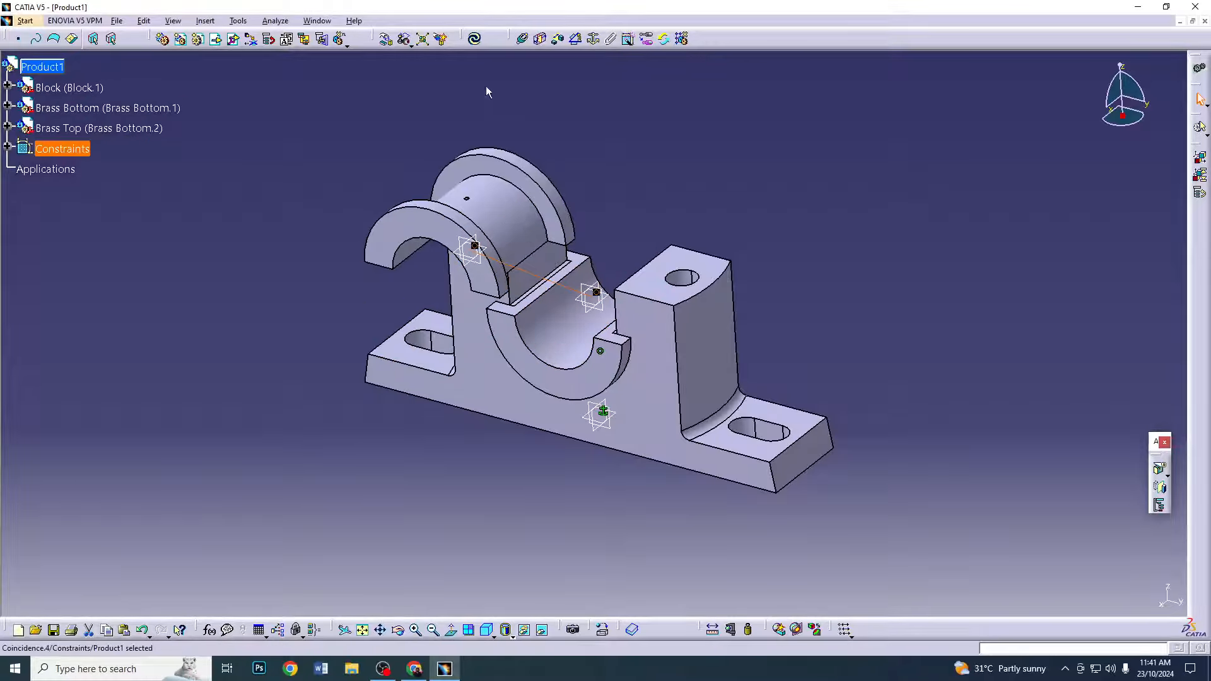
# Add a contact constraint between the flat split faces of Brass Top and Brass Bottom and update the assembly
pyautogui.click(542, 39)
pyautogui.moveTo(330, 273); pyautogui.dragTo(986, 325, button='middle')
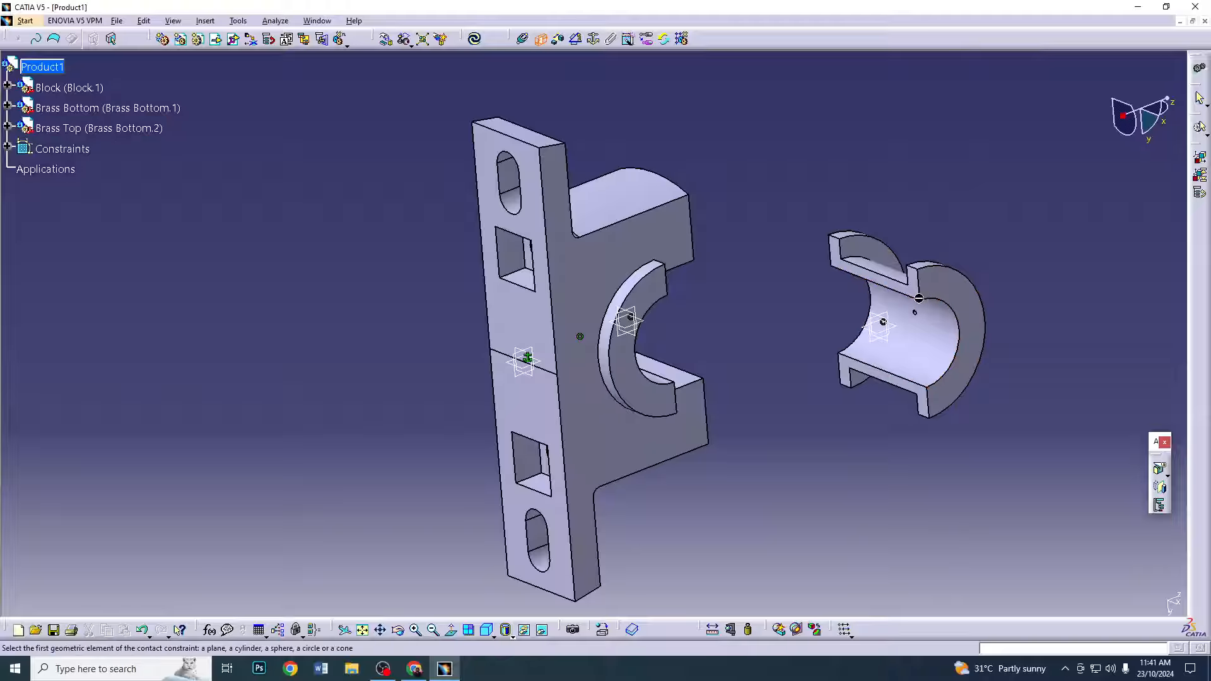
pyautogui.moveTo(971, 240); pyautogui.dragTo(486, 391, button='middle')
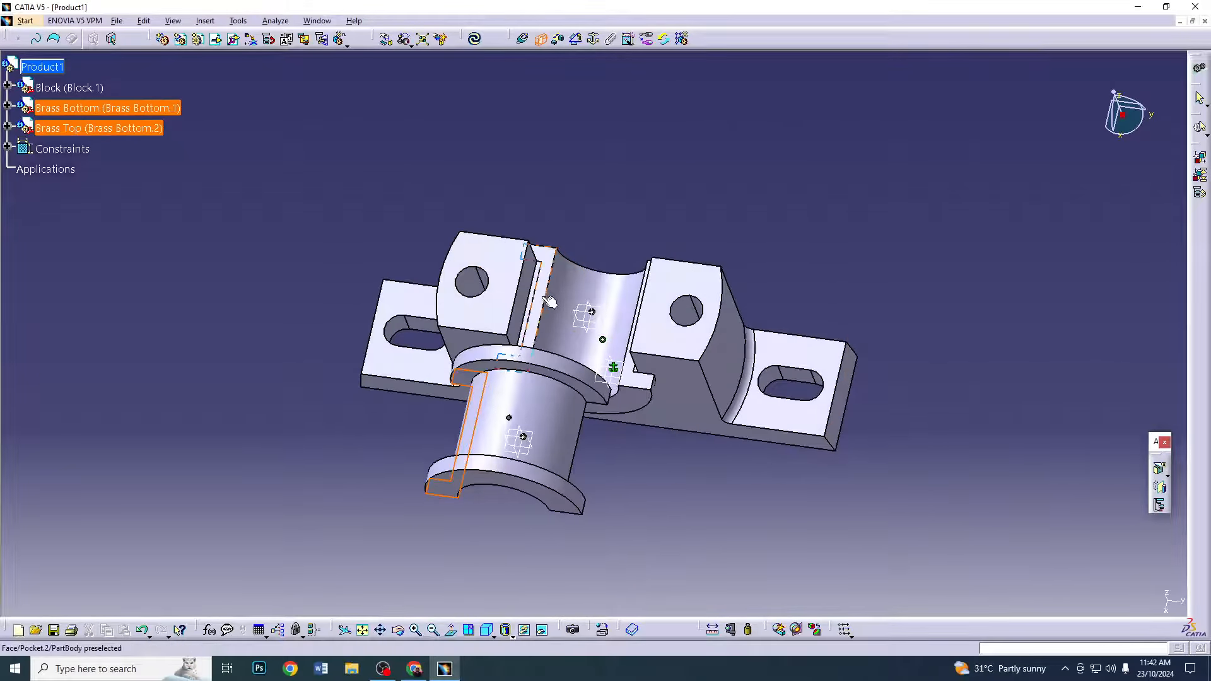
pyautogui.click(477, 41)
# Add a contact constraint from Brass Top's inner flange face to the block's side face and update, seating it over Brass Bottom
pyautogui.moveTo(634, 489); pyautogui.dragTo(638, 301, button='middle')
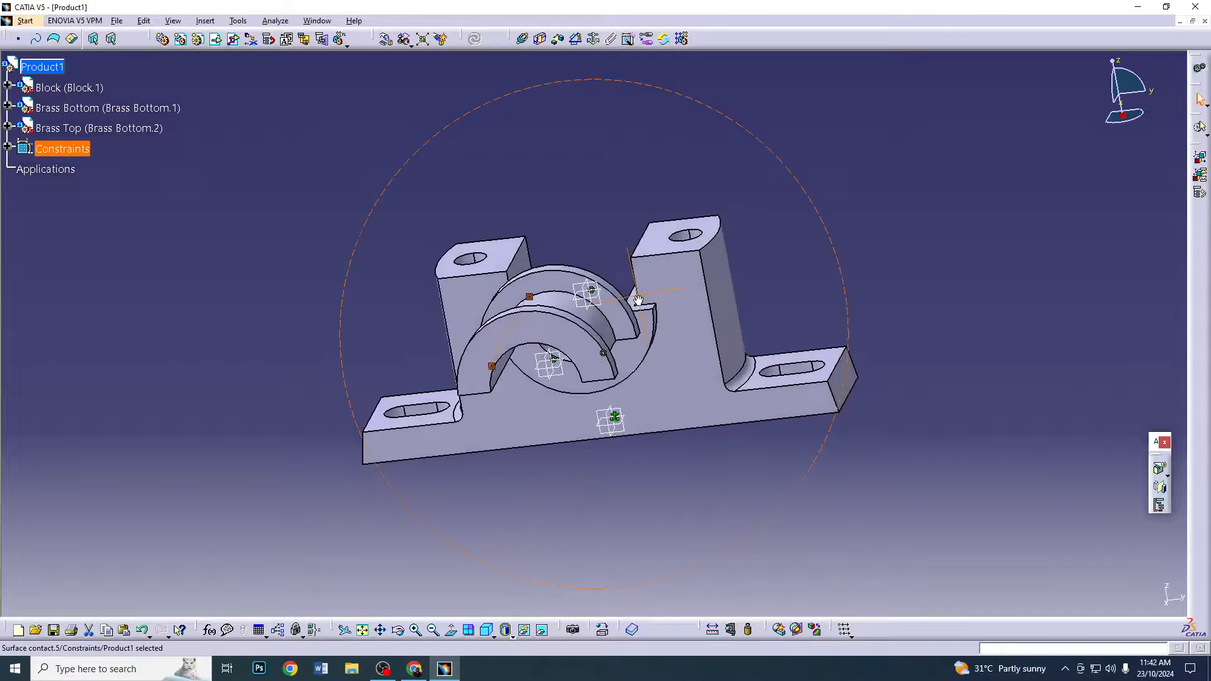
pyautogui.click(539, 40)
pyautogui.moveTo(885, 220); pyautogui.dragTo(579, 366, button='middle')
pyautogui.click(579, 365)
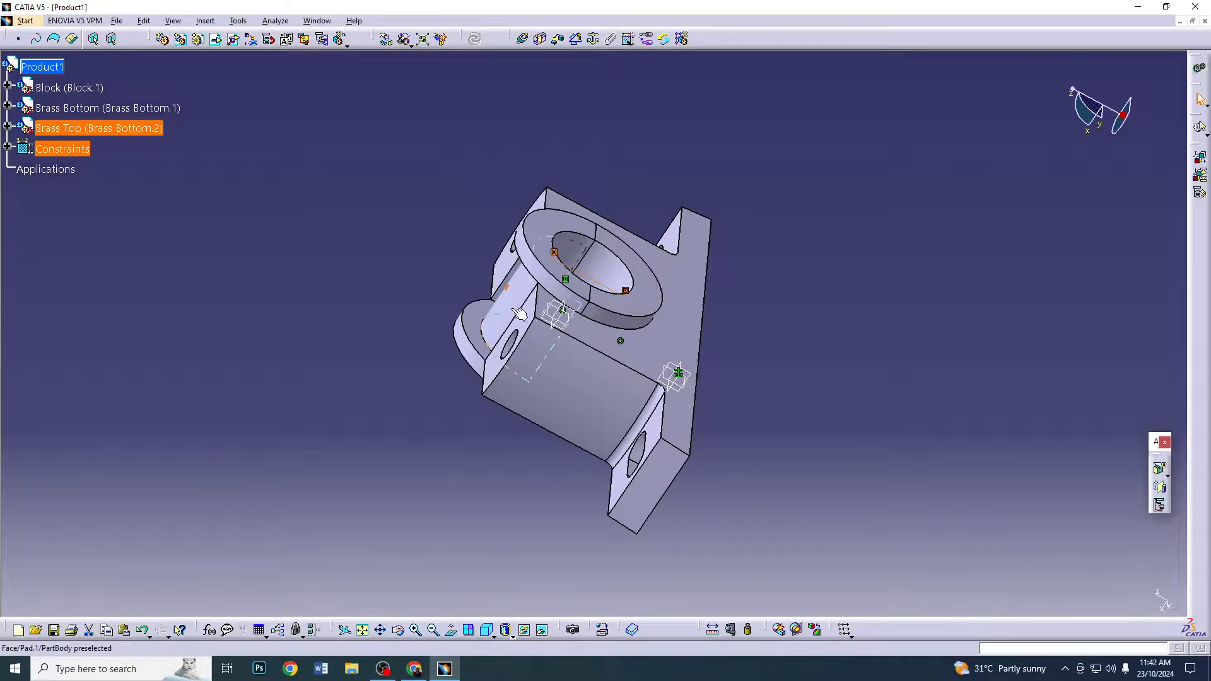
pyautogui.moveTo(330, 399); pyautogui.dragTo(622, 233, button='middle')
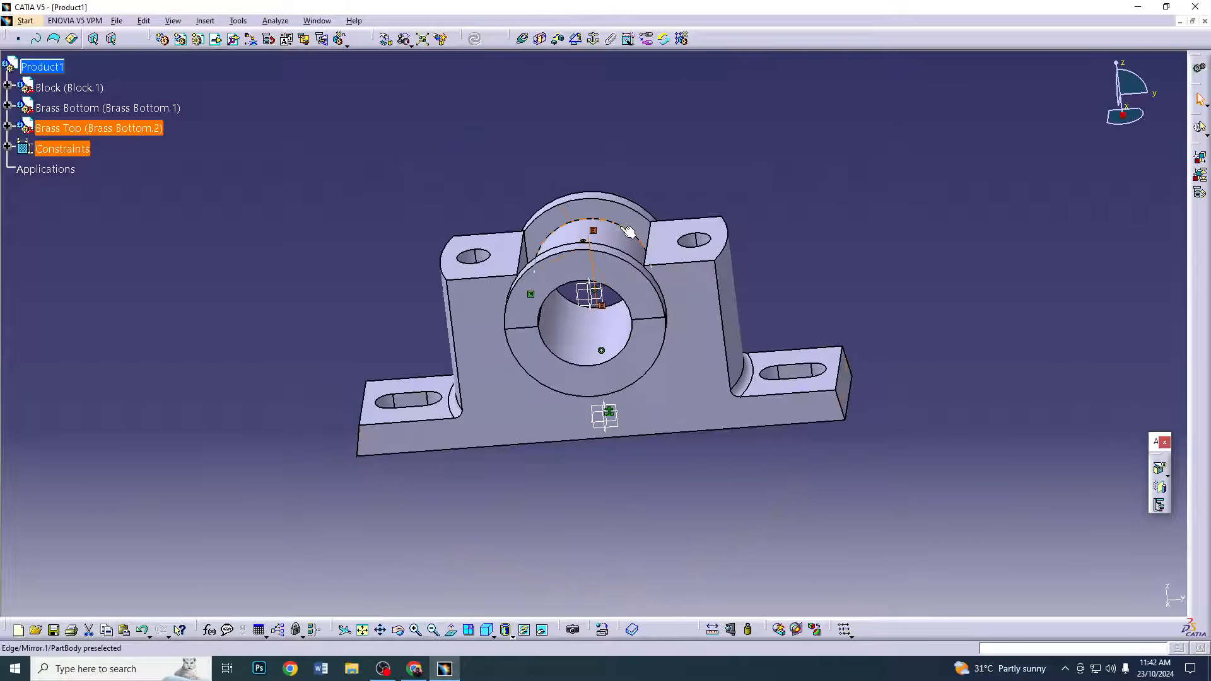
# Insert the existing Cover part from the Plummer Block folder into the product
pyautogui.moveTo(337, 188); pyautogui.dragTo(243, 120, button='middle')
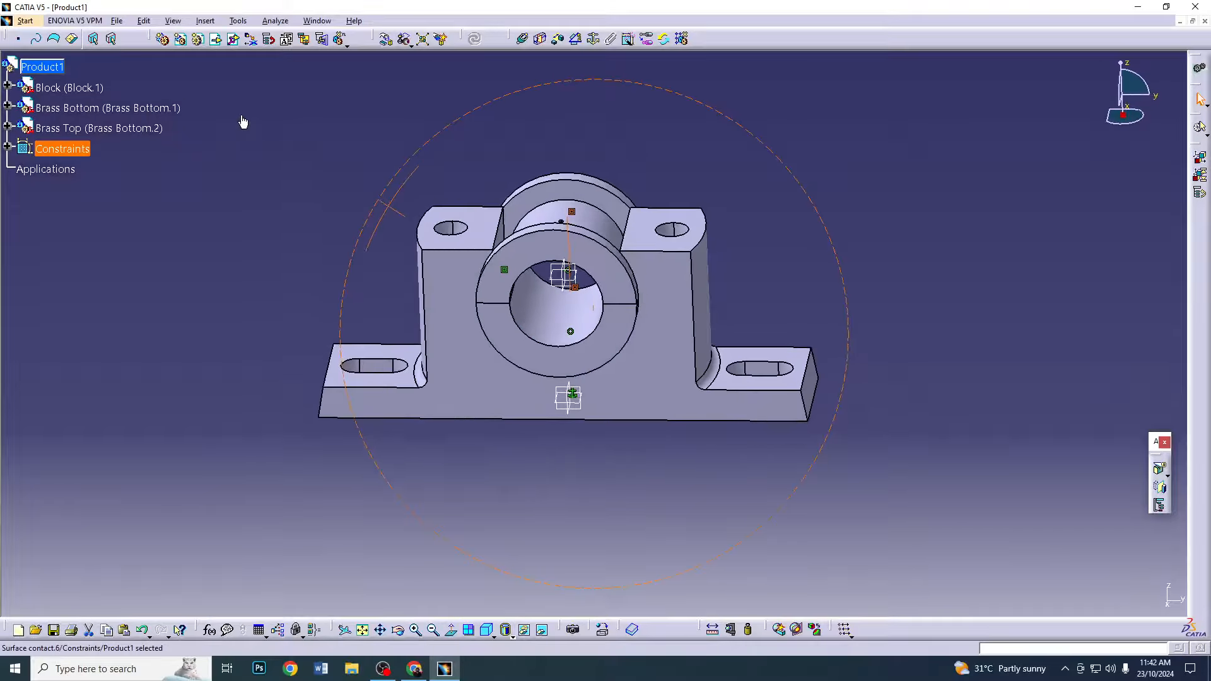
pyautogui.click(215, 42)
pyautogui.click(514, 299)
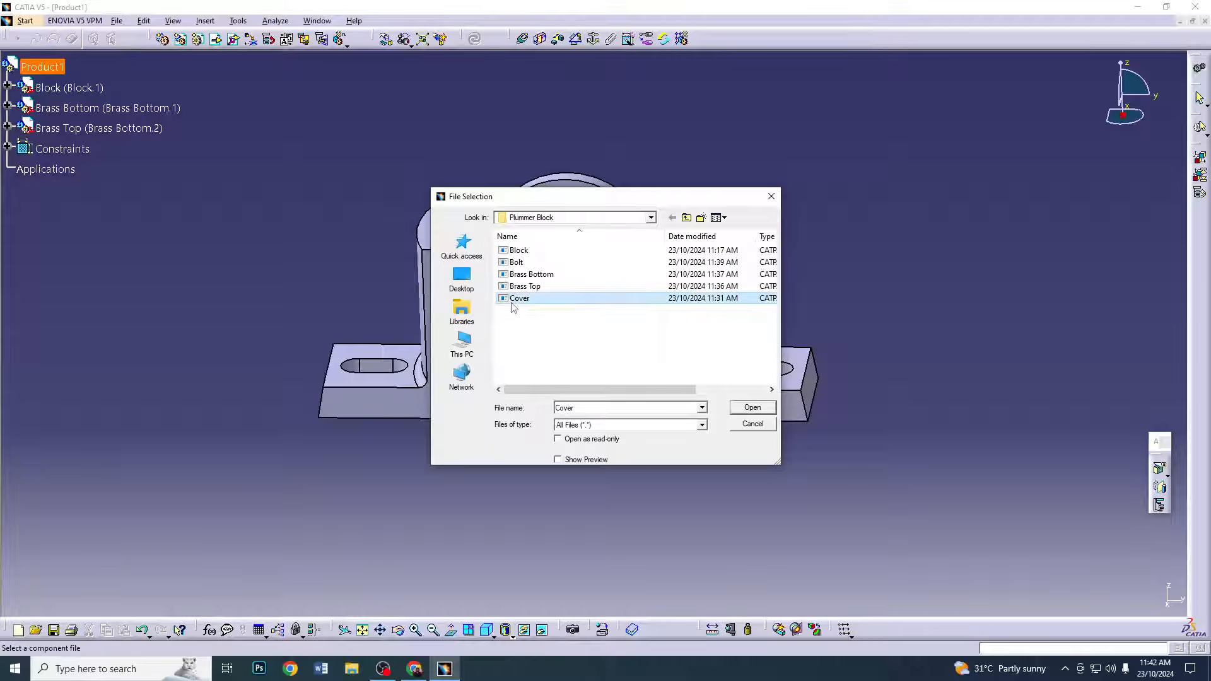
pyautogui.doubleClick(528, 301)
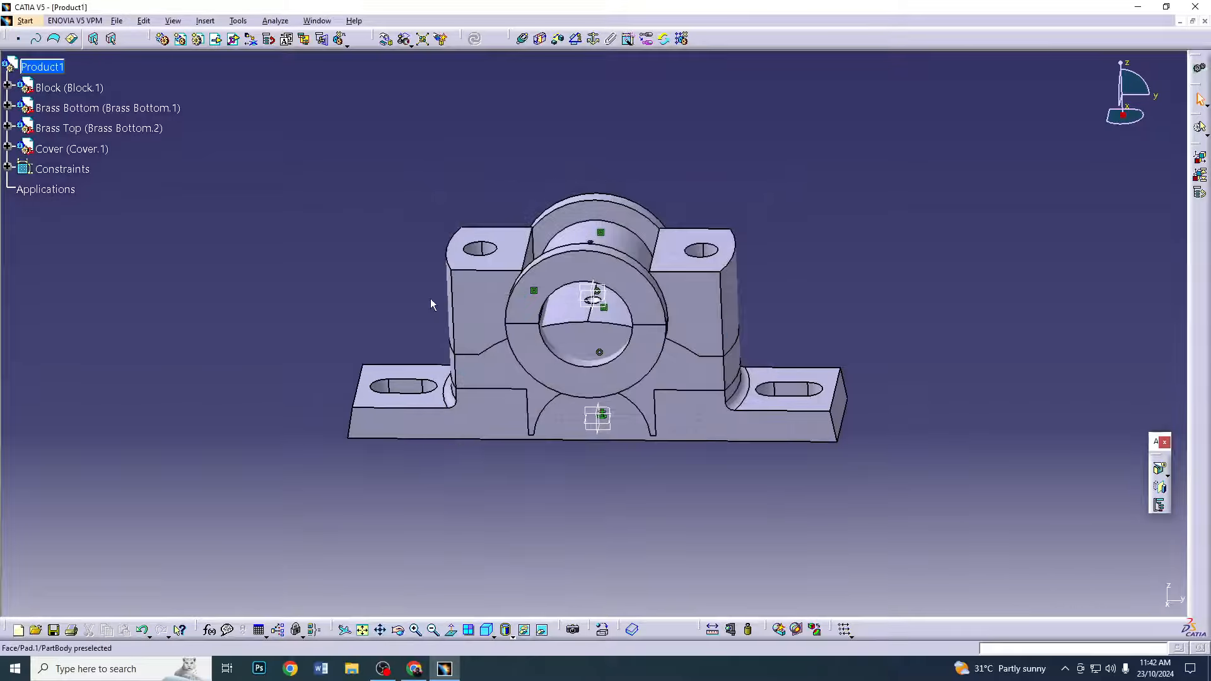
# Move Cover upward along the Z axis so that it sits clear above the block and brasses
pyautogui.click(673, 378)
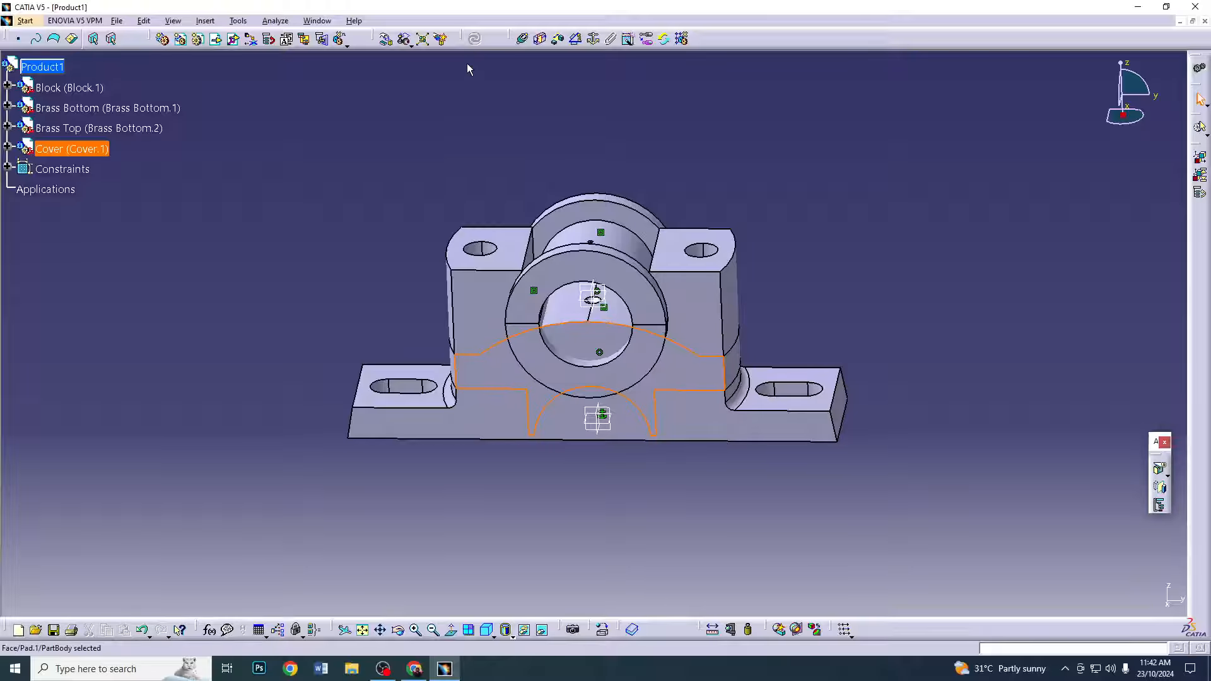
pyautogui.click(387, 39)
pyautogui.moveTo(615, 475); pyautogui.dragTo(891, 287)
pyautogui.click(913, 325)
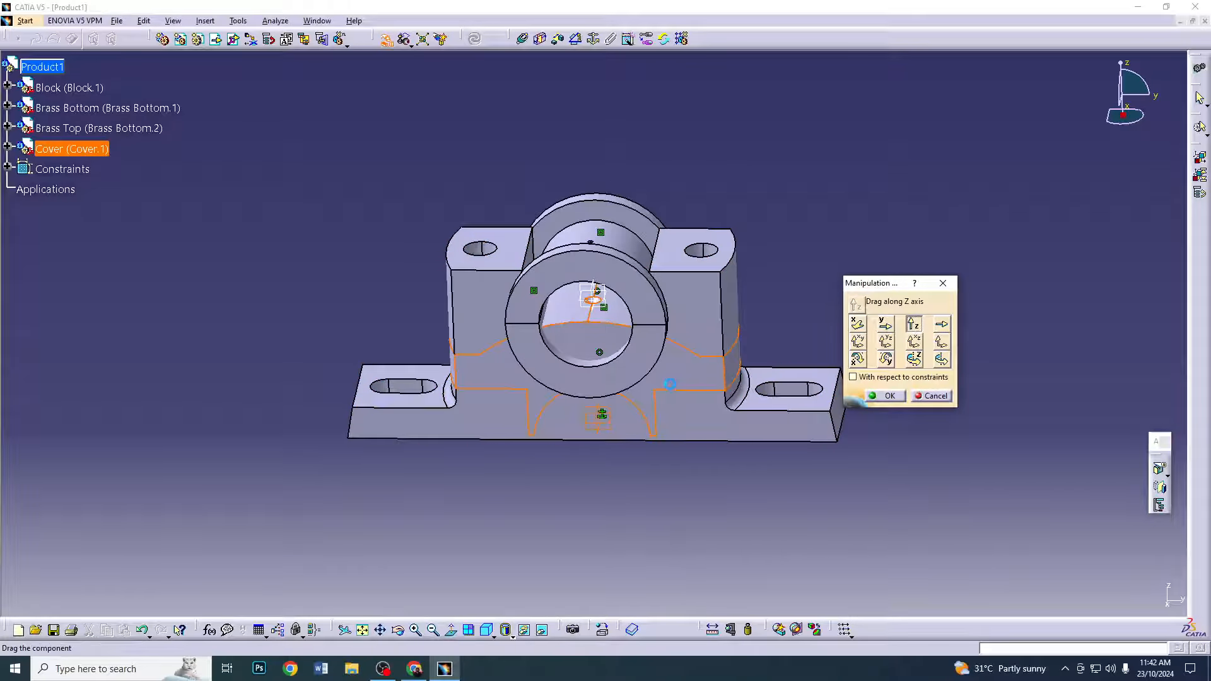
pyautogui.moveTo(669, 384); pyautogui.dragTo(670, 238)
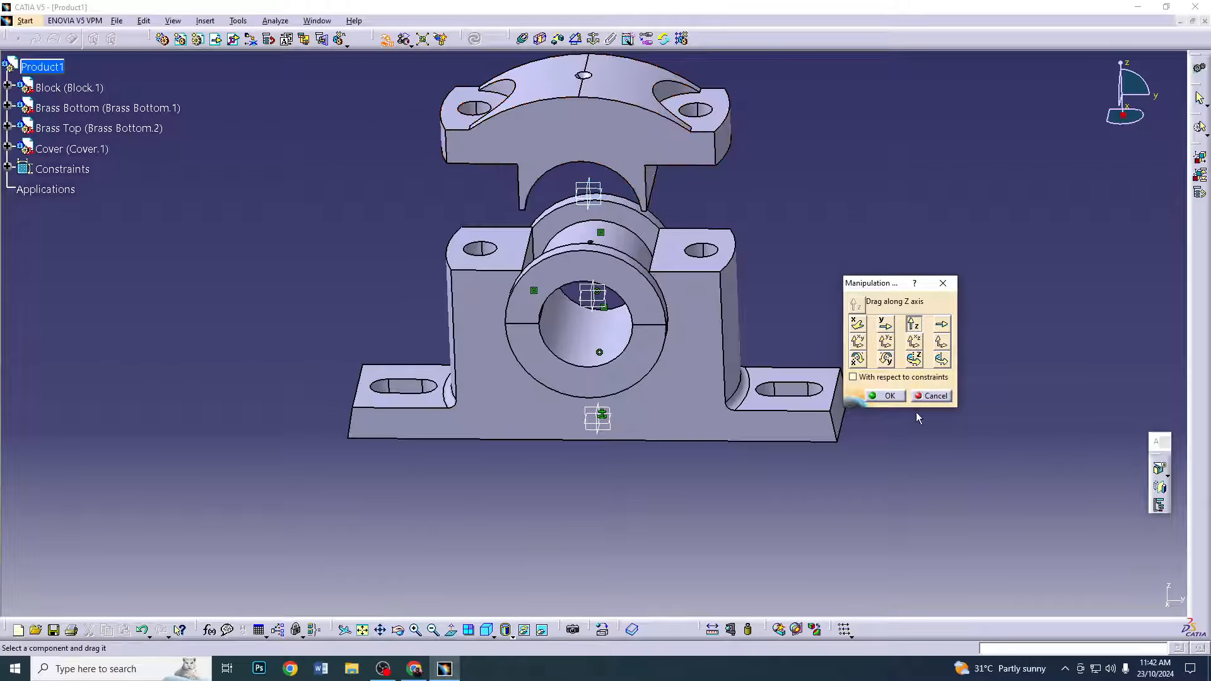
pyautogui.click(887, 396)
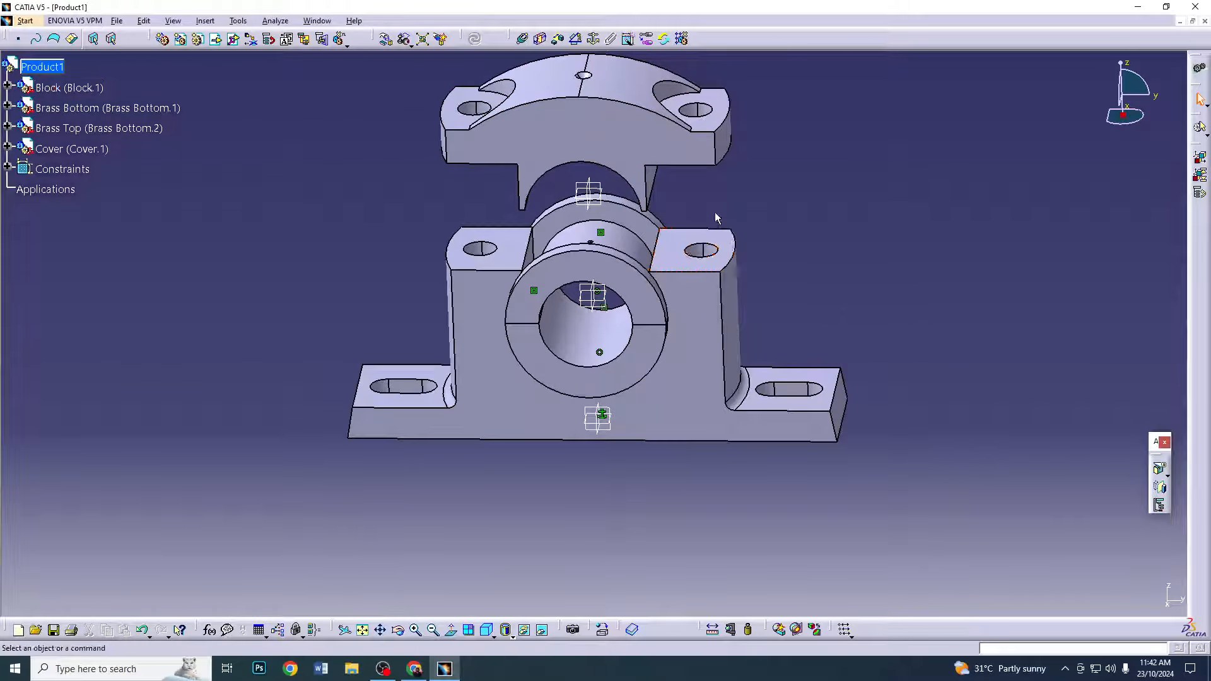
# Add a coincidence constraint between the axis of Cover's semicircular cutout and the bore axis of the brasses
pyautogui.moveTo(716, 215); pyautogui.dragTo(630, 100, button='middle')
pyautogui.click(522, 38)
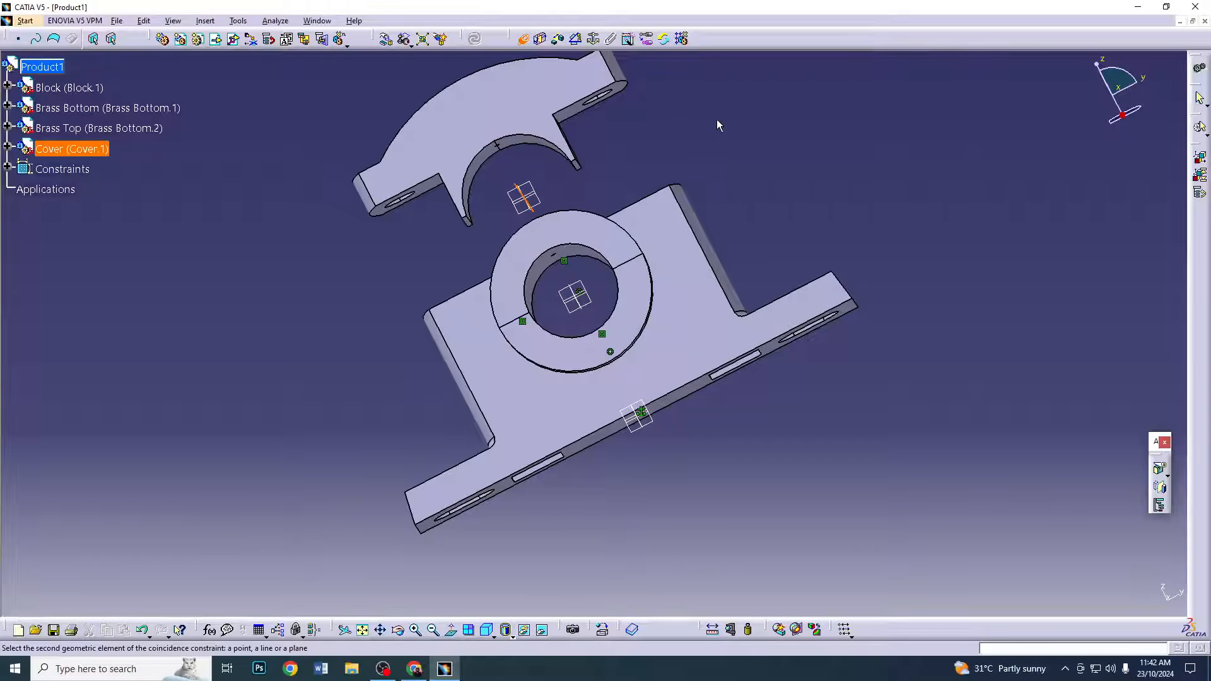
pyautogui.moveTo(717, 119); pyautogui.dragTo(736, 357, button='middle')
pyautogui.click(552, 335)
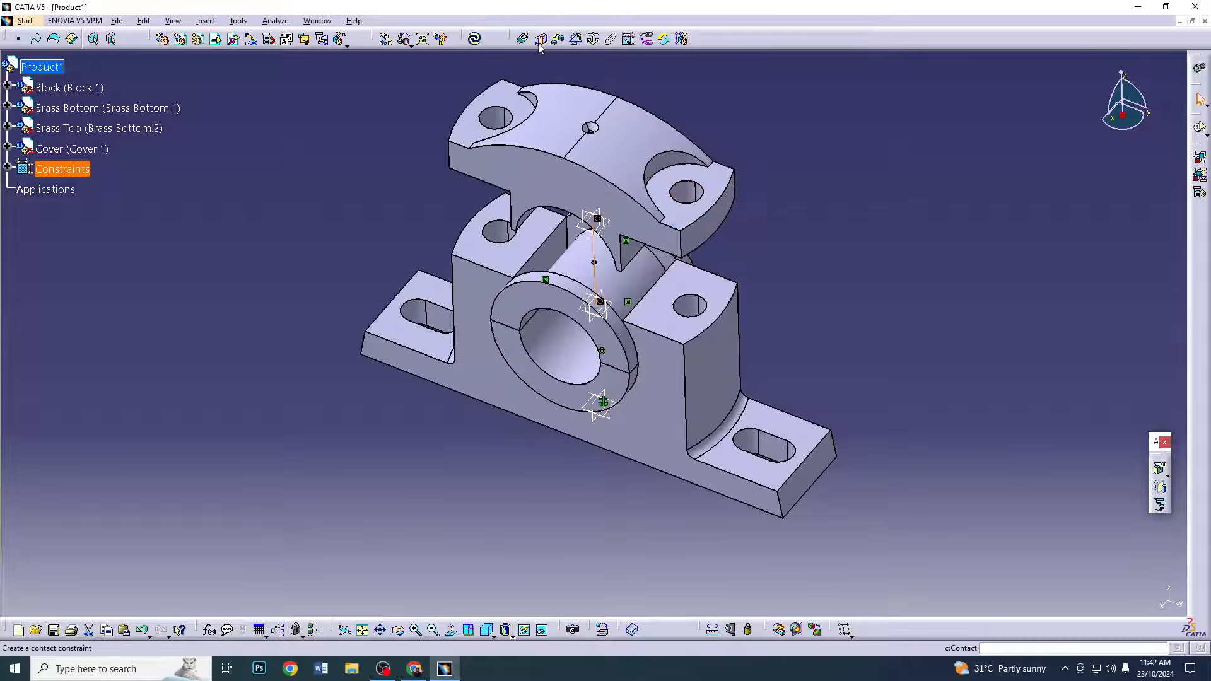
# Add a coincidence constraint between one Cover bolt hole and the matching Block hole, and update the assembly to seat Cover
pyautogui.click(687, 307)
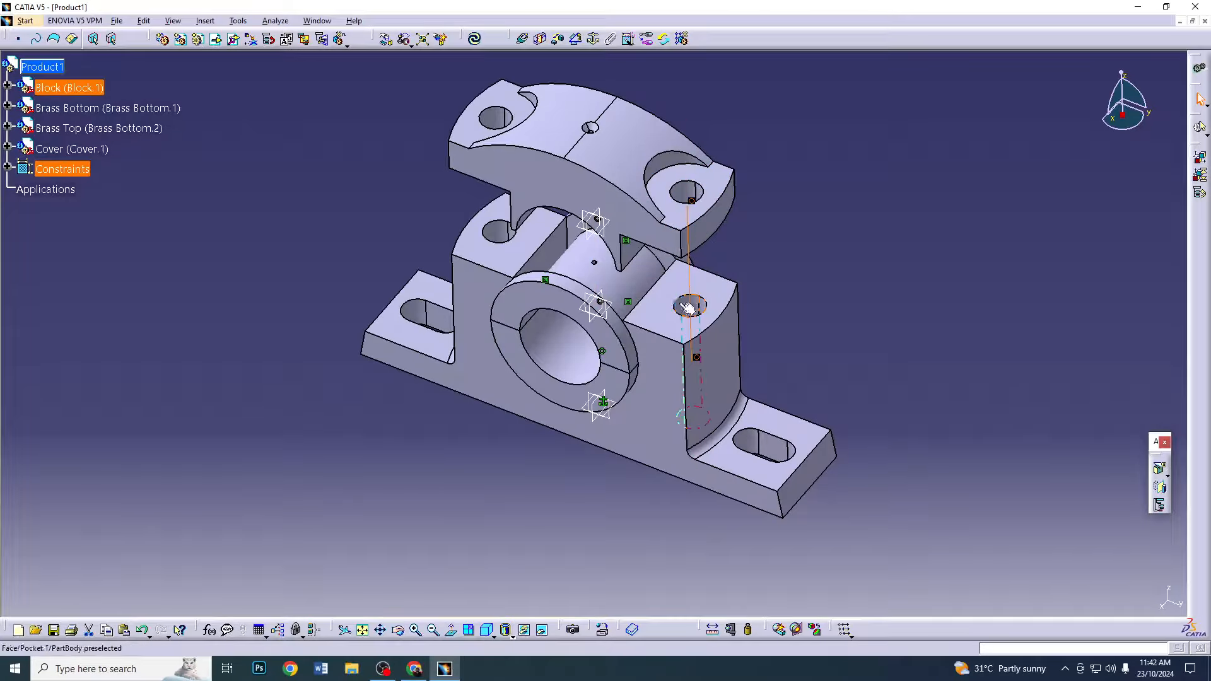
pyautogui.click(476, 40)
pyautogui.moveTo(469, 458); pyautogui.dragTo(595, 247, button='middle')
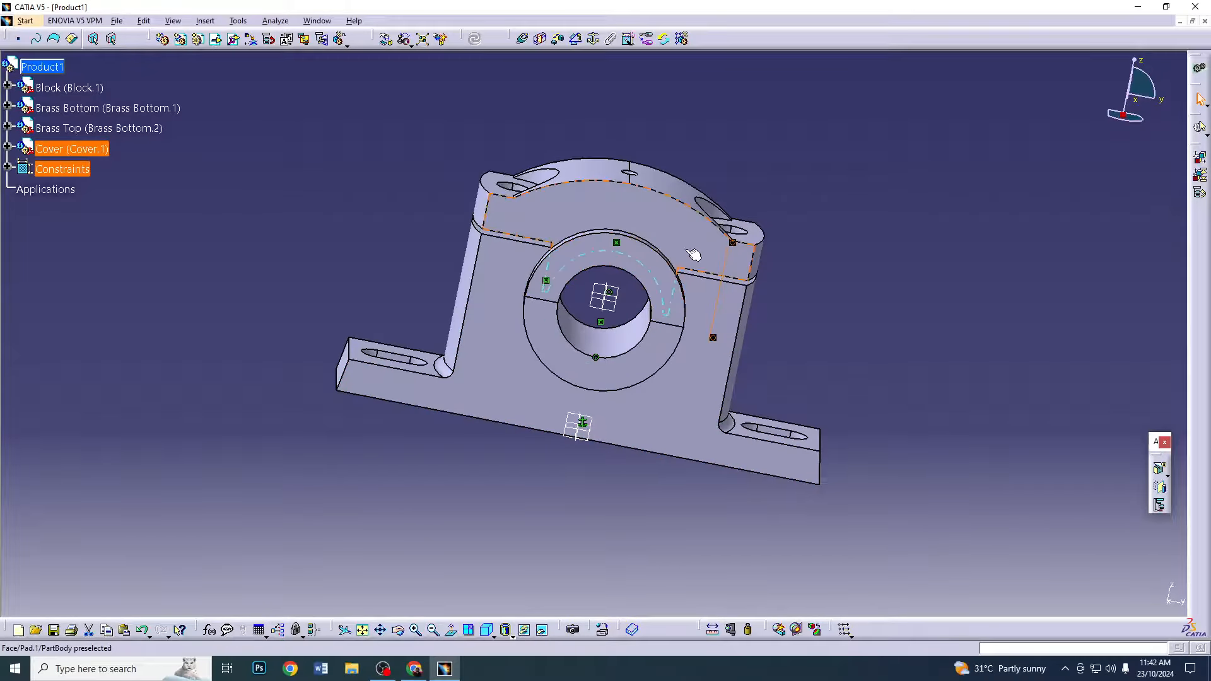
pyautogui.moveTo(841, 270); pyautogui.dragTo(671, 218, button='middle')
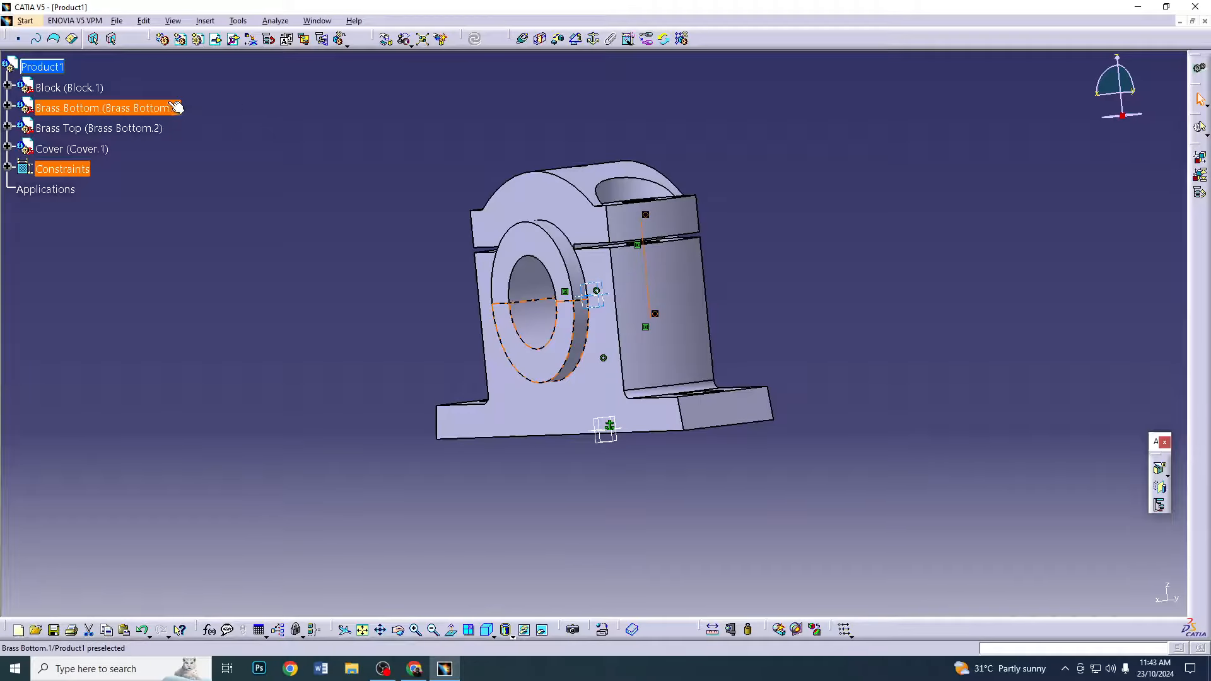
# Insert the existing Bolt part from the Plummer Block folder into the product
pyautogui.click(216, 40)
pyautogui.click(41, 66)
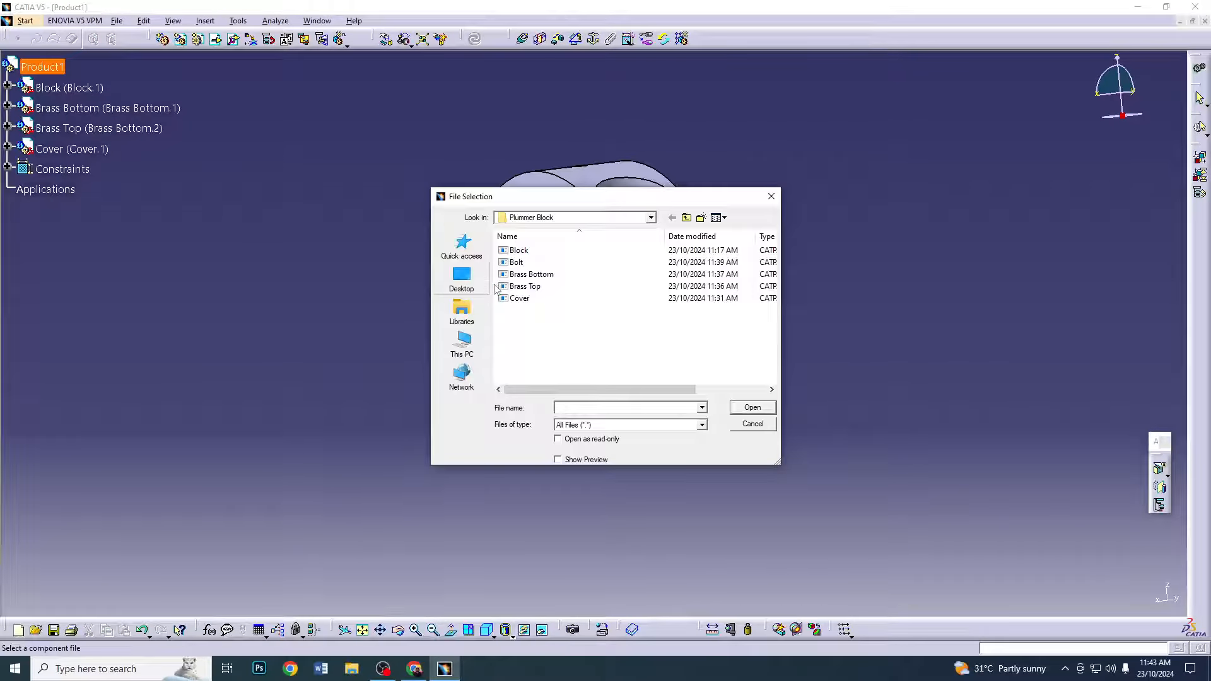
pyautogui.click(516, 262)
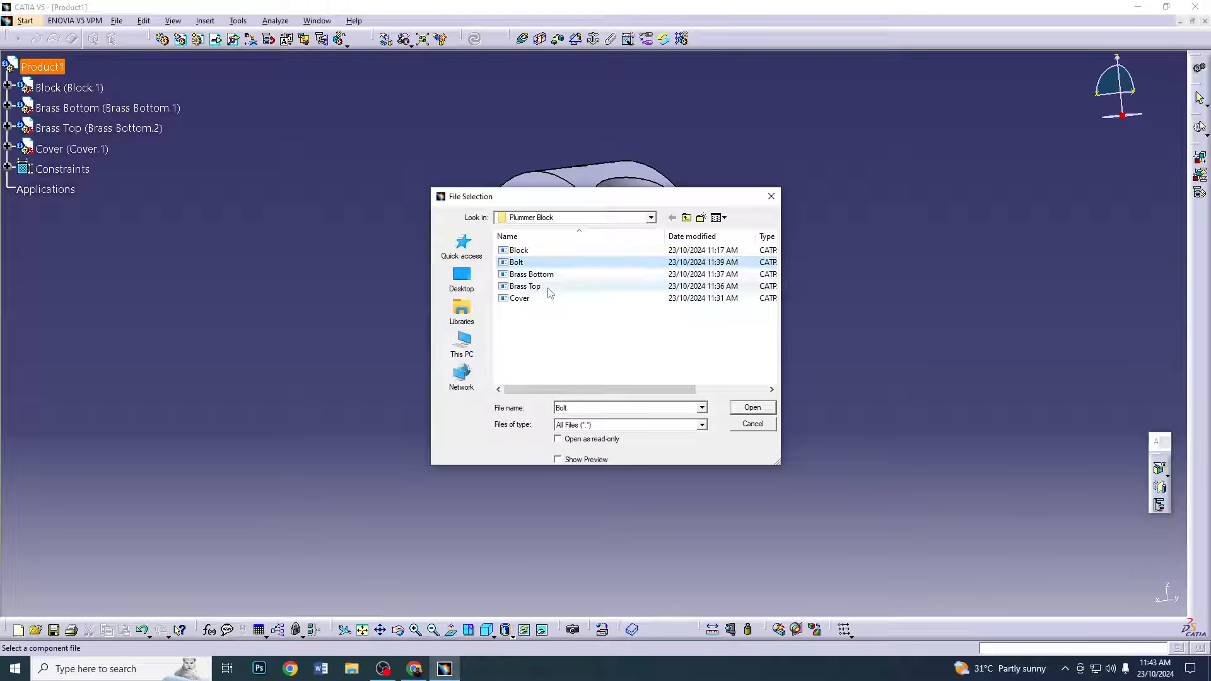
pyautogui.doubleClick(511, 264)
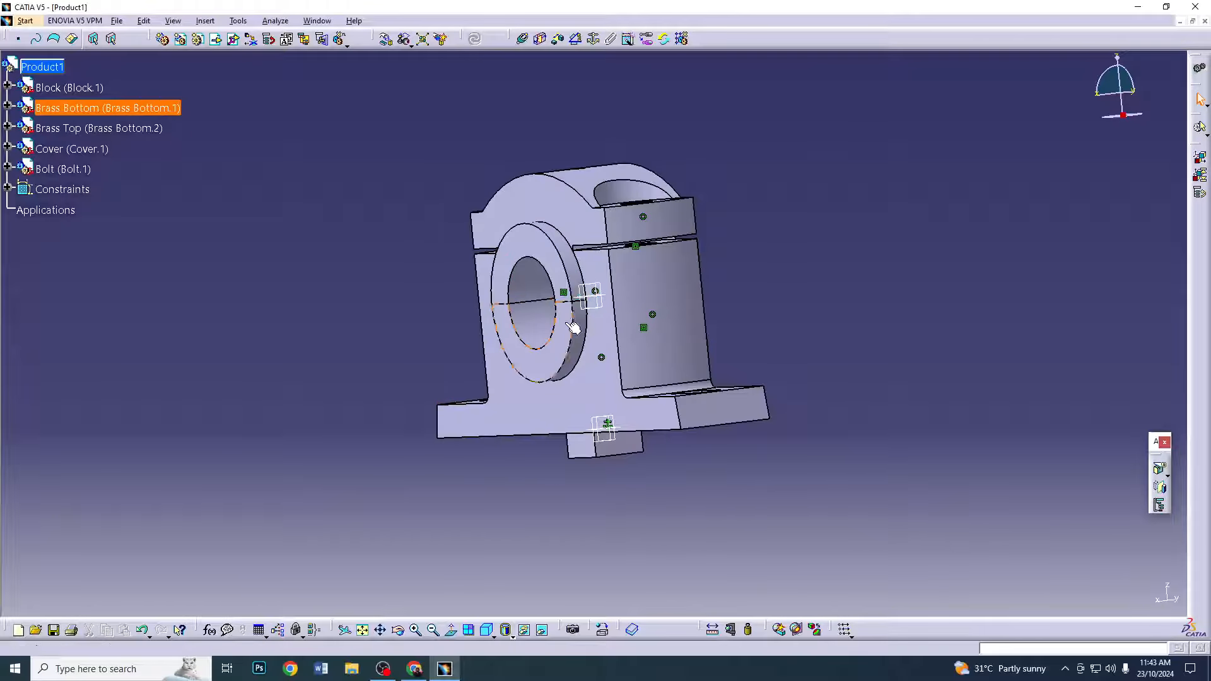
# Move Bolt down along the Z axis and out along the X axis so that it stands clear in front of the block
pyautogui.click(610, 447)
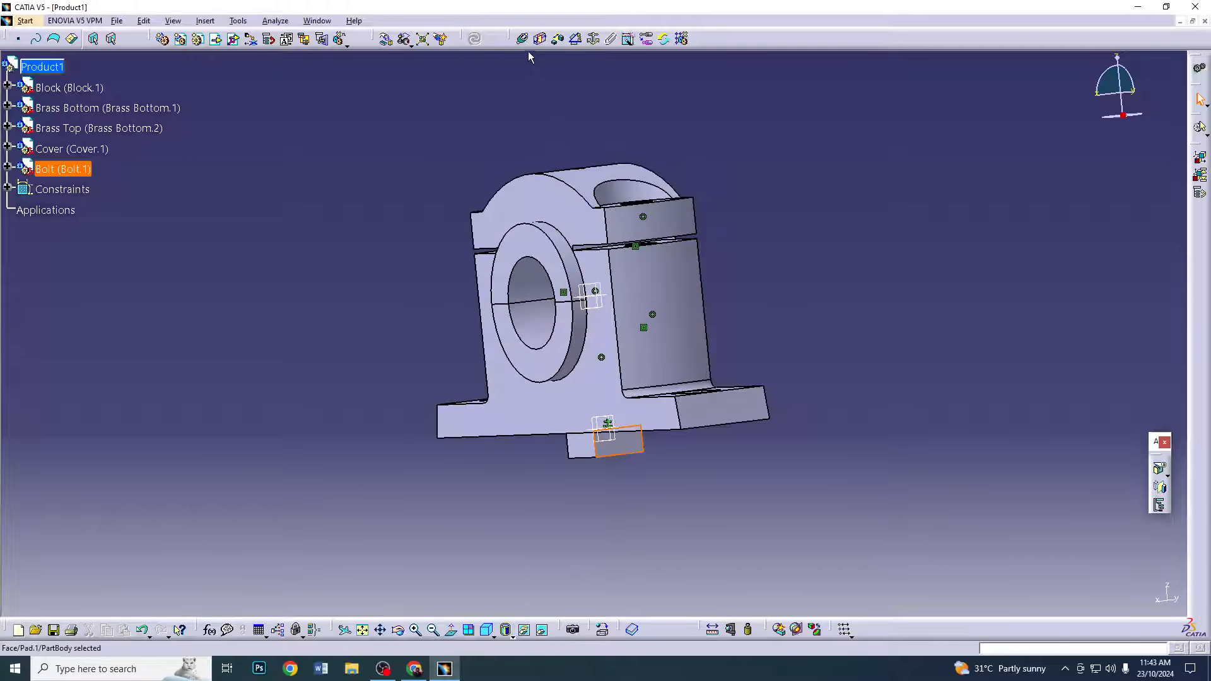
pyautogui.click(386, 40)
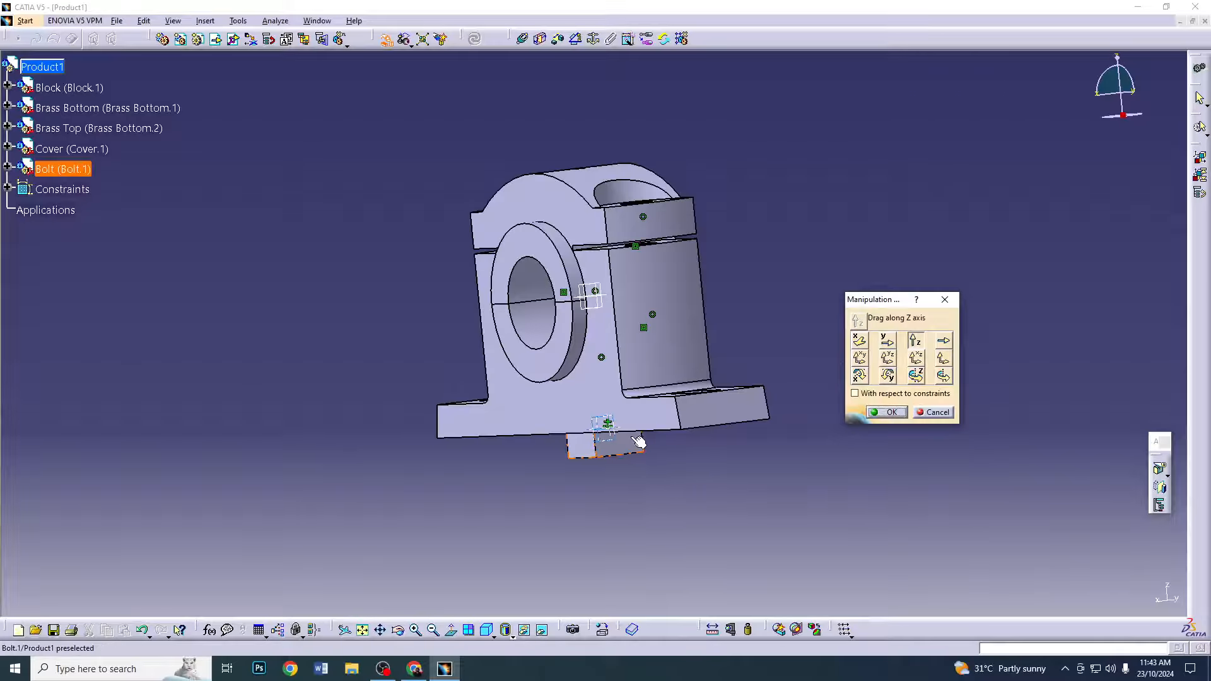
pyautogui.moveTo(639, 441); pyautogui.dragTo(615, 547)
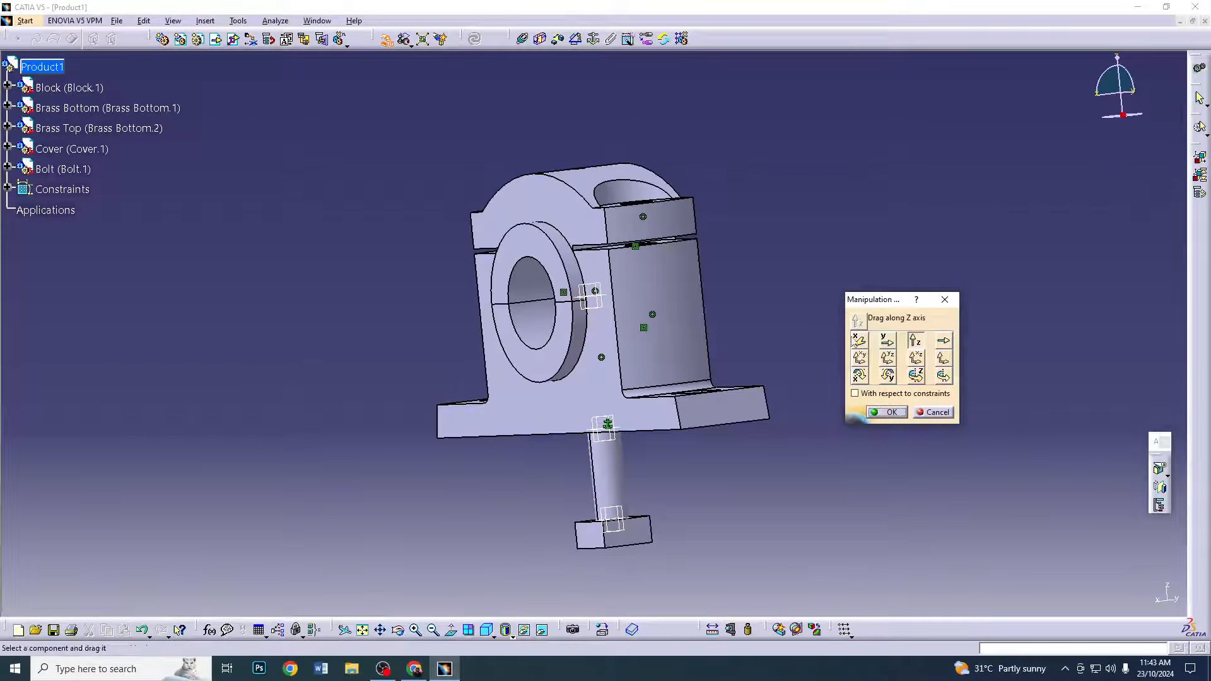
pyautogui.moveTo(633, 484); pyautogui.dragTo(460, 500)
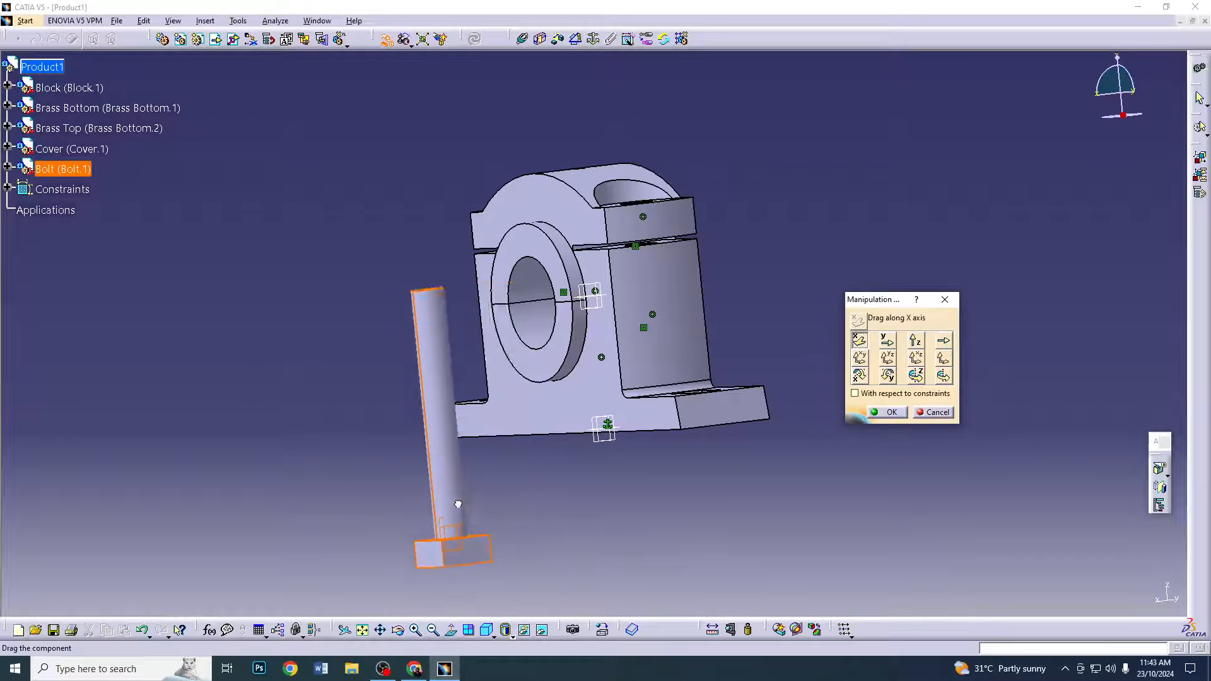
pyautogui.click(891, 412)
# Make Bolt's axis coincident with a Cover bolt hole and add a contact constraint between its head's shaft-side face and the Block pocket's inner face
pyautogui.moveTo(860, 275); pyautogui.dragTo(726, 328, button='middle')
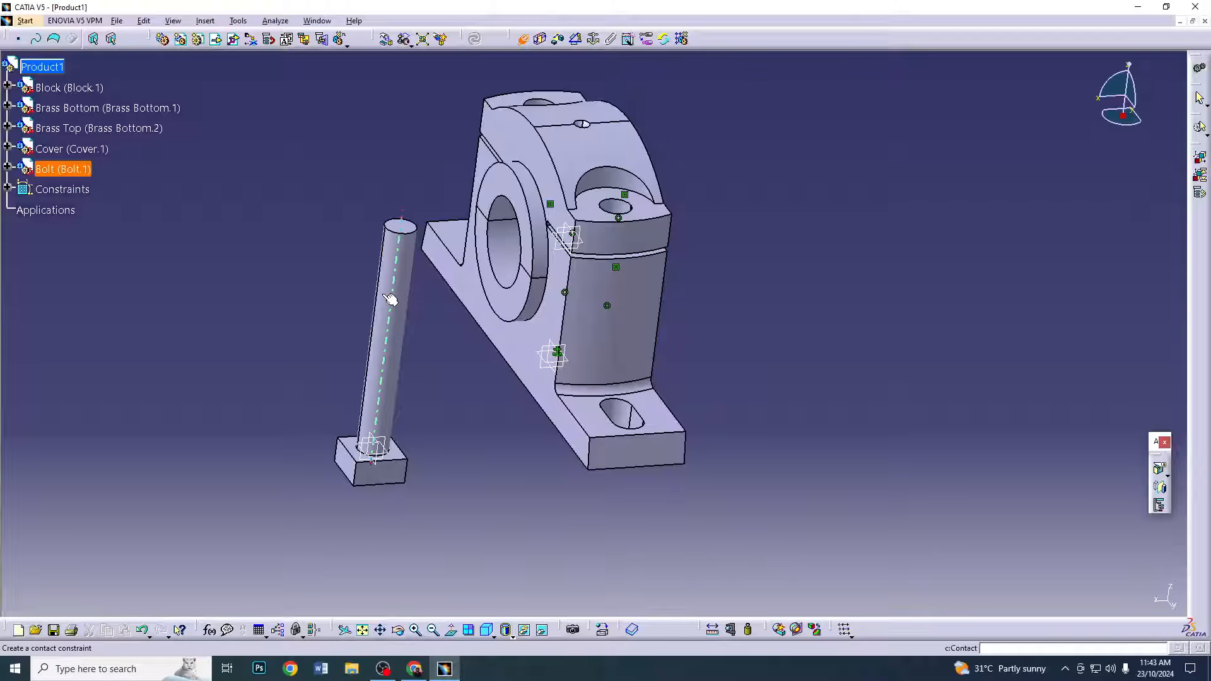
pyautogui.click(618, 206)
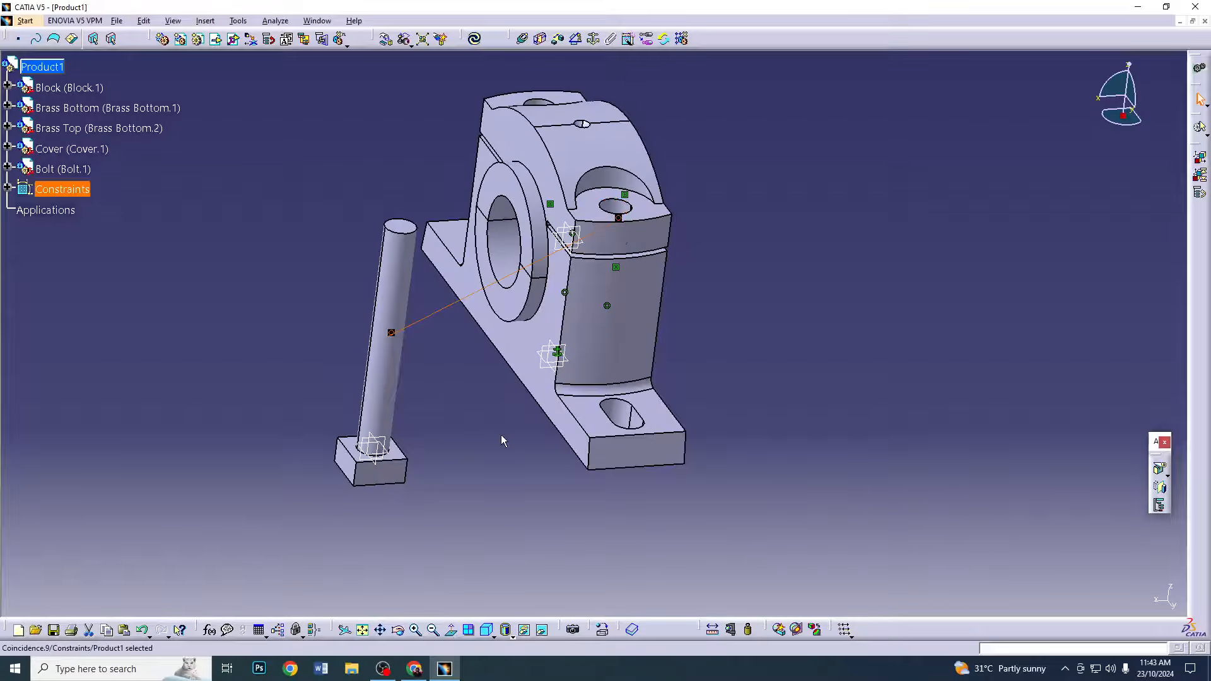
pyautogui.moveTo(501, 434); pyautogui.dragTo(741, 216, button='middle')
pyautogui.click(540, 38)
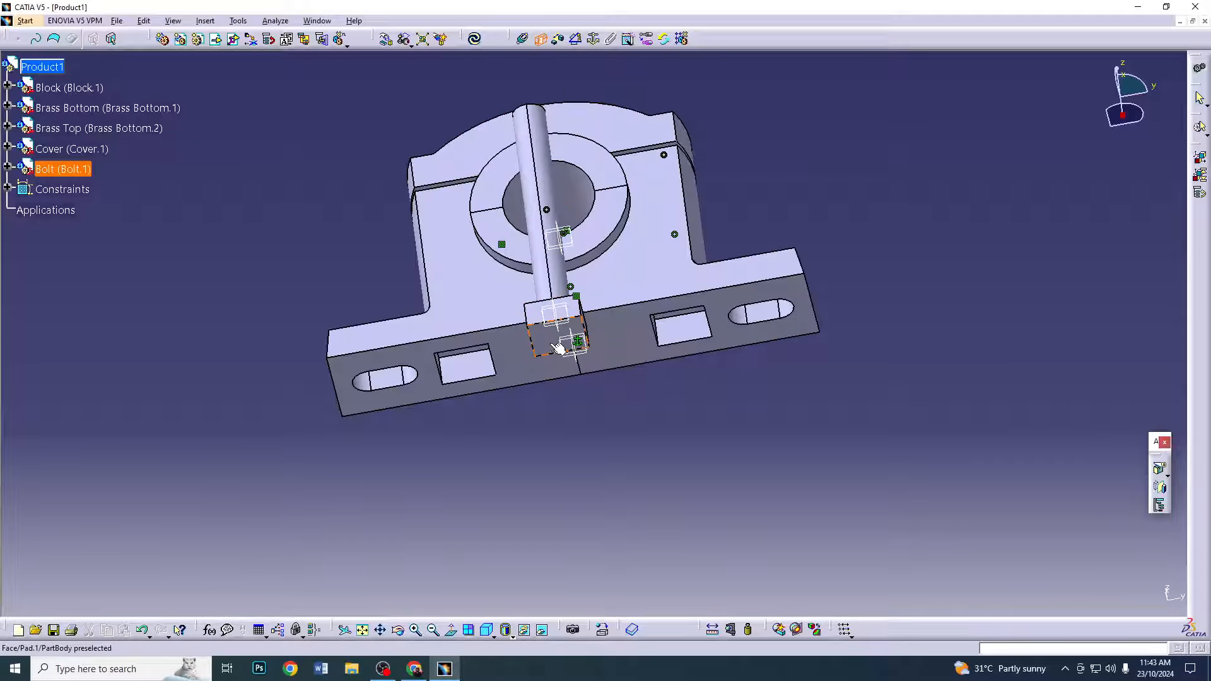
pyautogui.moveTo(828, 207); pyautogui.dragTo(479, 353, button='middle')
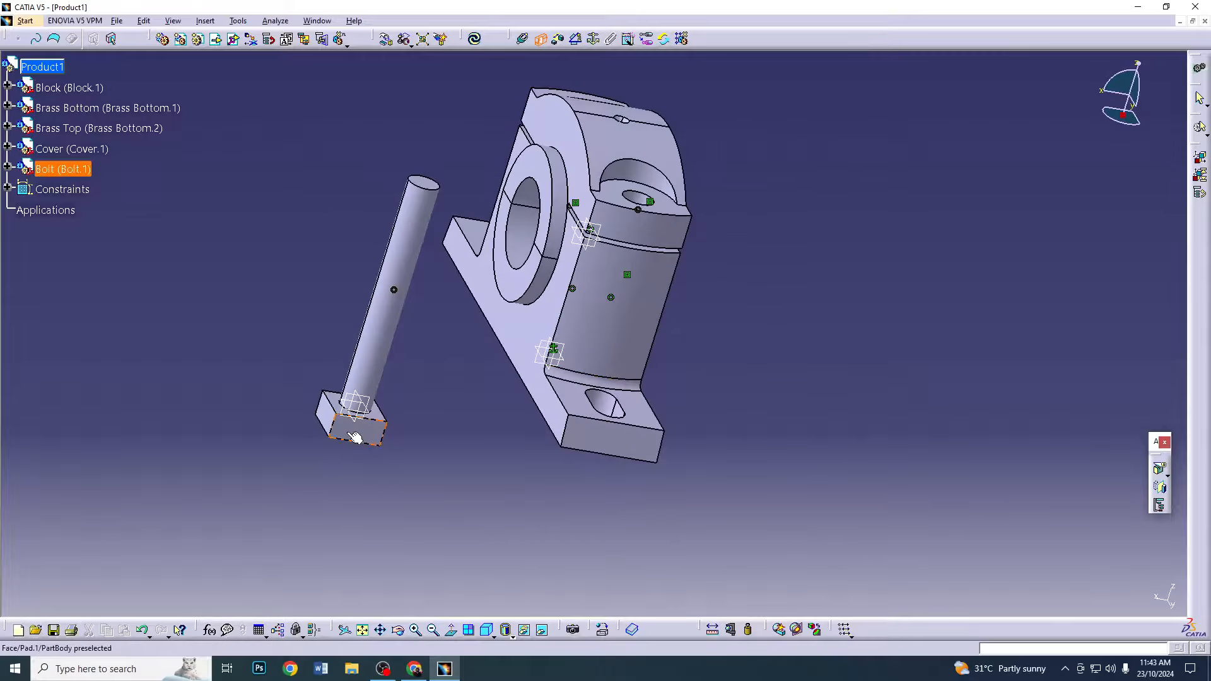
pyautogui.moveTo(471, 471); pyautogui.dragTo(656, 287, button='middle')
pyautogui.click(656, 300)
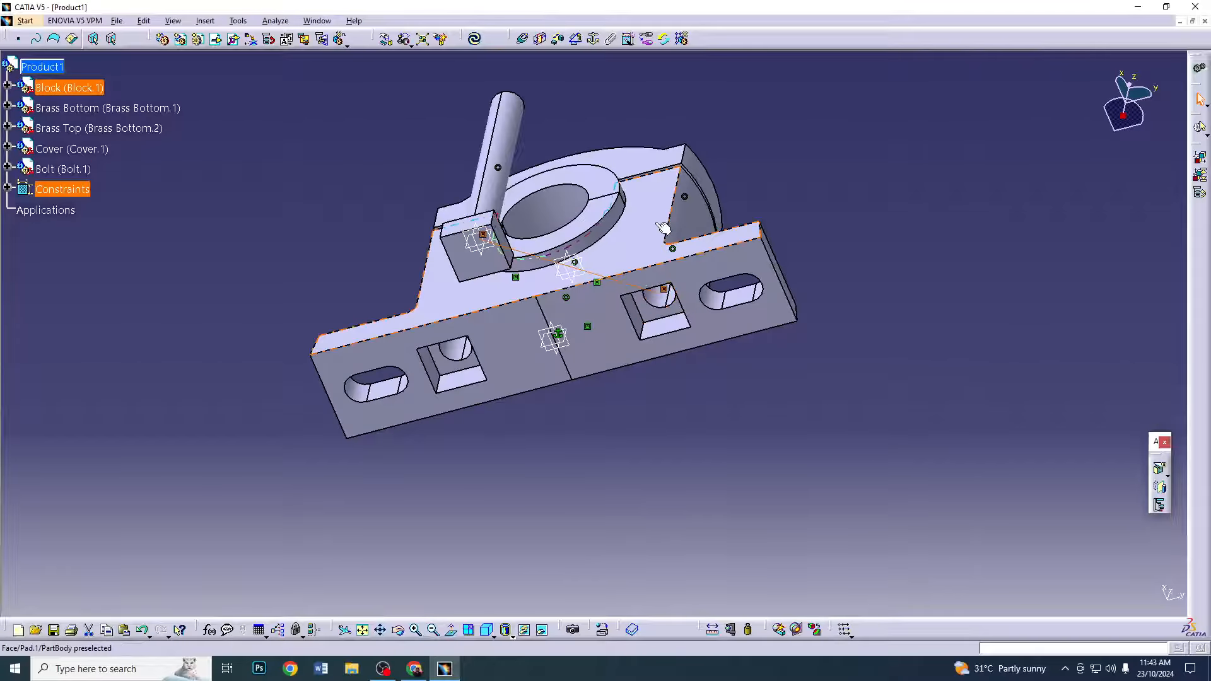
# Add a contact constraint between a side face of Bolt's head and the side wall of Block's underside pocket, and update the assembly
pyautogui.click(539, 39)
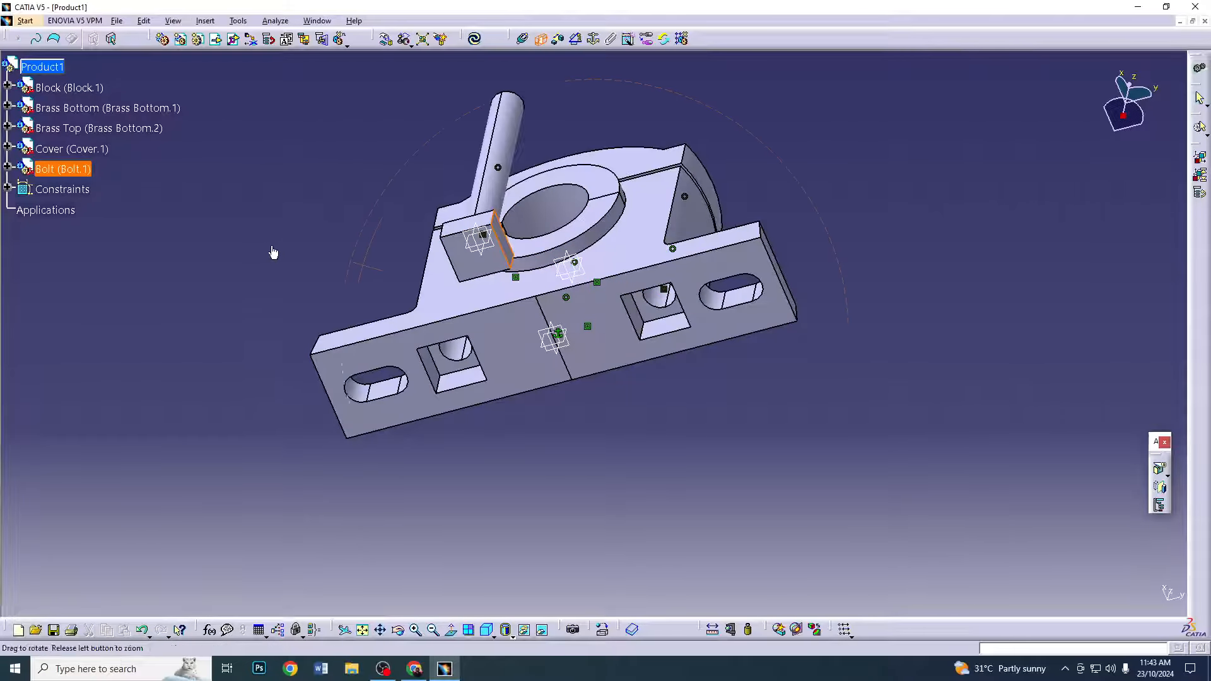
pyautogui.moveTo(273, 253); pyautogui.dragTo(429, 237, button='middle')
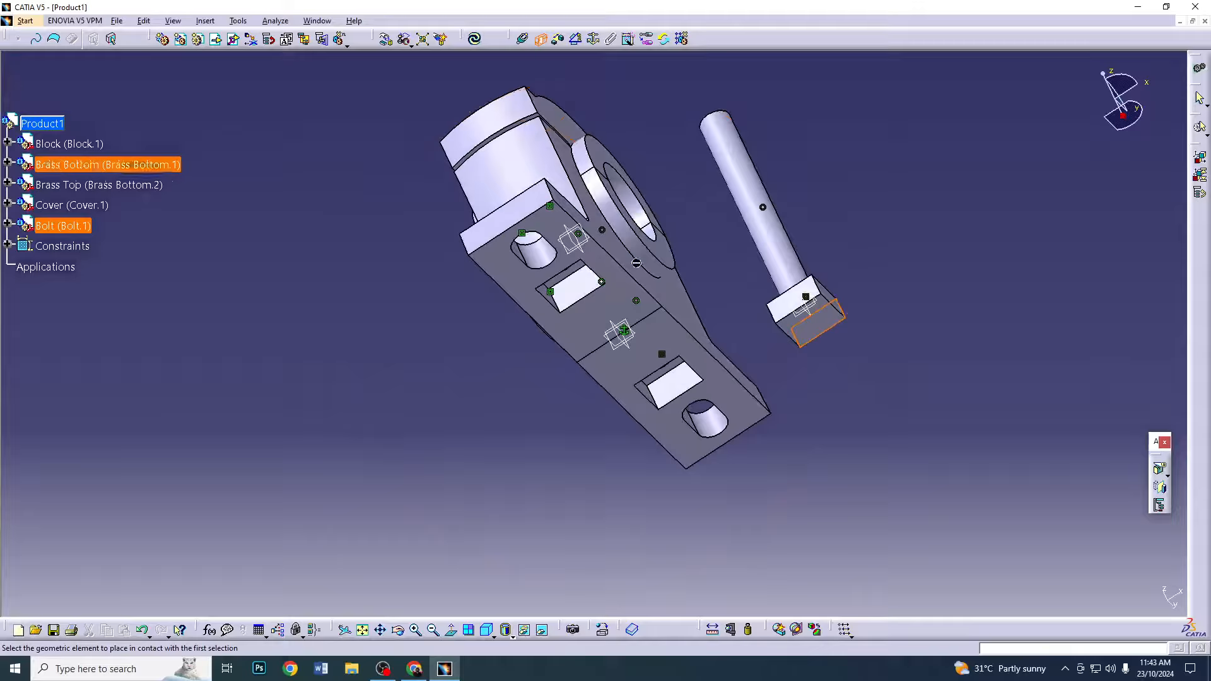
pyautogui.click(685, 384)
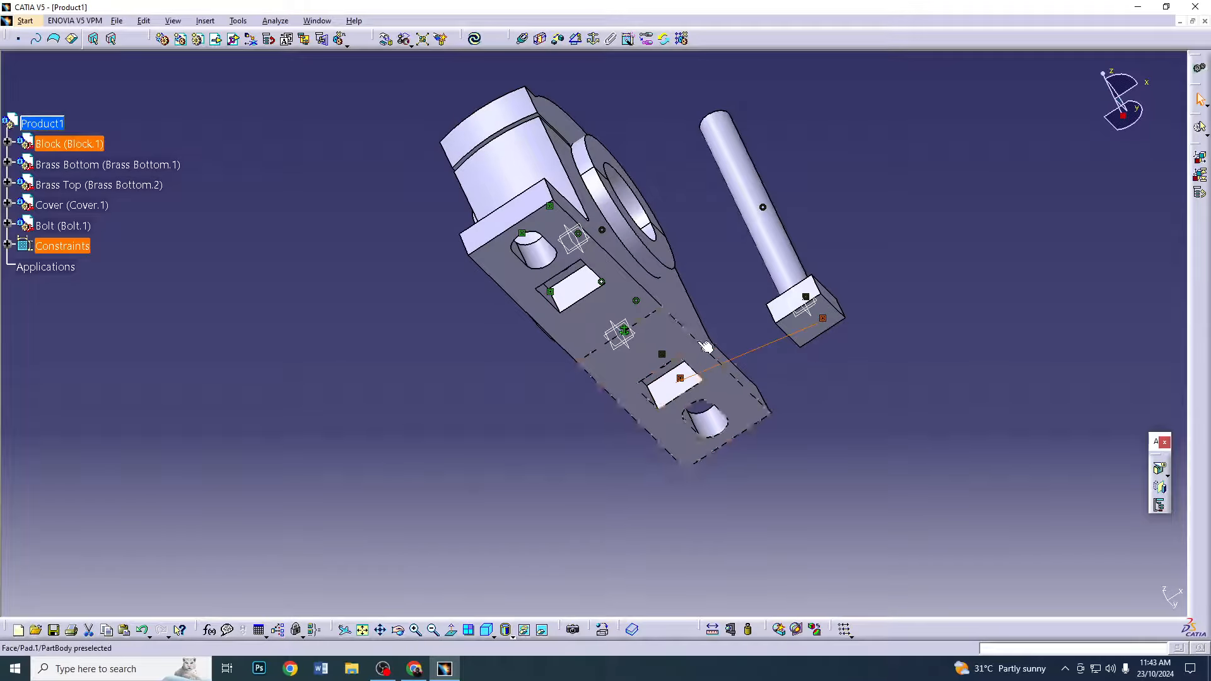
pyautogui.click(476, 40)
pyautogui.moveTo(708, 181); pyautogui.dragTo(547, 502, button='middle')
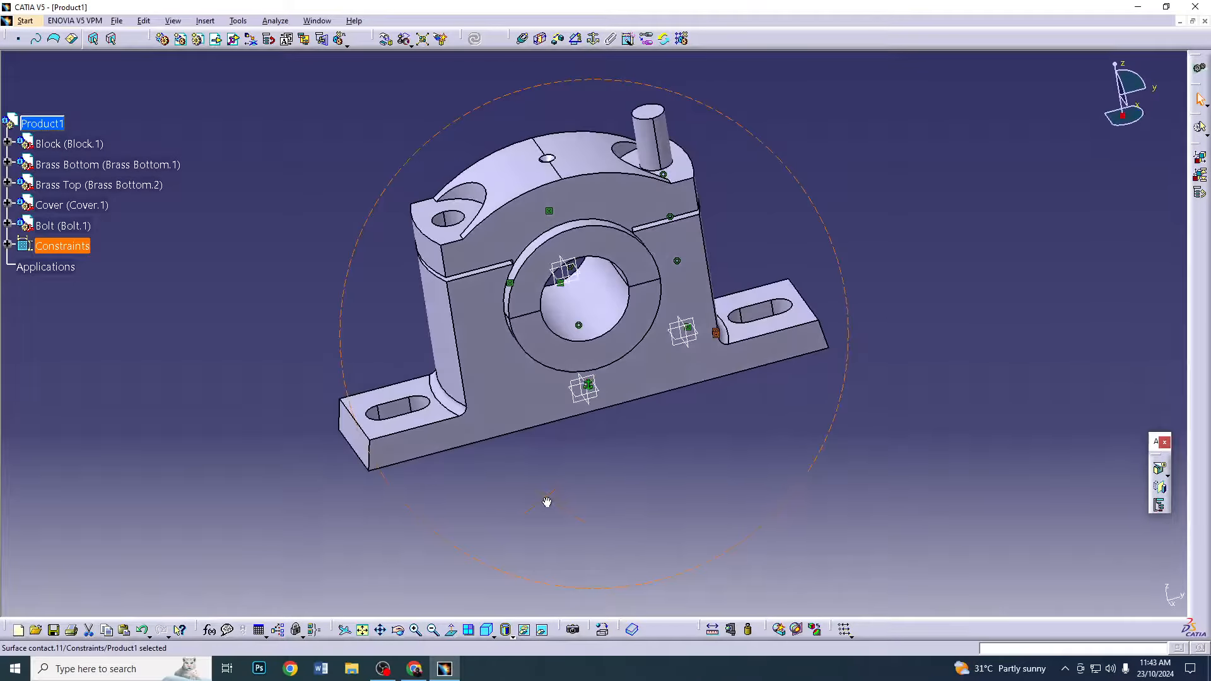
# Insert a second instance of the Bolt part from the Plummer Block folder into the product
pyautogui.moveTo(694, 191); pyautogui.dragTo(689, 222, button='middle')
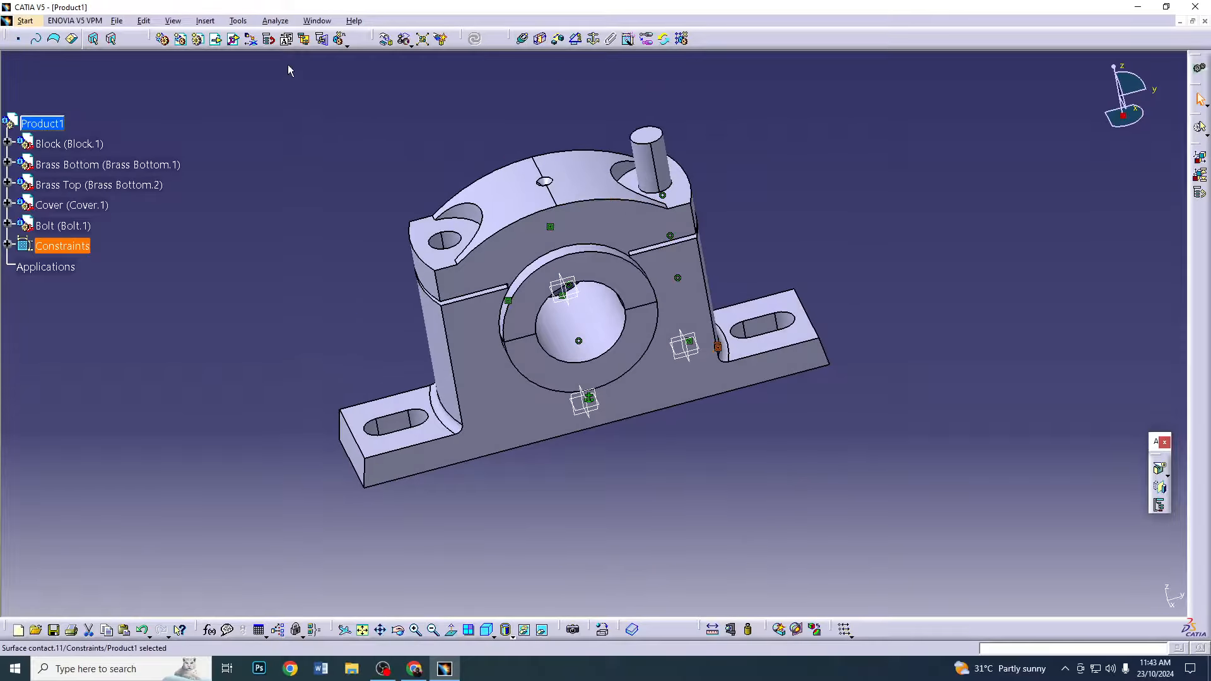
pyautogui.click(216, 41)
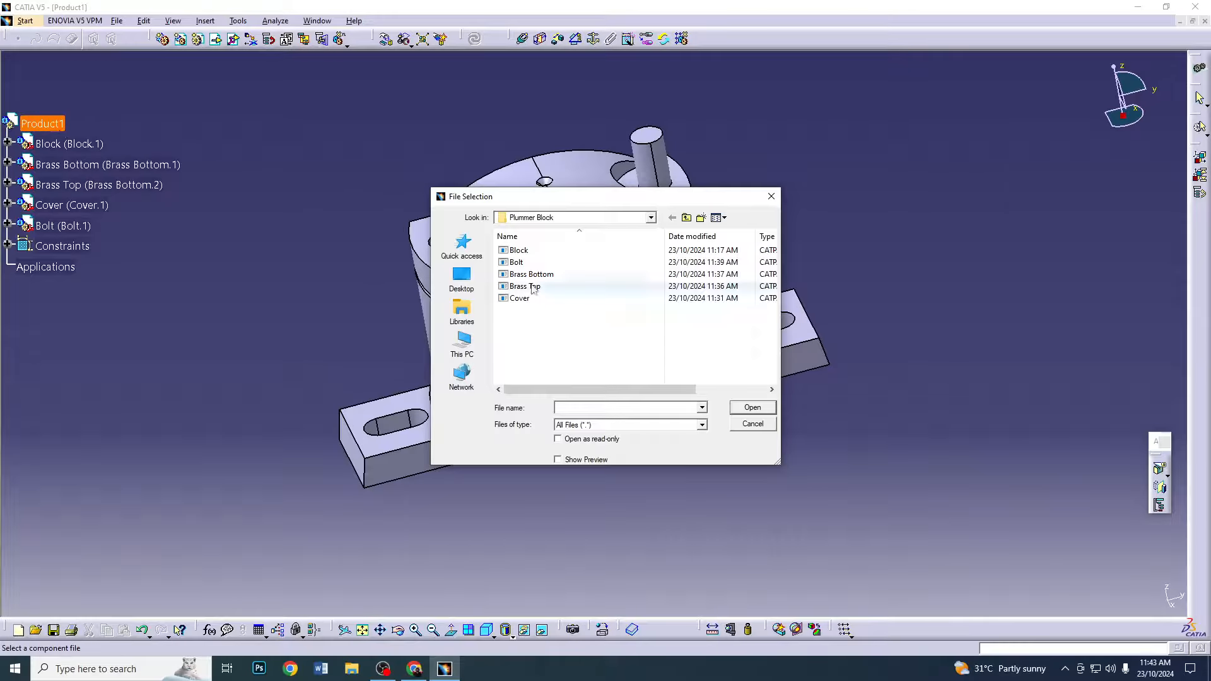
pyautogui.click(513, 259)
pyautogui.click(752, 406)
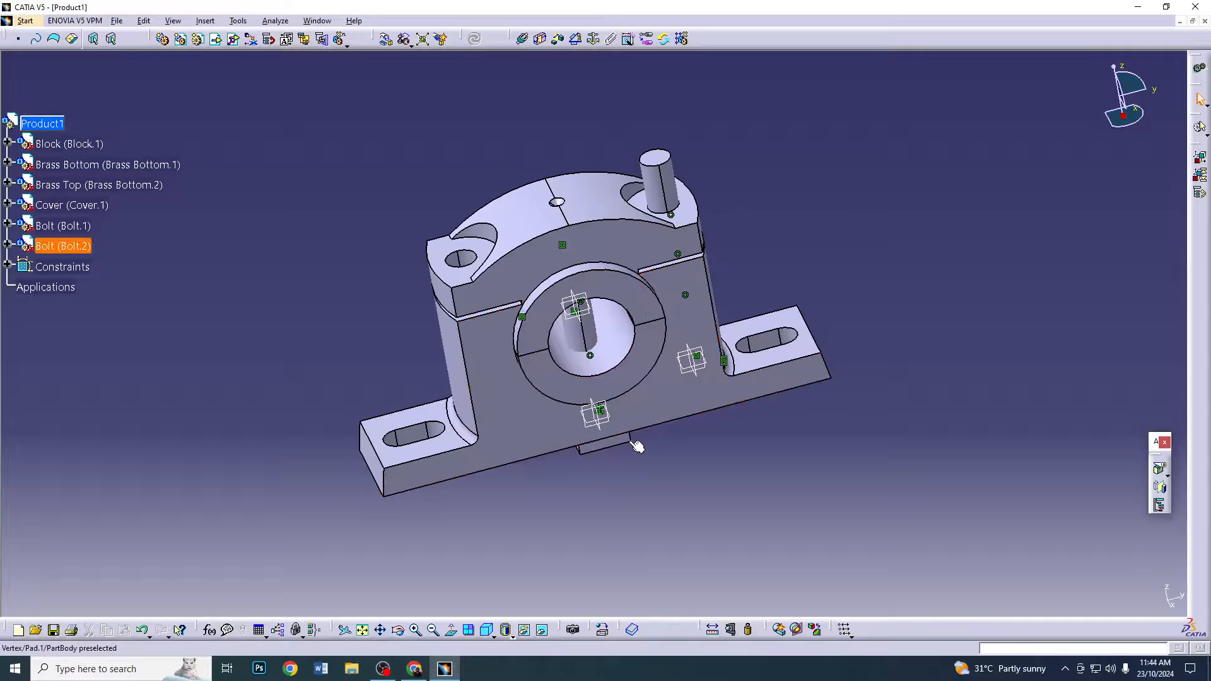
# Move the second bolt along the X axis so that it stands clear in front of the block
pyautogui.click(387, 39)
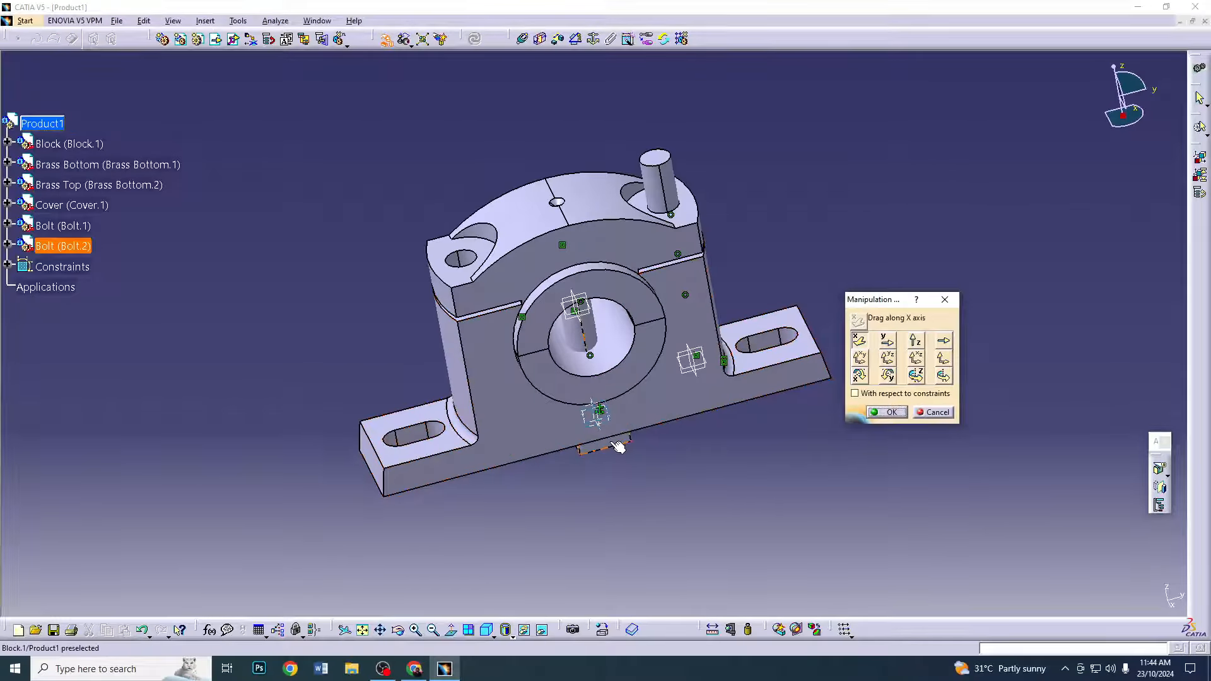
pyautogui.moveTo(624, 460); pyautogui.dragTo(687, 521)
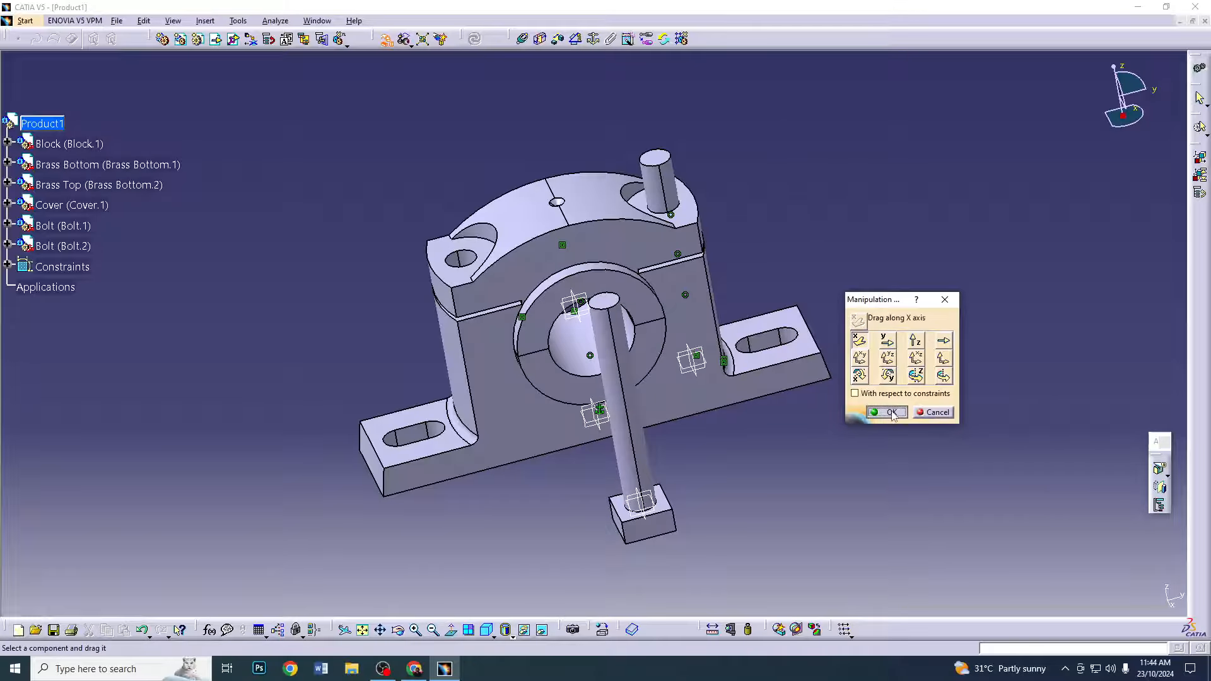
pyautogui.click(887, 412)
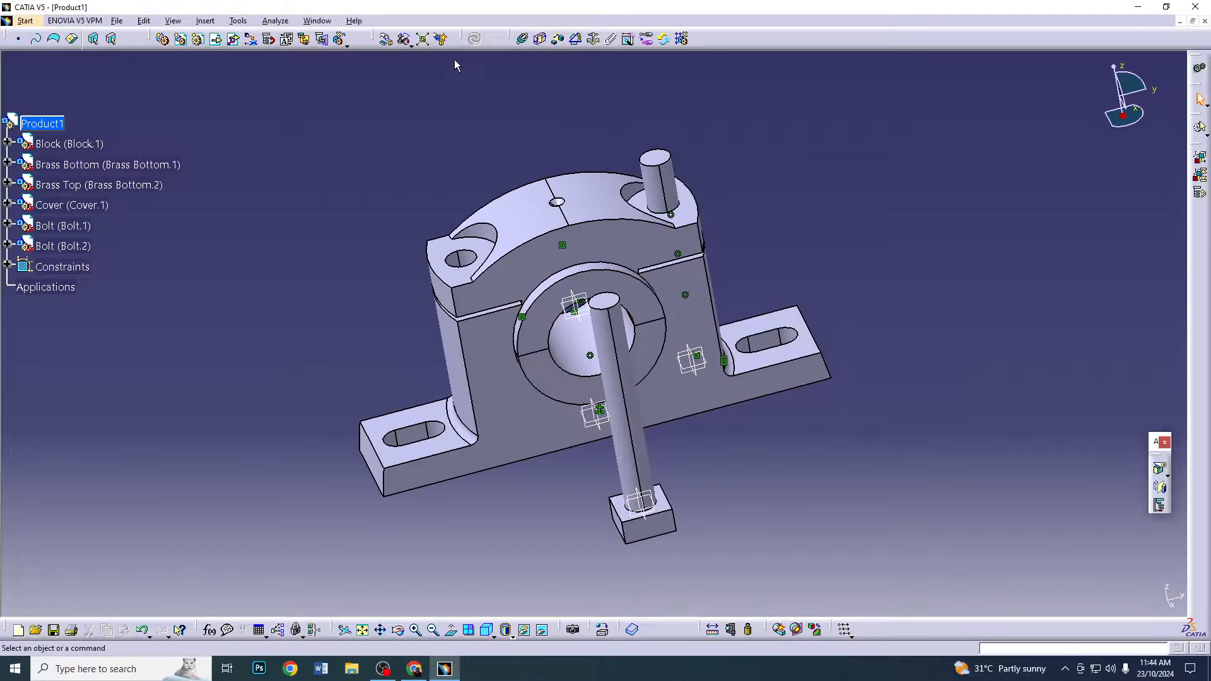
# Make the second bolt coincident with Cover's empty bolt hole and add contact between its head's shaft-side face and the free pocket's inner face
pyautogui.click(523, 40)
pyautogui.click(470, 258)
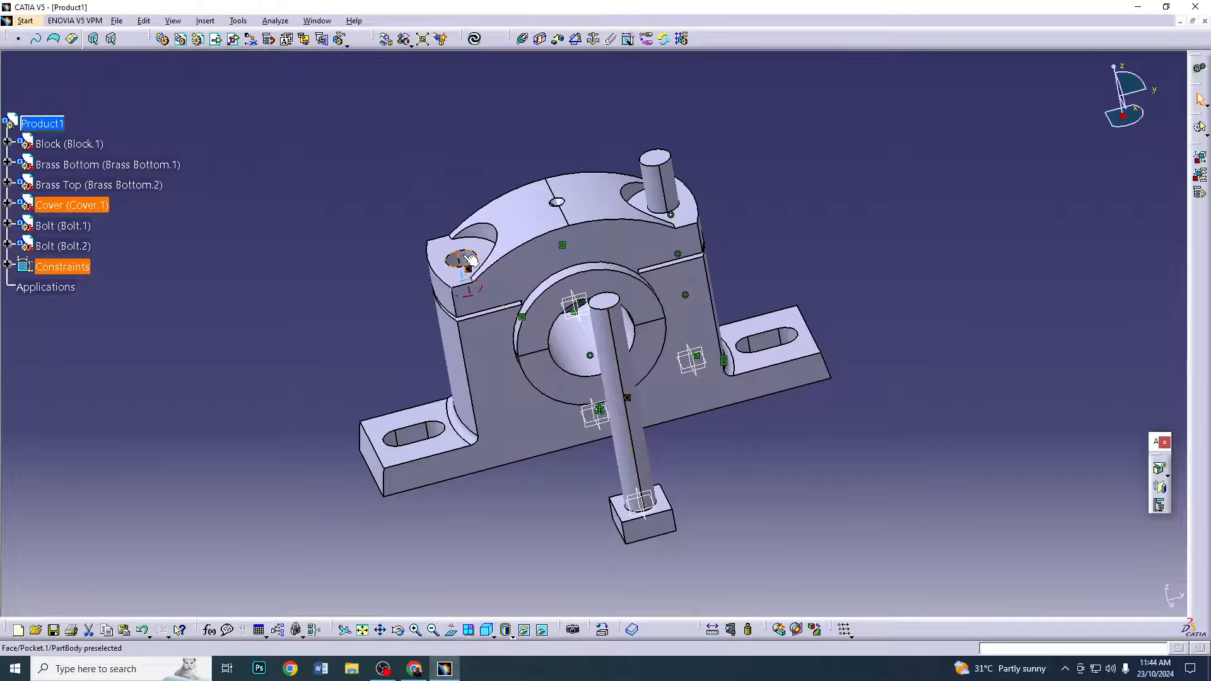
pyautogui.click(541, 41)
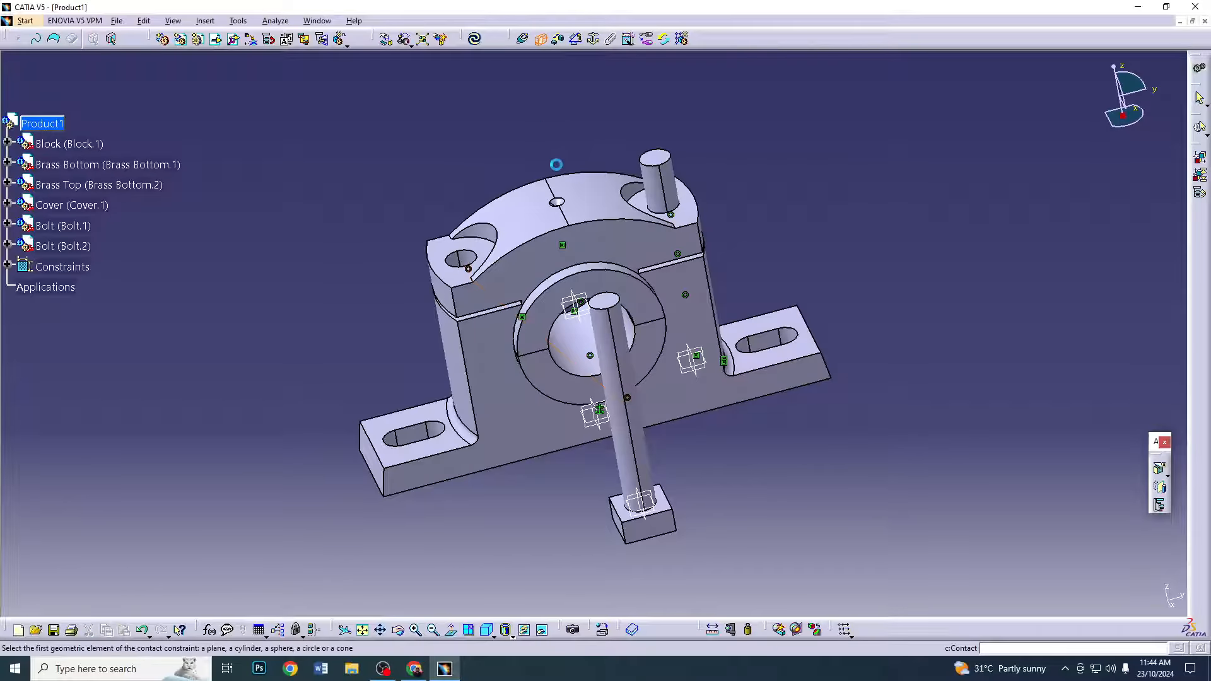
pyautogui.moveTo(550, 510); pyautogui.dragTo(533, 328, button='middle')
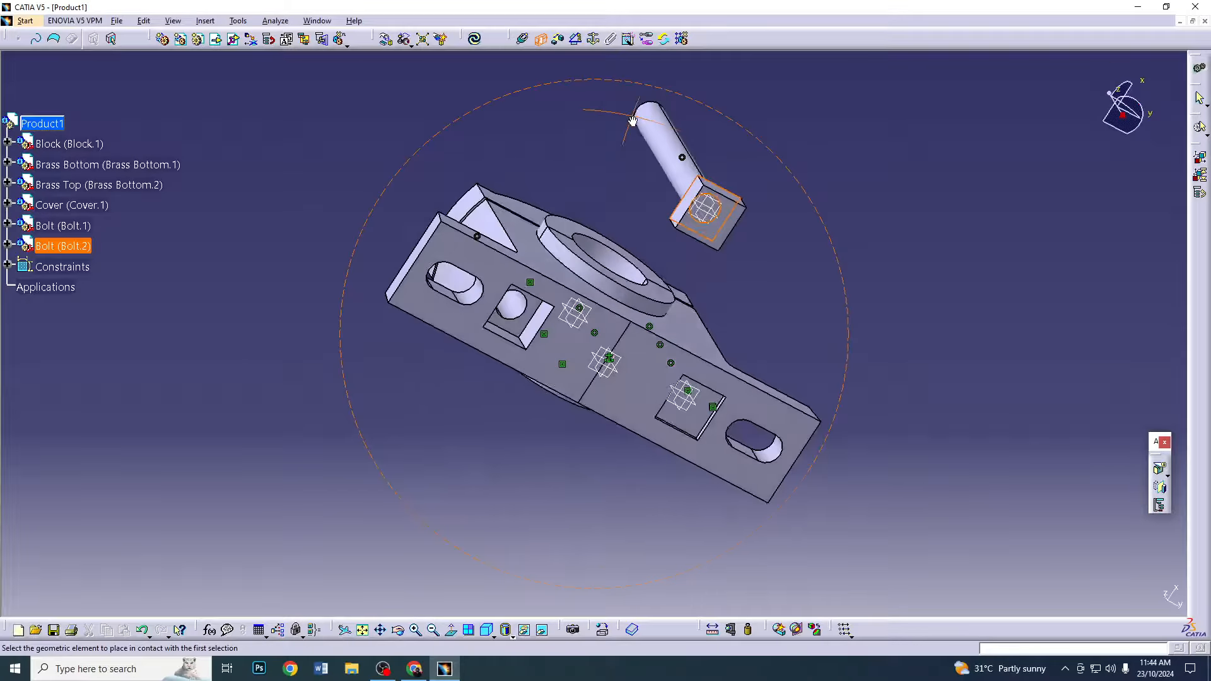
pyautogui.click(527, 309)
pyautogui.moveTo(616, 160); pyautogui.dragTo(628, 292, button='middle')
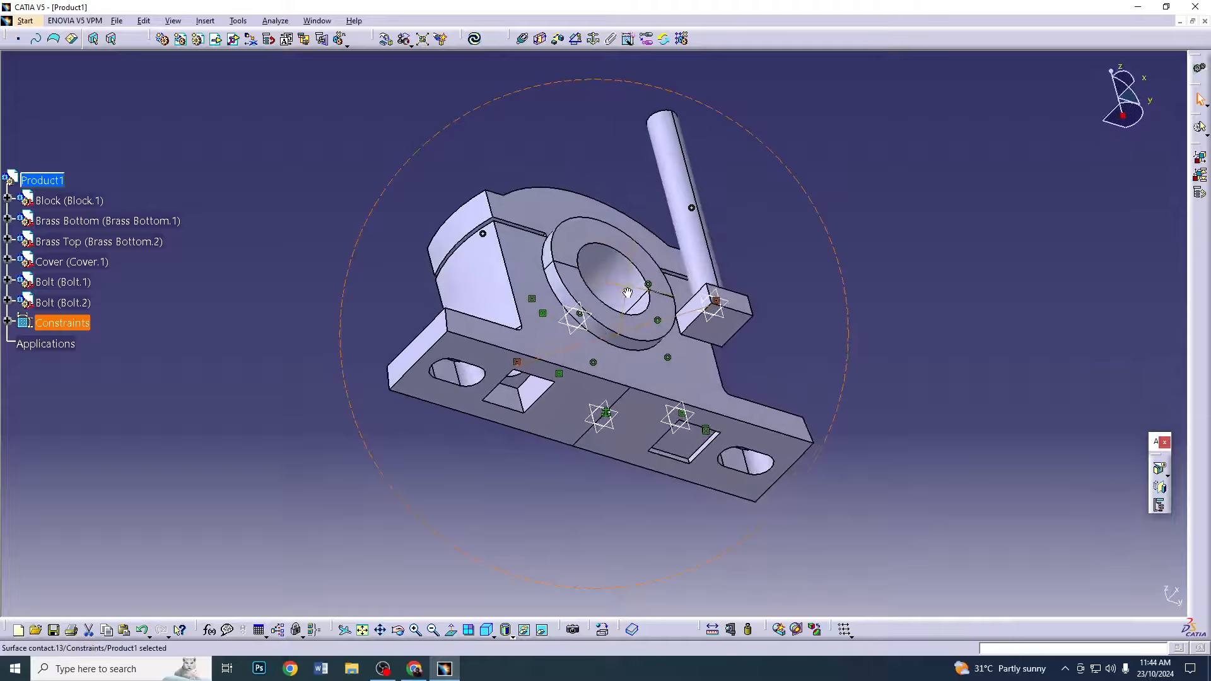
# Add a contact constraint between the second bolt's head side face and its pocket's side wall, and update the assembly
pyautogui.click(544, 40)
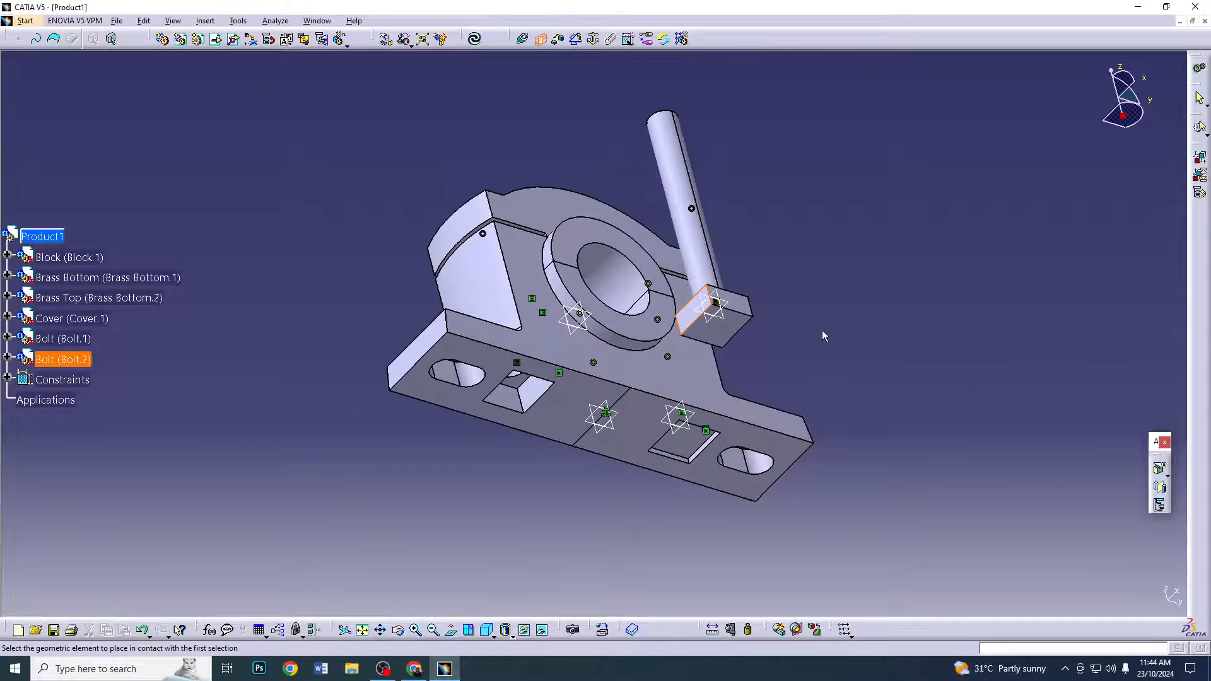
pyautogui.moveTo(823, 330); pyautogui.dragTo(642, 309, button='middle')
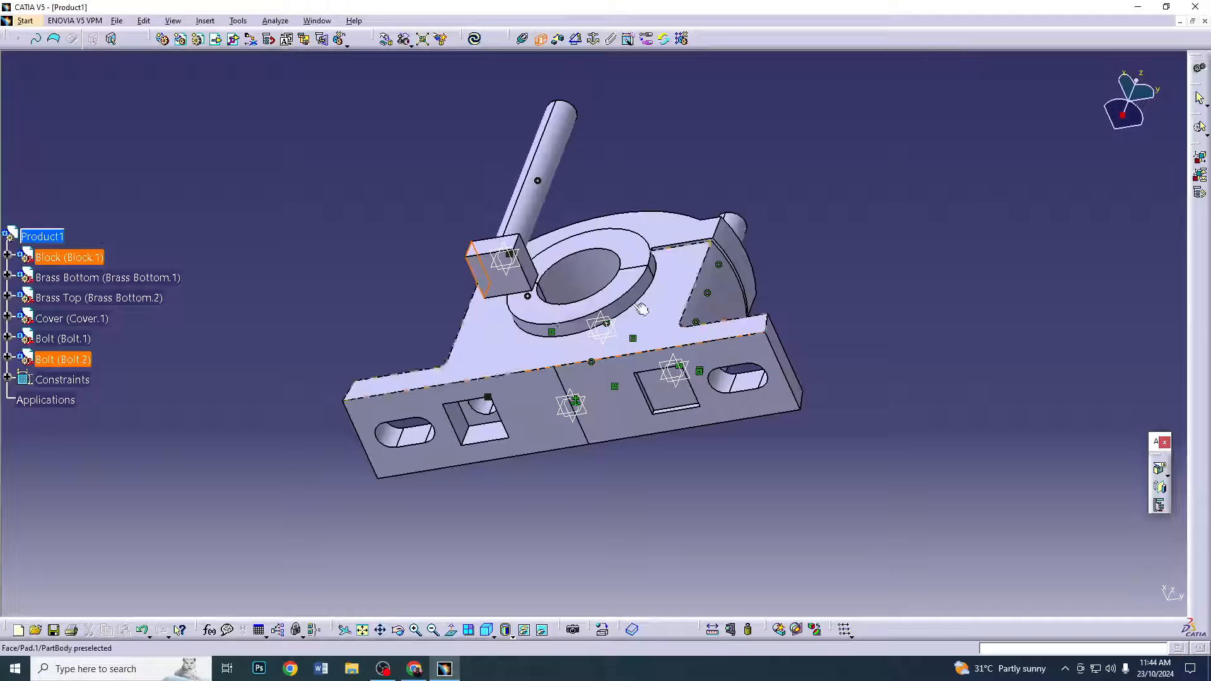
pyautogui.click(466, 429)
pyautogui.click(474, 39)
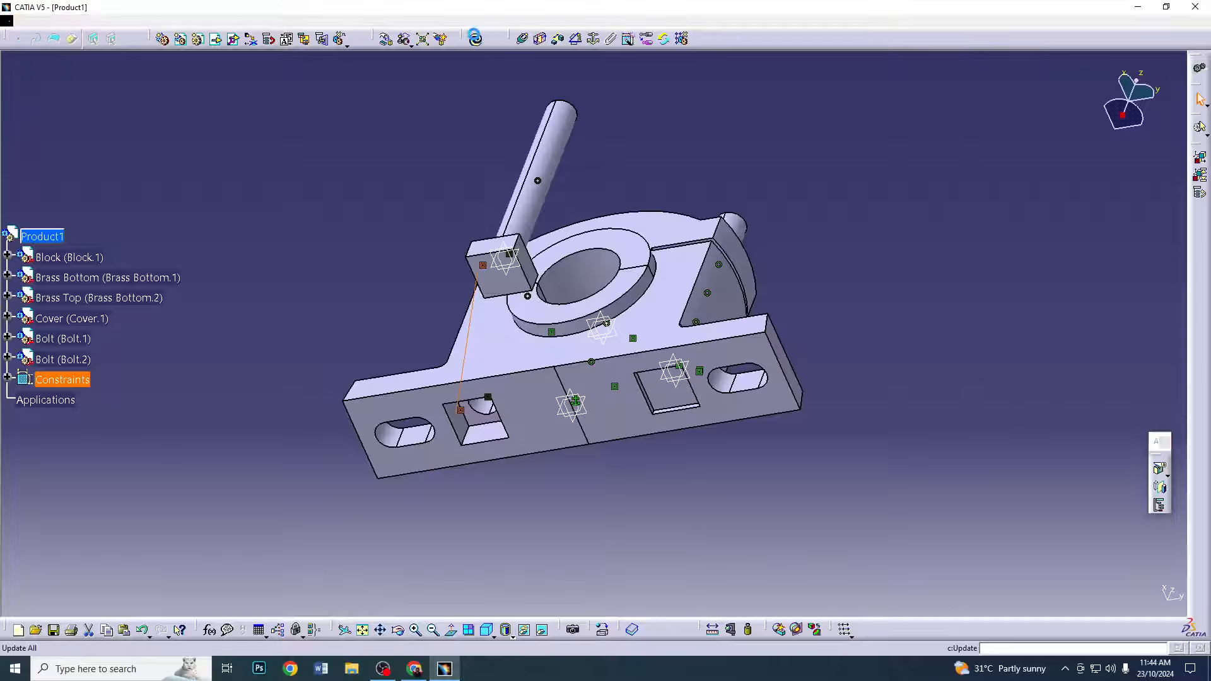
pyautogui.moveTo(554, 171); pyautogui.dragTo(627, 489, button='middle')
pyautogui.moveTo(570, 153); pyautogui.dragTo(555, 238, button='middle')
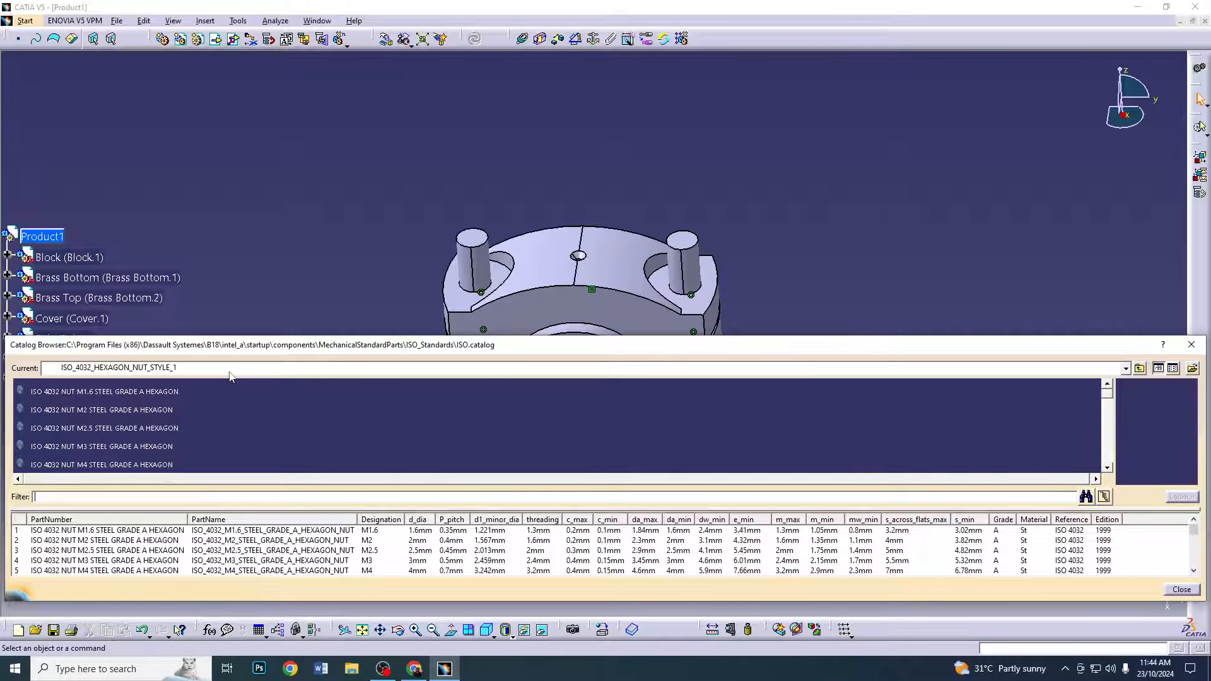
# Insert an M20 nut from the ISO_4032_HEXAGON_NUT_STYLE_1 family of the ISO Standards catalog into the product
pyautogui.click(229, 371)
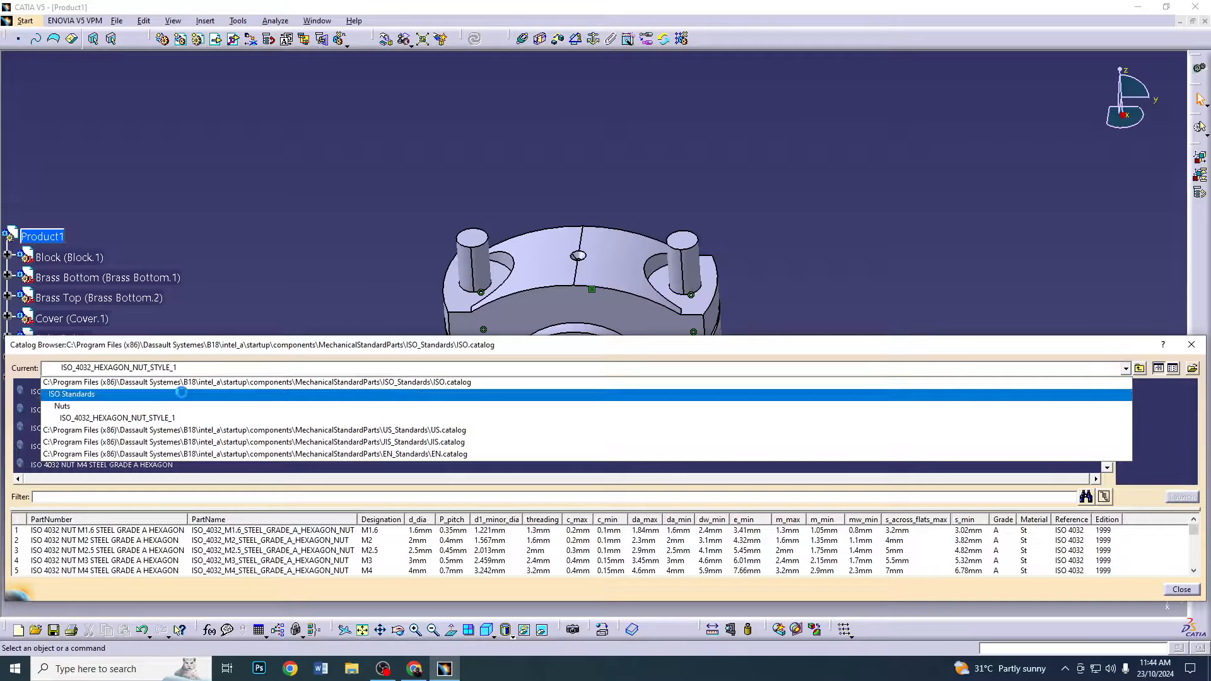
pyautogui.click(360, 382)
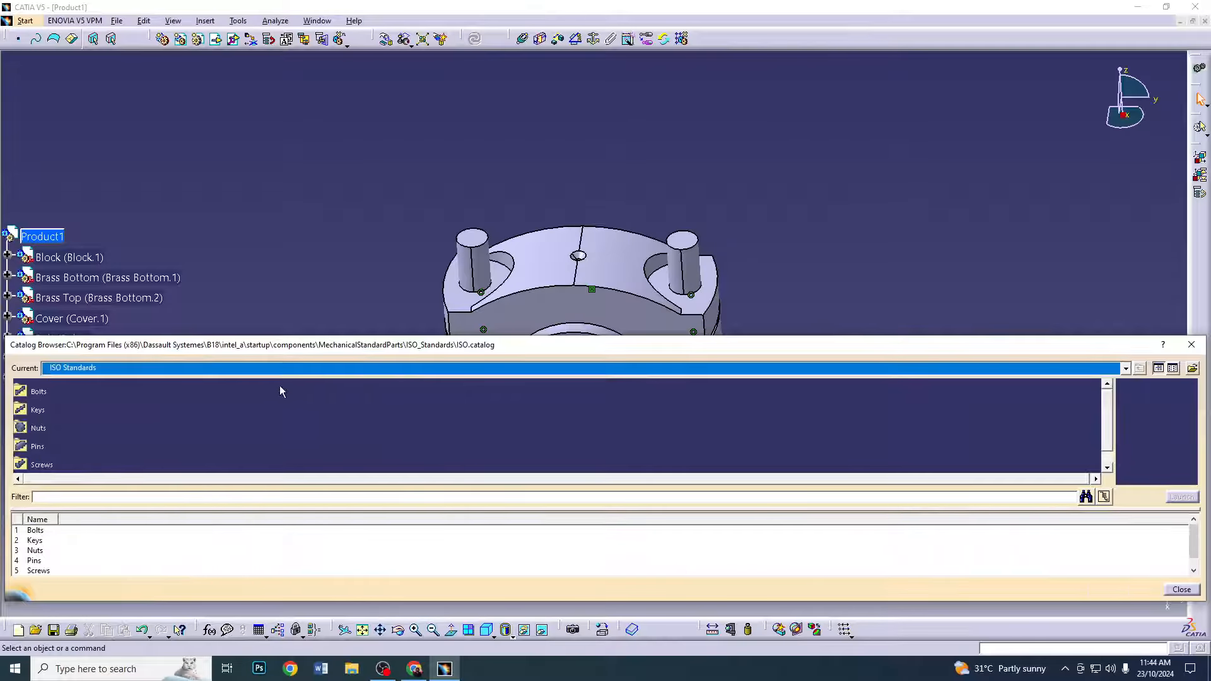
pyautogui.doubleClick(39, 429)
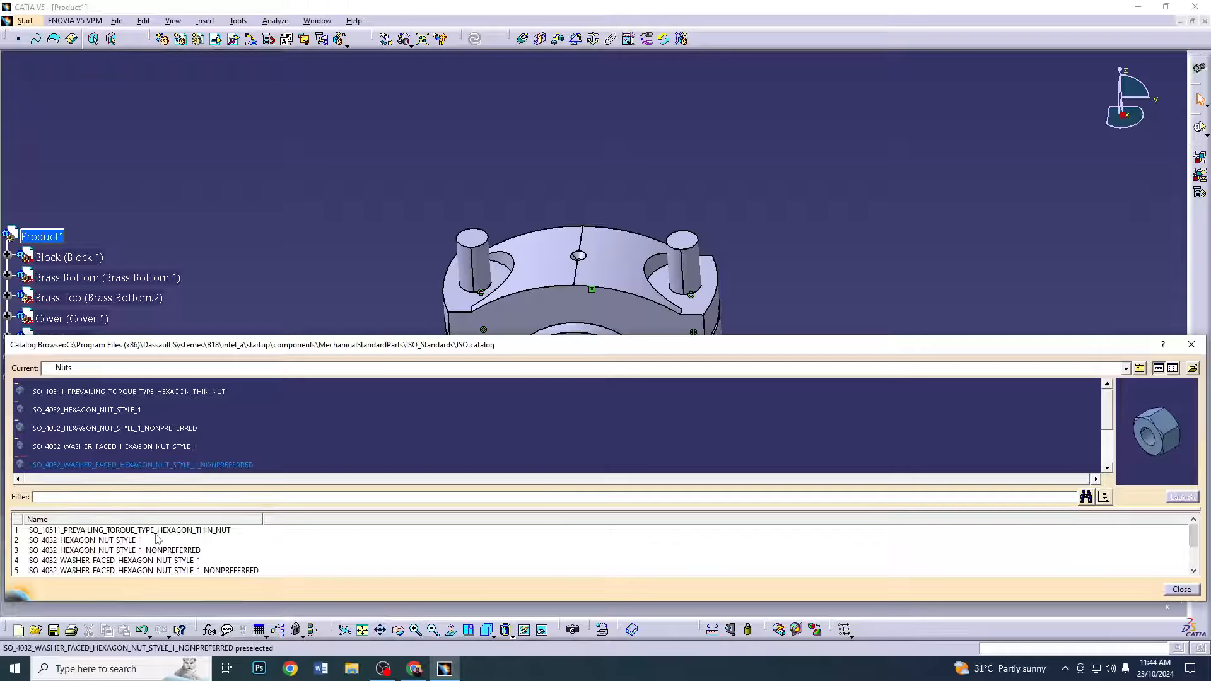
pyautogui.click(128, 543)
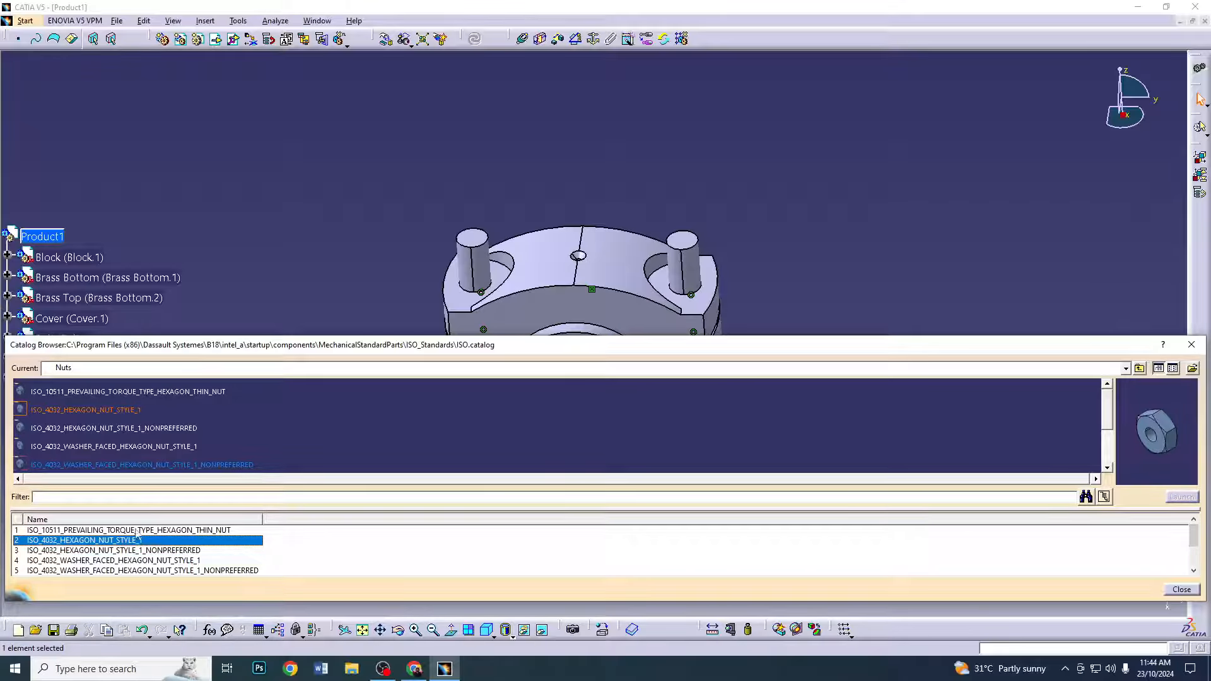
pyautogui.doubleClick(108, 413)
pyautogui.click(371, 550)
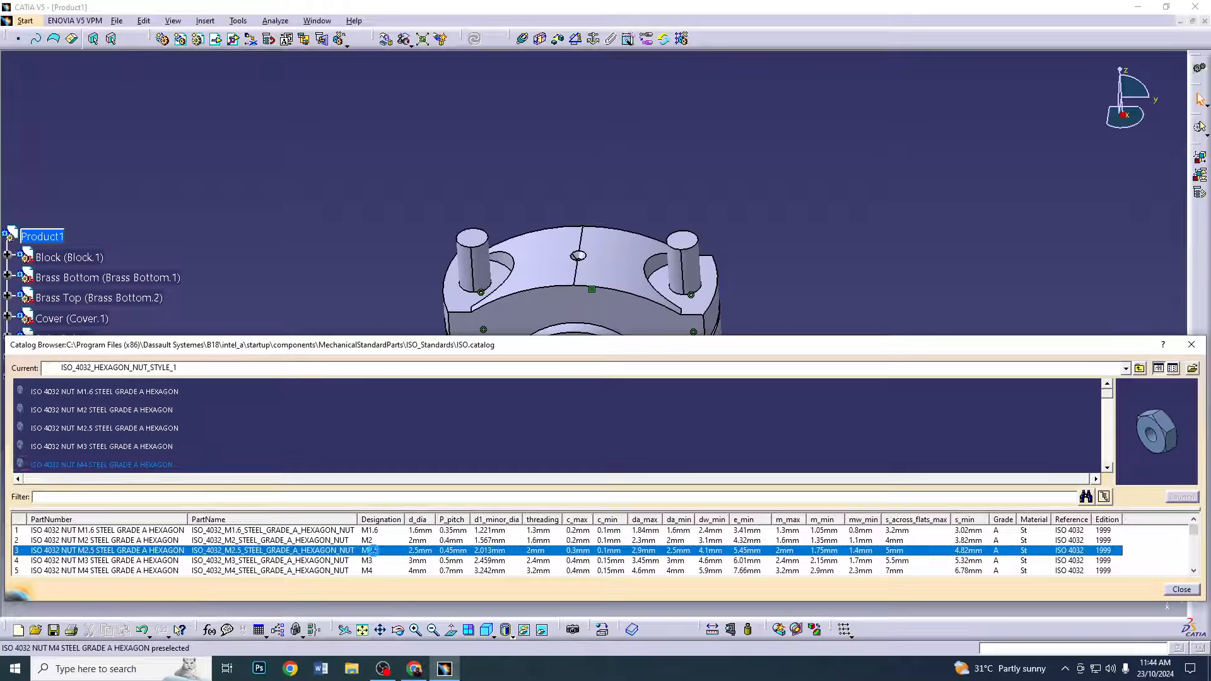
pyautogui.scroll(-3, 372, 551)
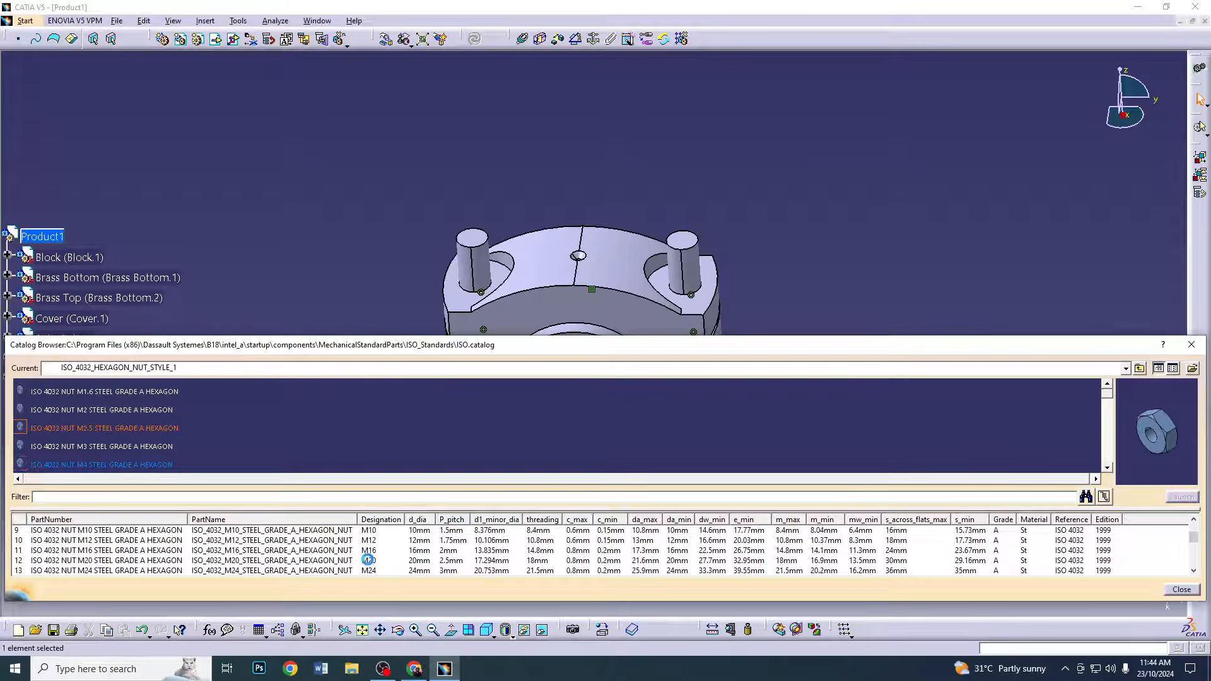
pyautogui.doubleClick(368, 560)
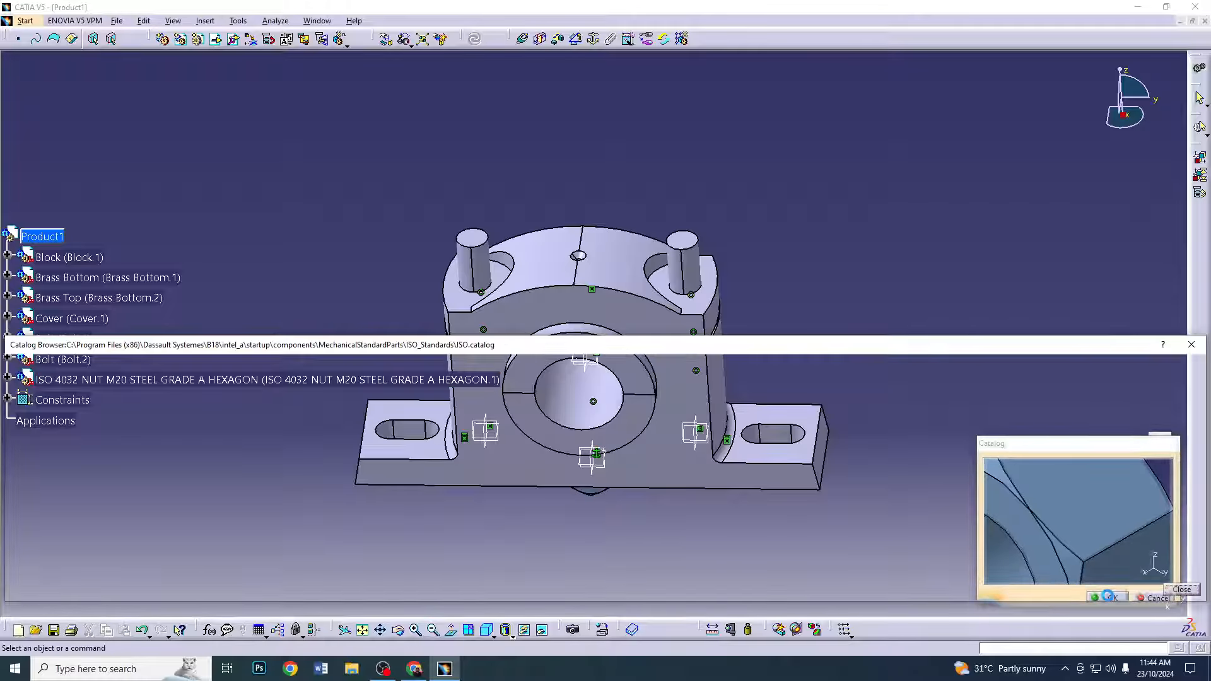
pyautogui.click(1108, 597)
# Insert a second ISO 4032 M20 steel grade A hexagon nut and close the catalog browser
pyautogui.scroll(-2, 377, 561)
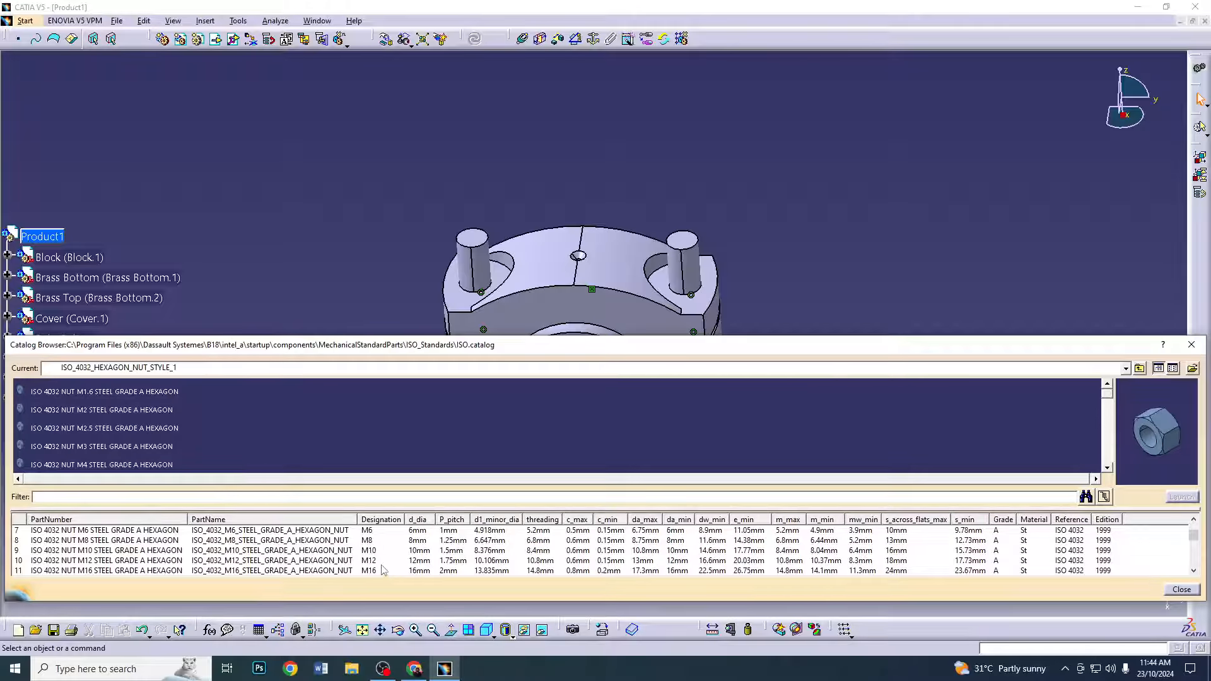
pyautogui.scroll(-1, 382, 567)
pyautogui.click(364, 550)
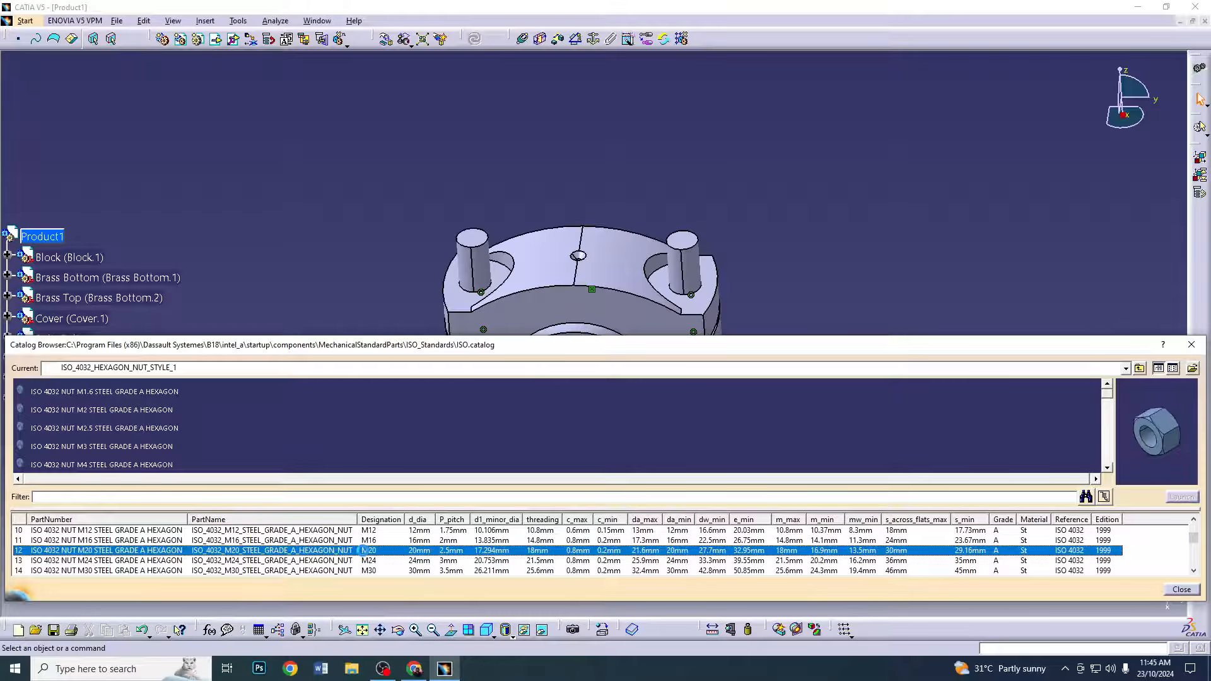
pyautogui.doubleClick(363, 550)
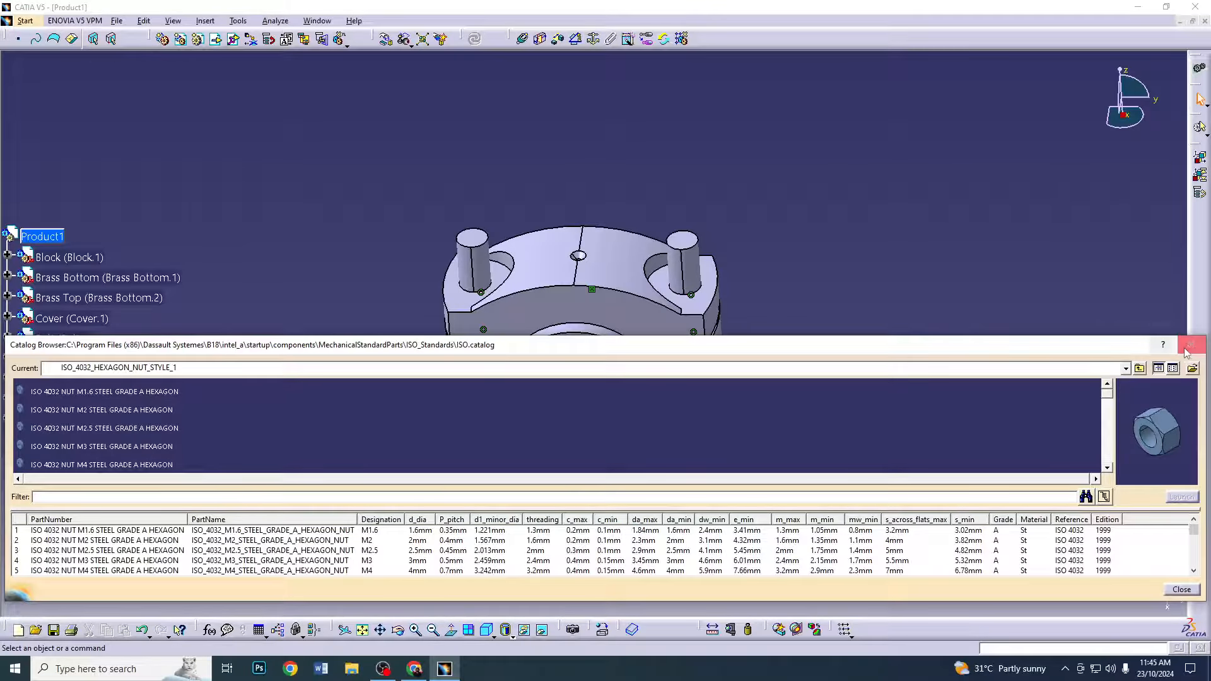
pyautogui.click(1189, 345)
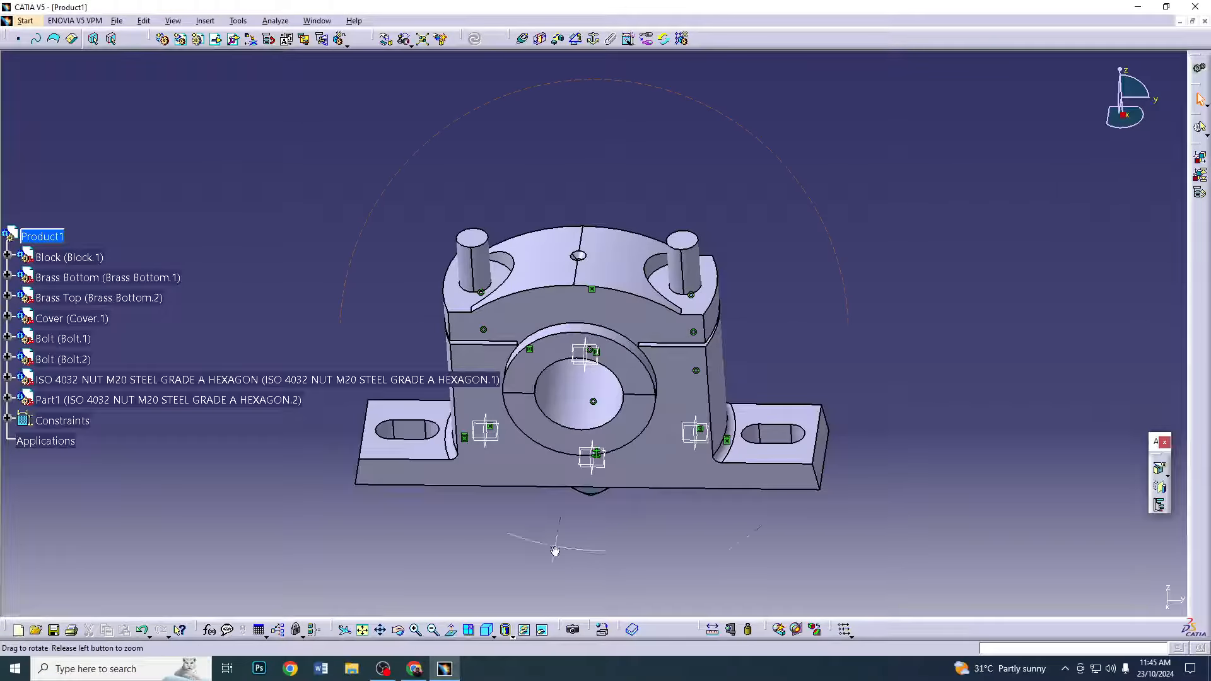
# Move both M20 nuts along the X axis so that they stand clear in front of the block
pyautogui.moveTo(555, 549); pyautogui.dragTo(415, 146, button='middle')
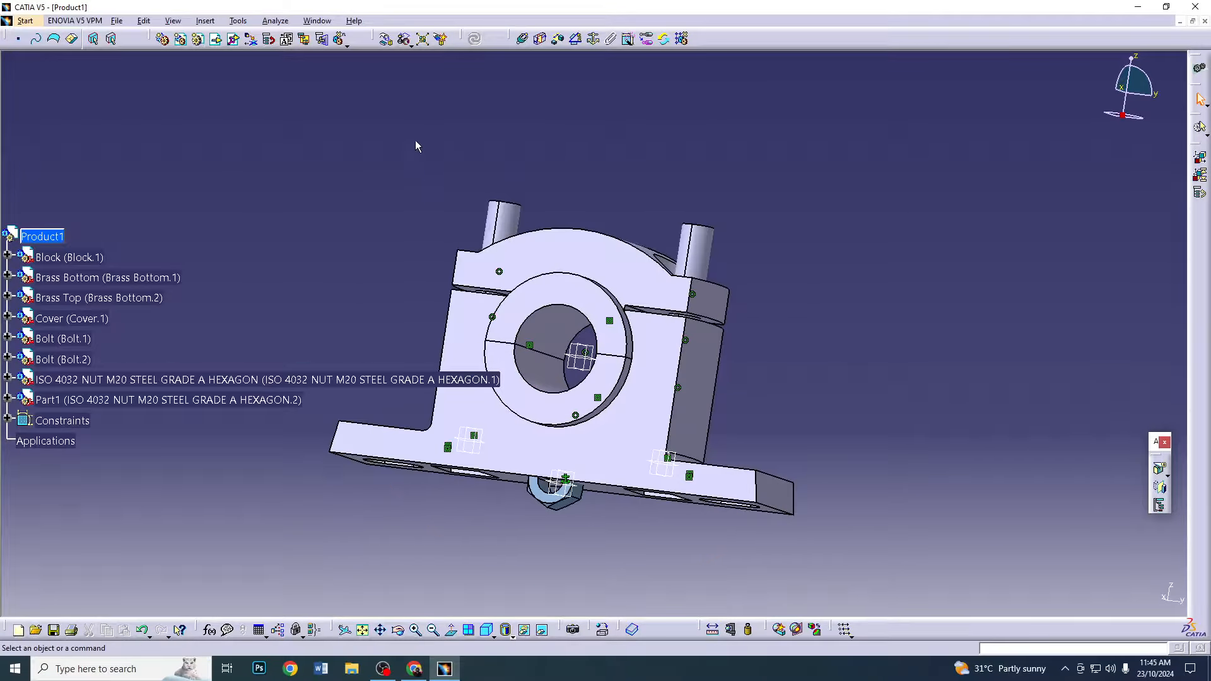
pyautogui.click(386, 42)
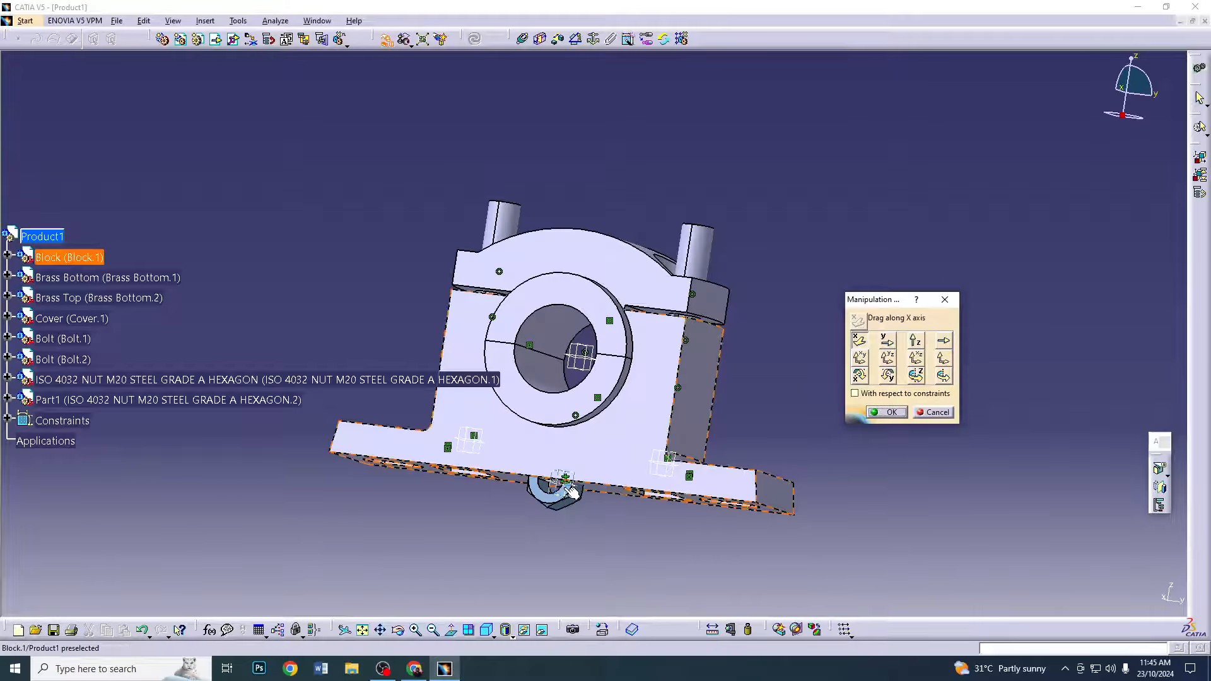
pyautogui.moveTo(555, 489); pyautogui.dragTo(493, 510)
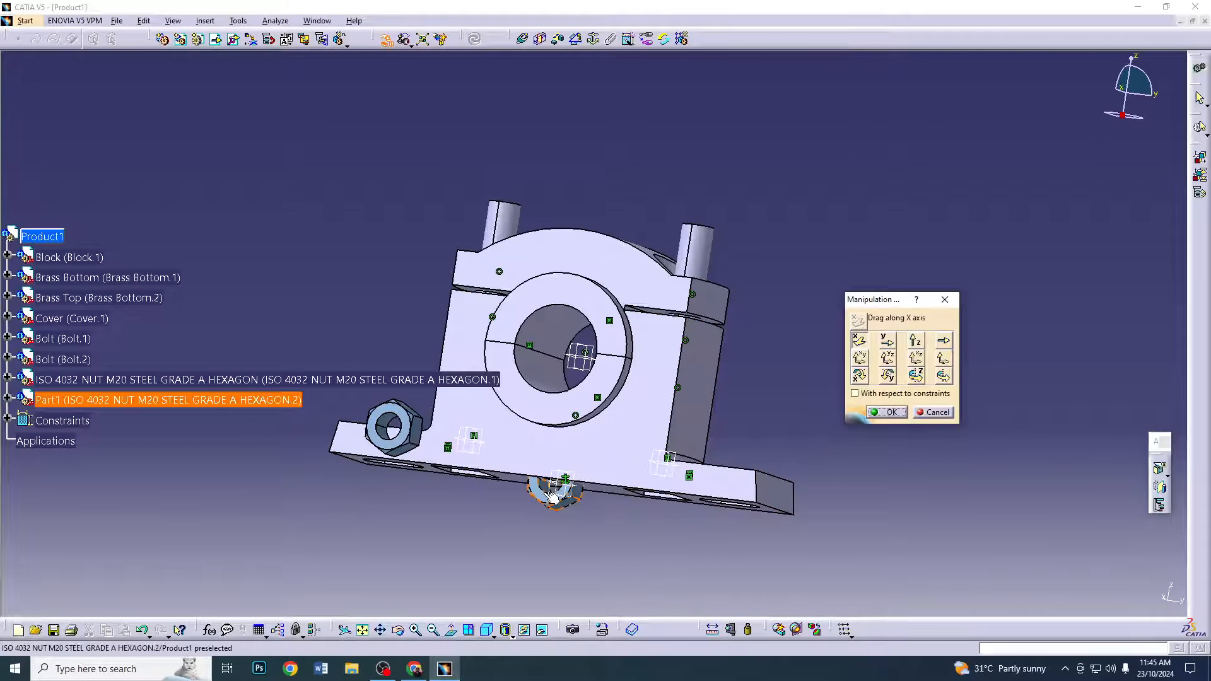
pyautogui.moveTo(561, 459); pyautogui.dragTo(494, 390)
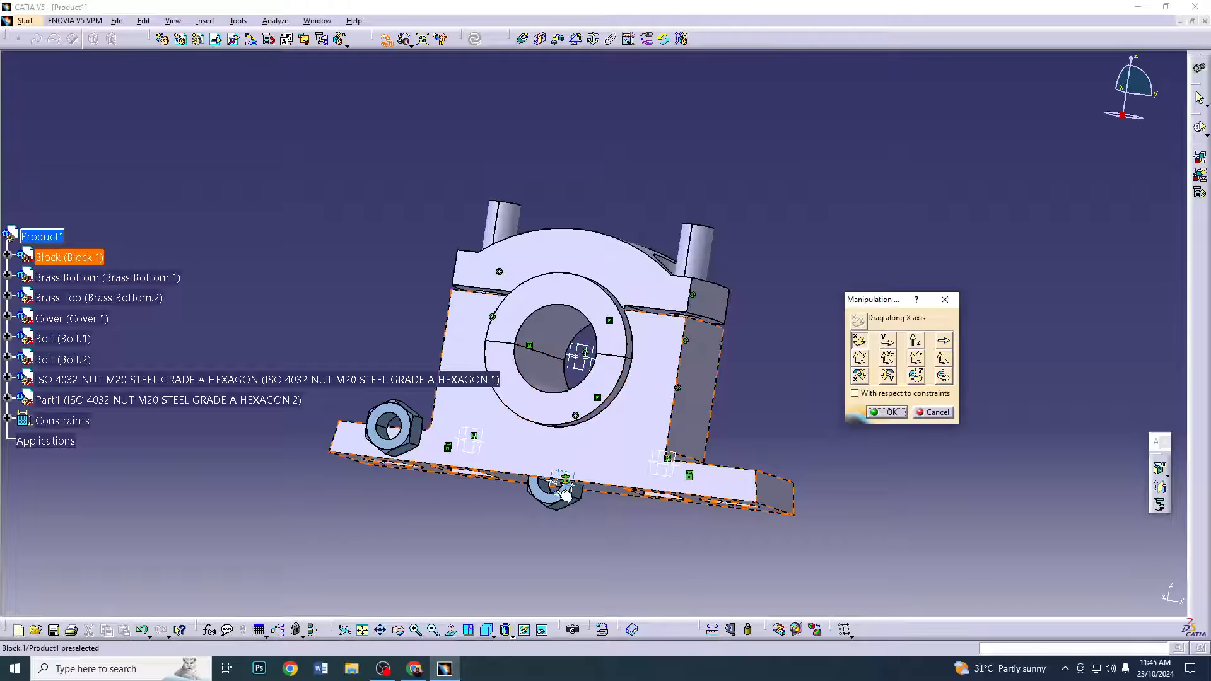
pyautogui.moveTo(560, 506); pyautogui.dragTo(443, 454)
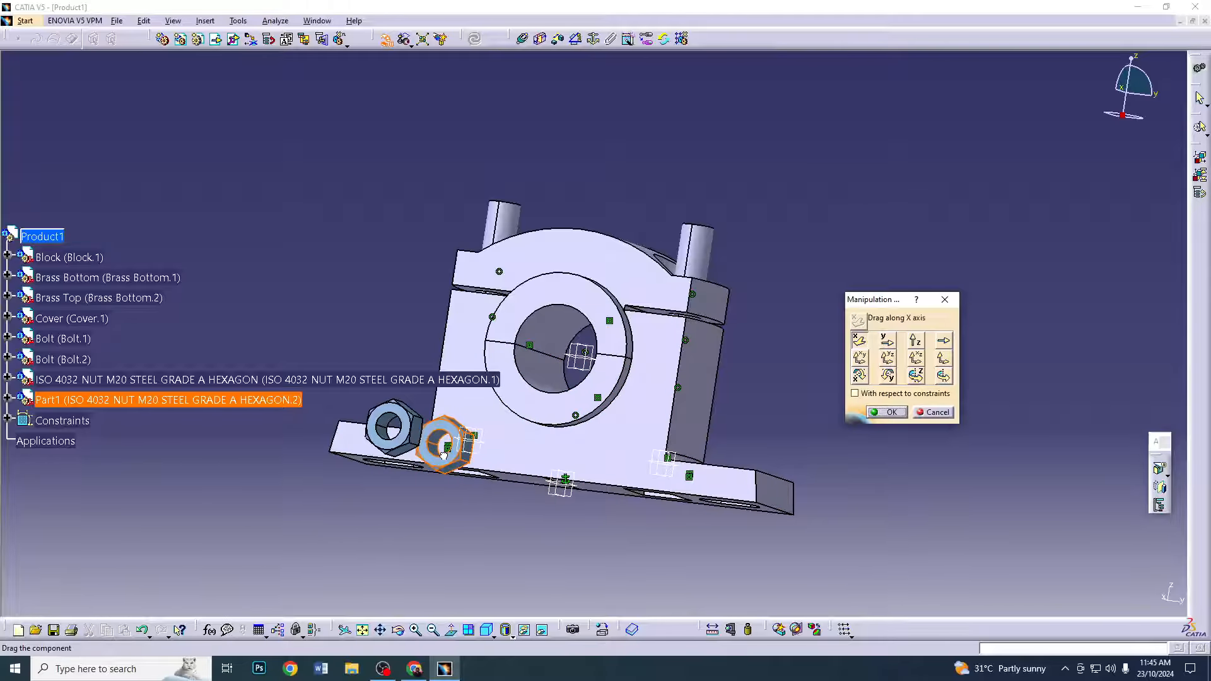
# Raise both nuts along the Z axis to about the height of the Cover and finish the manipulation
pyautogui.moveTo(380, 241); pyautogui.dragTo(760, 413, button='middle')
pyautogui.click(914, 341)
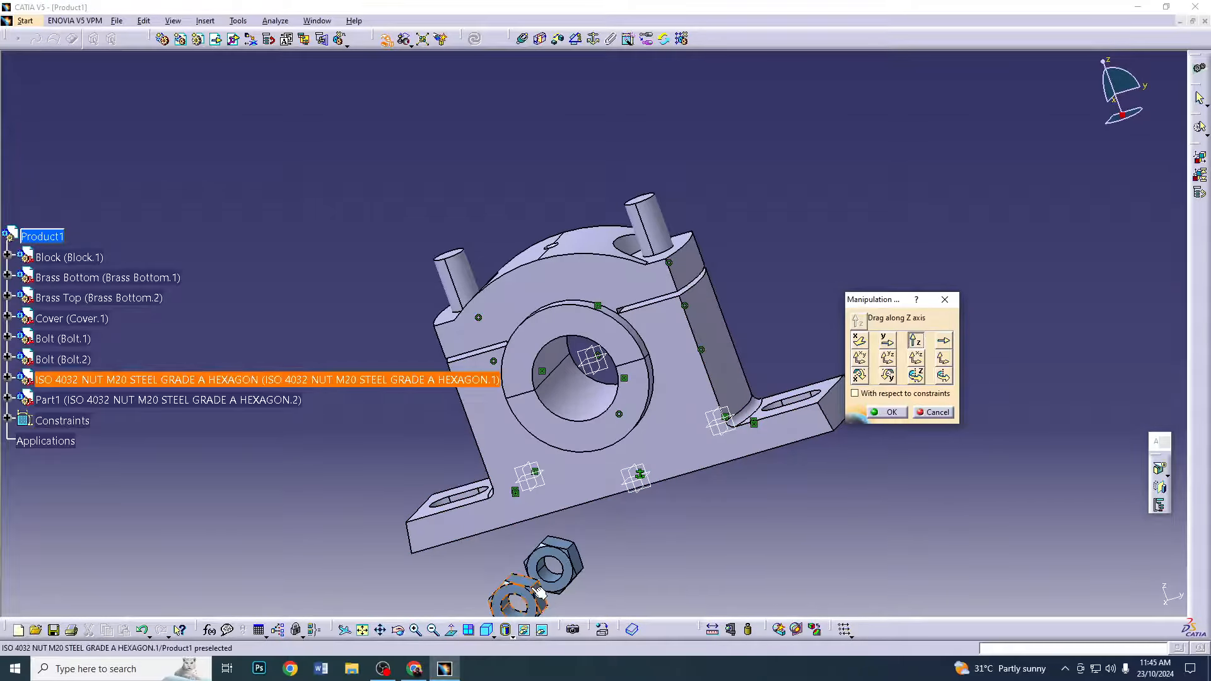
pyautogui.moveTo(517, 599); pyautogui.dragTo(394, 268)
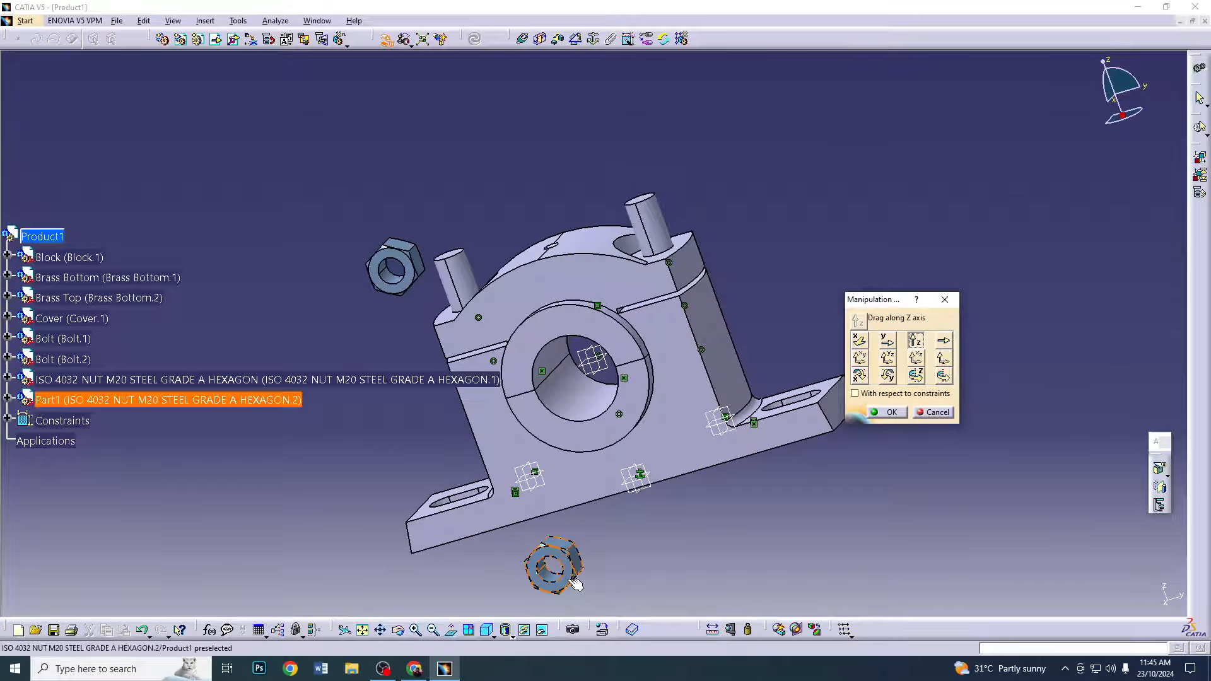
pyautogui.moveTo(553, 570); pyautogui.dragTo(634, 249)
pyautogui.click(888, 341)
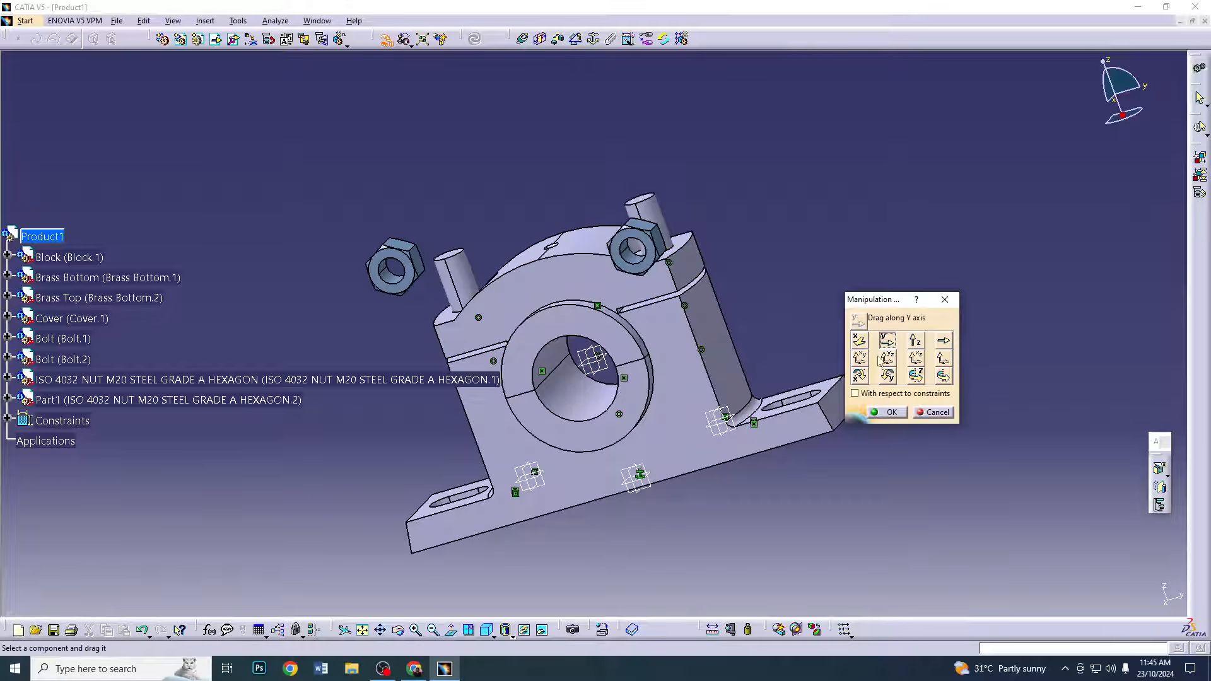
pyautogui.click(891, 413)
# Make the first nut's axis coincident with Bolt.2's axis and add contact between the nut's end face and Cover's seat face around that bolt
pyautogui.moveTo(768, 297); pyautogui.dragTo(757, 376, button='middle')
pyautogui.click(523, 39)
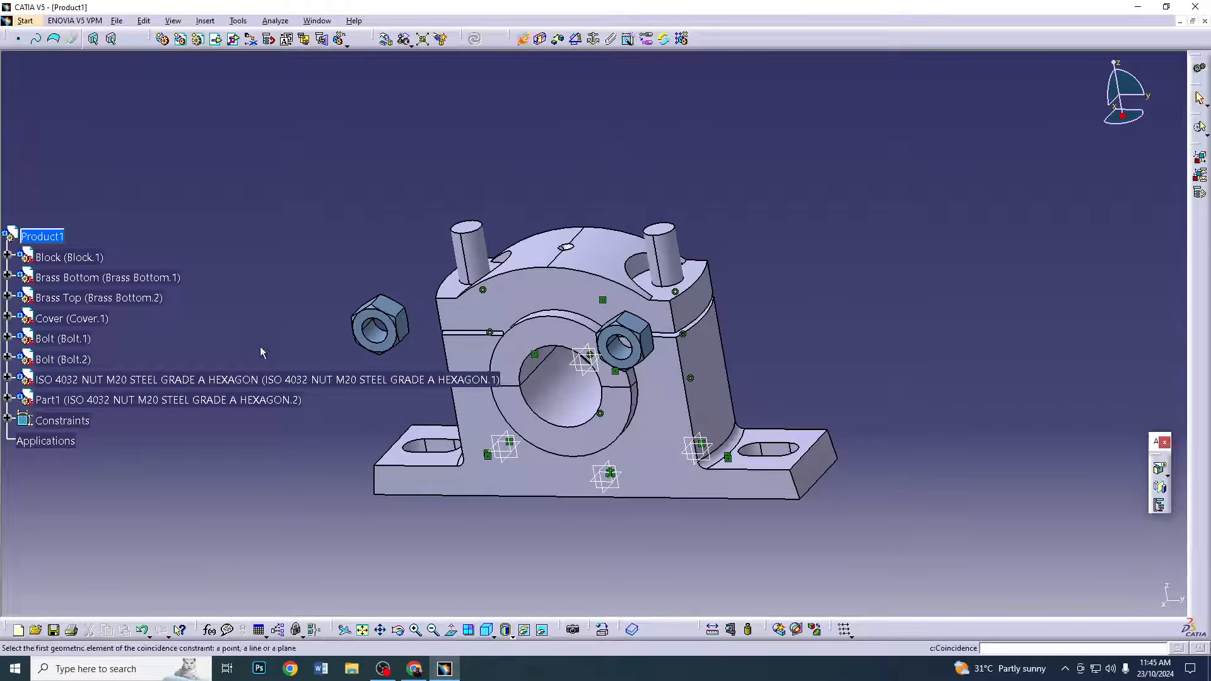
pyautogui.click(379, 325)
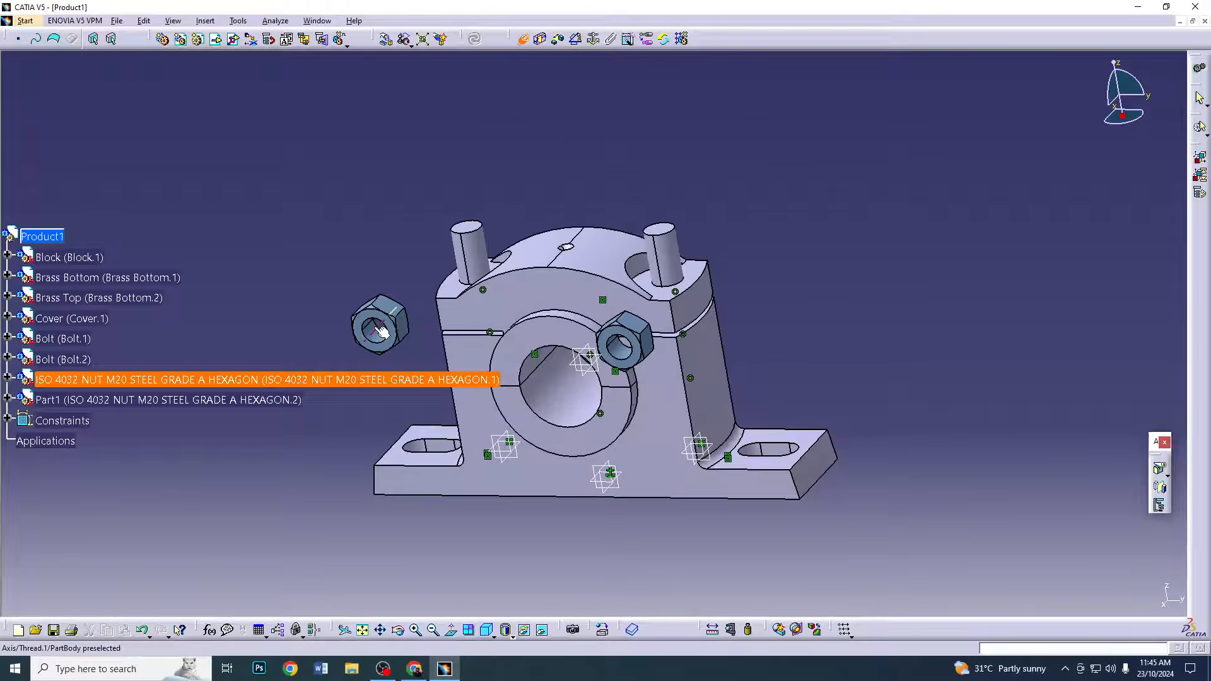
pyautogui.click(474, 260)
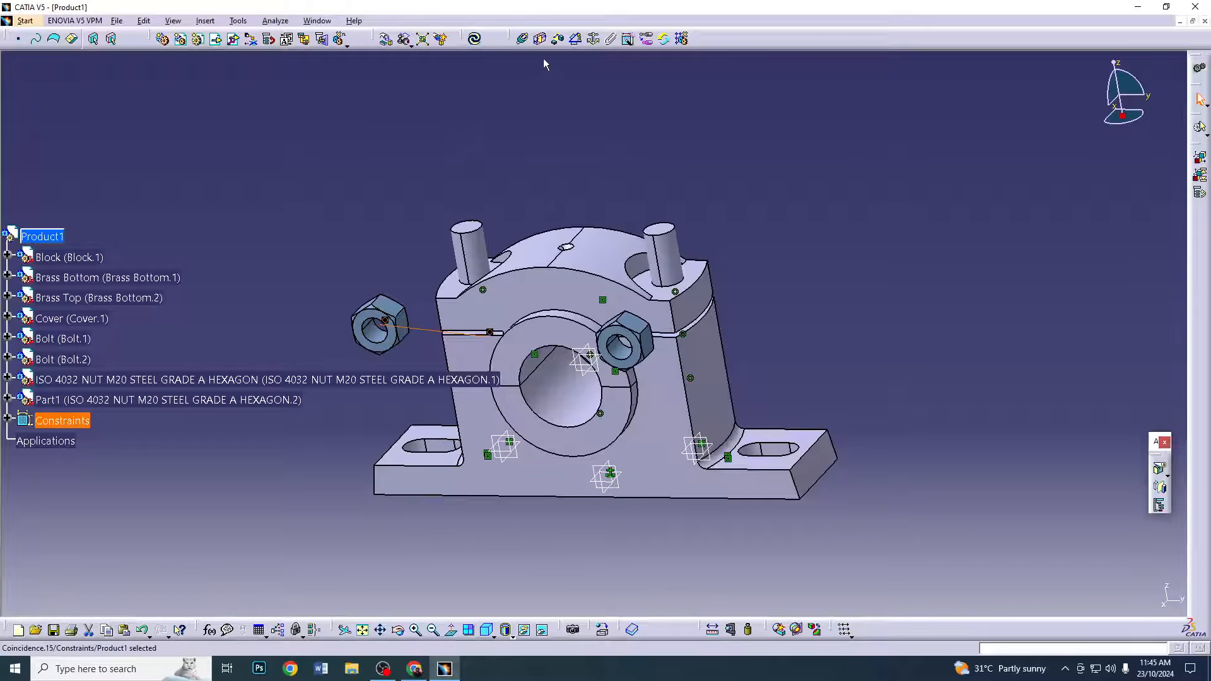
pyautogui.click(540, 39)
pyautogui.click(386, 335)
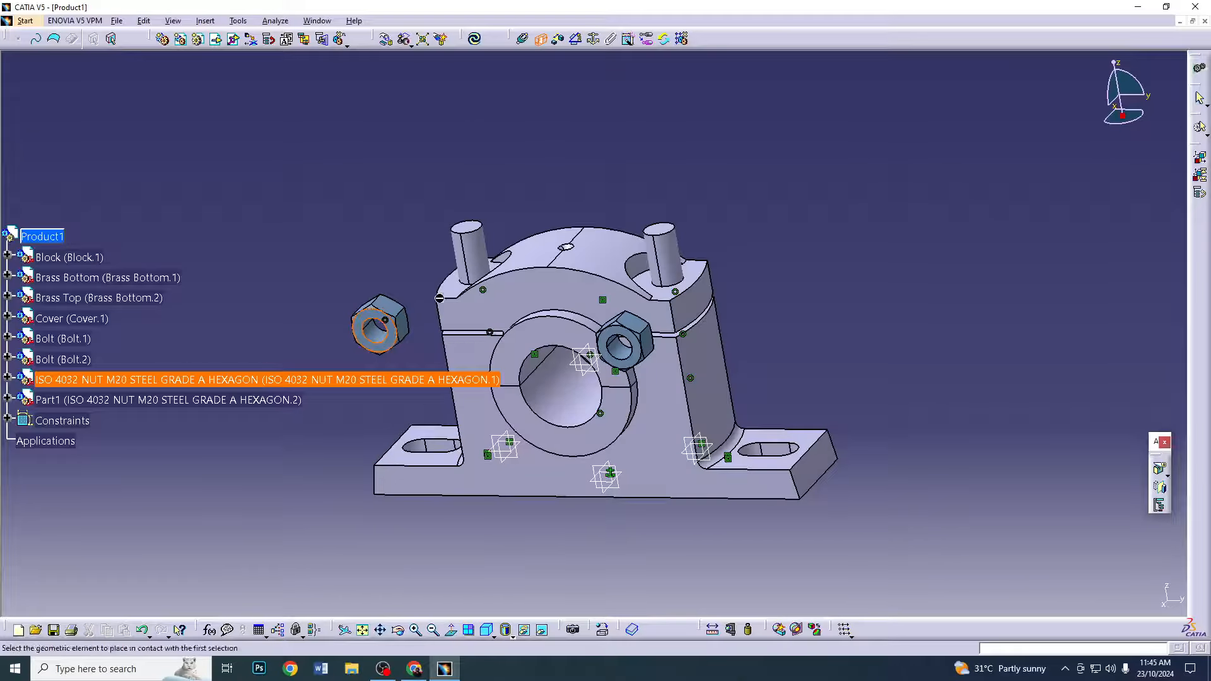
pyautogui.click(451, 290)
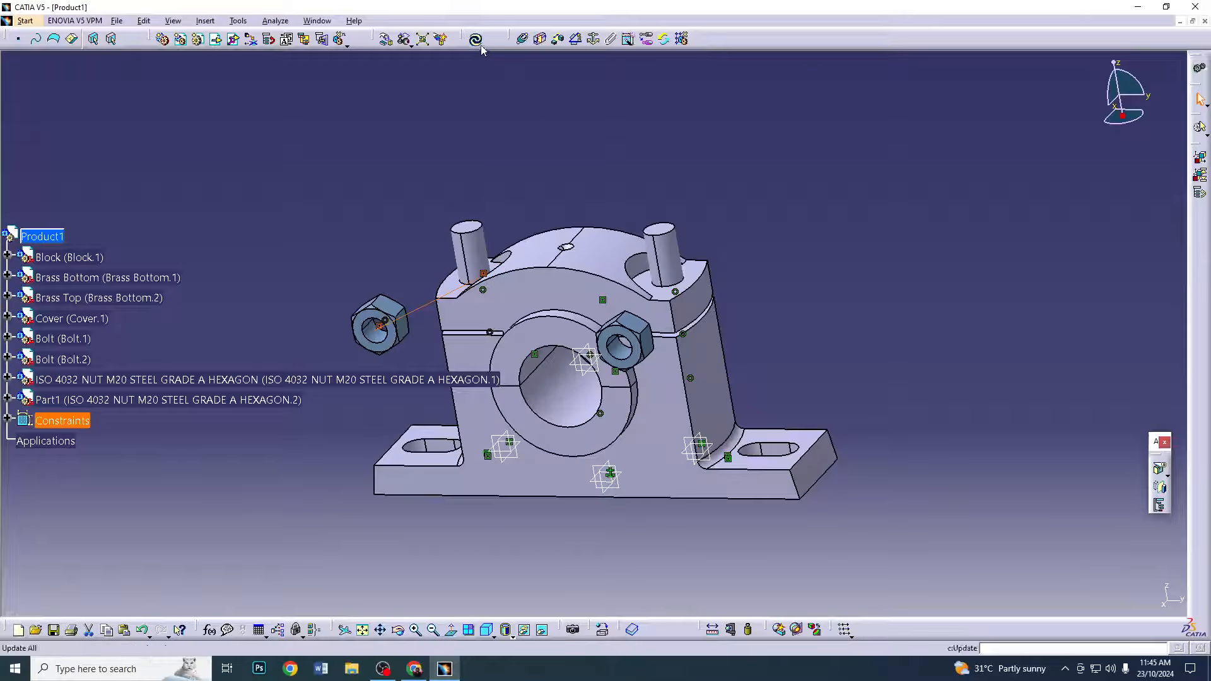
# Make the second nut coaxial with Bolt.1, add contact between its end face and Cover's seat face, and update the assembly
pyautogui.click(523, 38)
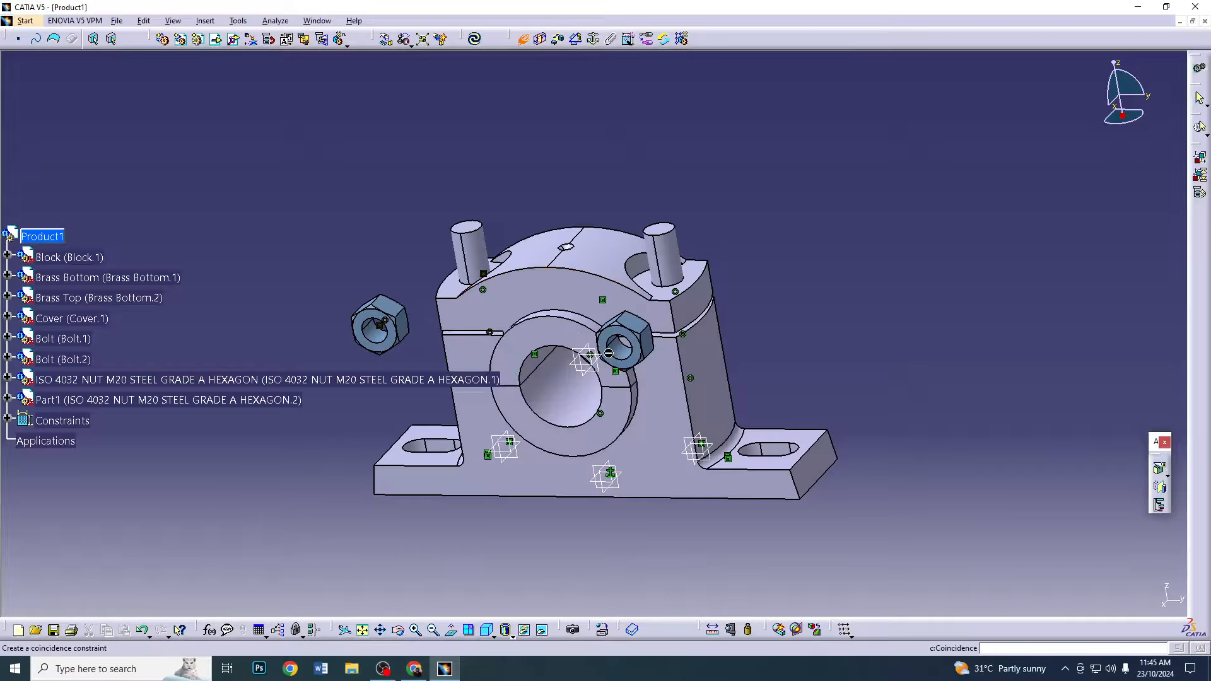
pyautogui.click(639, 287)
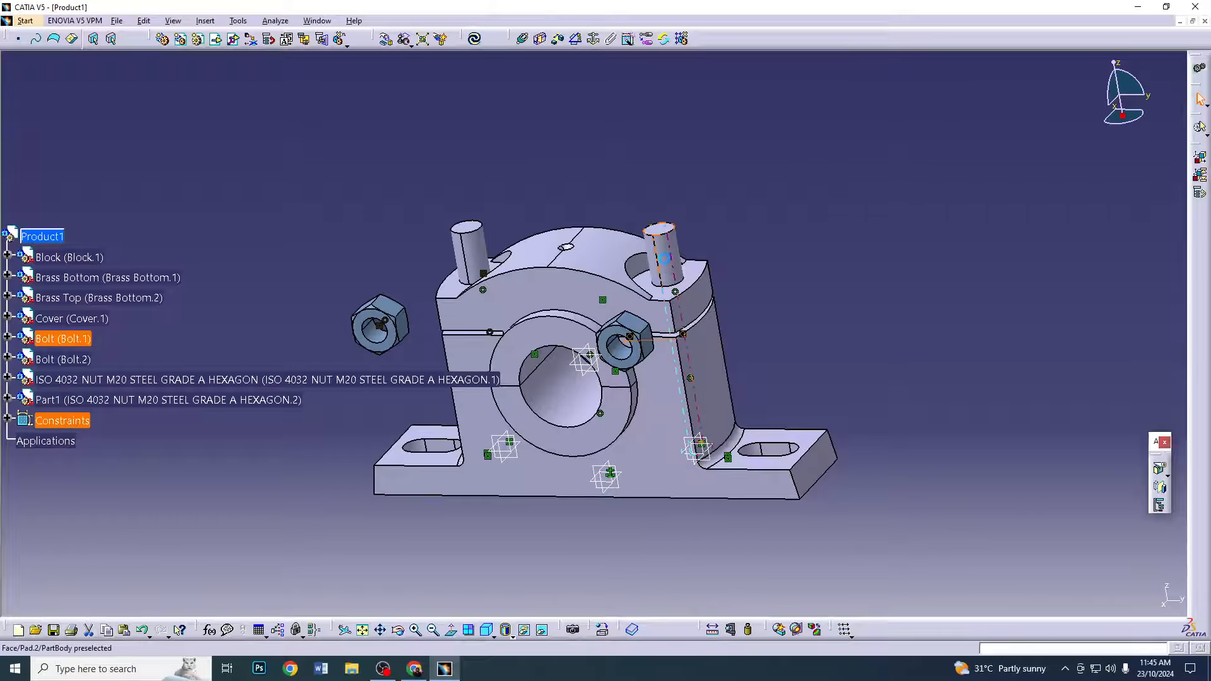
pyautogui.click(540, 38)
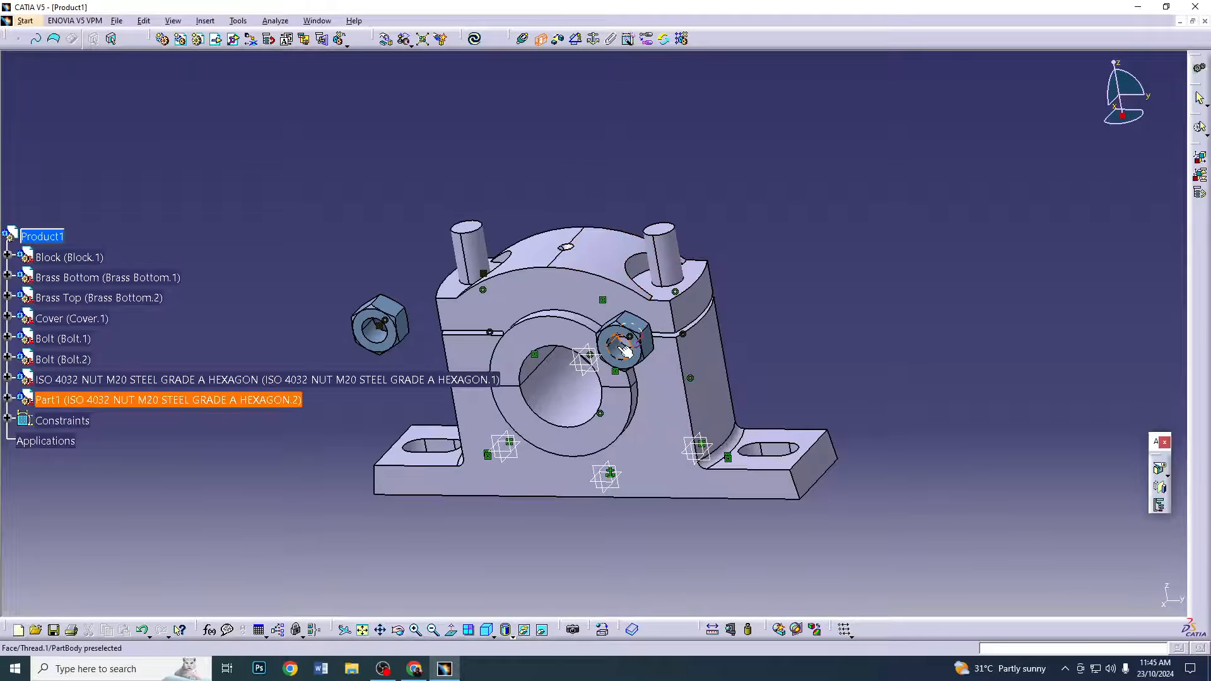
pyautogui.click(629, 363)
pyautogui.click(696, 270)
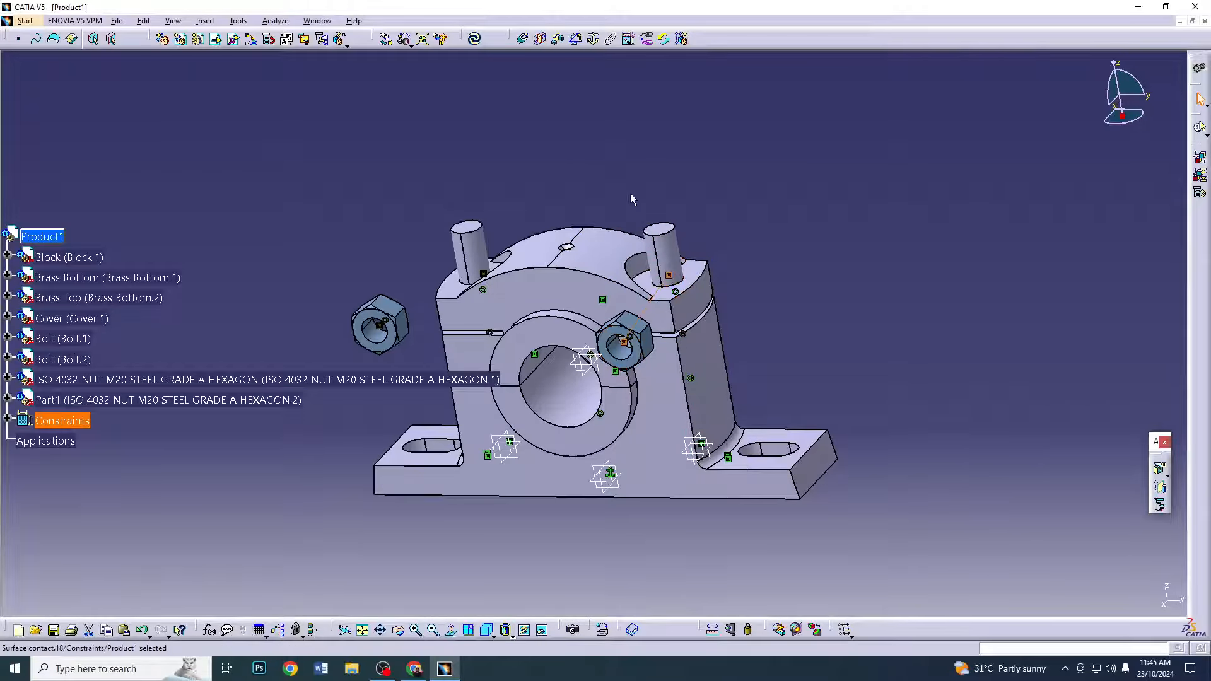
pyautogui.click(475, 39)
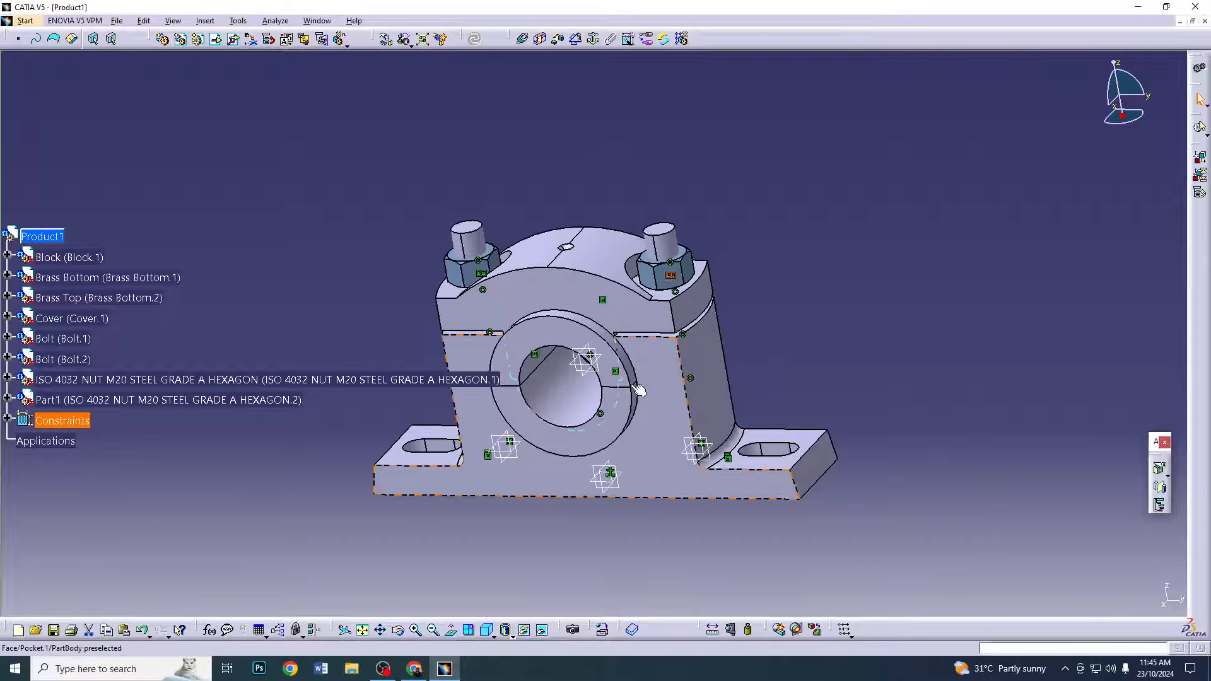
pyautogui.moveTo(363, 337); pyautogui.dragTo(403, 297, button='middle')
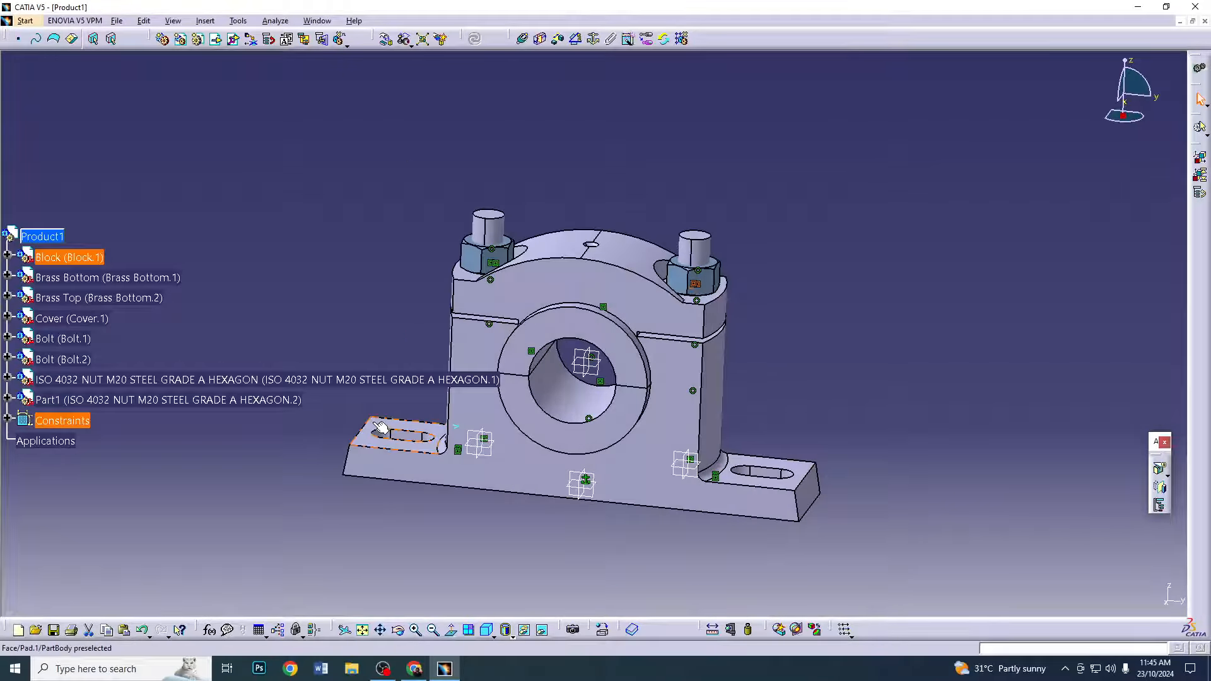
pyautogui.click(215, 38)
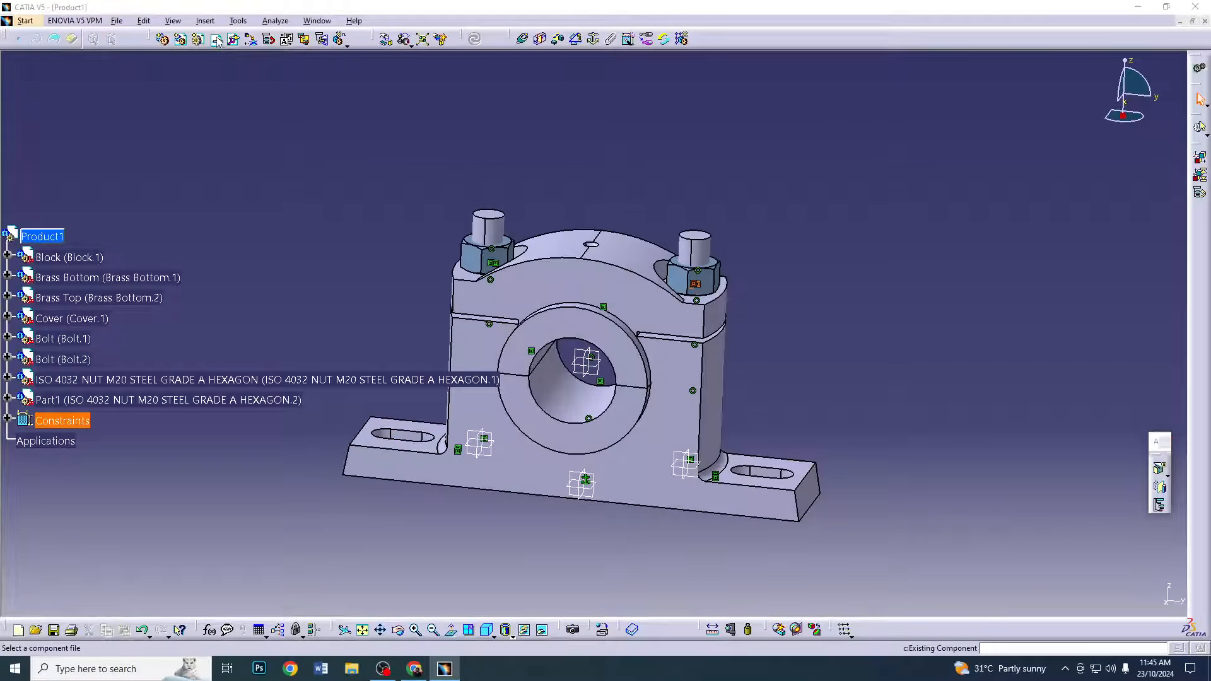
pyautogui.click(753, 424)
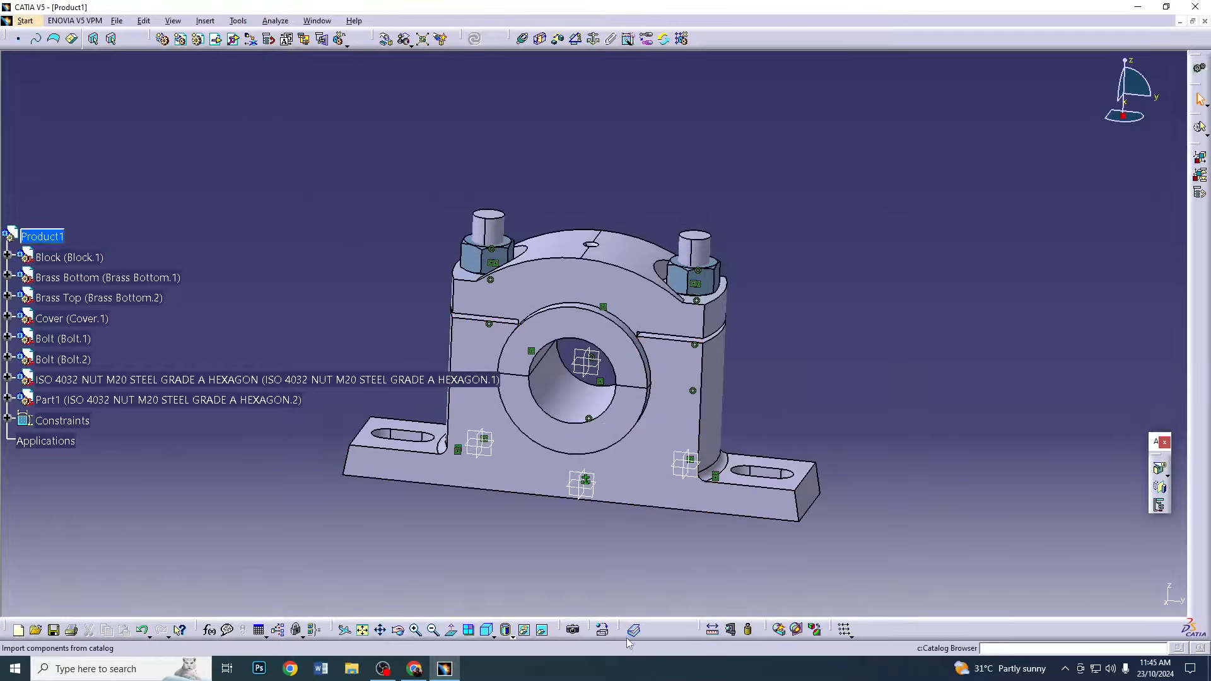
# Browse the ISO standard parts catalog's Nuts chapter and open the ISO_8675_HEXAGON_THIN_NUT_METRIC_FINE family
pyautogui.click(632, 629)
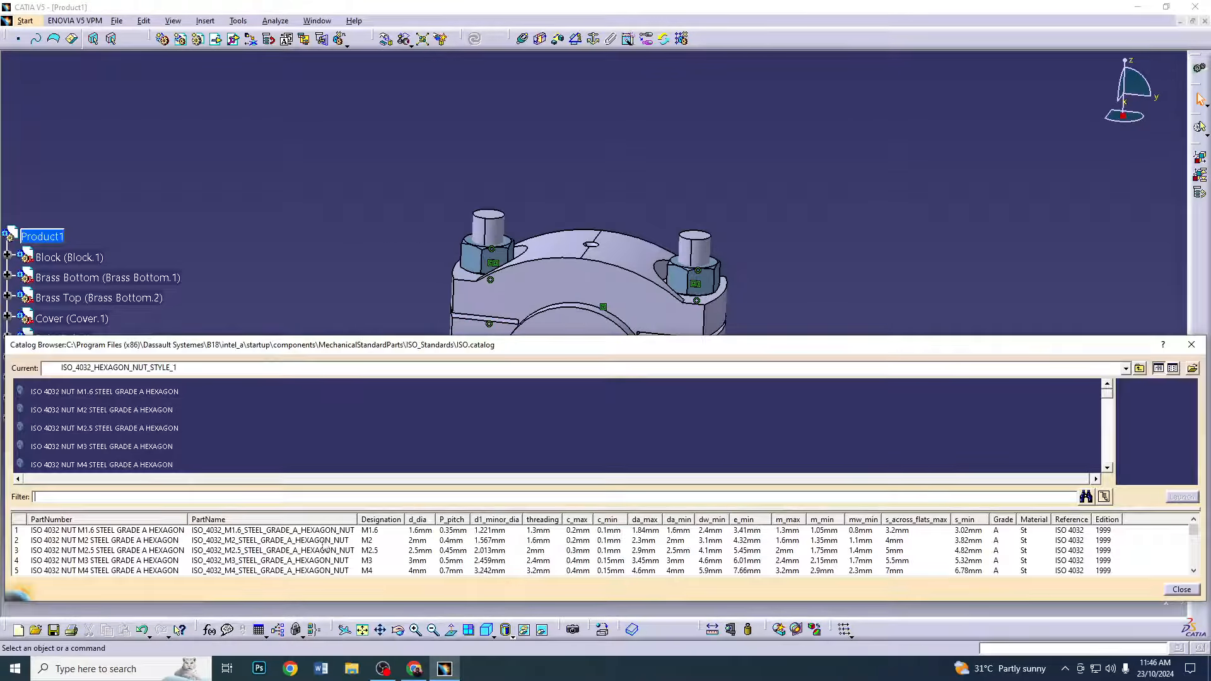
pyautogui.click(296, 373)
pyautogui.click(152, 406)
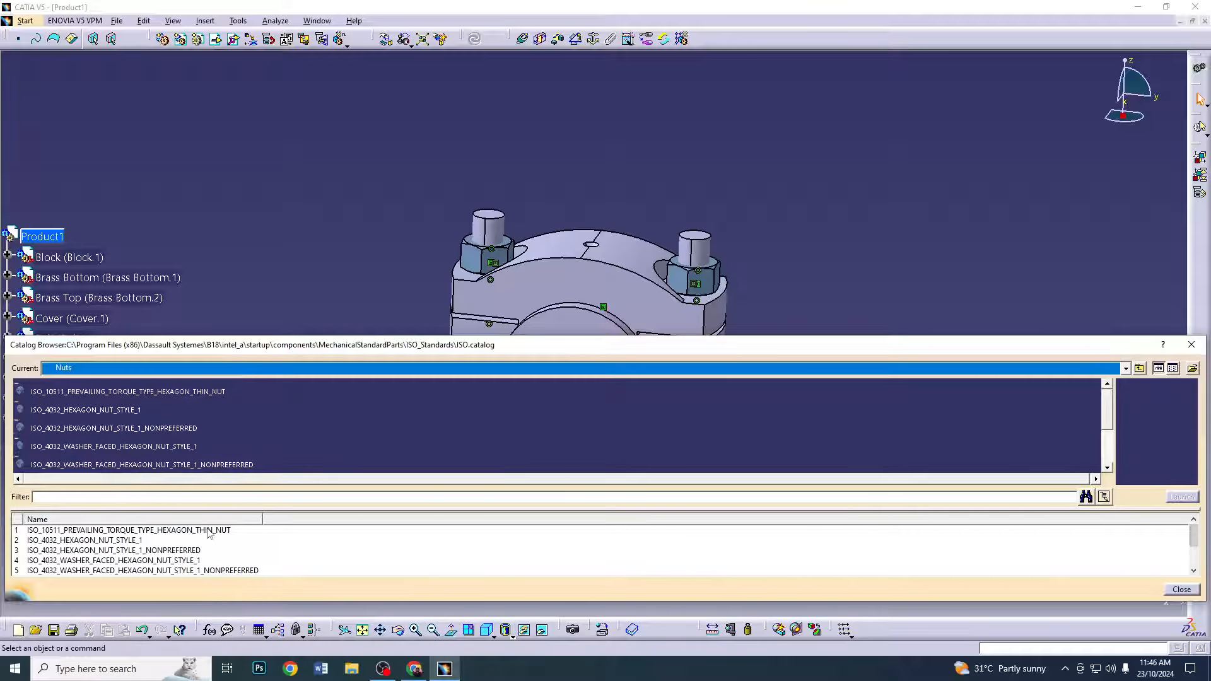
pyautogui.scroll(-4, 177, 450)
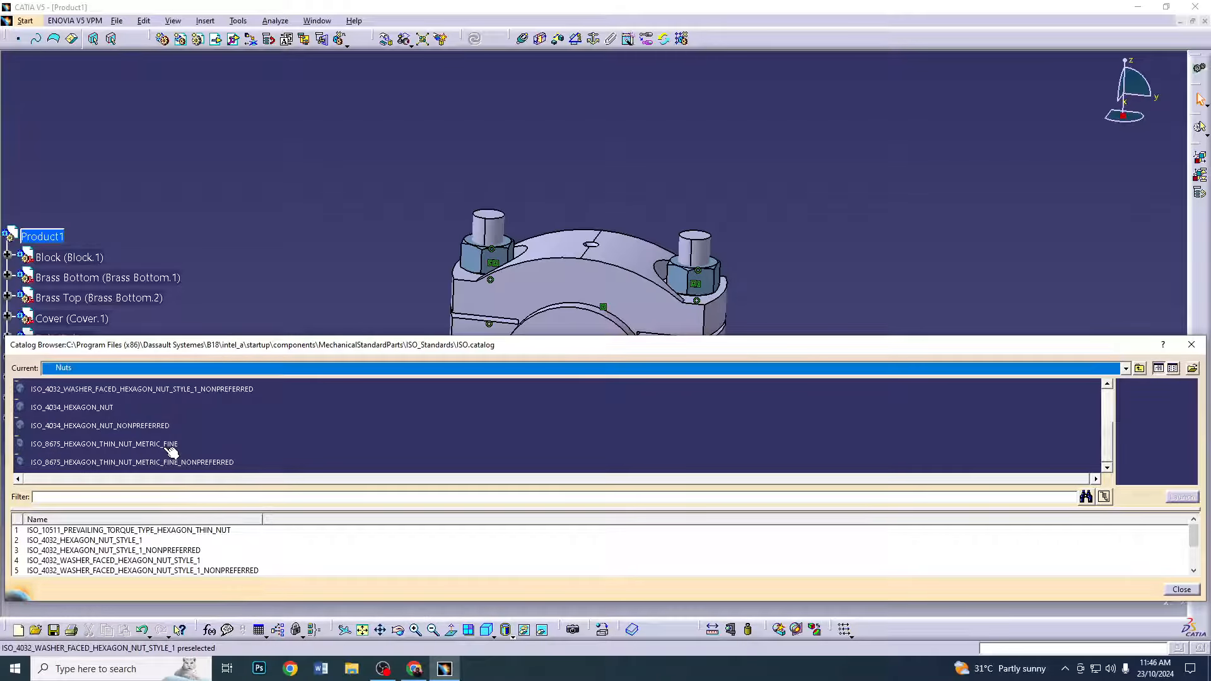
pyautogui.click(172, 445)
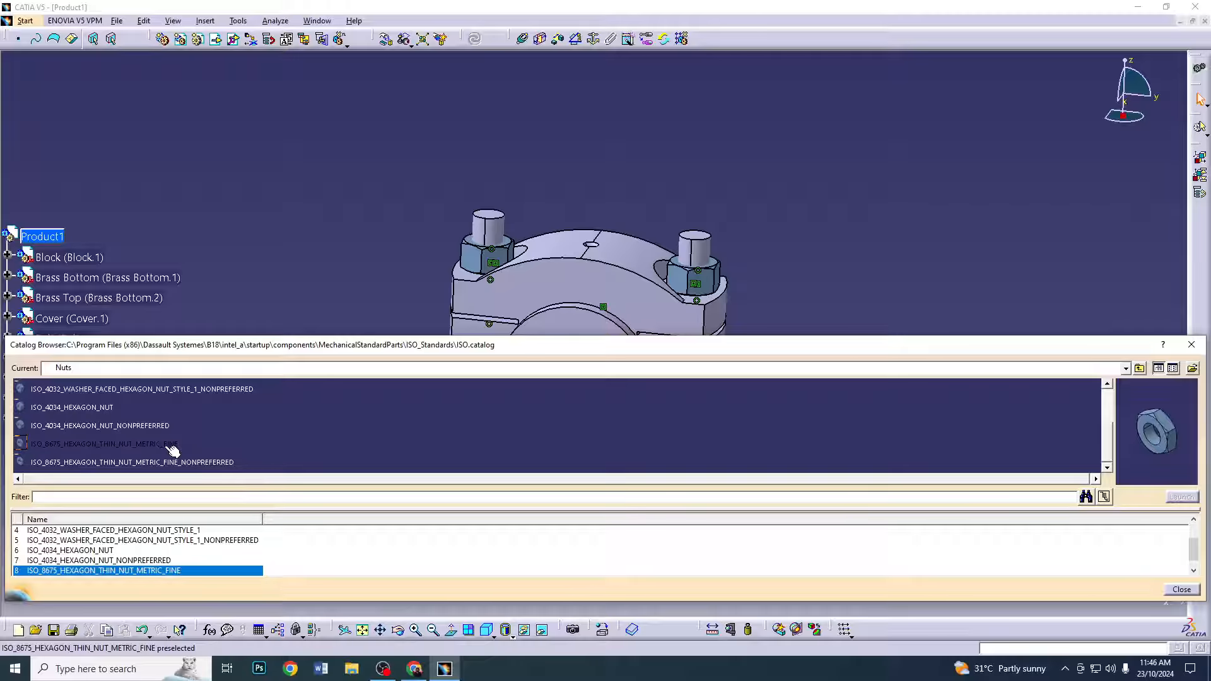
pyautogui.doubleClick(171, 446)
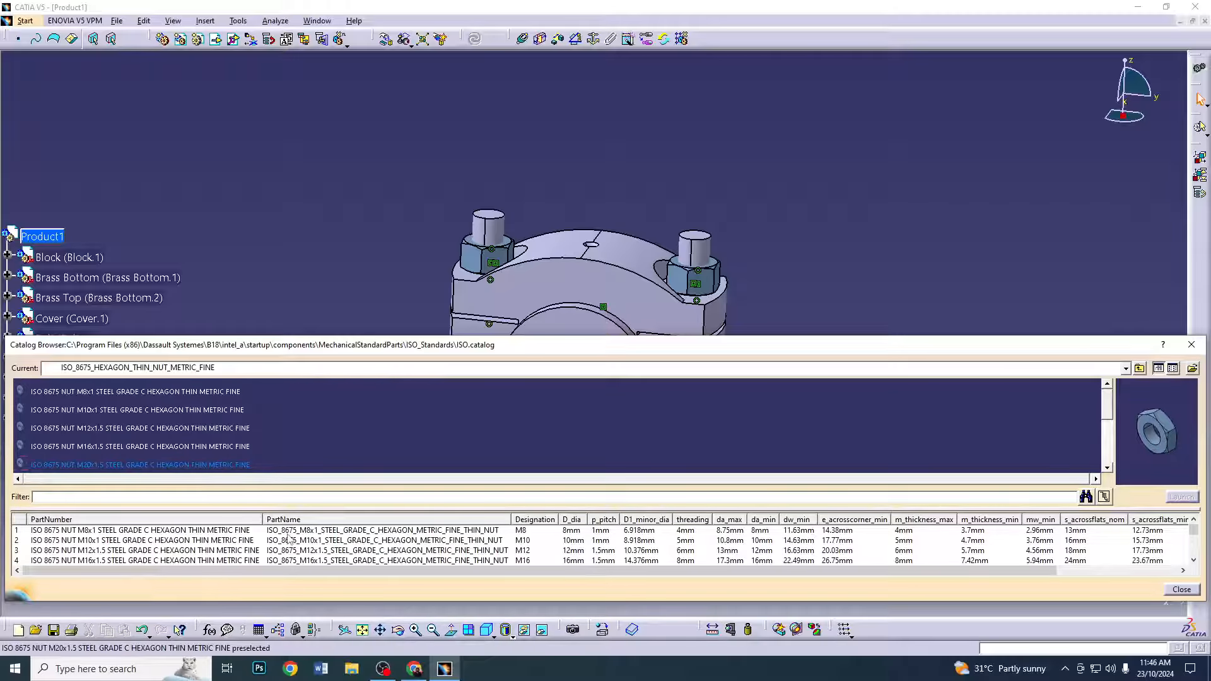
pyautogui.scroll(-1, 315, 545)
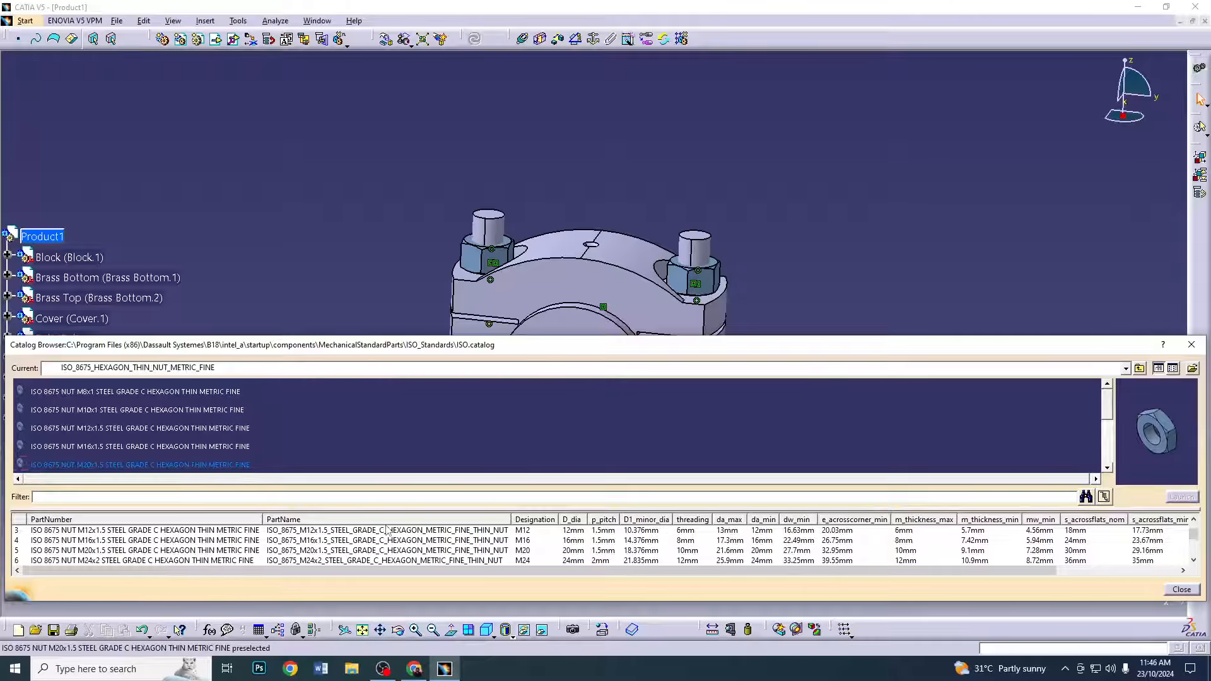
pyautogui.scroll(1, 354, 561)
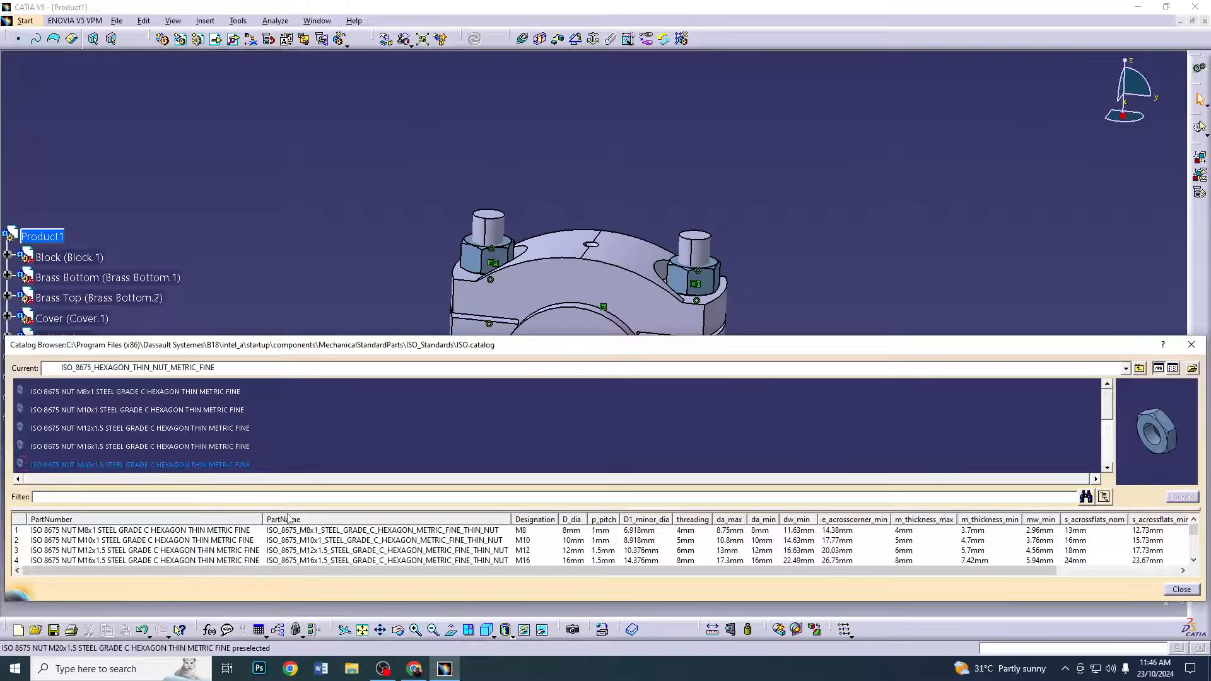
pyautogui.doubleClick(240, 464)
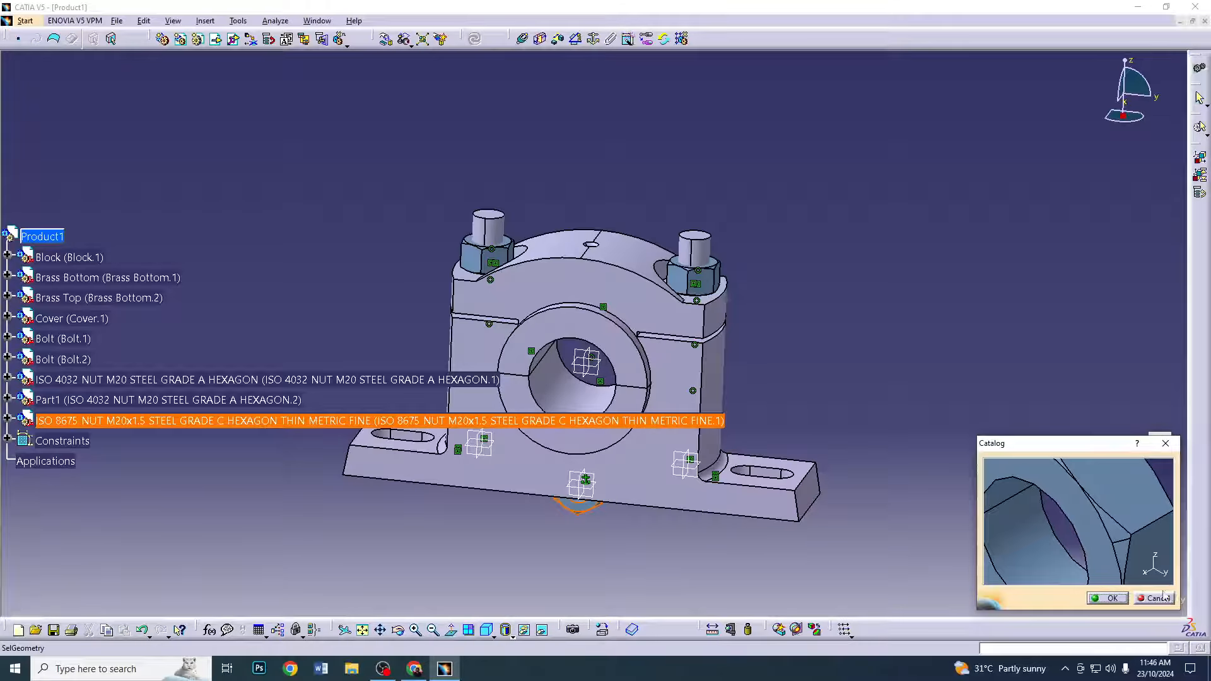
pyautogui.click(1108, 598)
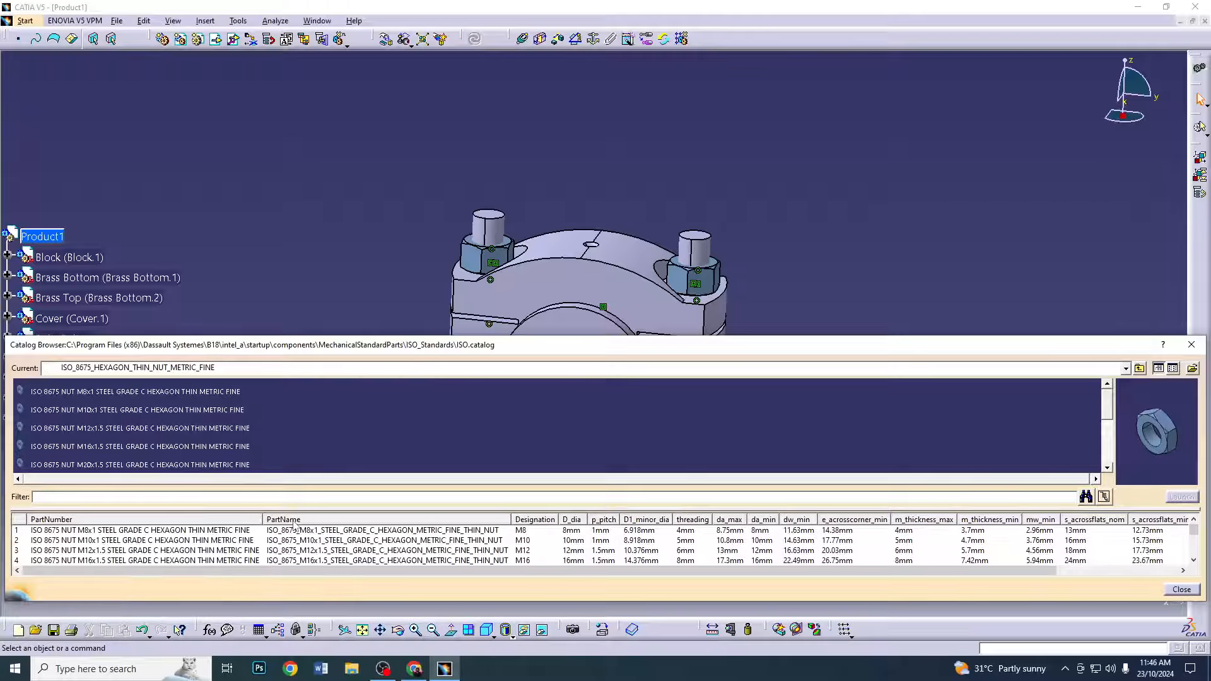
# Insert two ISO 8675 M20x1.5 grade C hexagon thin nuts from the catalog into the product and close the catalog browser
pyautogui.scroll(-1, 324, 549)
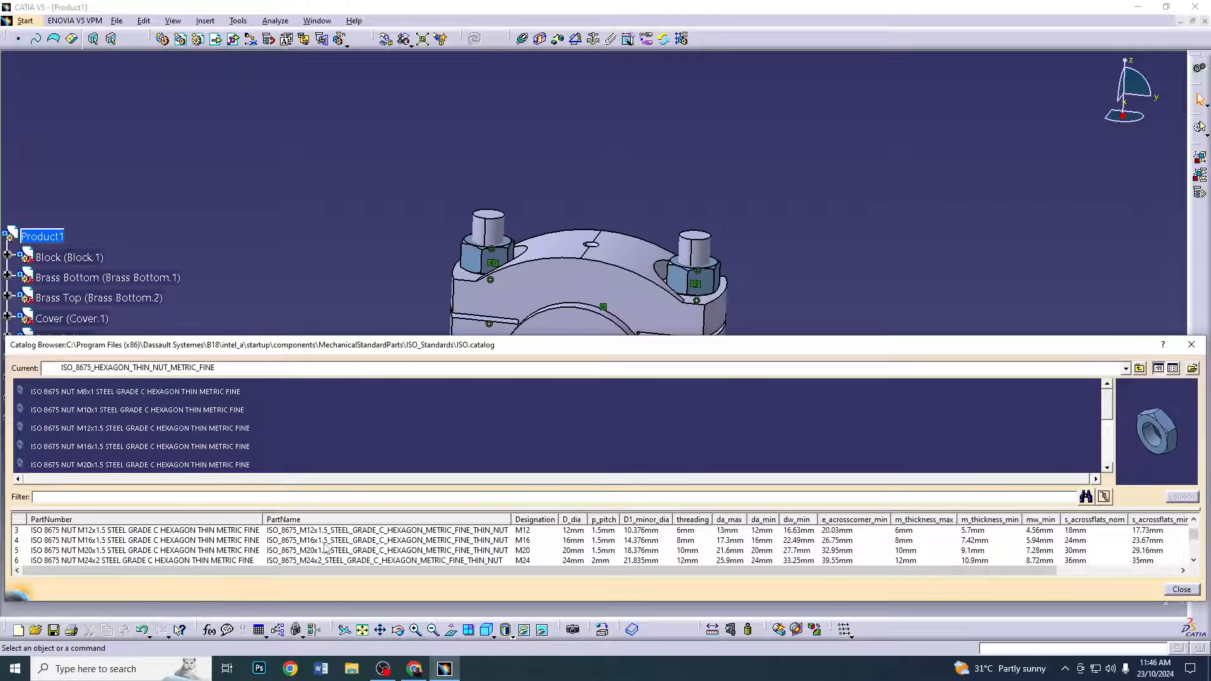
pyautogui.click(572, 551)
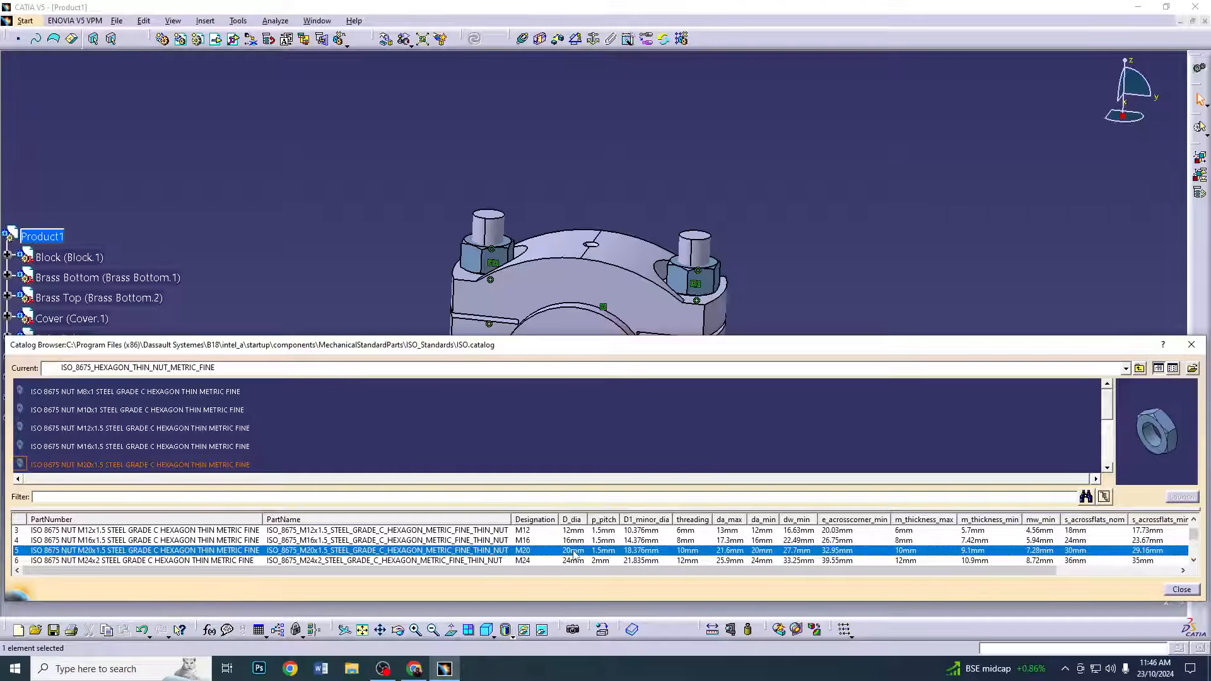
pyautogui.doubleClick(574, 552)
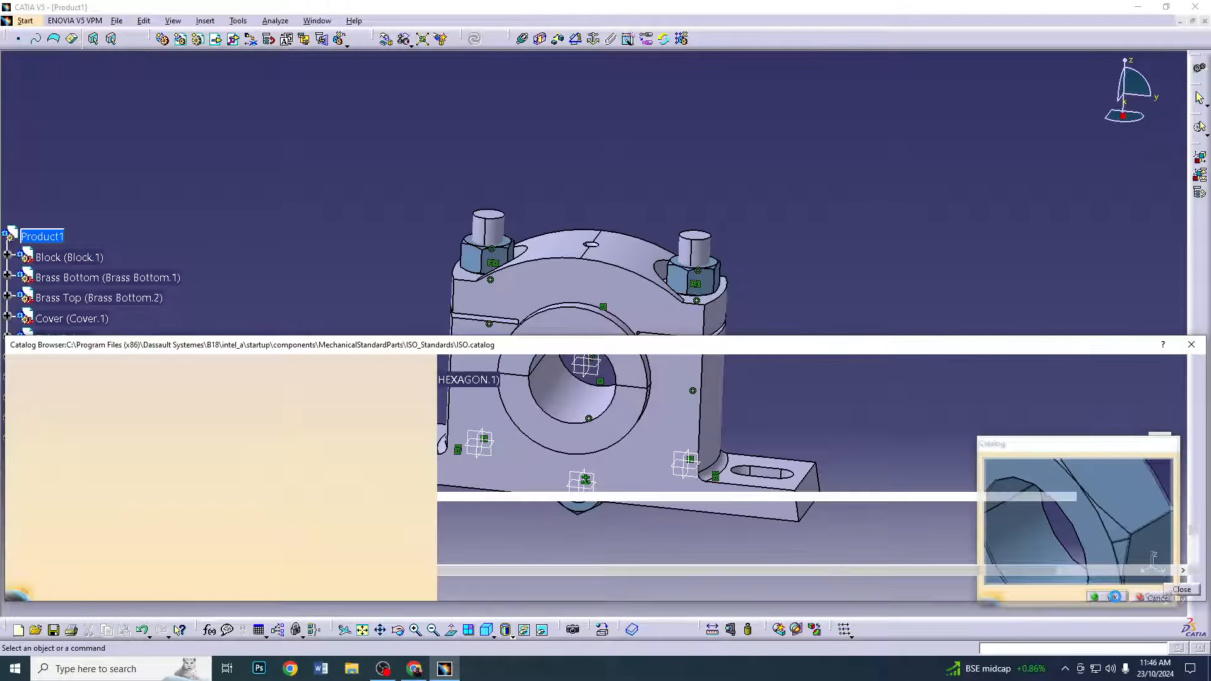
pyautogui.scroll(-1, 512, 558)
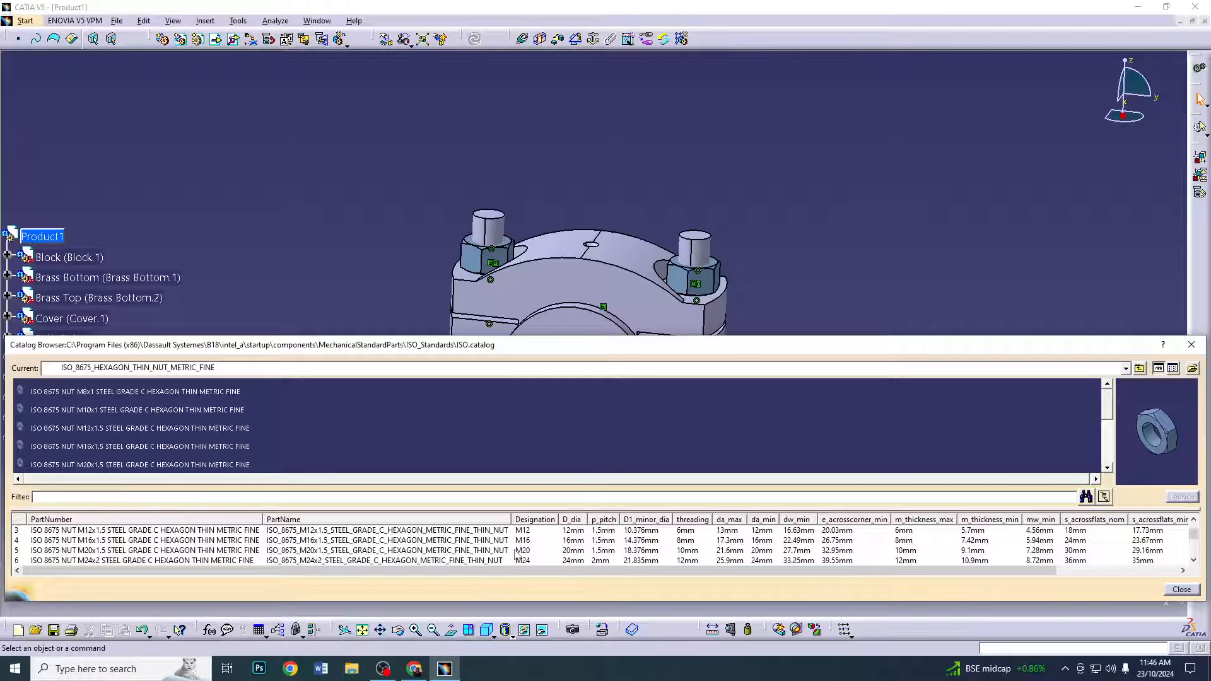
pyautogui.doubleClick(515, 554)
pyautogui.click(1094, 598)
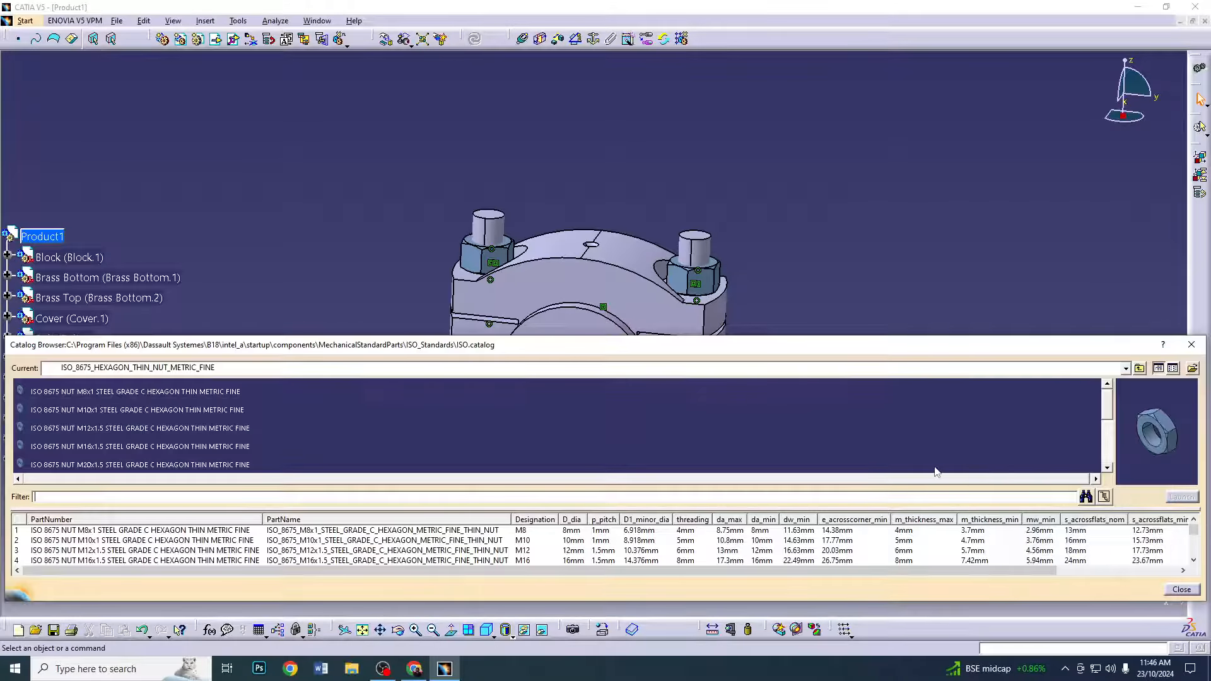
pyautogui.click(1190, 345)
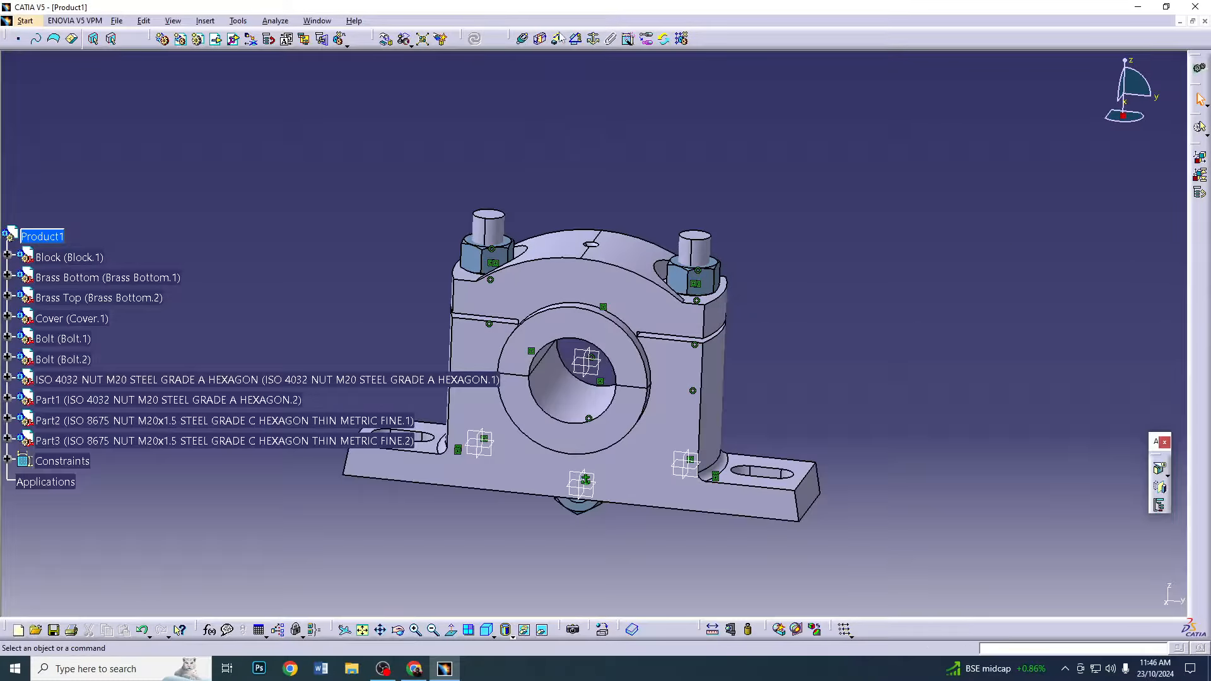
# Move the two thin nuts apart along the Y axis and raise them along the Z axis to stand above opposite sides of the Cover
pyautogui.click(386, 38)
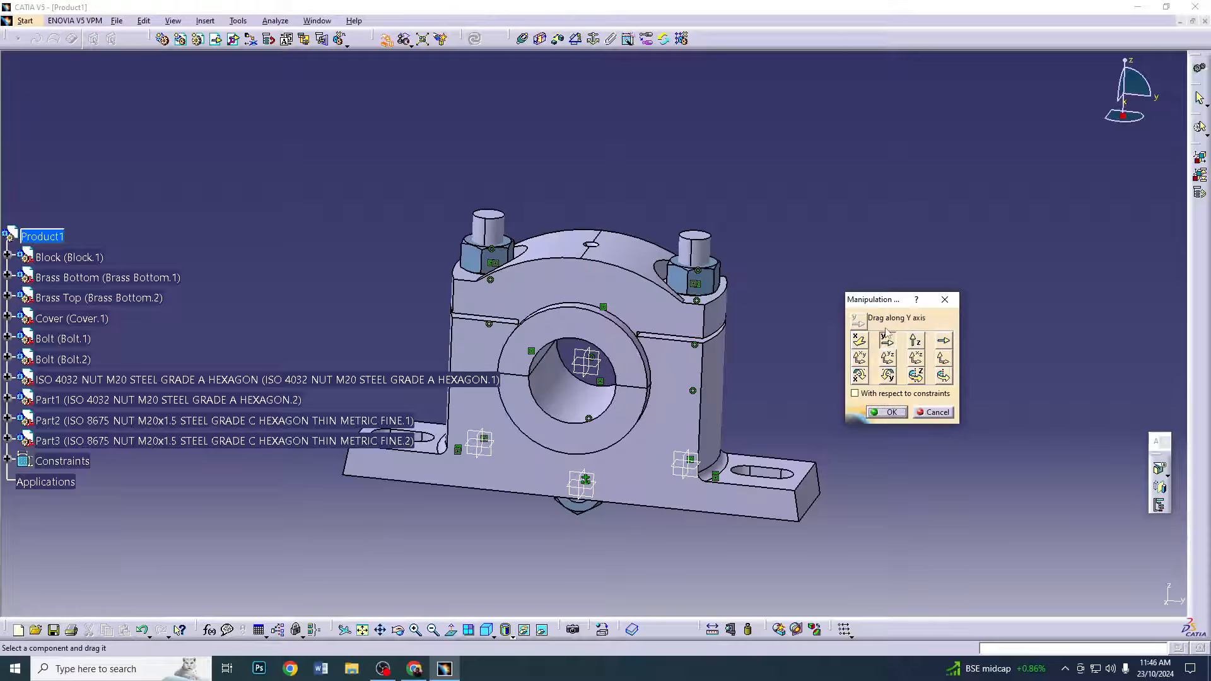
pyautogui.moveTo(579, 507); pyautogui.dragTo(723, 534)
pyautogui.moveTo(578, 508); pyautogui.dragTo(417, 185)
pyautogui.click(916, 340)
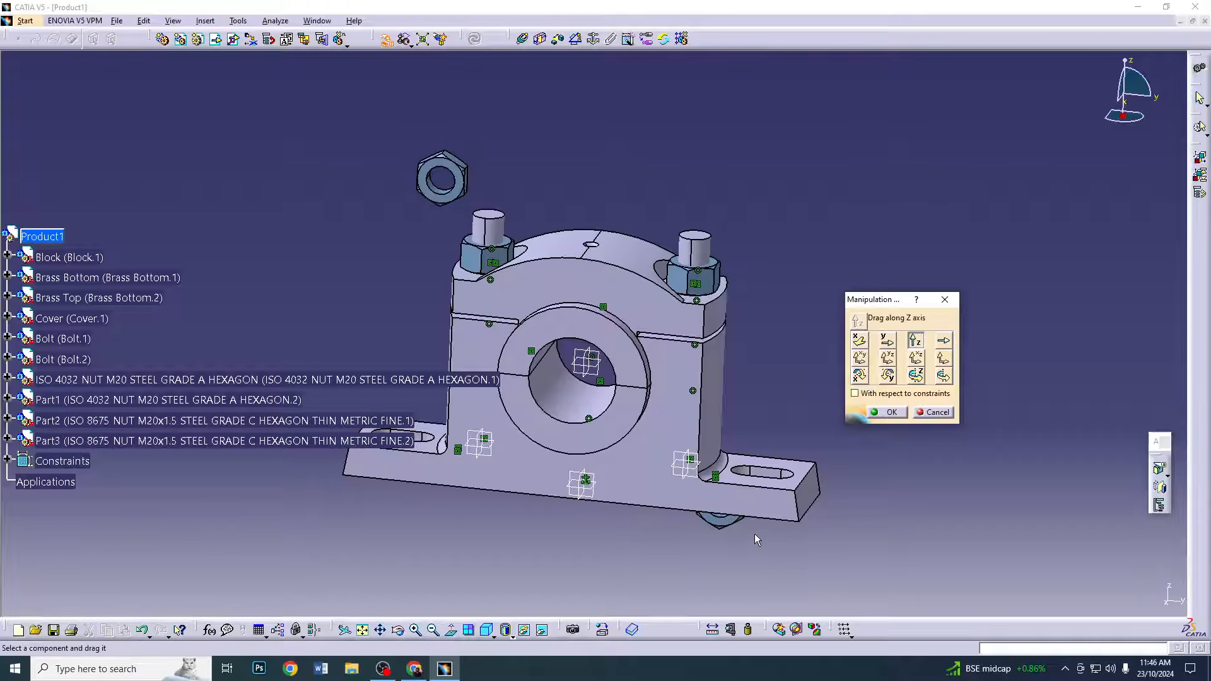
pyautogui.moveTo(742, 527); pyautogui.dragTo(742, 183)
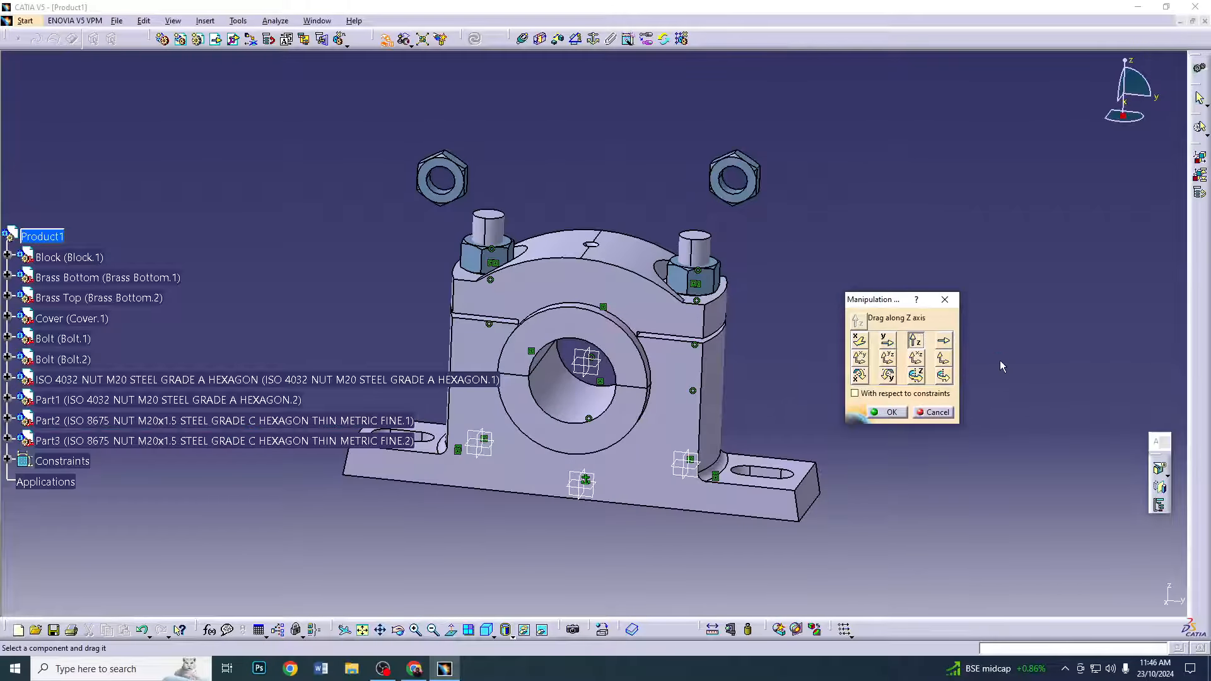
pyautogui.click(887, 413)
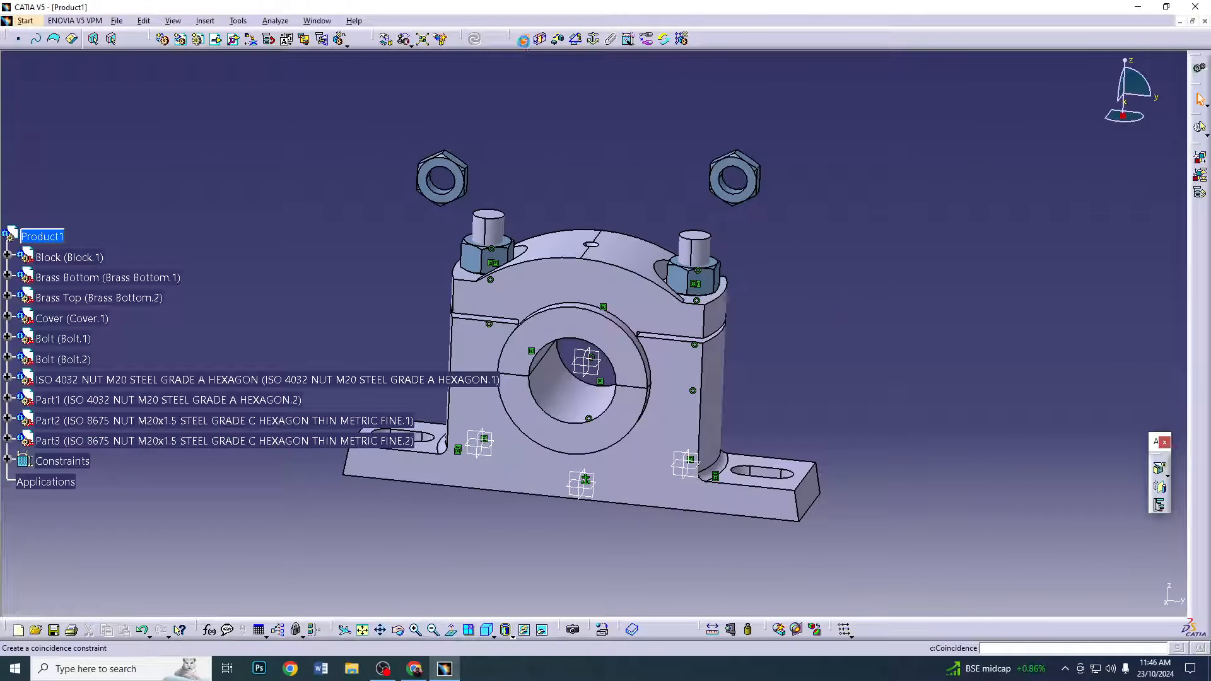
# Make each thin nut's axis coincident with the axis of the bolt on its side
pyautogui.click(522, 40)
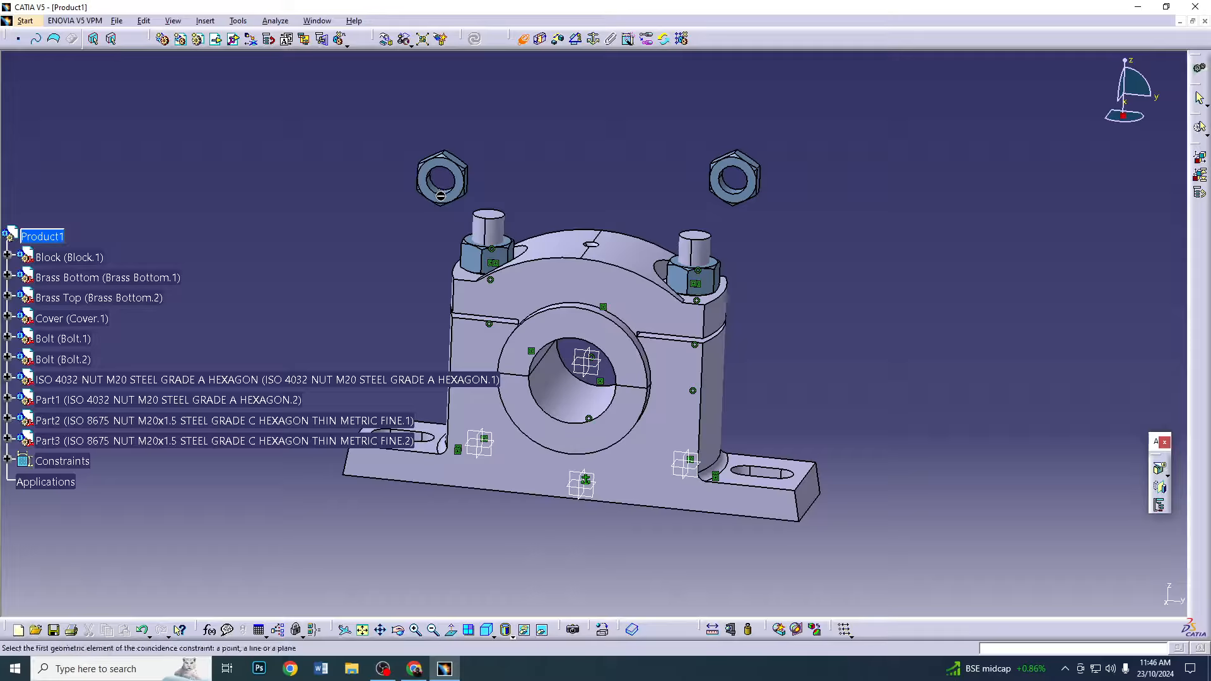
pyautogui.moveTo(576, 170); pyautogui.dragTo(442, 215, button='middle')
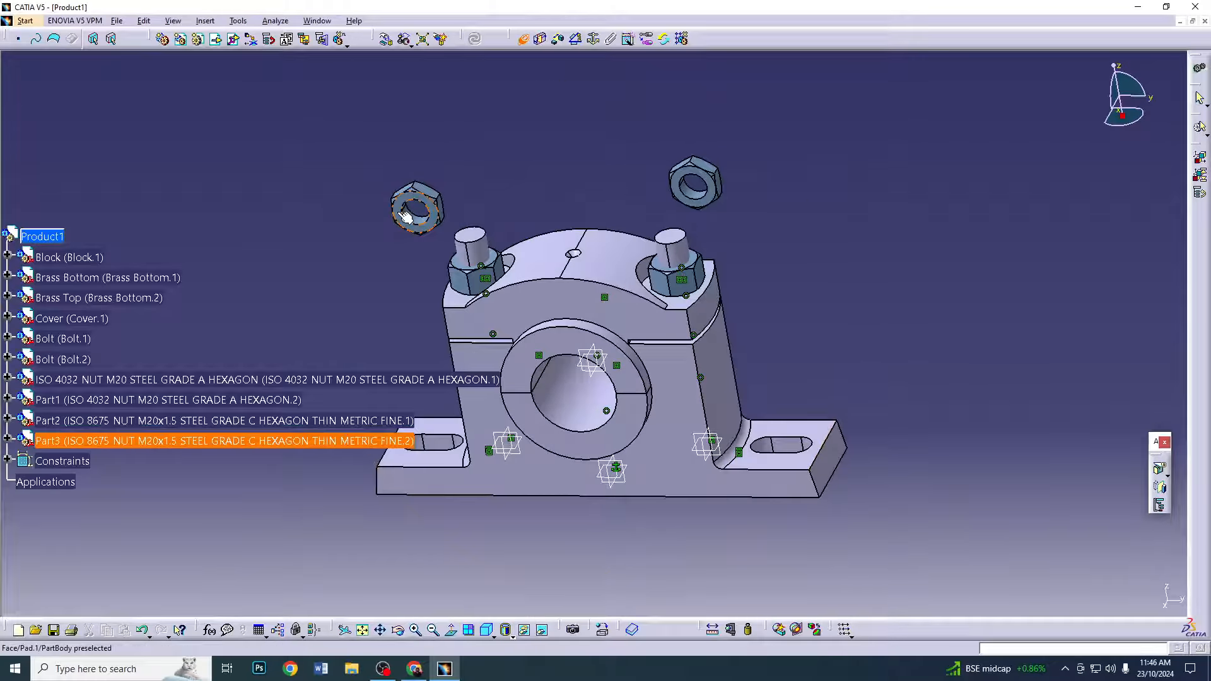
pyautogui.click(420, 224)
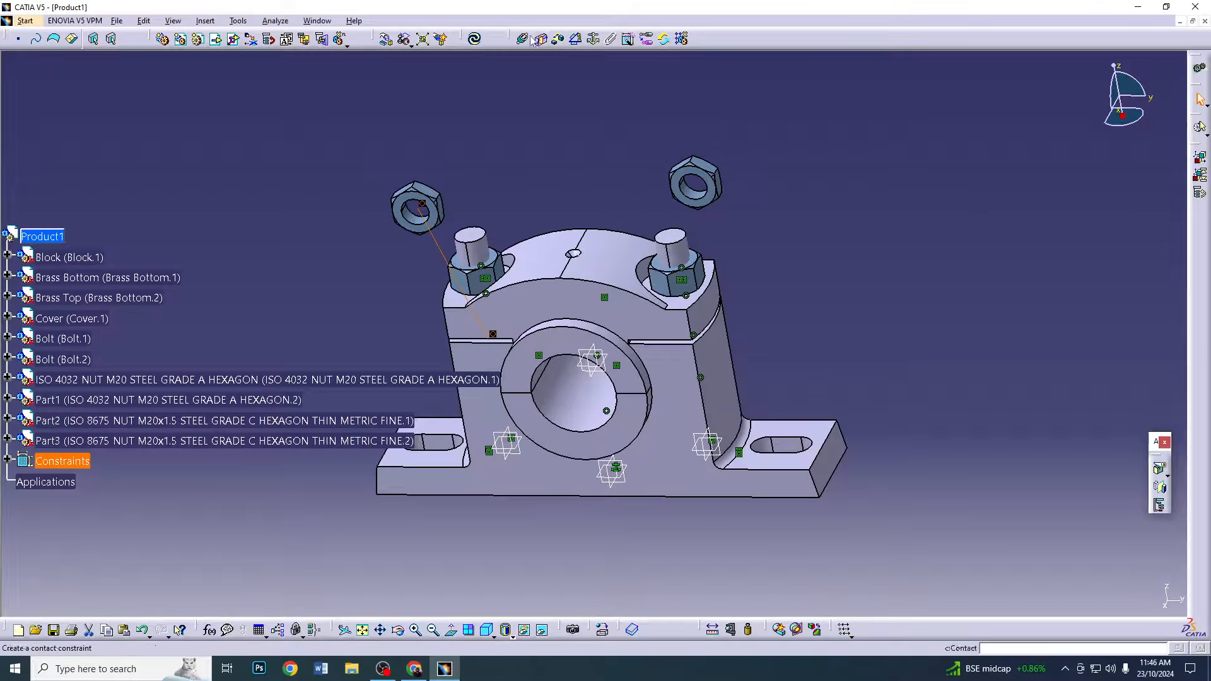
pyautogui.click(690, 188)
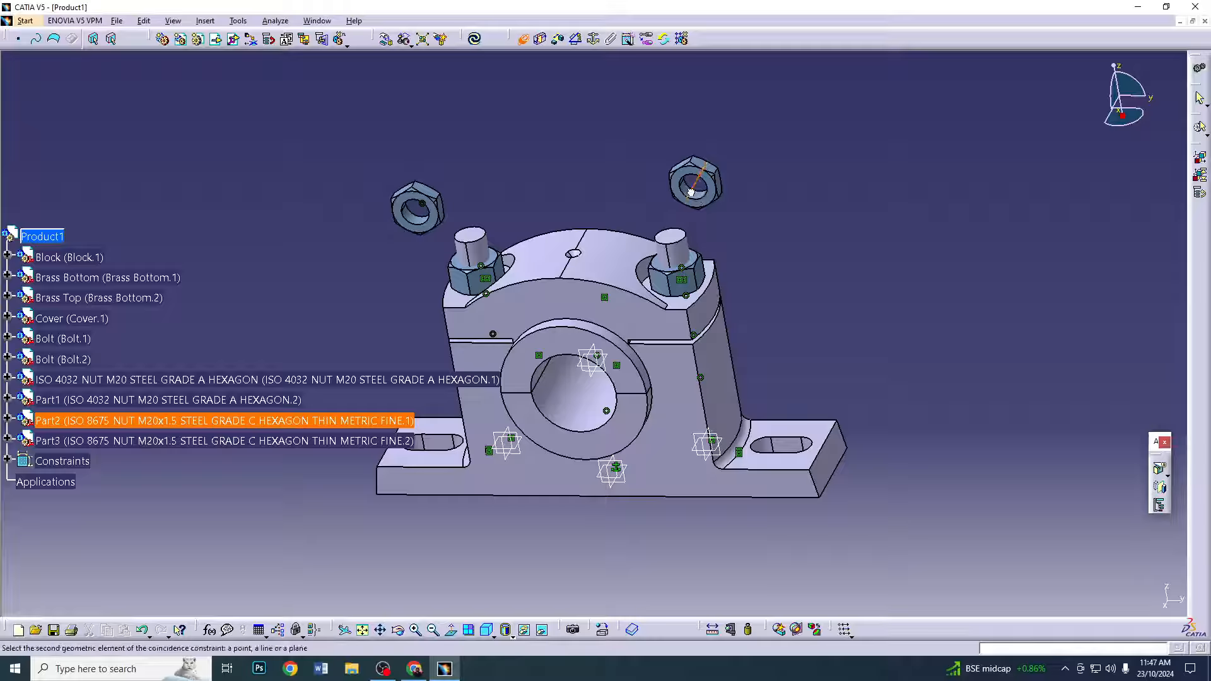
pyautogui.click(681, 271)
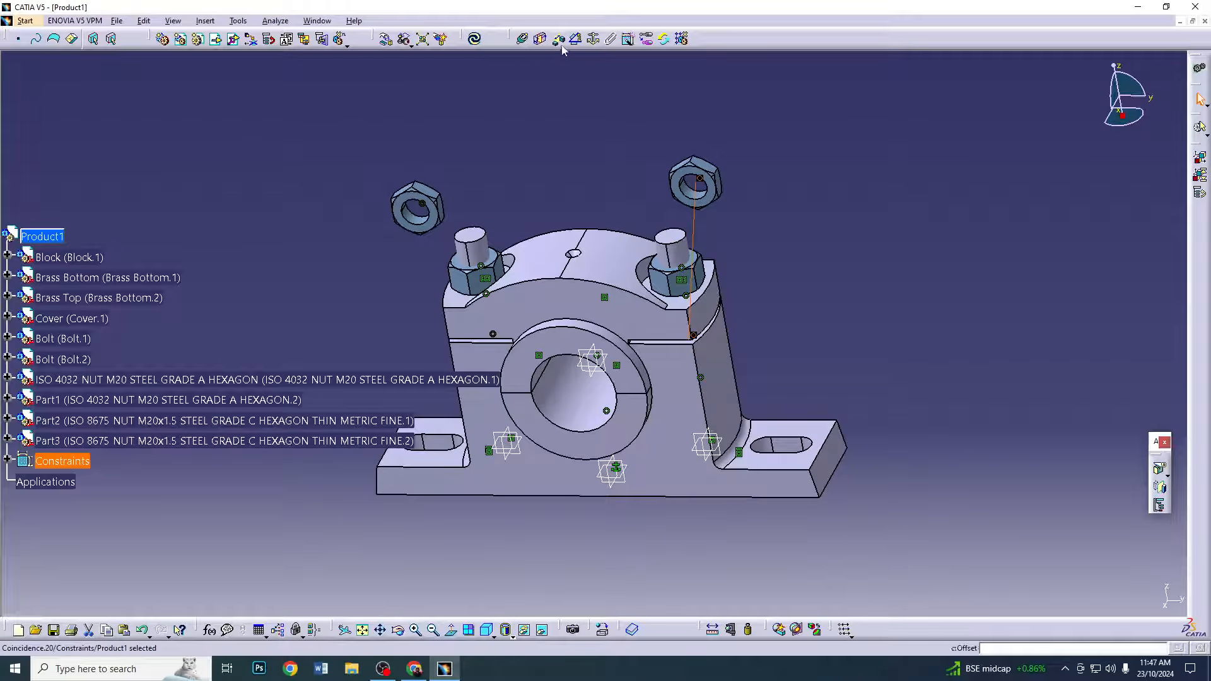
# Add contact between each thin nut's end face and the upper face of the M20 nut on the same bolt, and update the assembly
pyautogui.click(541, 38)
pyautogui.click(427, 231)
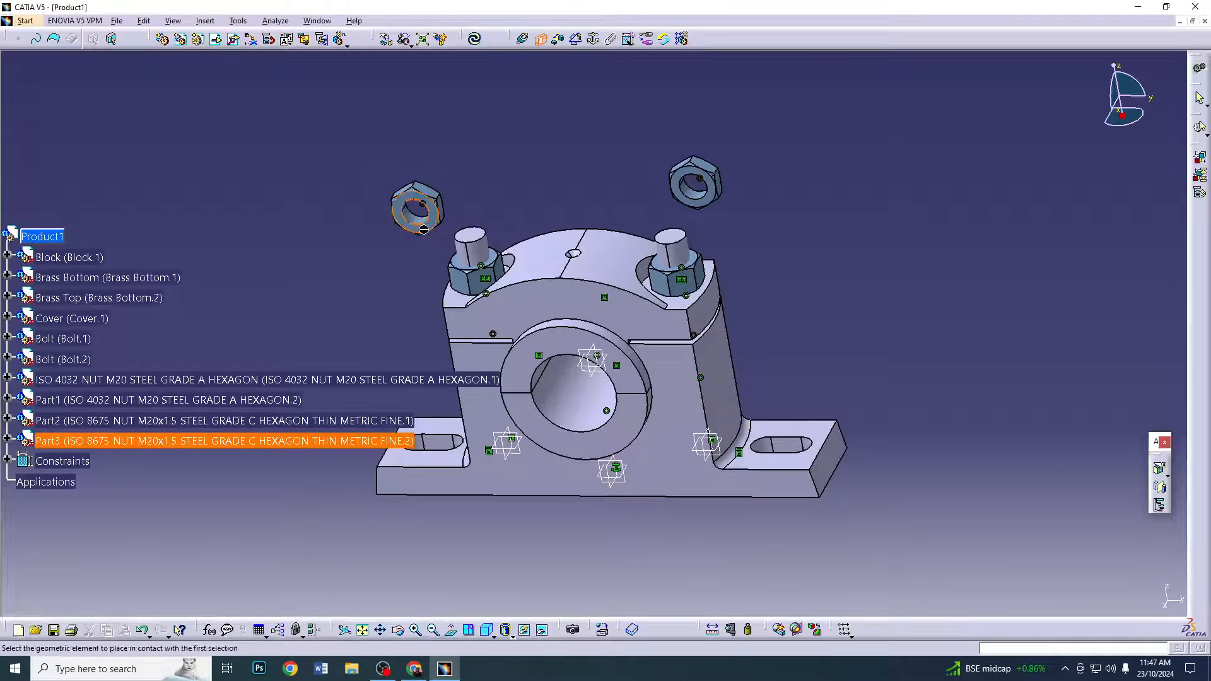
pyautogui.click(467, 267)
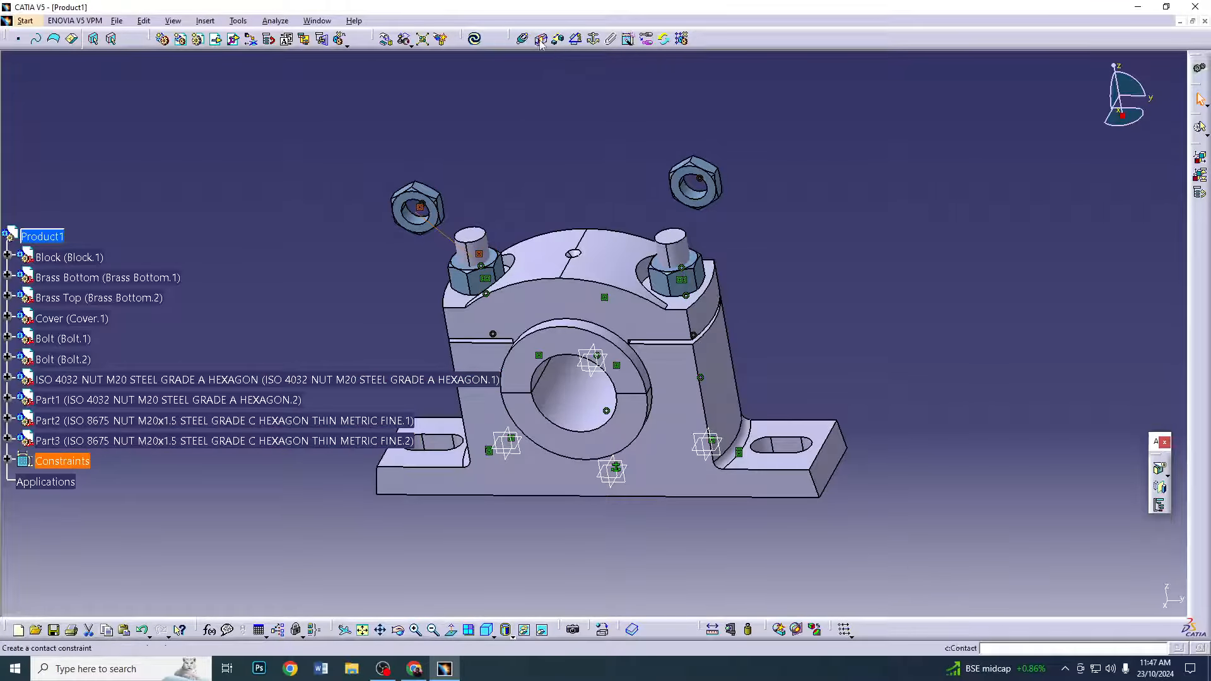
pyautogui.click(717, 200)
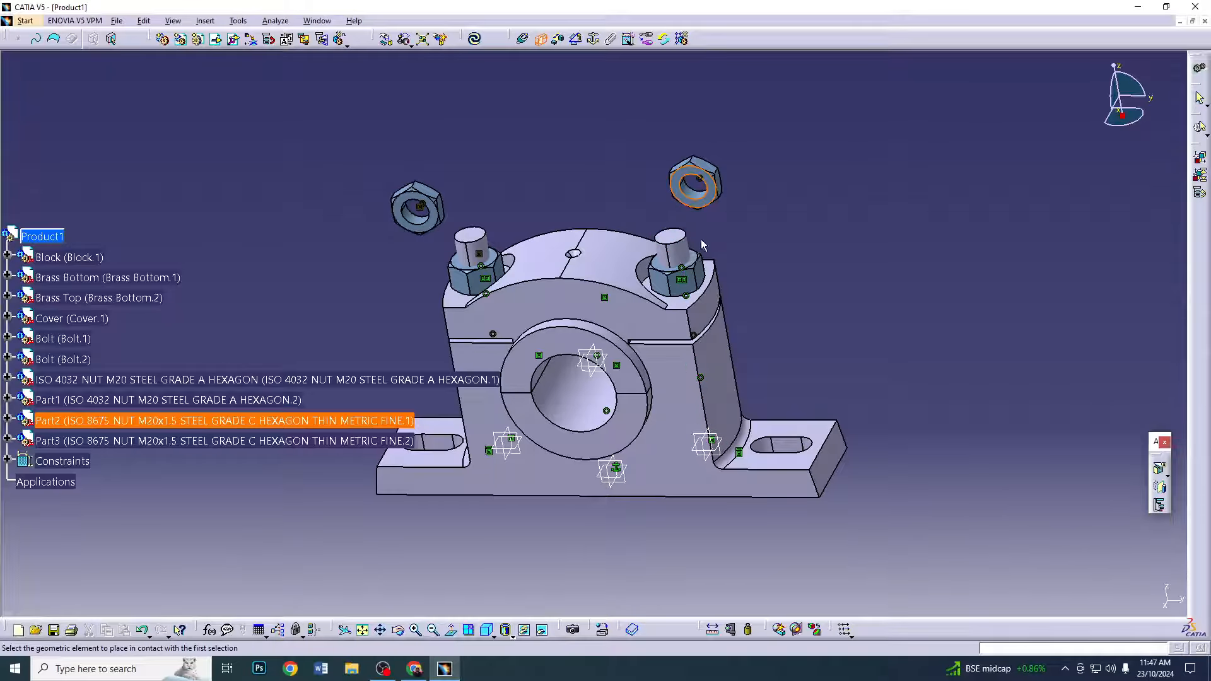
pyautogui.moveTo(702, 240); pyautogui.dragTo(703, 309, button='middle')
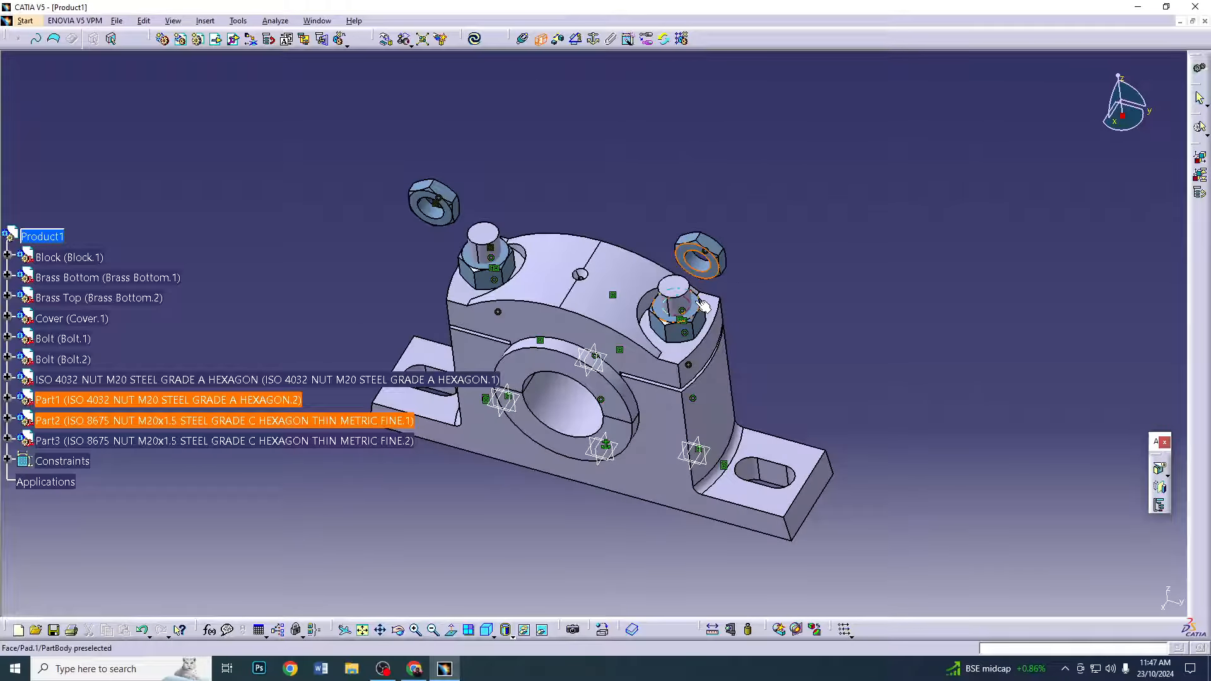
pyautogui.click(704, 305)
pyautogui.click(475, 38)
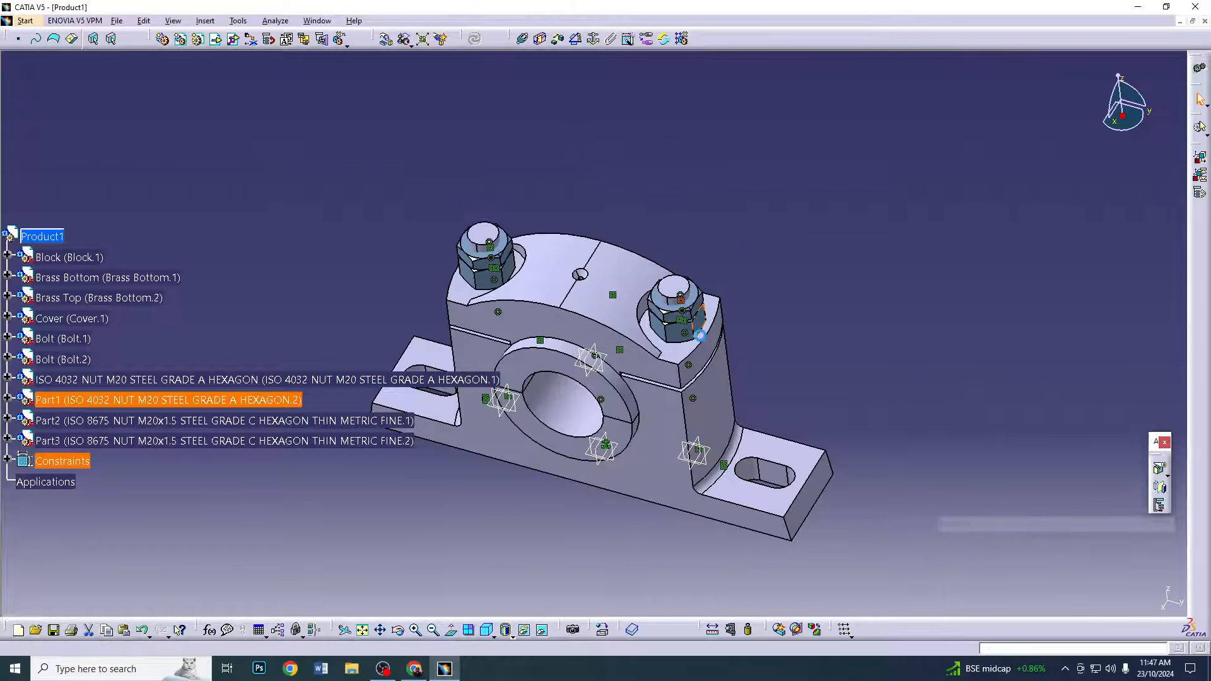
# Explode the whole product in 3D at all levels, inspect the separated parts, and update the assembly to bring them back together
pyautogui.moveTo(502, 486); pyautogui.dragTo(106, 278, button='middle')
pyautogui.scroll(-5, 141, 304)
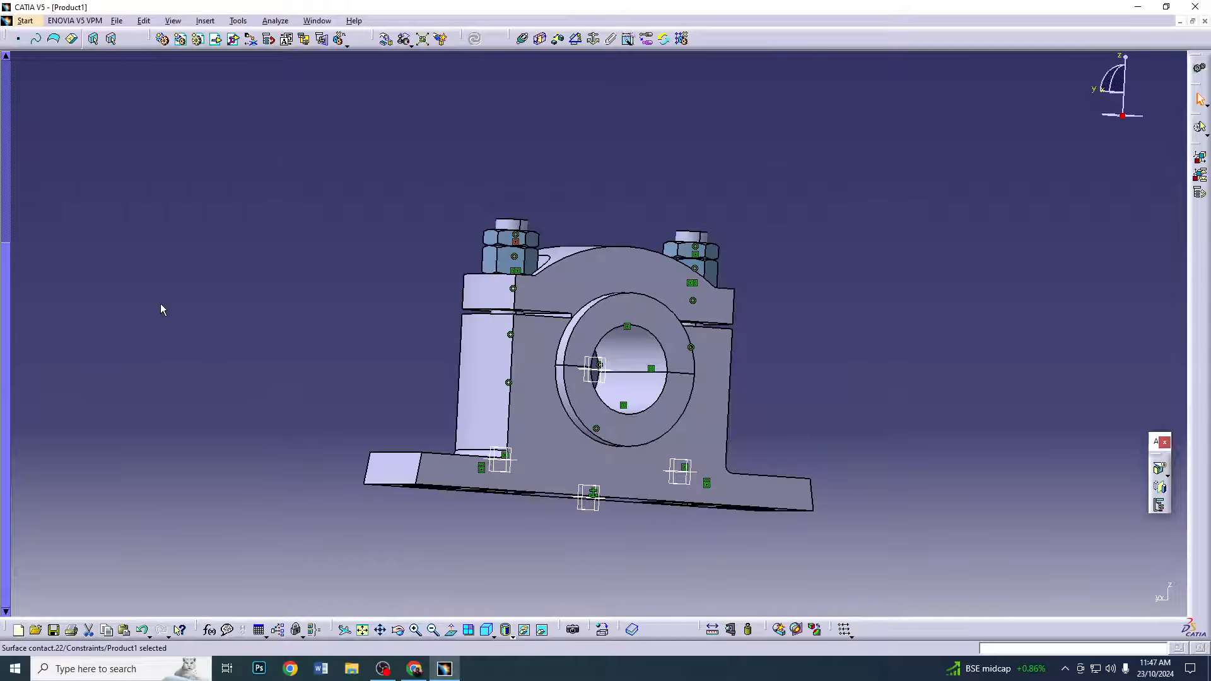
pyautogui.moveTo(757, 338); pyautogui.dragTo(725, 344, button='middle')
pyautogui.scroll(-3, 313, 321)
pyautogui.click(423, 39)
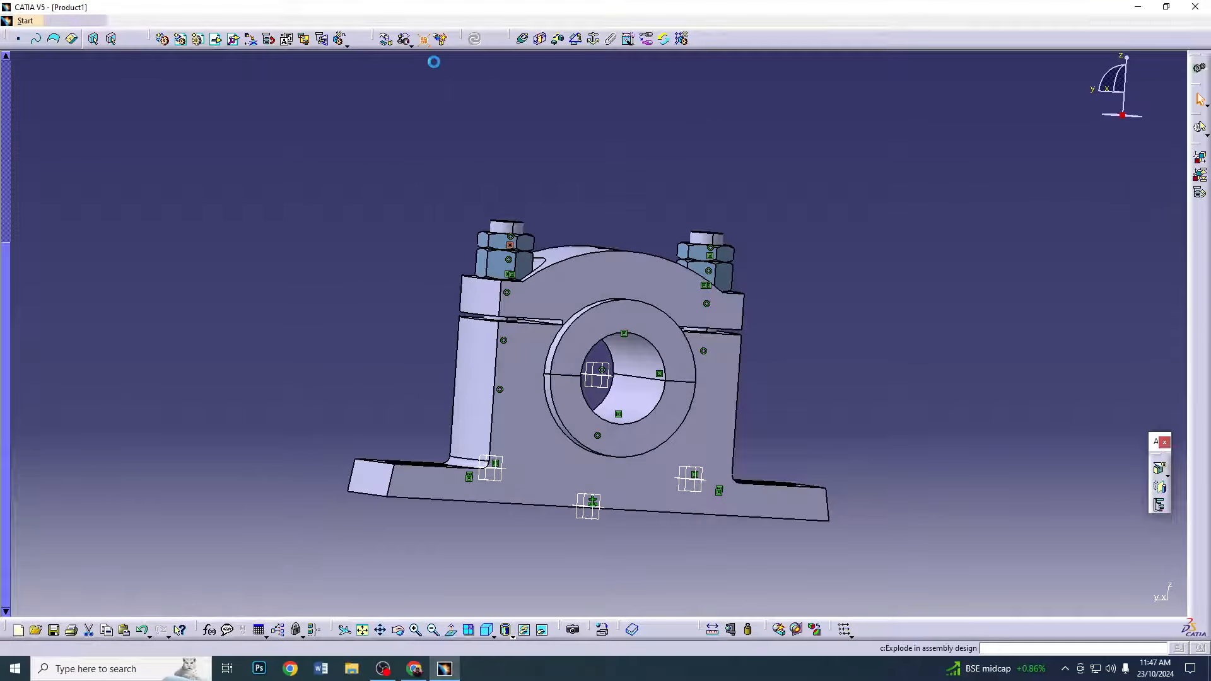
pyautogui.click(1065, 598)
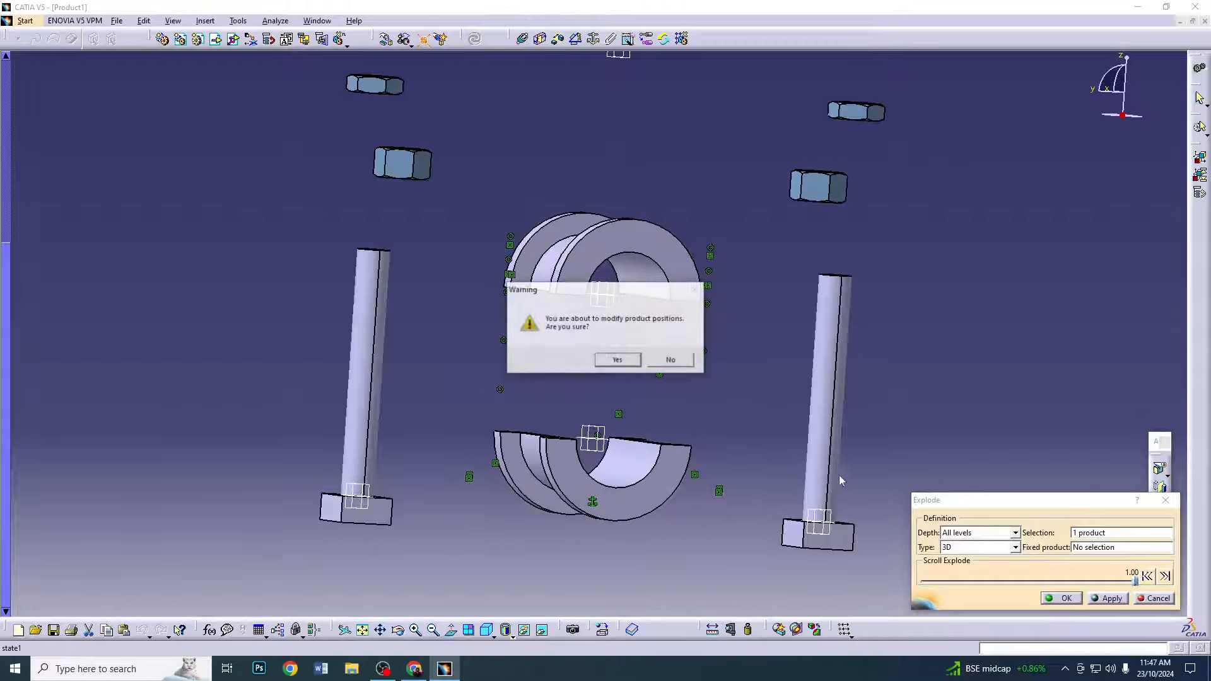
pyautogui.click(610, 359)
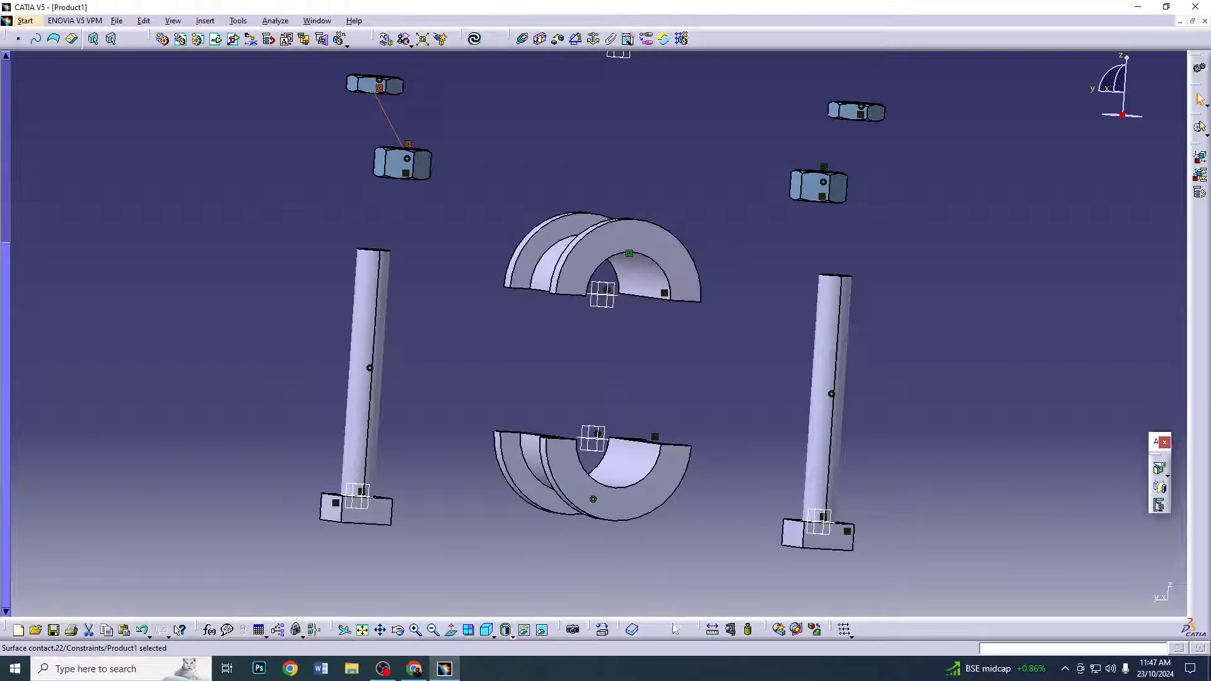
pyautogui.click(434, 630)
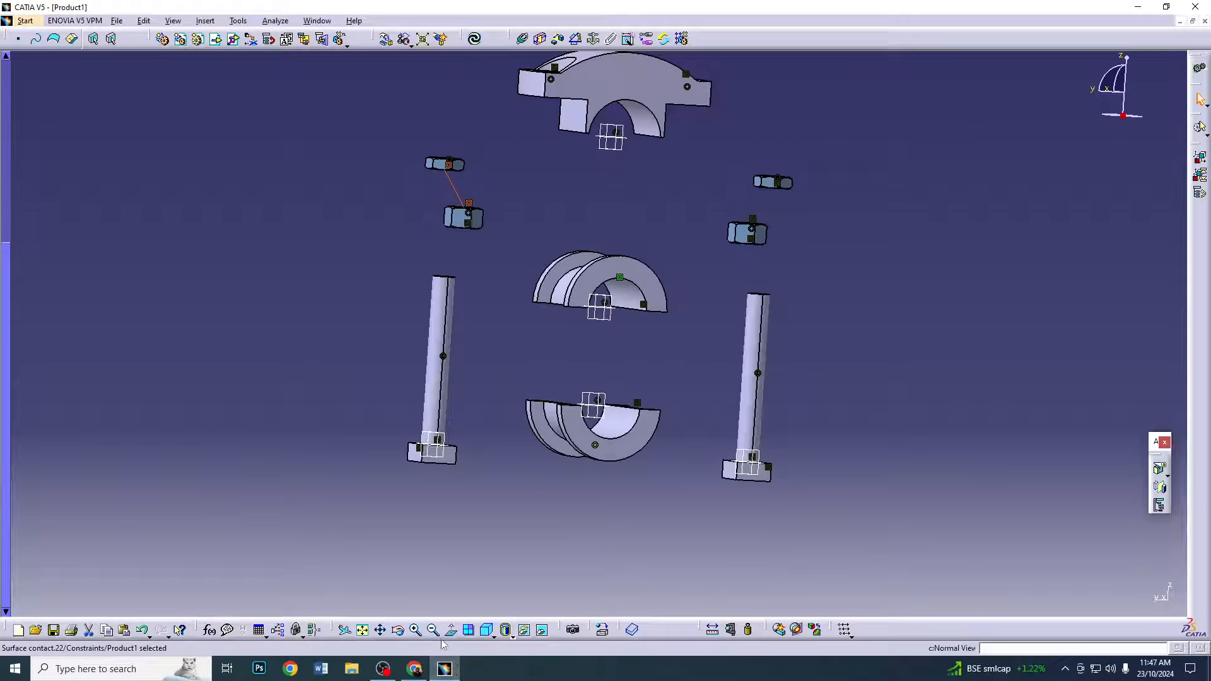
pyautogui.click(433, 629)
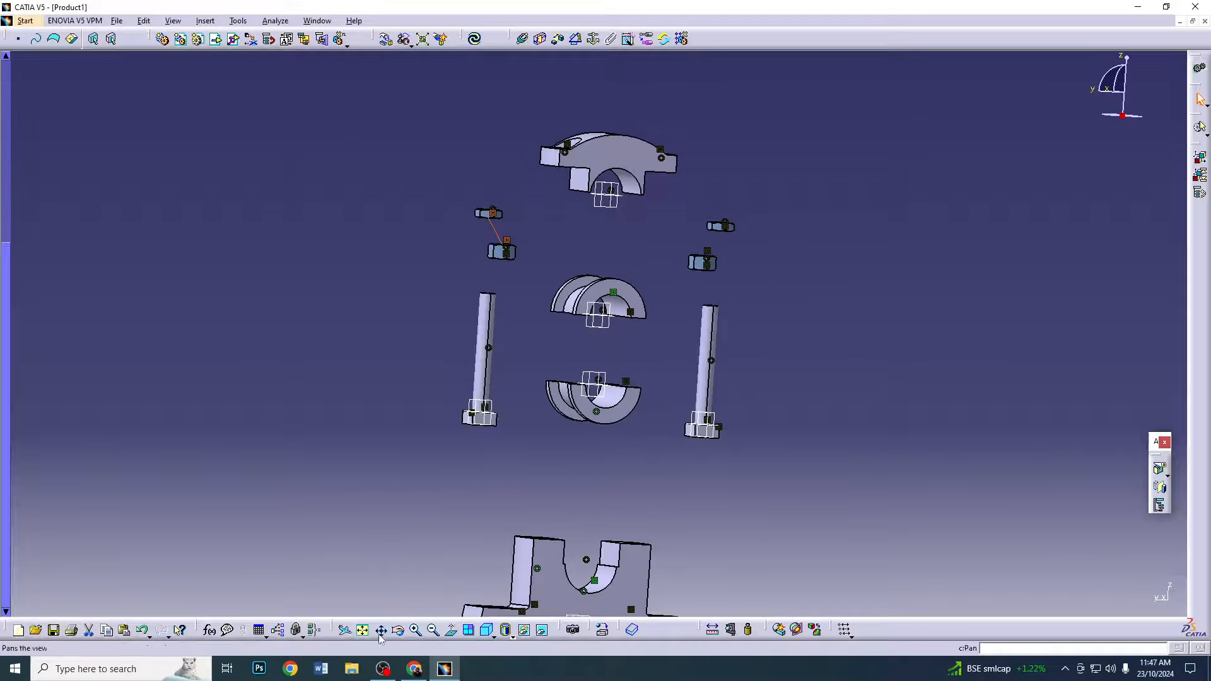
pyautogui.click(474, 39)
pyautogui.moveTo(751, 260); pyautogui.dragTo(613, 474, button='middle')
# Show the assembly in four simultaneous views, enlarge the top, isometric, front and side views, and return to a single view
pyautogui.click(468, 630)
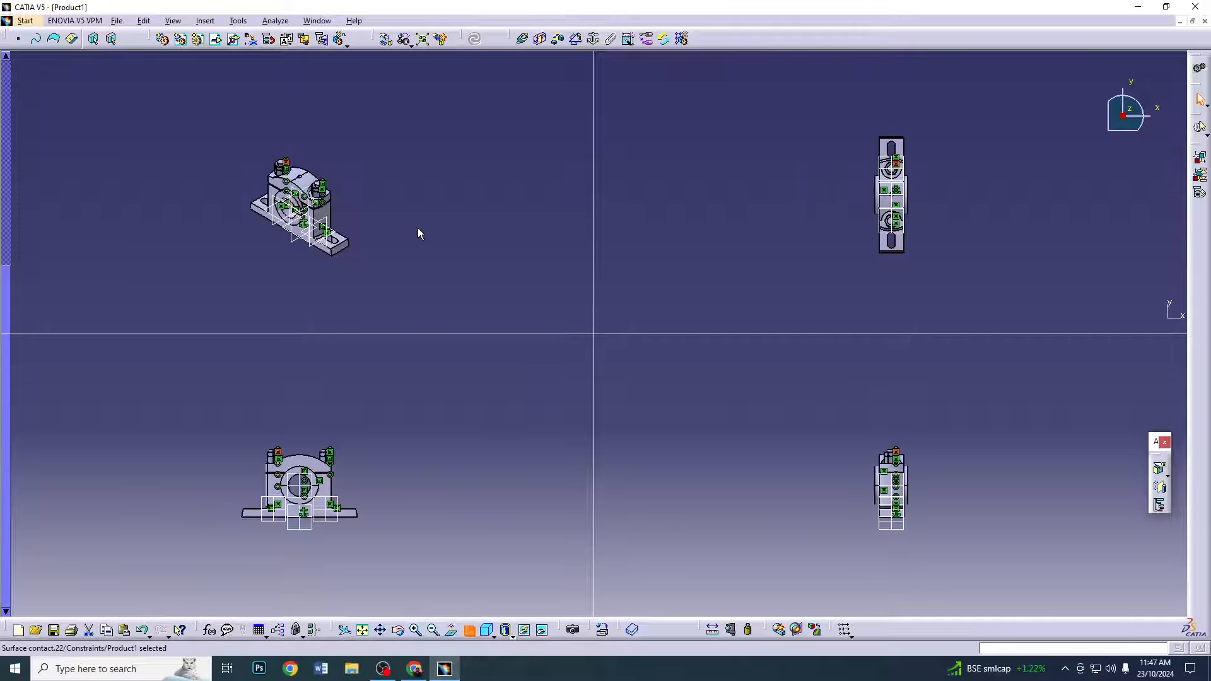
pyautogui.click(416, 630)
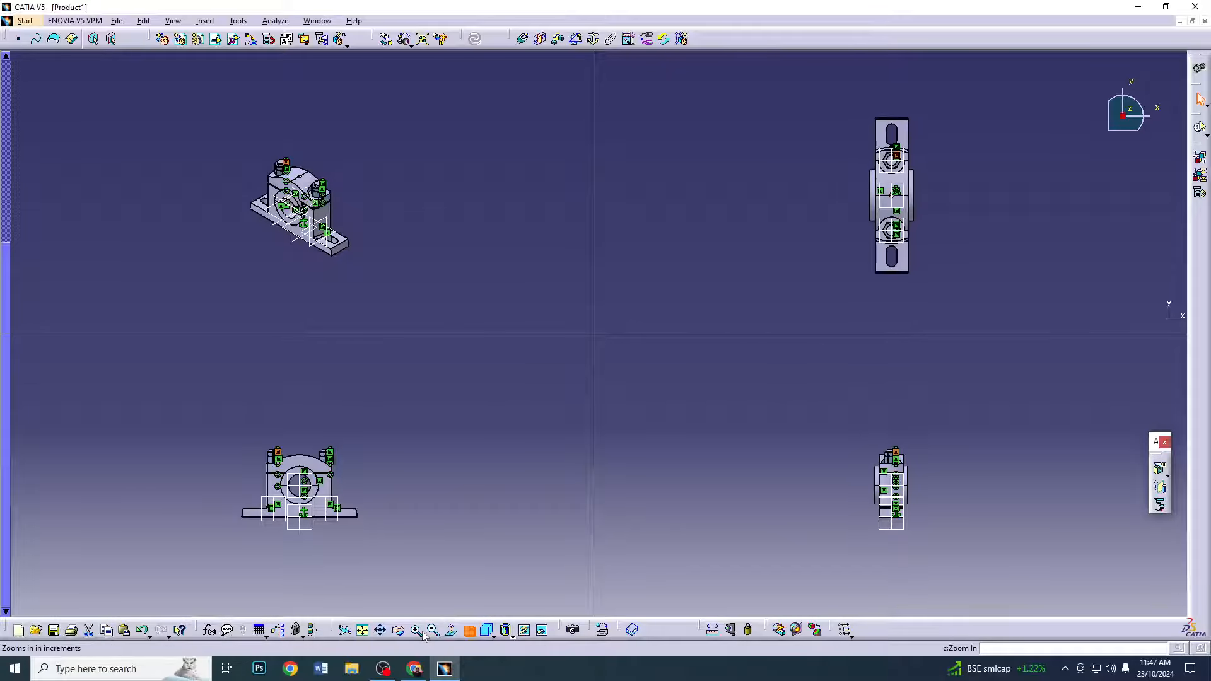
pyautogui.click(369, 296)
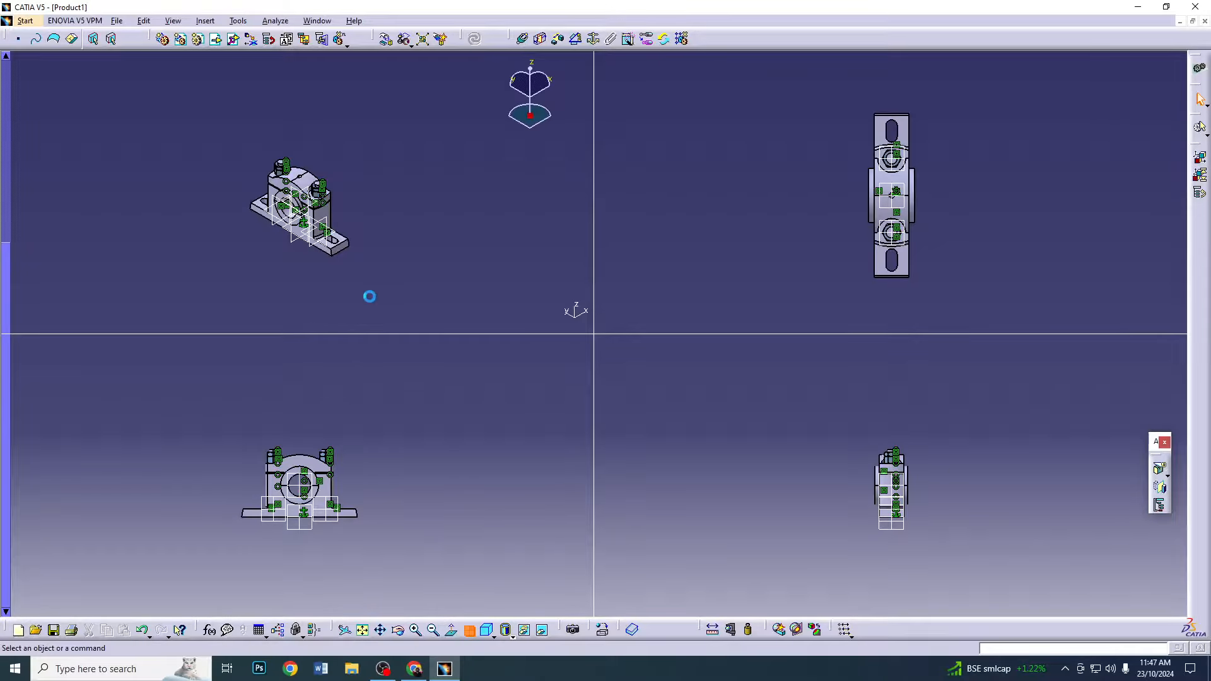
pyautogui.click(416, 630)
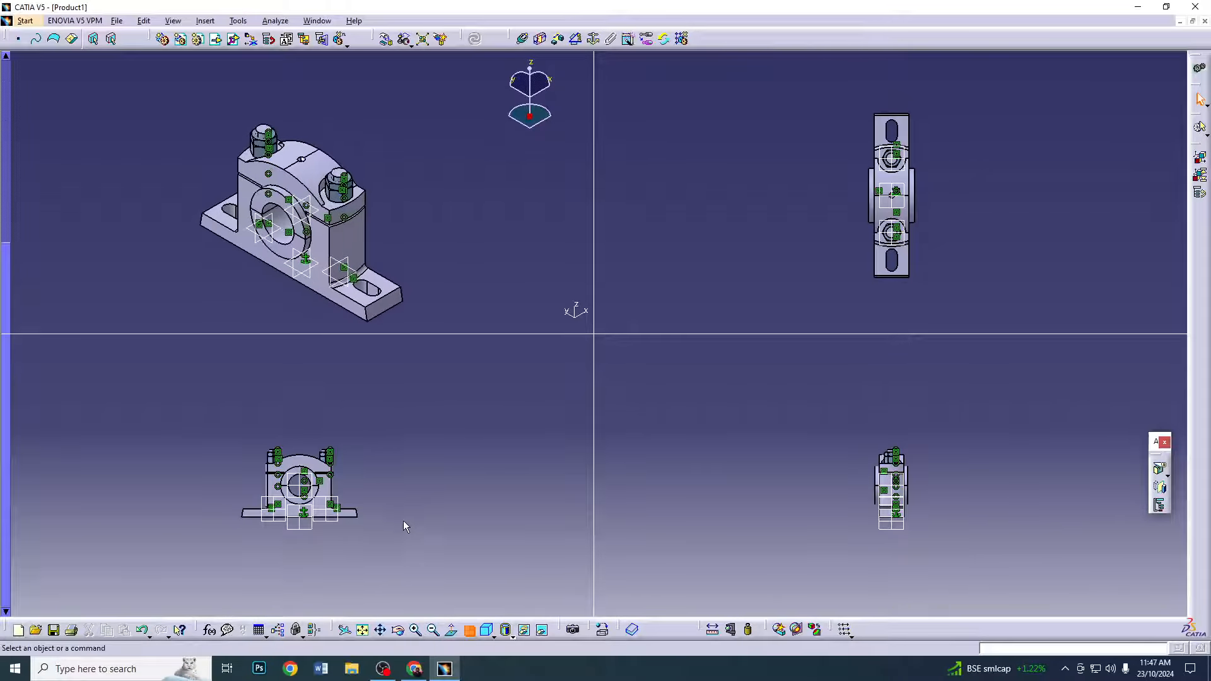
pyautogui.click(421, 569)
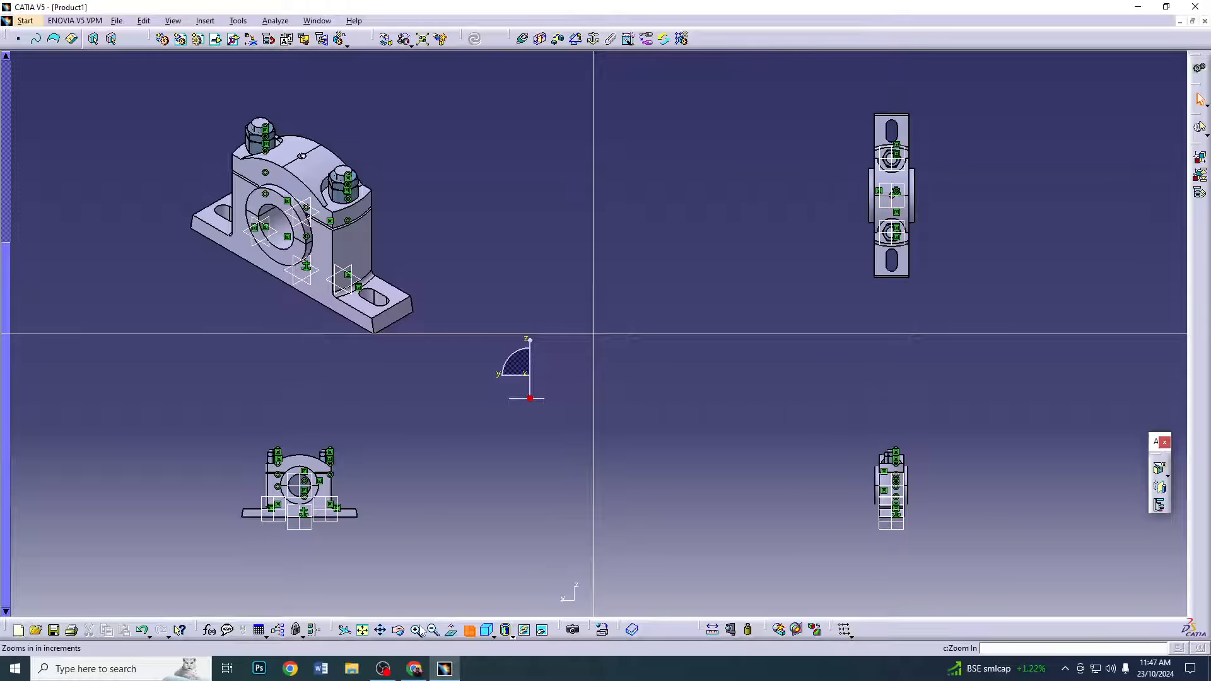
pyautogui.click(418, 629)
pyautogui.click(860, 484)
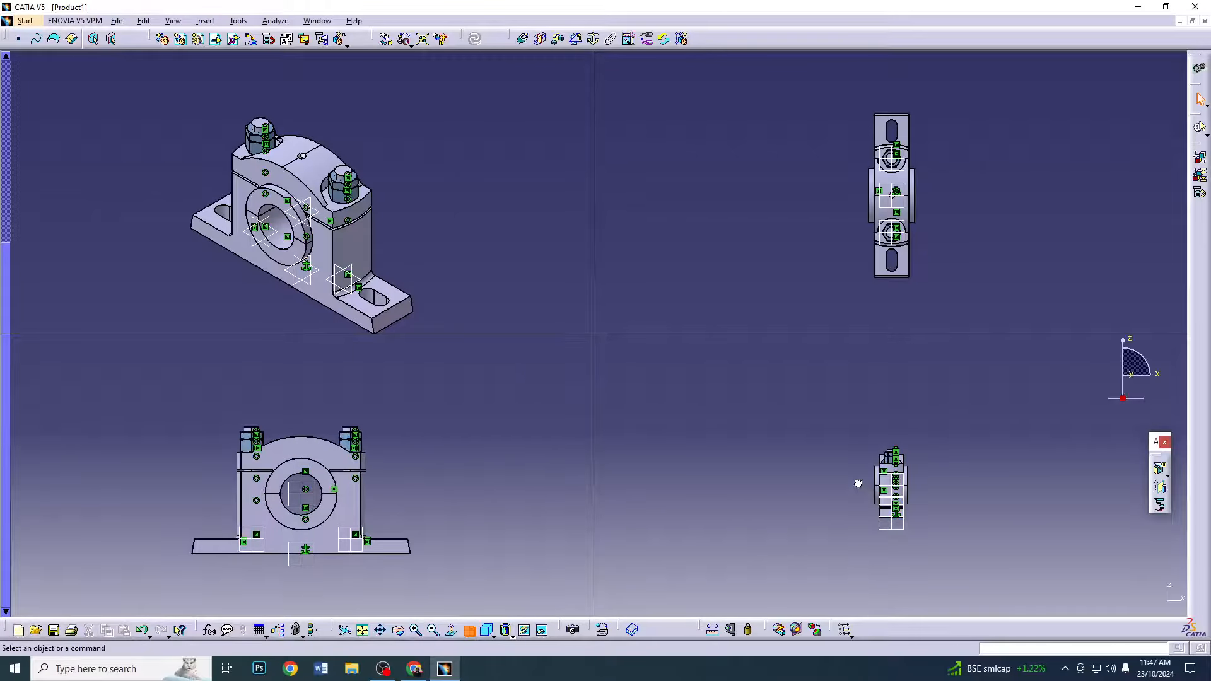
pyautogui.click(416, 630)
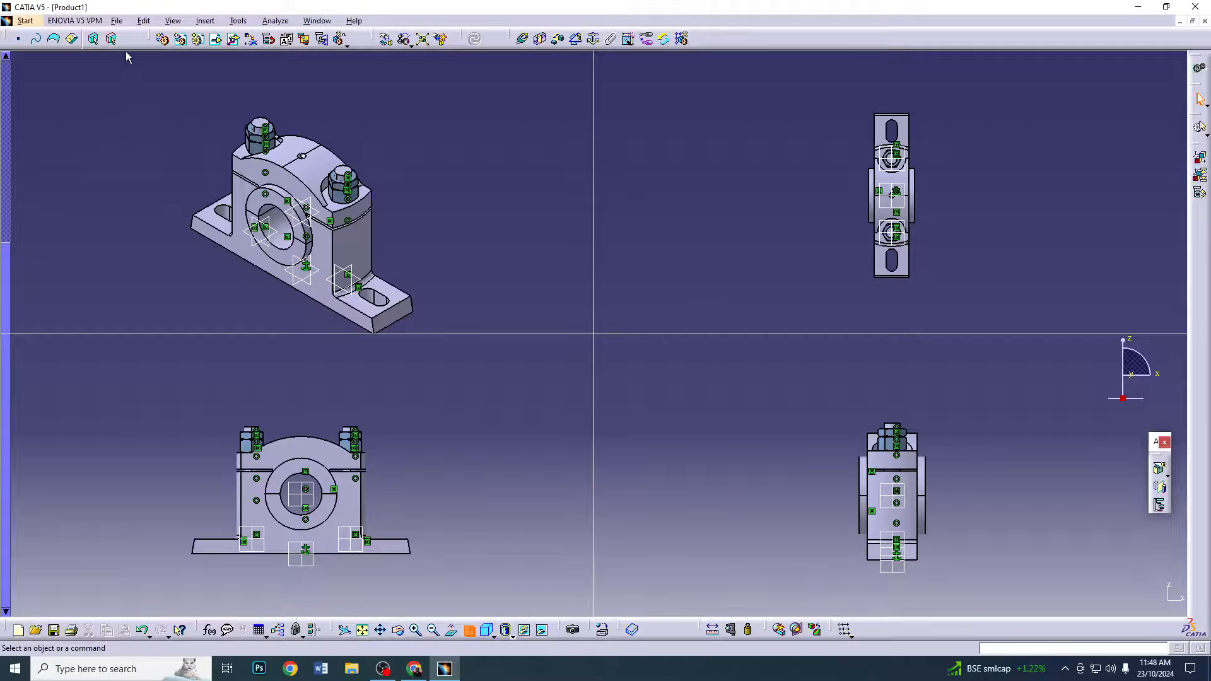
pyautogui.click(469, 629)
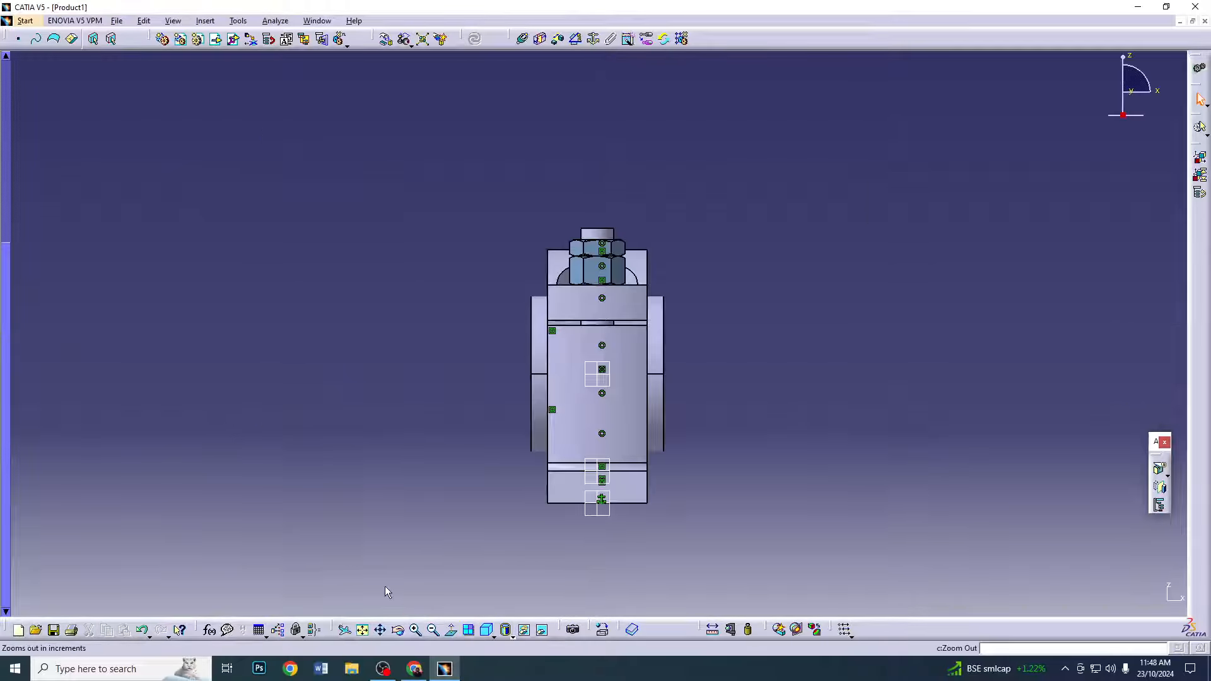
pyautogui.moveTo(486, 363); pyautogui.dragTo(749, 374, button='middle')
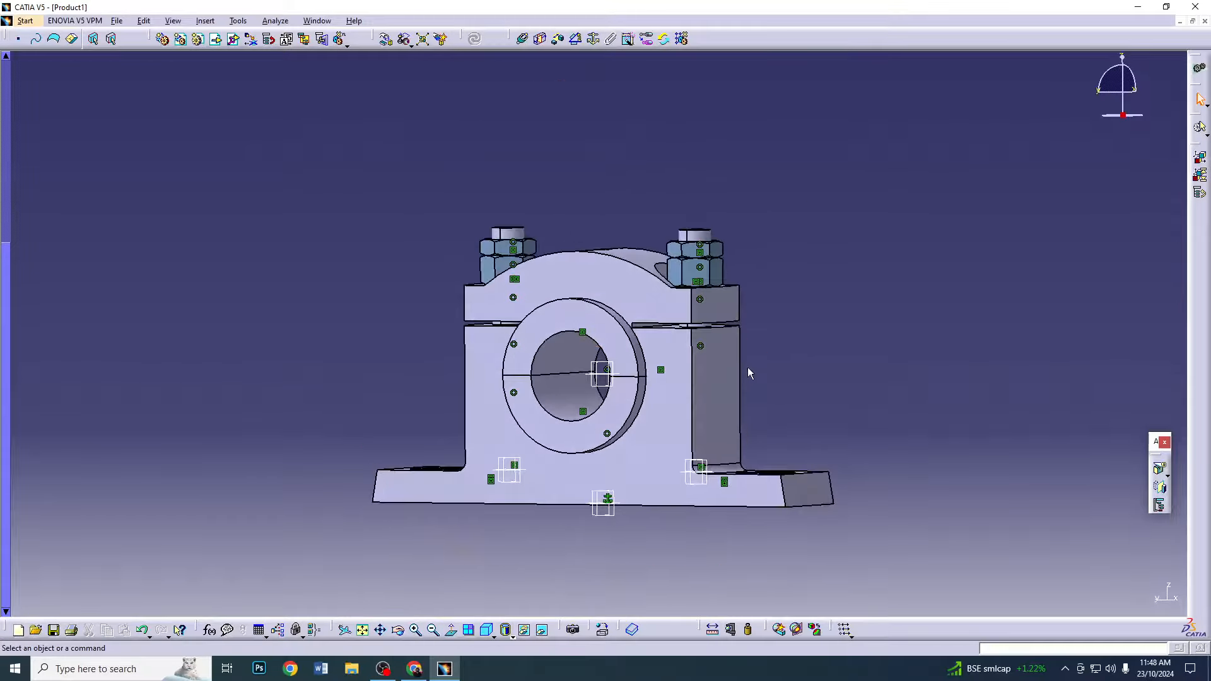
# Save the product as the CATProduct file Plummer Block Assembly in the Plummer Block folder
pyautogui.click(116, 21)
pyautogui.click(177, 117)
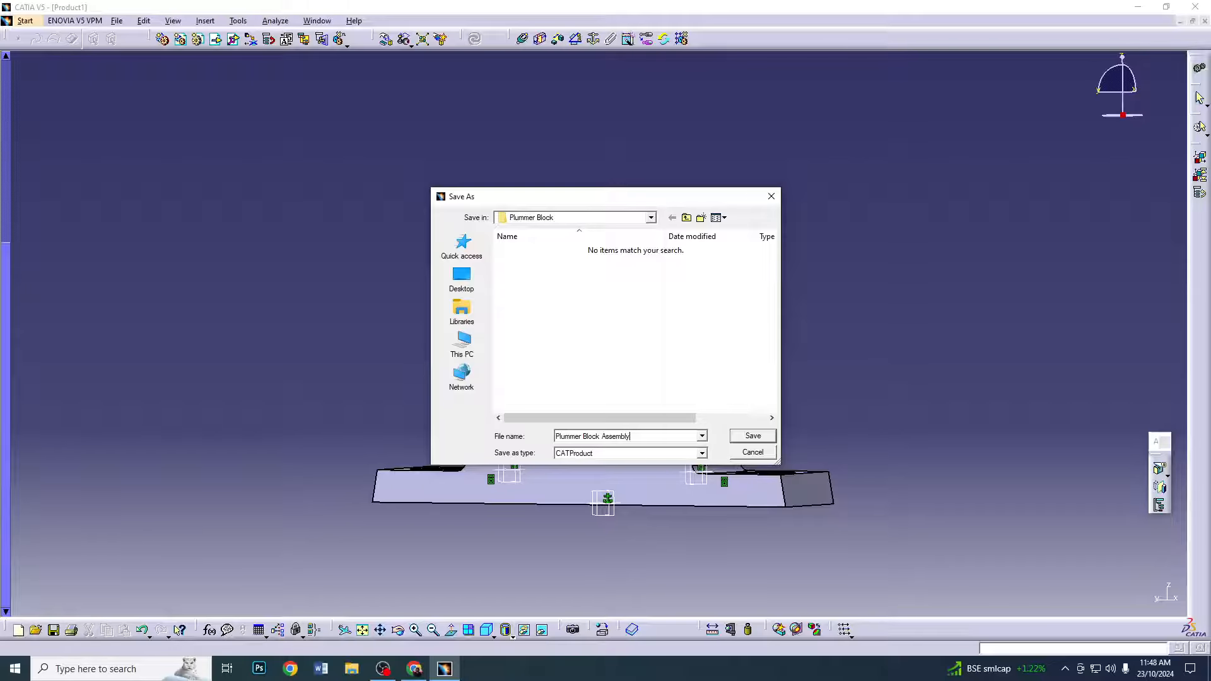
pyautogui.click(754, 437)
pyautogui.click(635, 361)
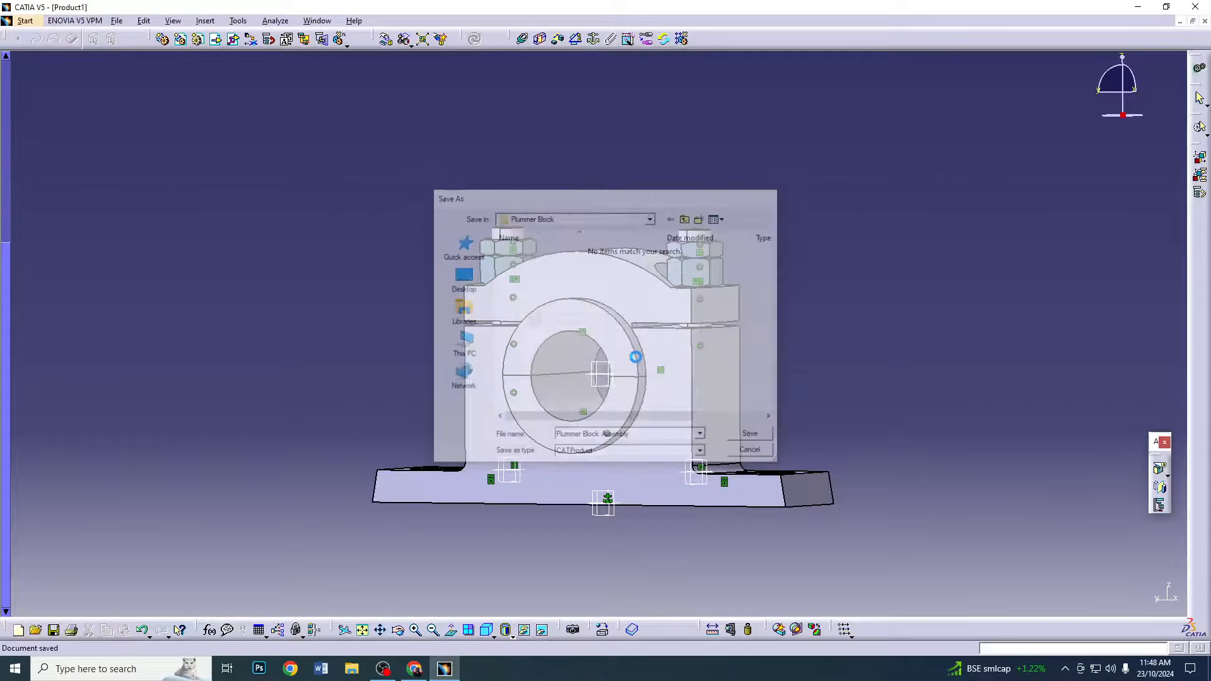